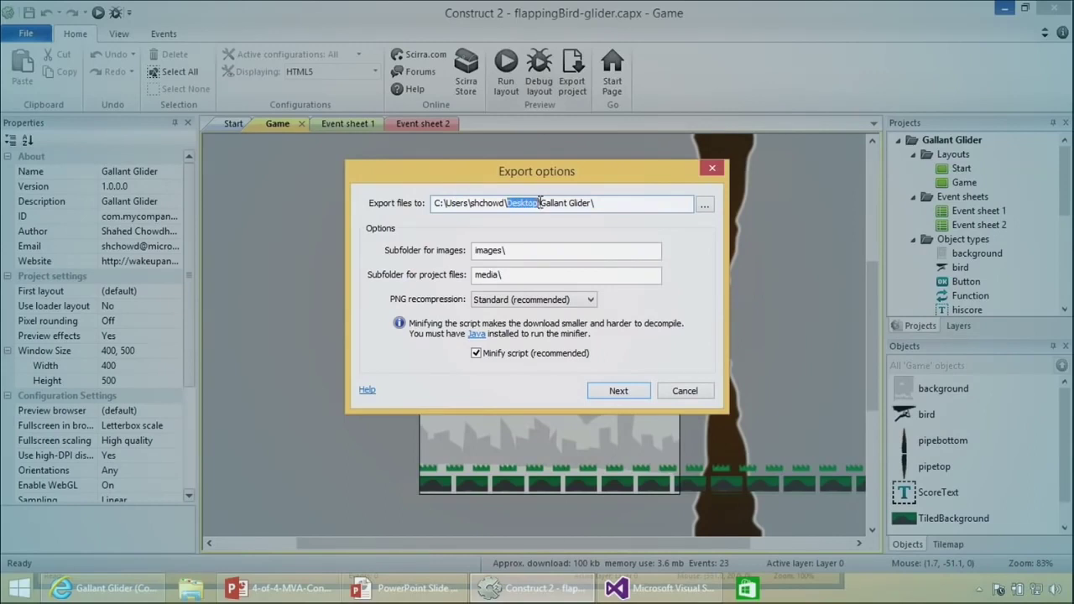
Open the glider\web folder in File Explorer and copy its full path.
click(547, 204)
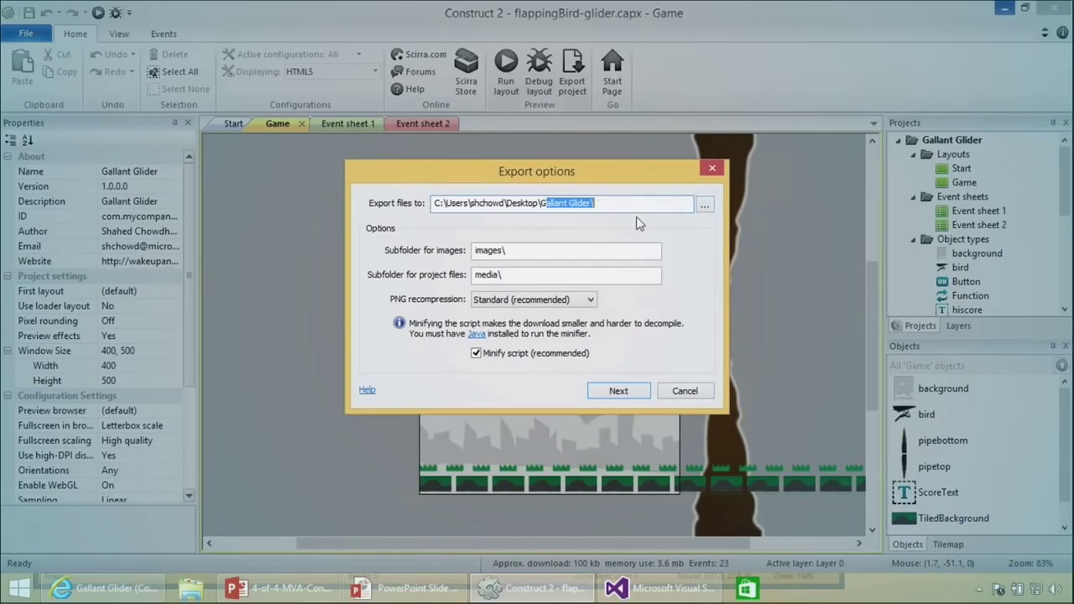
right_click(191, 589)
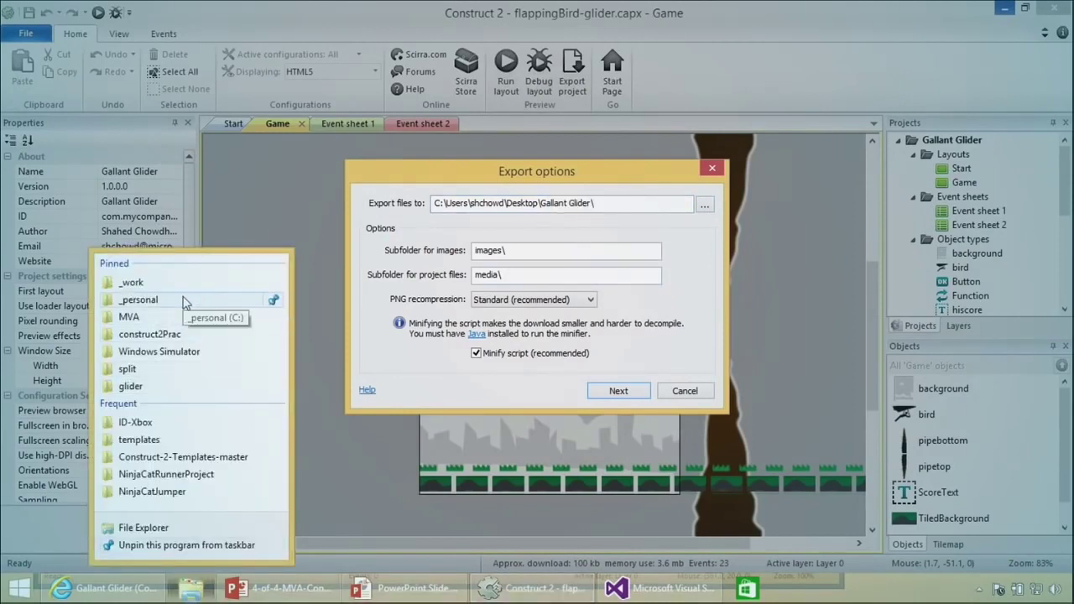
click(242, 329)
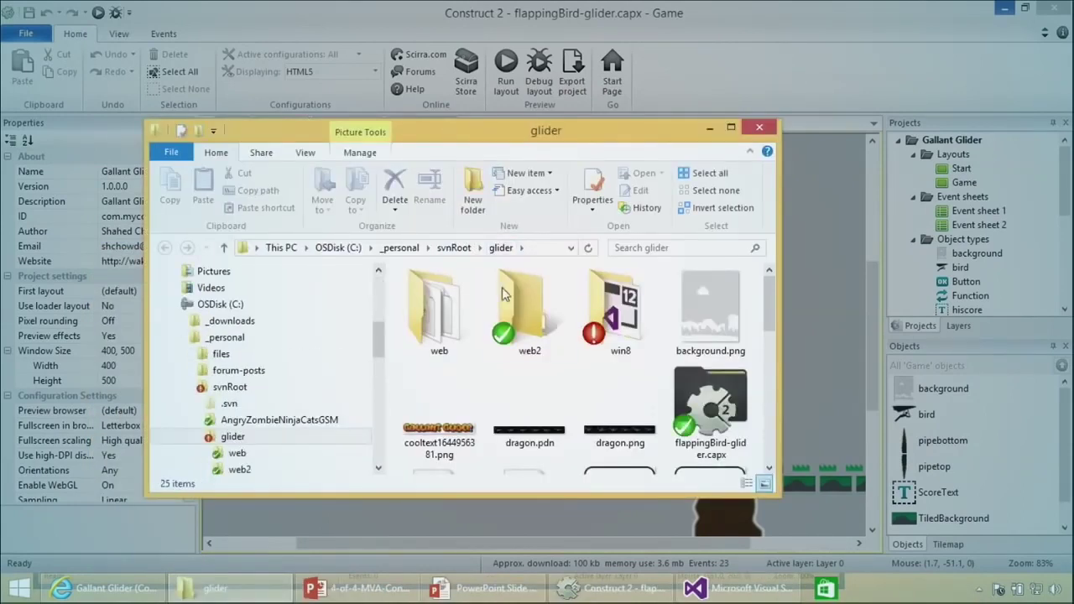
double_click(441, 309)
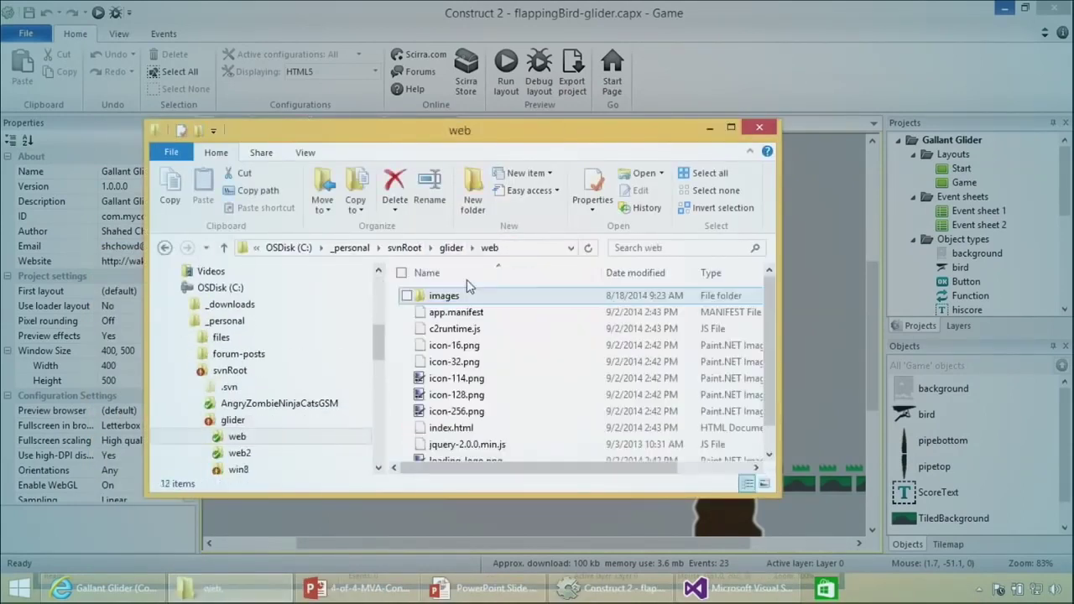
click(529, 253)
key(ctrl+c)
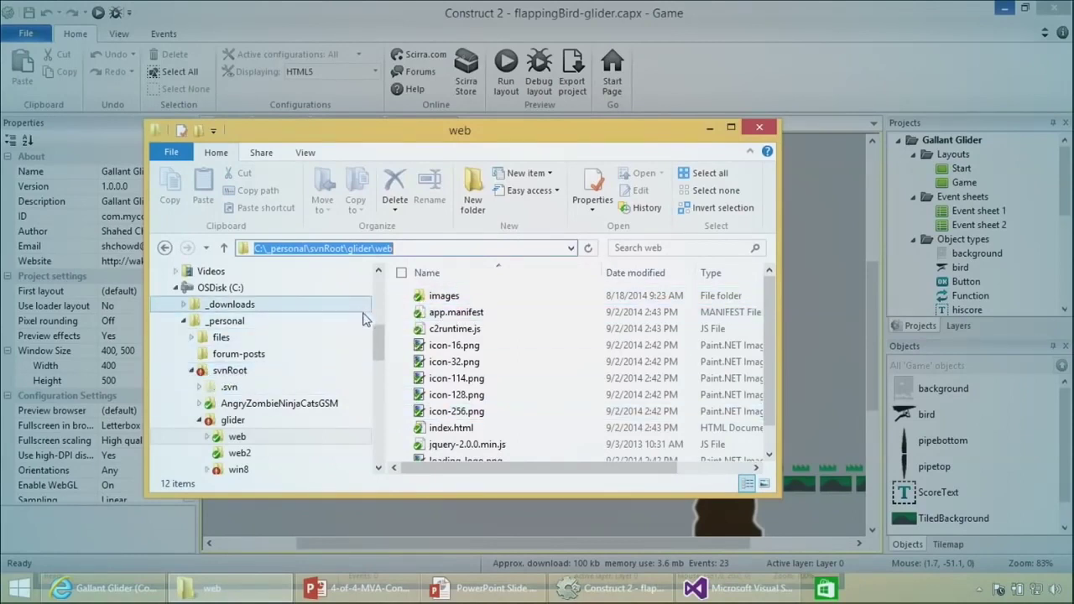
Back in Construct 2, replace the export destination with C:\_personal\svnRoot\glider\web.
click(707, 132)
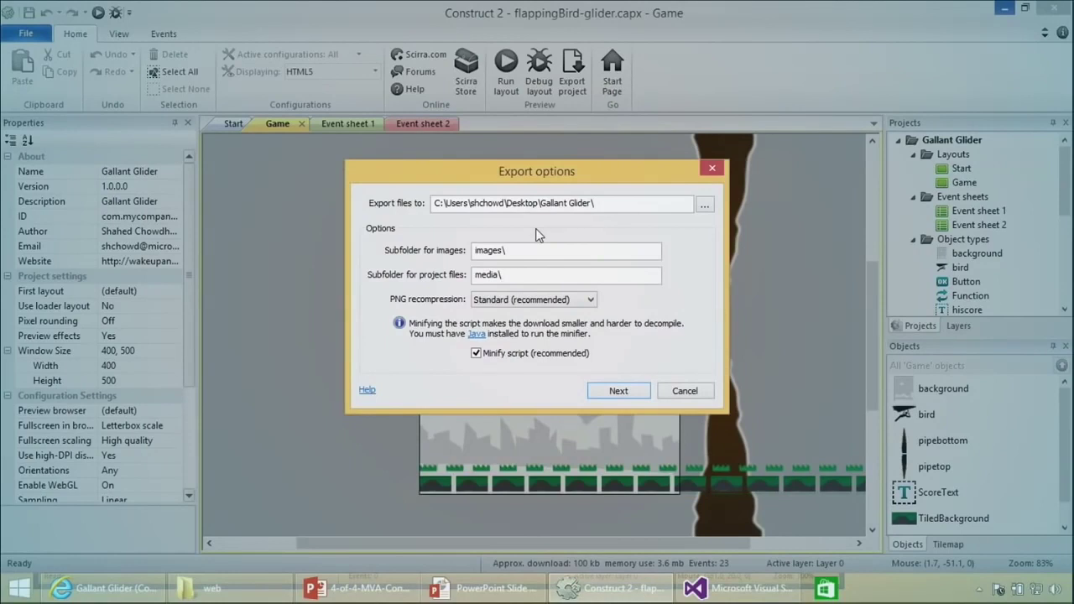
drag(616, 203, 437, 206)
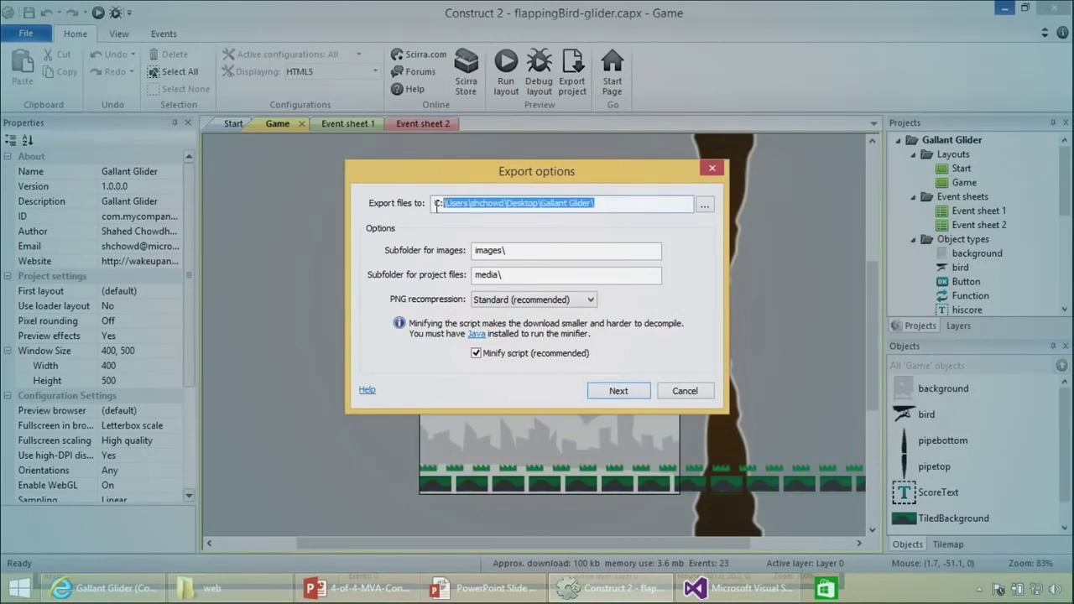
key(ctrl+v)
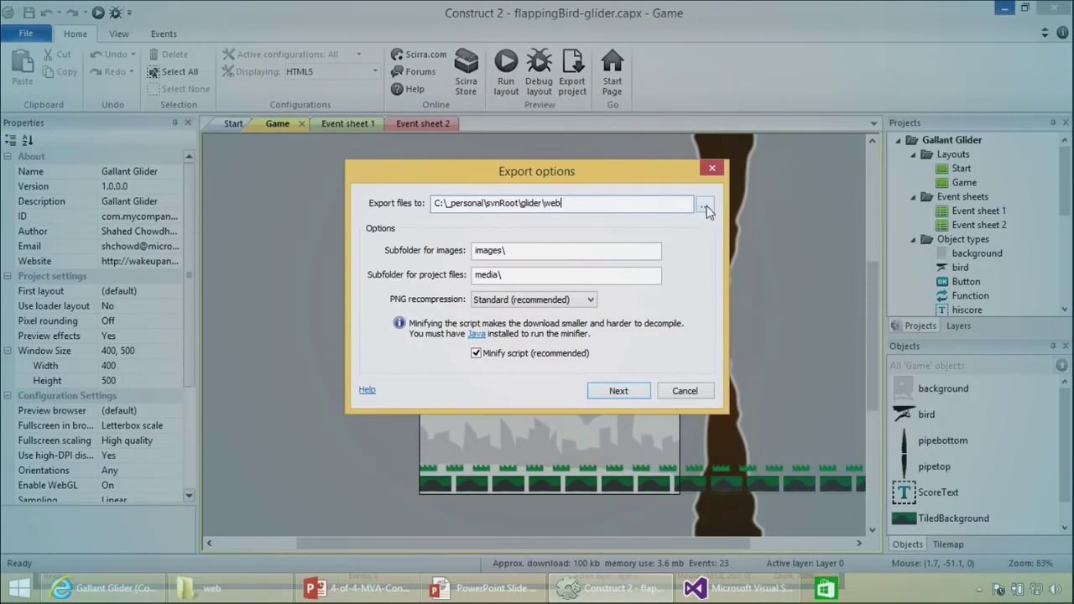
Keep Standard PNG recompression and script minification, and export the project using the Normal style HTML5 template.
double_click(514, 253)
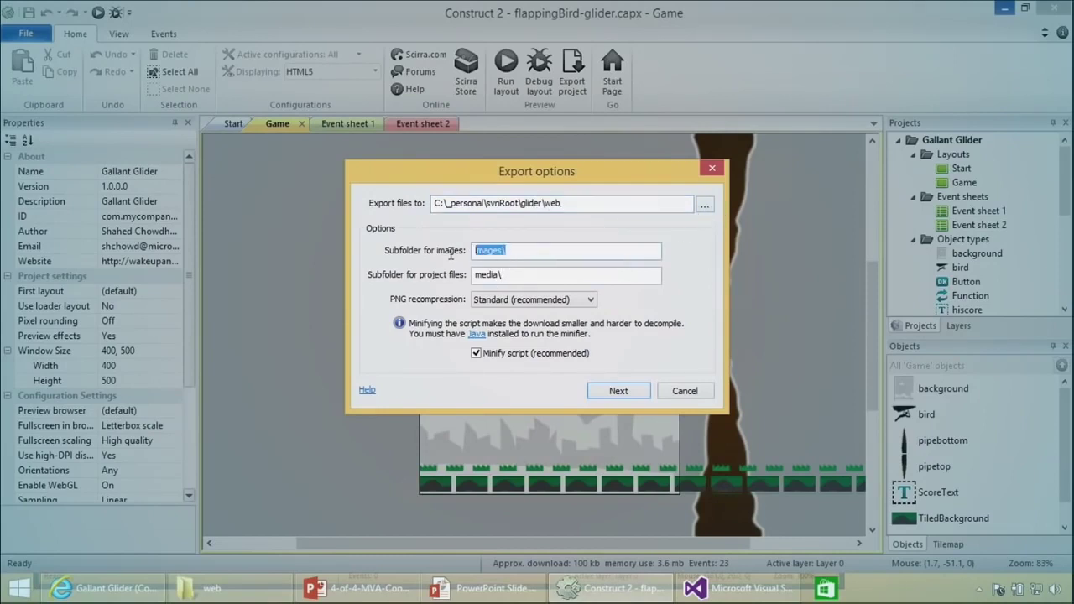
click(503, 302)
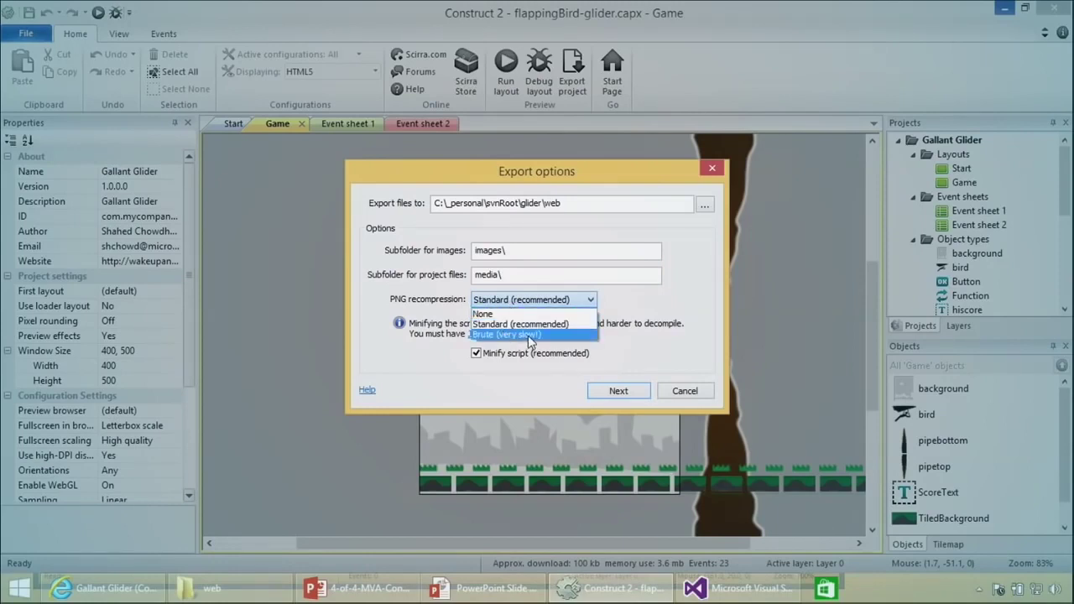
click(646, 309)
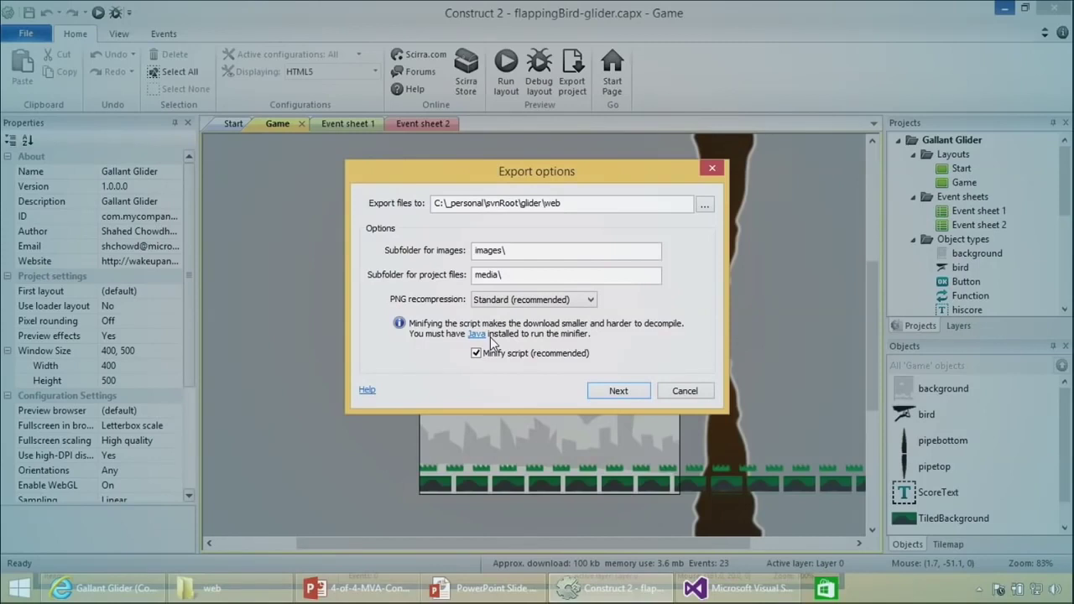
click(619, 391)
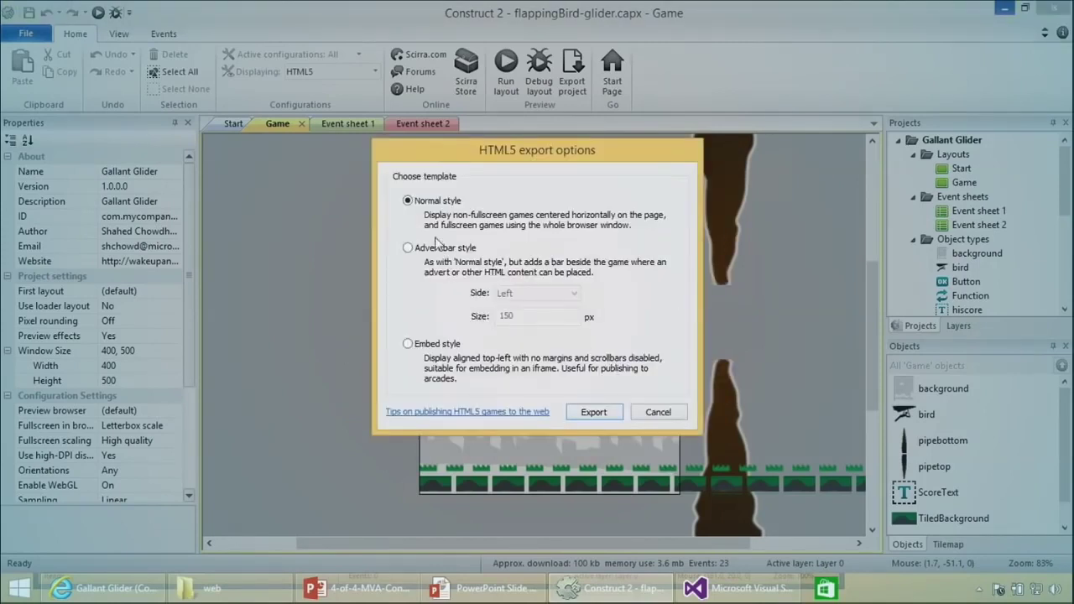
click(592, 413)
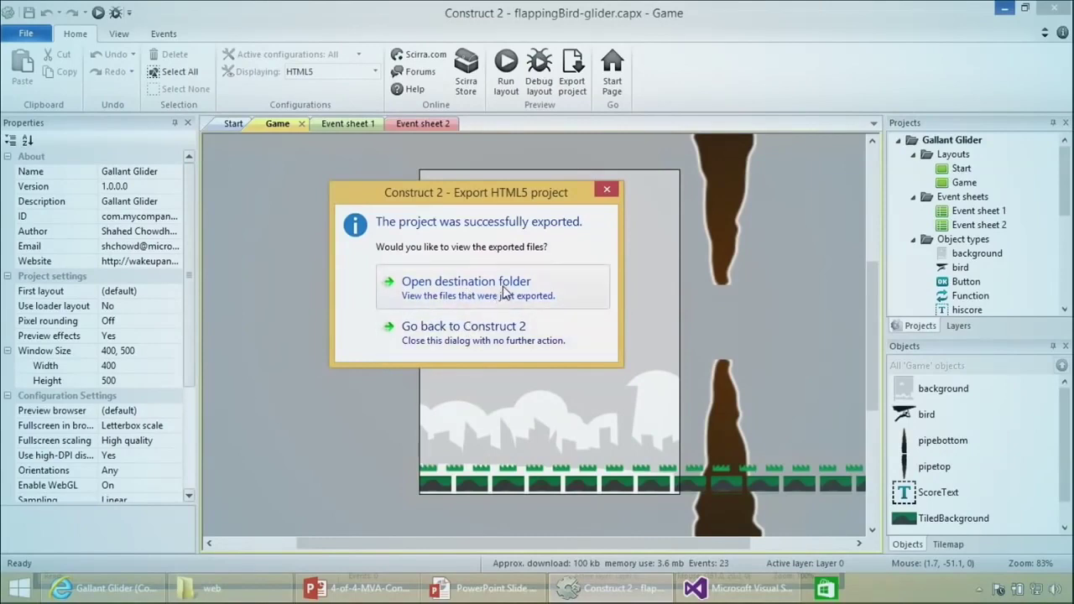
Open the export's destination folder and enlarge its window to view the exported files.
click(505, 287)
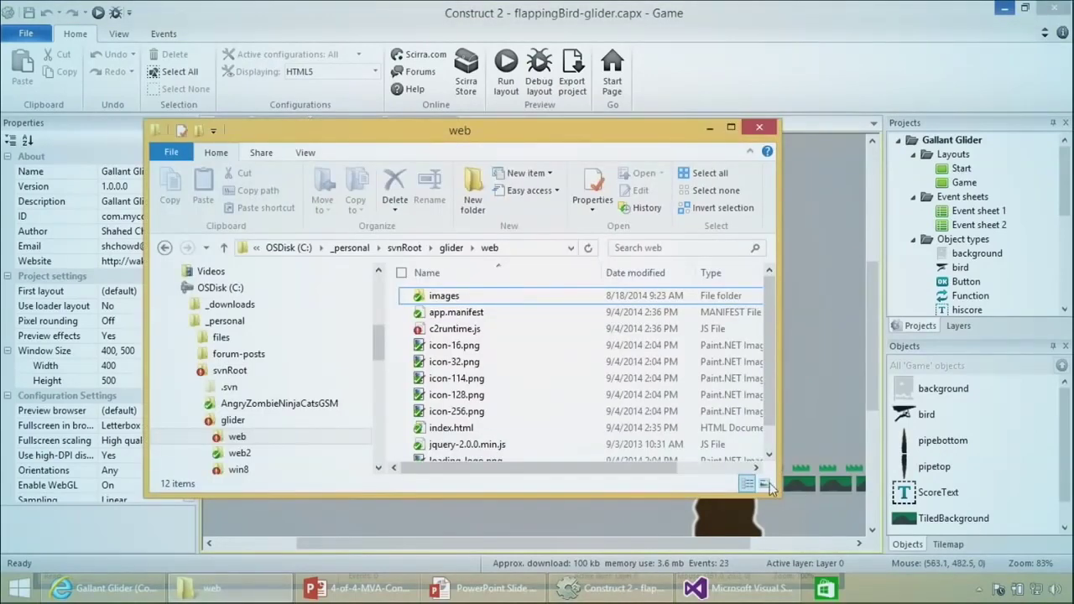
drag(774, 494, 820, 532)
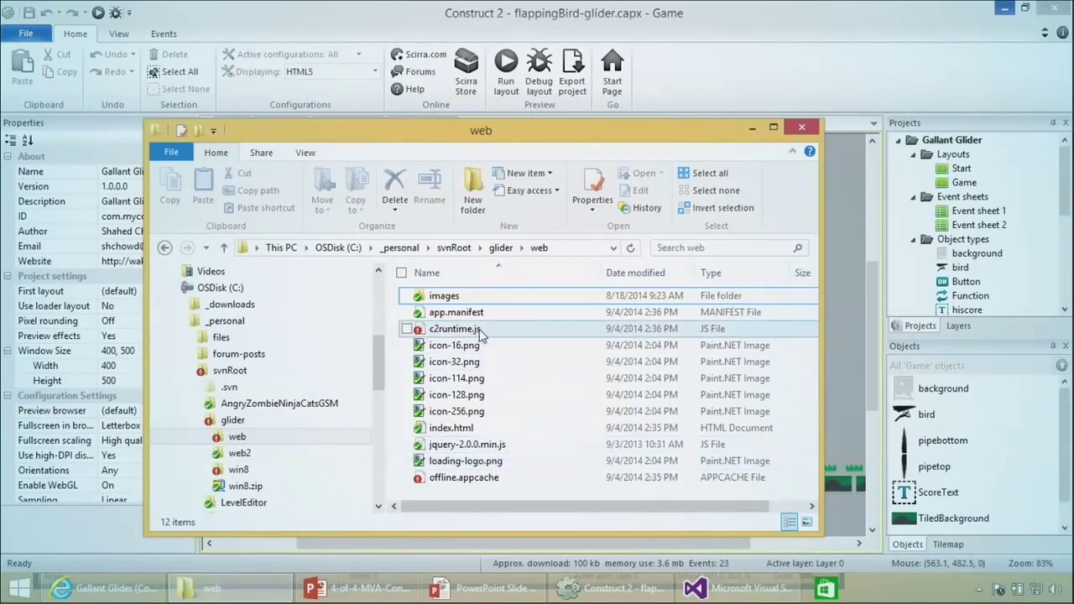
click(453, 298)
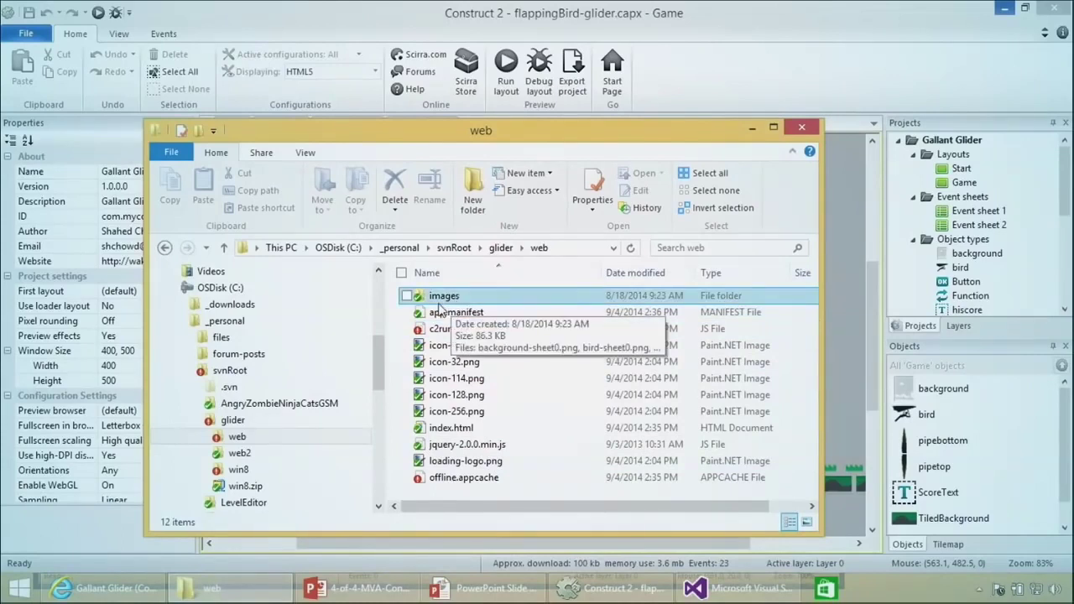
click(752, 127)
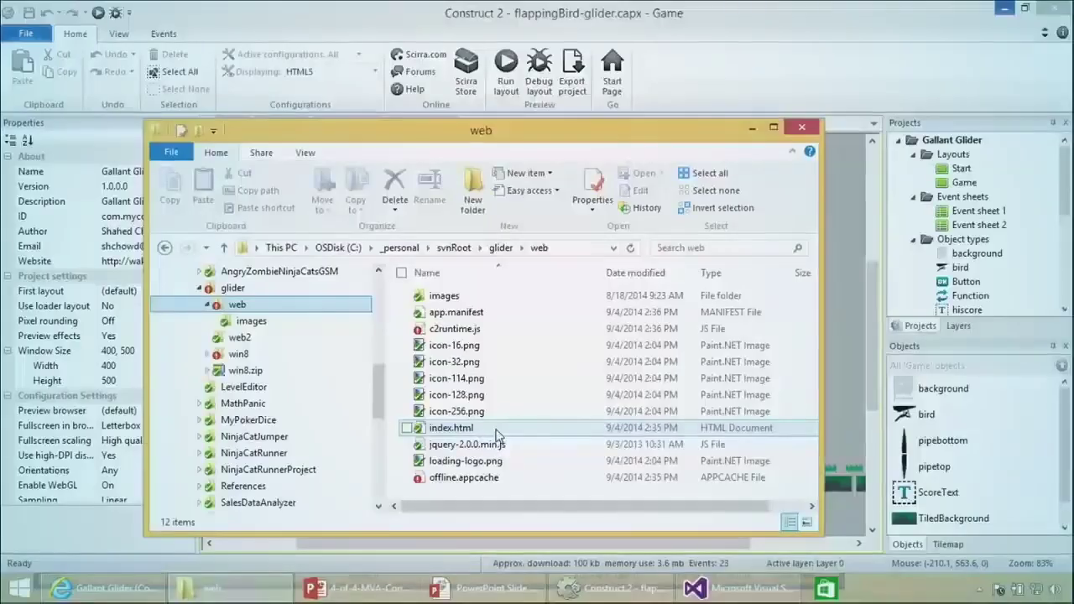
Inspect index.html and the contents of the images subfolder, and select all exported files in the web folder.
click(452, 429)
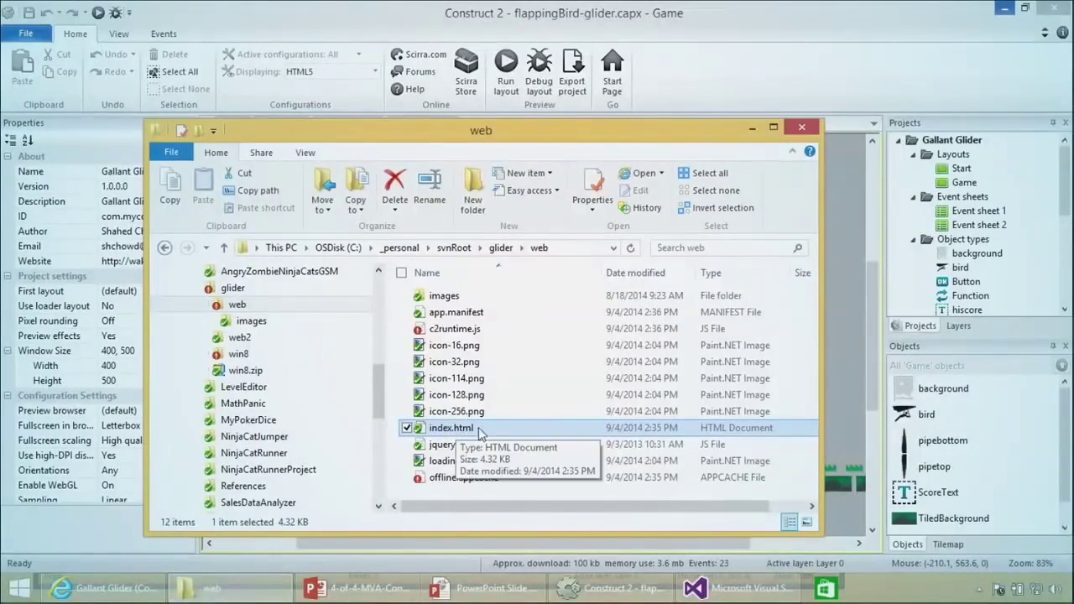
ctrl+scroll(490, 433, up, 2)
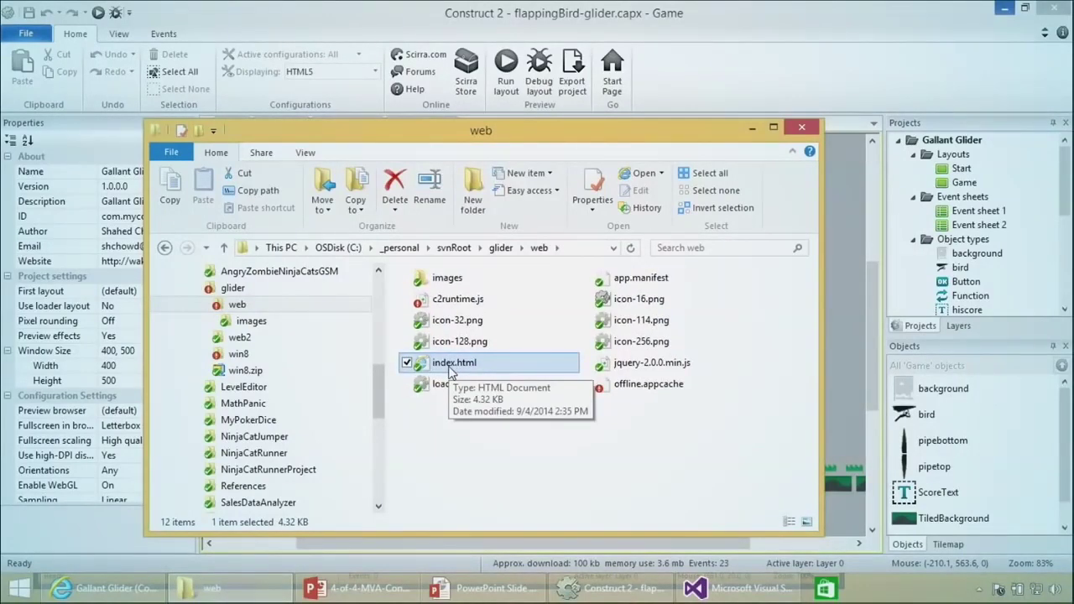
double_click(450, 279)
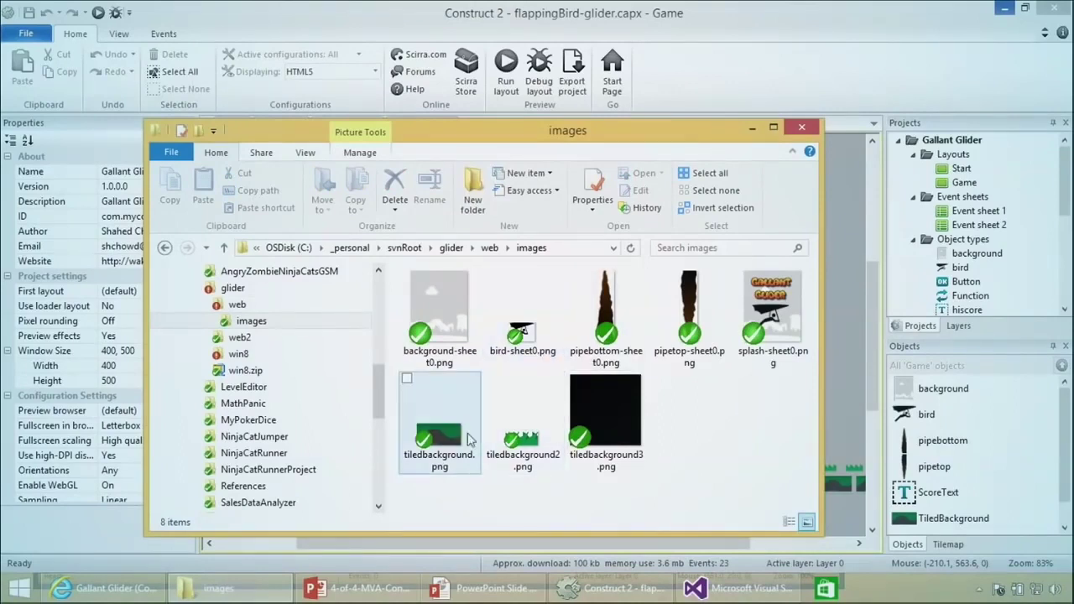
click(261, 305)
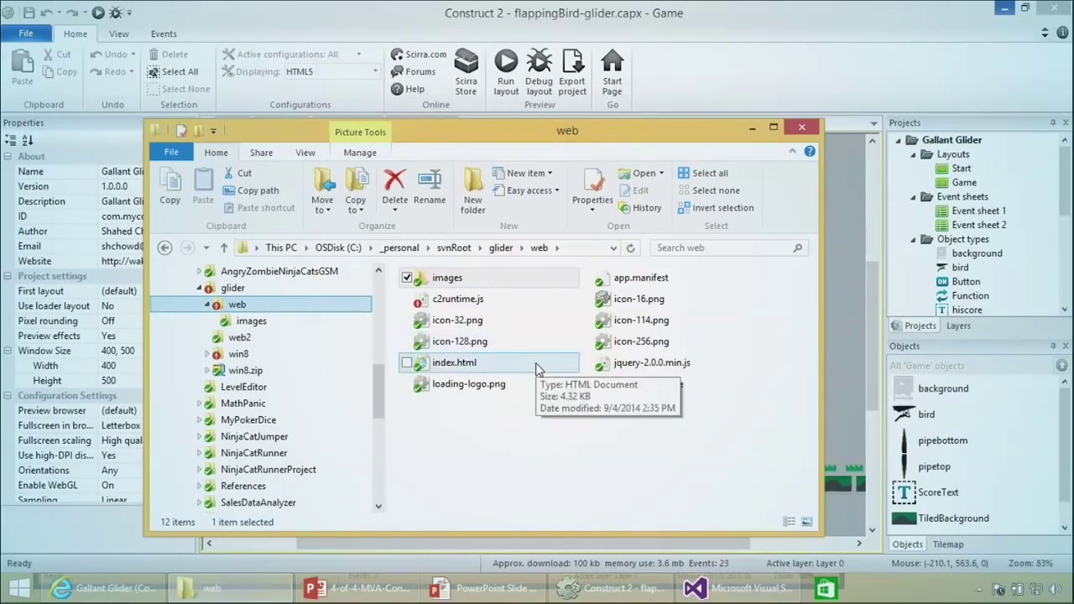
drag(688, 433, 423, 270)
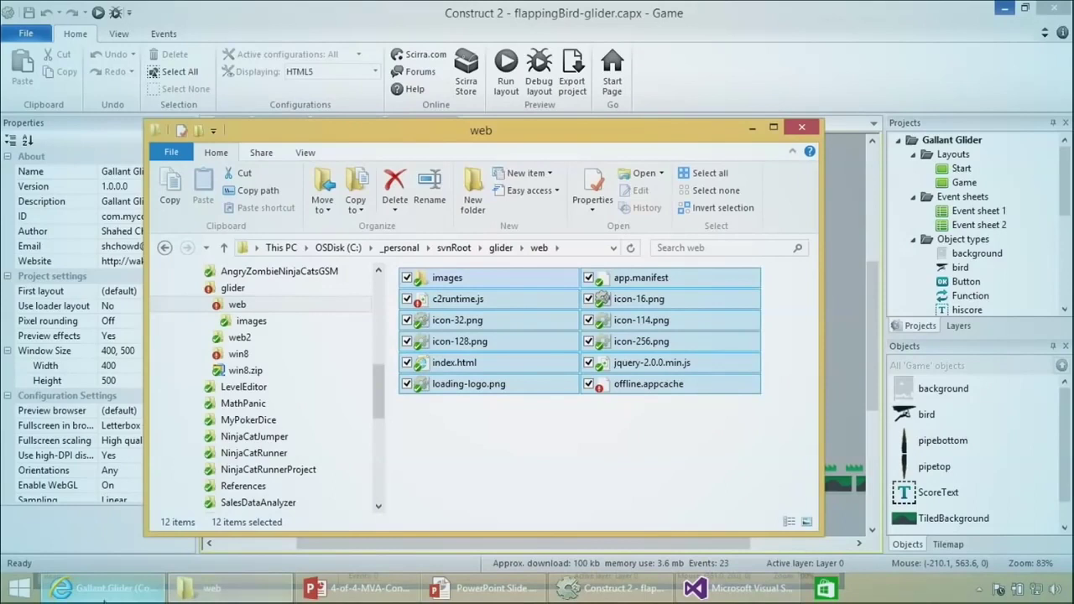
Switch to Internet Explorer and load the hosted game at wakeupandcode.com/glider.
click(105, 592)
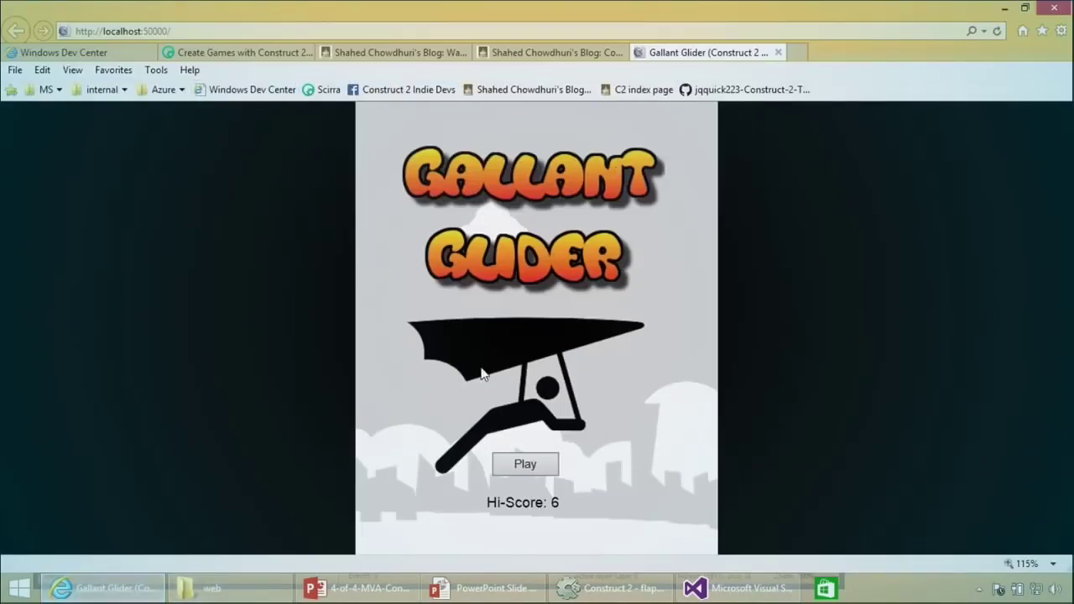
click(524, 461)
click(464, 30)
text(wakeupandcode.com//glid)
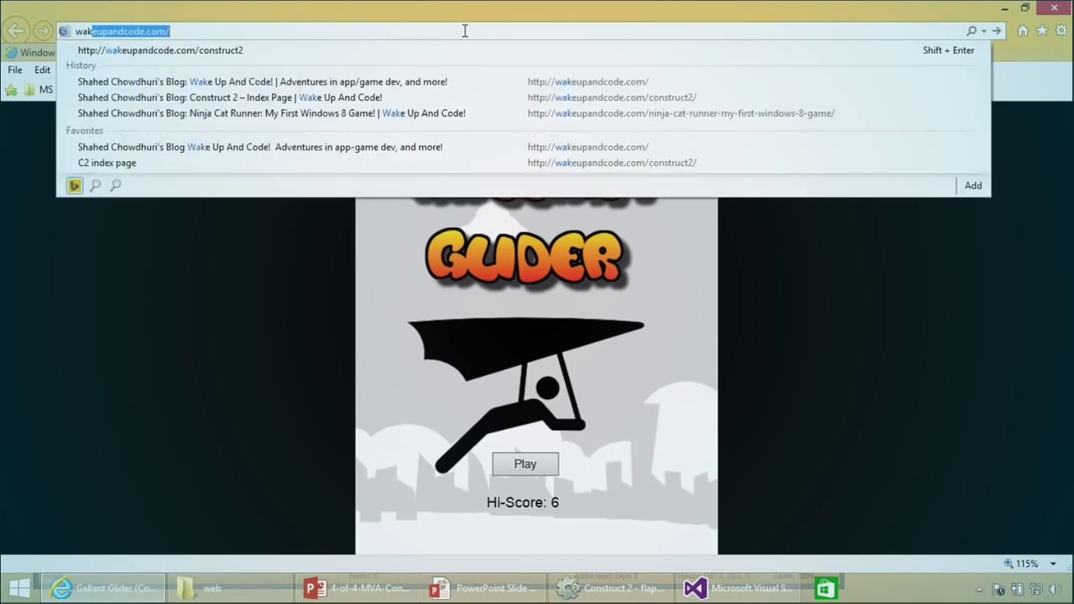
key(End)
text(g)
key(BackSpace)
text(glid)
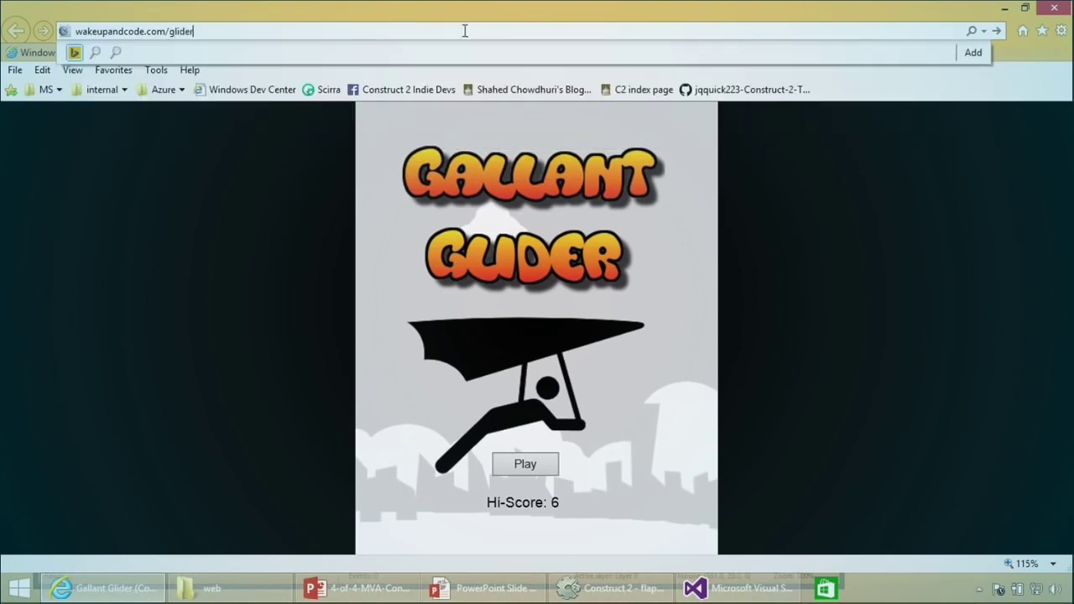
text(er)
key(Return)
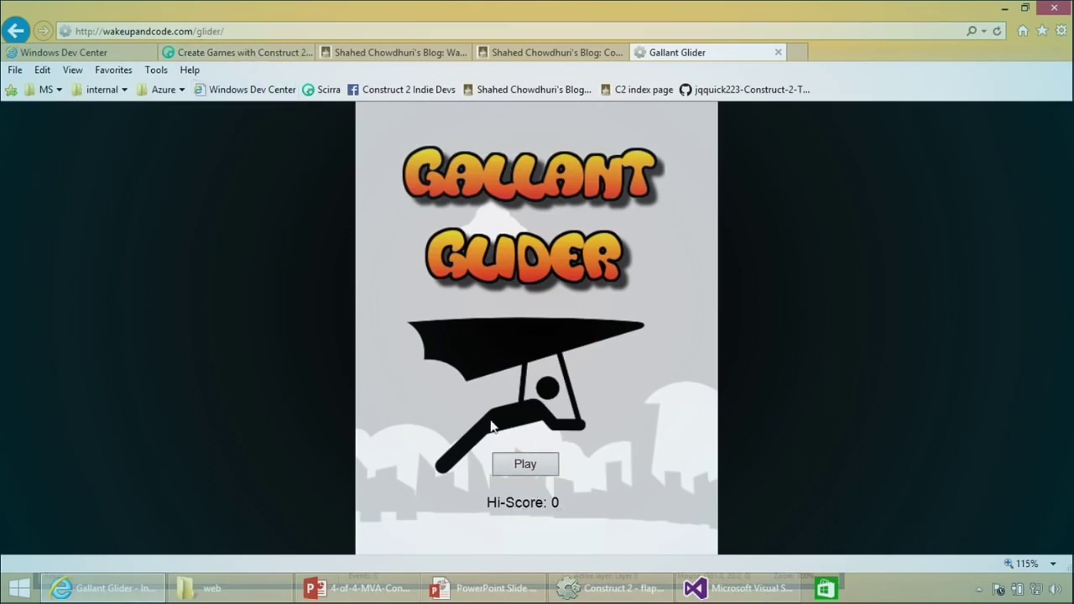
Play a round of the hosted Gallant Glider game and return to the Construct 2 window.
click(541, 470)
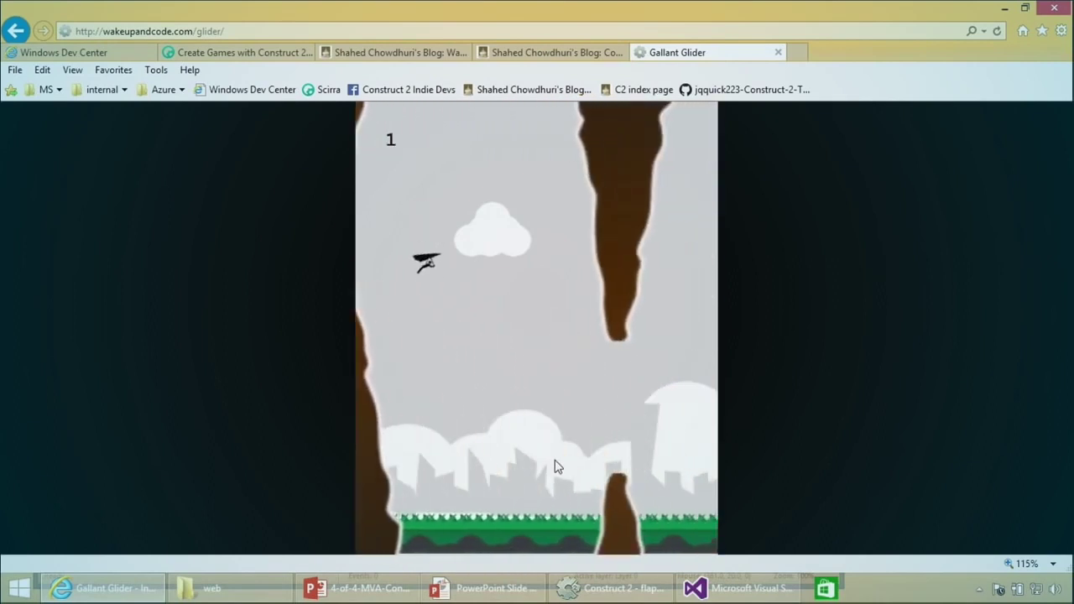
click(556, 468)
click(557, 468)
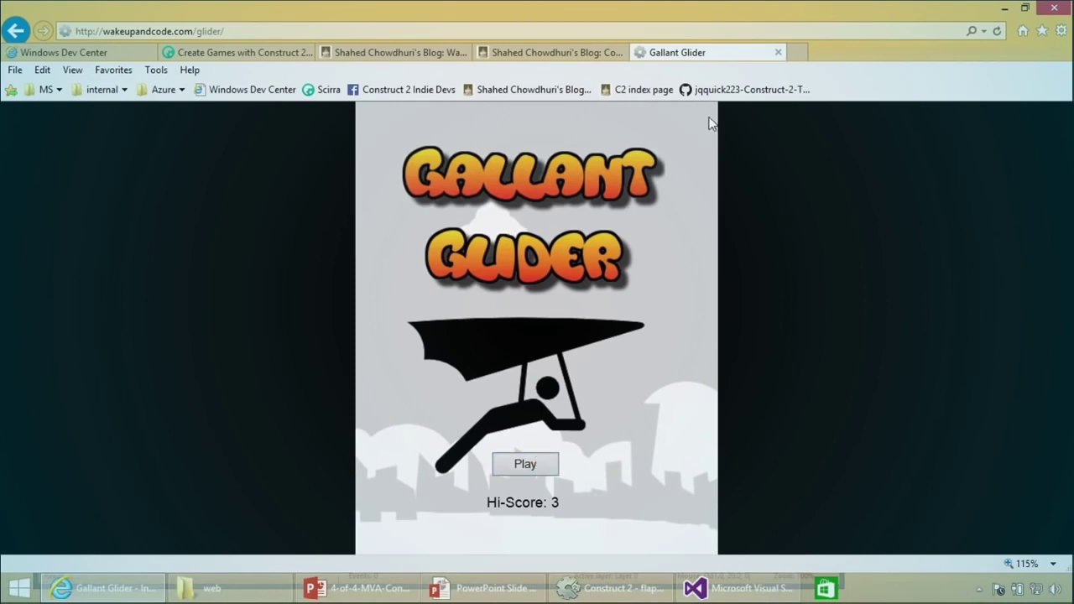
click(1004, 9)
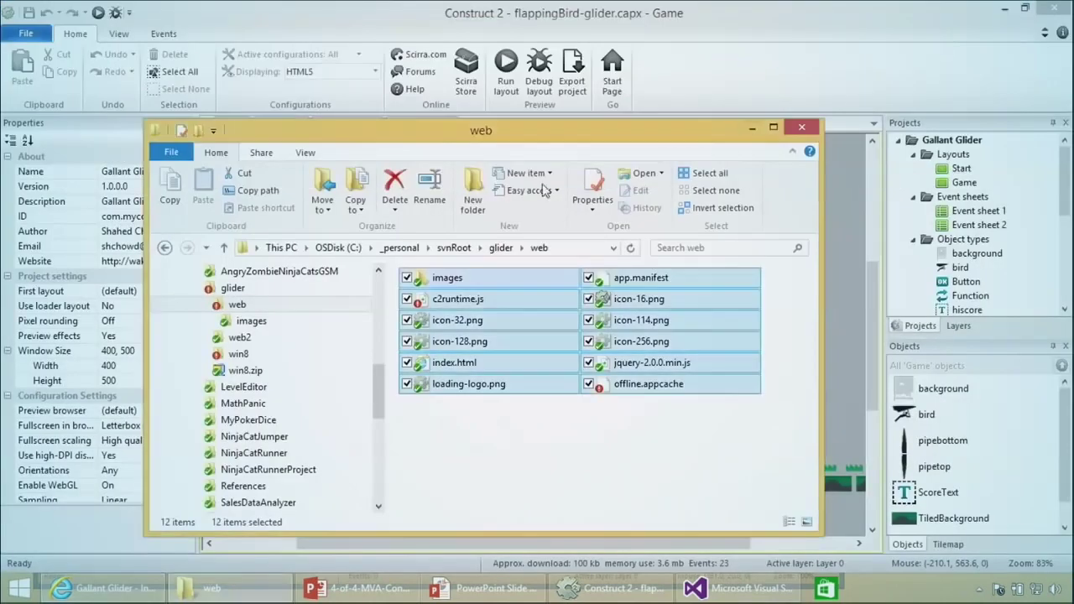
click(667, 13)
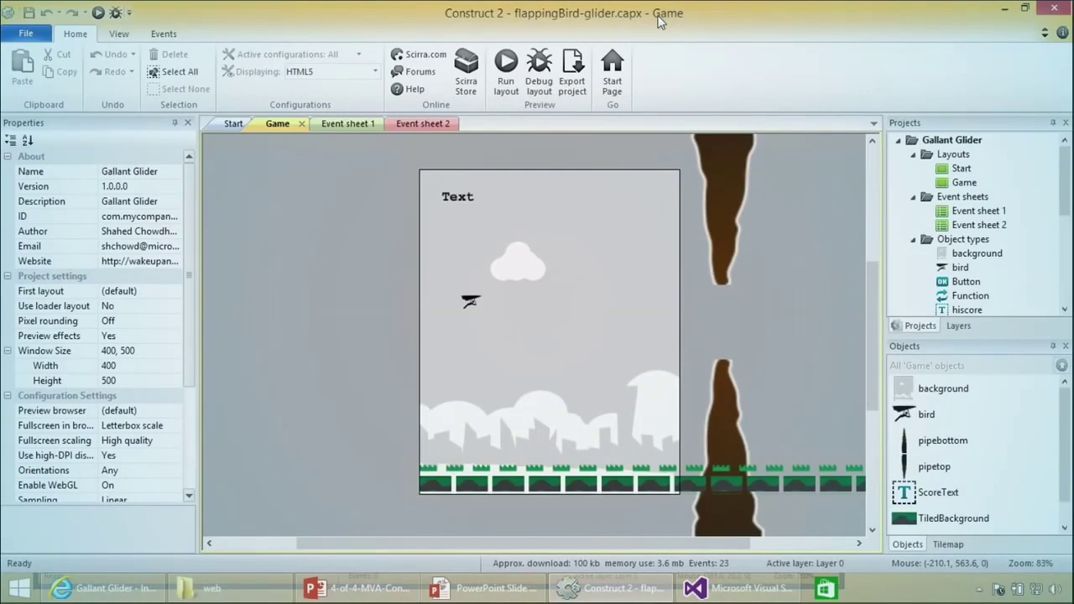
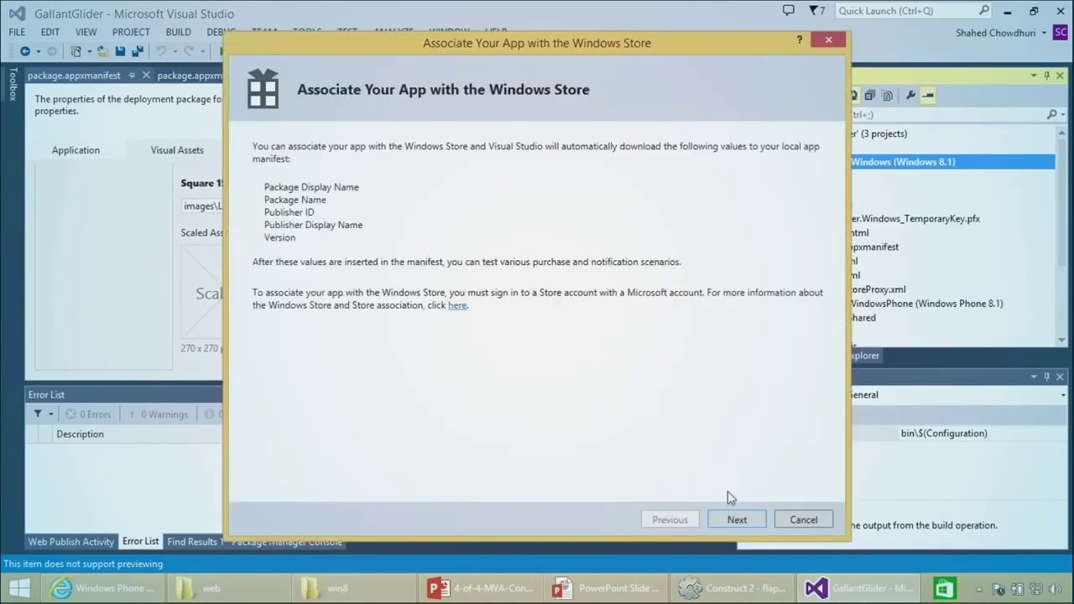
In Visual Studio's Windows Store association, continue with the signed-in account and select the existing app name Gallant Glider.
click(742, 518)
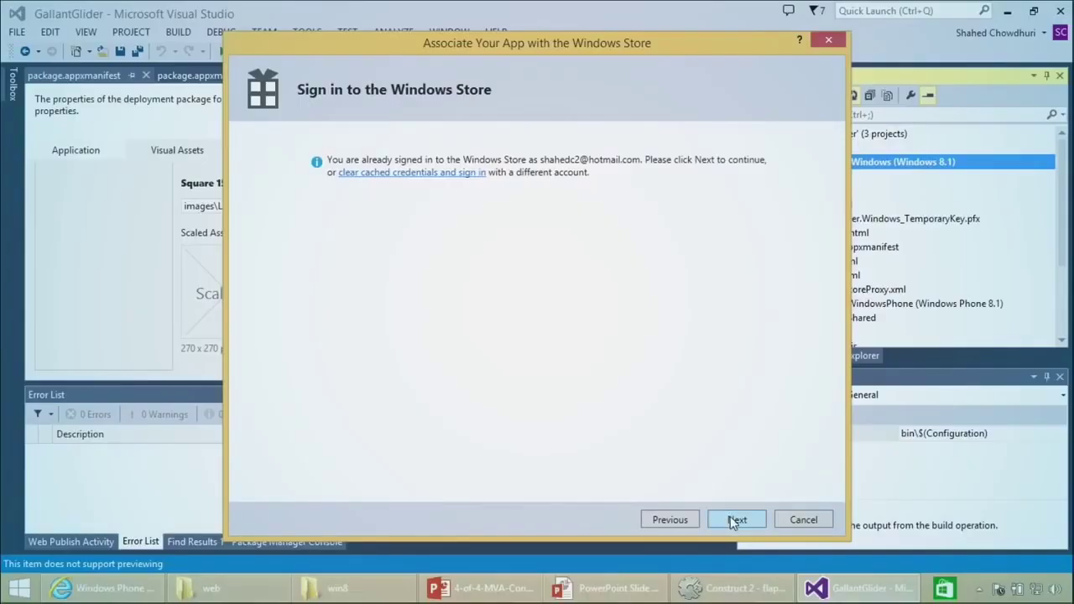
click(735, 520)
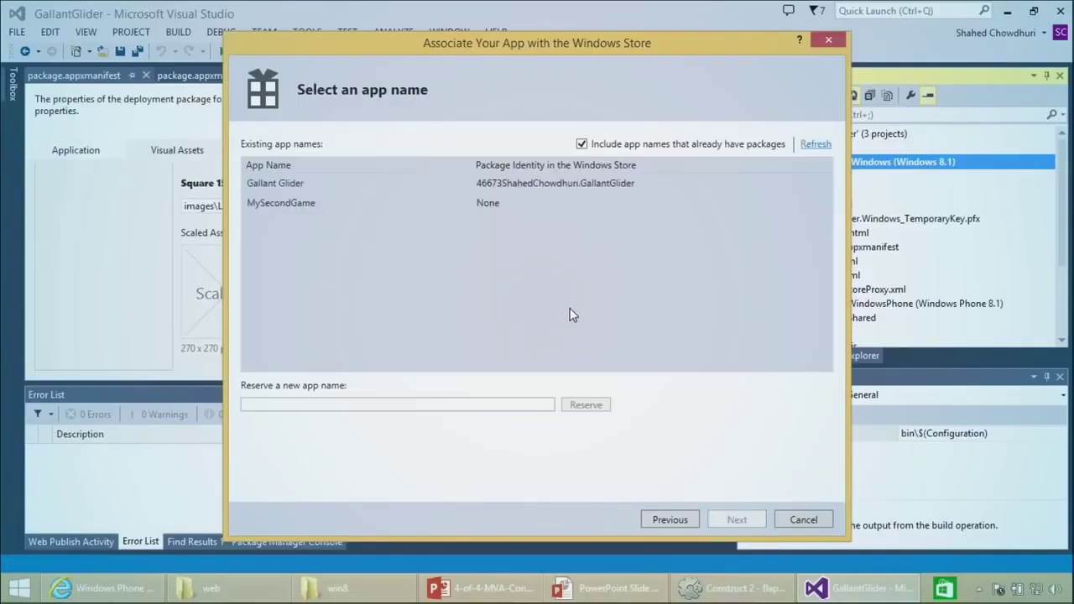
click(303, 186)
click(301, 200)
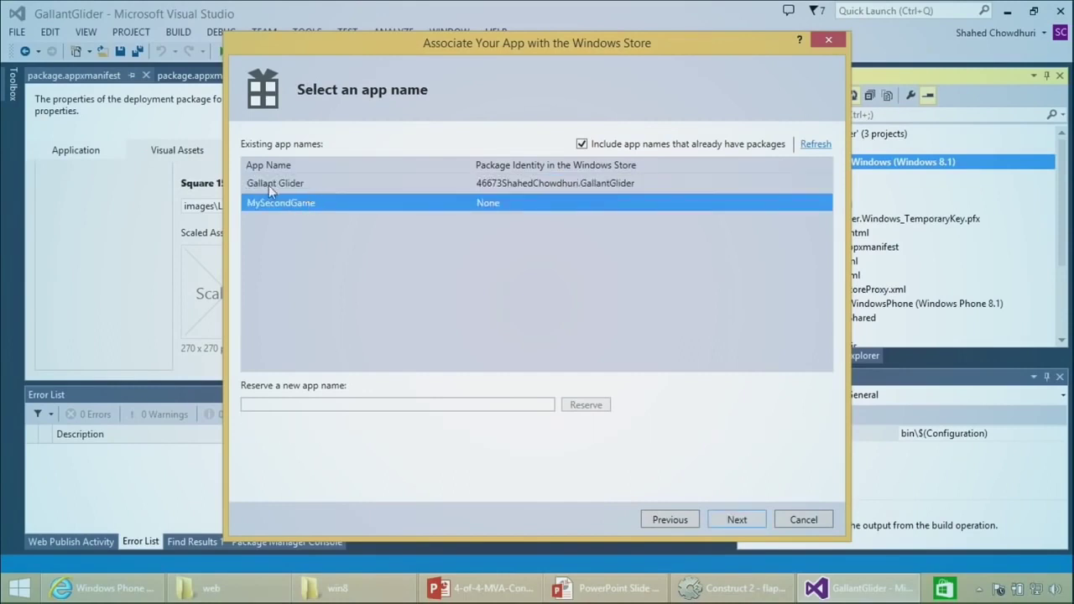
click(269, 185)
click(304, 203)
click(376, 186)
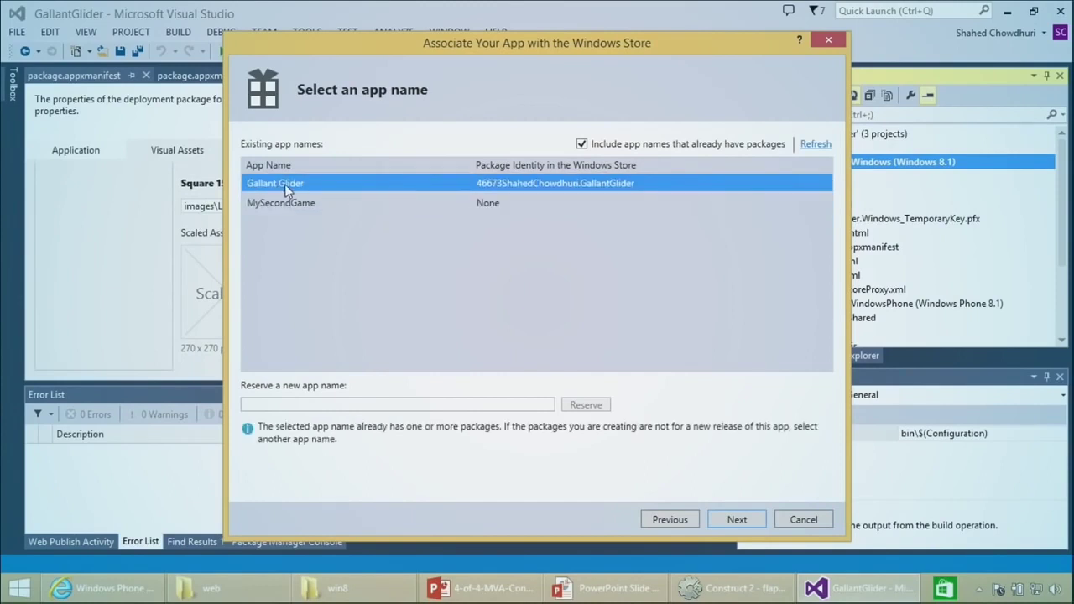
click(316, 405)
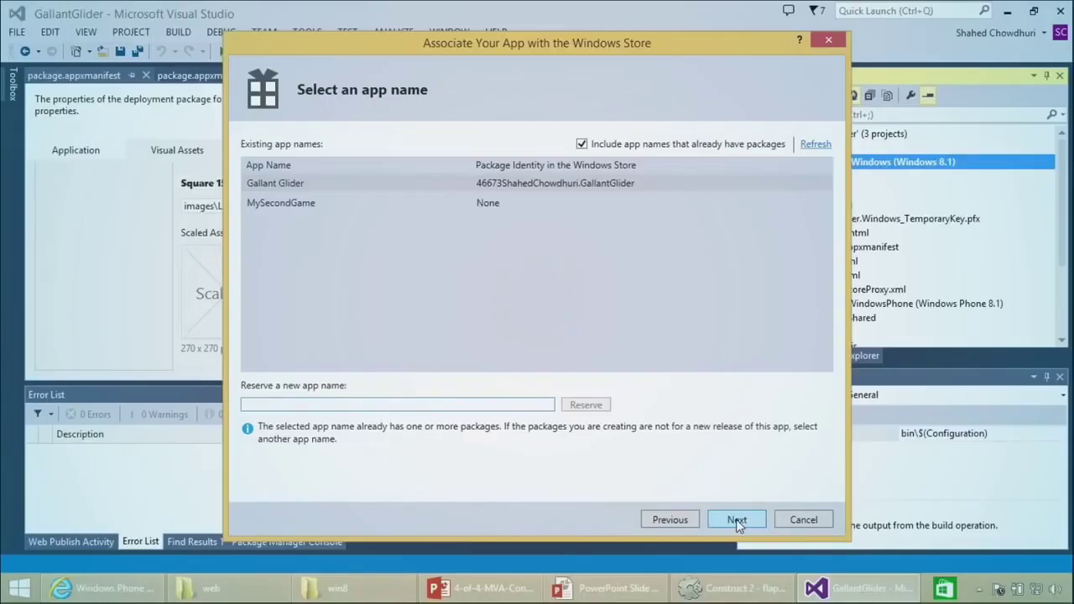
key(ctrl+2)
mouse_move(626, 97)
mouse_down()
mouse_move(552, 151)
mouse_move(818, 155)
mouse_move(609, 99)
mouse_up()
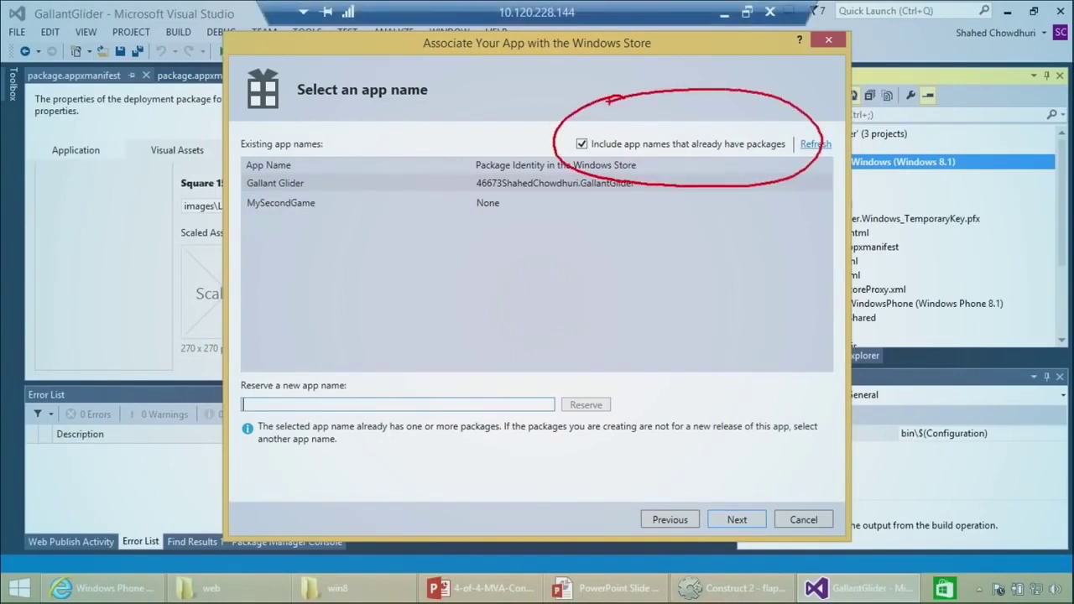
key(Escape)
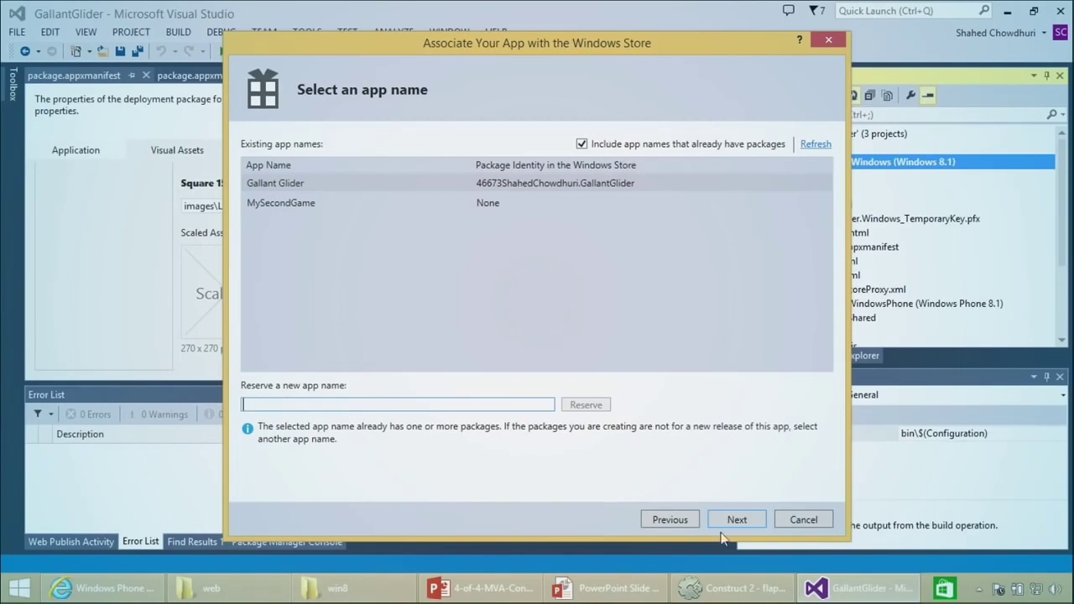
Associate the project with the existing Gallant Glider app name and replace the existing store key file.
click(376, 184)
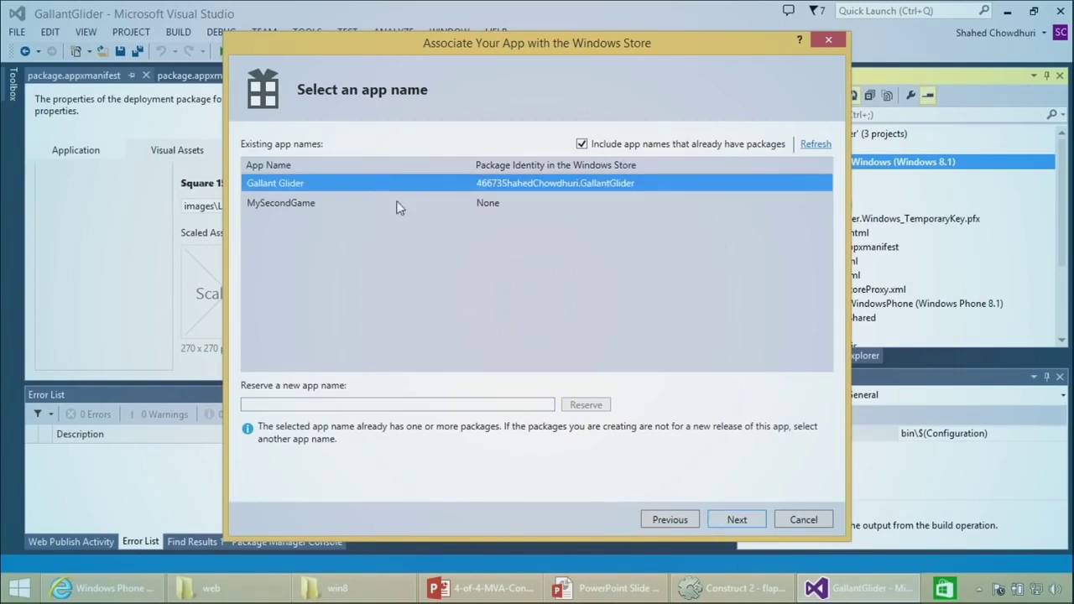
click(743, 521)
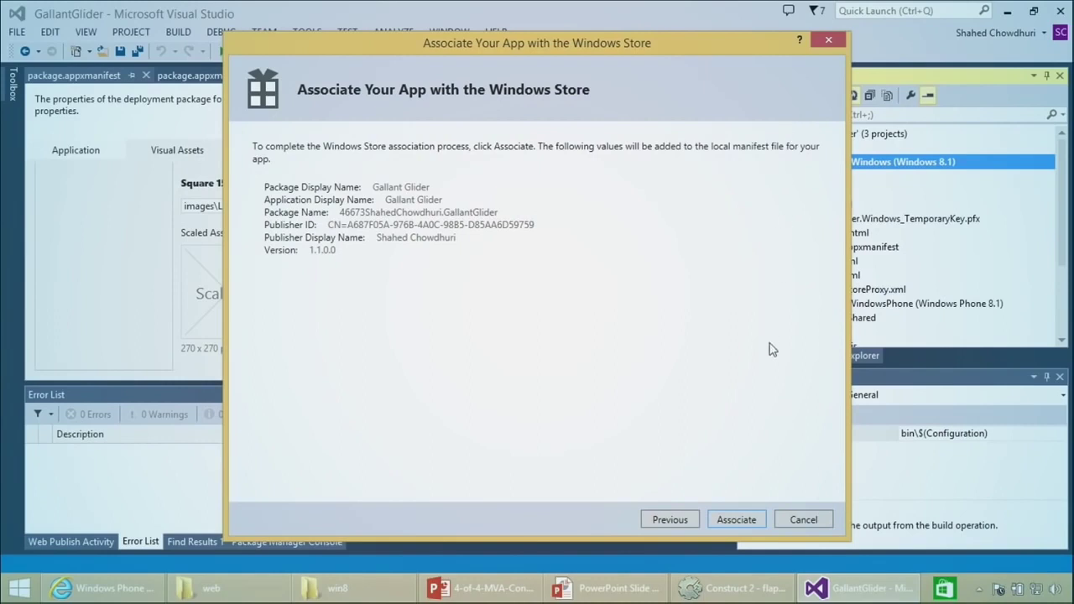
click(746, 518)
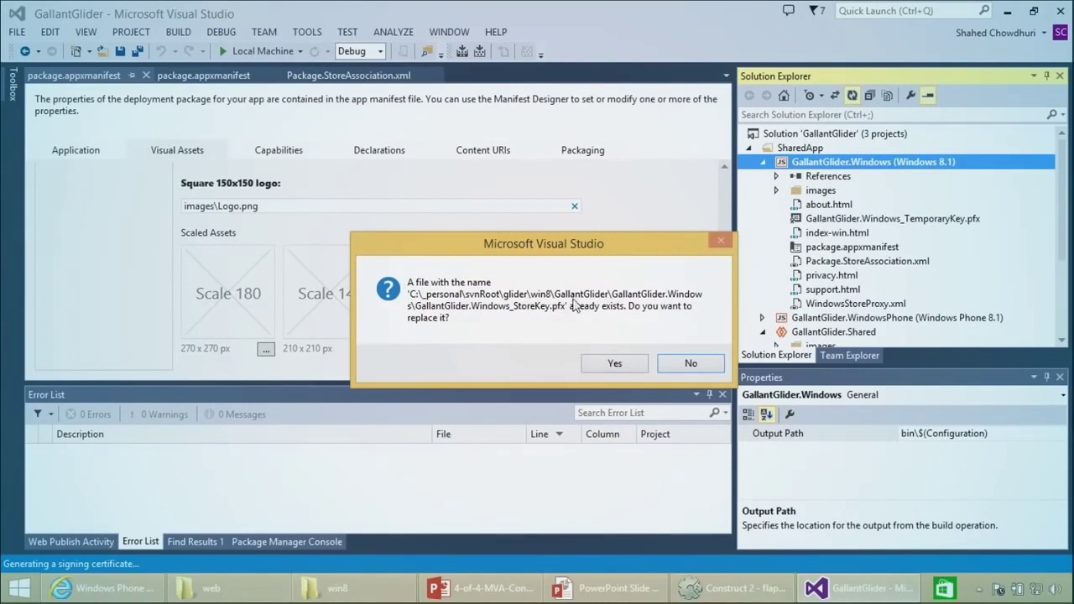
click(617, 364)
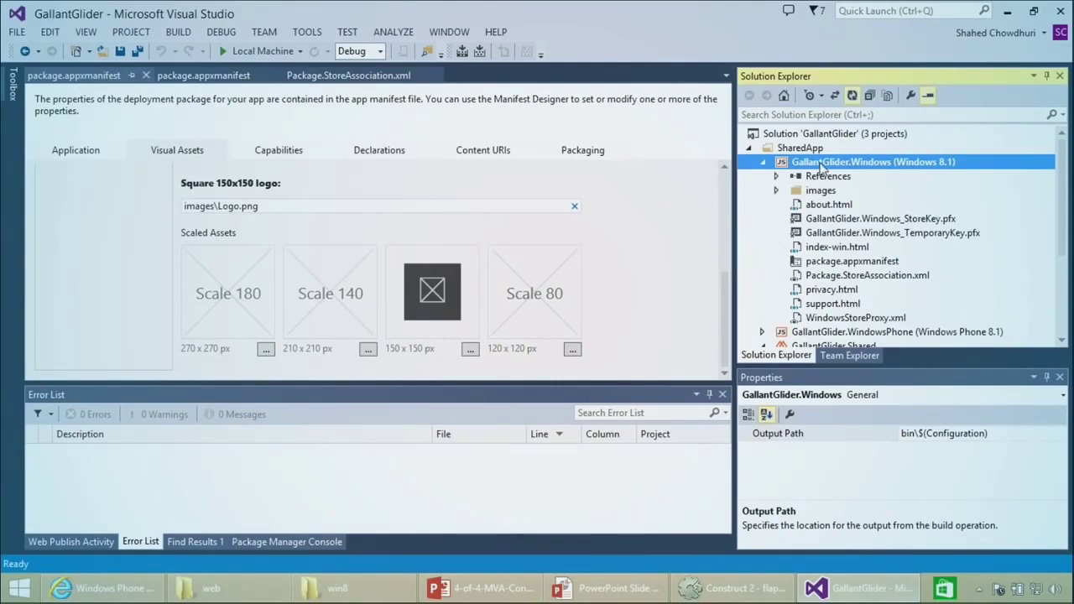
Check the Publish on Windows slide, then start Capture Screenshots for the GallantGlider.Windows project, replacing the installed app during deployment.
click(638, 588)
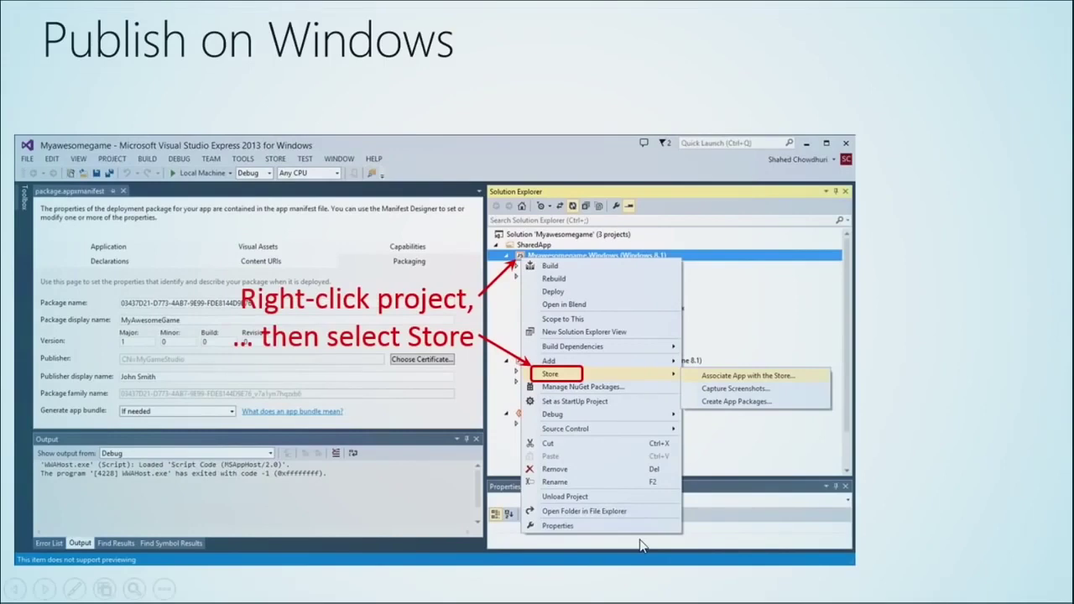
click(741, 400)
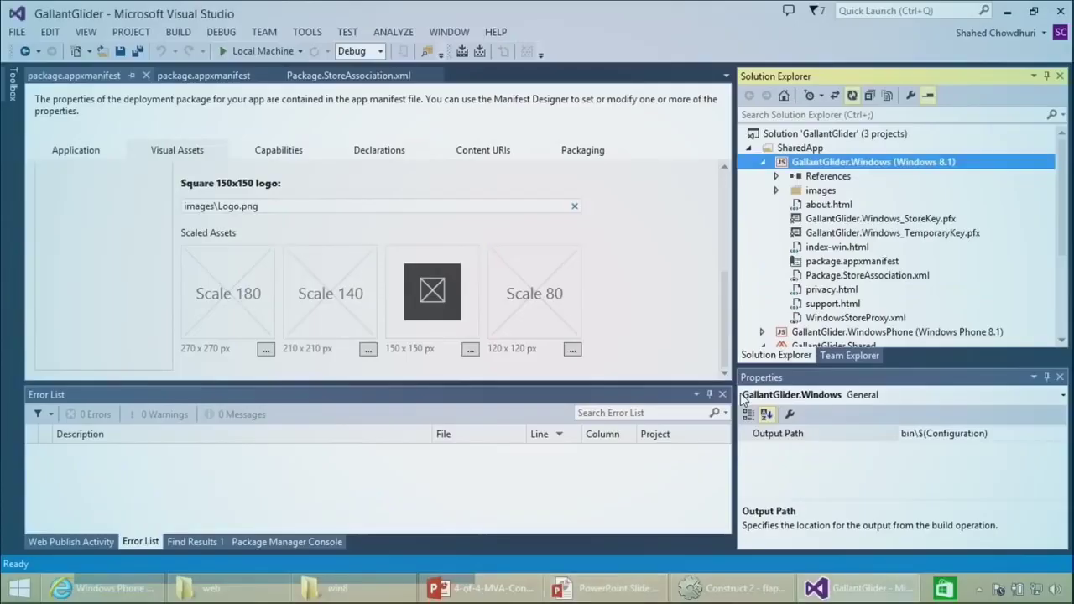
right_click(839, 163)
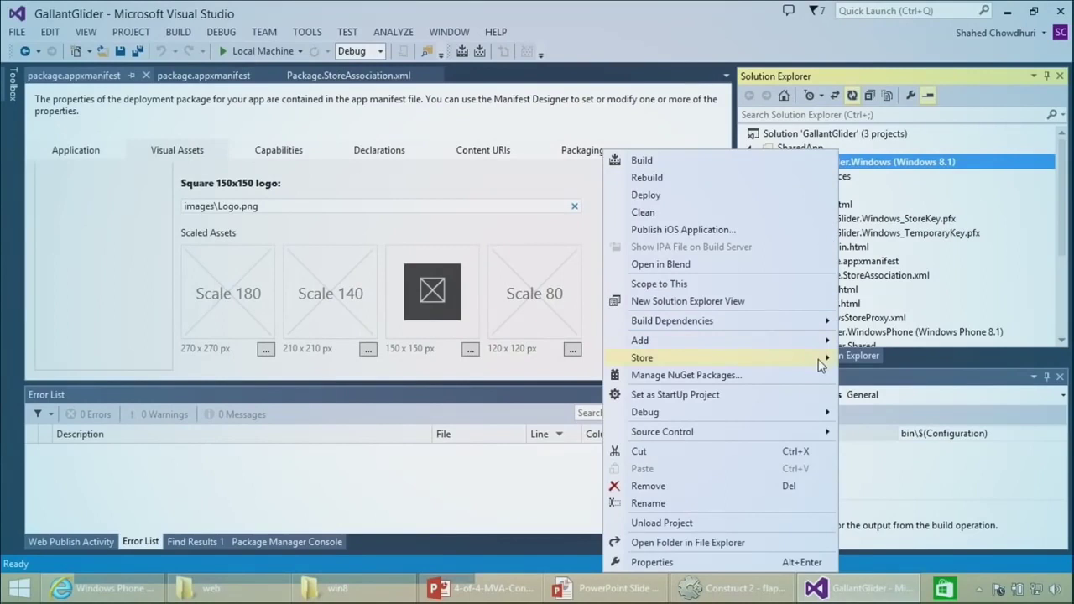
mouse_move(813, 359)
click(474, 378)
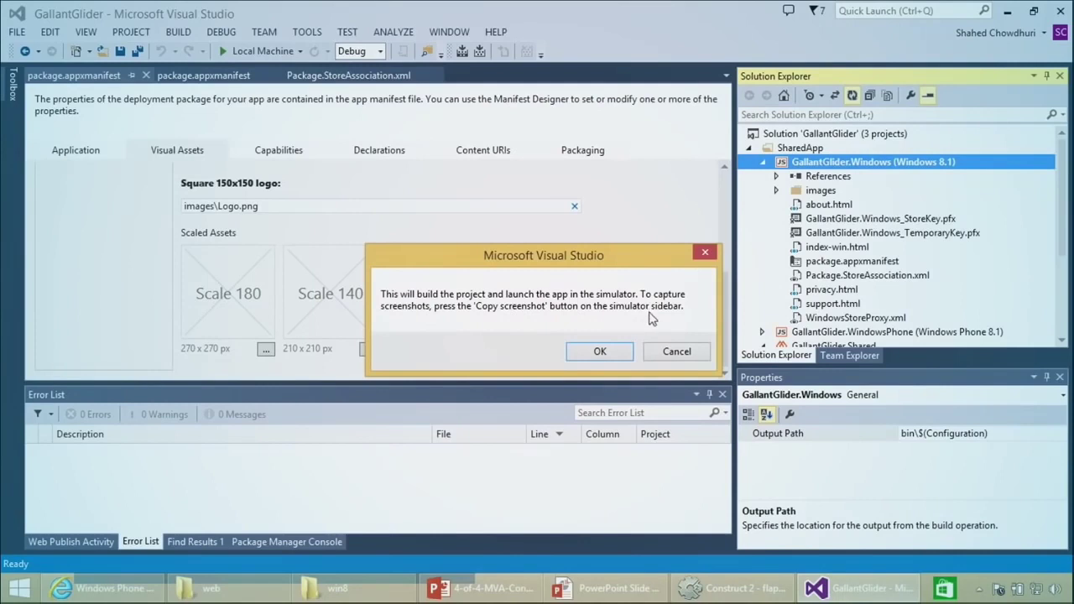
click(598, 351)
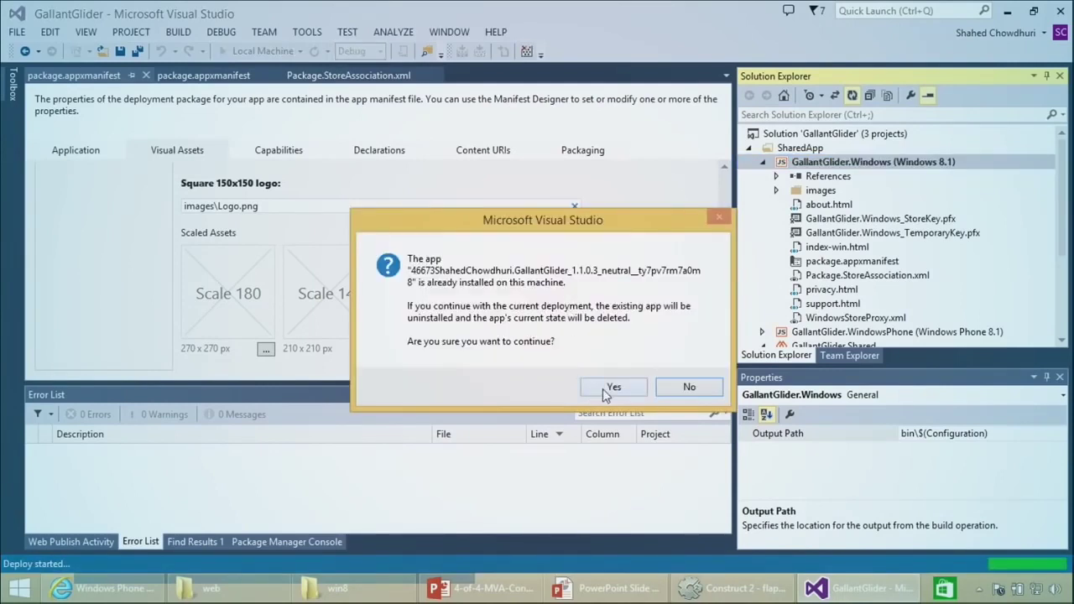
click(611, 389)
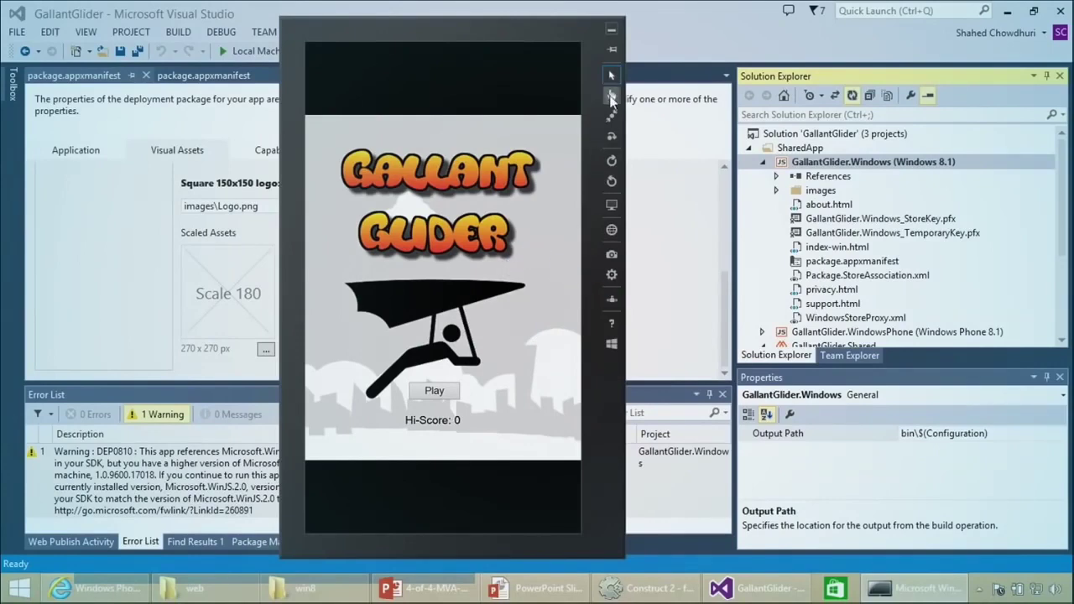
Rotate the simulator to landscape and back to portrait, and play a round of Gallant Glider in it.
click(612, 181)
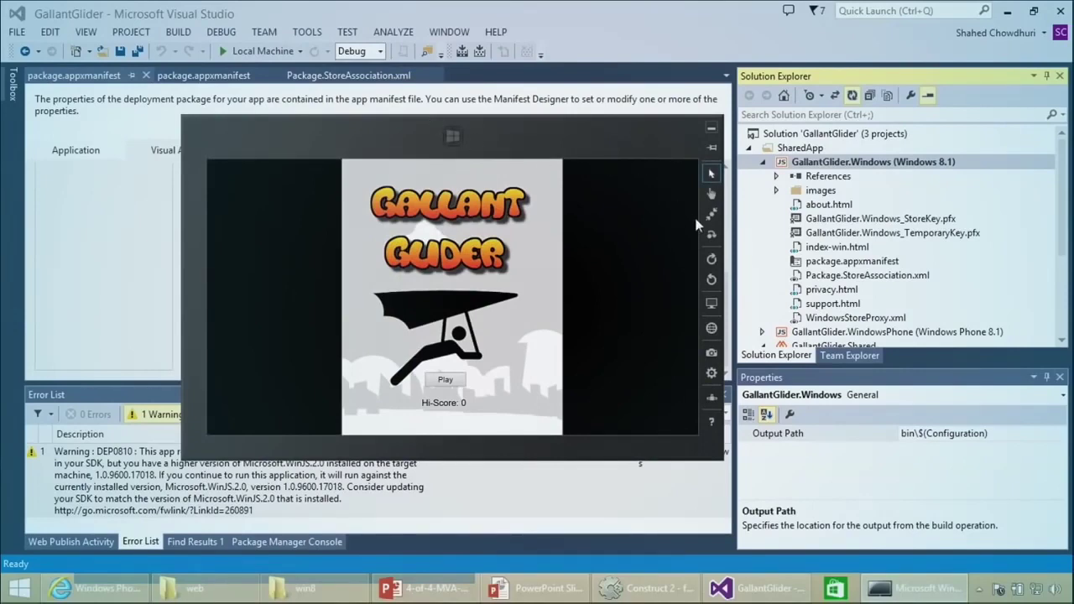
click(713, 256)
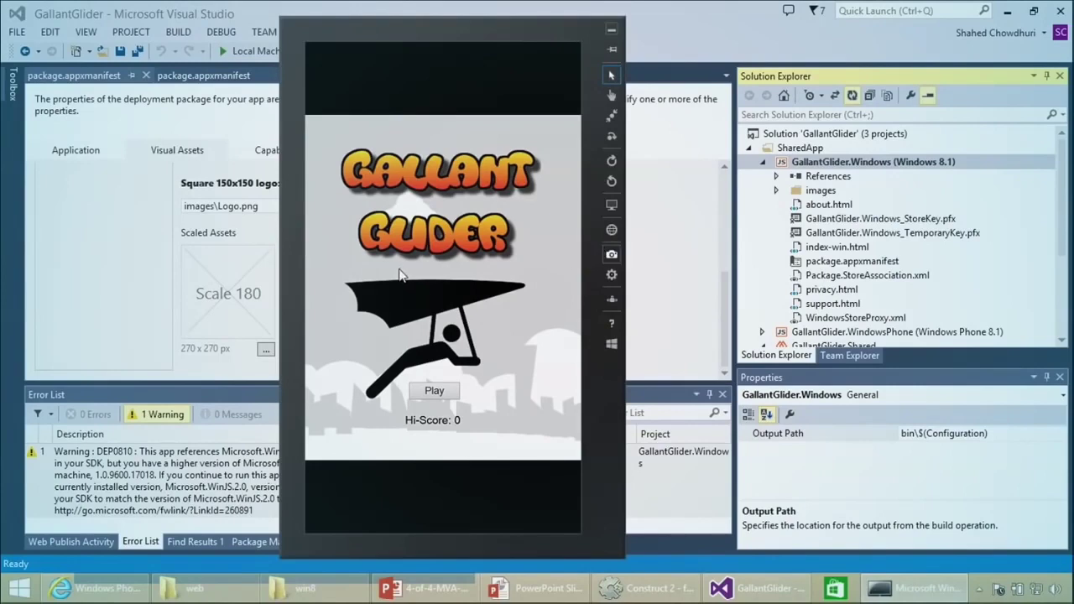
click(442, 392)
click(538, 329)
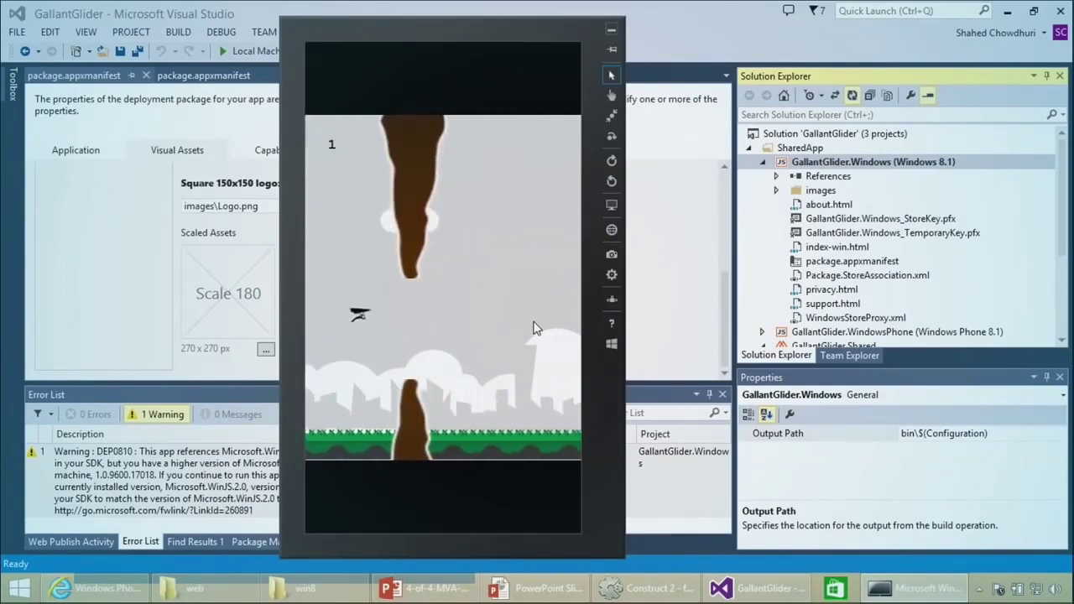
click(533, 328)
click(531, 329)
click(531, 328)
click(530, 329)
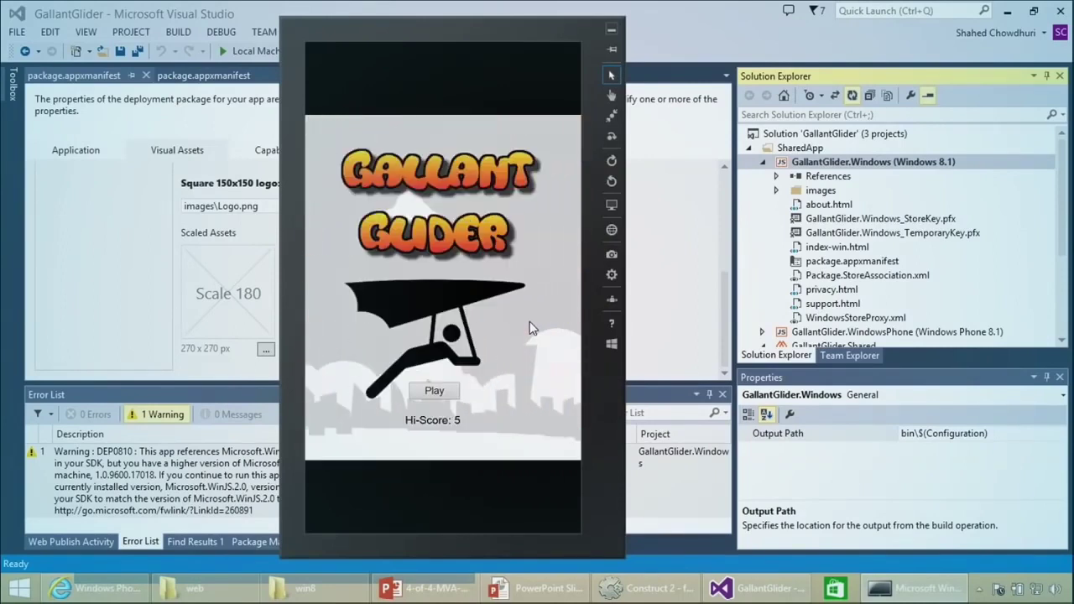
Play further rounds of Gallant Glider in the simulator and close the simulator window.
click(435, 392)
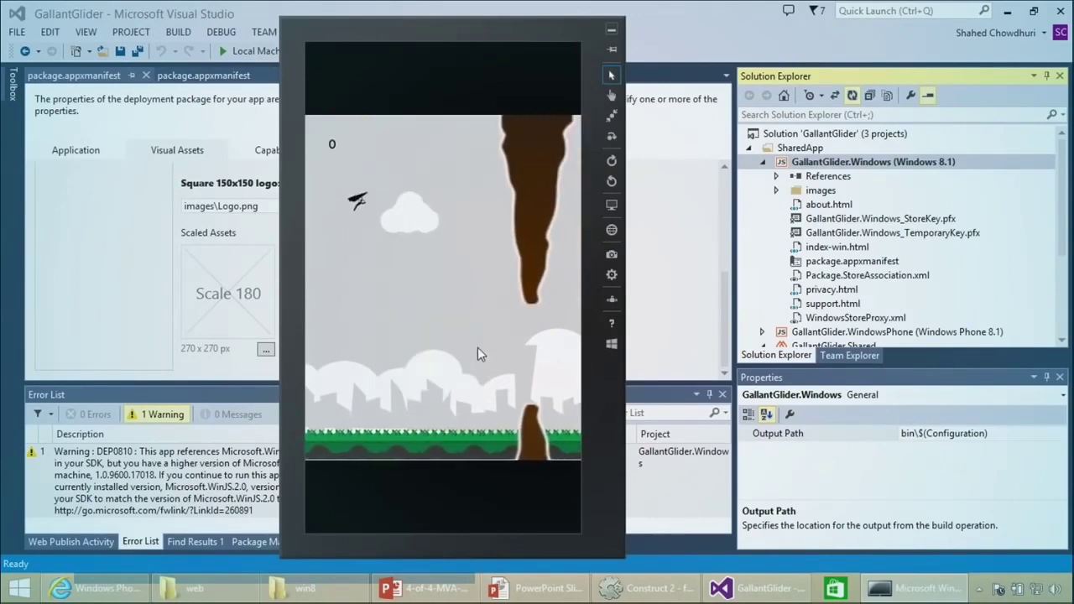
click(478, 319)
click(477, 319)
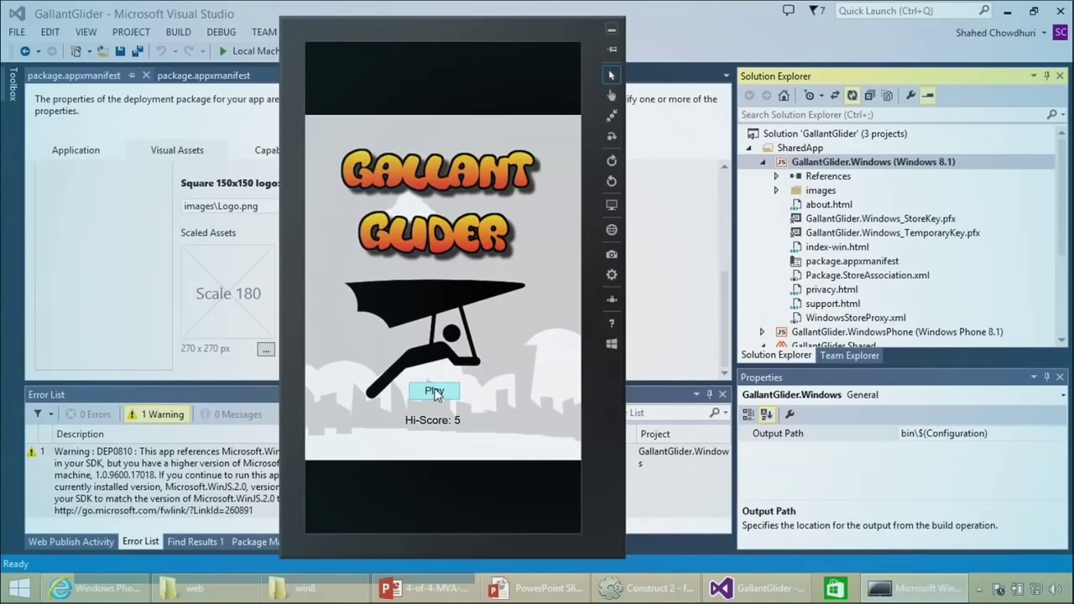
click(435, 392)
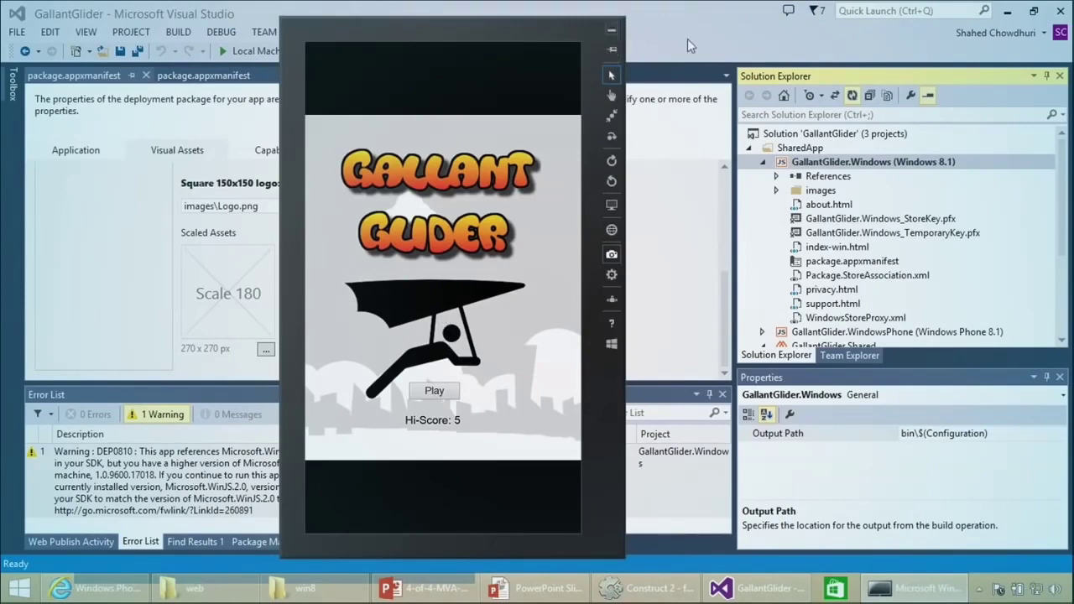
right_click(929, 593)
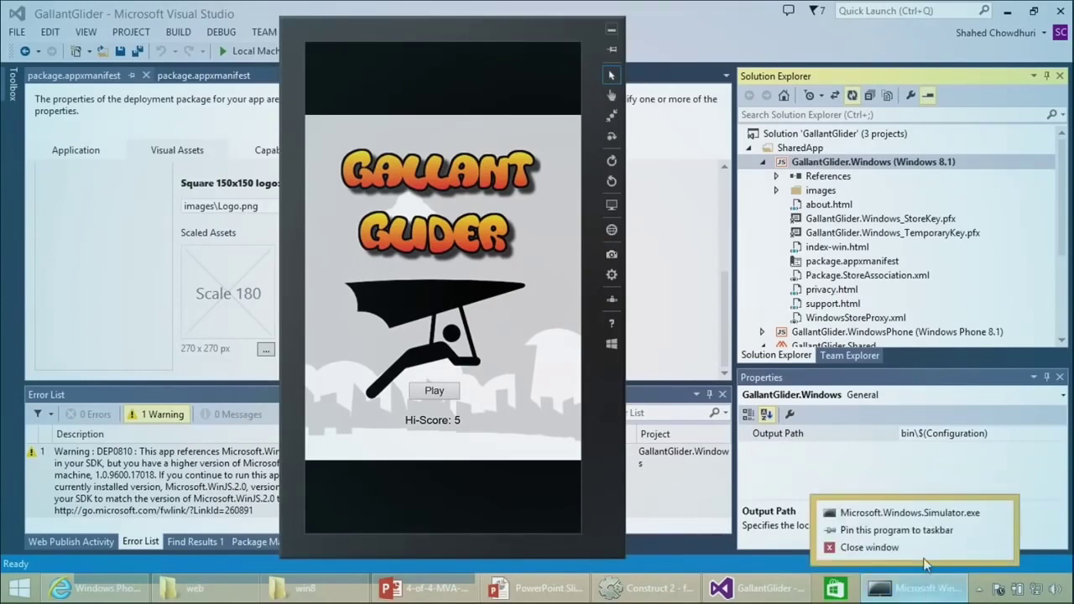
click(882, 546)
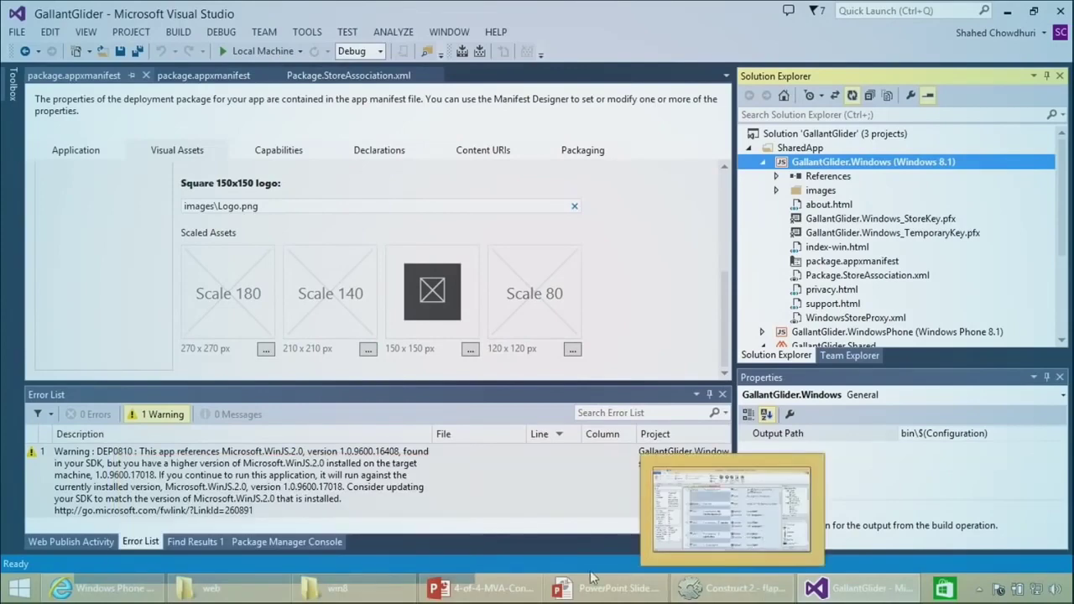
Switch to File Explorer, examine the captured screenshots in the Windows Simulator folder under Pictures, and minimize that window.
mouse_move(341, 597)
click(356, 529)
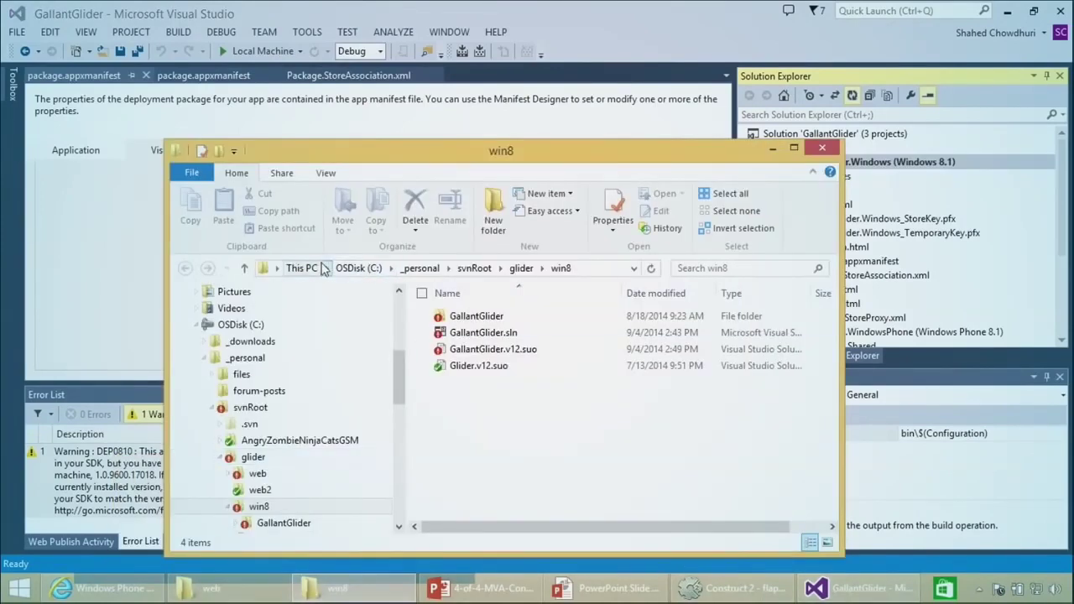
click(198, 325)
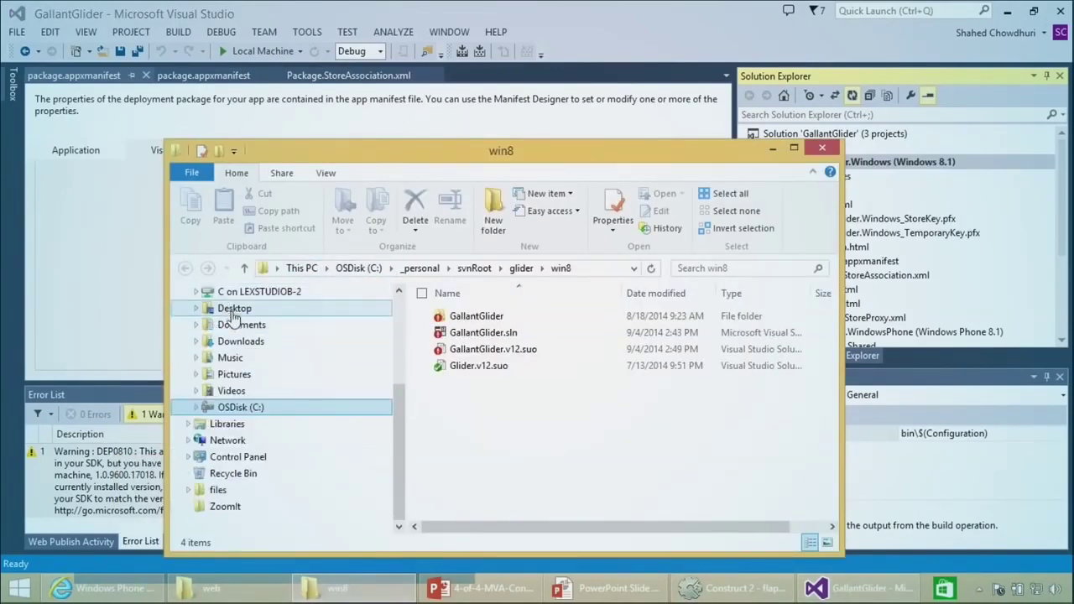
click(234, 374)
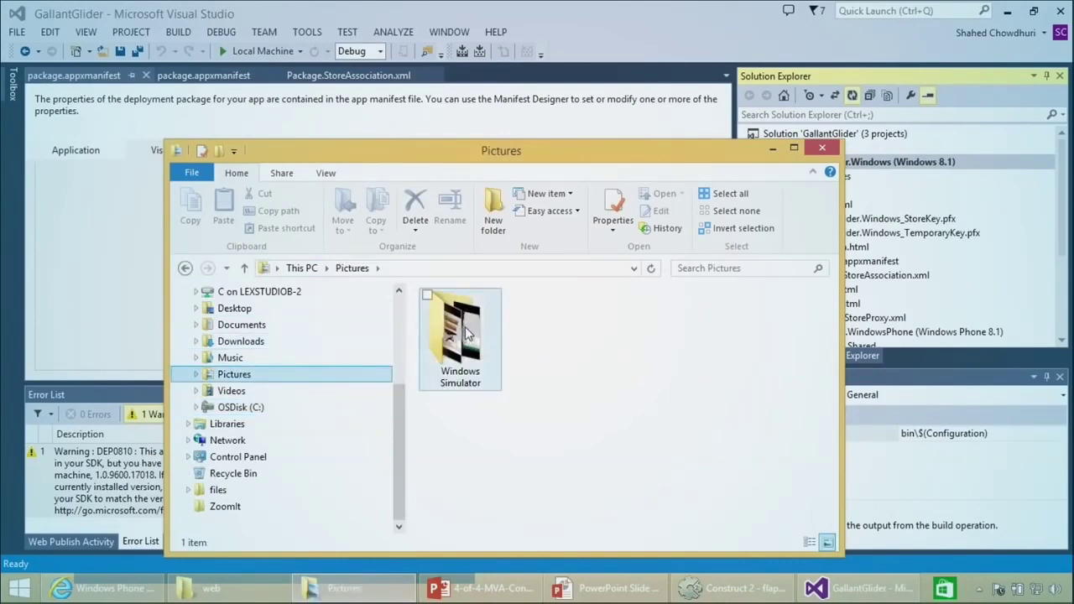
click(470, 335)
double_click(470, 335)
drag(832, 340, 818, 309)
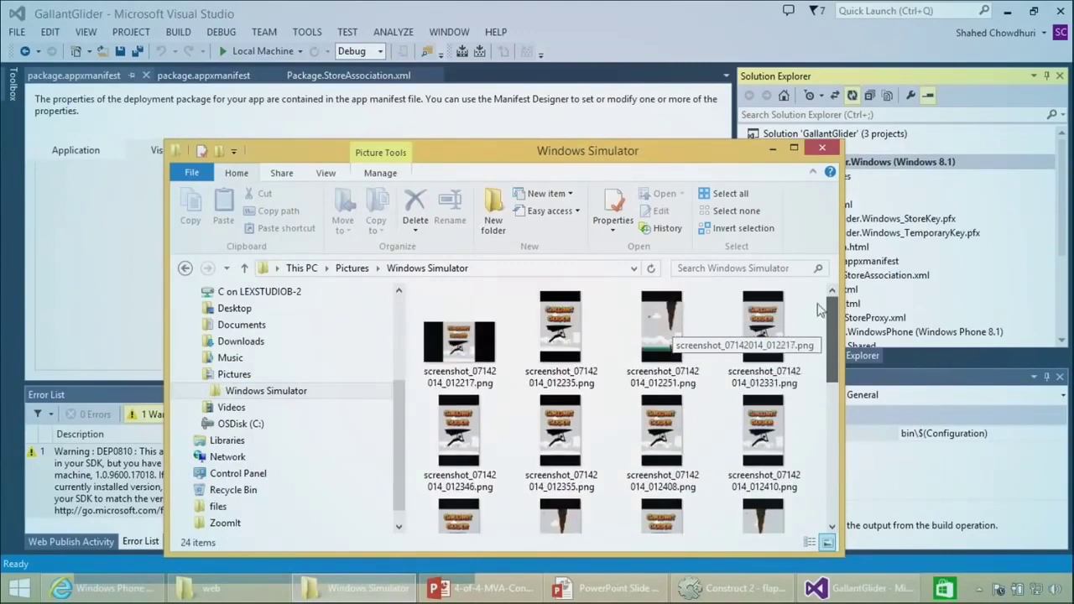
click(773, 149)
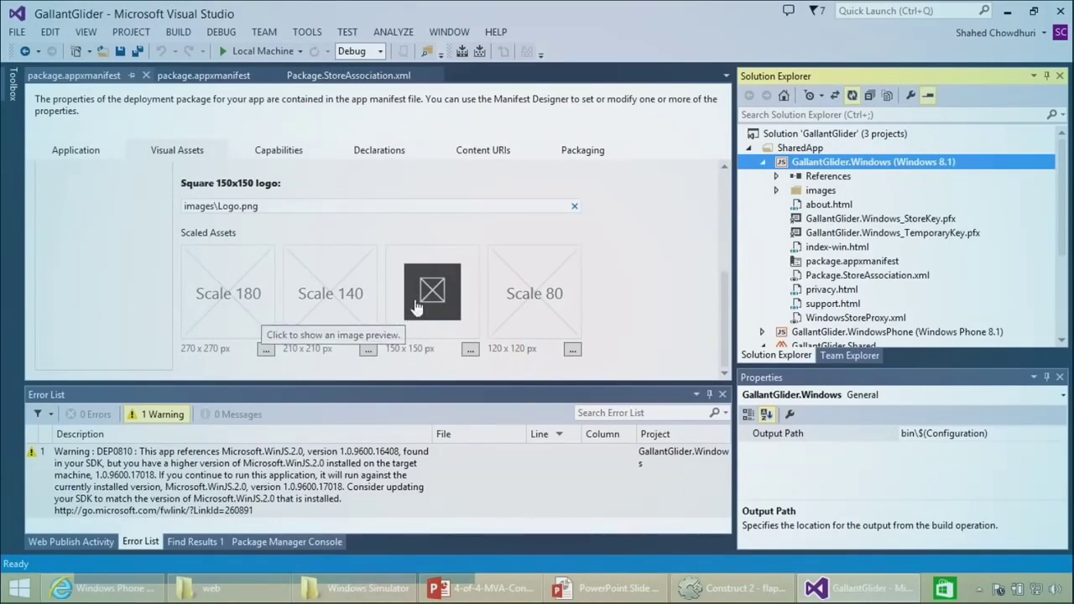
In the web folder's File Explorer window, go to glider\win8\GallantGlider\GallantGlider.Windows\images.
click(252, 589)
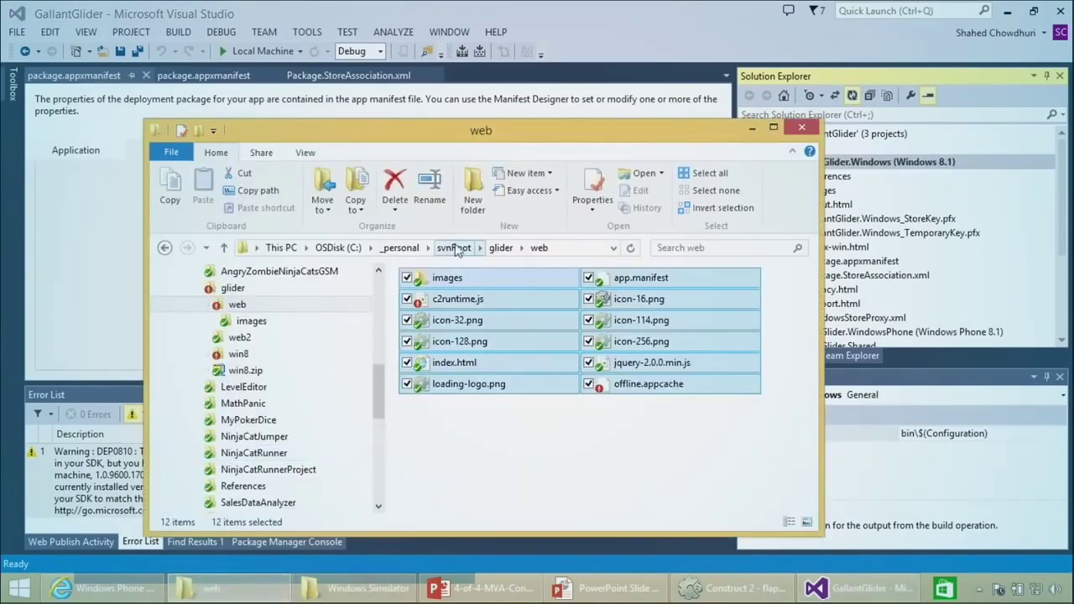
click(500, 247)
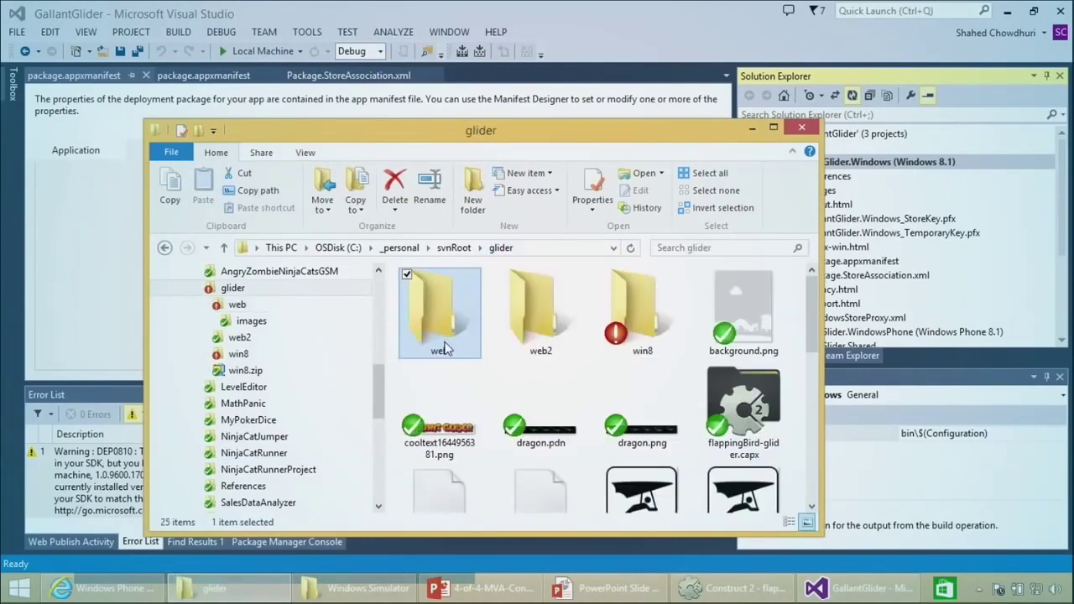
double_click(635, 317)
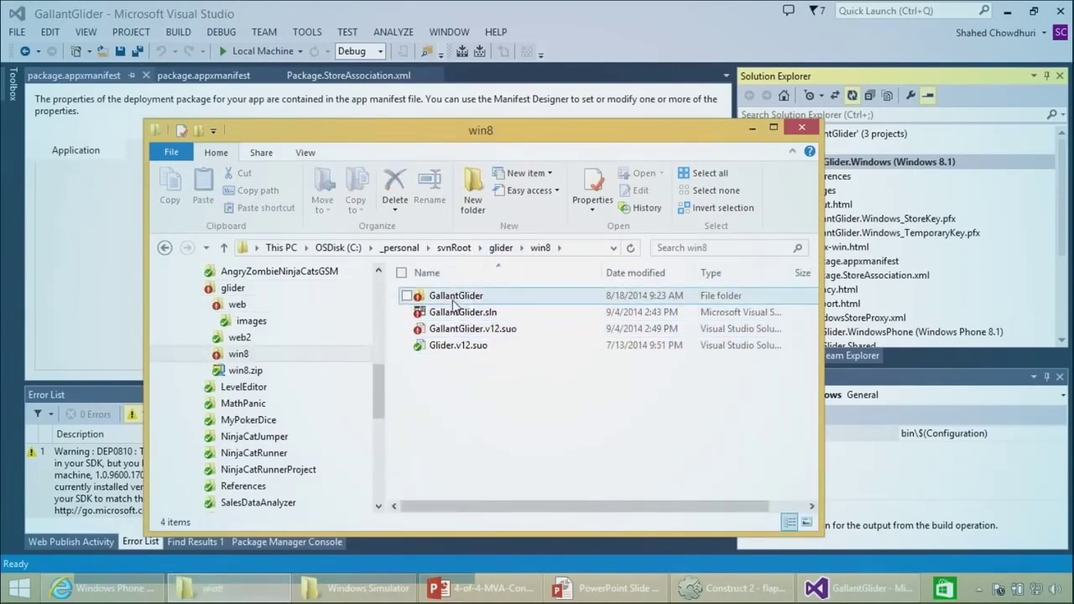
double_click(467, 300)
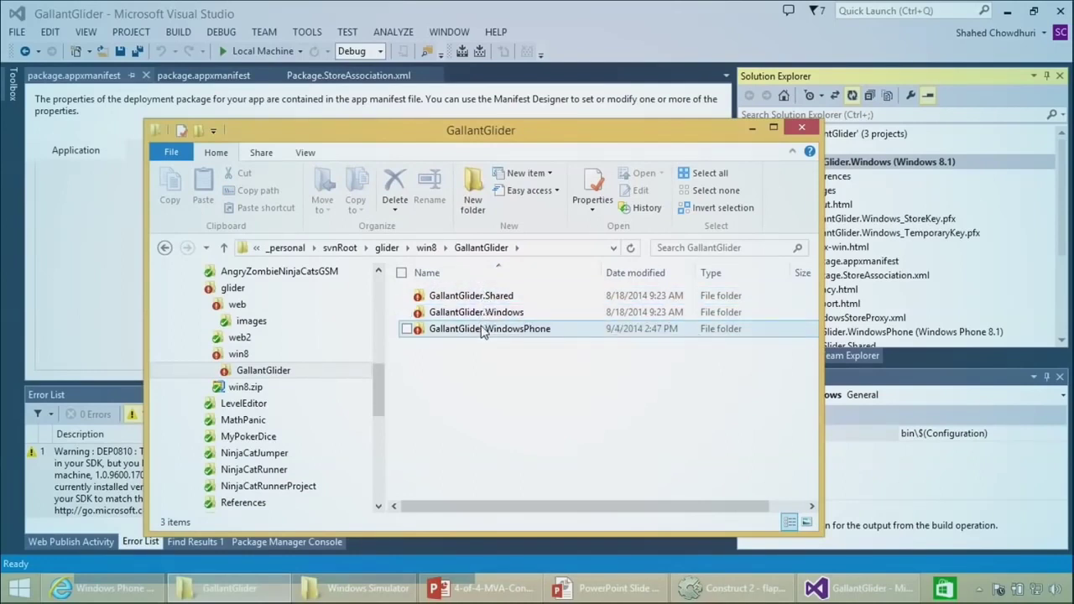
double_click(504, 313)
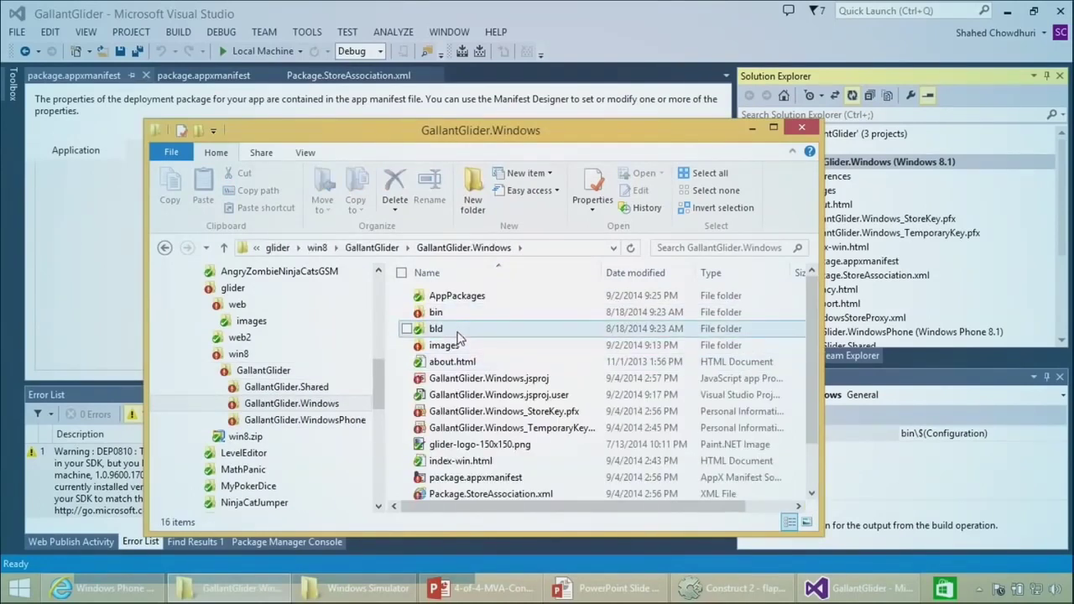
double_click(449, 345)
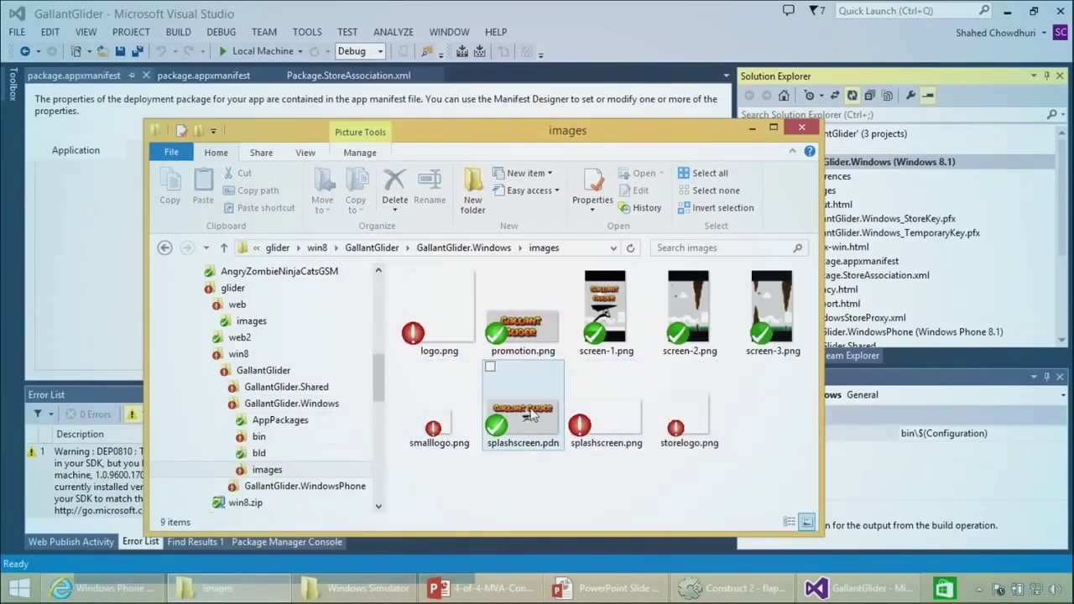
Select promotion.png, splashscreen.pdn, screen-1.png, screen-2.png and screen-3.png together in the images folder.
click(534, 340)
ctrl+click(534, 418)
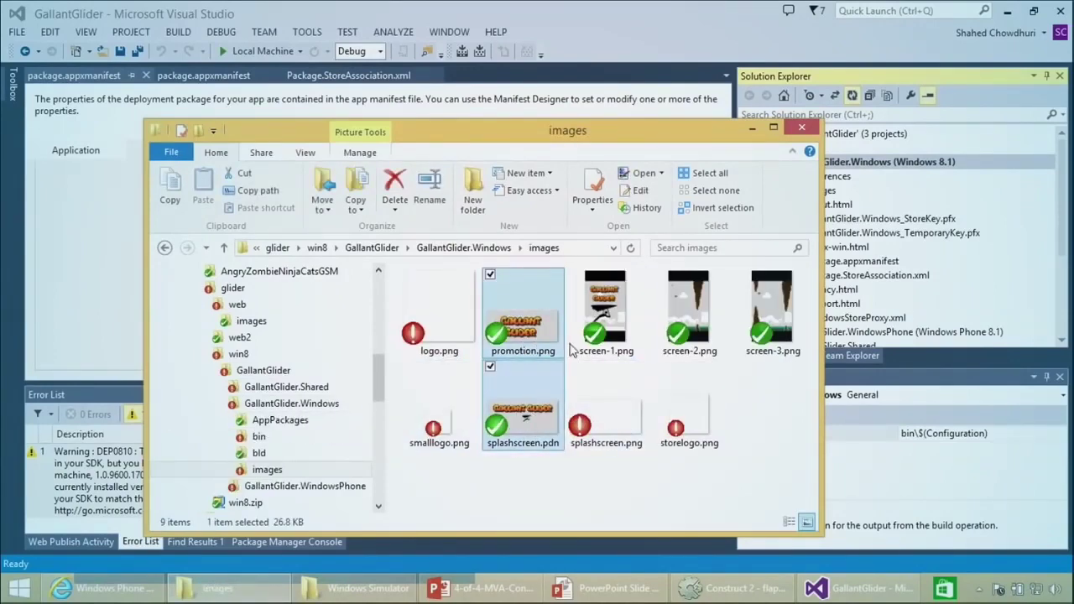
ctrl+click(617, 323)
ctrl+click(672, 336)
ctrl+click(779, 312)
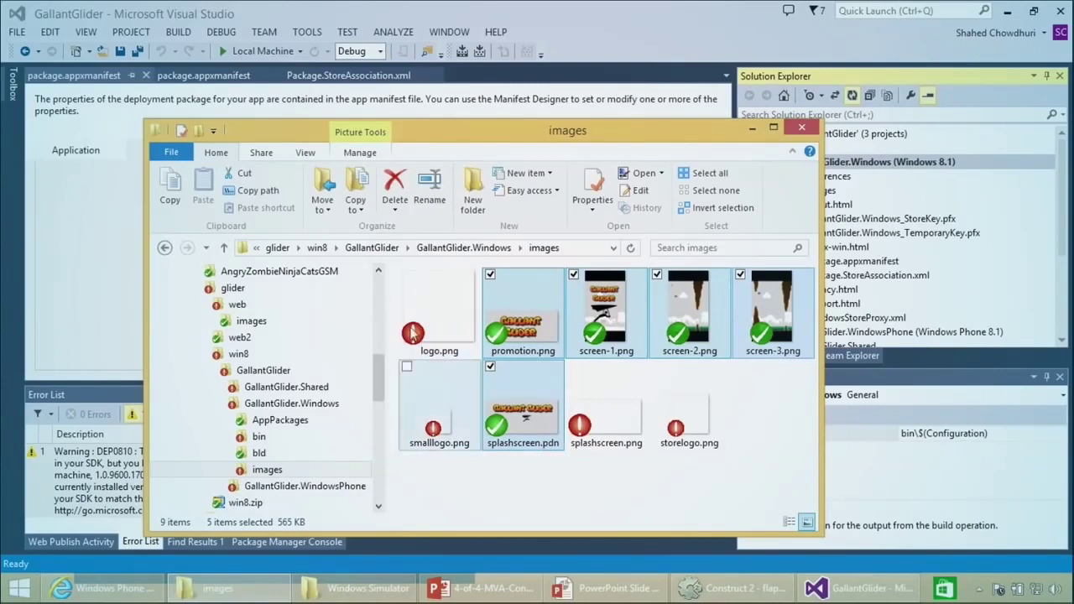
Revert logo.png, smalllogo.png, splashscreen.png and storelogo.png in the images folder to their committed versions with TortoiseSVN.
click(440, 323)
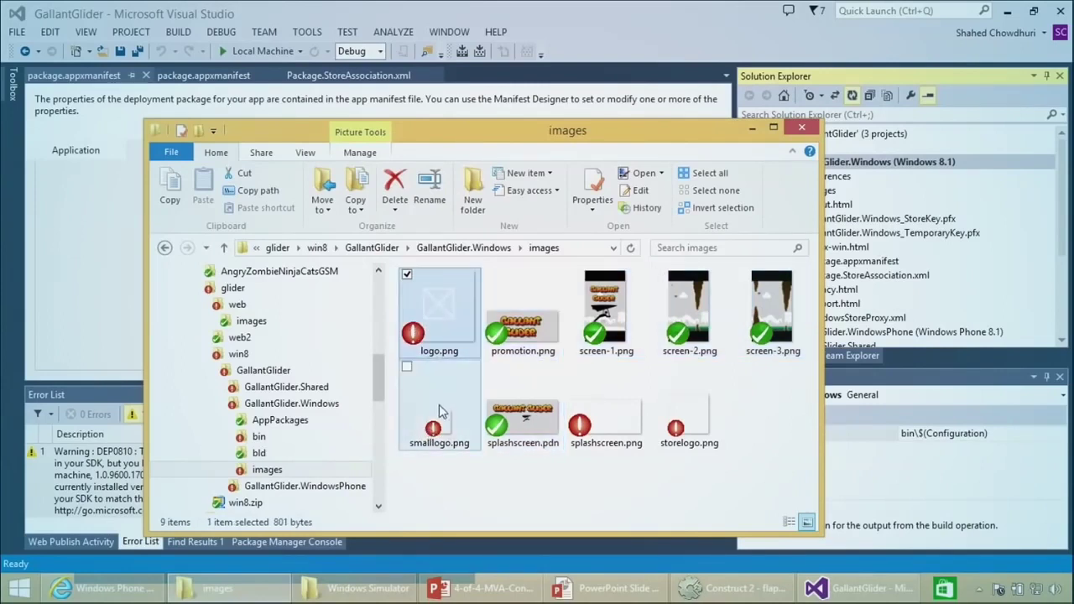
ctrl+click(442, 409)
ctrl+click(640, 408)
ctrl+click(675, 422)
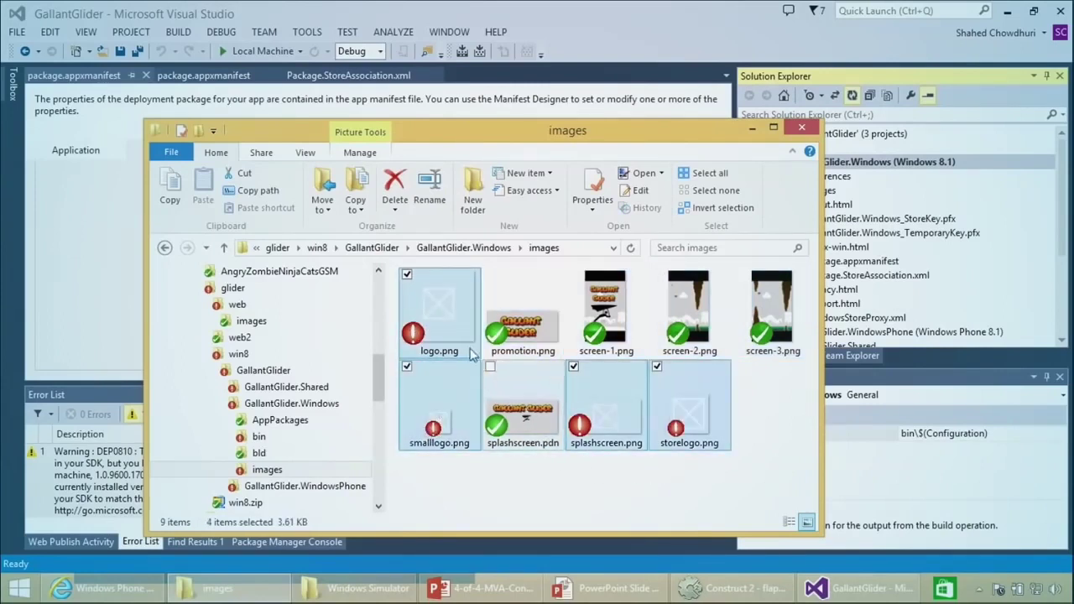
right_click(436, 322)
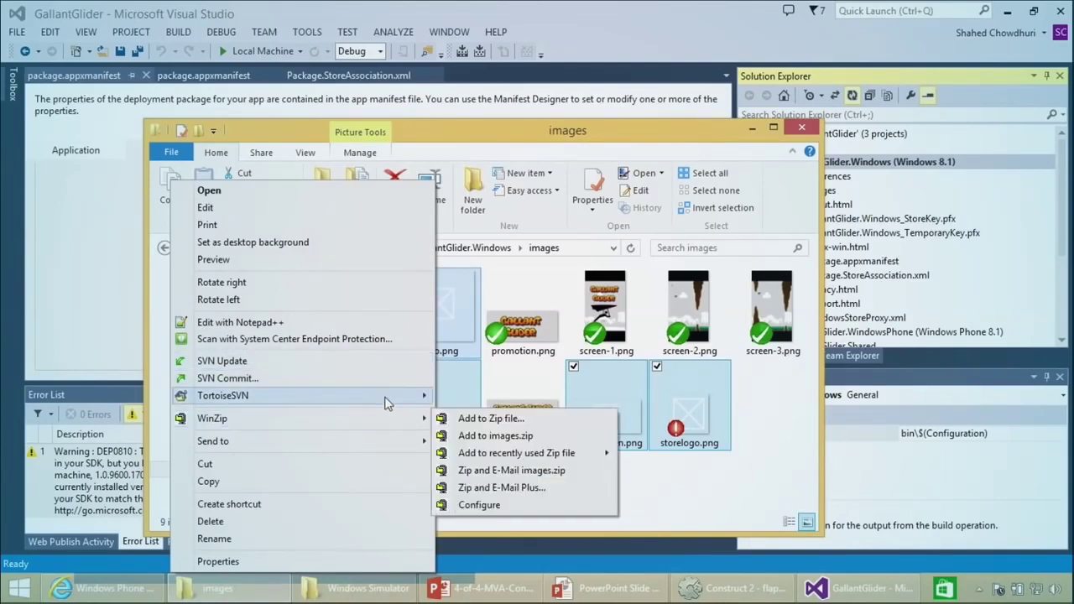
click(606, 407)
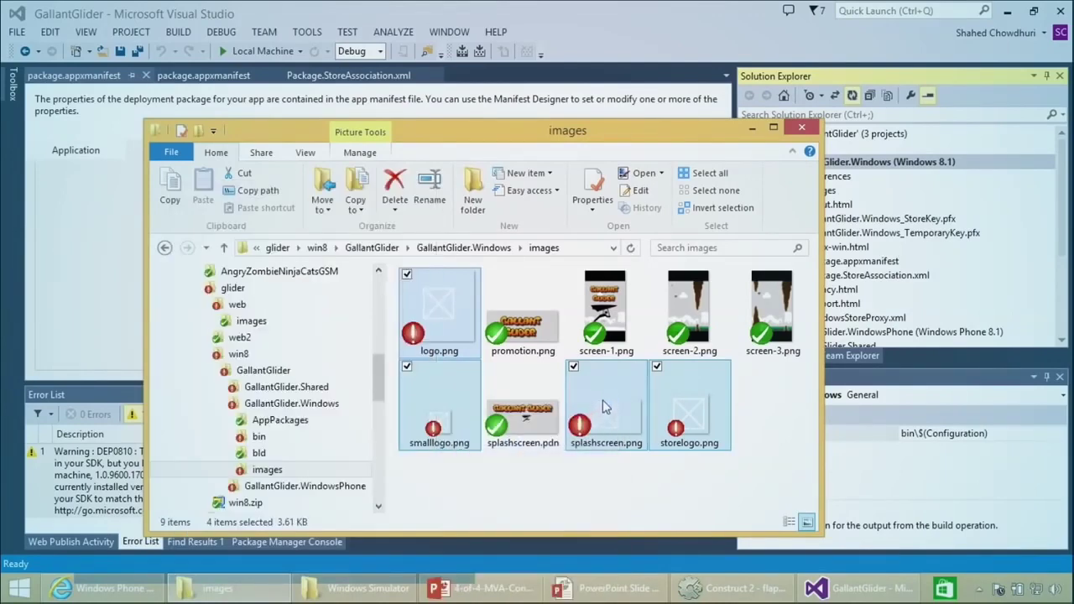
click(569, 405)
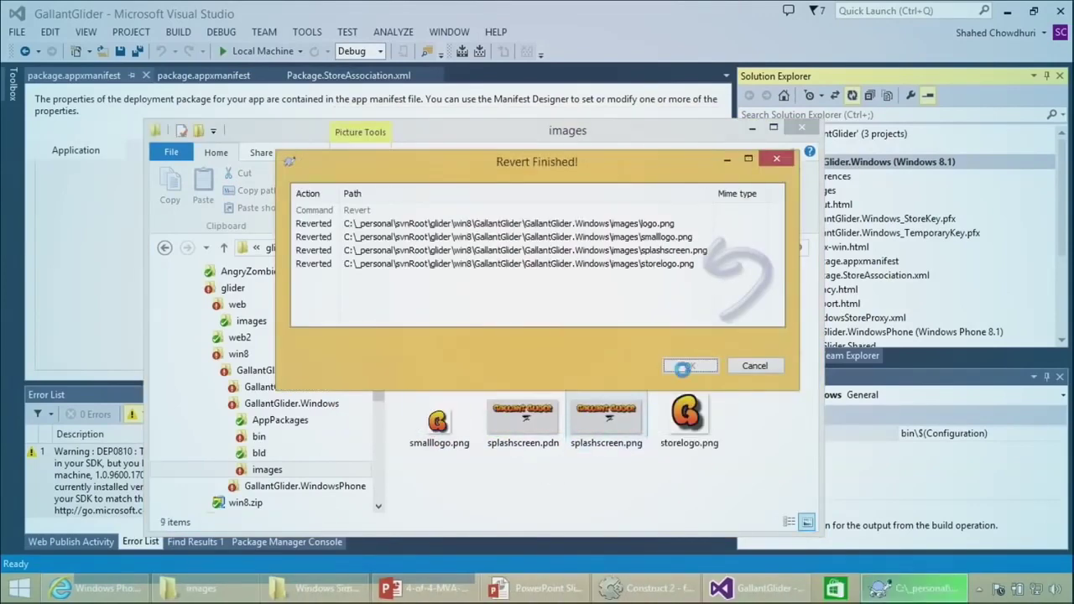
click(687, 366)
Examine the reverted logo.png, smalllogo.png and storelogo.png in the images folder, and minimize the File Explorer window.
click(465, 321)
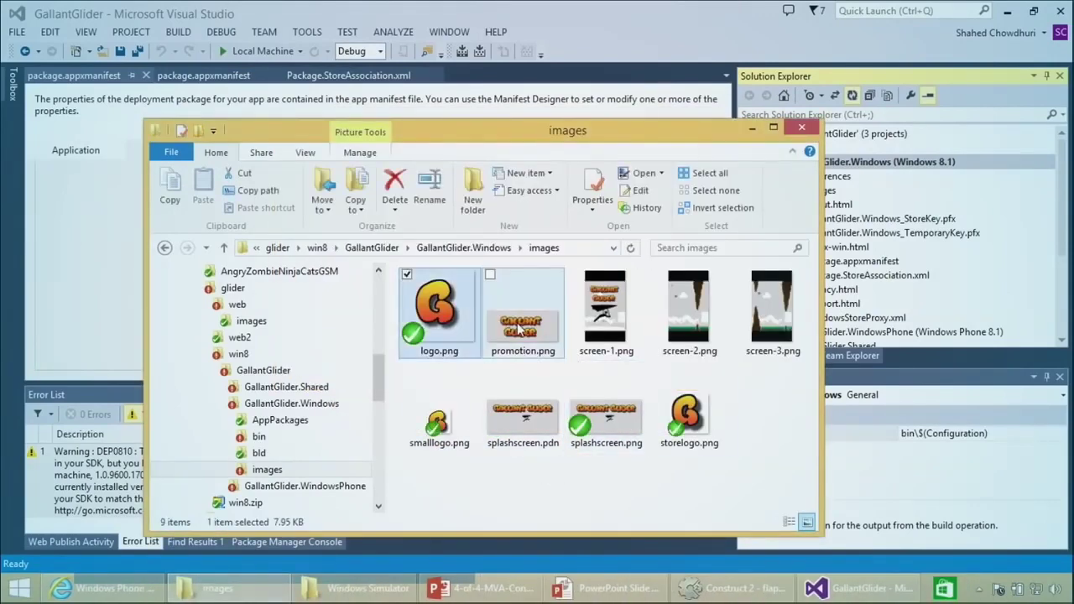
click(439, 418)
click(687, 412)
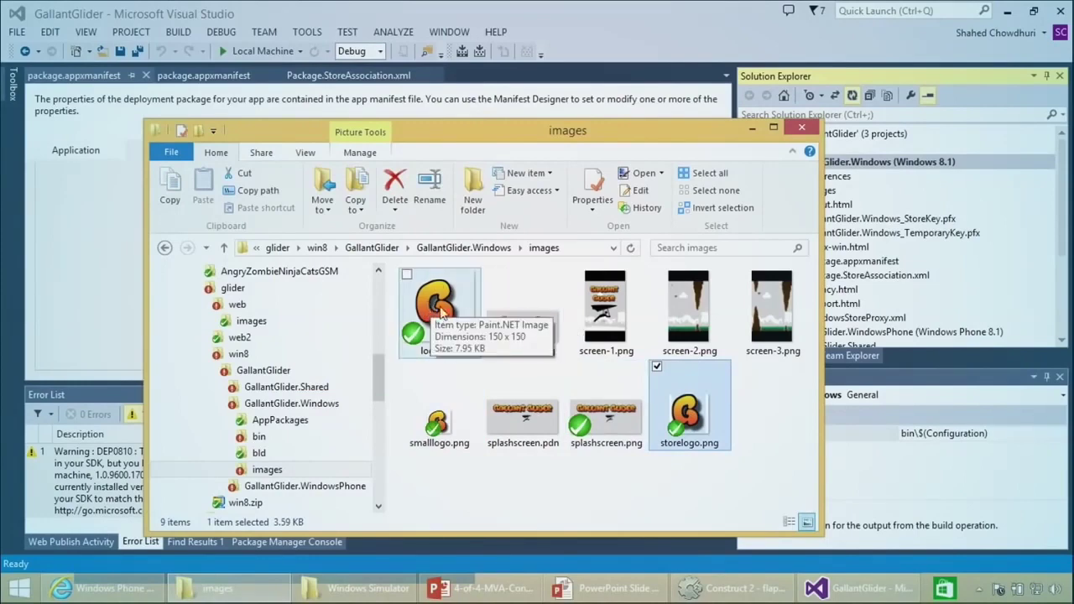
mouse_move(413, 374)
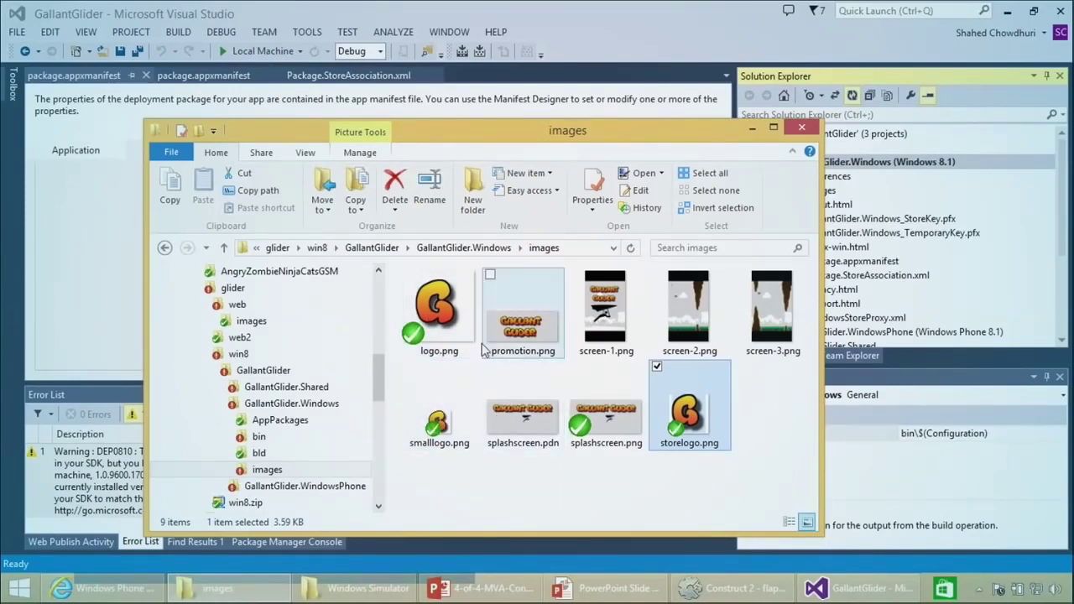
click(752, 130)
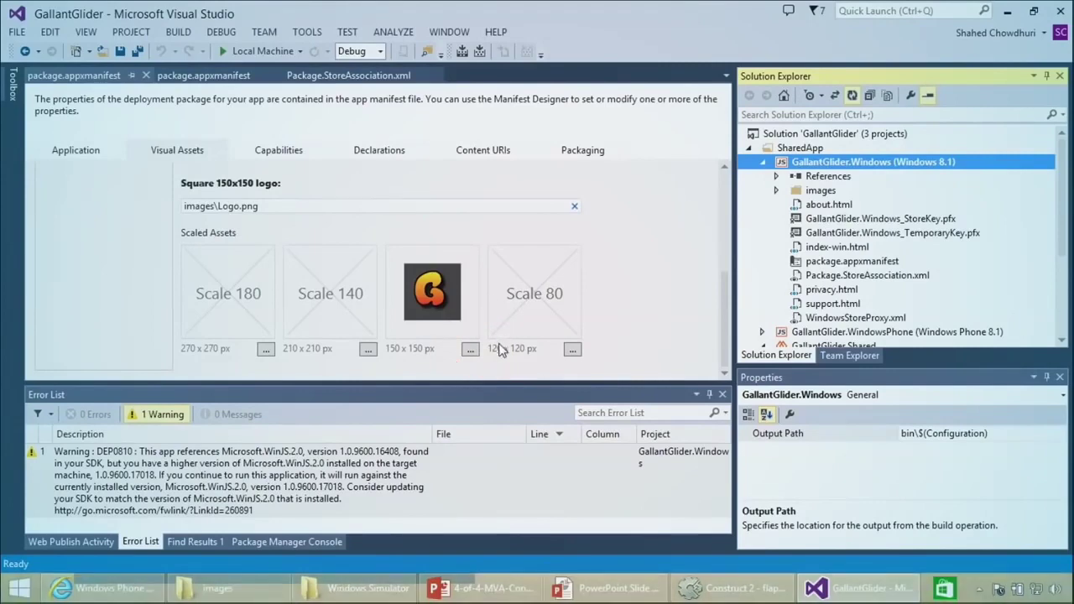
Disable the Internet (Client) capability in the Windows project's package.appxmanifest and build the solution.
scroll(375, 249, up, 5)
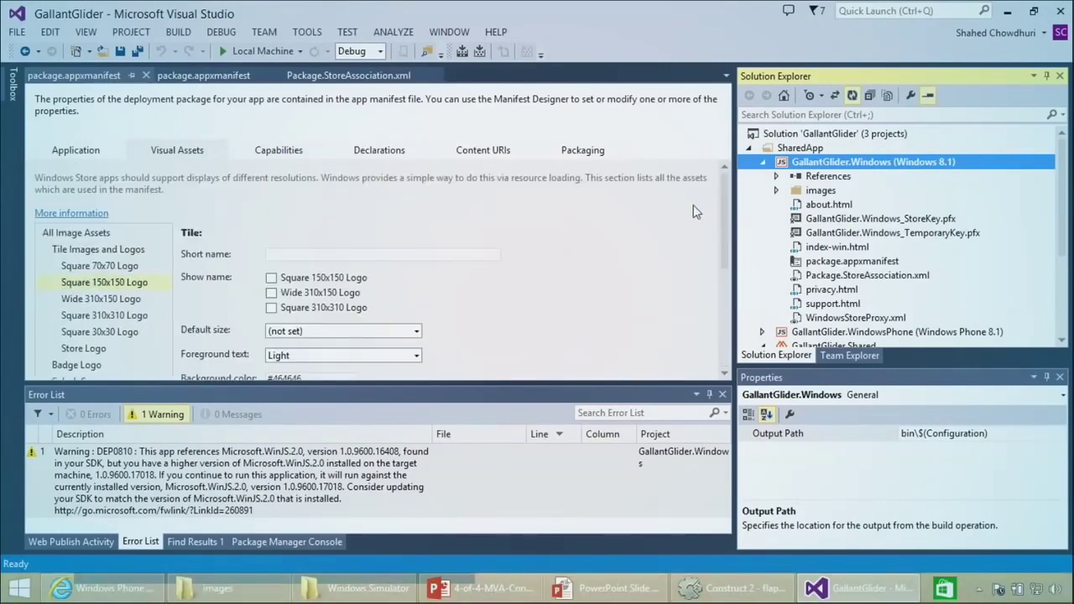
click(282, 154)
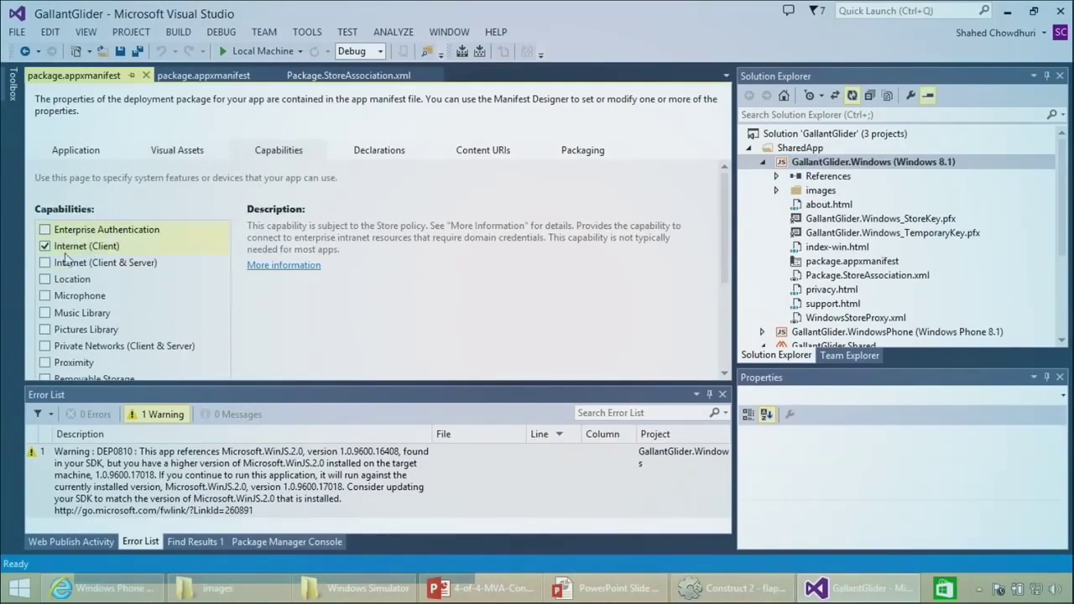
click(83, 247)
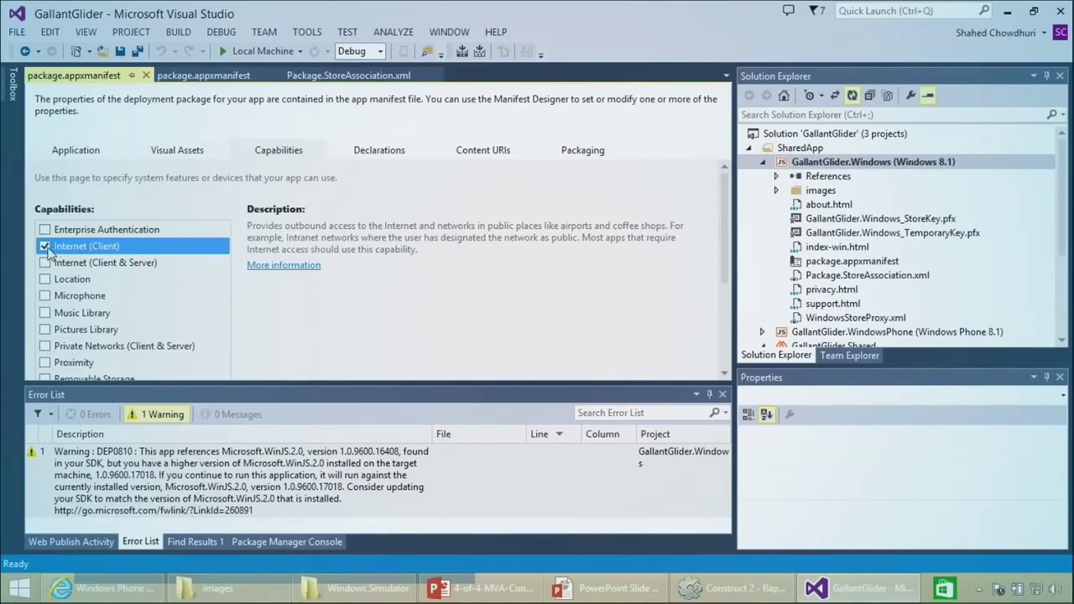
click(45, 247)
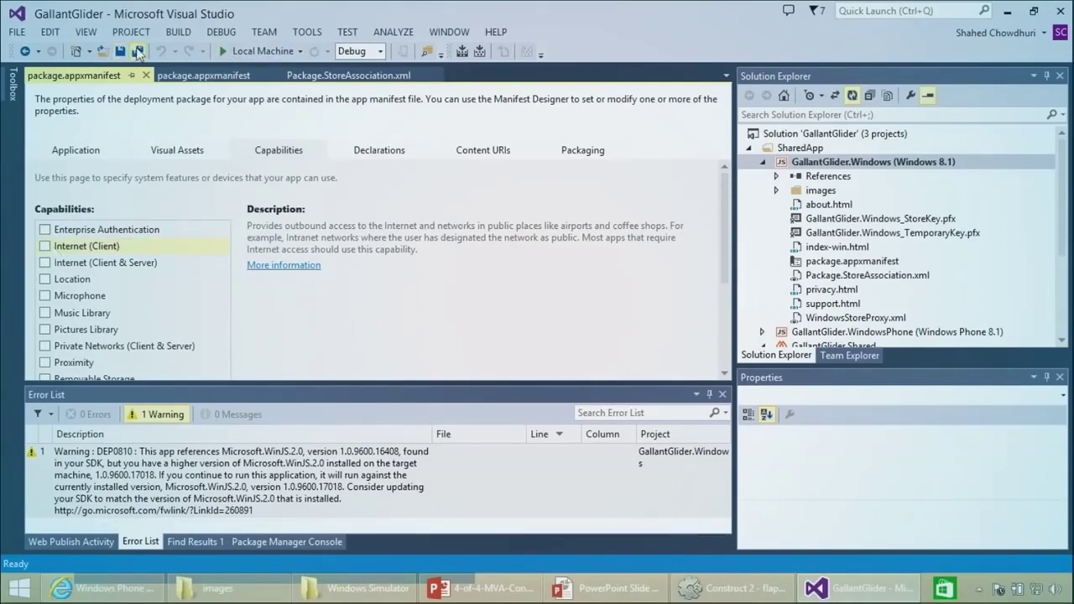
click(479, 52)
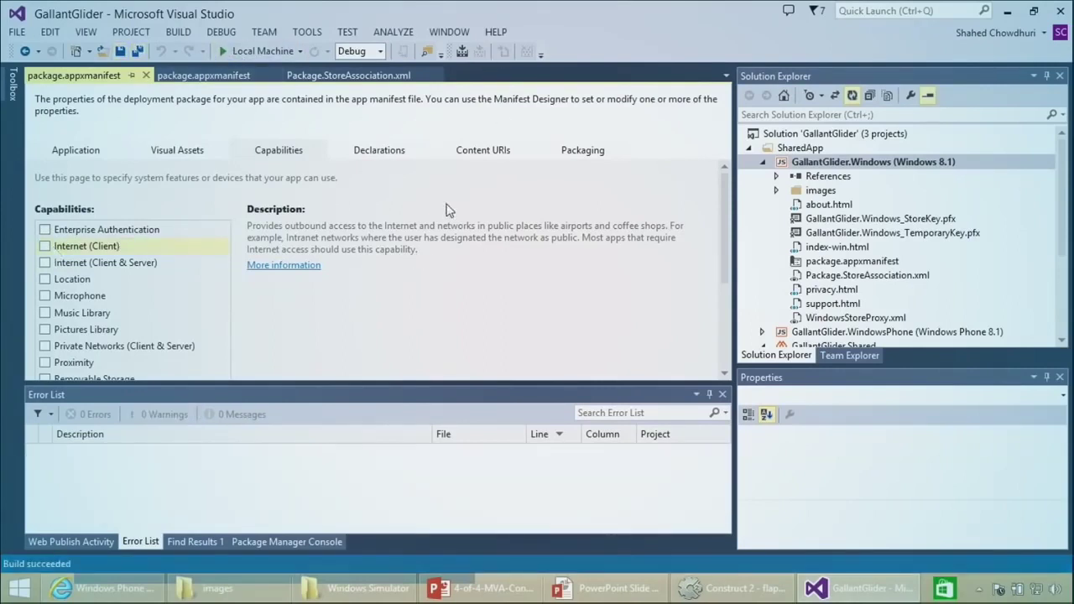
Open the package.appxmanifest of the GallantGlider.WindowsPhone project on its capabilities page.
click(818, 332)
scroll(843, 327, down, 3)
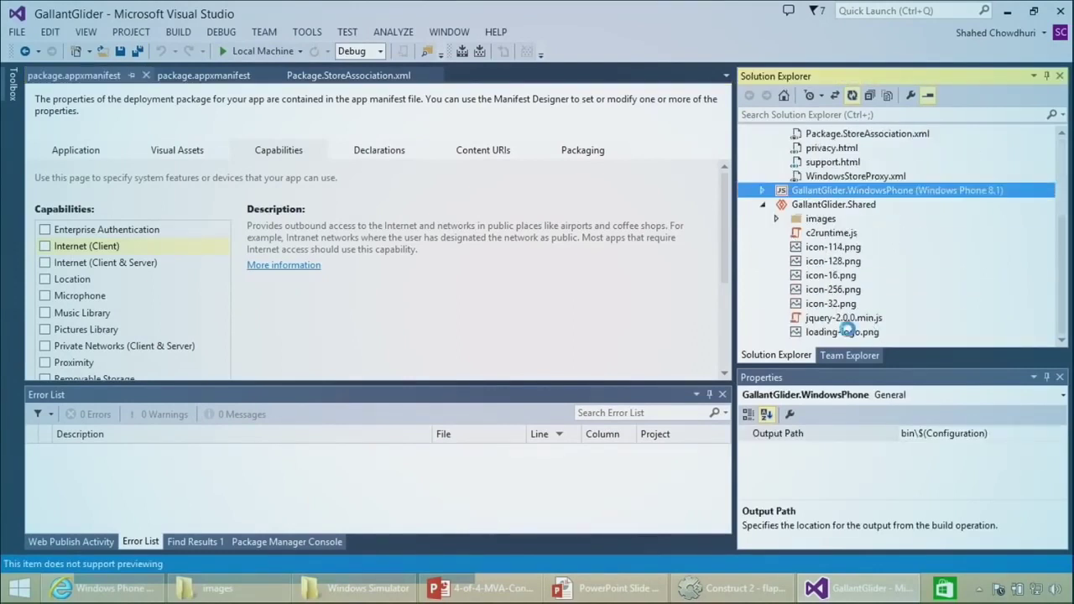
click(848, 332)
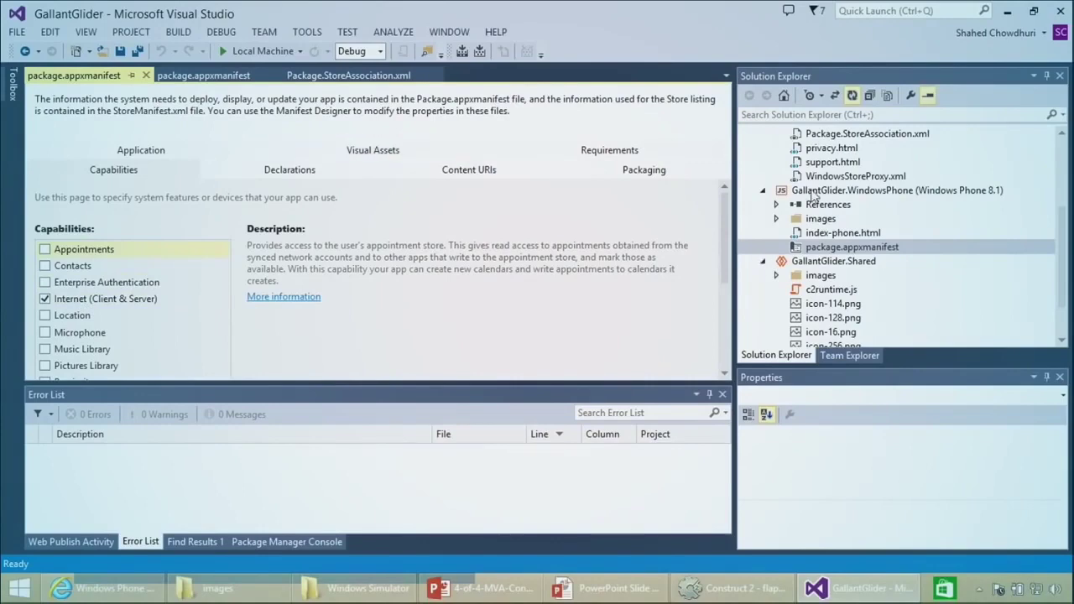
click(812, 192)
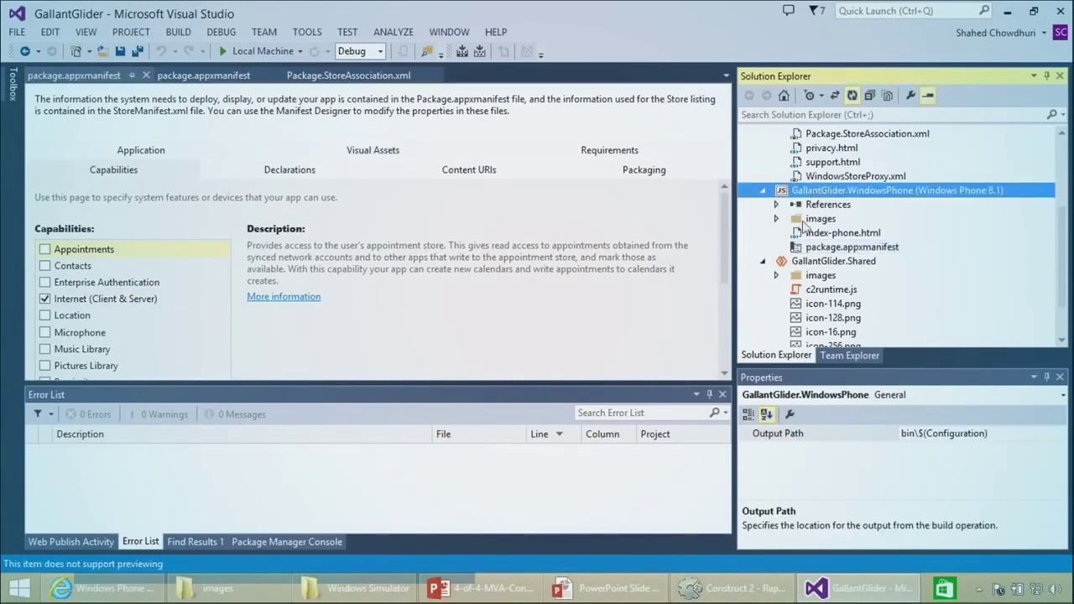
click(856, 248)
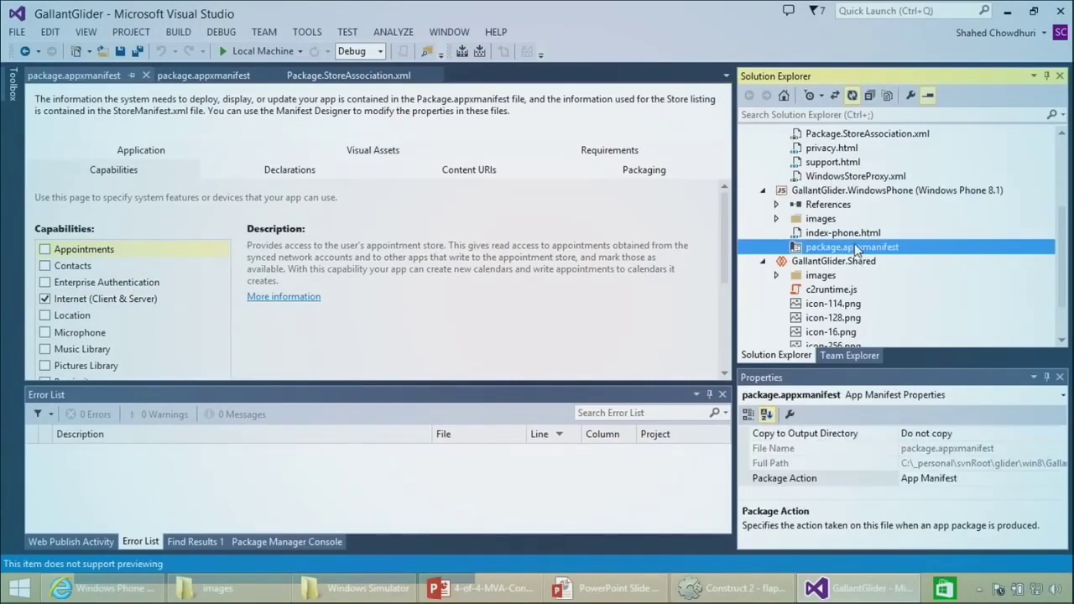
Disable the Internet (Client & Server) capability in the Windows Phone manifest, save all files and build the solution.
click(62, 300)
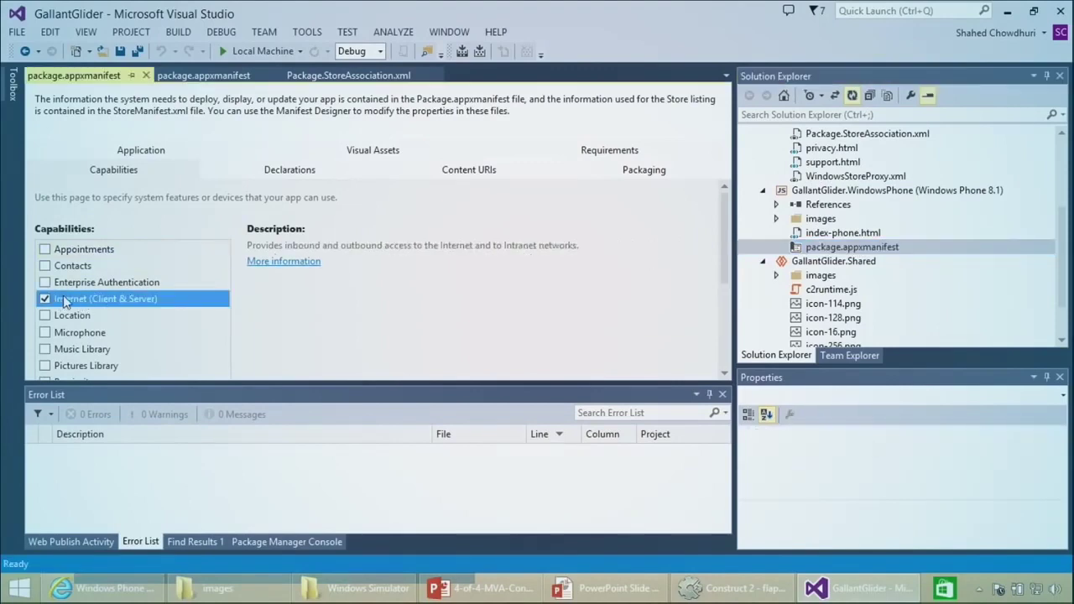
click(45, 300)
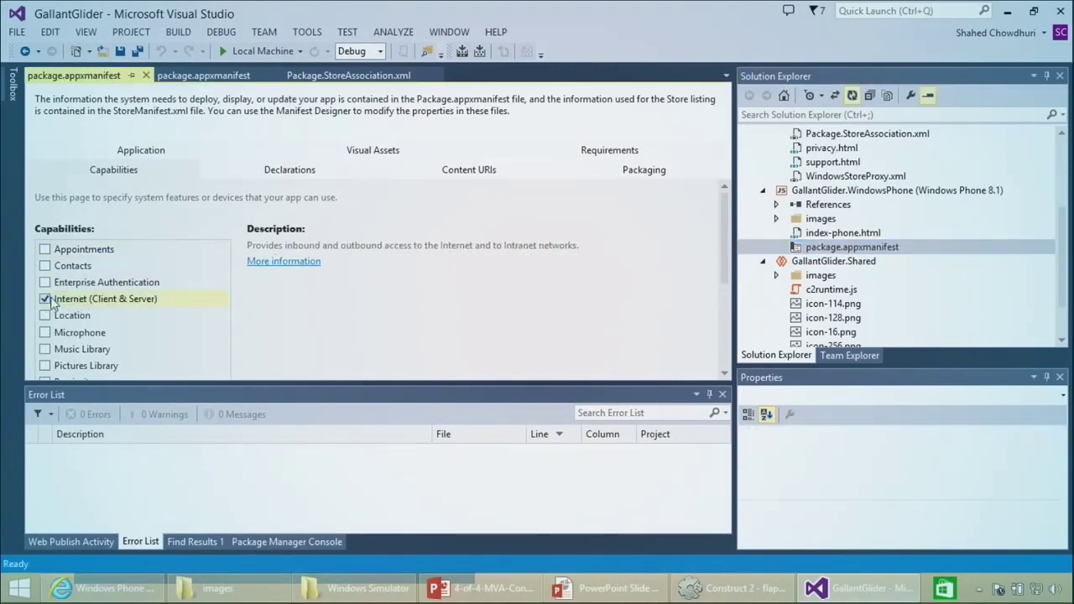
click(137, 53)
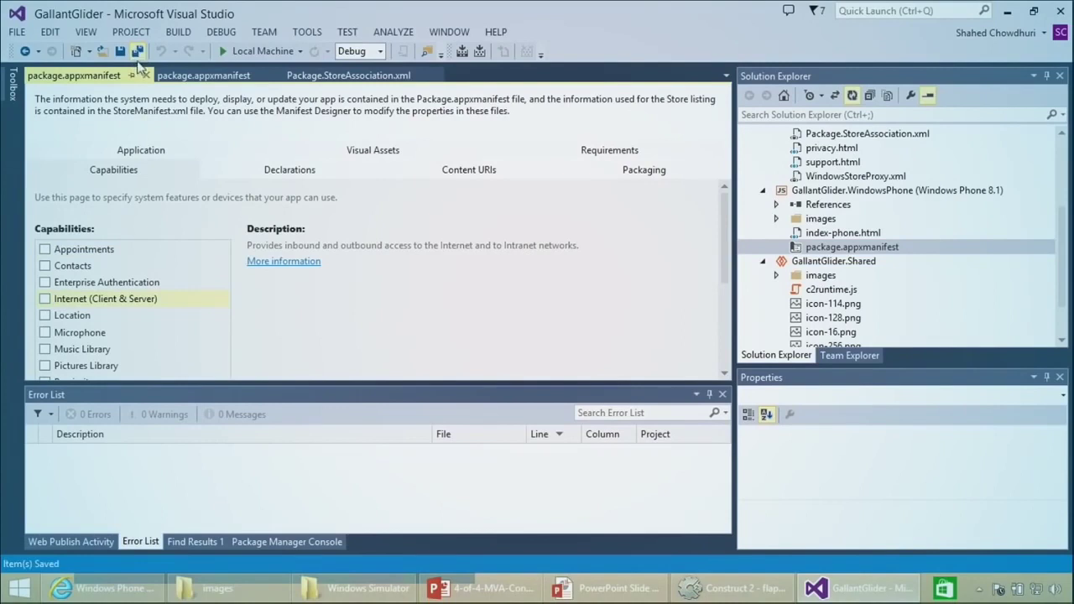
click(478, 51)
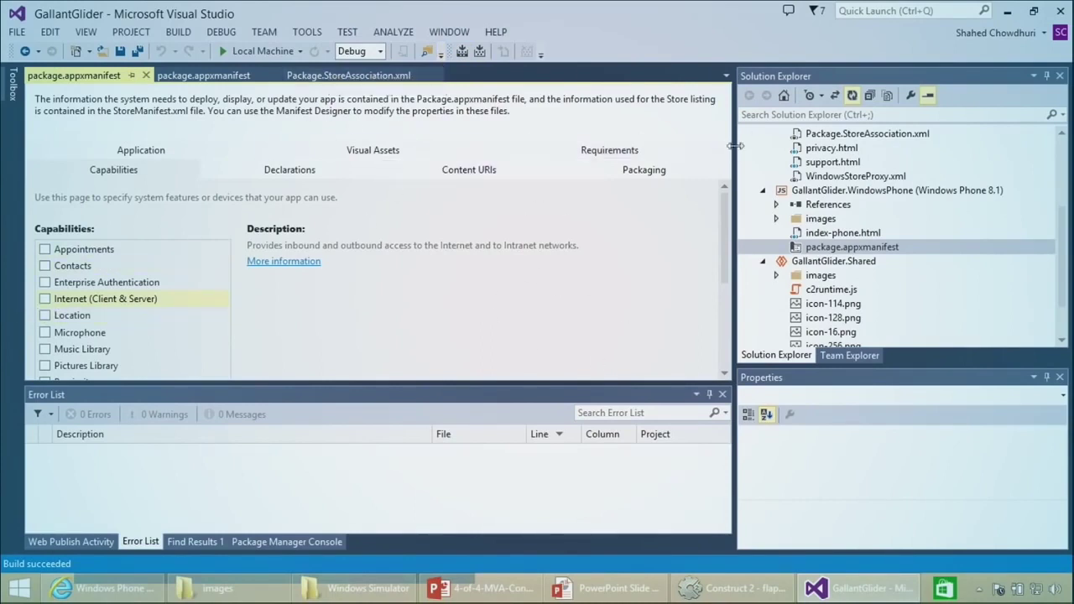
Switch to the PowerPoint slide show, advance to the Create and Certify Package slide, and switch back to Visual Studio.
click(835, 95)
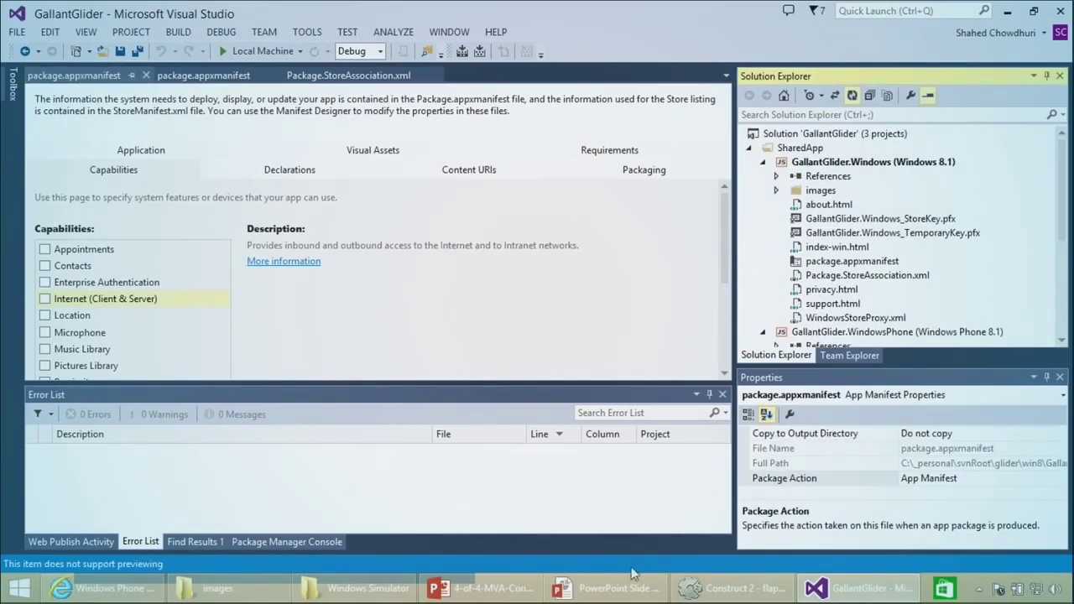
click(609, 587)
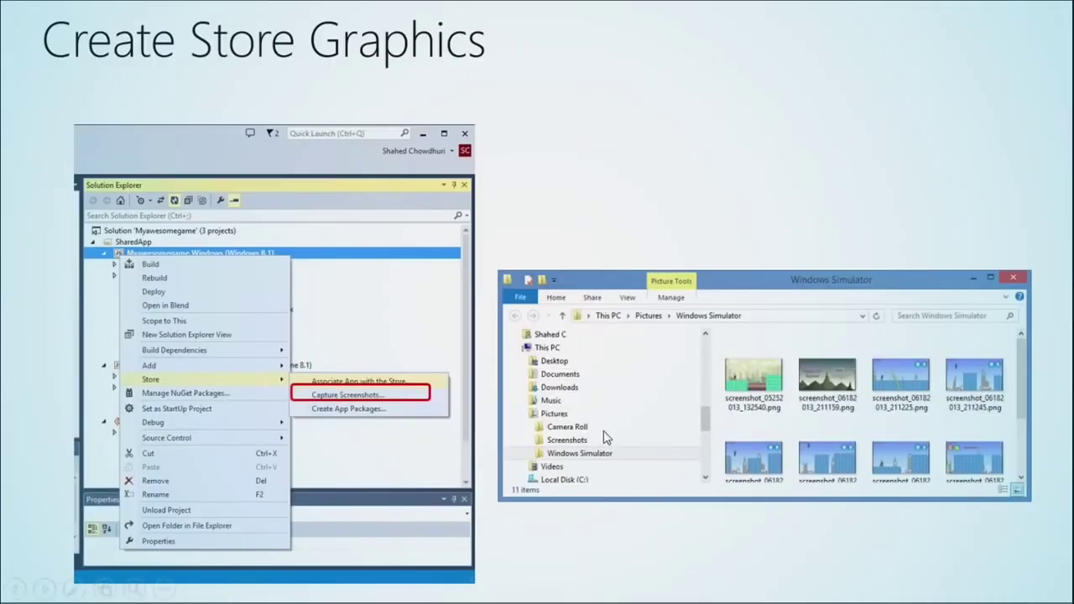
key(Right)
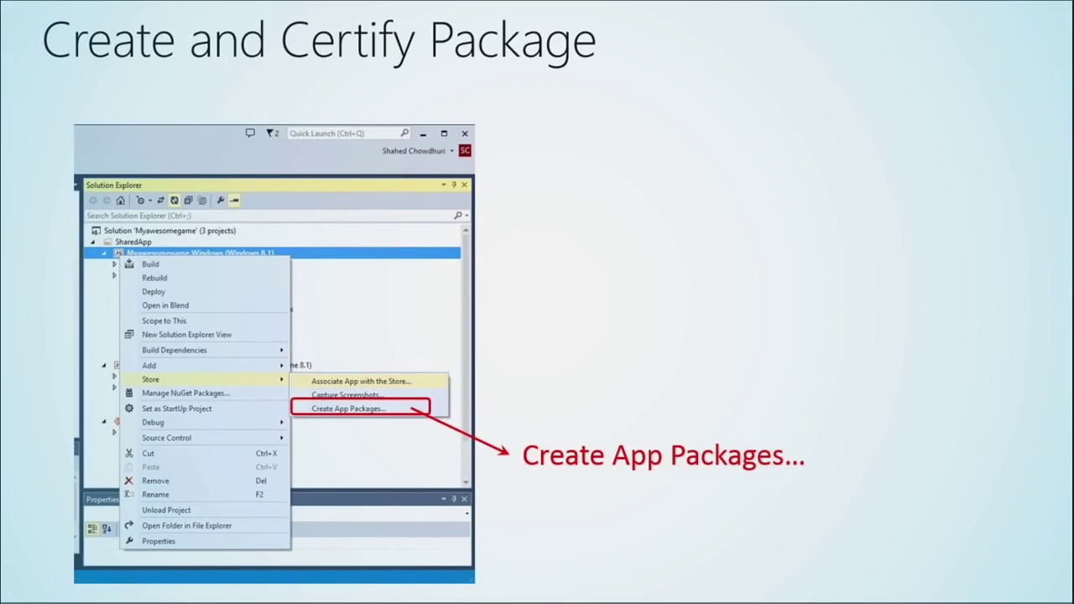
key(alt+Tab)
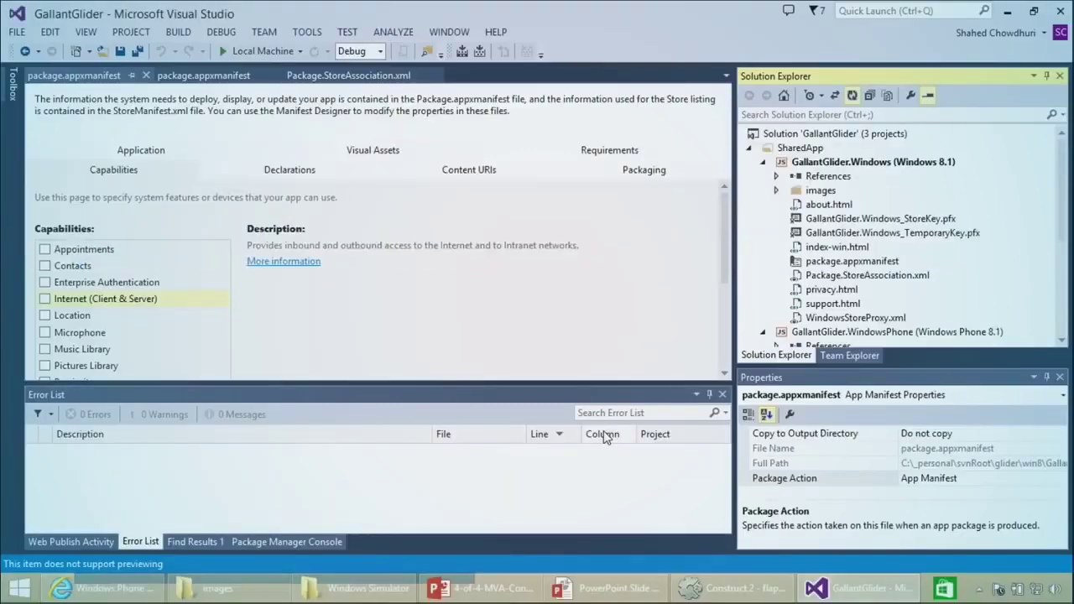
Start creating app packages for the GallantGlider.Windows project to upload to the Windows Store, using the account already signed in.
right_click(891, 165)
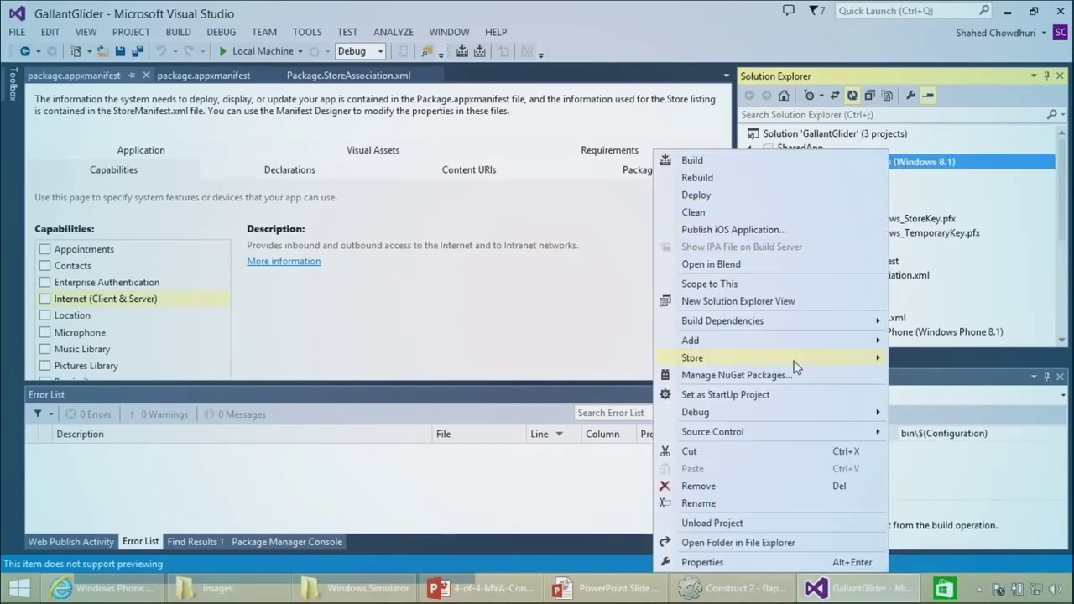
mouse_move(779, 360)
click(616, 393)
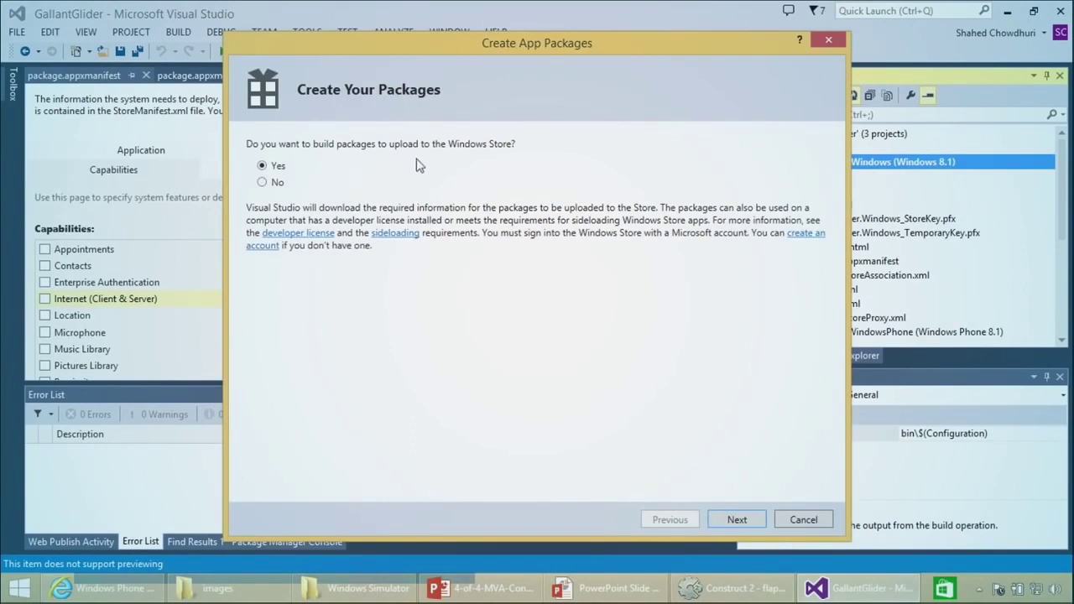
click(731, 518)
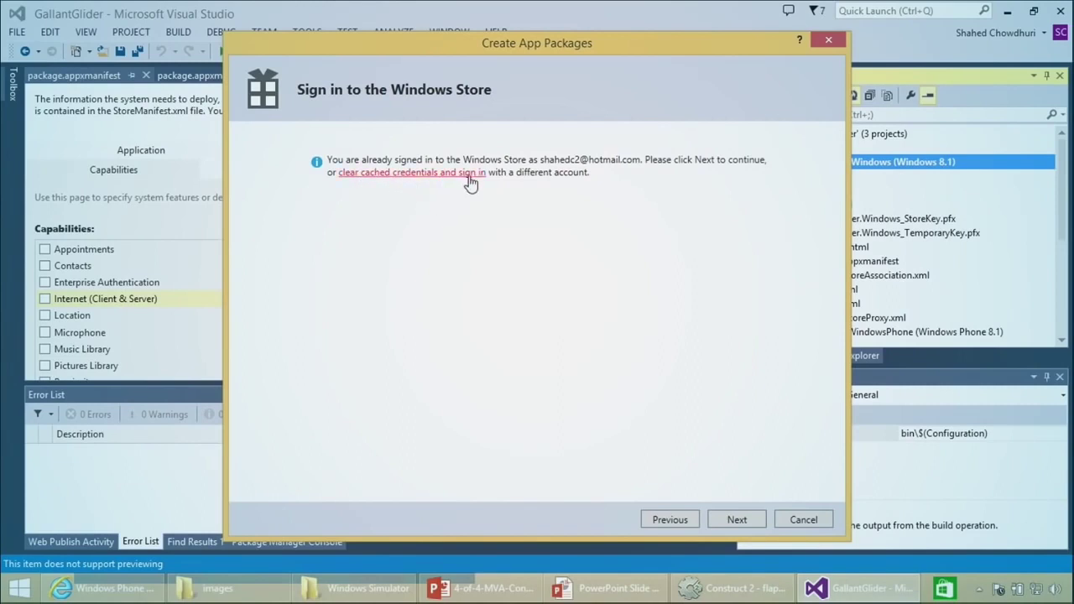
click(736, 521)
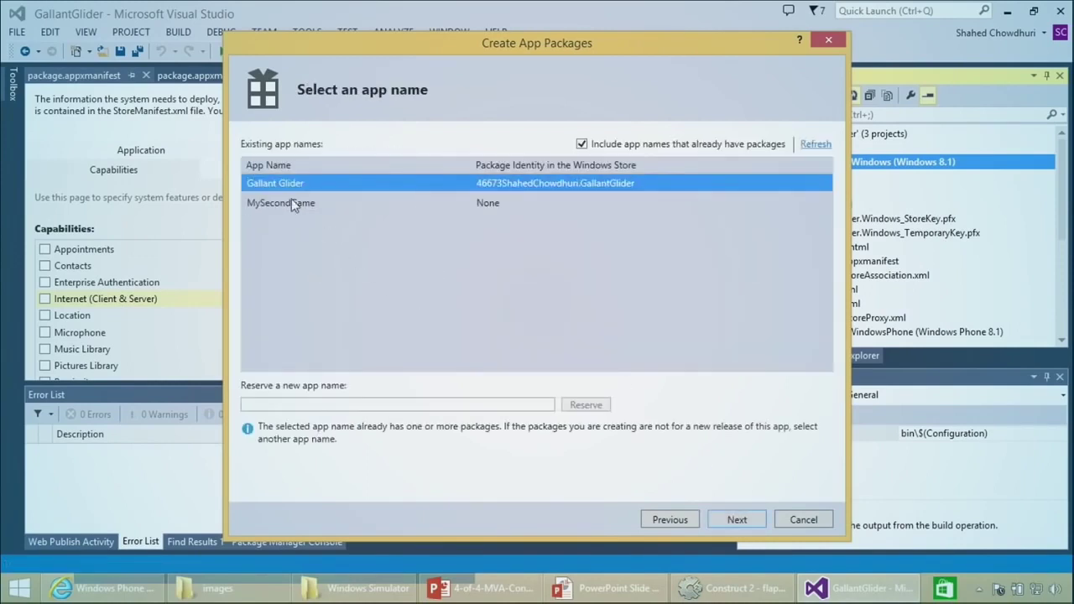
Choose Gallant Glider rather than MySecondGame as the app name for the packages and continue to the package configuration.
click(303, 202)
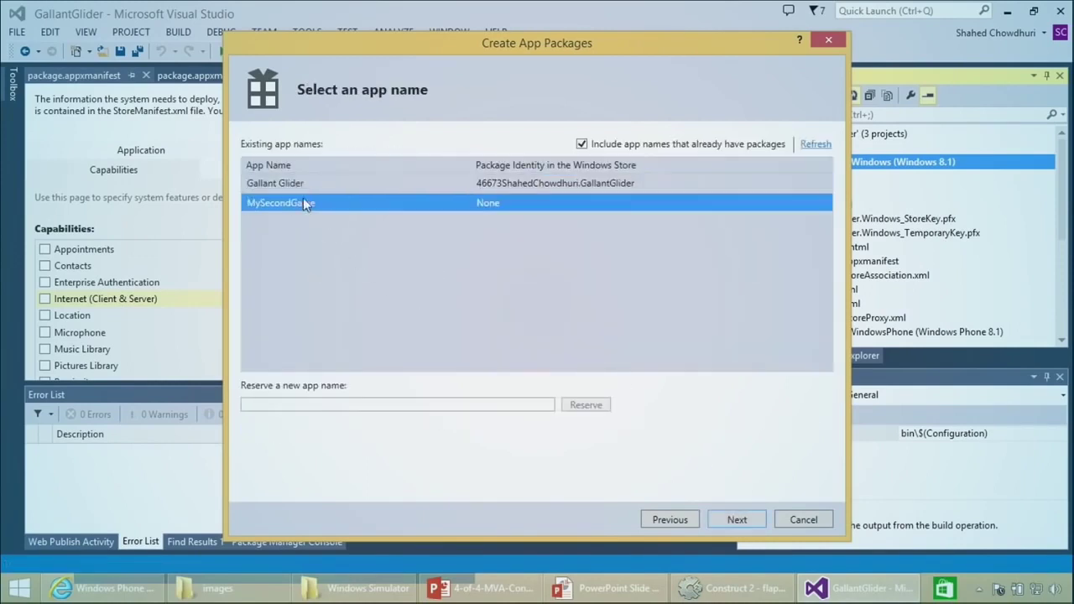
click(273, 183)
click(271, 201)
click(275, 183)
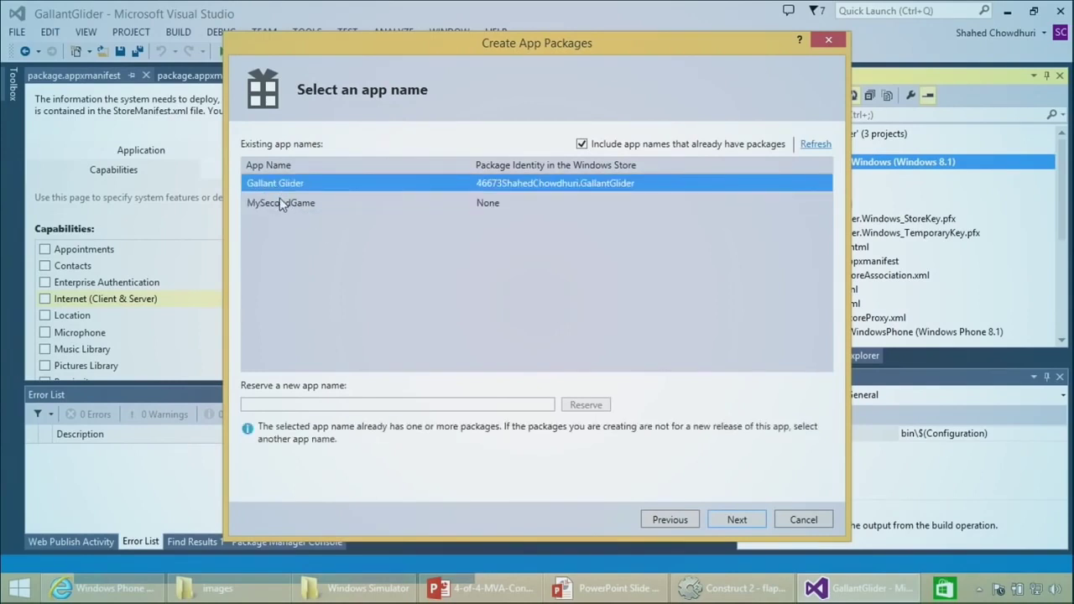
click(727, 519)
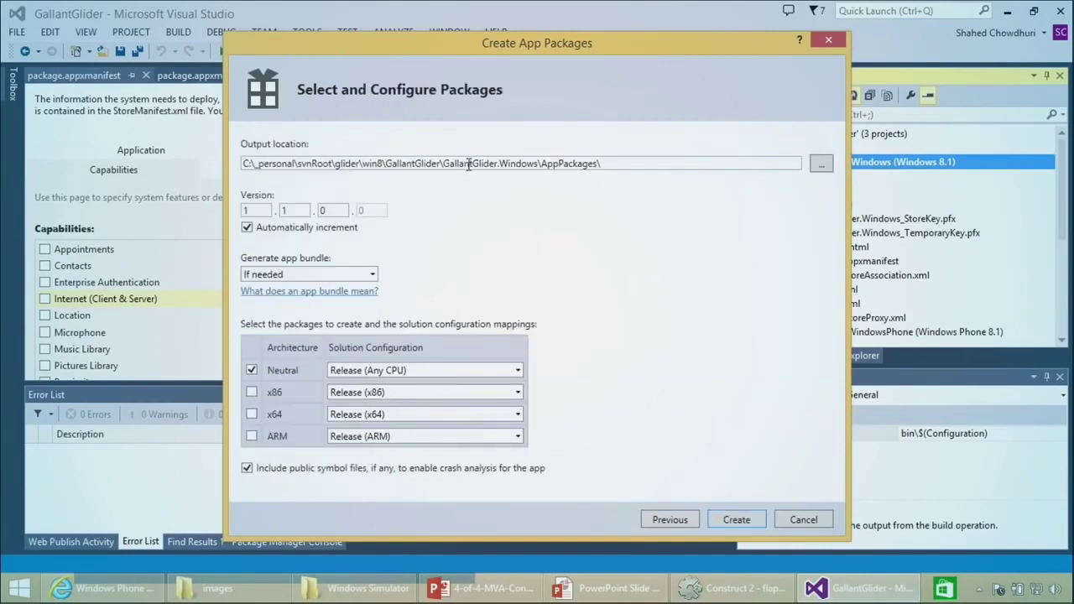
Try to create the Neutral Release (Any CPU) package in the AppPackages output folder with automatic version increment.
triple_click(547, 164)
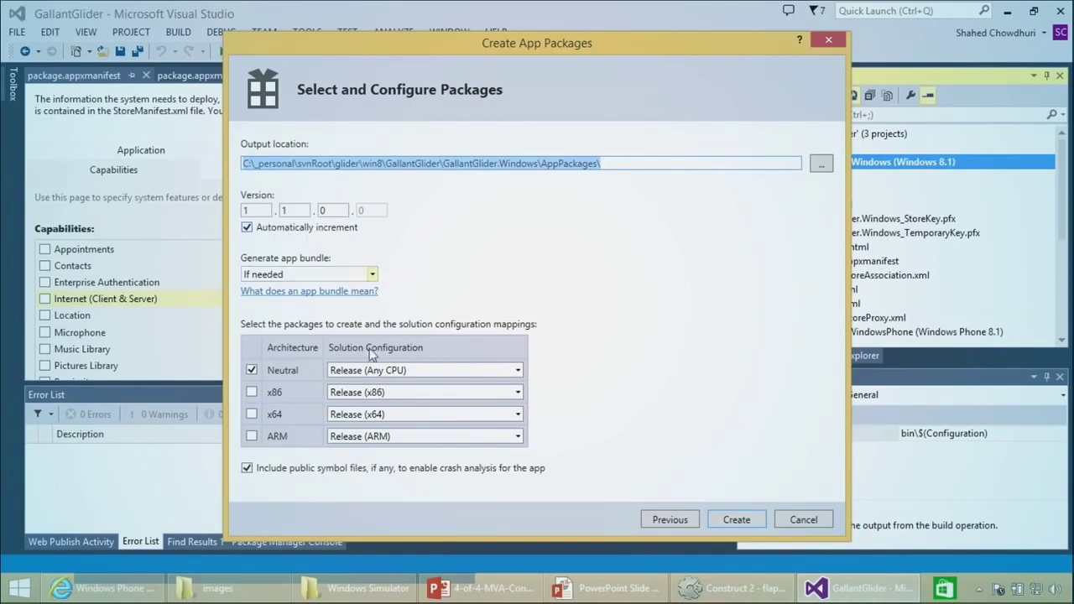
click(736, 519)
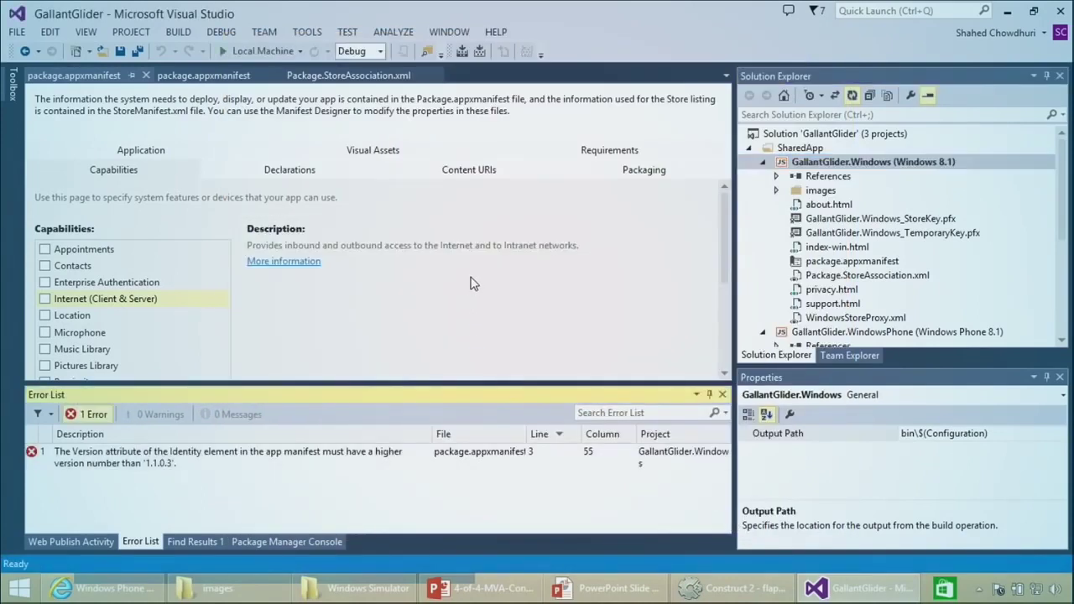
In the open app manifest's packaging settings, set the version's minor number to 1 and revision to 4, save, and build the solution.
click(188, 468)
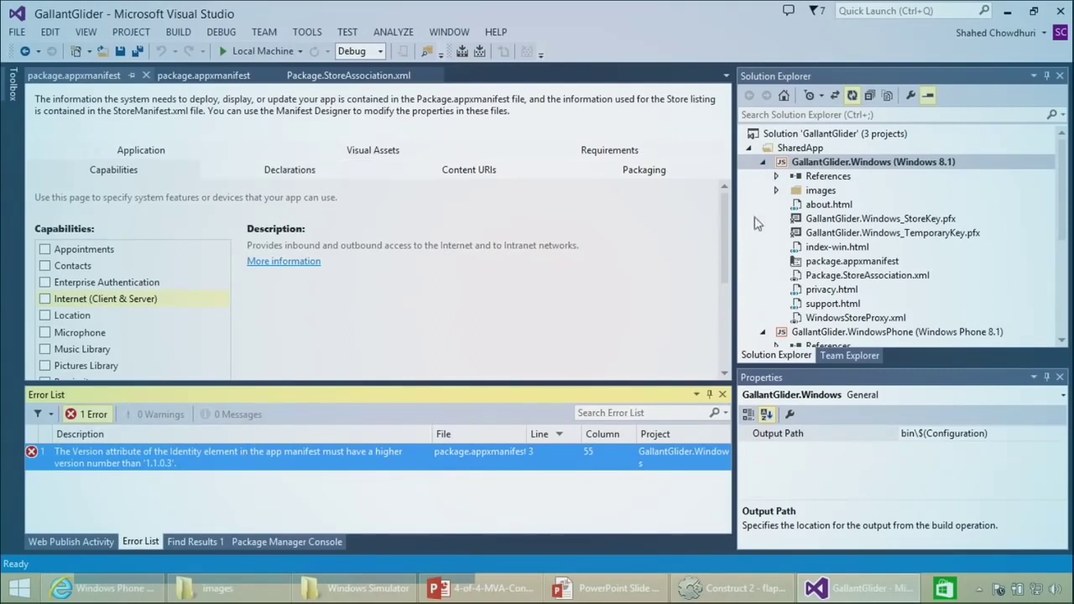
right_click(803, 162)
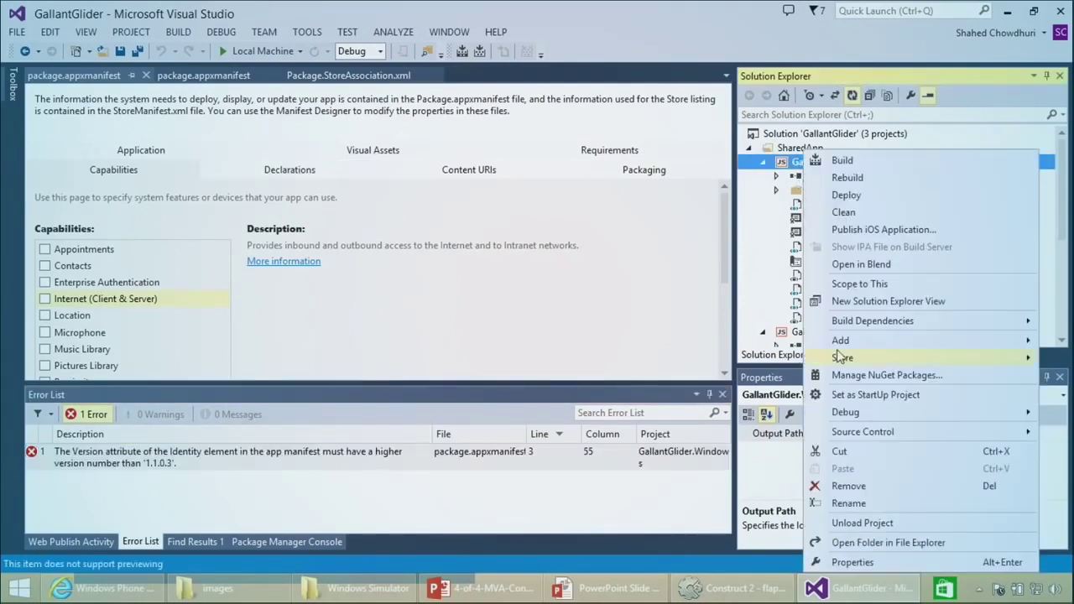
mouse_move(835, 344)
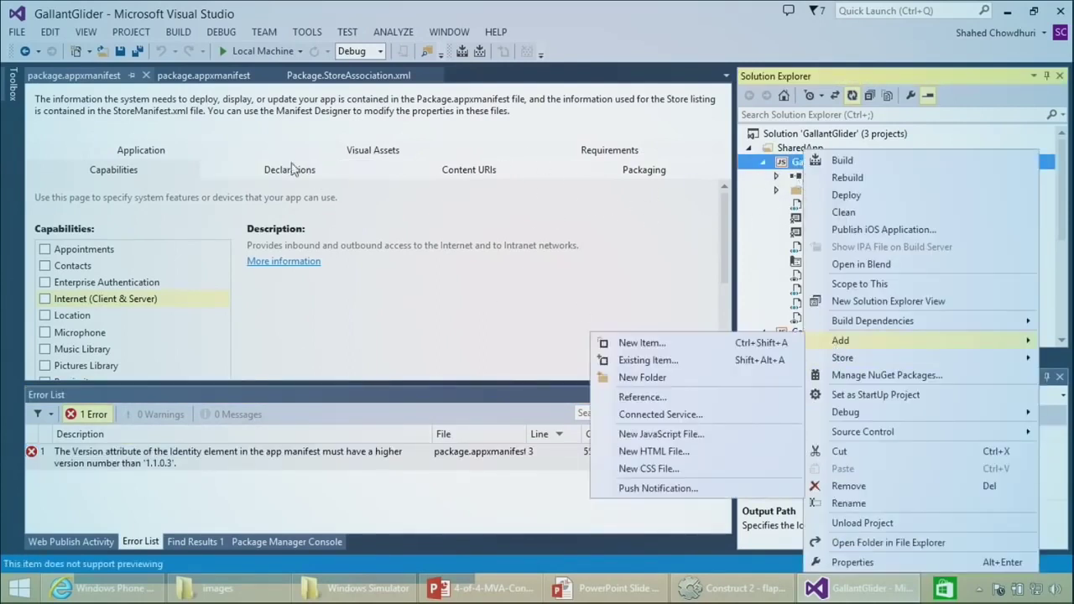
click(168, 152)
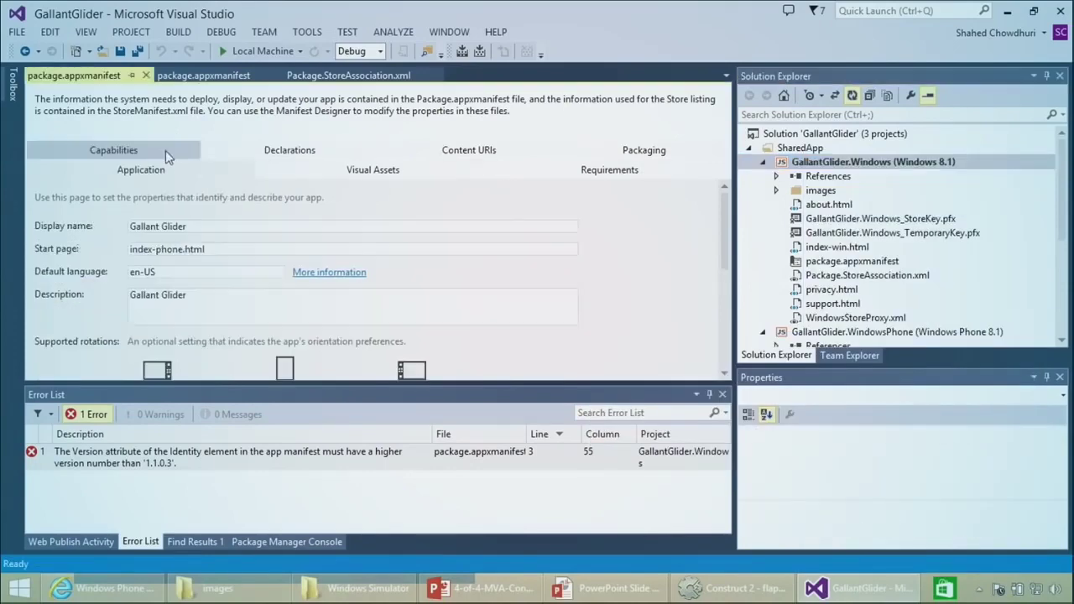
click(631, 154)
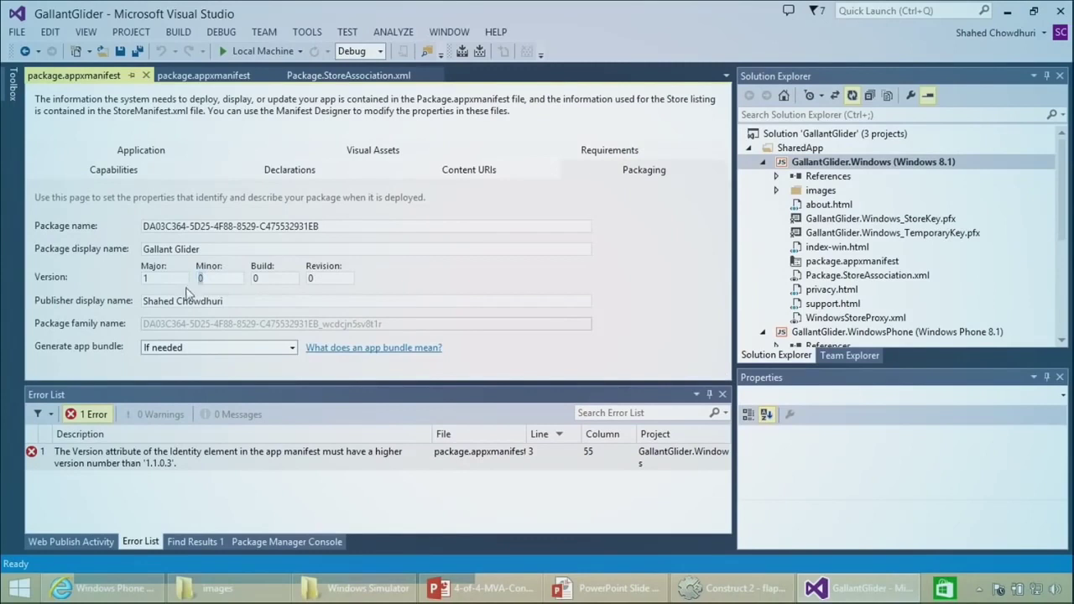
text(1)
key(Tab)
key(Tab)
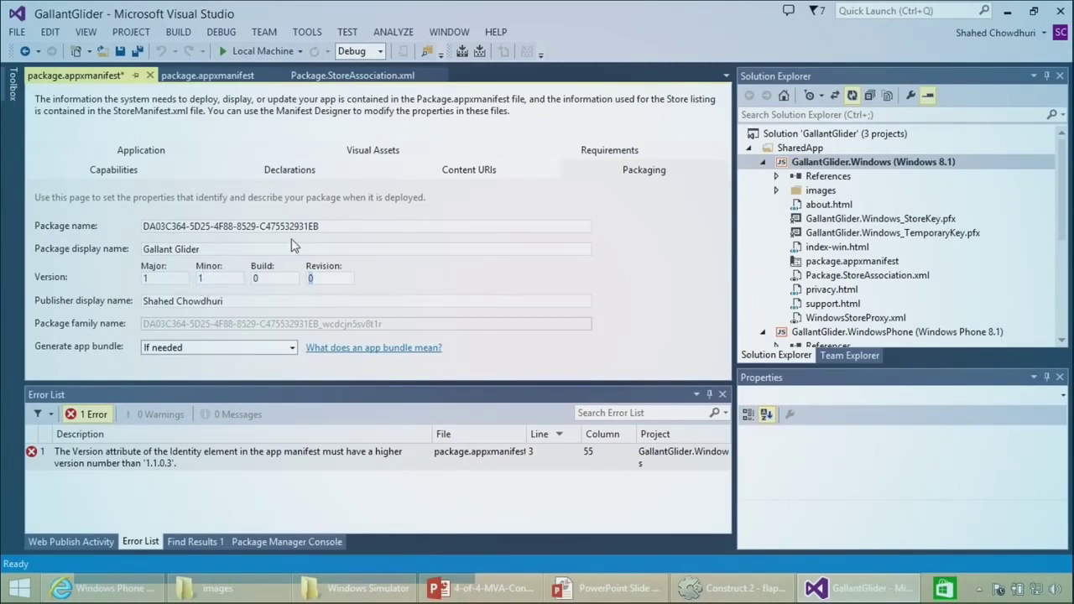
text(4)
click(138, 52)
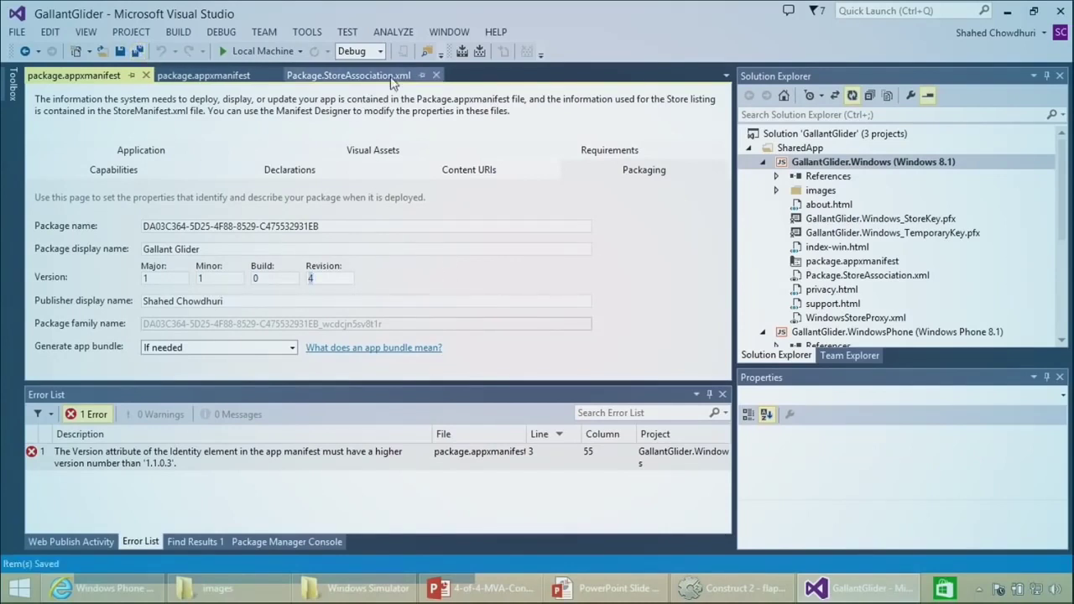
click(478, 52)
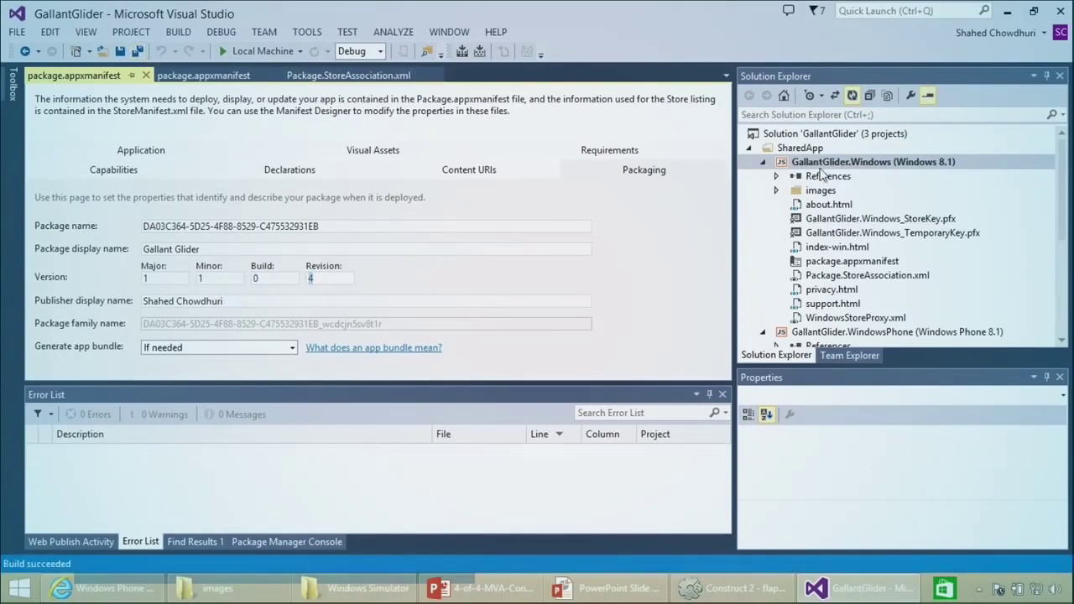
Restart app package creation for the GallantGlider.Windows project and continue with the Gallant Glider app name to the package configuration.
click(825, 163)
right_click(825, 164)
mouse_move(891, 356)
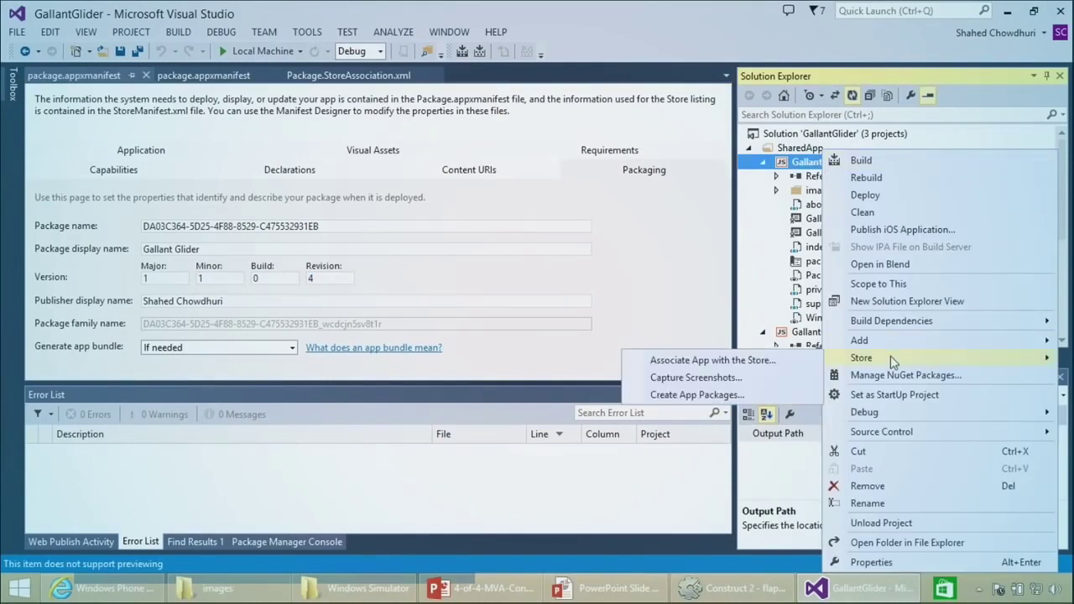
click(754, 396)
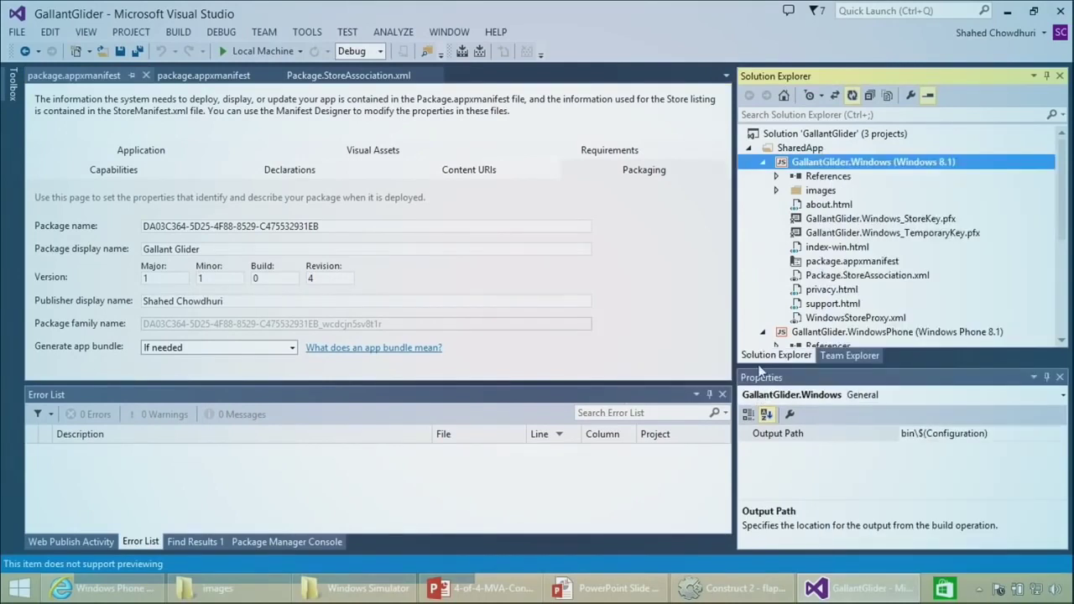
click(736, 519)
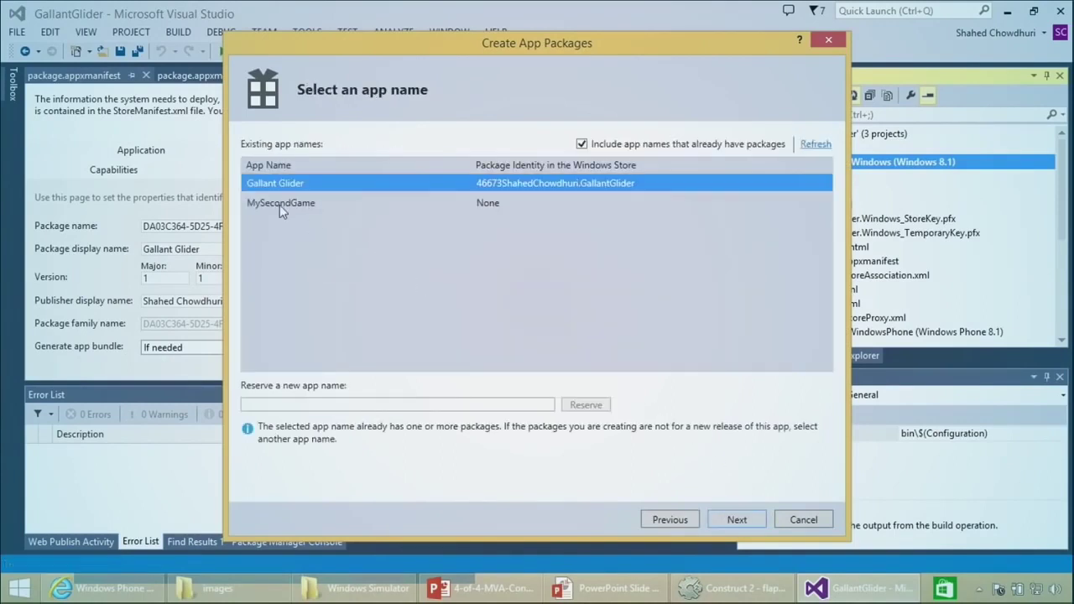
click(736, 519)
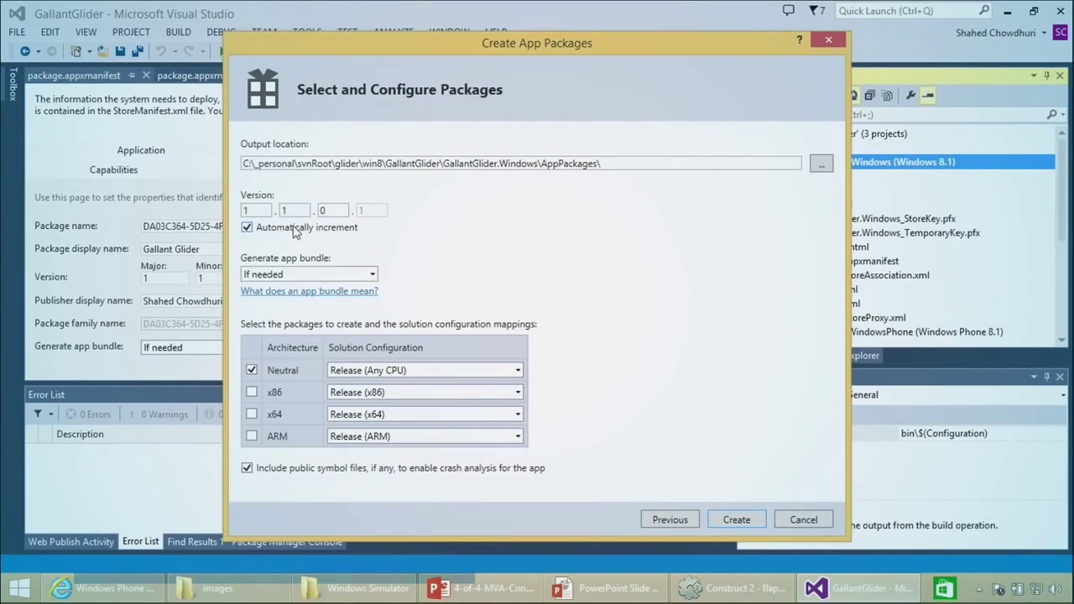
Turn off automatic version increment, set the package revision to 4, and create the Neutral Release (Any CPU) package as version 1.1.0.4.
drag(352, 49, 507, 52)
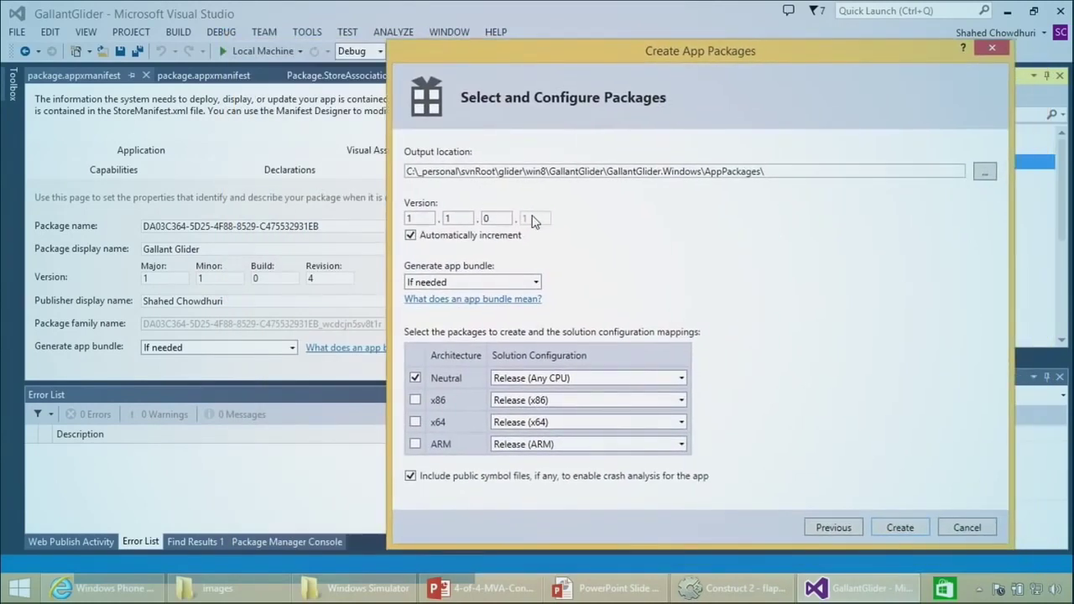
click(502, 235)
drag(530, 221, 508, 218)
text(4)
click(898, 529)
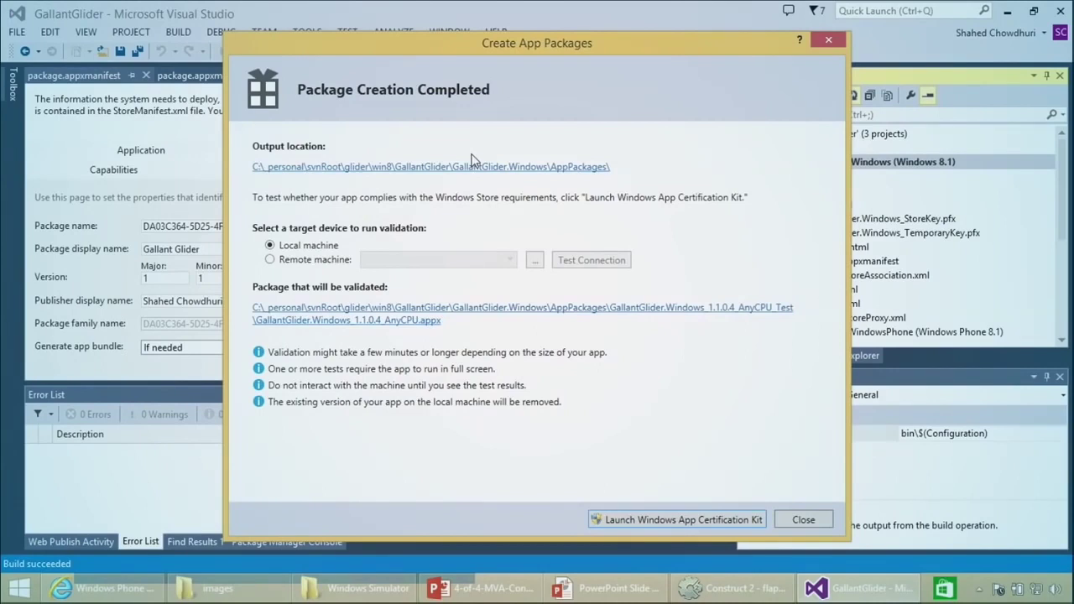
Inspect GallantGlider.Windows_1.1.0.4_AnyCPU.appxupload with enlarged icons in the AppPackages output folder and minimize the folder window.
click(546, 173)
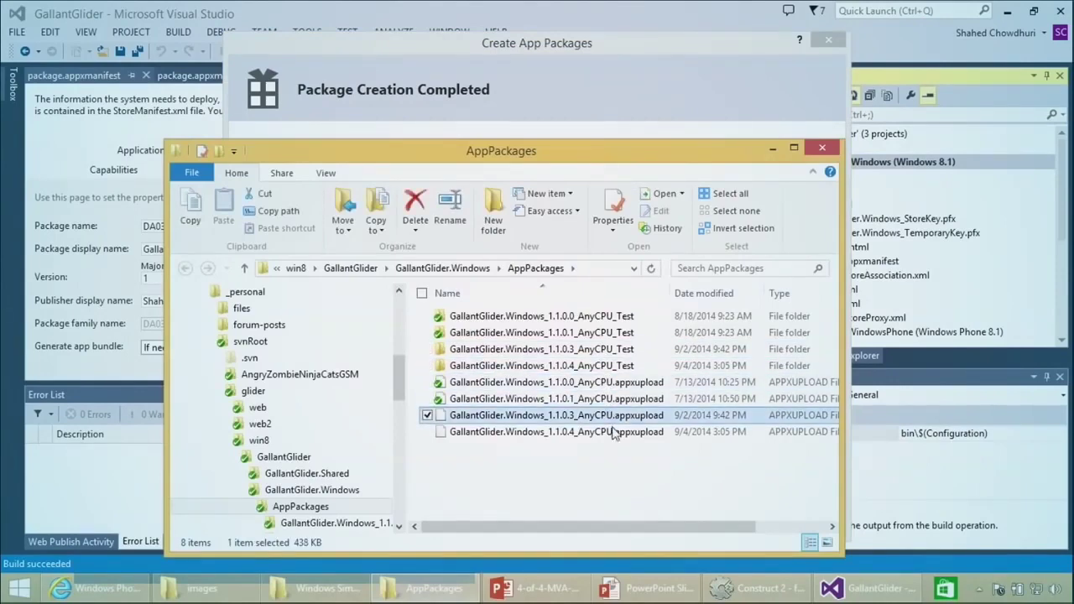
click(587, 431)
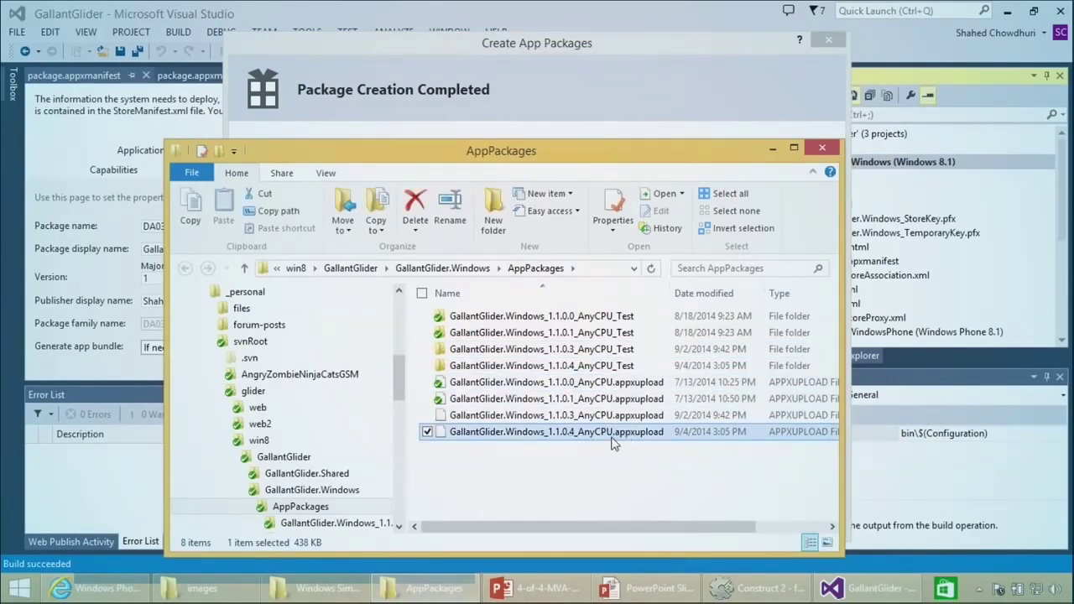
ctrl+scroll(611, 446, up, 2)
ctrl+scroll(655, 386, up, 4)
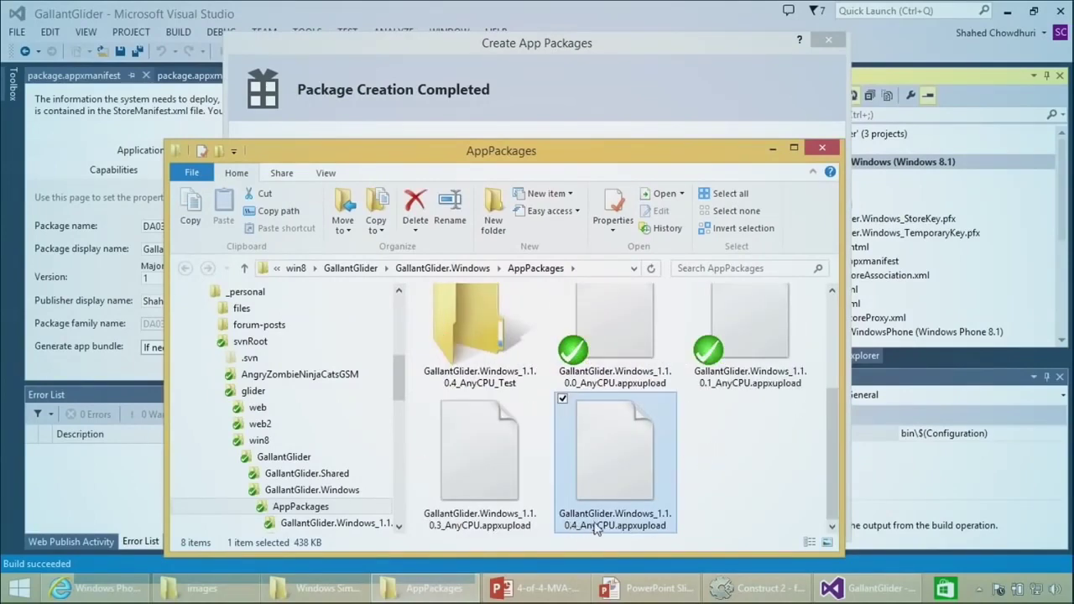
drag(563, 151, 557, 80)
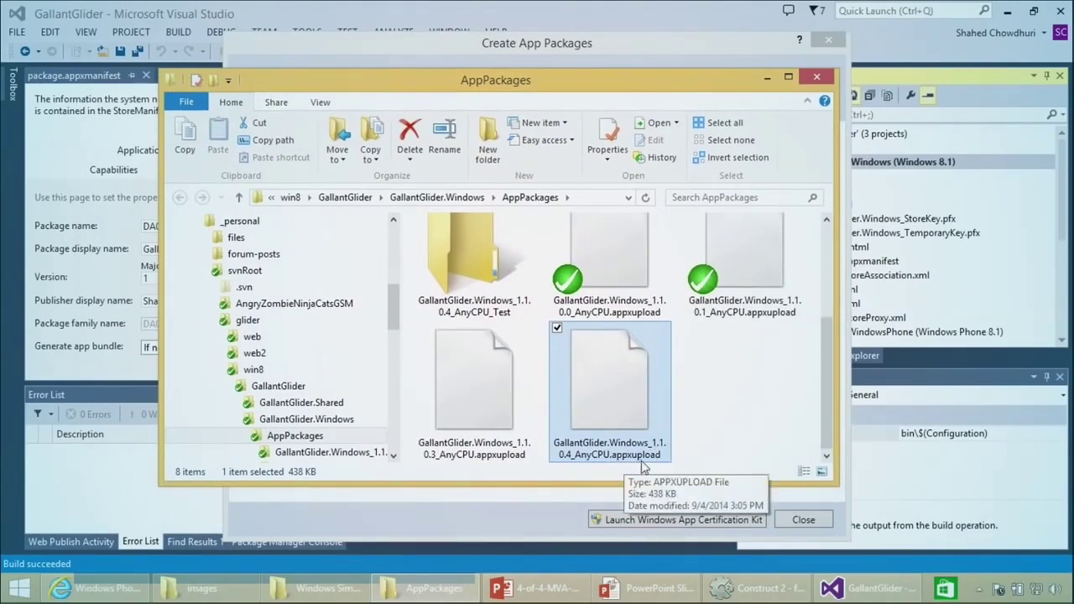
click(768, 78)
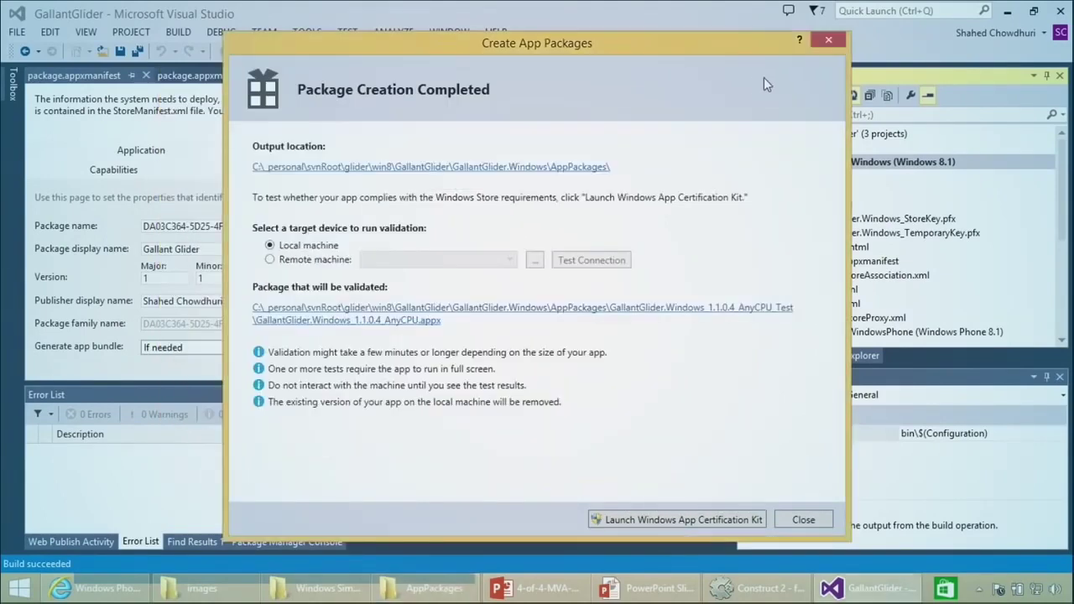
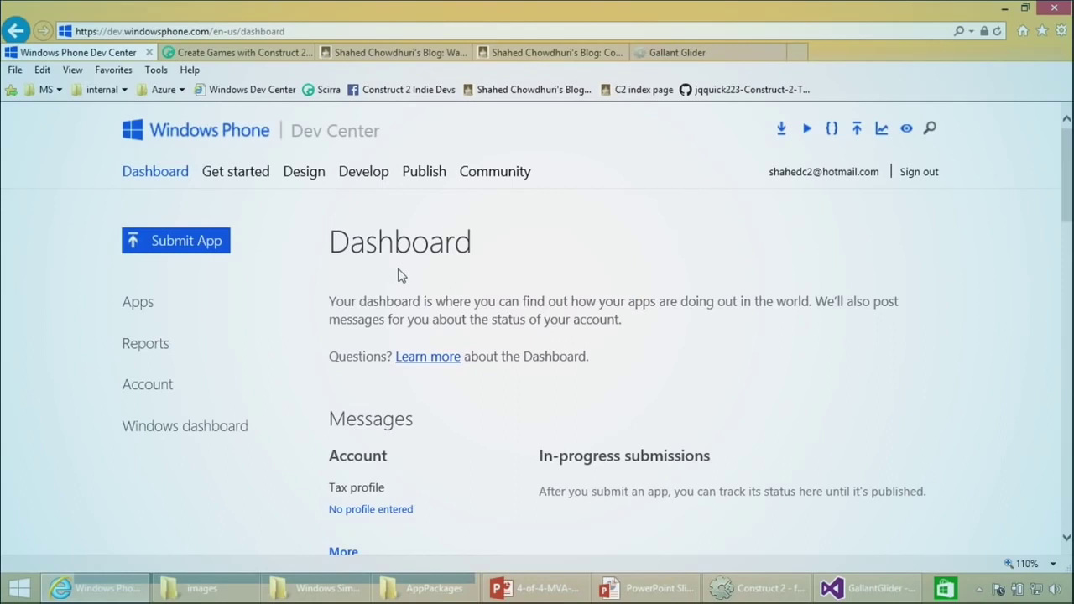
Open Gallant Glider's app details from the Windows dashboard in the Dev Center and create a new release.
click(180, 431)
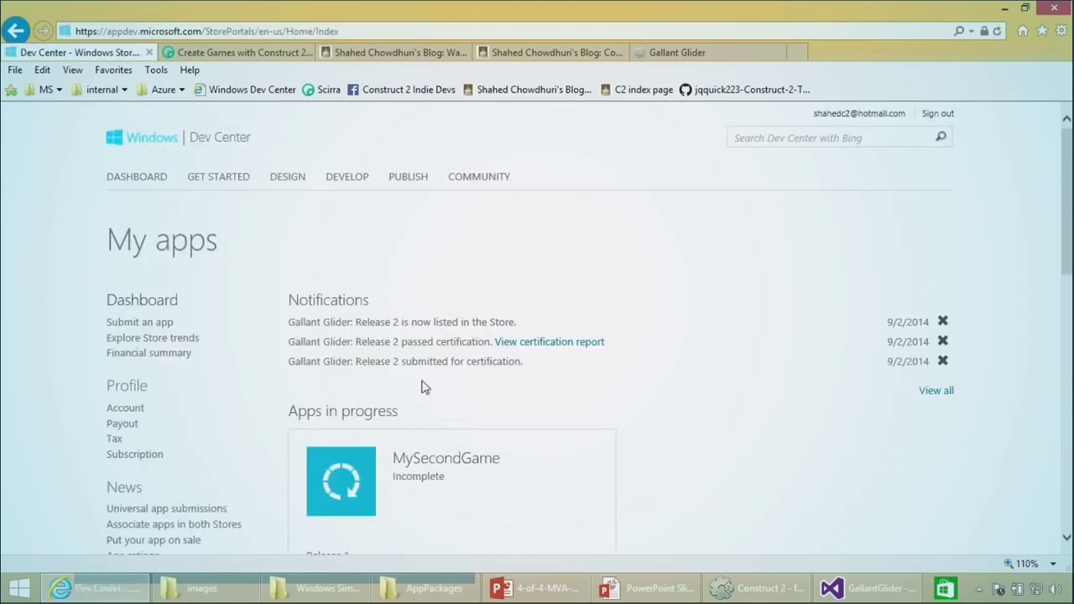
scroll(415, 432, down, 1)
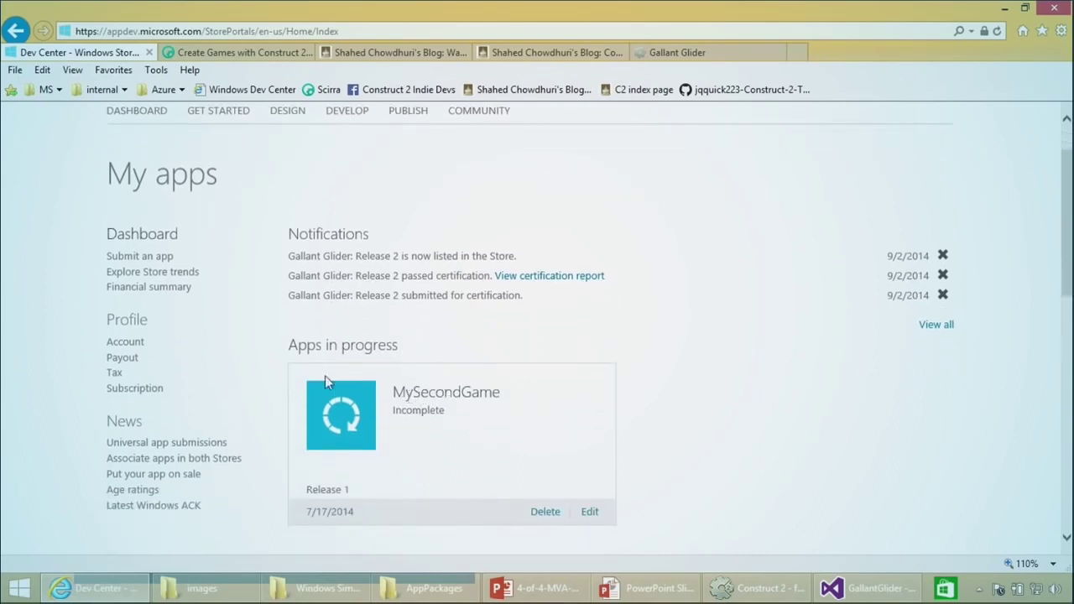
scroll(427, 364, down, 3)
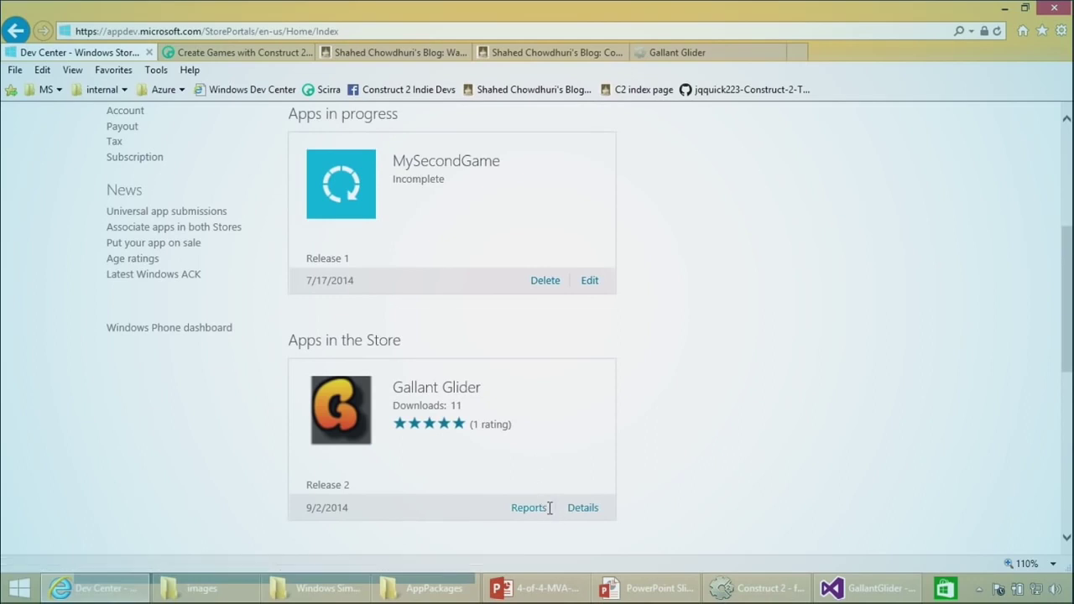
click(581, 500)
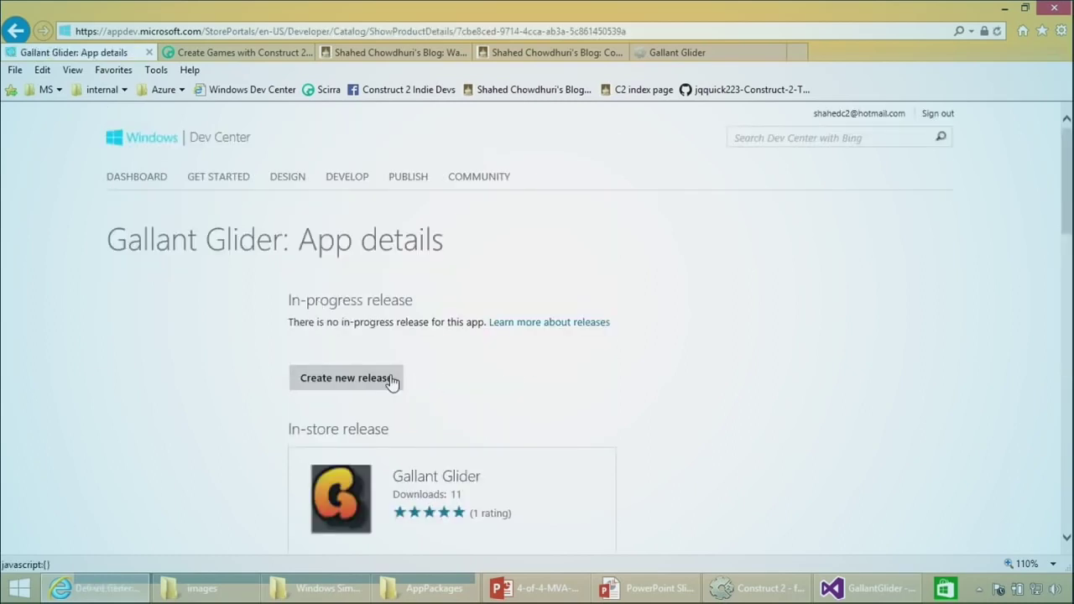
double_click(458, 496)
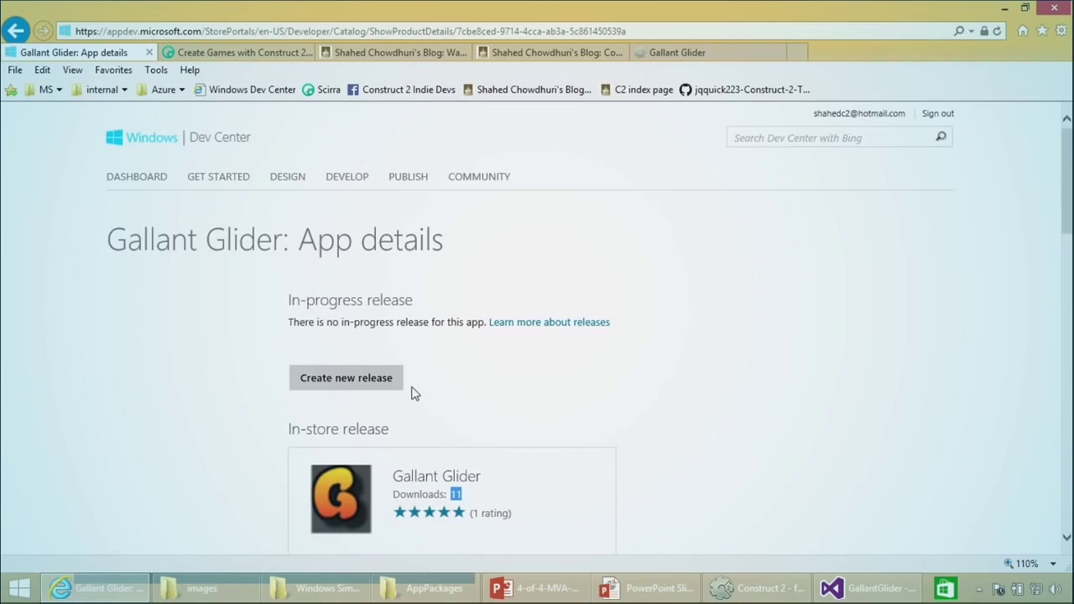
click(346, 378)
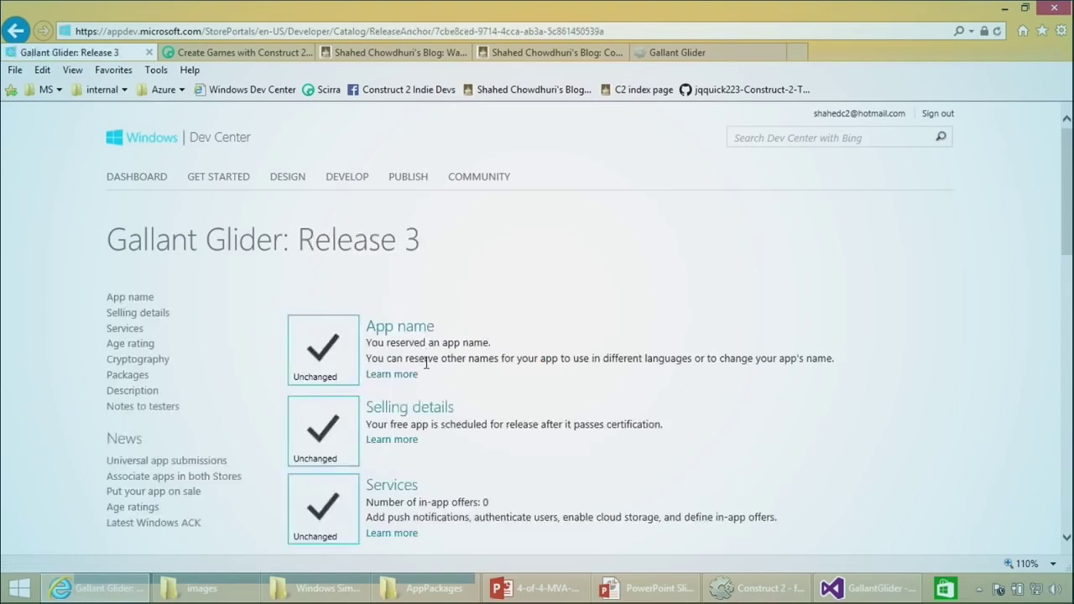
Review the submission sections of the new Gallant Glider release, from app name and selling details through packages.
scroll(417, 351, down, 5)
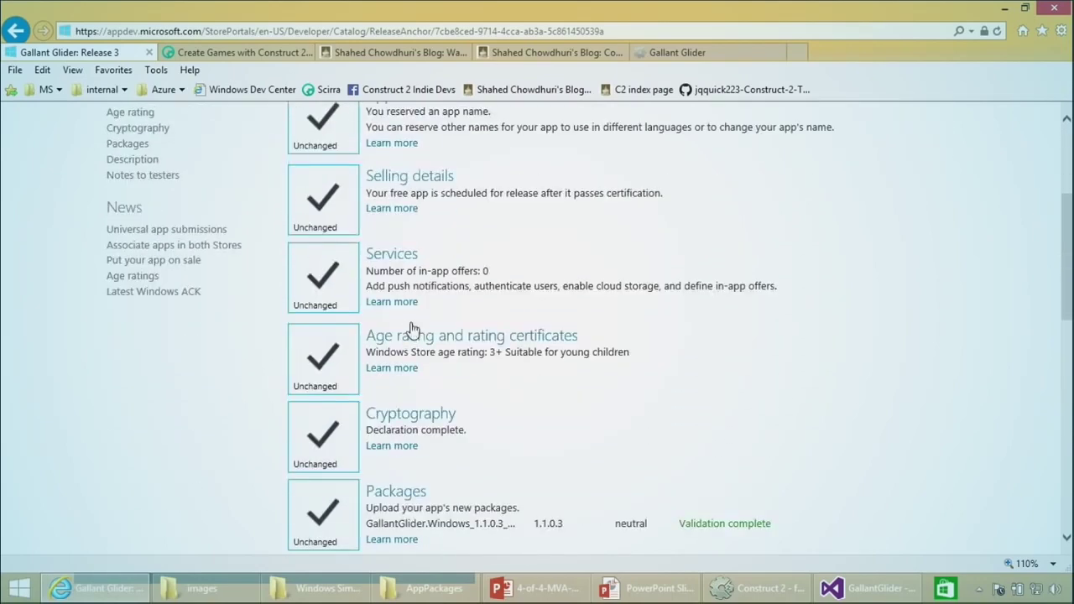
scroll(390, 313, down, 3)
scroll(395, 313, up, 6)
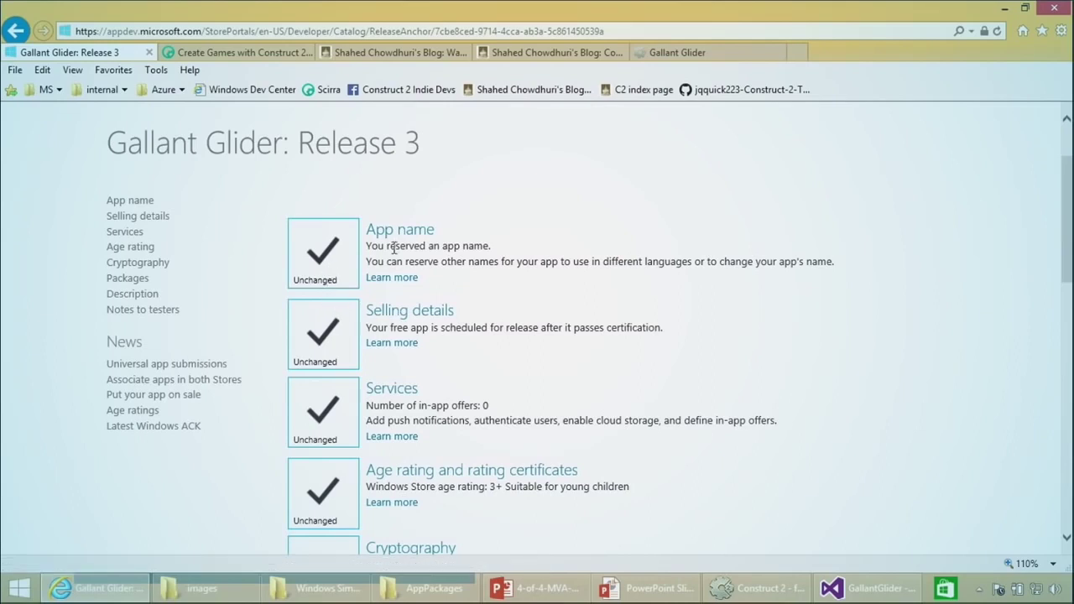
scroll(395, 252, down, 1)
scroll(395, 243, down, 1)
scroll(401, 273, down, 1)
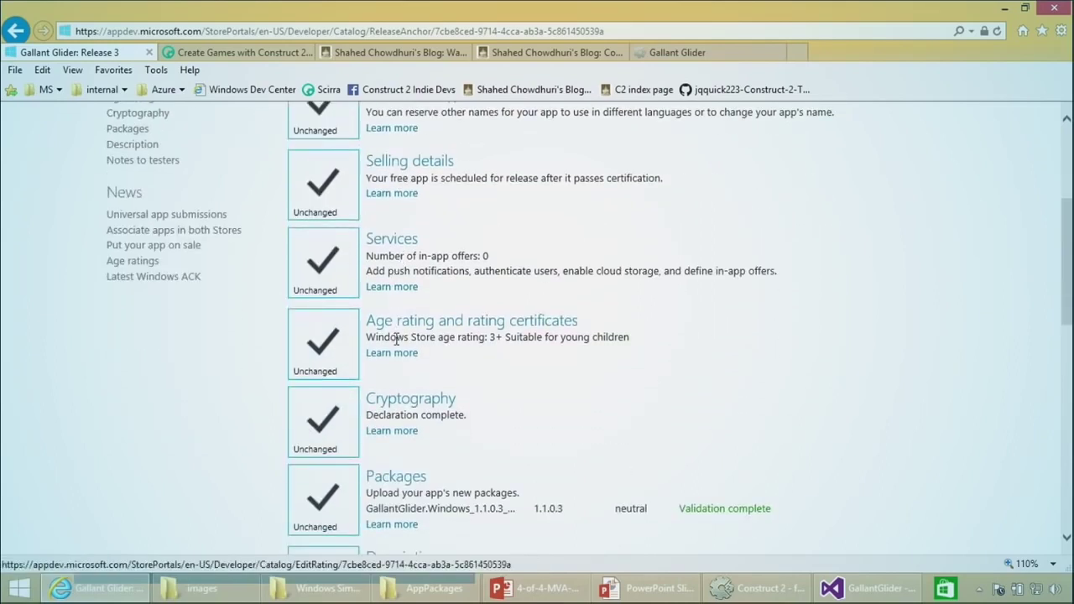
scroll(407, 382, up, 1)
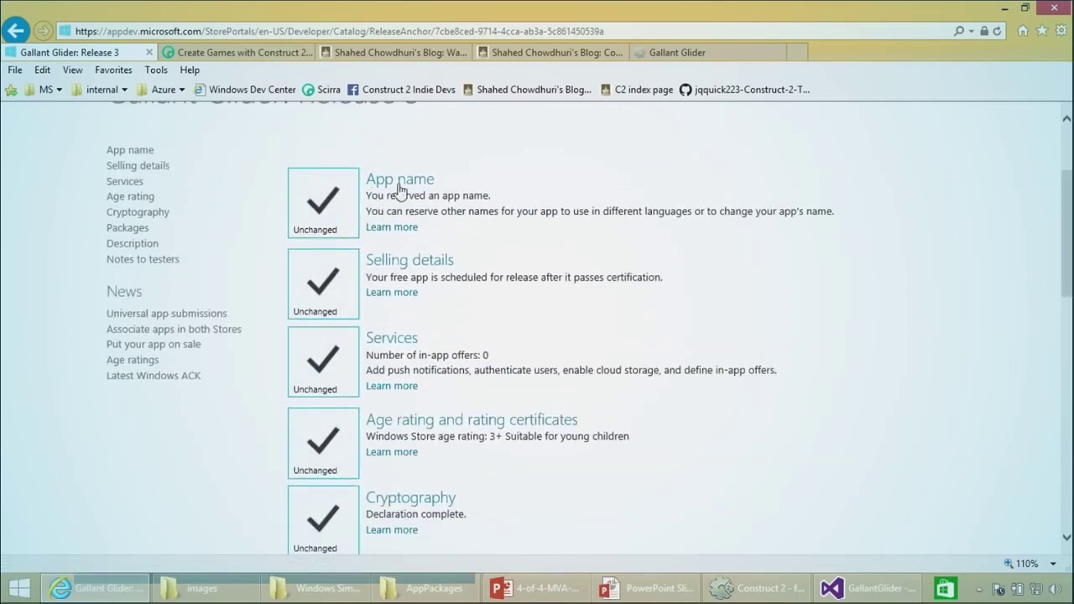
Check the name reserved for the app on the release's App name page and open the Selling details page.
click(403, 181)
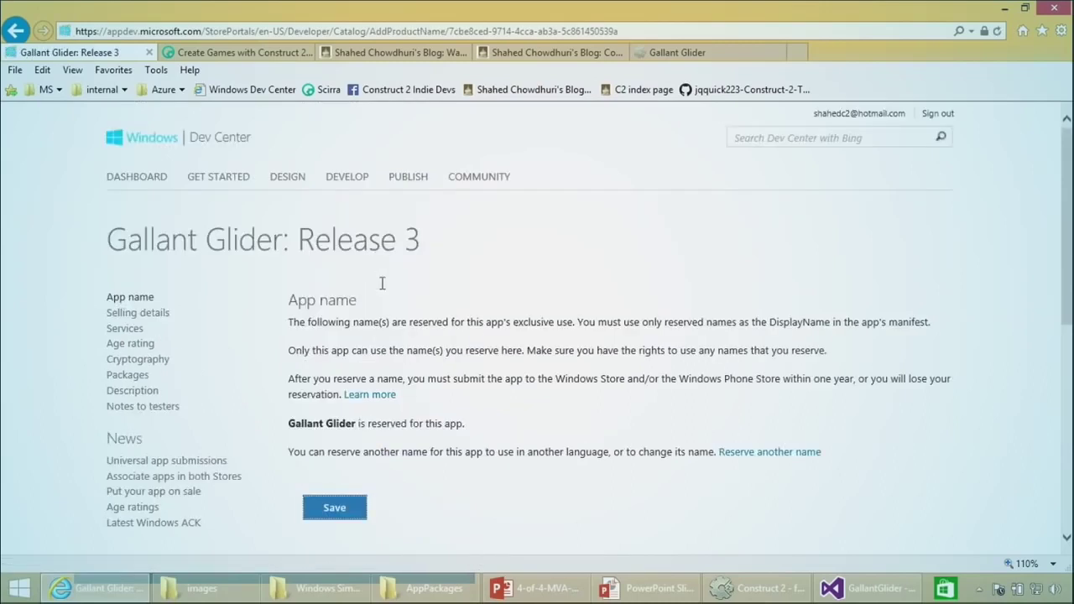
scroll(374, 348, down, 1)
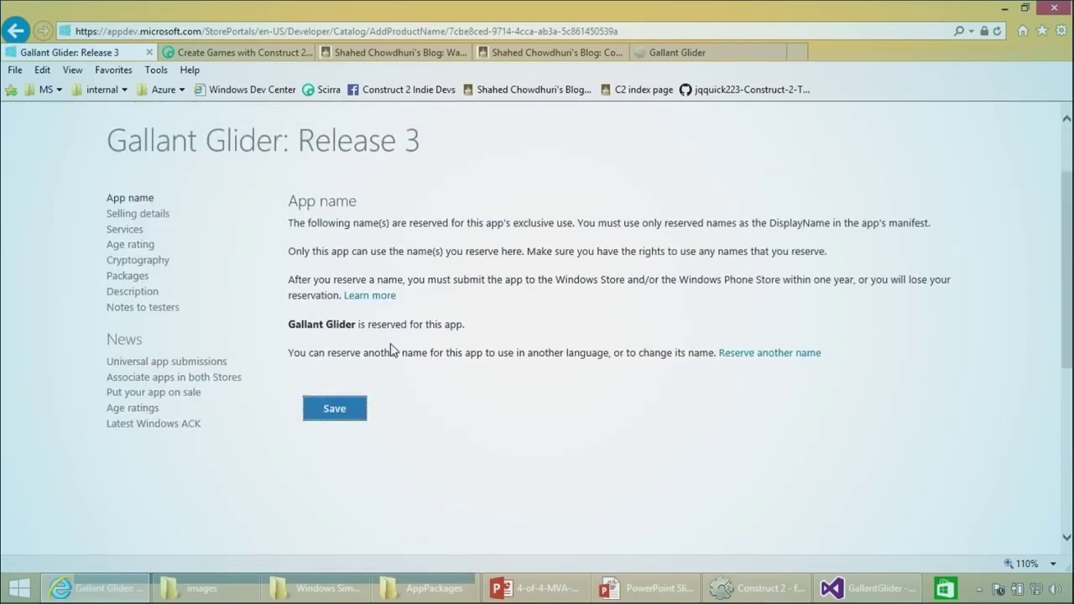
drag(282, 325, 360, 326)
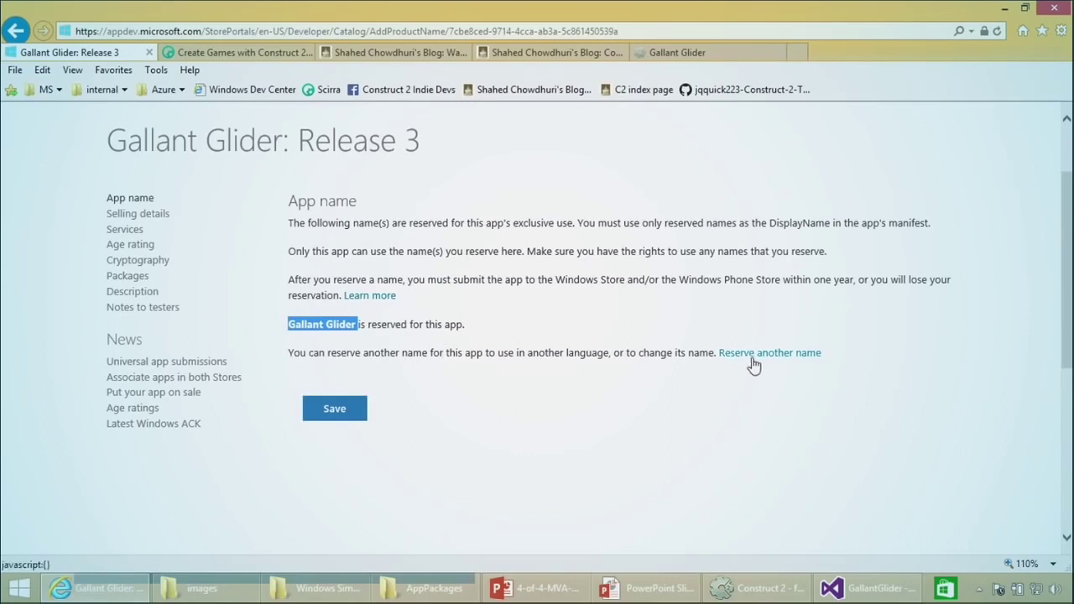
click(15, 31)
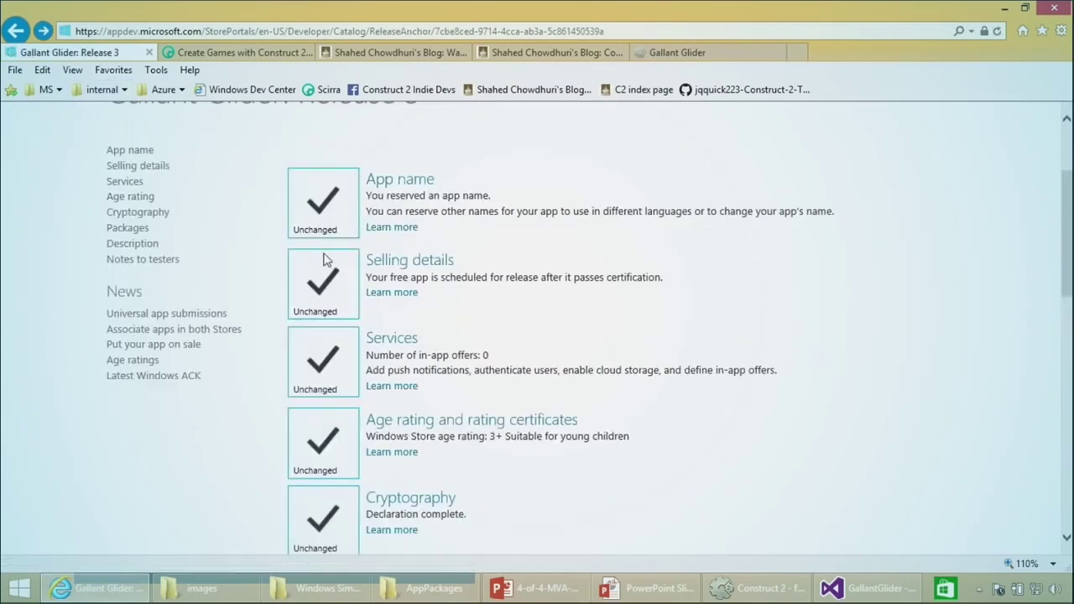
click(443, 311)
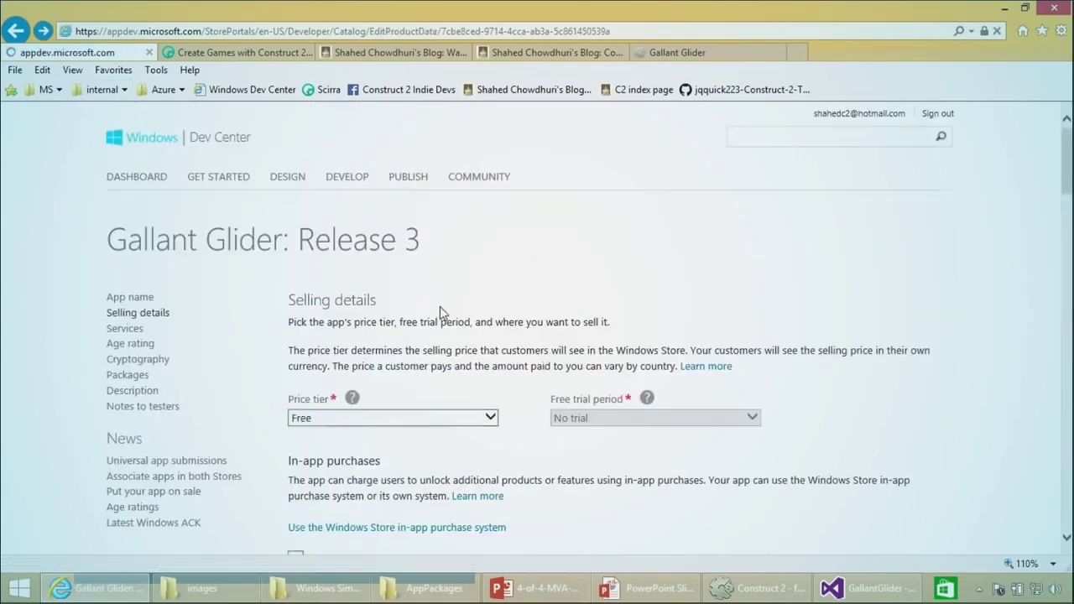
Examine the price tier choices, in-app purchases, markets, category and hardware requirements on the release's Selling details page.
scroll(587, 343, down, 2)
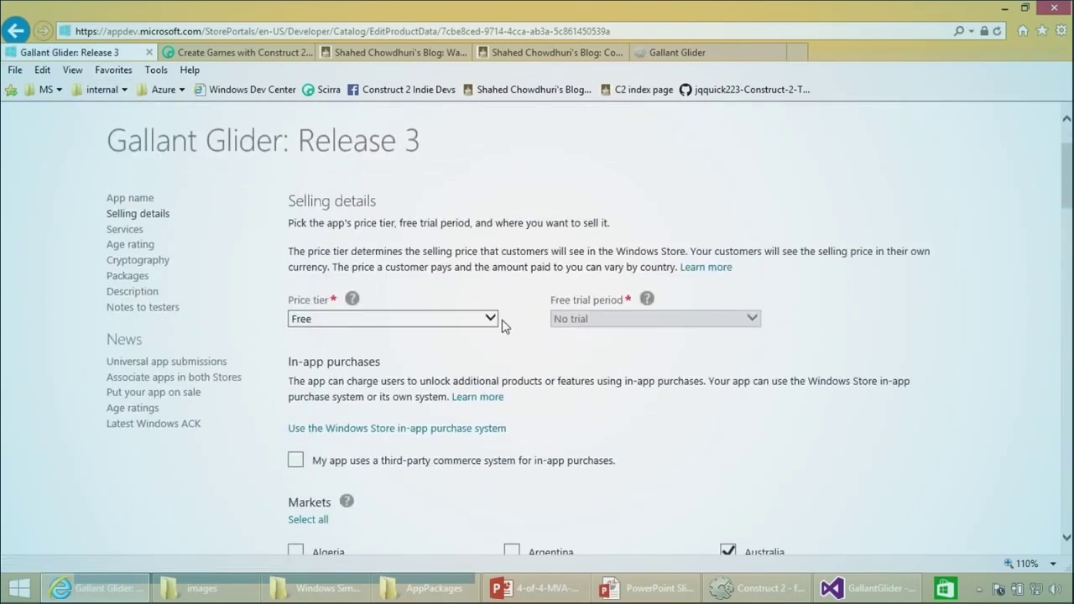
click(489, 321)
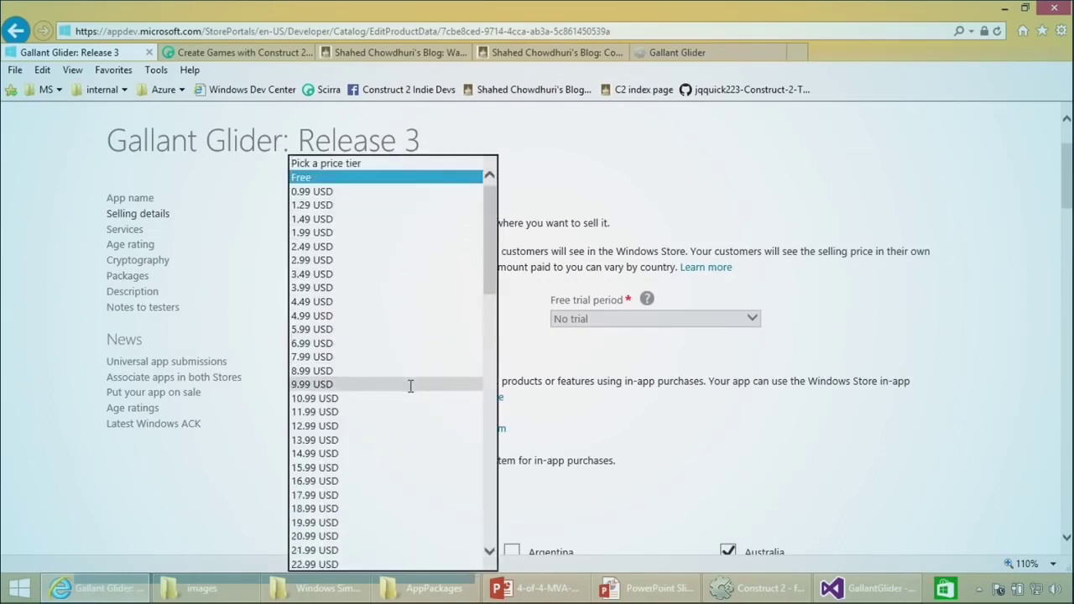
drag(490, 244, 503, 550)
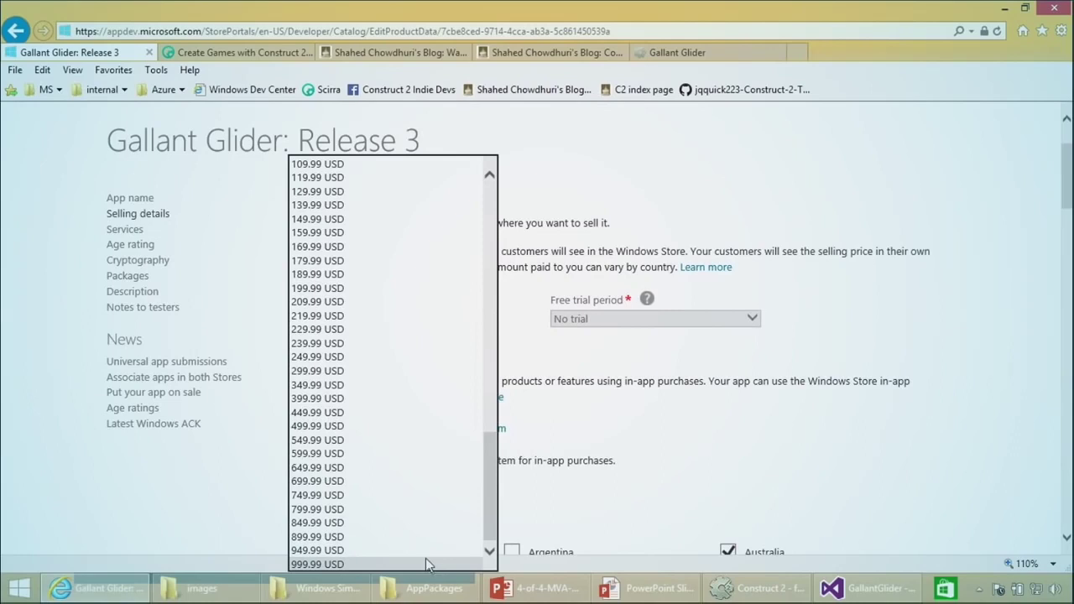
click(558, 309)
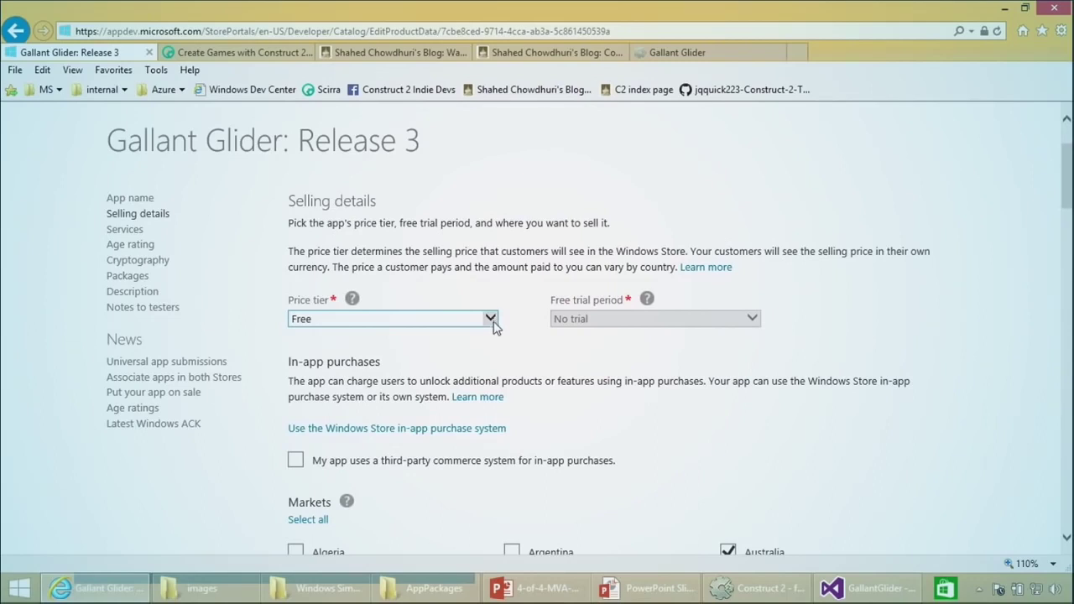
scroll(546, 355, down, 3)
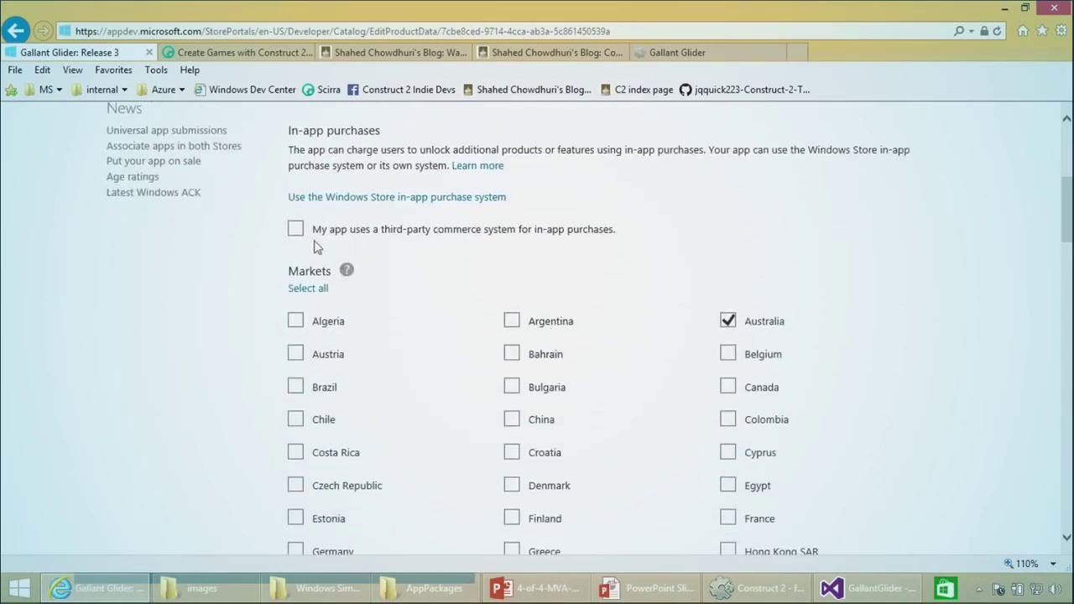
drag(1065, 210, 1066, 395)
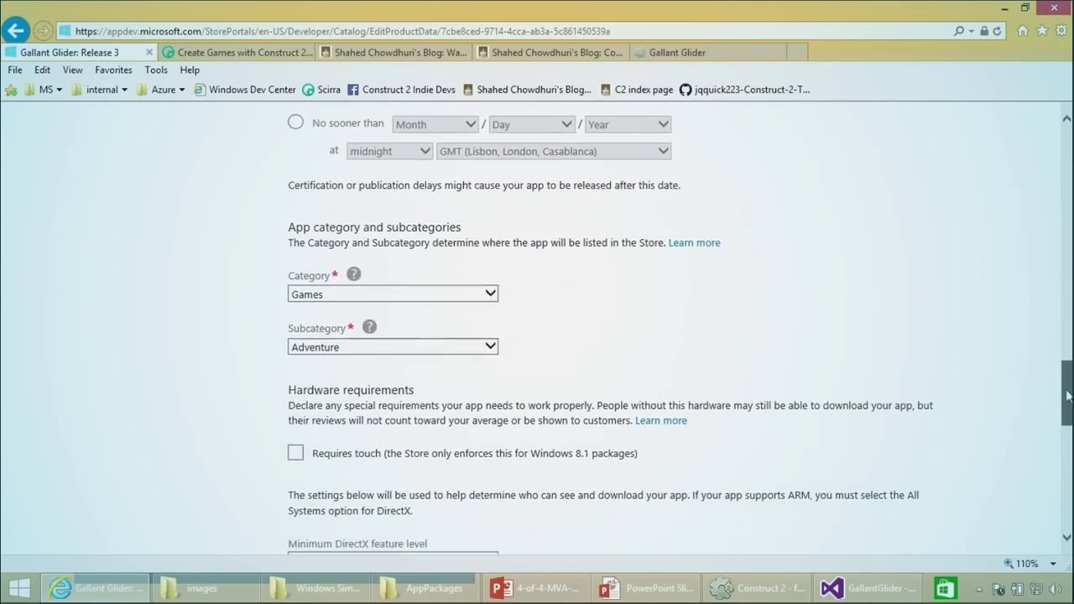
drag(1066, 395, 1067, 151)
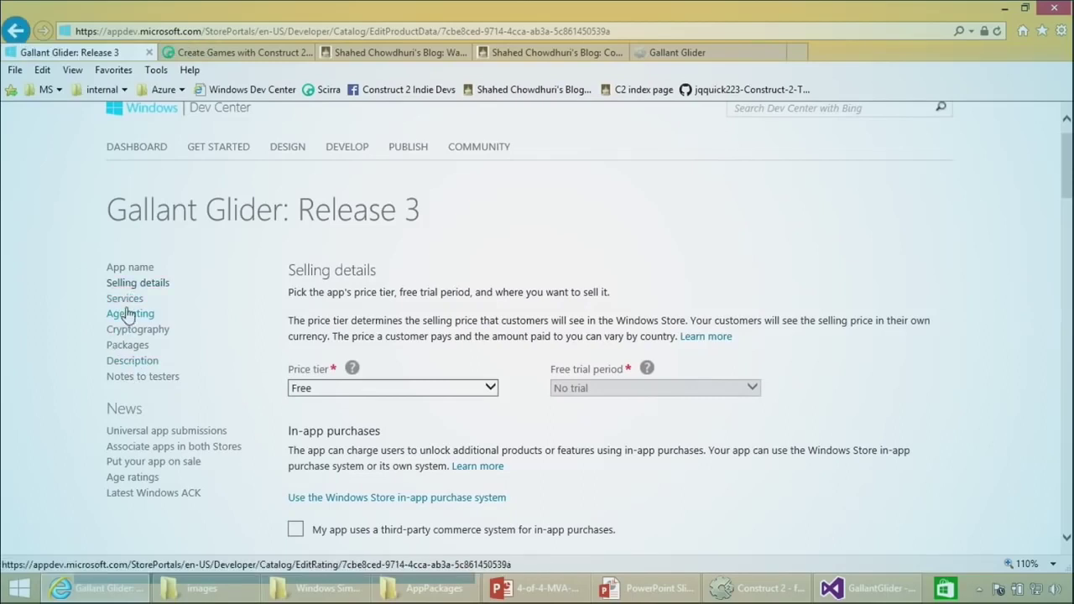
Open the release's Services page and review the Microsoft Azure Mobile Services and in-app offers sections.
click(128, 300)
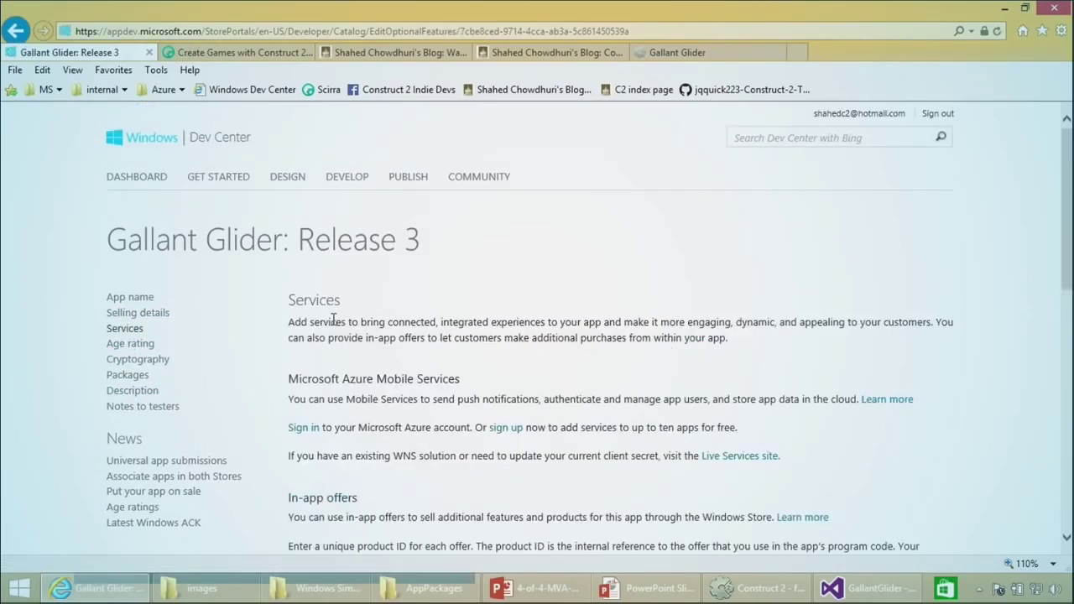
scroll(382, 362, down, 4)
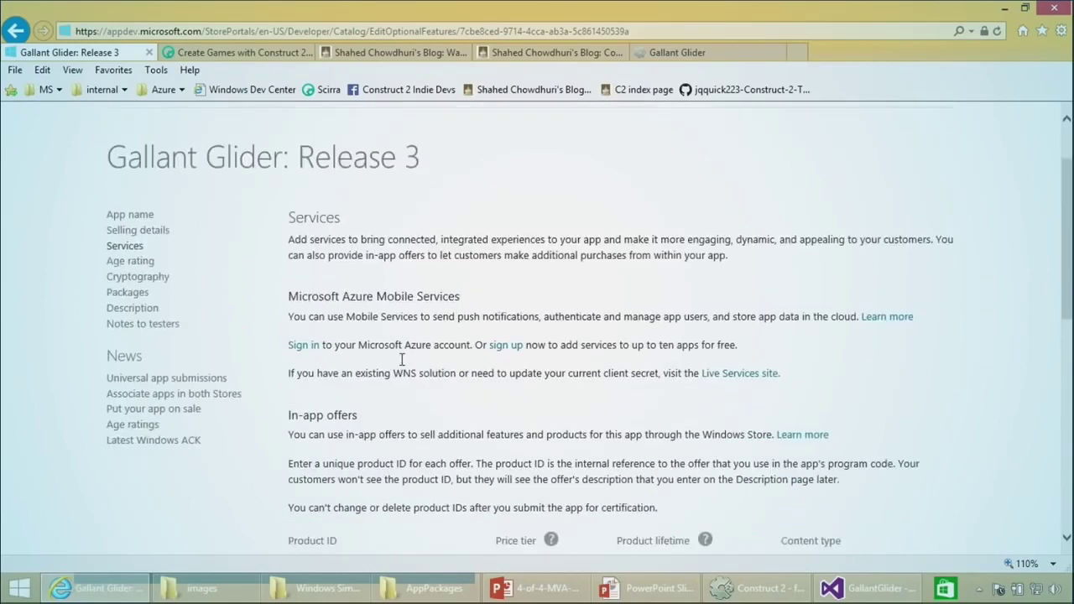
scroll(376, 381, up, 1)
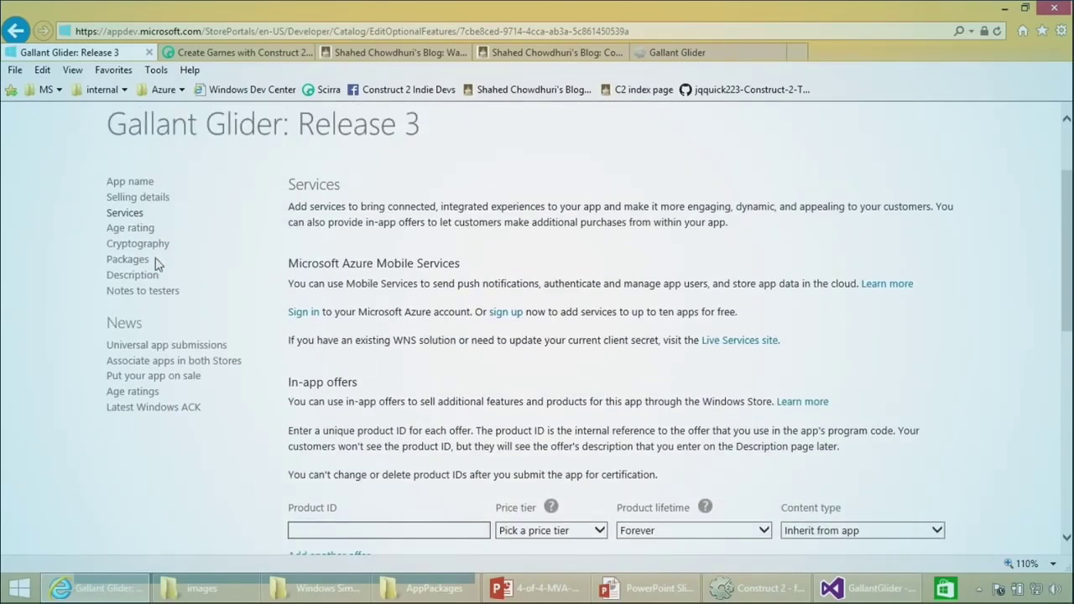
Open the Age rating page and read through the rating options from 3+ to 18+.
click(131, 229)
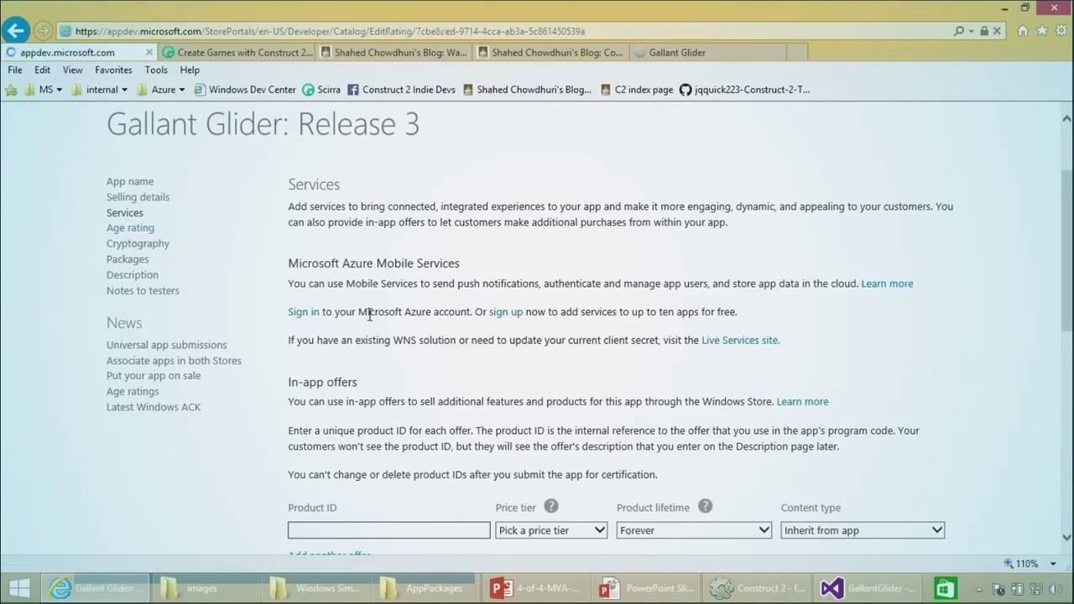
scroll(333, 326, down, 2)
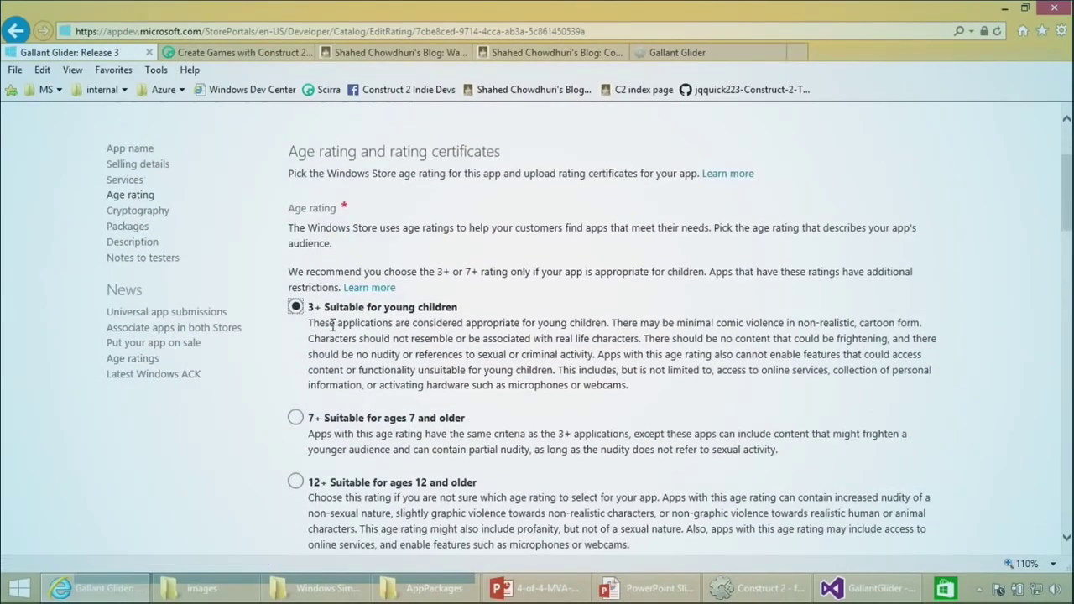
scroll(384, 323, down, 1)
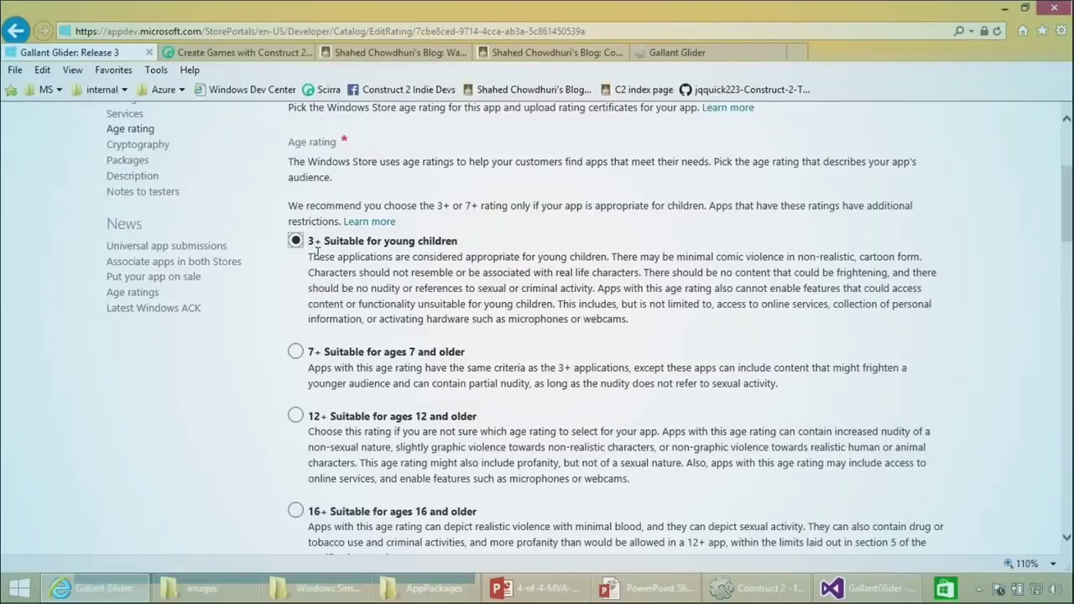
scroll(322, 255, down, 3)
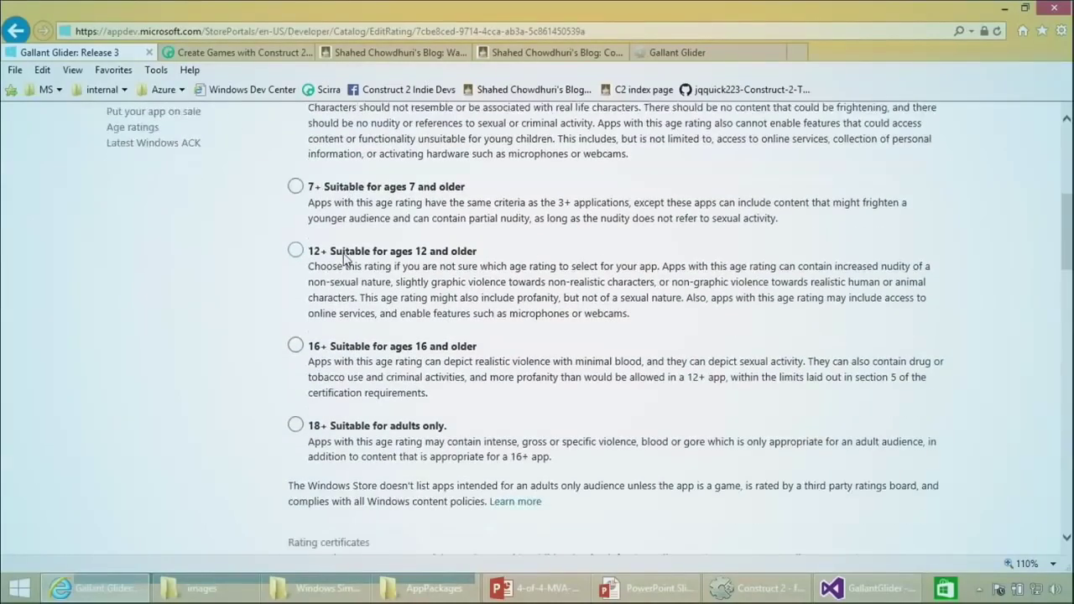
scroll(380, 351, up, 6)
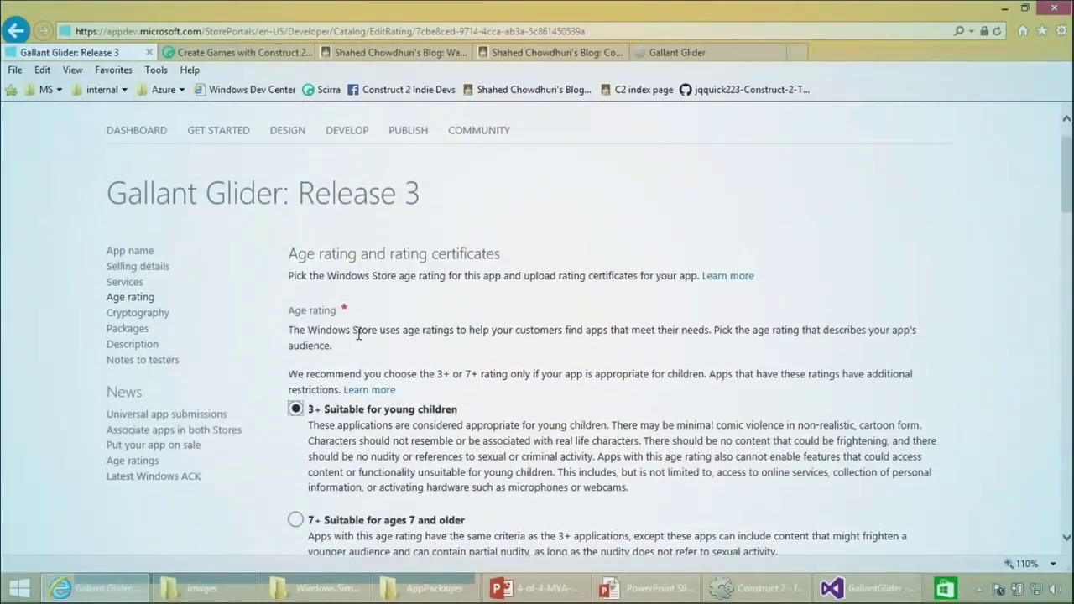
Open the Cryptography page and check the encryption question and the distribution confirmation.
click(138, 312)
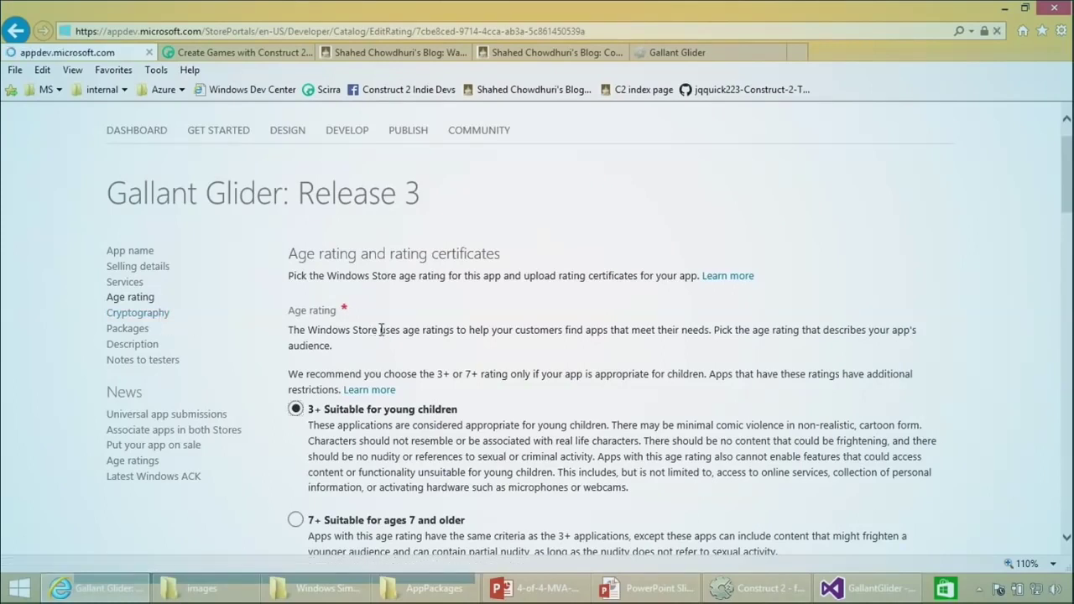
scroll(385, 334, down, 3)
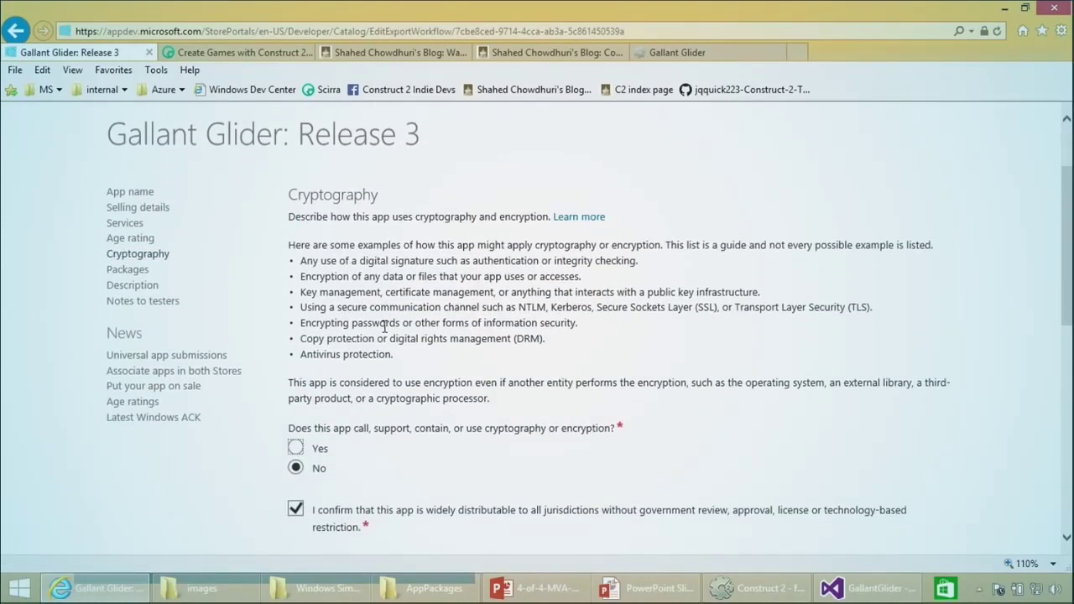
scroll(385, 327, down, 2)
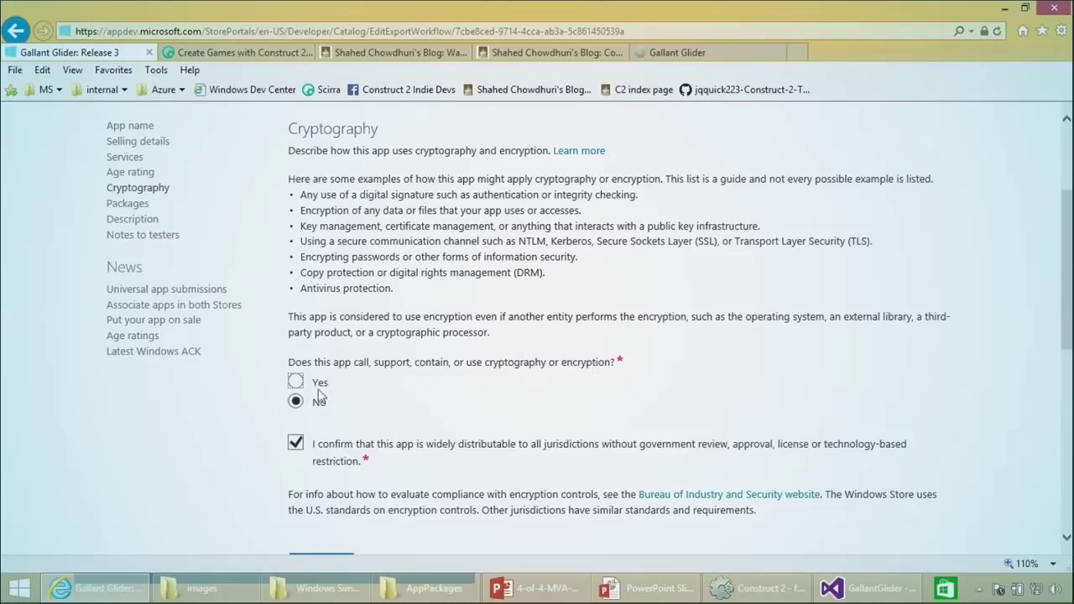
scroll(293, 366, up, 3)
Upload GallantGlider.Windows_1.1.0.4_AnyCPU.appxupload from the AppPackages folder on the release's Packages page.
click(139, 322)
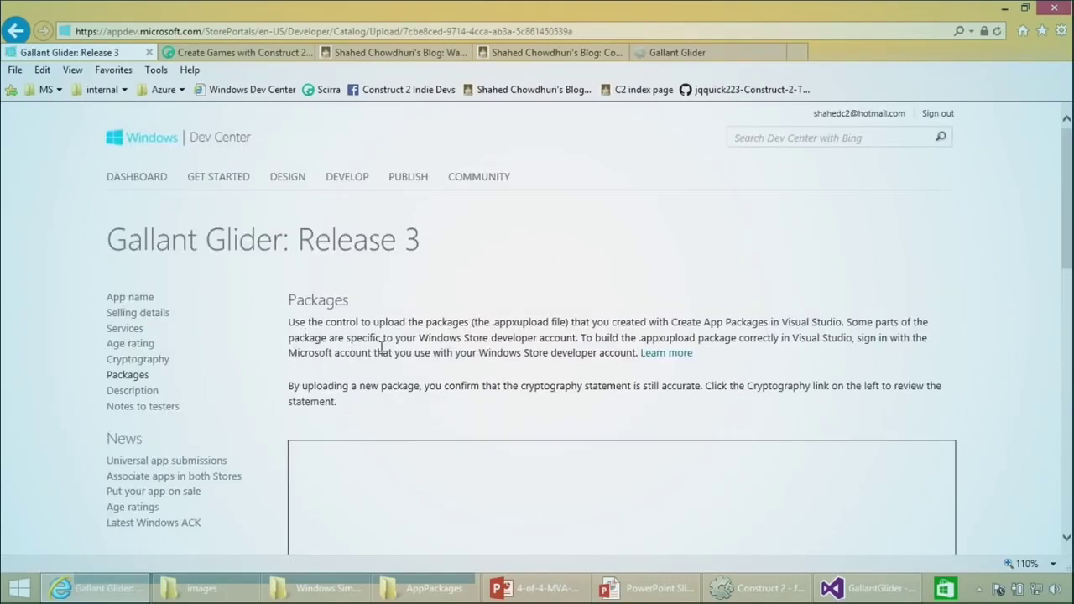
scroll(381, 348, down, 3)
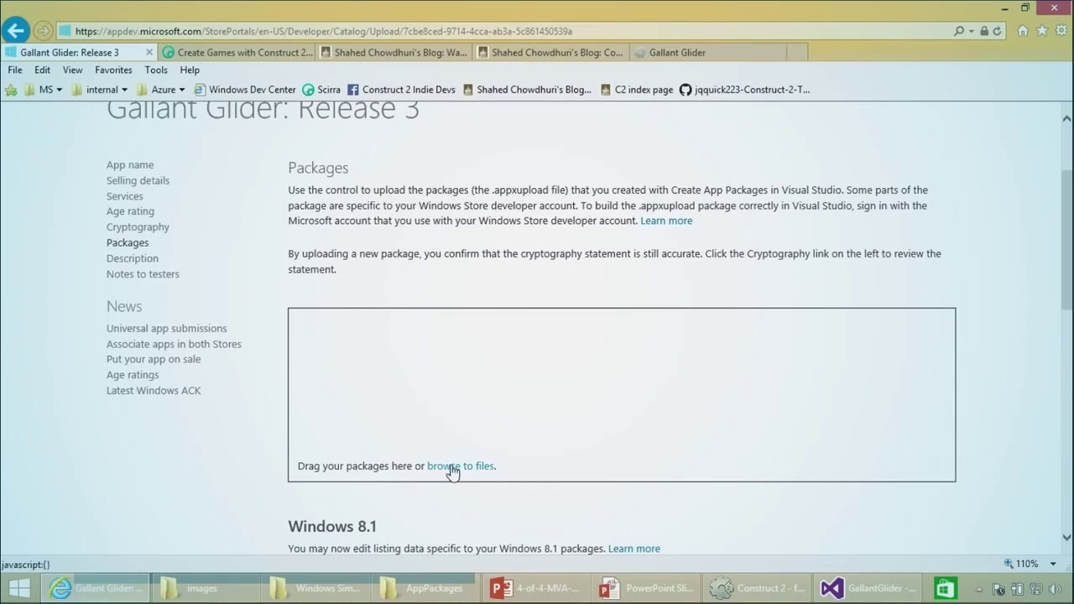
click(453, 467)
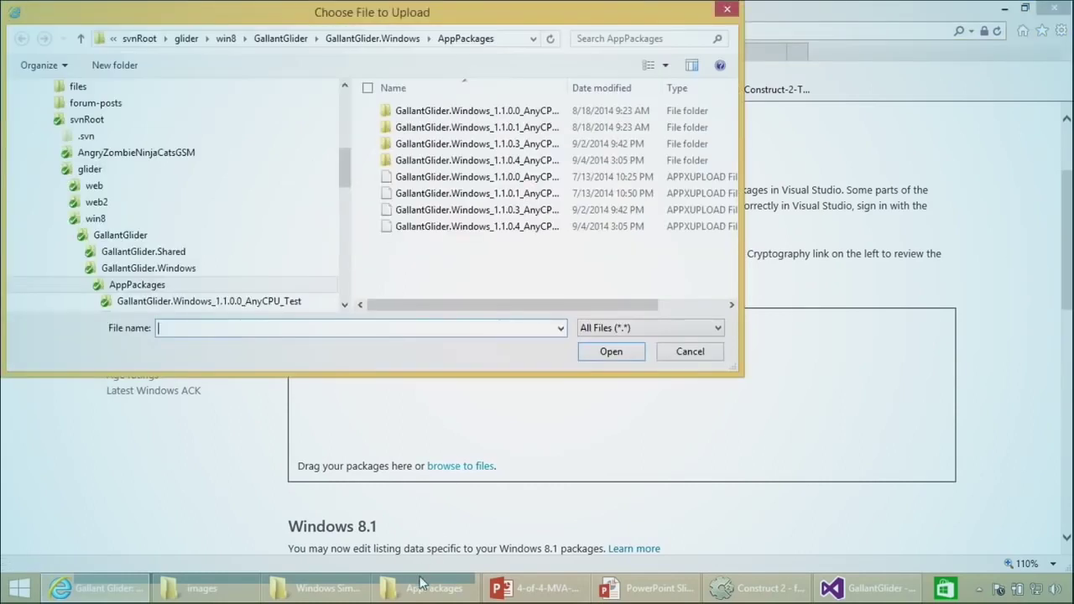
click(527, 228)
click(611, 351)
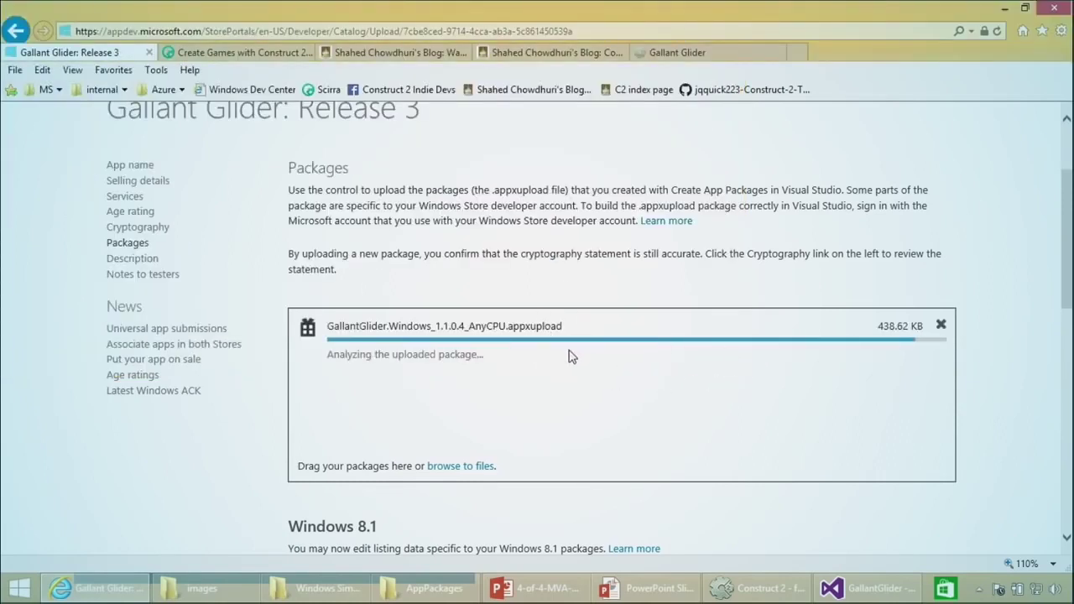
scroll(569, 357, down, 1)
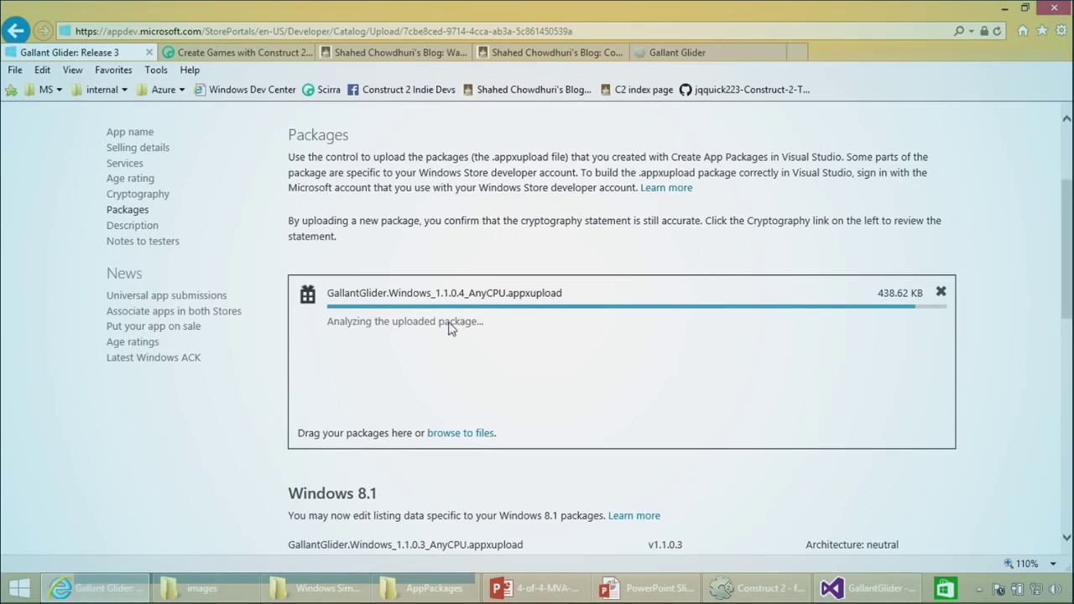
scroll(569, 334, down, 1)
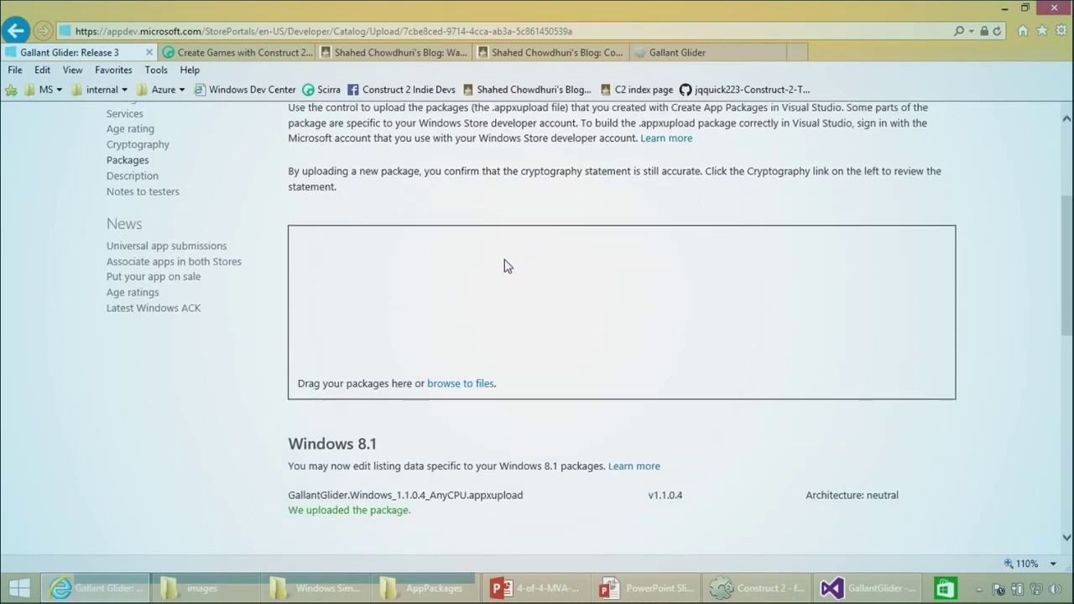
Check the Windows 8.1 and Windows 8 package listings with the page enlarged to 130%.
scroll(482, 323, down, 2)
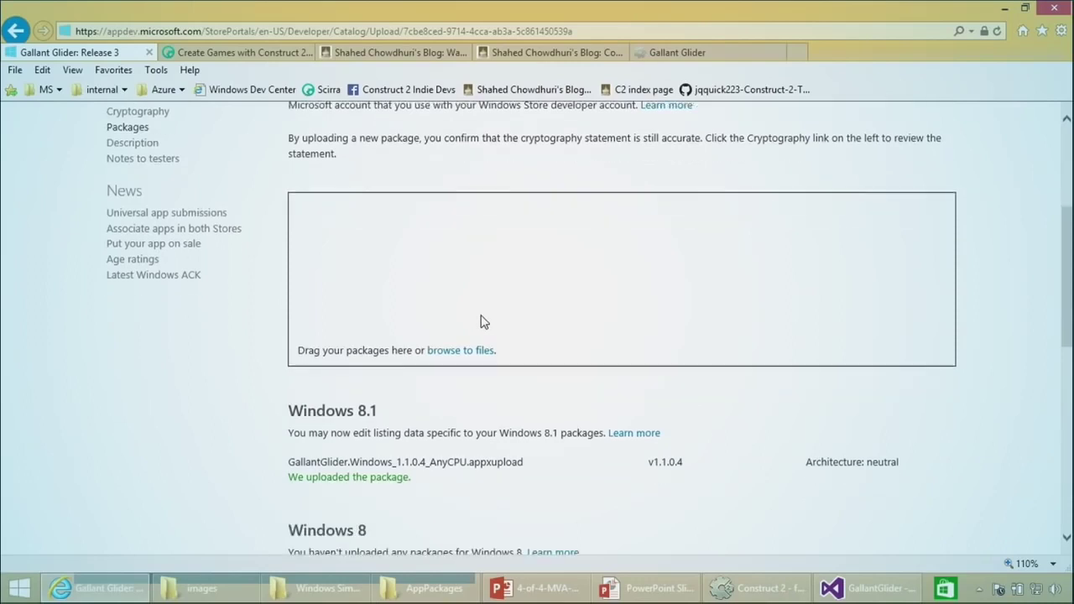
scroll(483, 321, down, 1)
scroll(377, 396, down, 1)
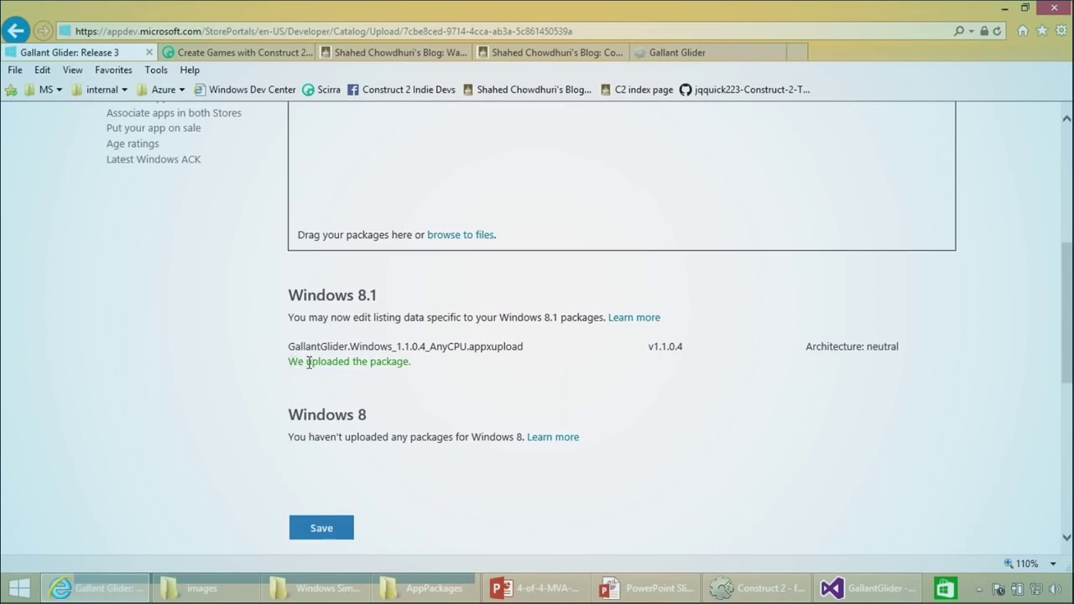
ctrl+scroll(309, 367, up, 1)
ctrl+scroll(311, 366, up, 1)
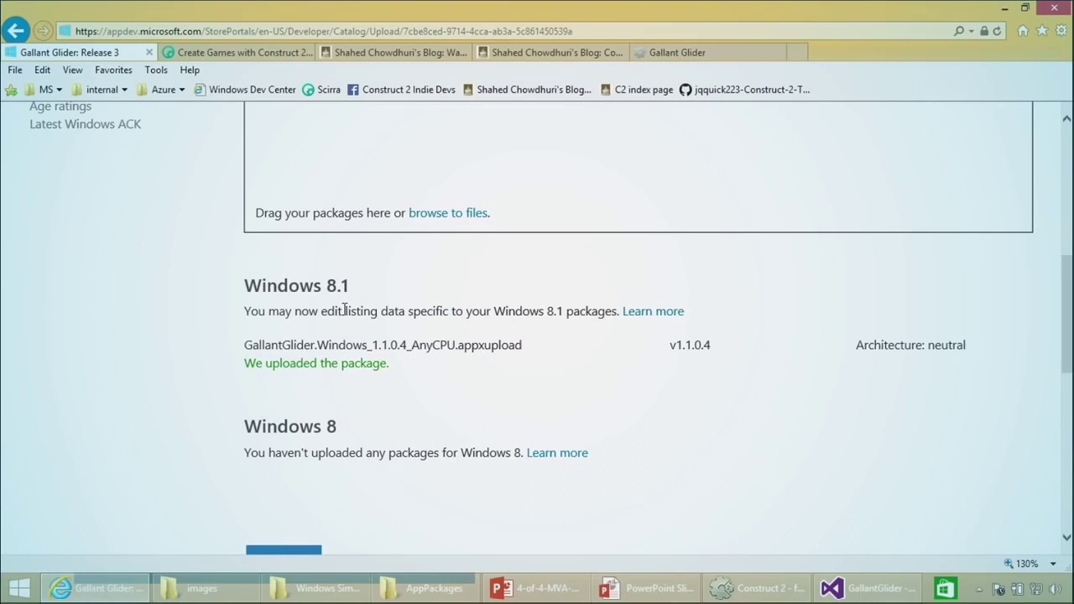
scroll(361, 307, down, 1)
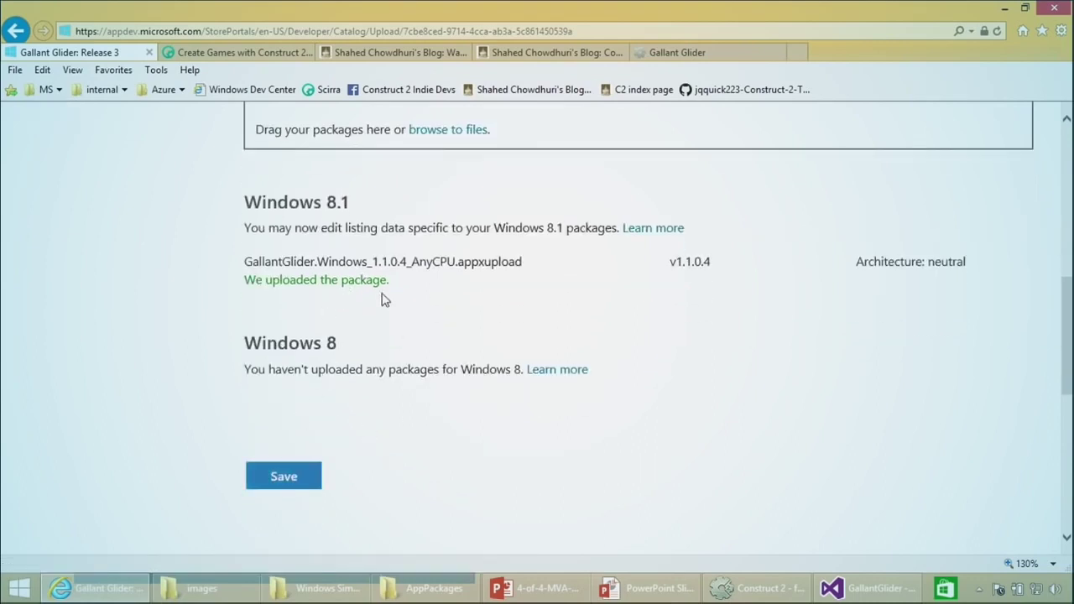
scroll(382, 296, up, 2)
scroll(382, 296, up, 2)
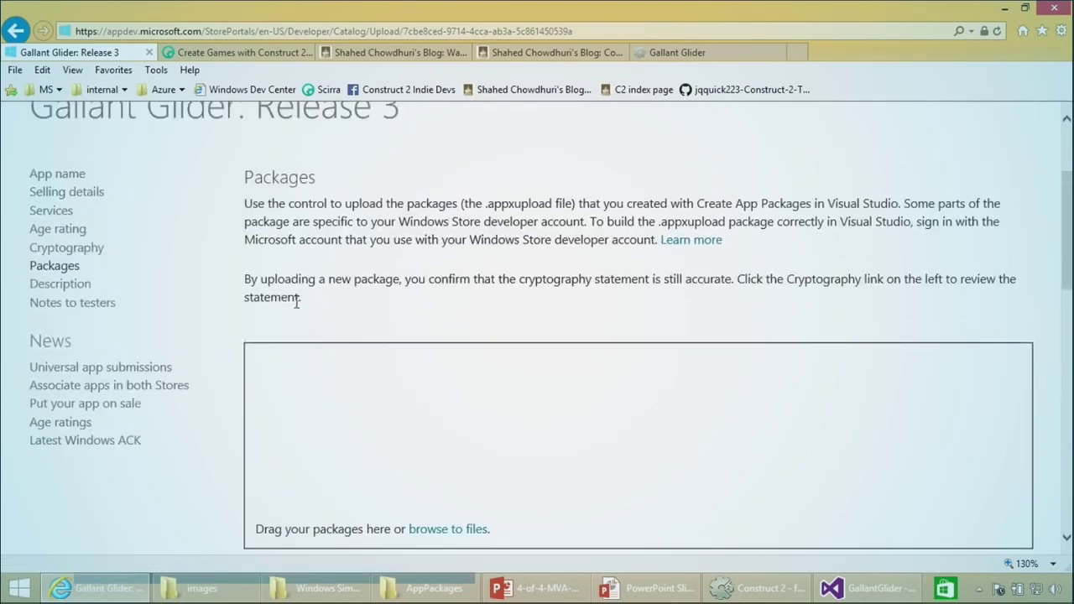
Open the Description page and review the Windows 8.1 description, screenshots, notes and recommended hardware.
click(77, 284)
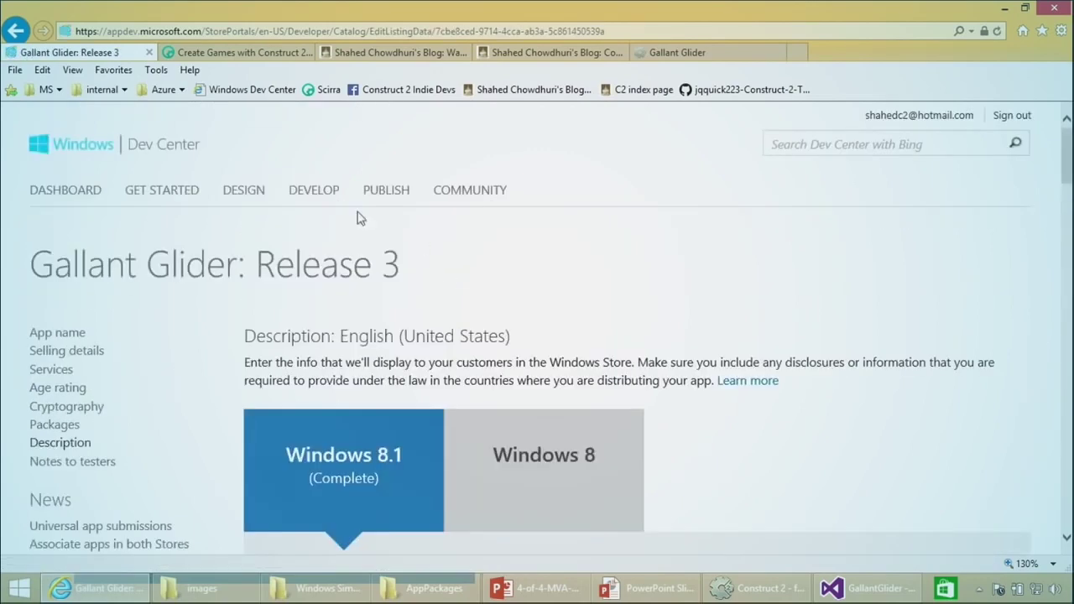
scroll(390, 277, down, 2)
scroll(389, 277, down, 1)
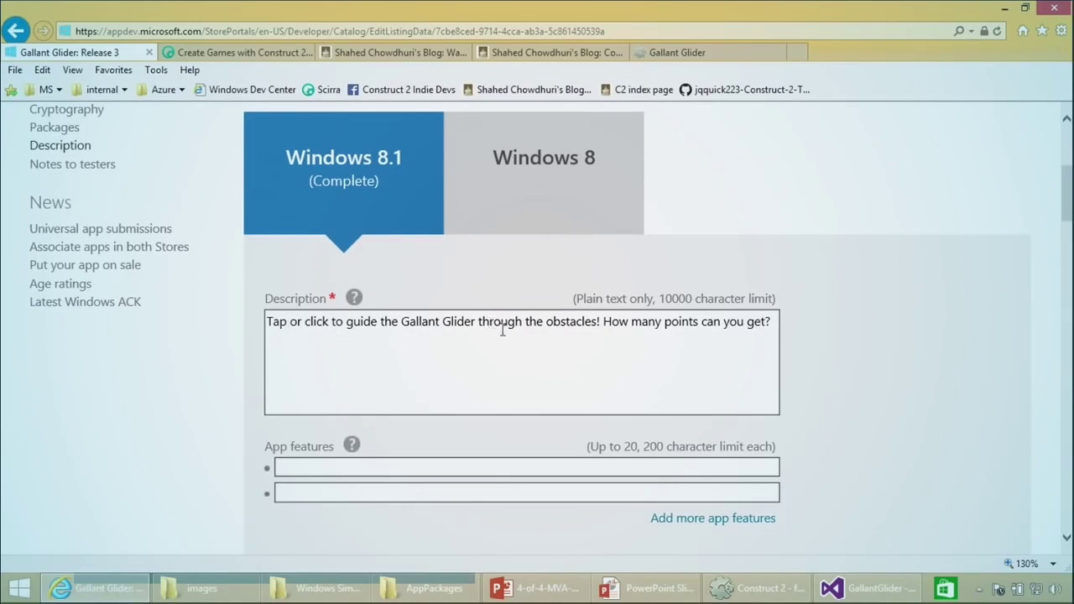
scroll(492, 324, down, 5)
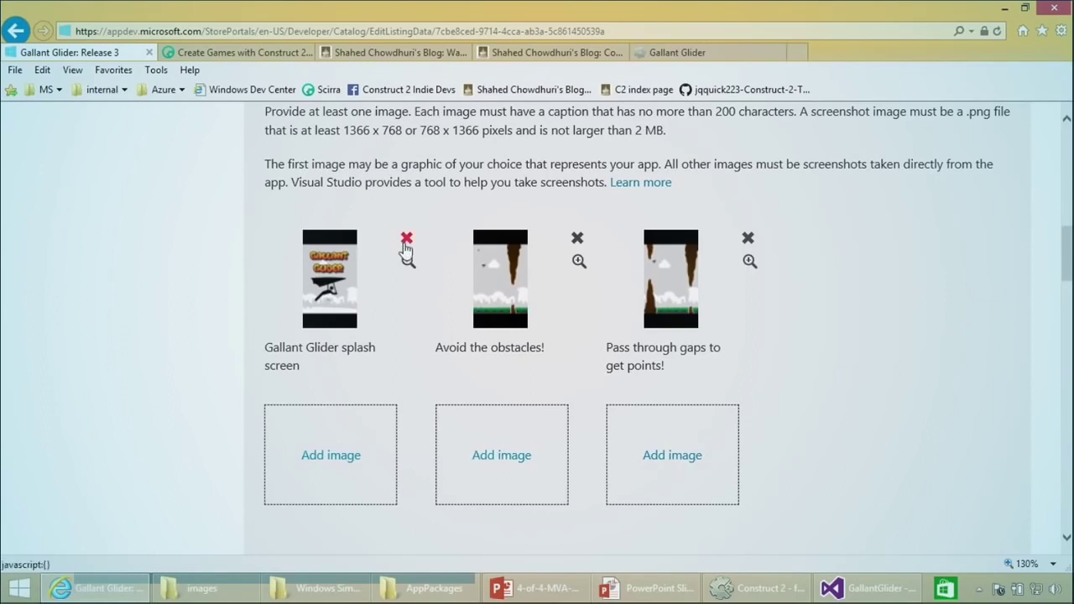
scroll(530, 324, down, 2)
scroll(527, 316, down, 3)
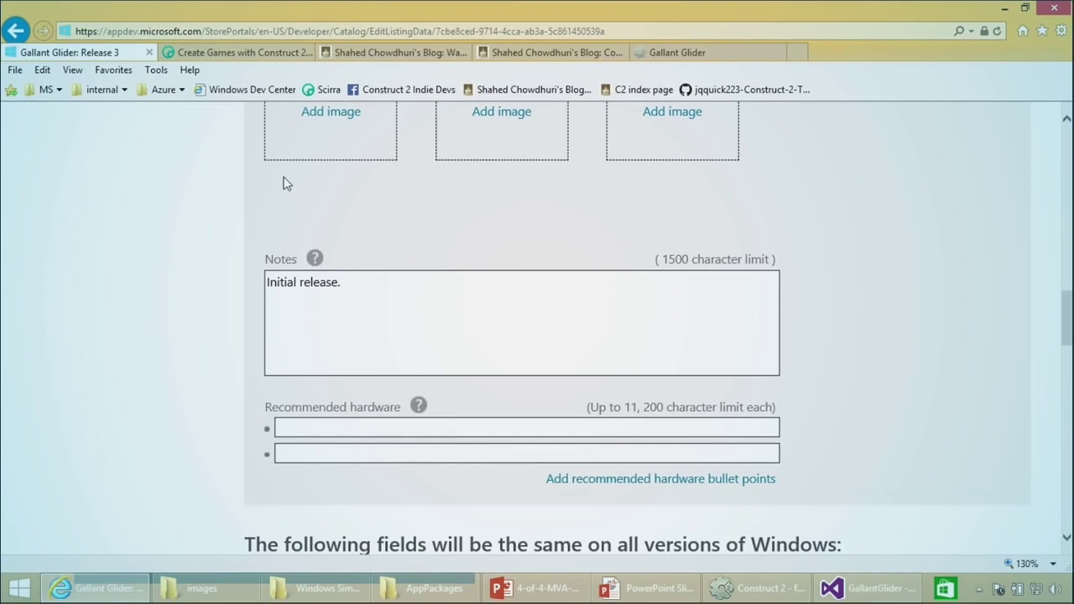
scroll(309, 220, down, 3)
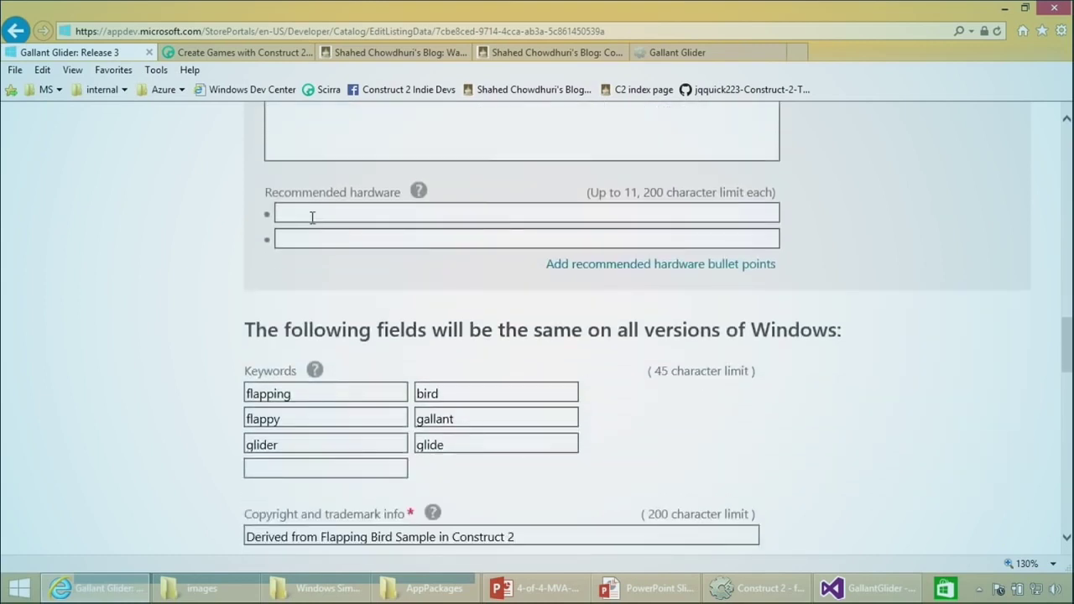
Check the keywords and the copyright and trademark info shared by all Windows versions.
scroll(311, 217, down, 2)
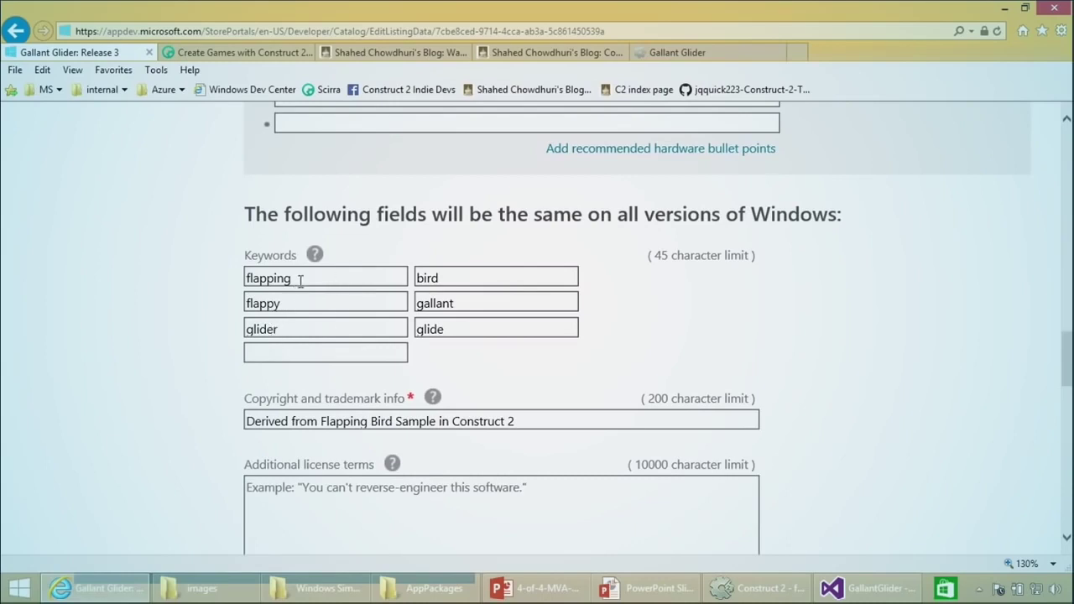
double_click(308, 323)
double_click(288, 302)
click(343, 278)
scroll(346, 329, down, 2)
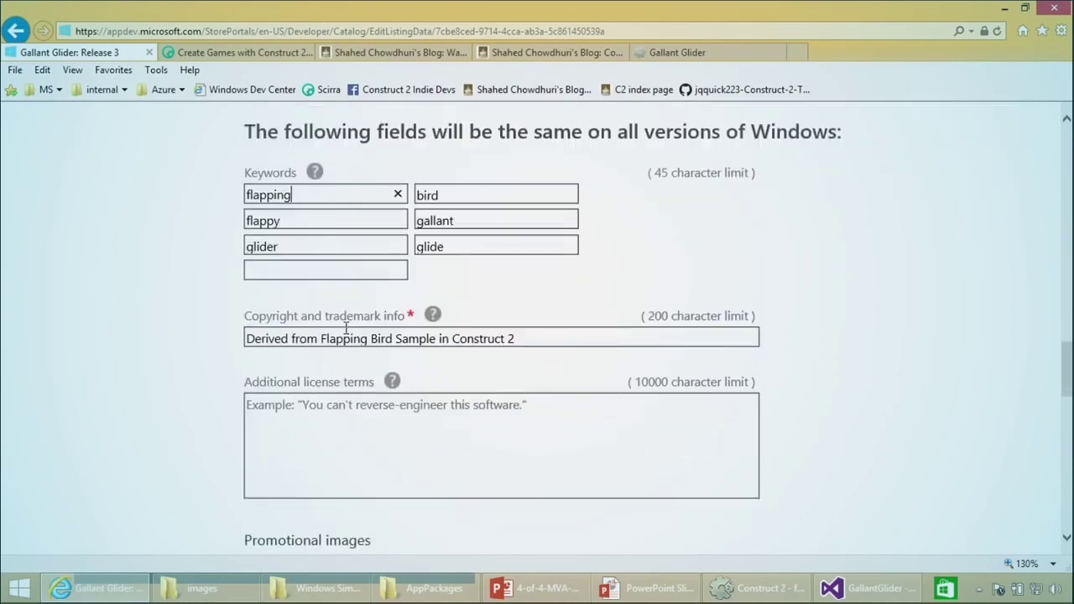
drag(525, 305, 245, 306)
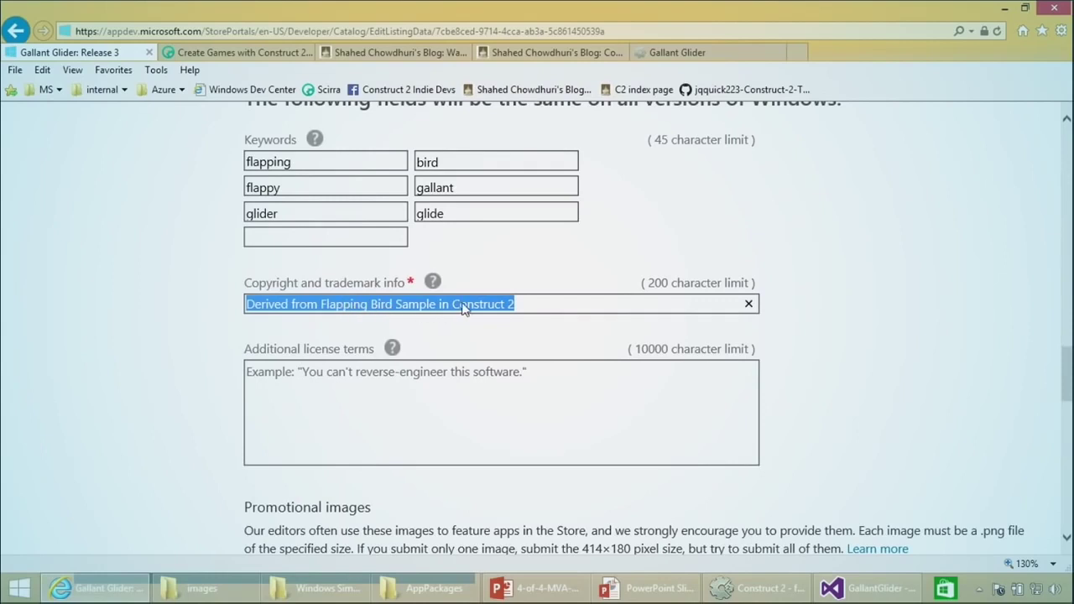
click(531, 306)
scroll(383, 354, down, 2)
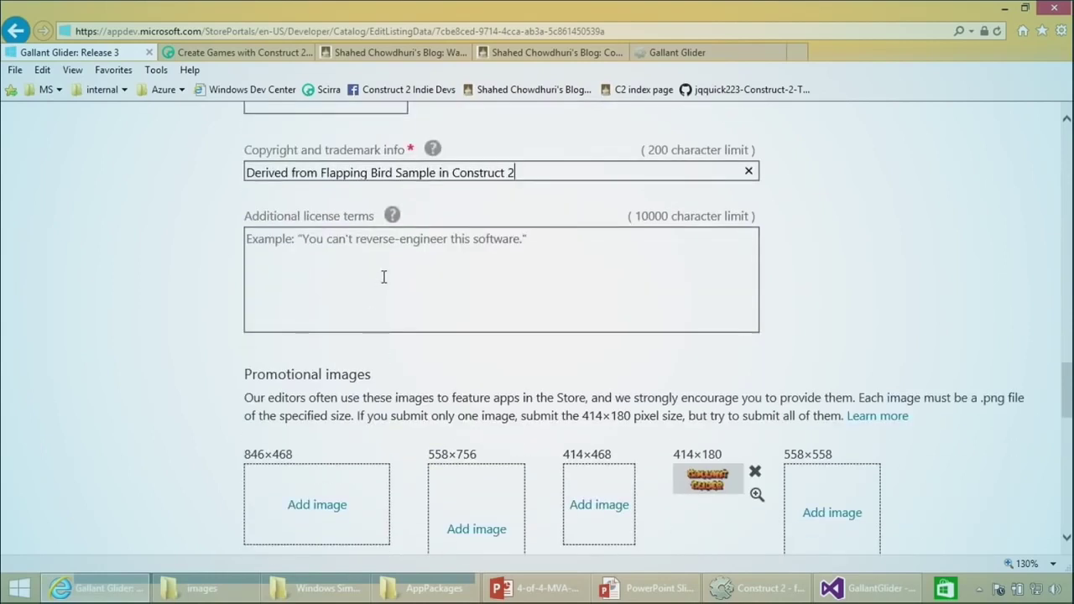
Examine the promotional images, website, support contact and privacy policy fields, and switch to the PowerPoint slide show.
scroll(427, 243, down, 3)
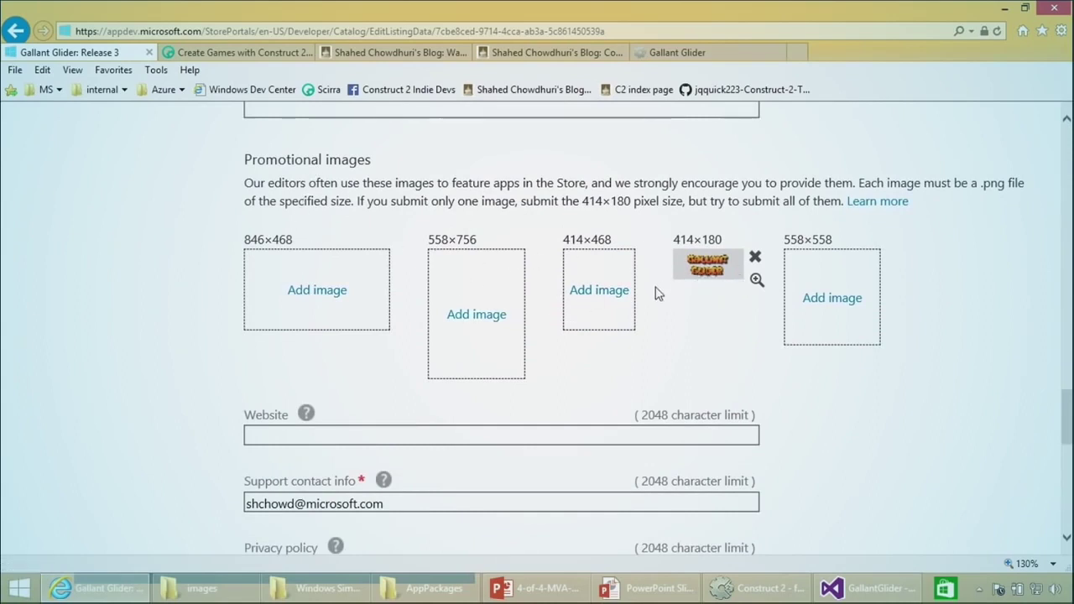
scroll(675, 304, down, 1)
scroll(411, 361, down, 1)
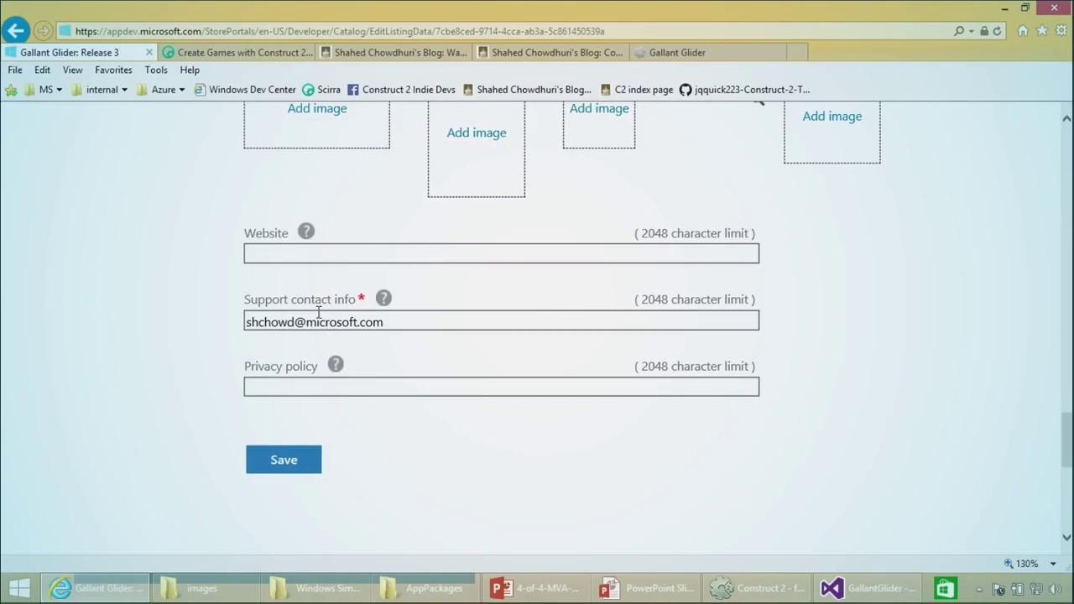
scroll(319, 323, up, 5)
click(630, 591)
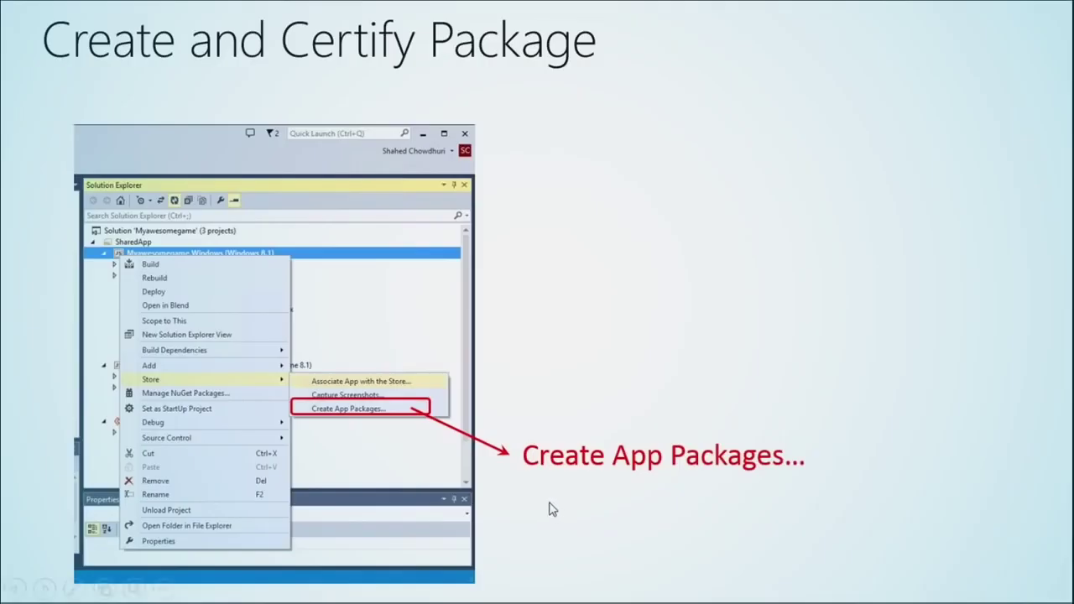
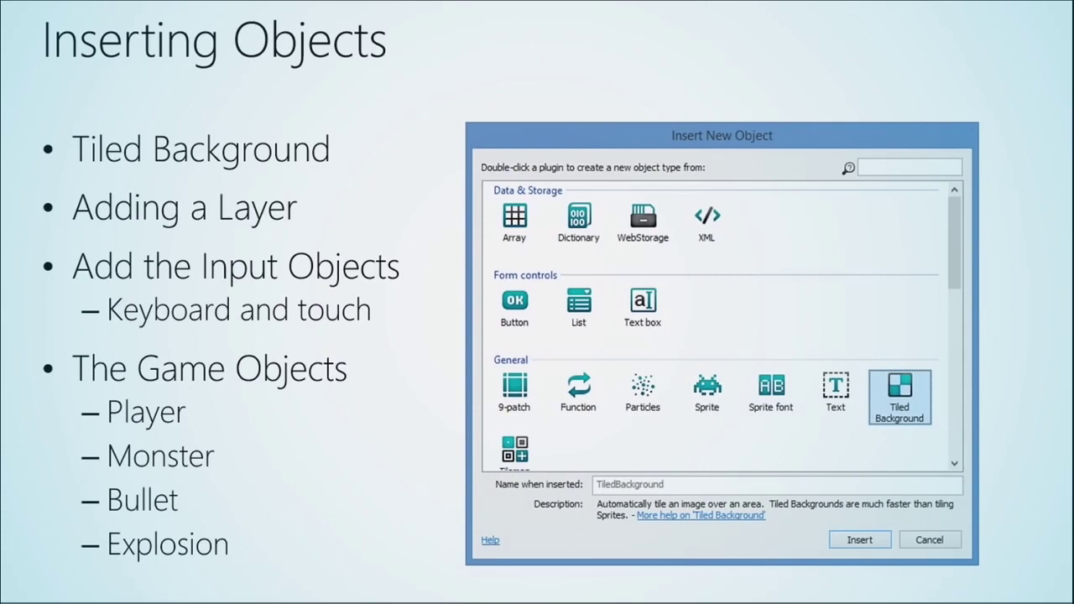
Switch to Construct 2 and set the layout size of Layout 1 to 1280, 1024.
key(alt+Tab)
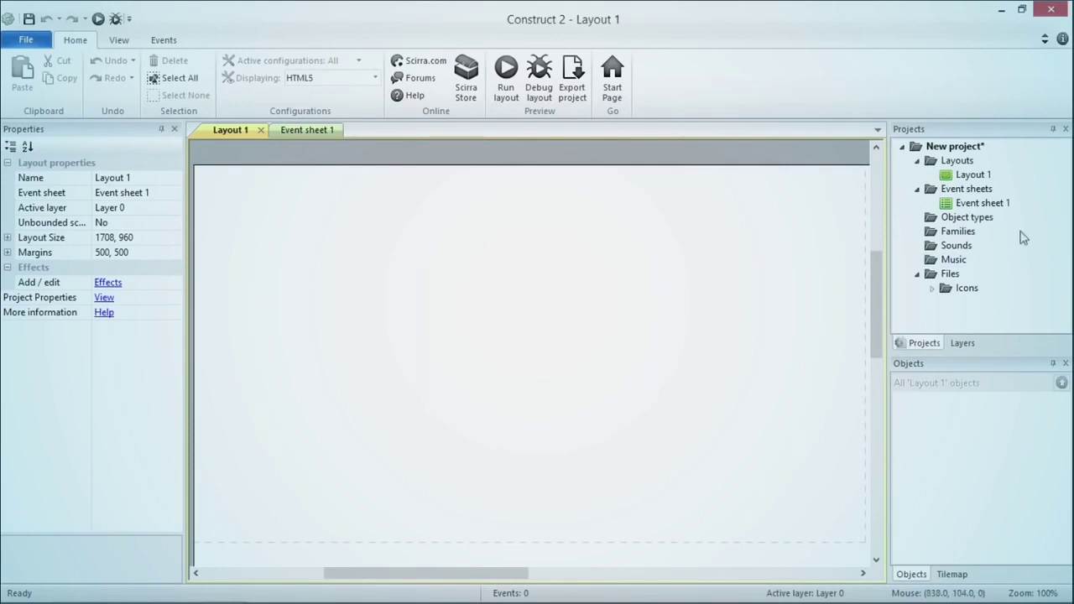
click(975, 176)
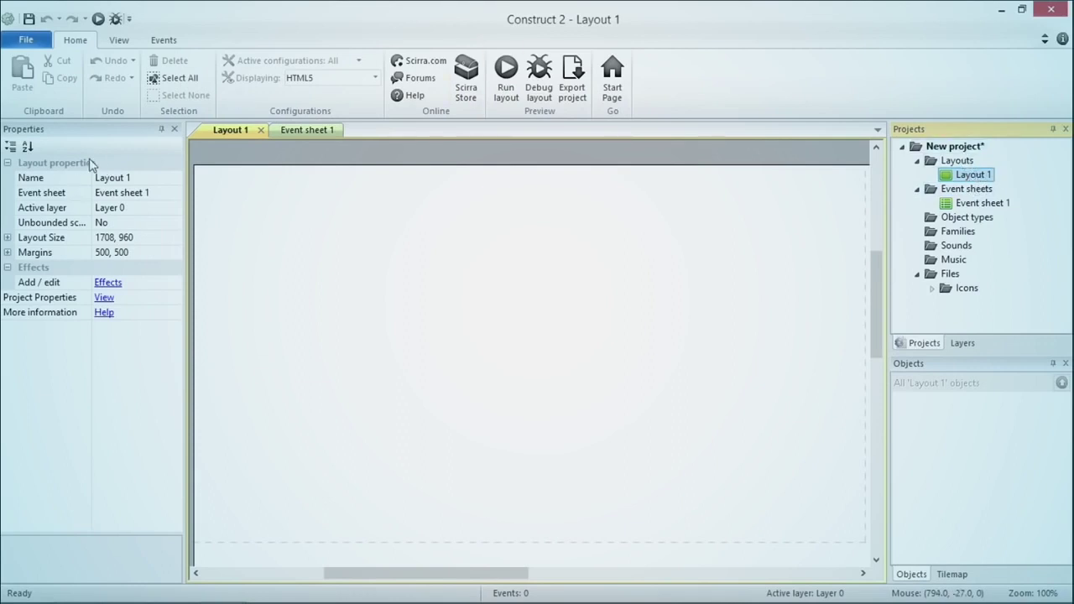
click(131, 240)
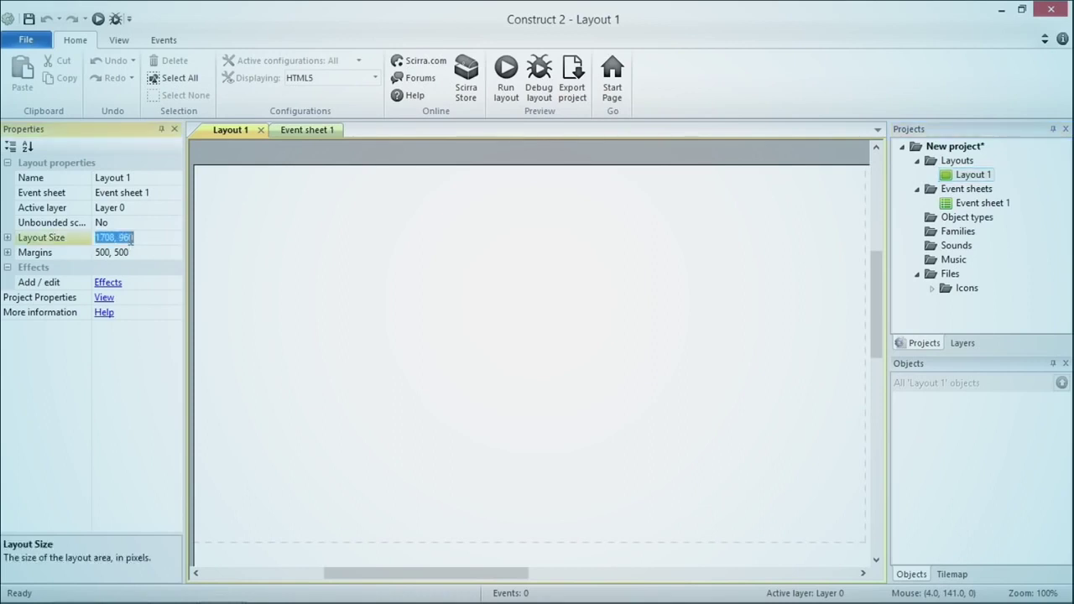
text(1280,1024)
key(Return)
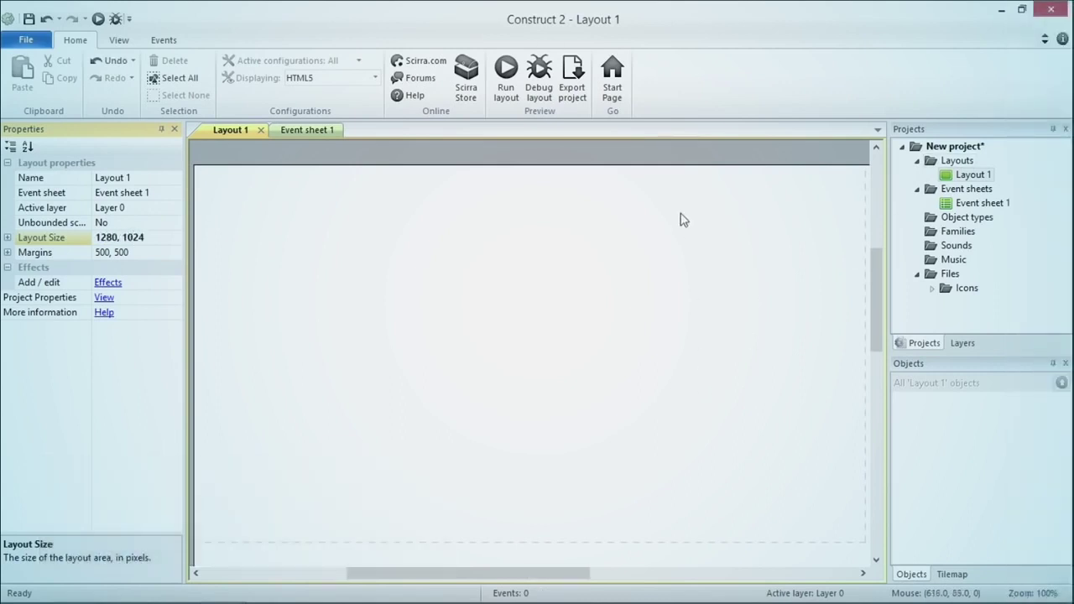
View the whole layout at 37% zoom and compare the project's window size with the Layout 1 properties.
click(660, 160)
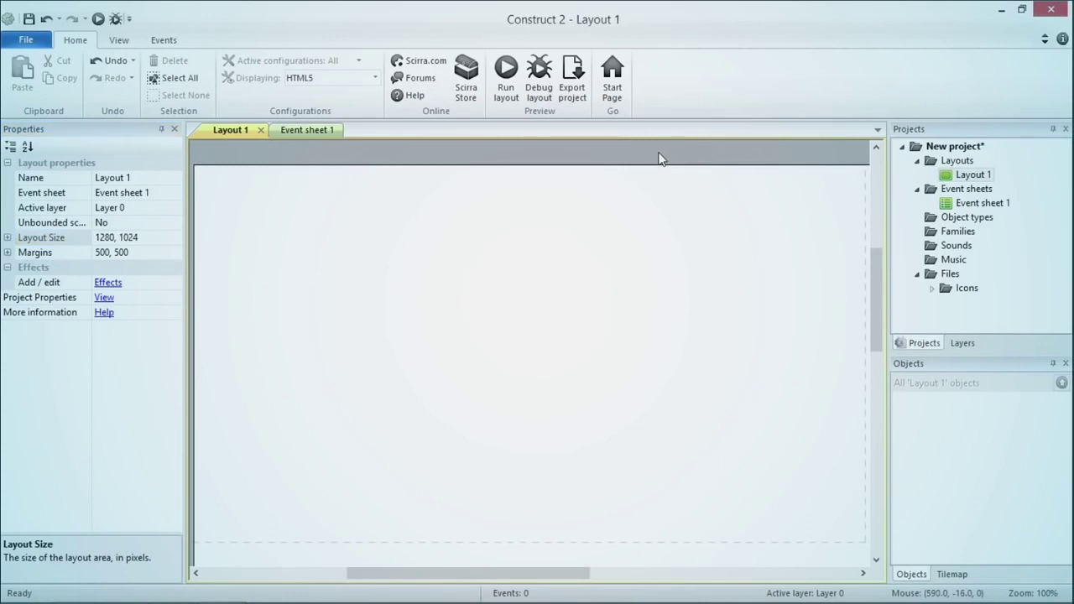
ctrl+scroll(658, 155, down, 2)
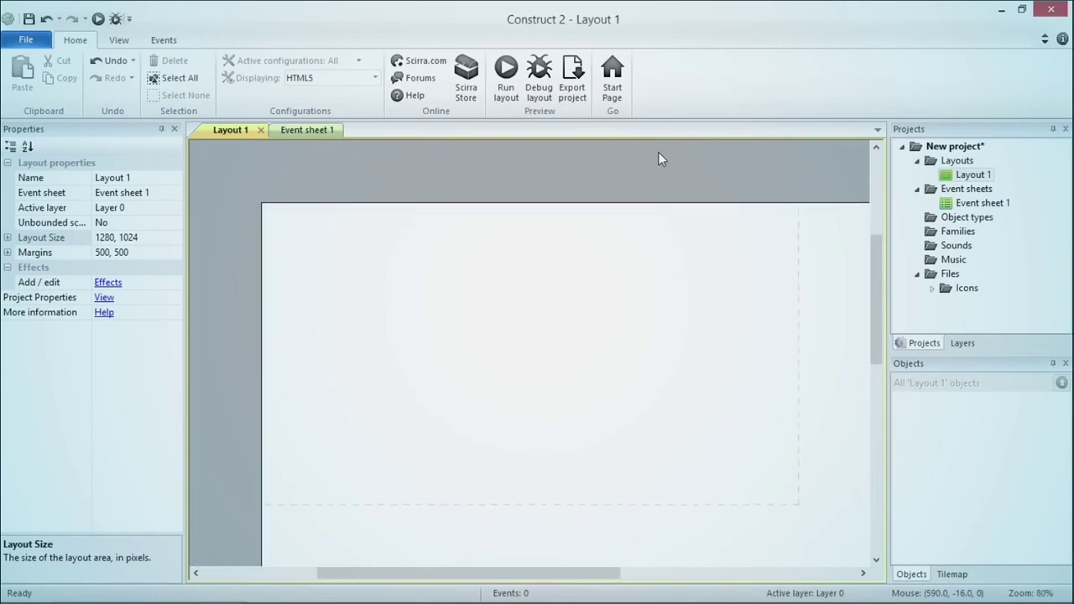
ctrl+scroll(715, 181, down, 1)
ctrl+scroll(710, 181, down, 5)
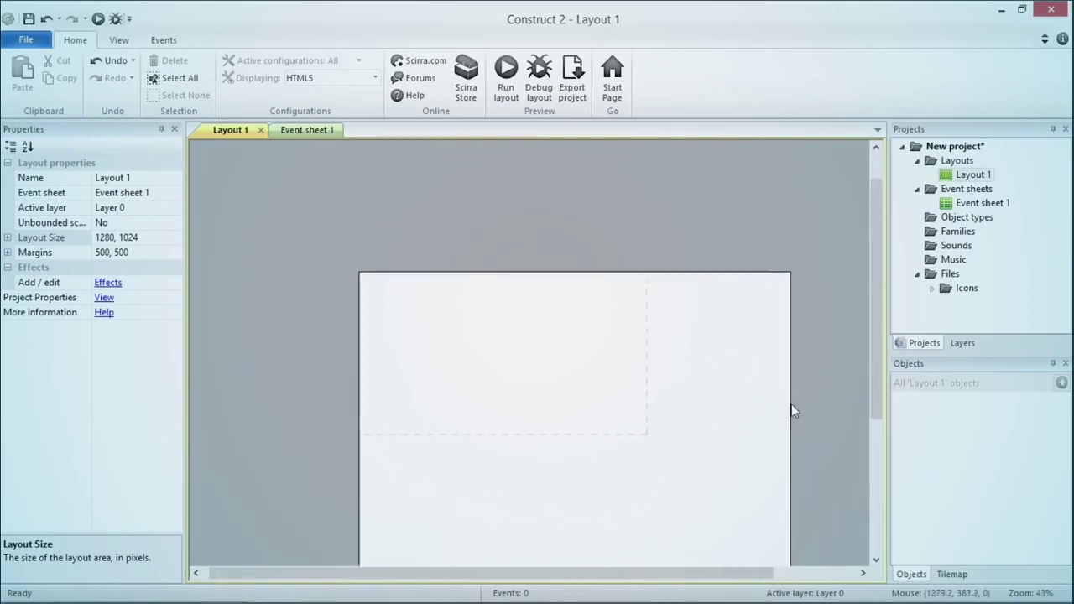
ctrl+scroll(793, 402, down, 1)
drag(870, 424, 856, 478)
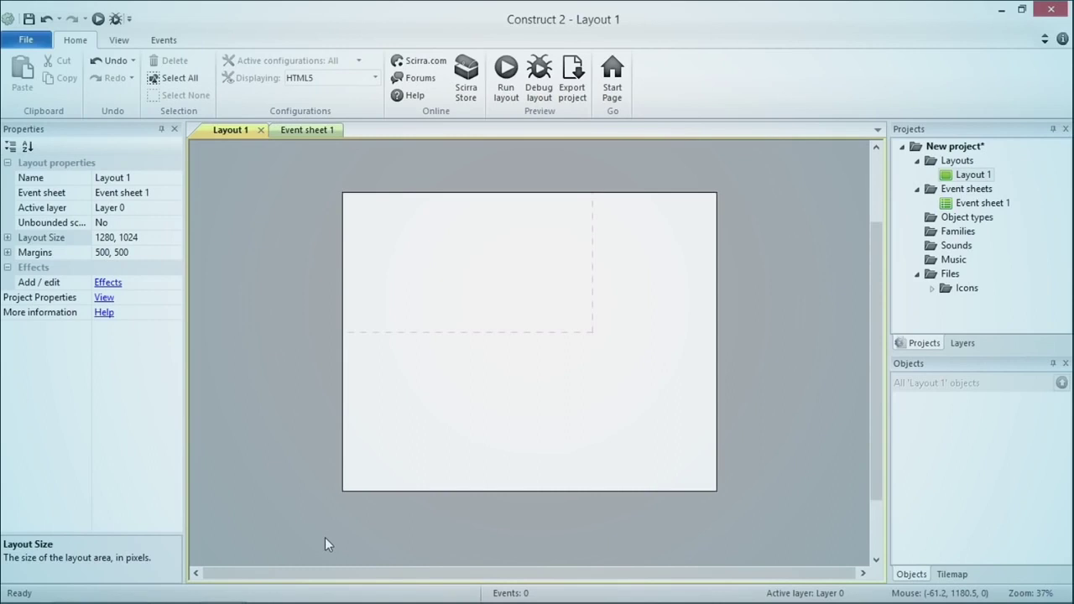
click(950, 147)
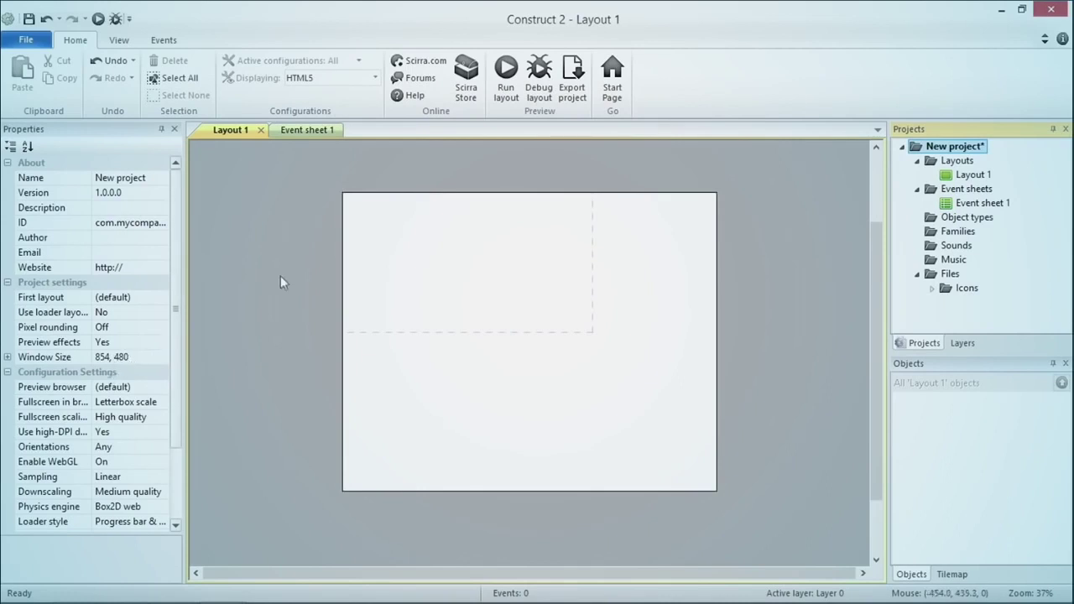
click(961, 175)
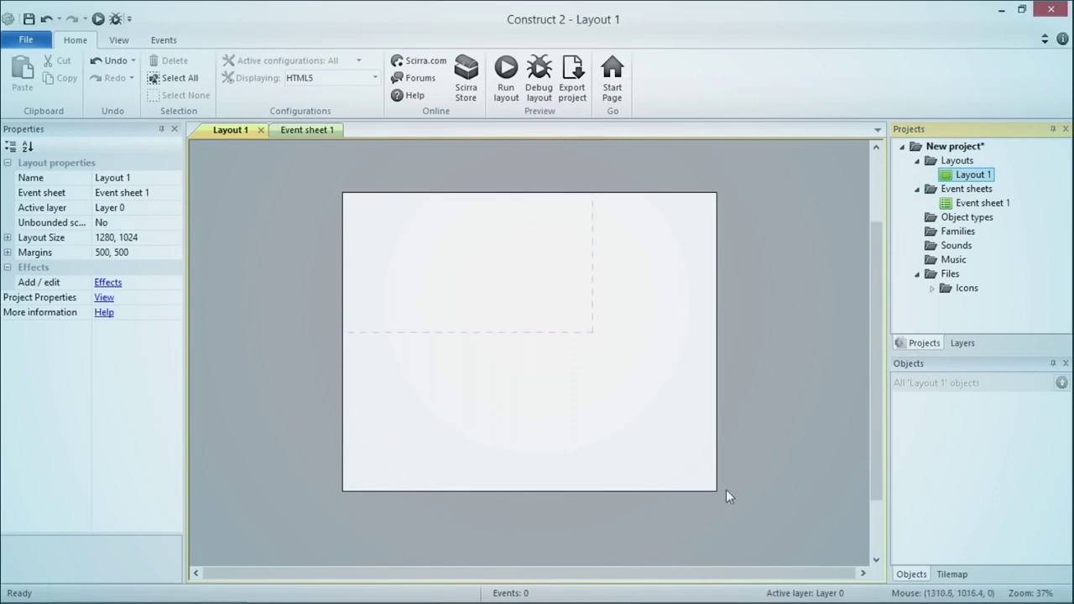
Start inserting a new object and search the plugins for "tiled" to select Tiled Background.
double_click(738, 399)
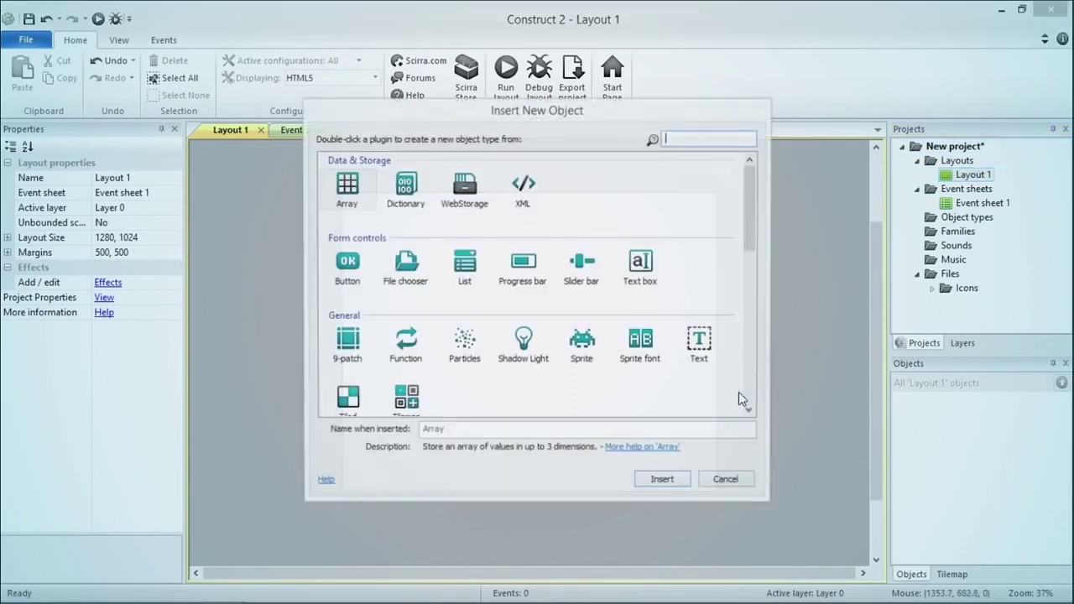
click(750, 484)
double_click(756, 308)
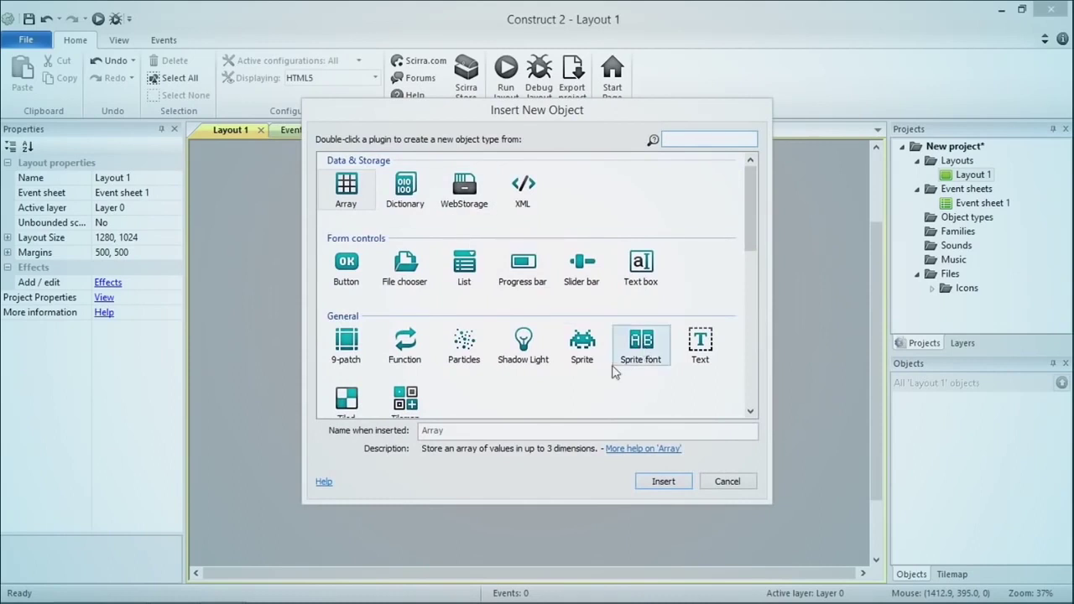
drag(750, 222, 751, 250)
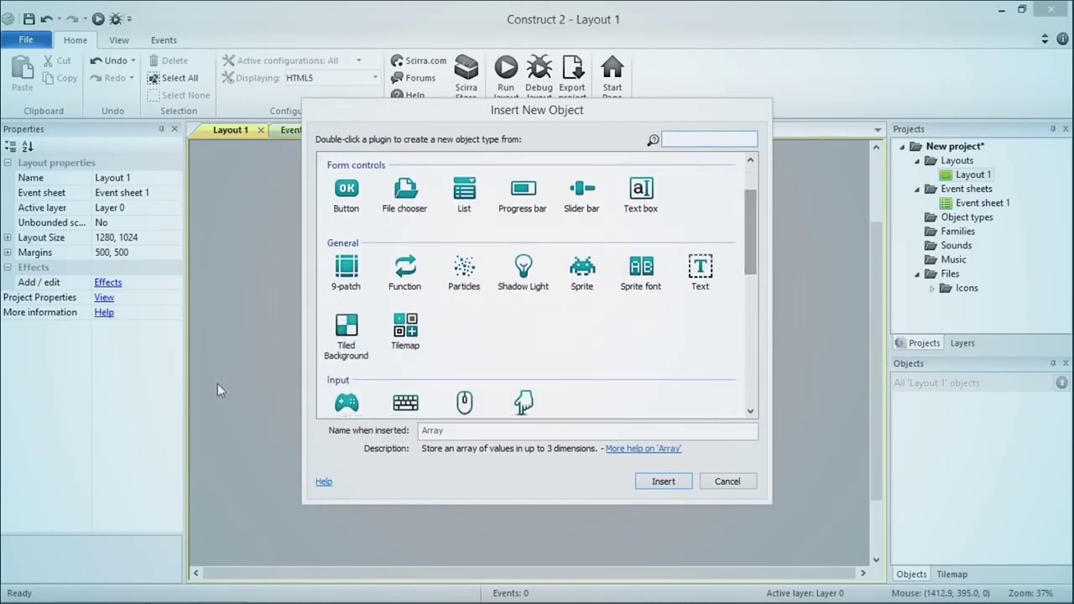
click(346, 336)
click(702, 138)
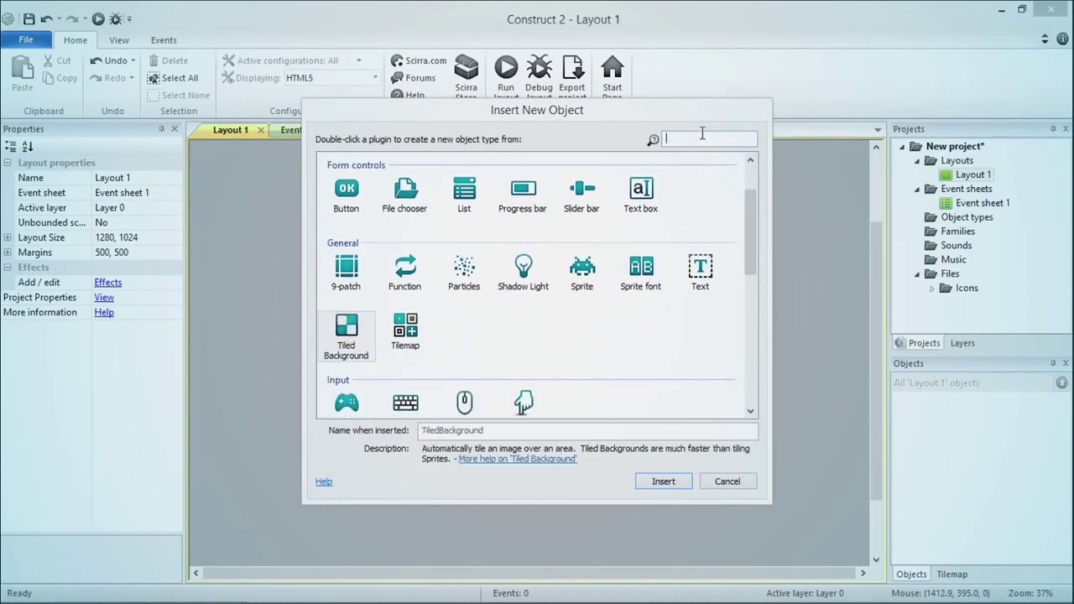
text(tiled)
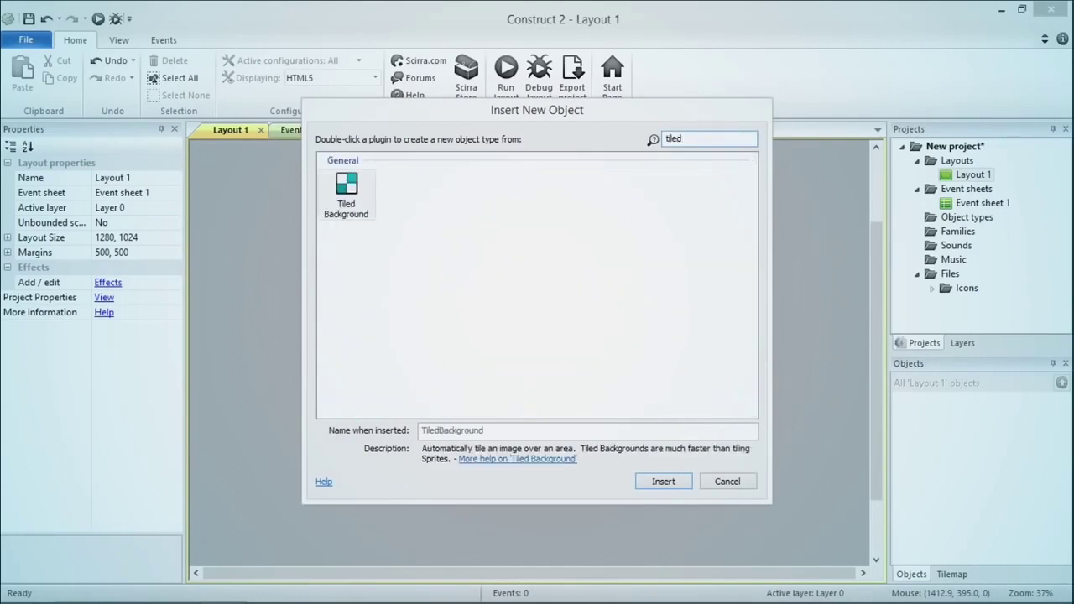
Name the tiled background object Background and place it on Layer 0 of the layout at about 439, 158.
double_click(515, 429)
key(BackSpace)
text(Background)
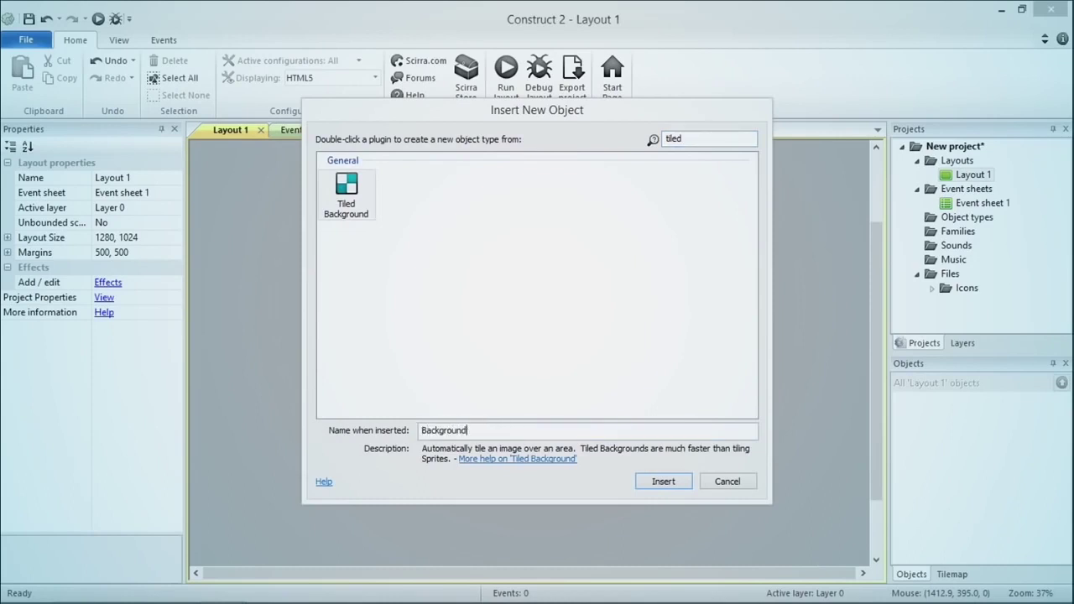
click(661, 483)
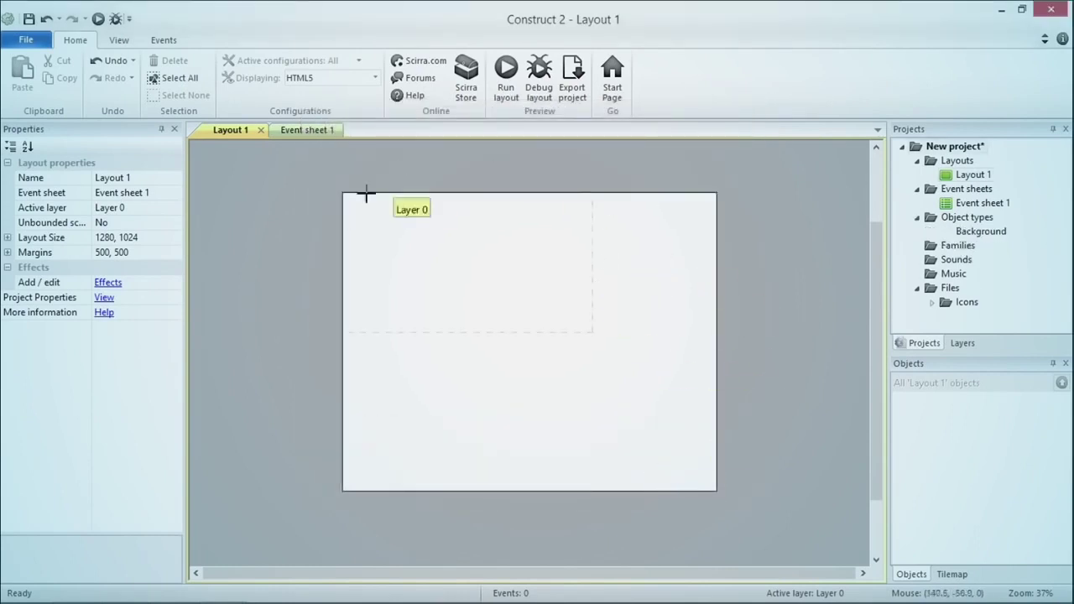
click(470, 238)
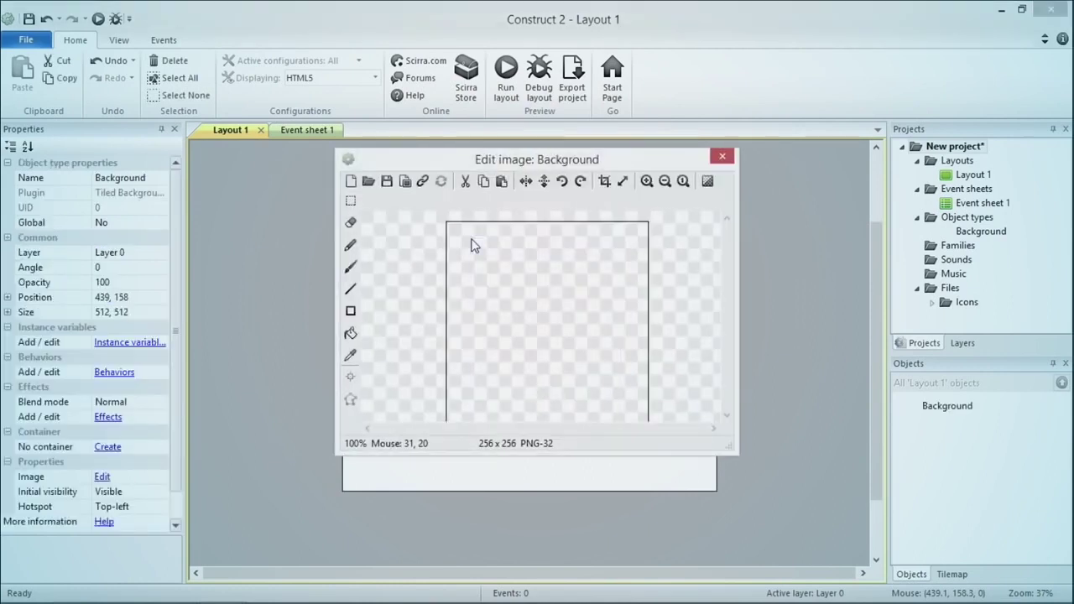
Load bg[1] from the Ghost Shooter Images folder as the Background texture and close the image editor.
click(372, 185)
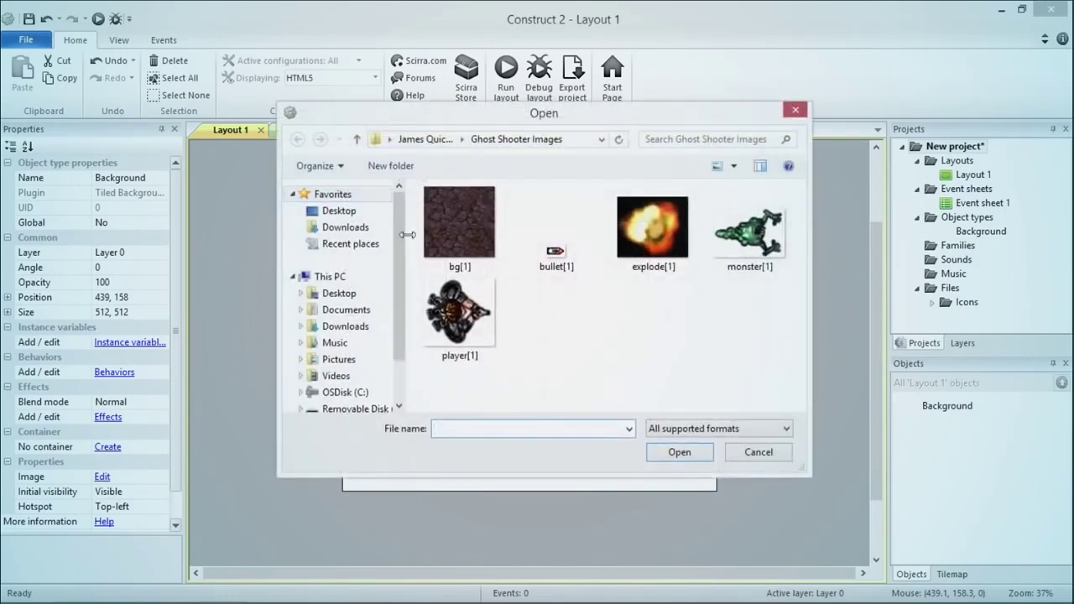
click(464, 230)
click(666, 455)
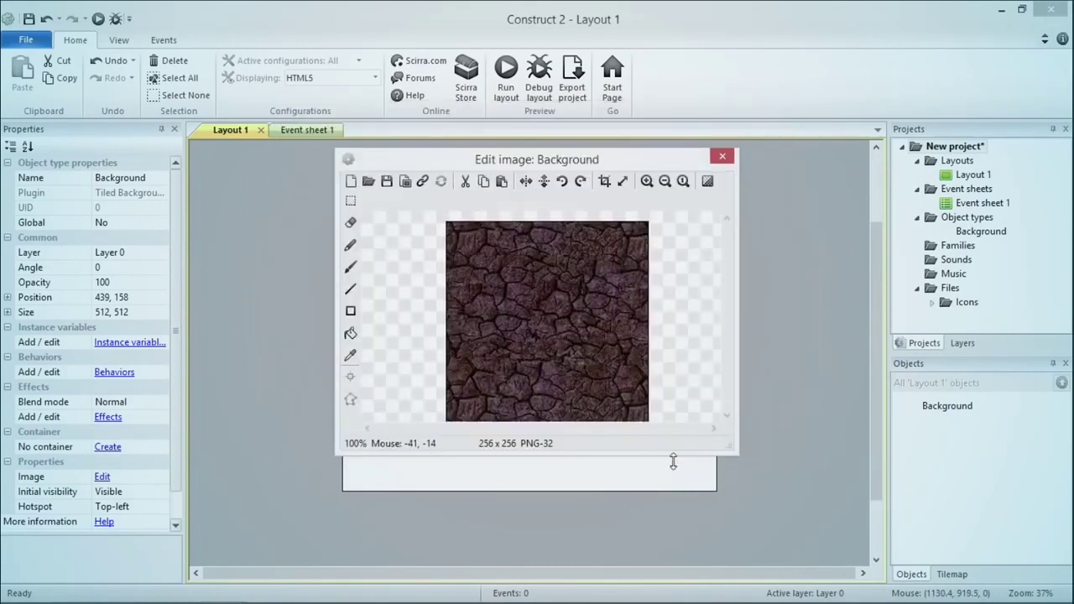
click(722, 156)
Move the Background object around the layout and set its position to 0, 0.
drag(601, 299, 447, 305)
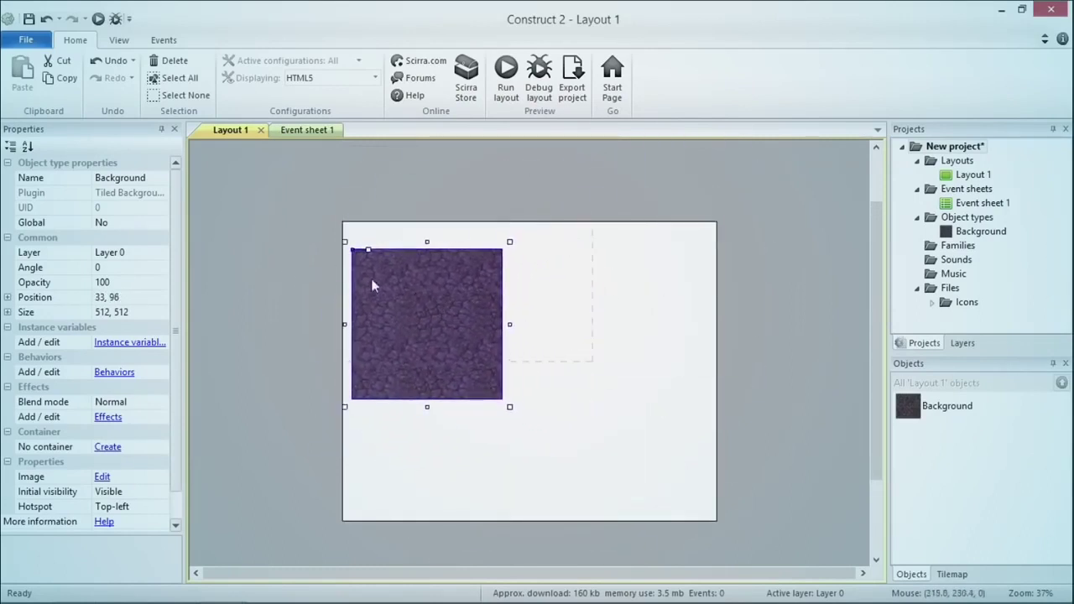
drag(412, 327, 461, 344)
click(126, 299)
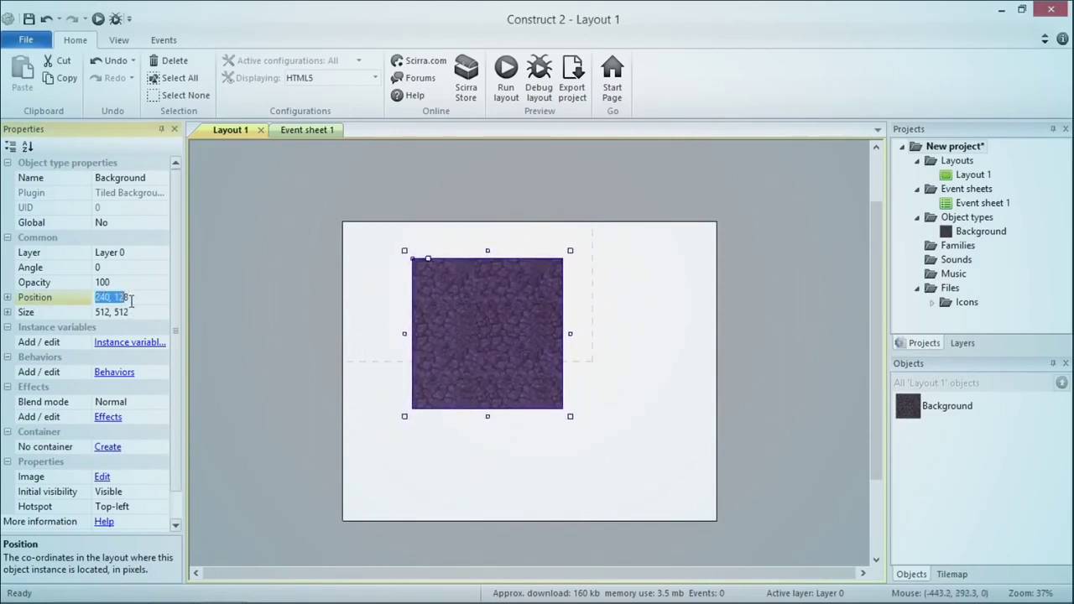
text(8)
text(0, 0)
key(Return)
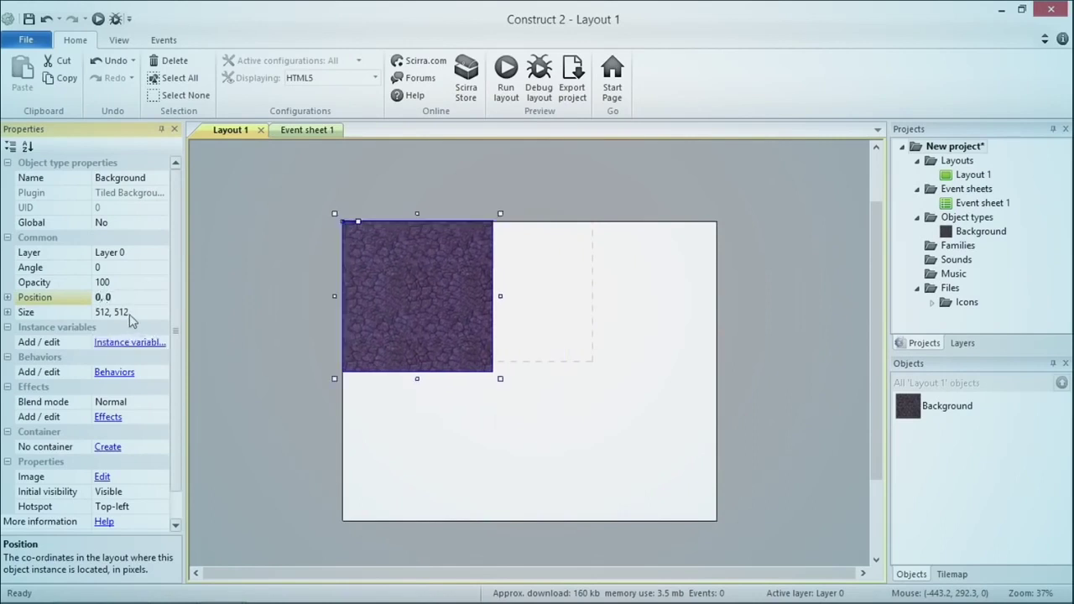
Set the Background object's size to 1280, 1024 so that it covers the layout.
click(134, 314)
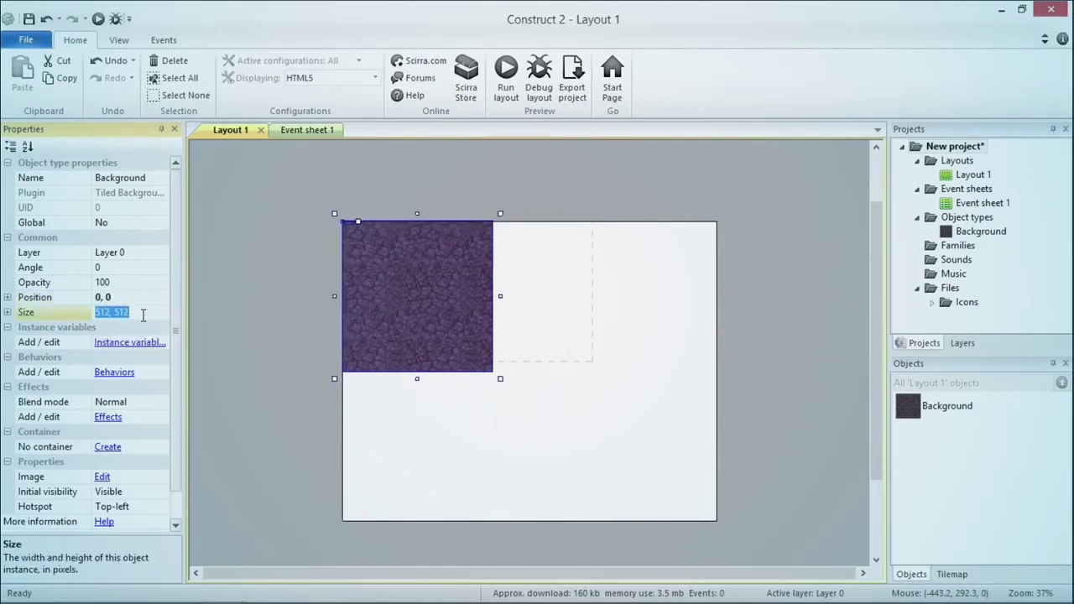
text(1280, 1024)
key(Return)
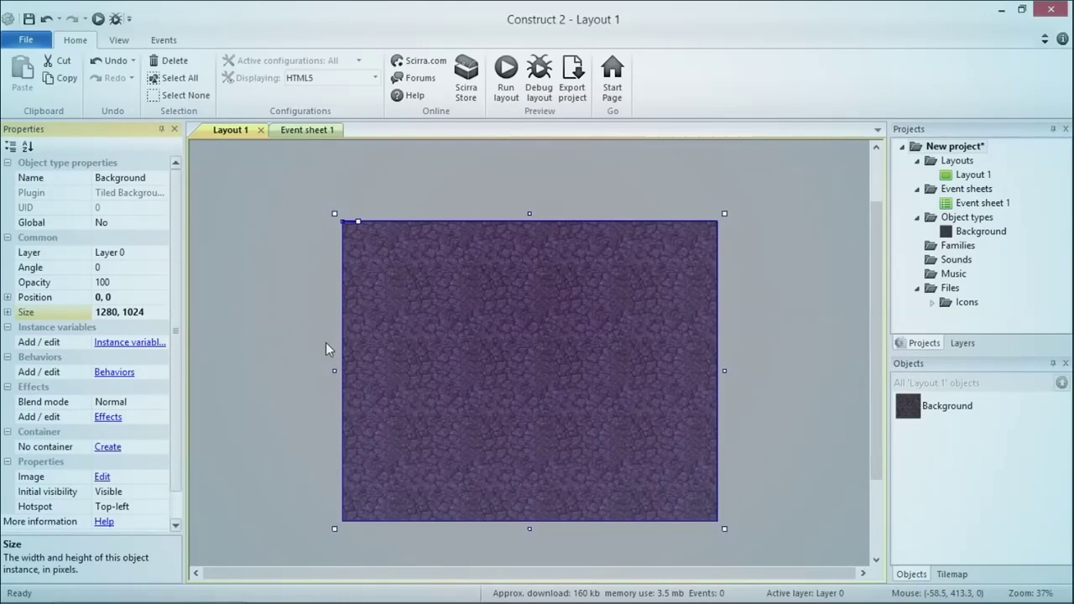
Rename Layer 0 as Background.
click(967, 346)
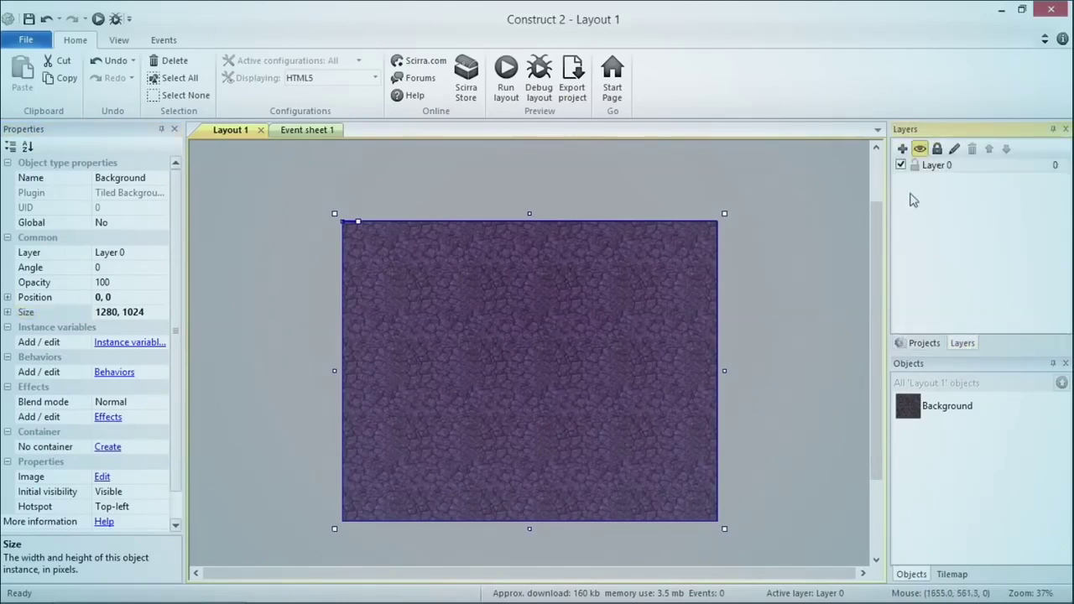
right_click(931, 166)
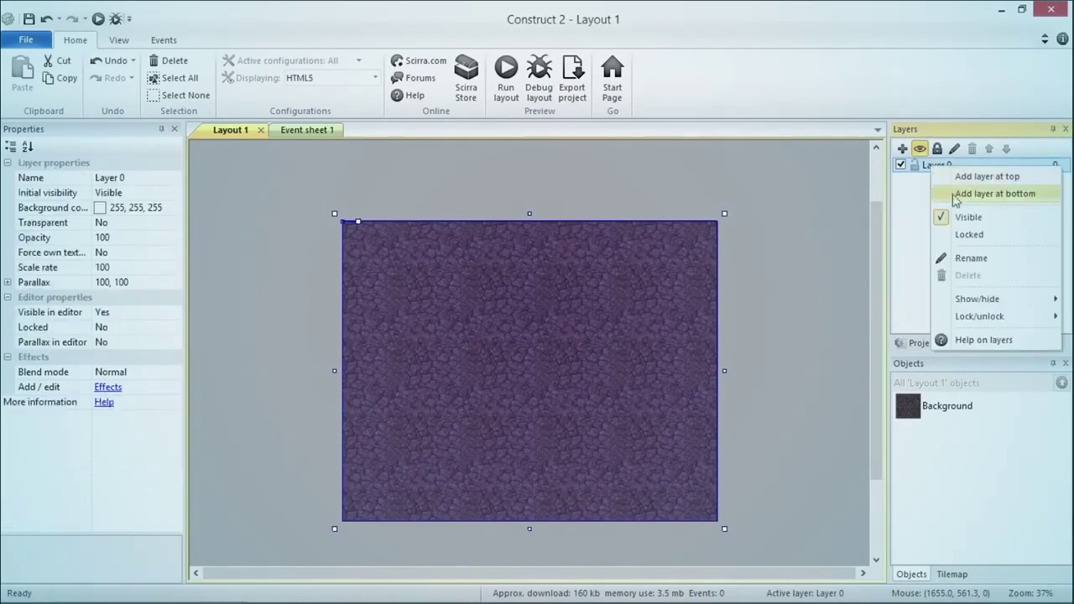
click(967, 259)
text(Background)
key(Return)
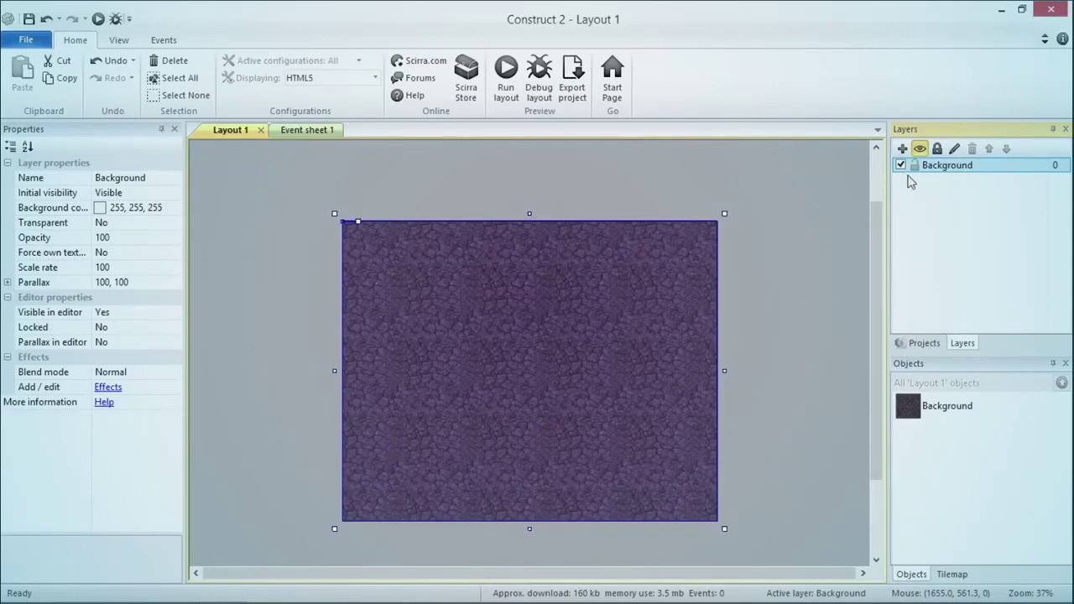
Lock the Background layer and try to select or move the tiled background in the layout.
click(915, 167)
drag(528, 383, 353, 485)
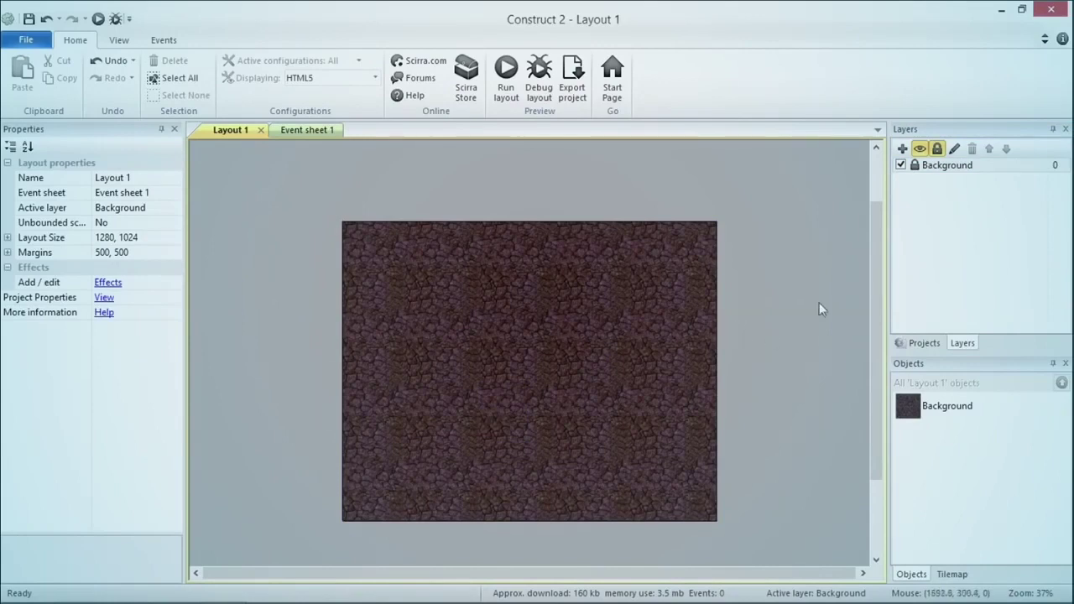
drag(564, 356, 753, 171)
drag(537, 309, 685, 450)
drag(533, 480, 695, 339)
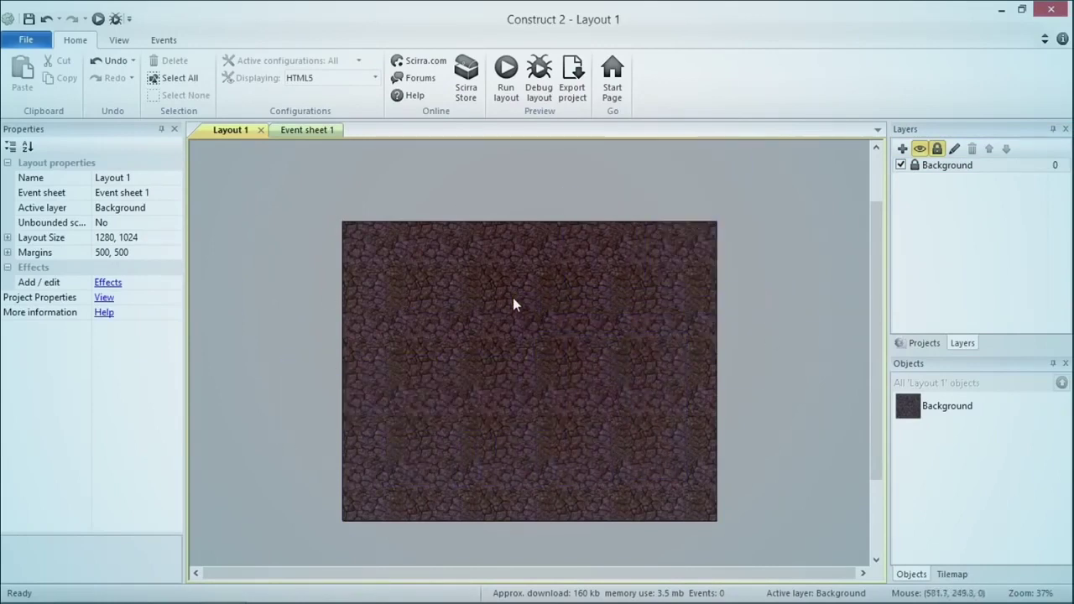
Add a new layer above Background and name it Game.
click(903, 149)
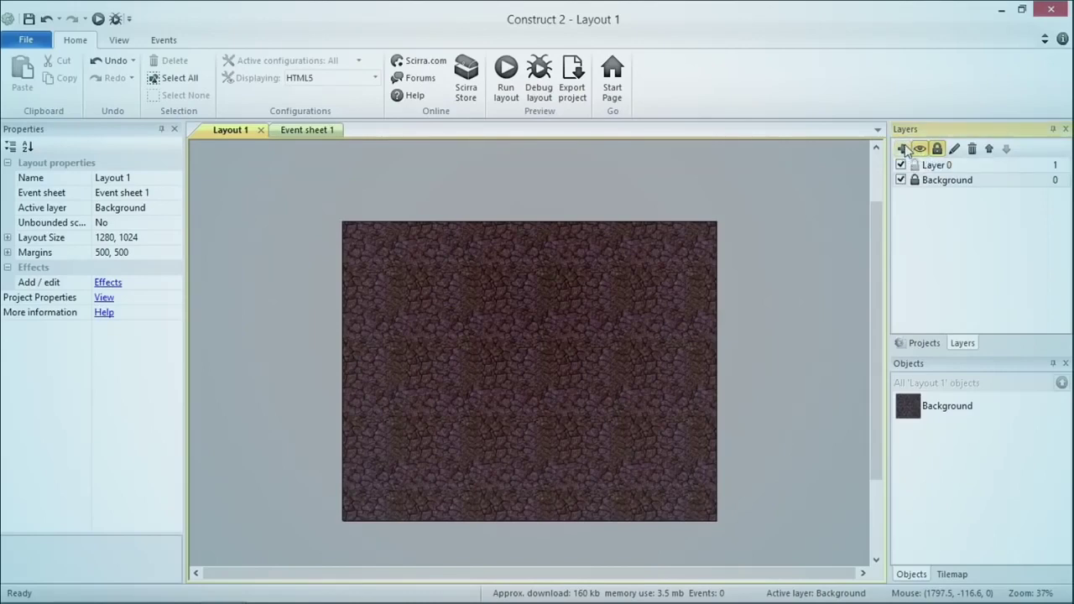
click(936, 167)
right_click(936, 167)
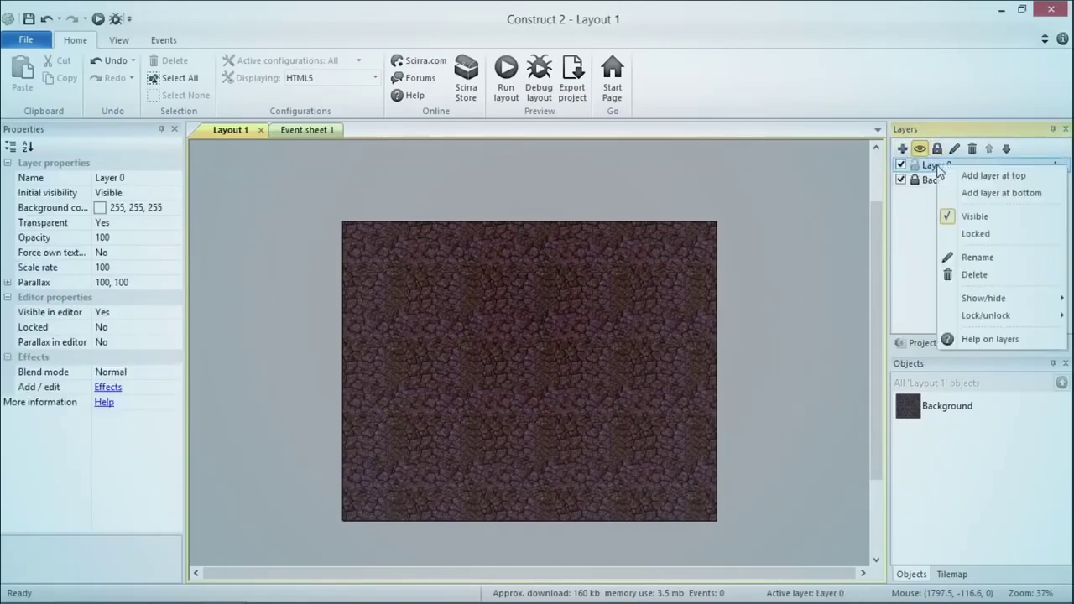
key(Escape)
text(Game)
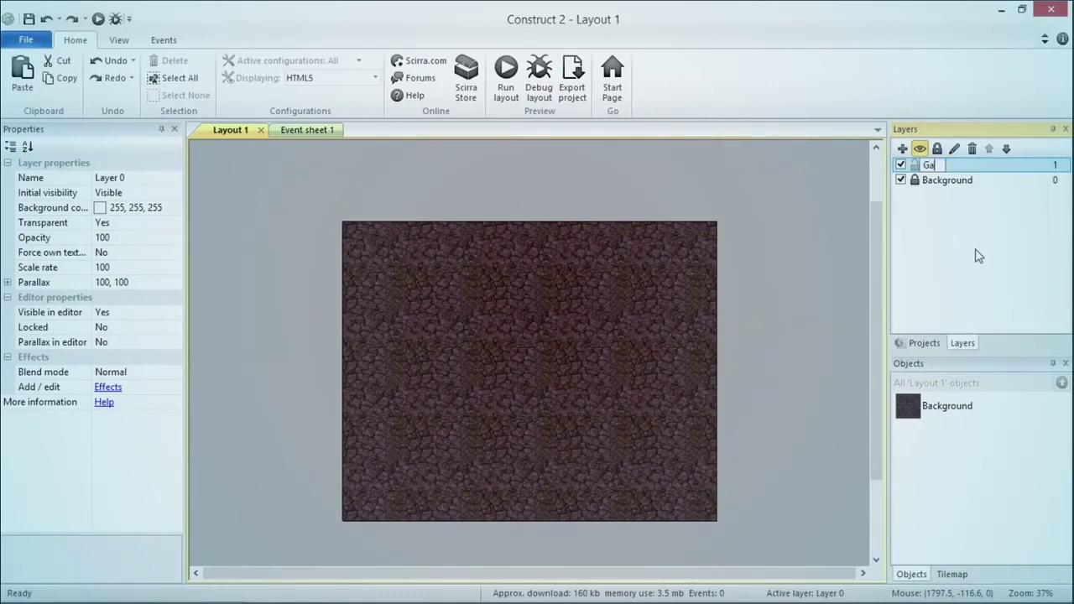
key(Return)
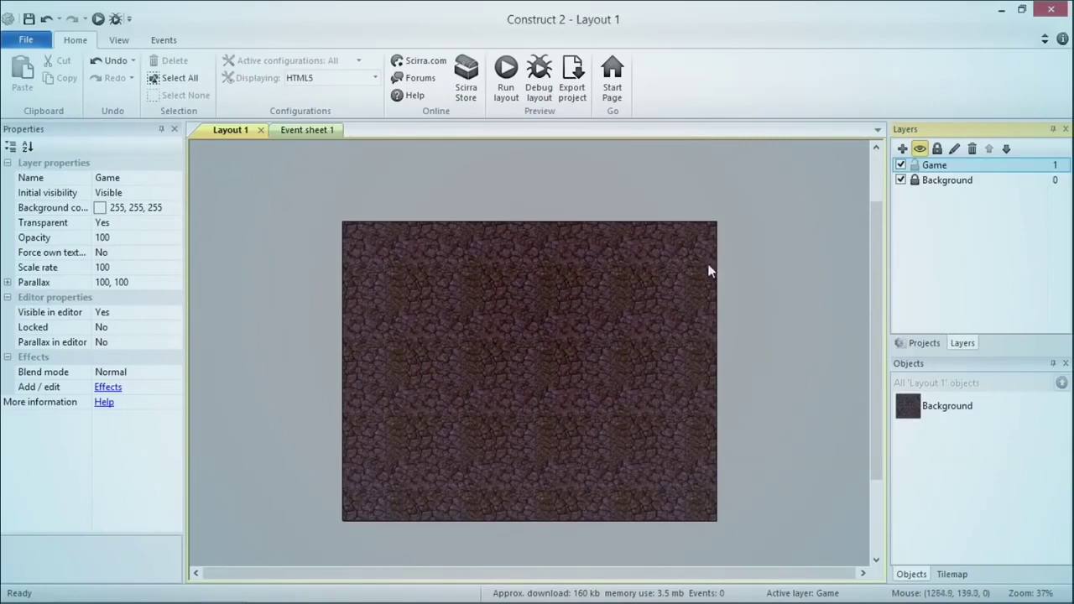
Insert a Sprite named Player and place it on the Game layer at about 496, 120.
click(793, 266)
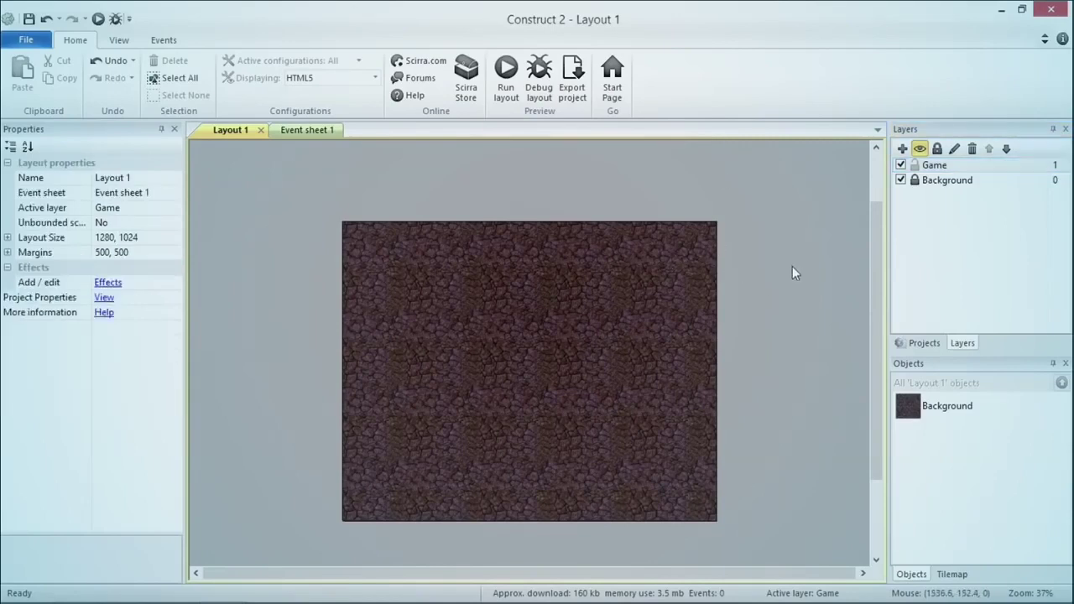
double_click(791, 266)
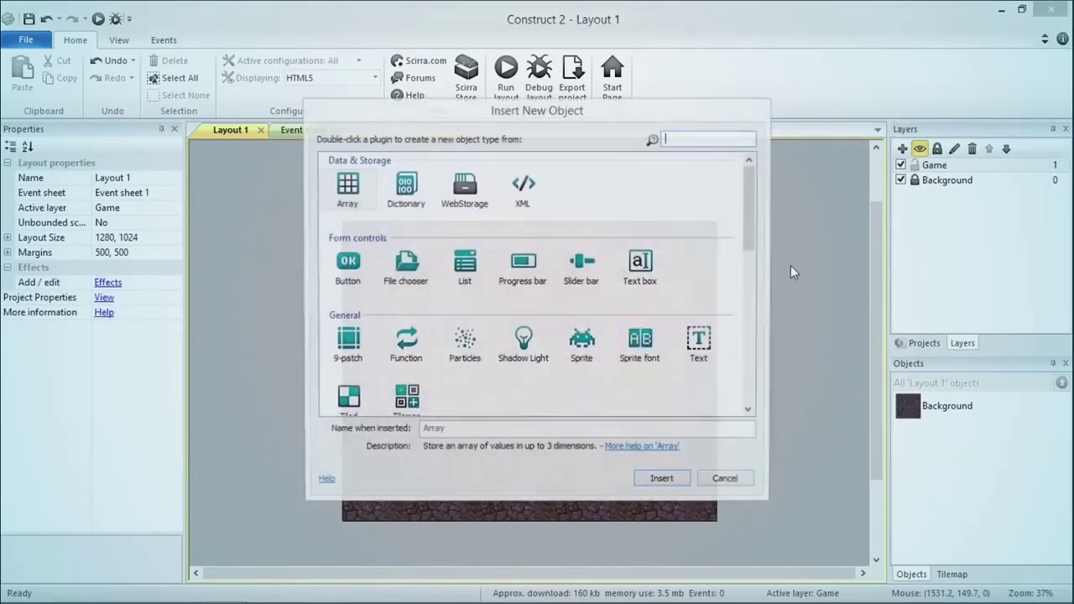
click(581, 353)
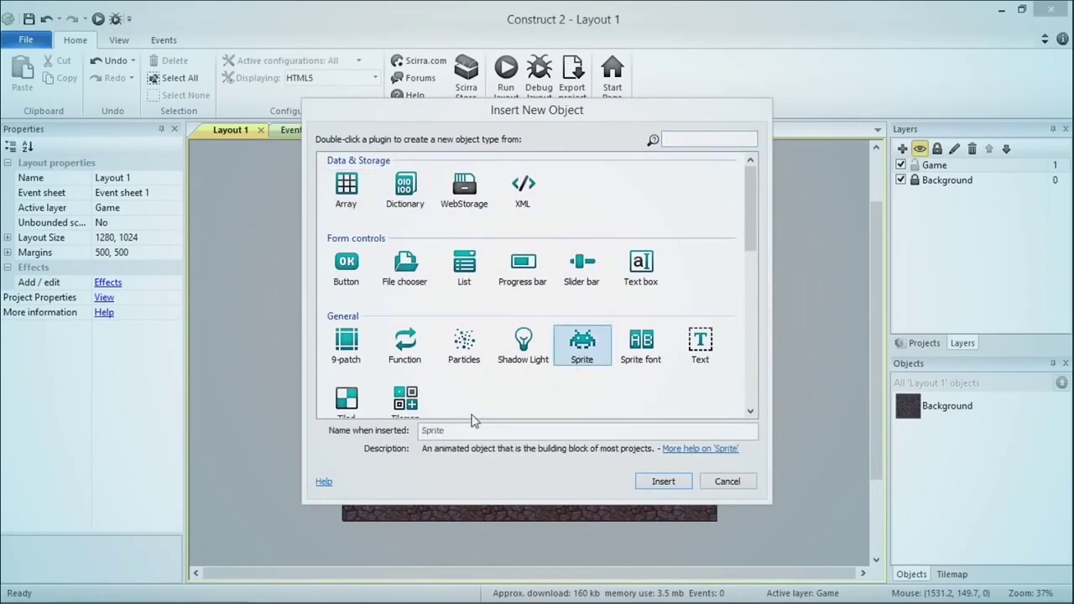
click(463, 430)
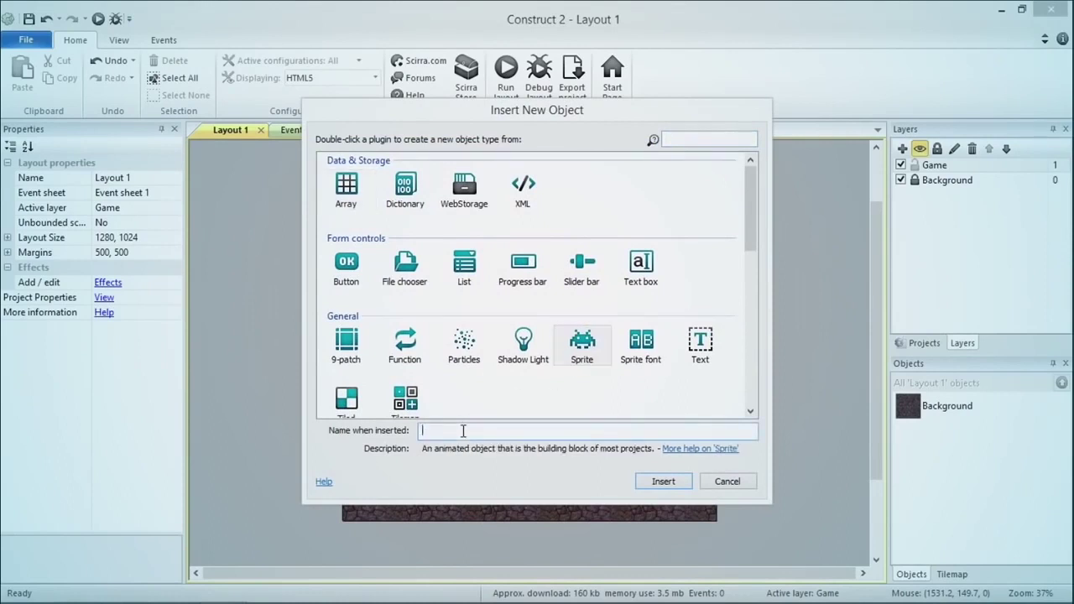
text(Player)
key(Return)
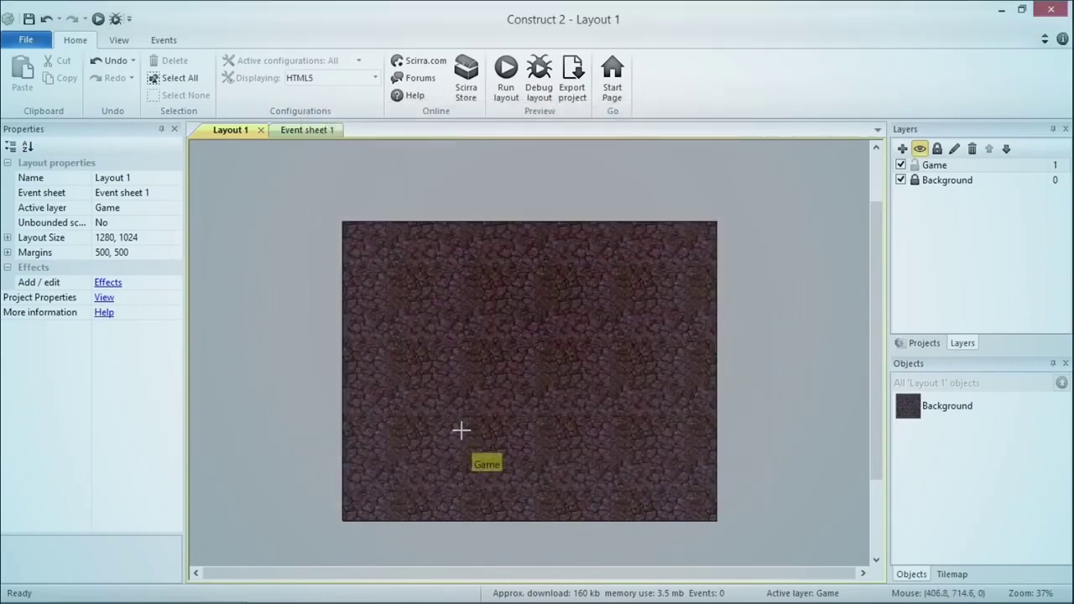
click(488, 269)
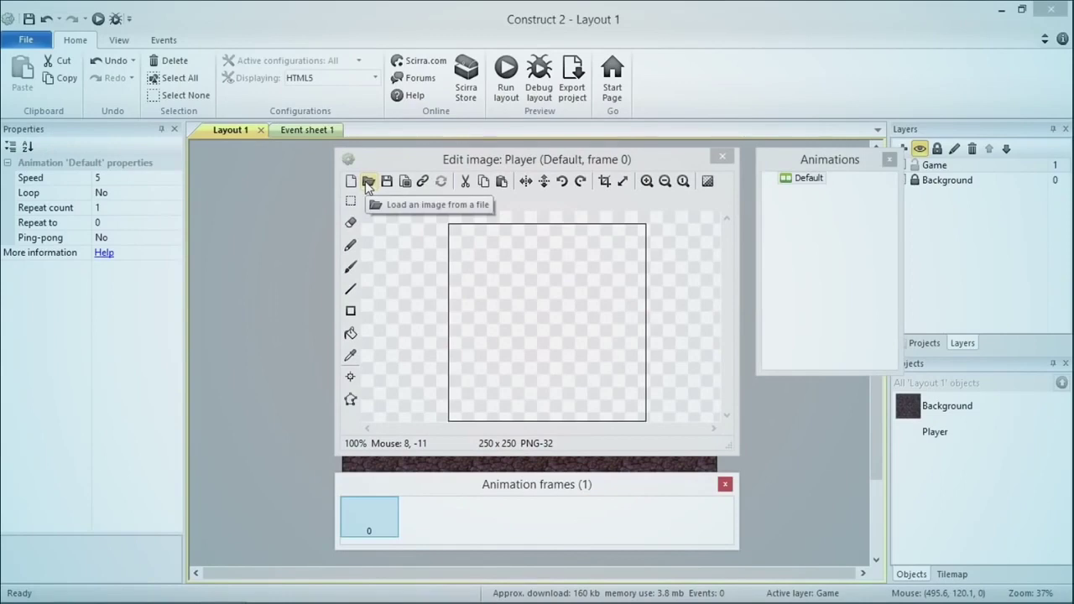
Load player[1] from the Ghost Shooter Images folder as the Player image and move the sprite to about 335, 120.
click(367, 182)
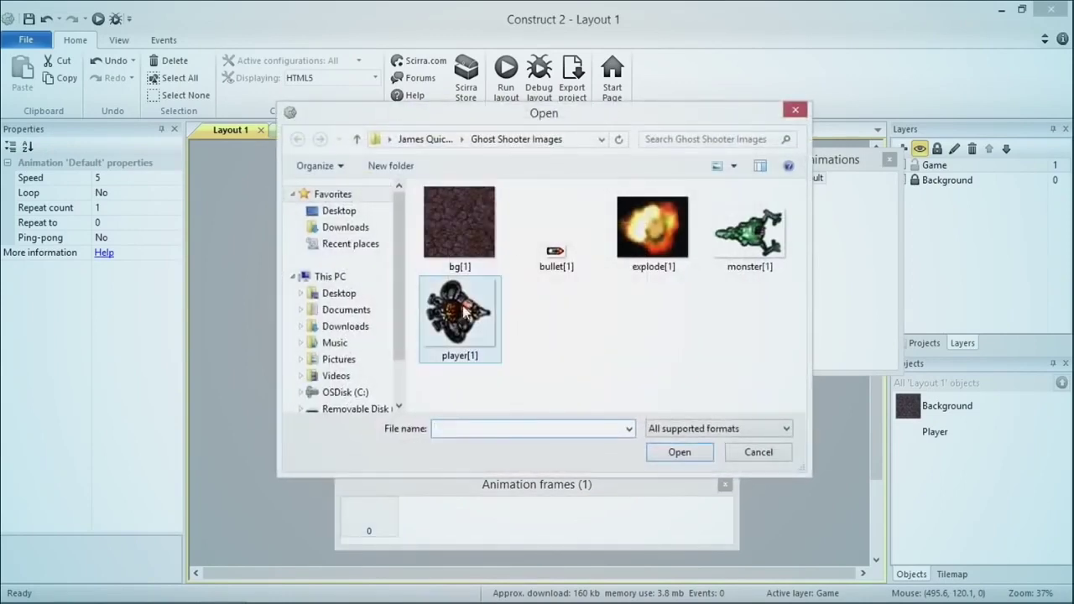
double_click(464, 307)
click(720, 156)
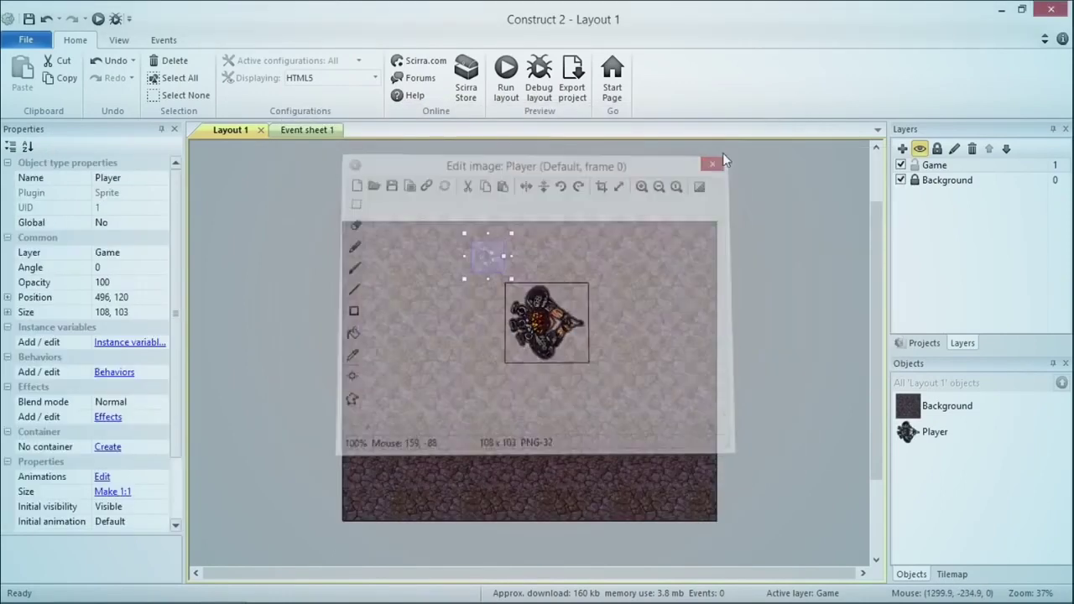
drag(489, 254, 439, 257)
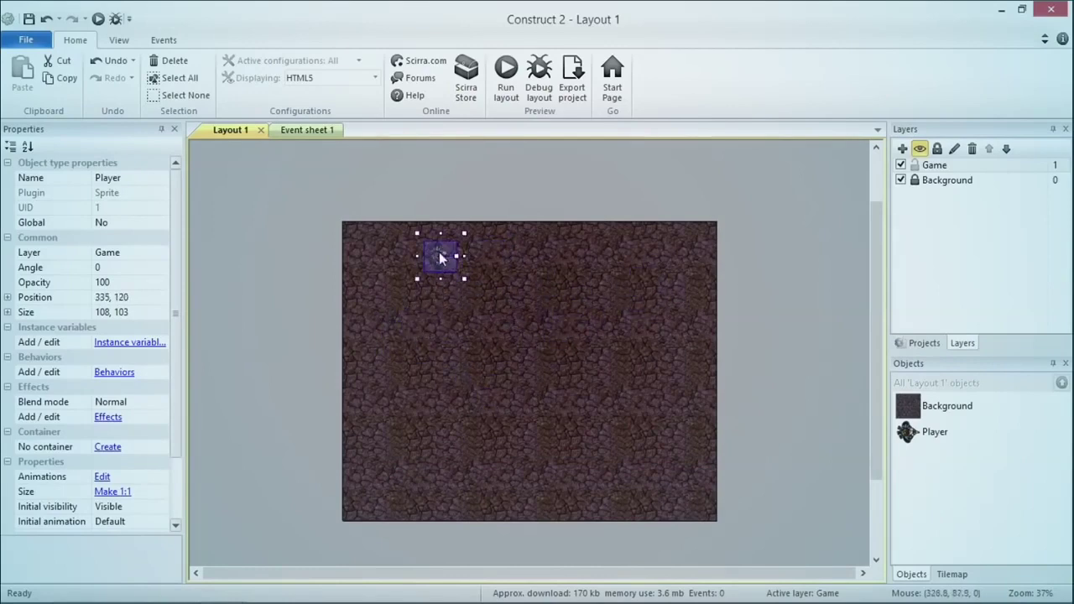
Insert a Sprite named Monster and place it on the Game layer at about 765, 481.
double_click(585, 419)
click(588, 346)
click(508, 429)
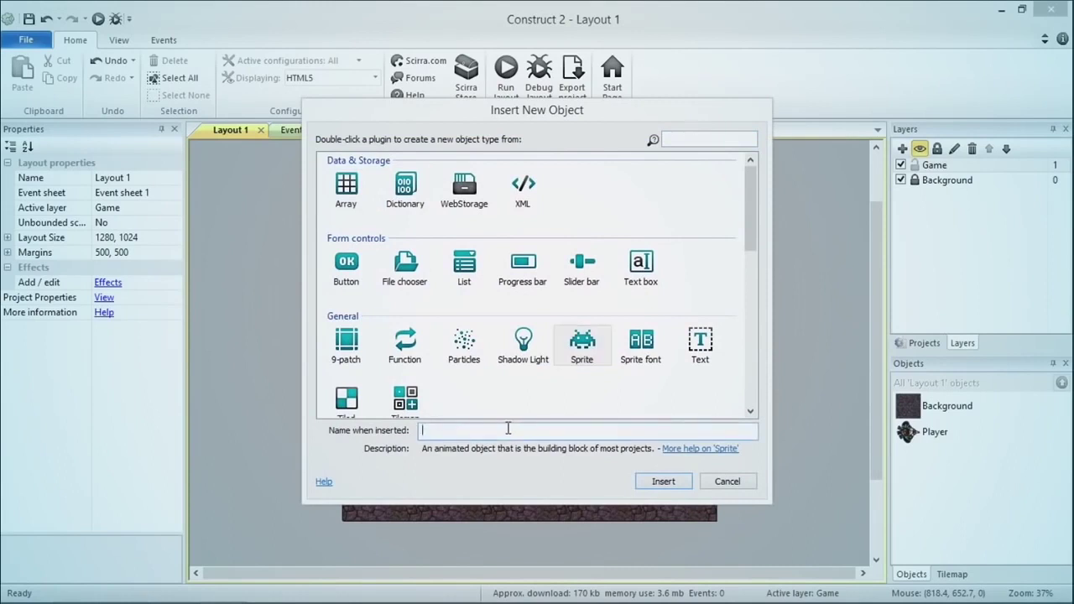
text(Monster)
key(Return)
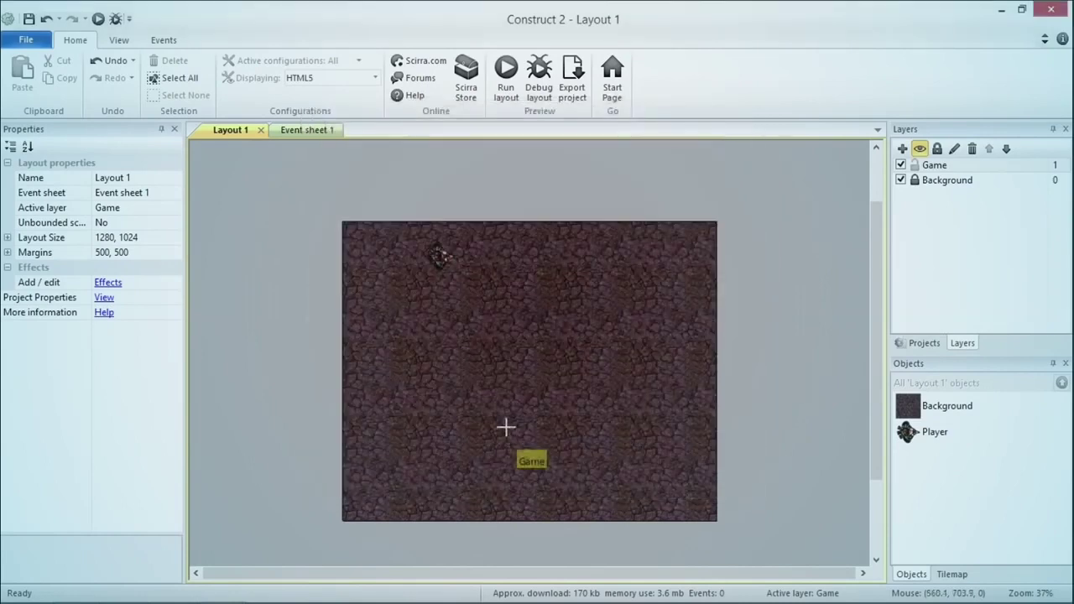
click(567, 363)
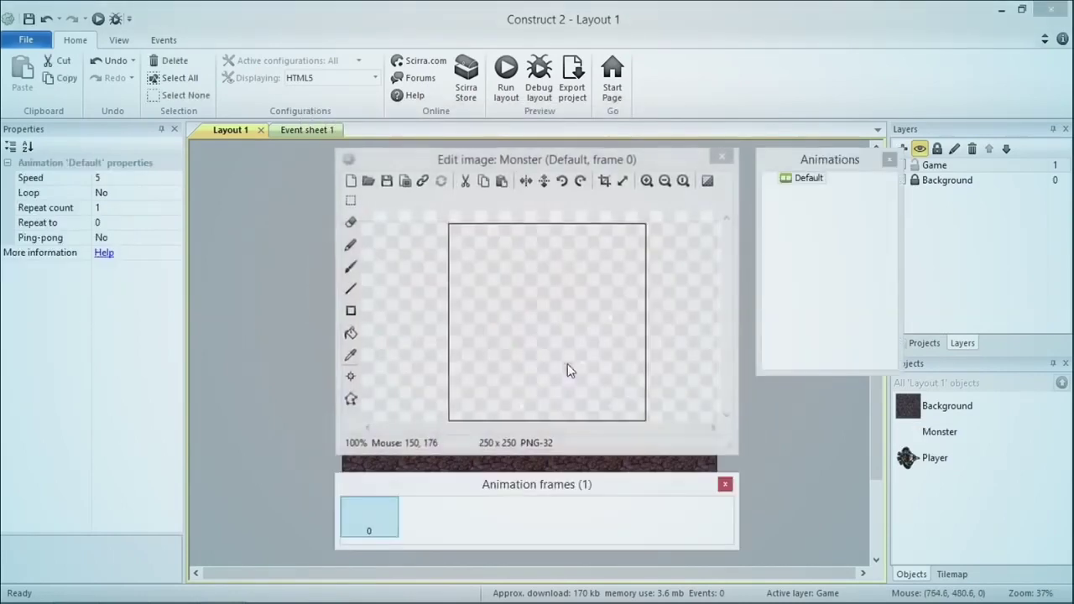
Load monster[1] from the Ghost Shooter Images folder as the Monster image and close the image editor.
click(367, 182)
click(749, 225)
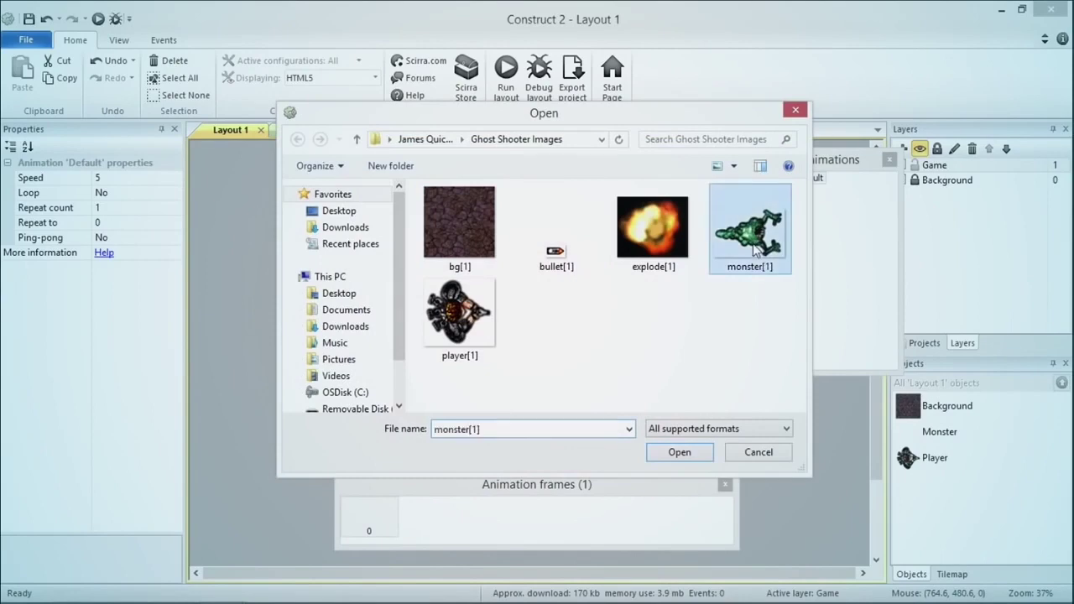
click(680, 453)
key(Escape)
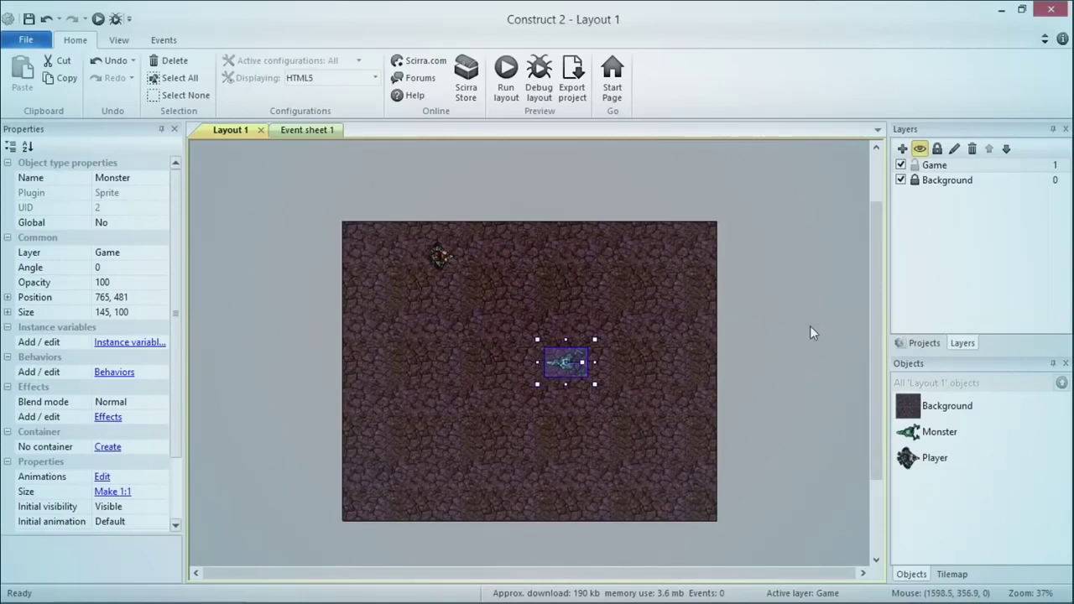
Insert a Sprite named bullet and place it on the Game layer at about 1208, 136.
double_click(810, 325)
click(579, 348)
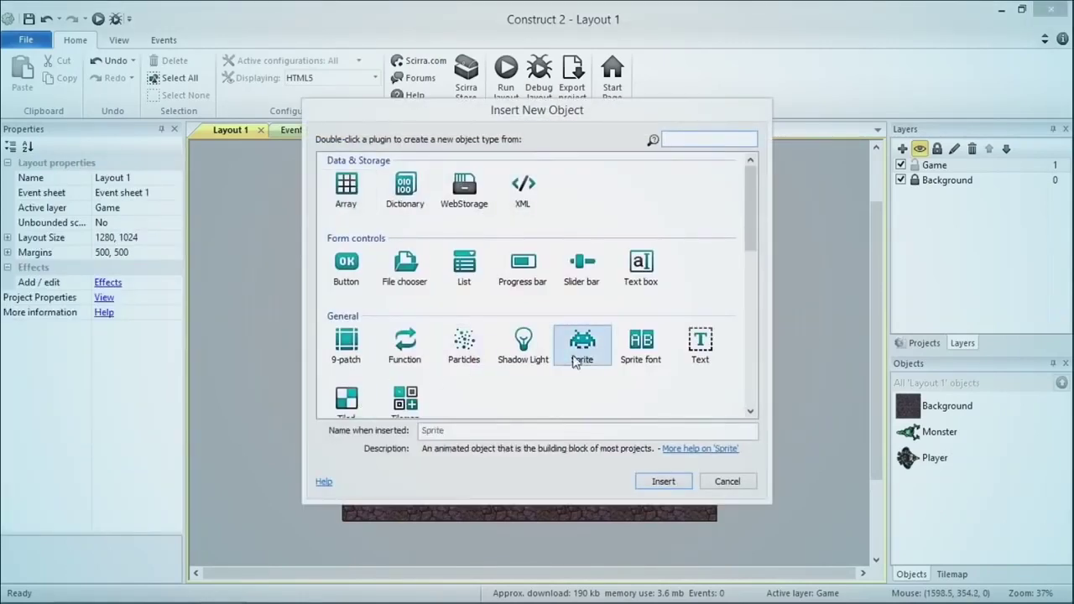
double_click(469, 431)
key(BackSpace)
text(bullet)
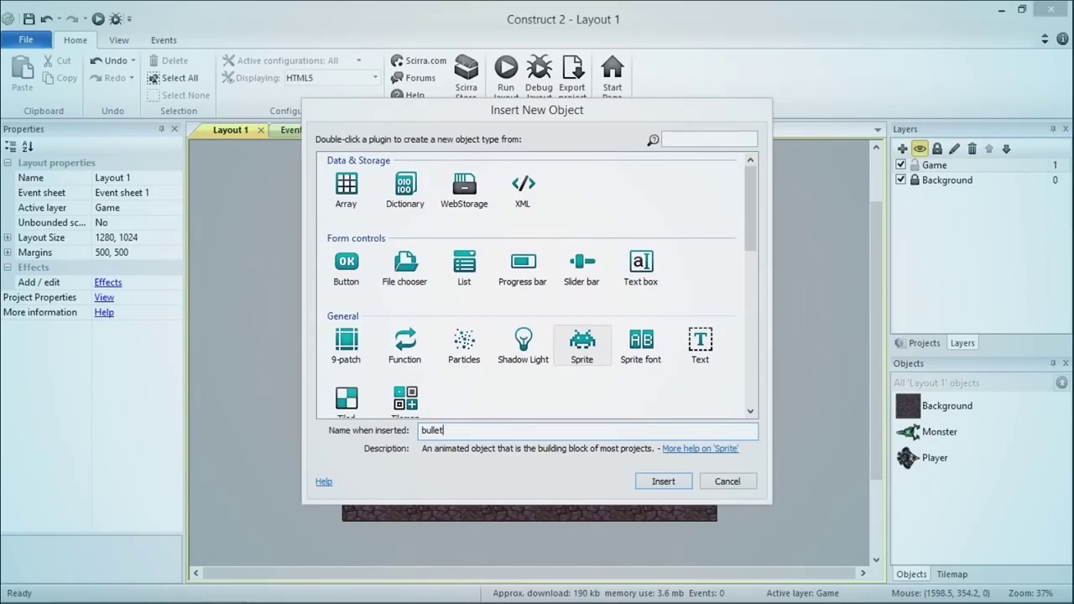
key(Return)
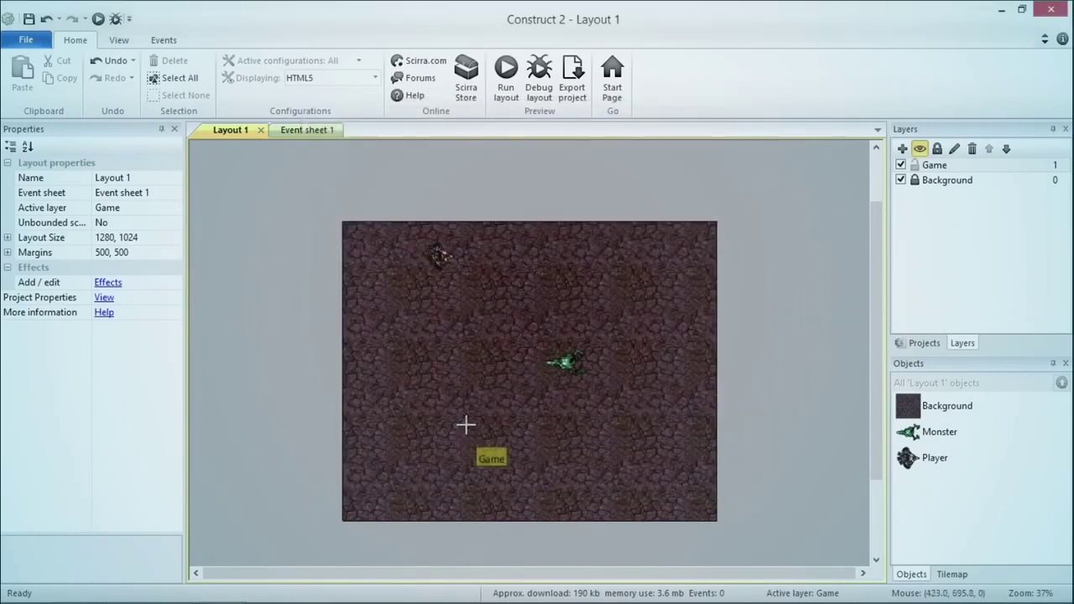
click(695, 263)
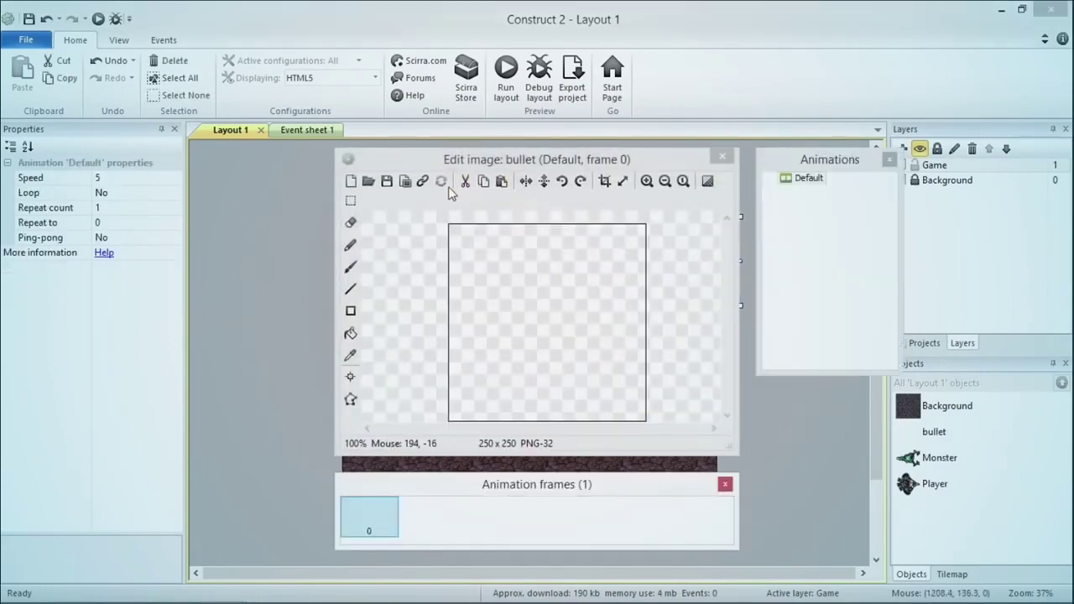
Load bullet[1] as the bullet sprite's image and move the sprite outside the layout to about 1609, 31.
click(366, 182)
click(561, 250)
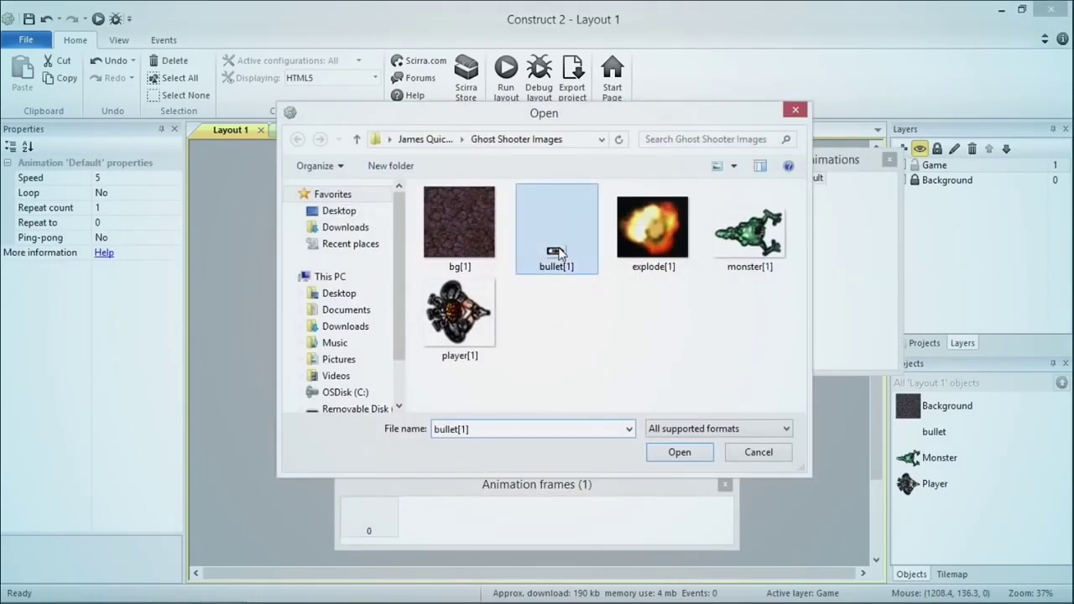
click(684, 457)
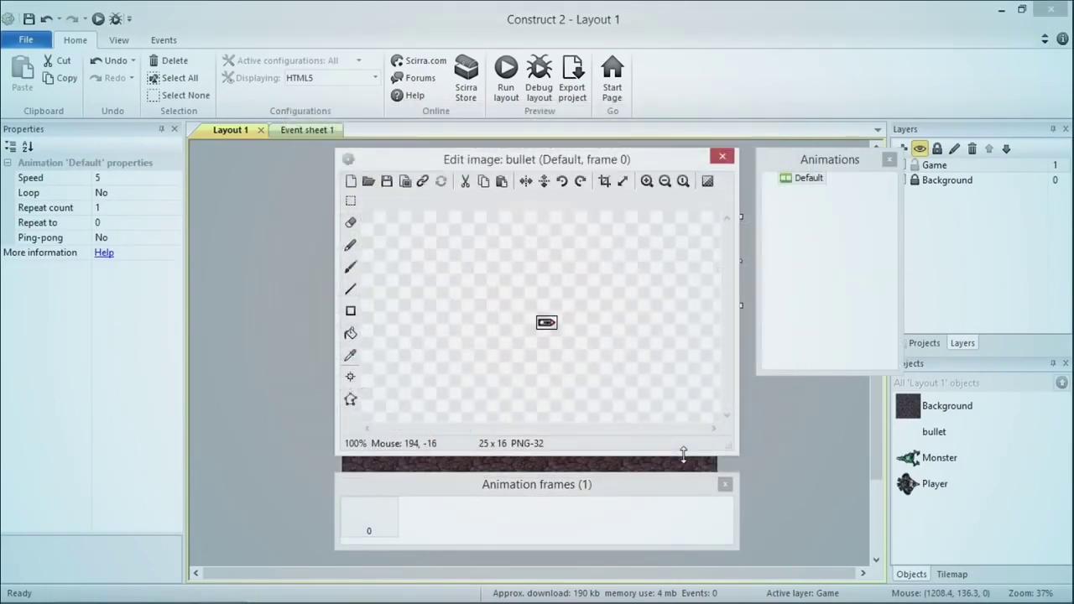
click(722, 156)
key(Delete)
drag(695, 255, 807, 242)
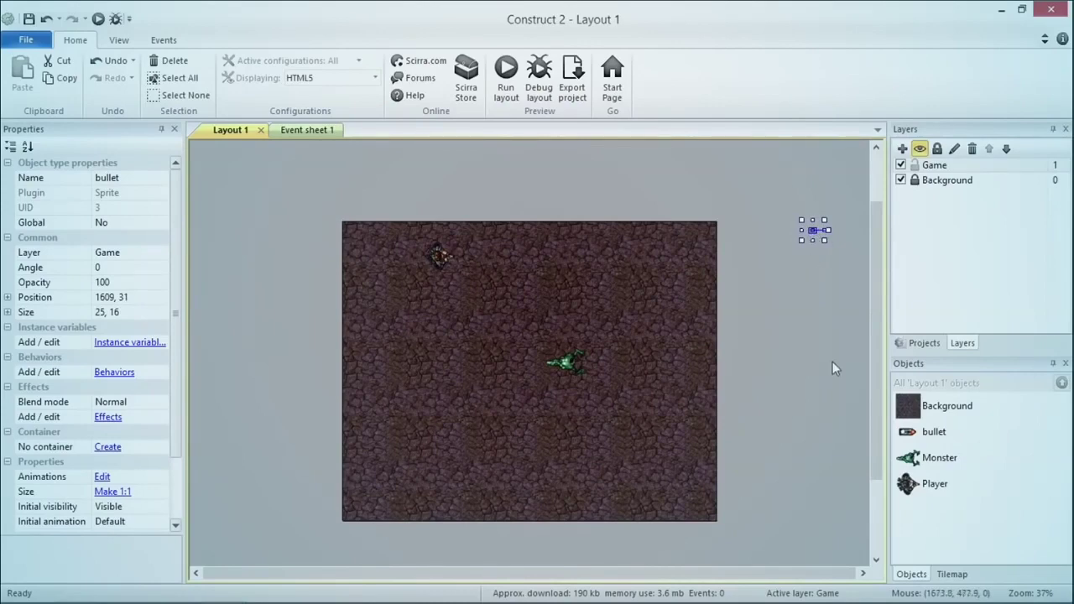
Insert a Sprite named Explosion and place it outside the layout at about 1526, 238.
click(811, 342)
double_click(810, 342)
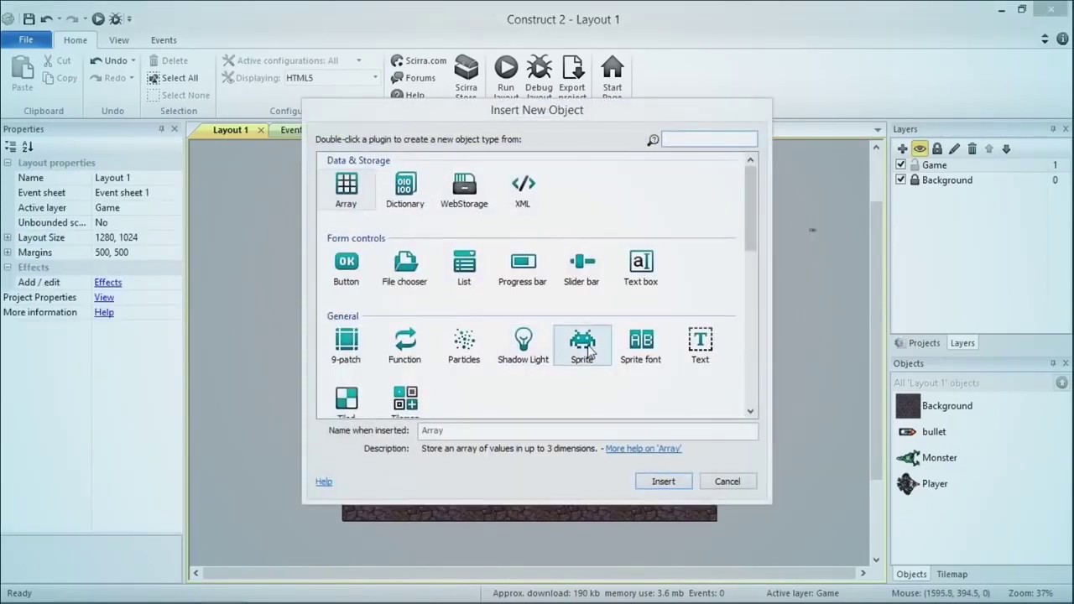
click(579, 344)
click(482, 430)
text(Explosion)
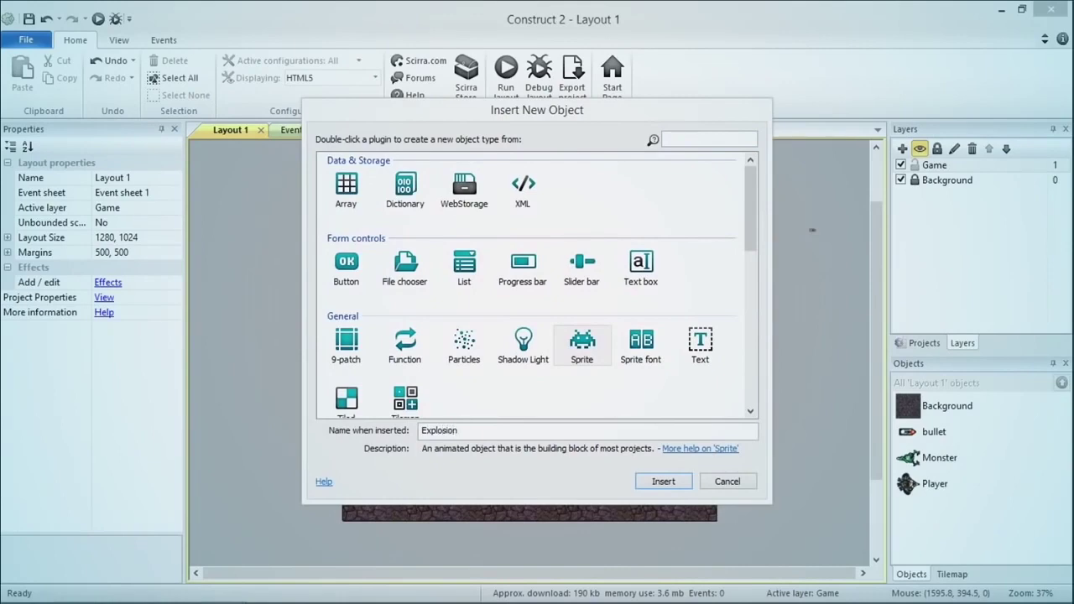
key(Return)
click(789, 291)
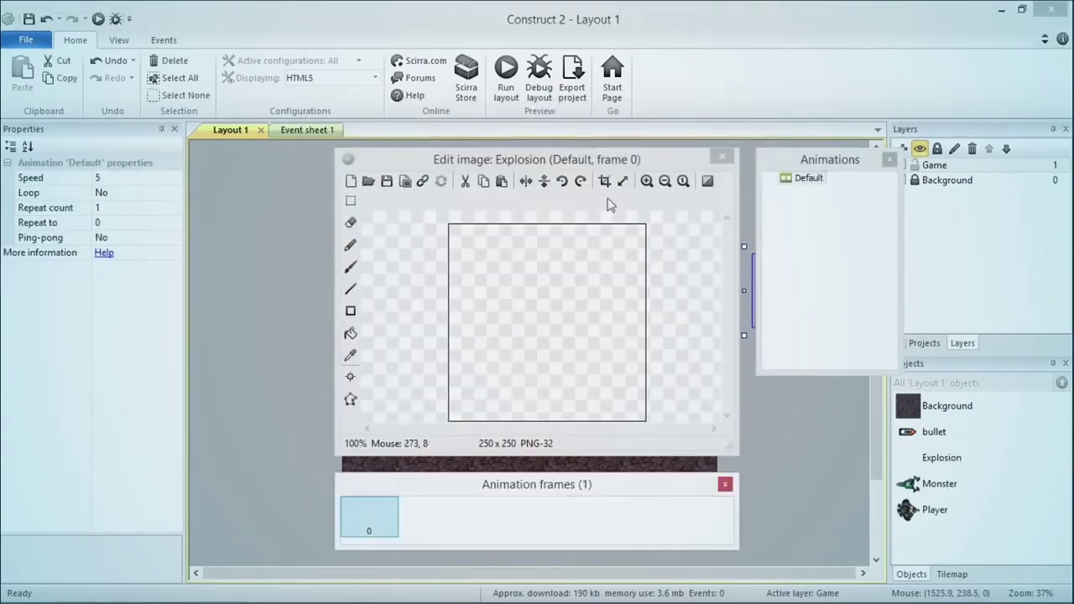
Load explode[1] from the Ghost Shooter Images folder as the Explosion image and close the image editor.
click(368, 181)
click(644, 228)
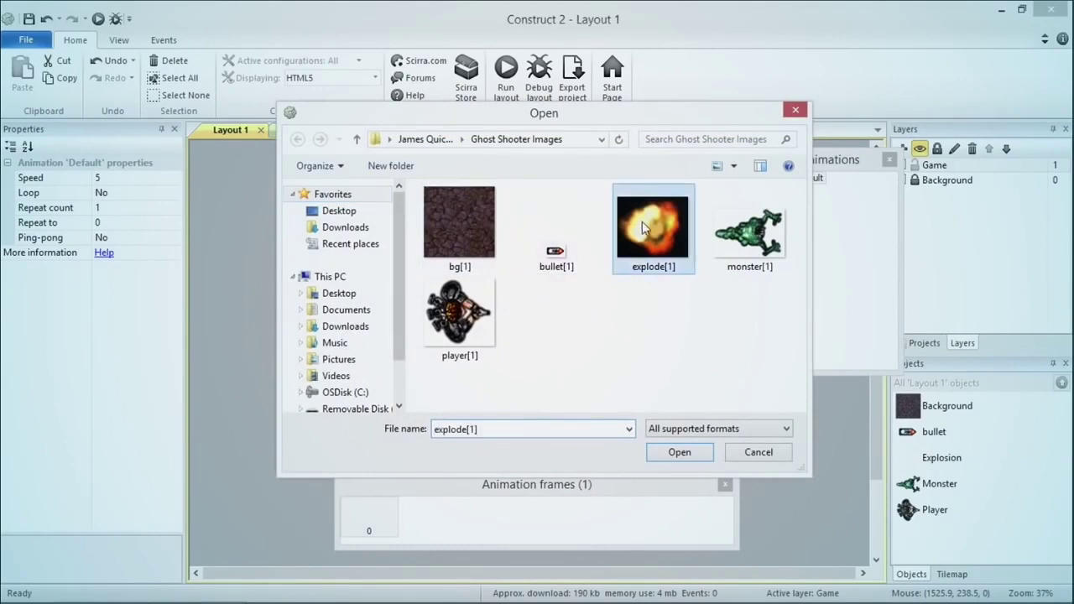
click(702, 453)
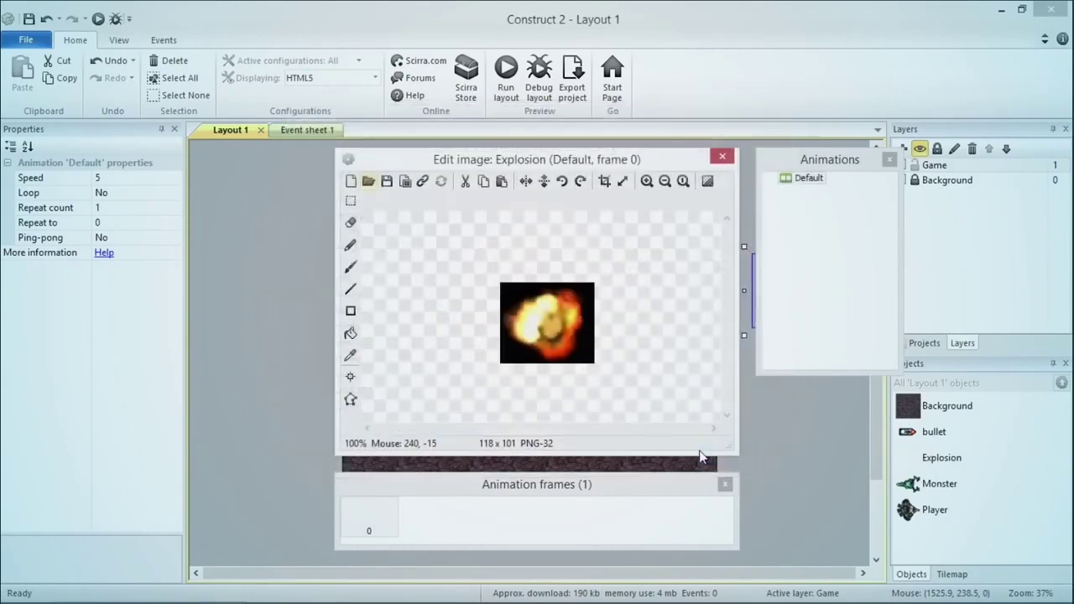
click(721, 158)
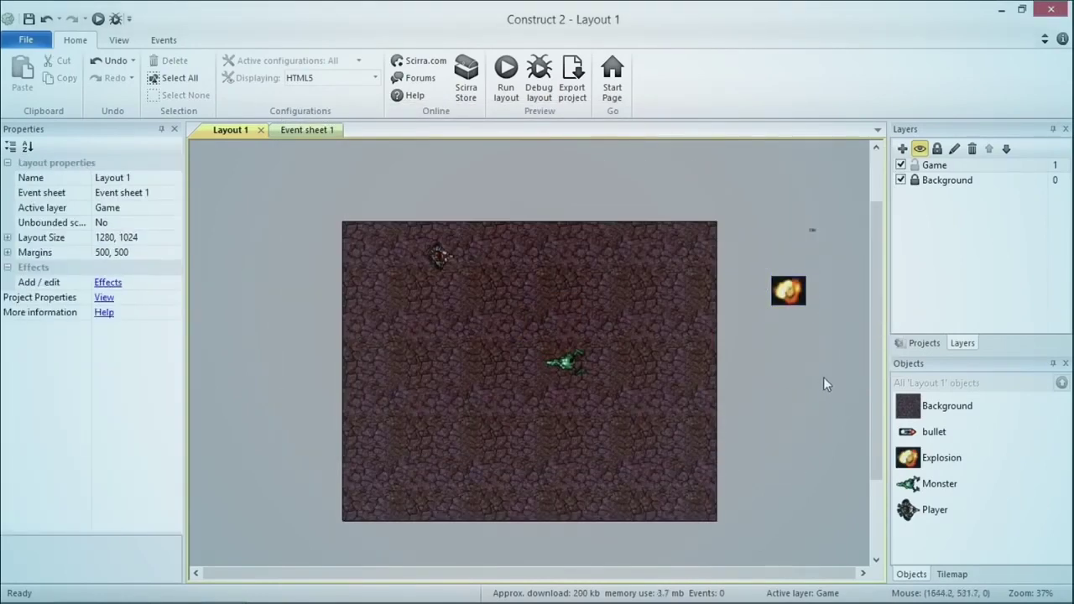
Switch to the PowerPoint slide show and advance to the Adding Behaviors slide.
key(alt+Tab)
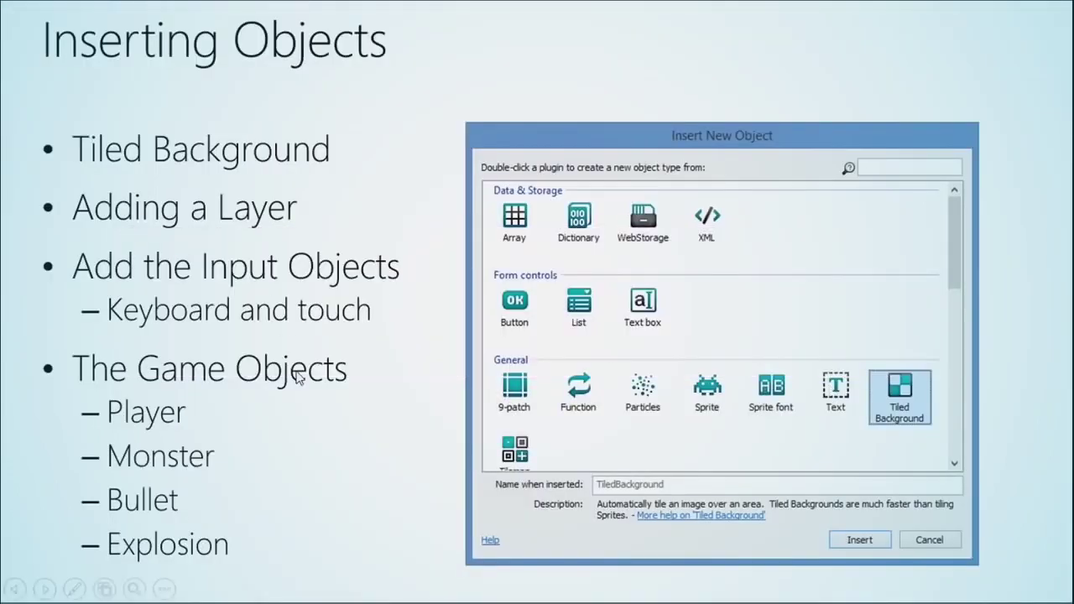
click(296, 374)
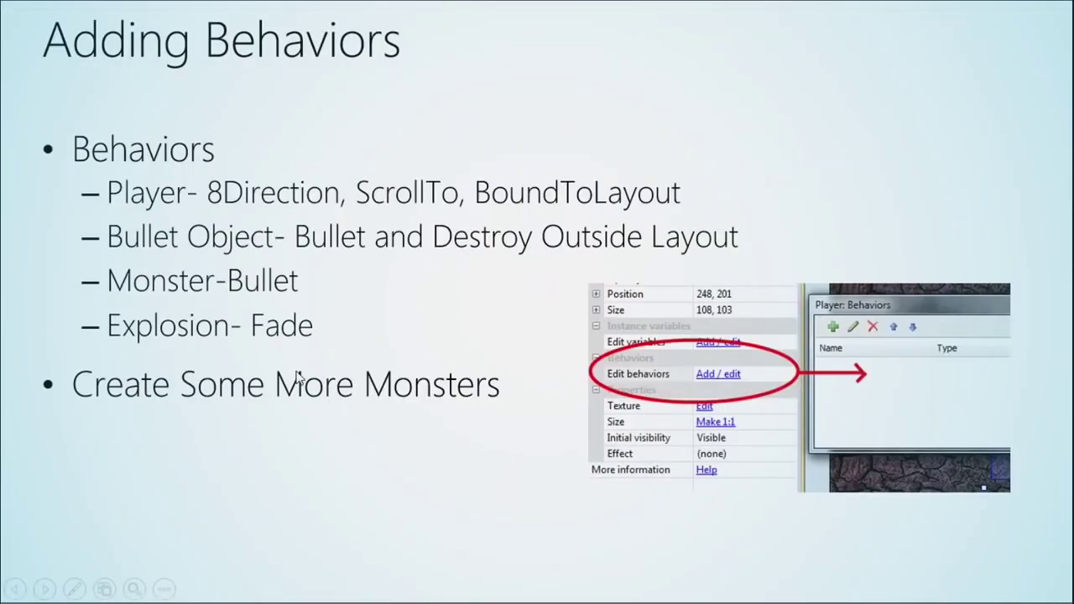
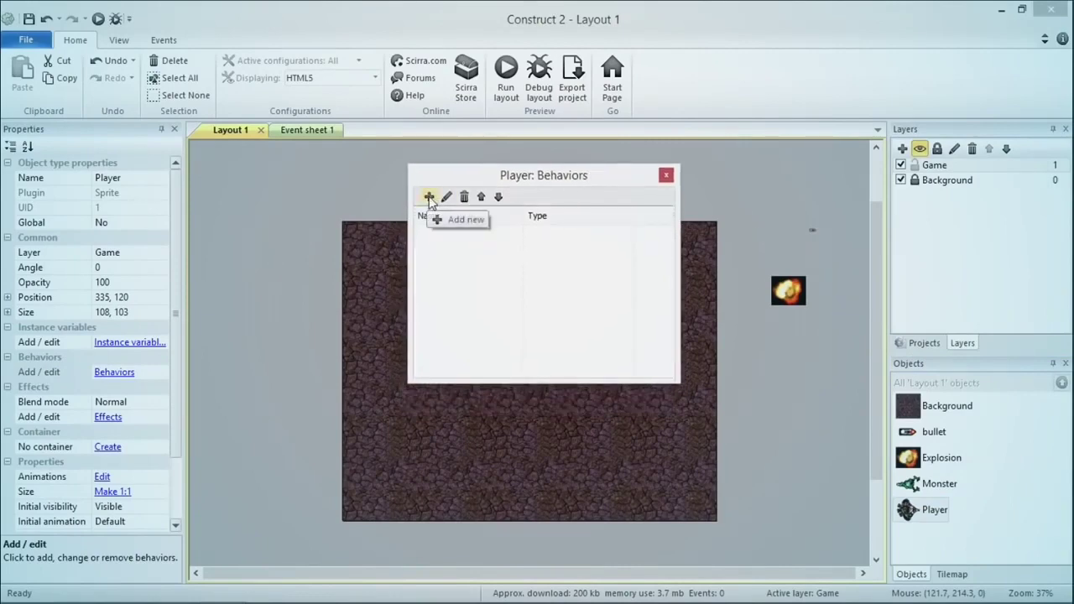
Add the 8 Direction movement behavior to the Player sprite.
click(428, 198)
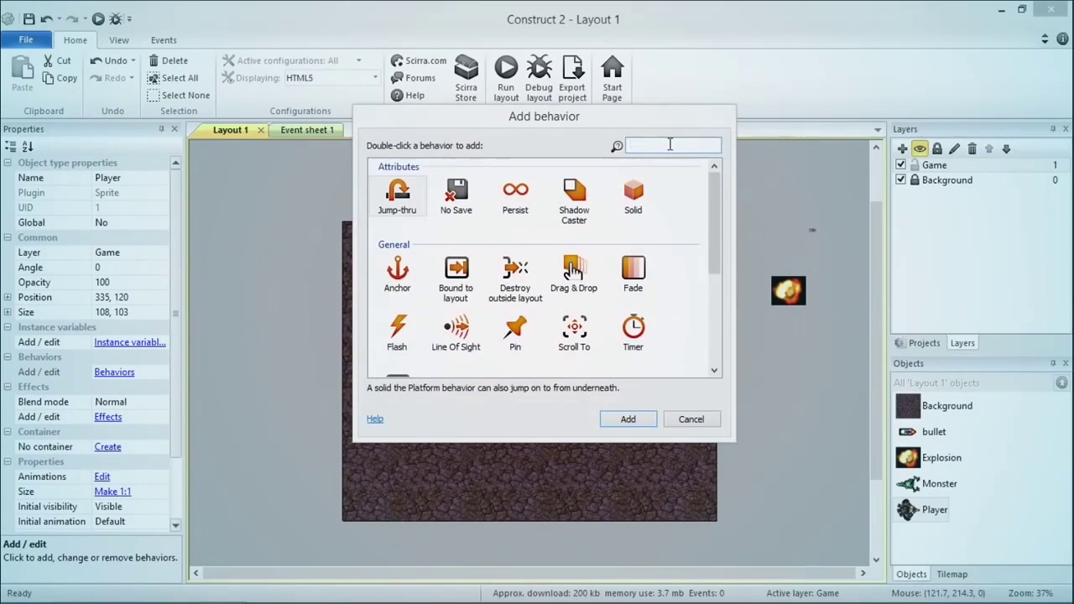
text(8d)
key(BackSpace)
text(dire)
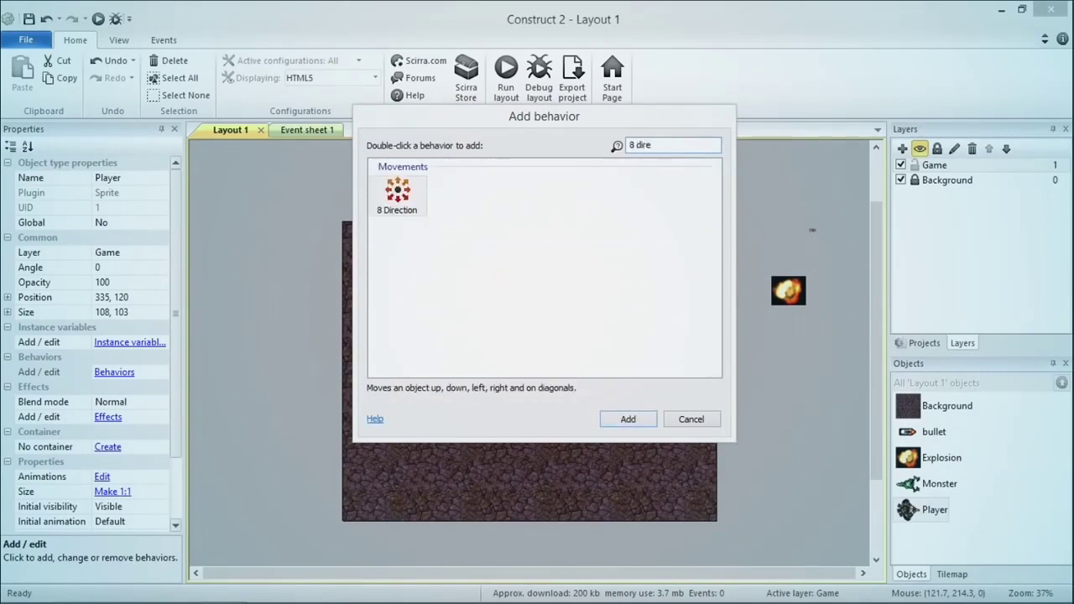
key(Return)
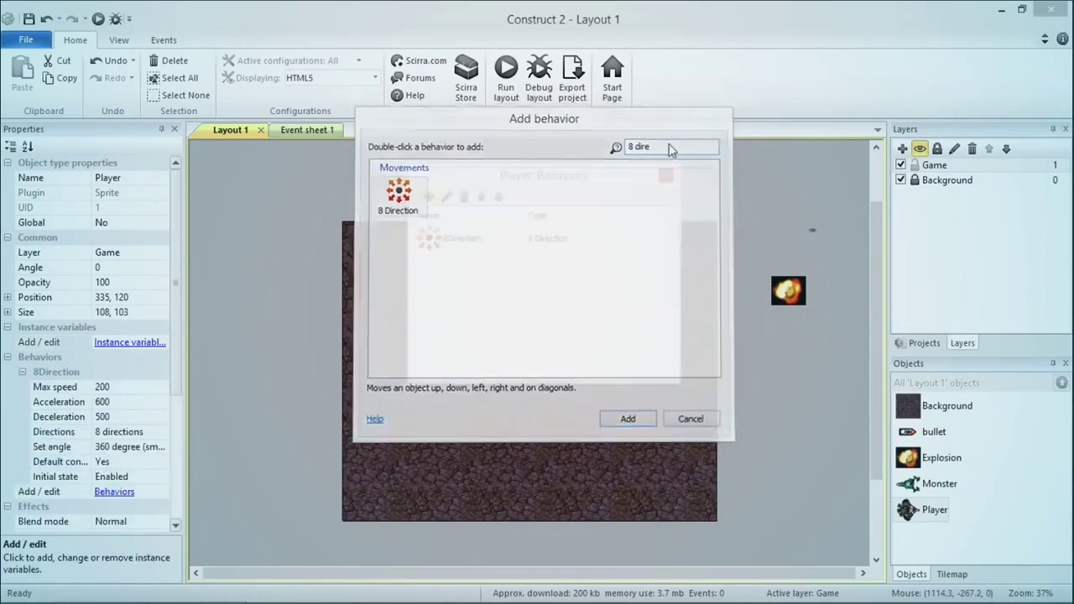
Add the Scroll To and Bound to layout behaviors to the Player sprite and close its behaviors dialog.
click(428, 198)
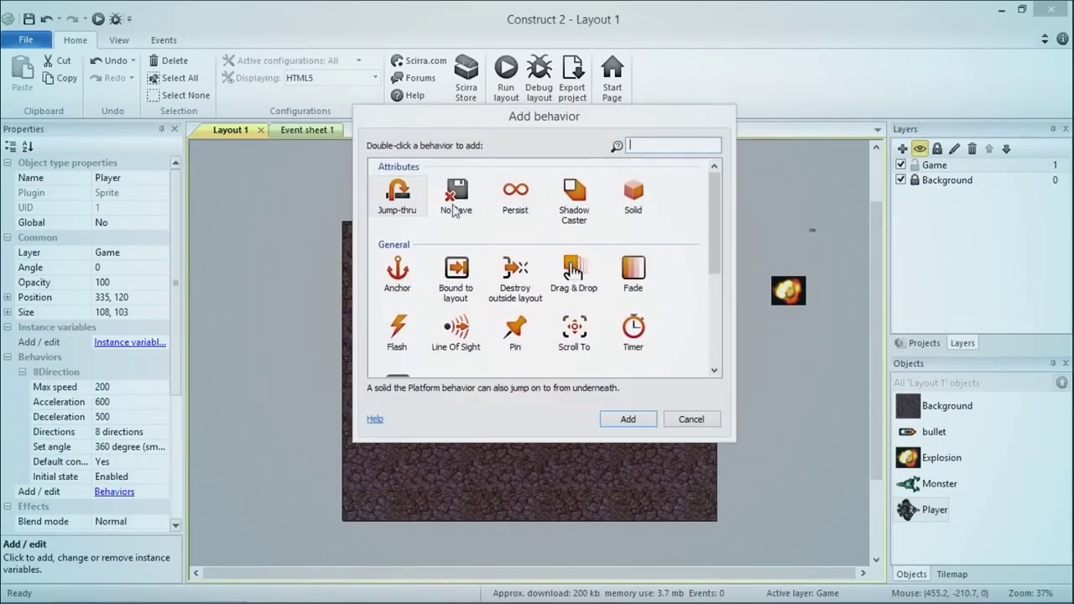
text(scrol)
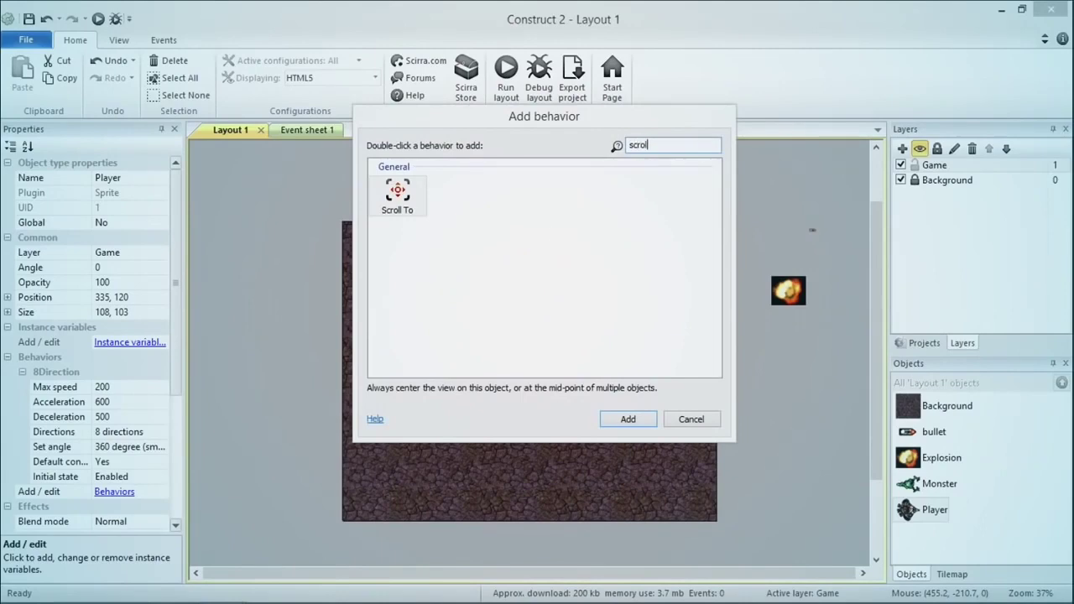
key(Return)
click(428, 197)
text(bound to )
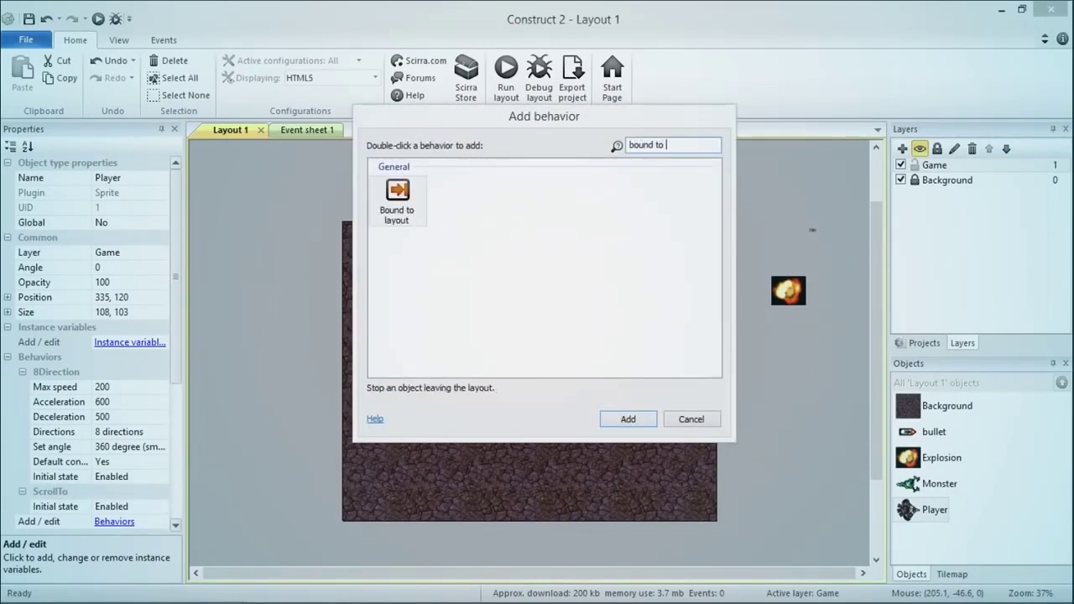
text(la)
key(Return)
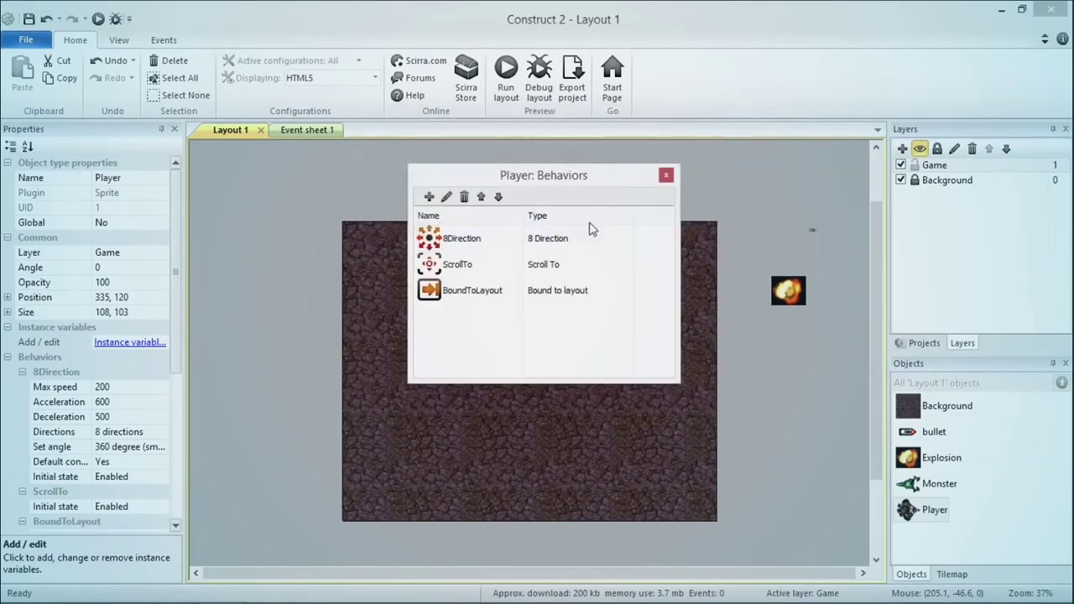
click(666, 178)
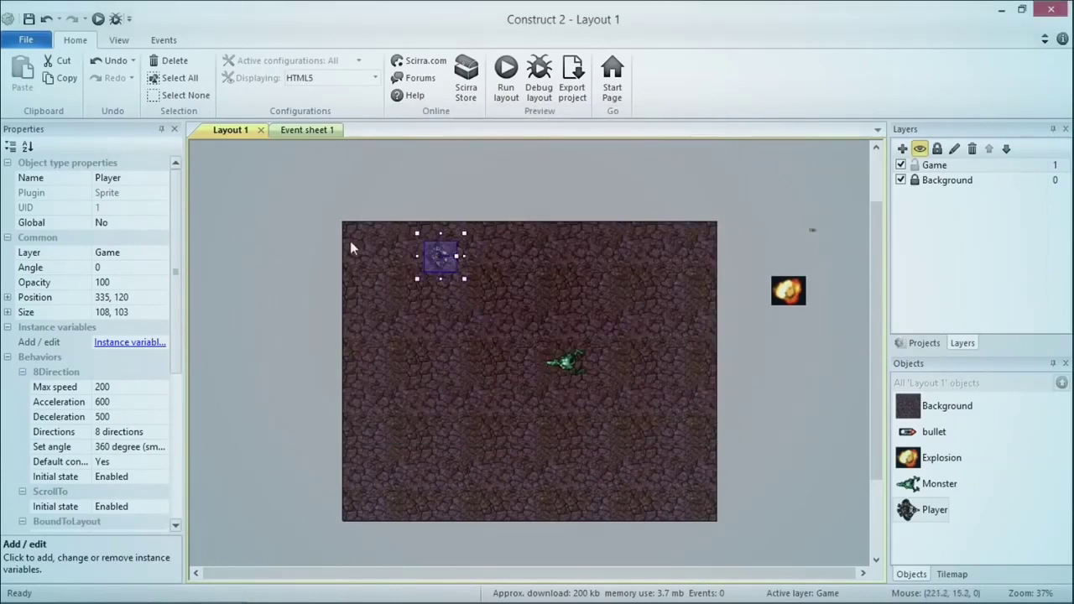
scroll(168, 382, down, 2)
scroll(169, 382, down, 2)
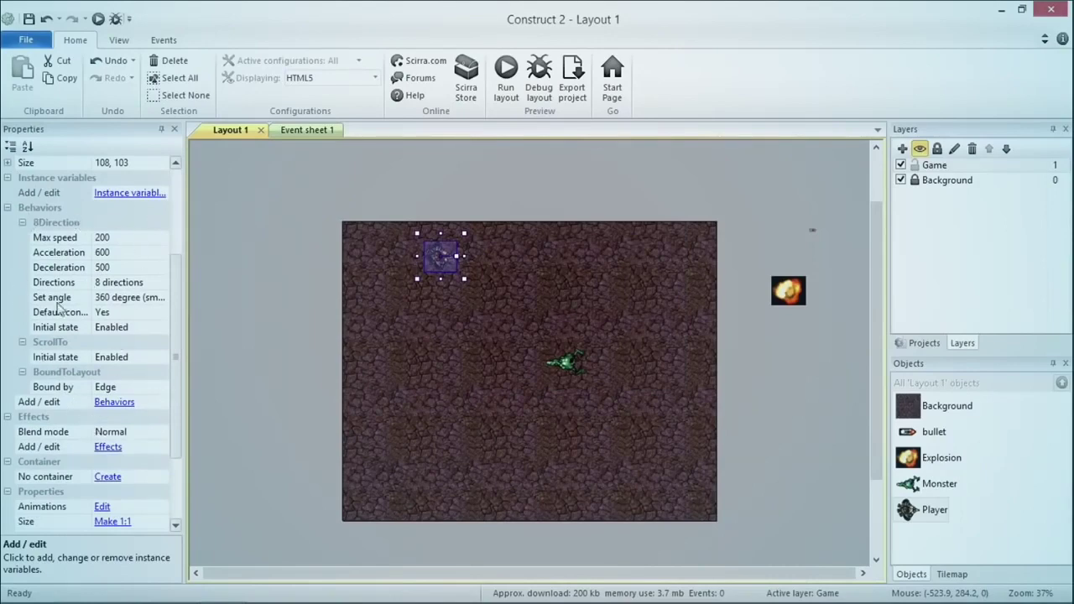
Add the Bullet movement behavior to the Monster sprite and close its behaviors dialog.
click(564, 369)
right_click(940, 483)
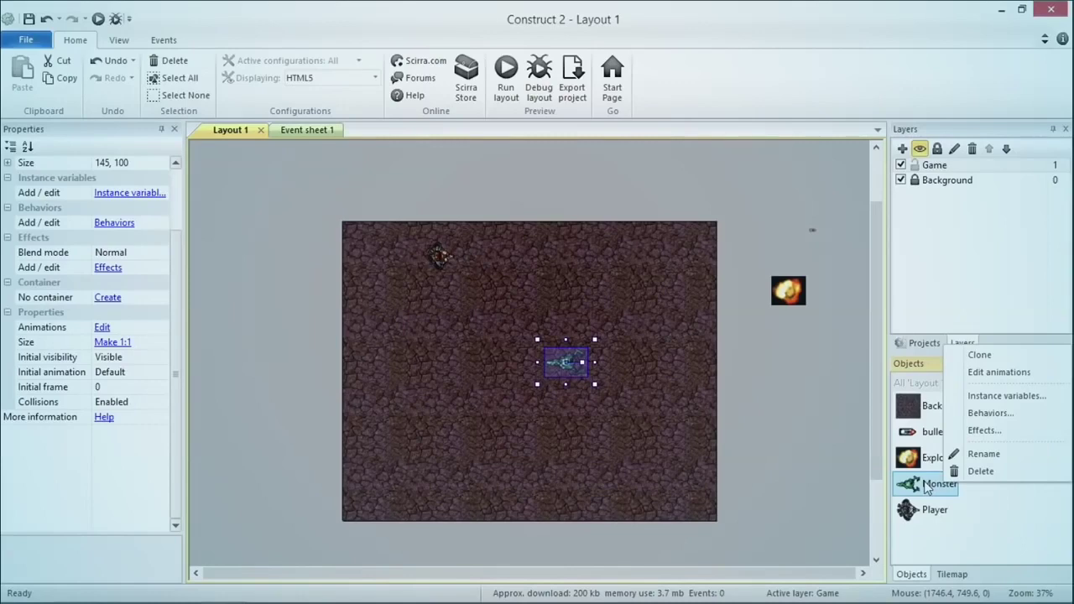
click(1001, 416)
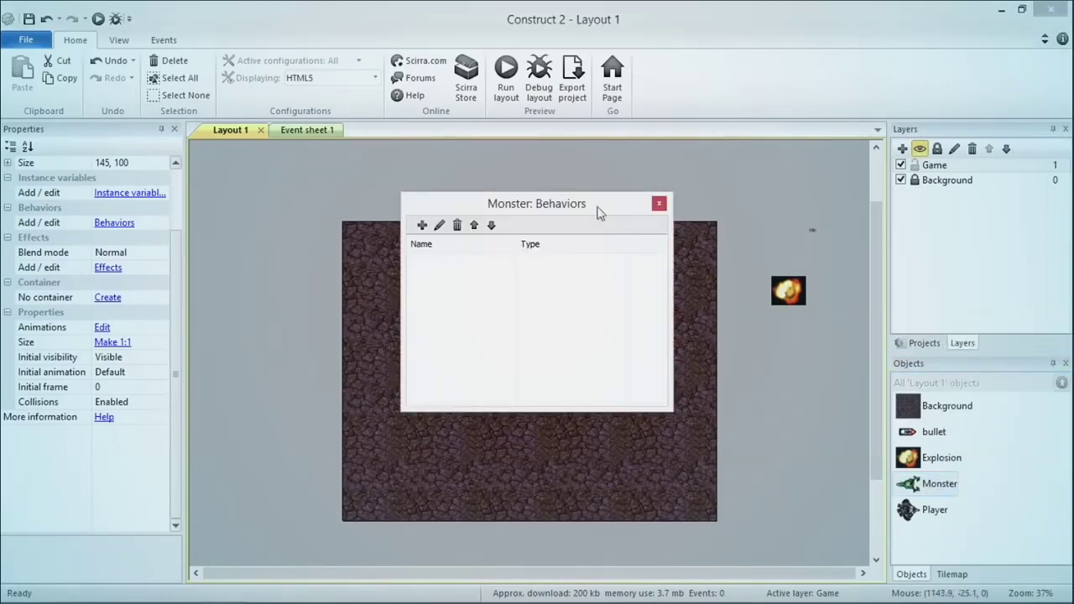
click(422, 225)
text(bul)
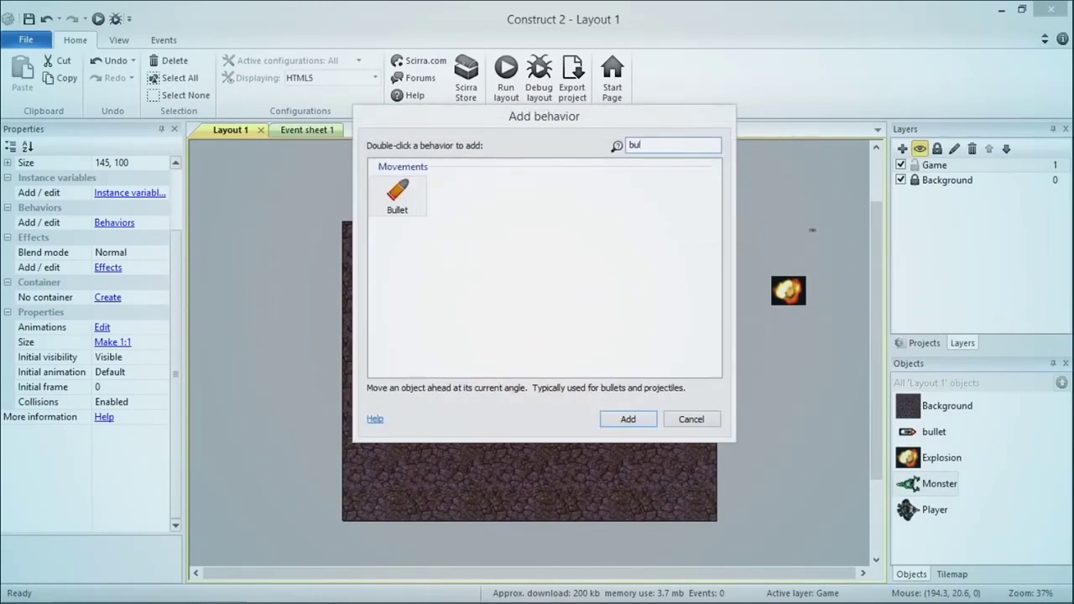
double_click(397, 194)
key(Escape)
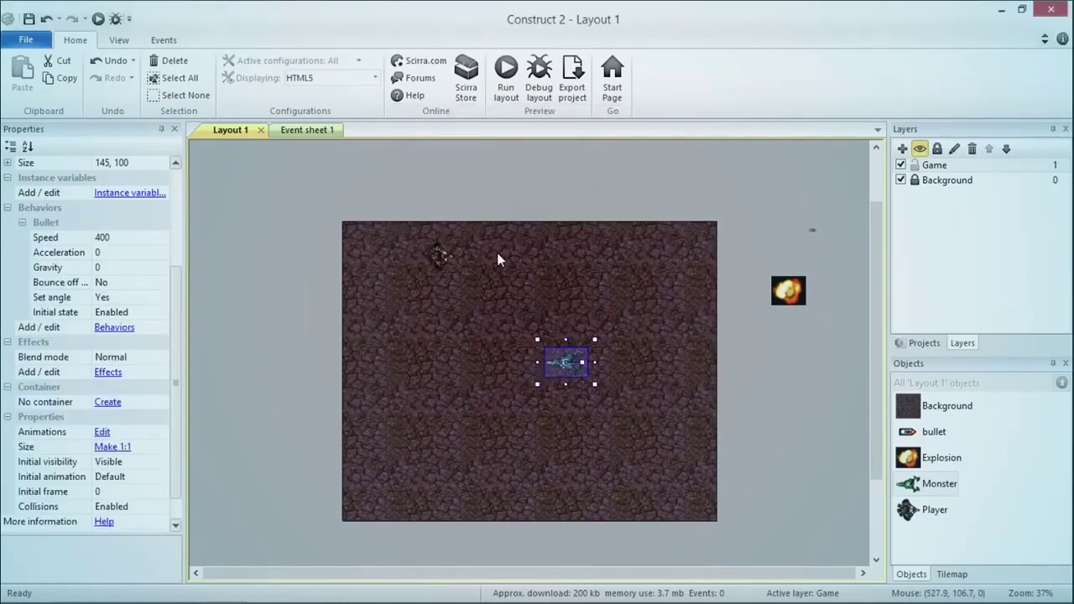
Add the Fade behavior to the Explosion sprite and close its behaviors dialog.
right_click(928, 457)
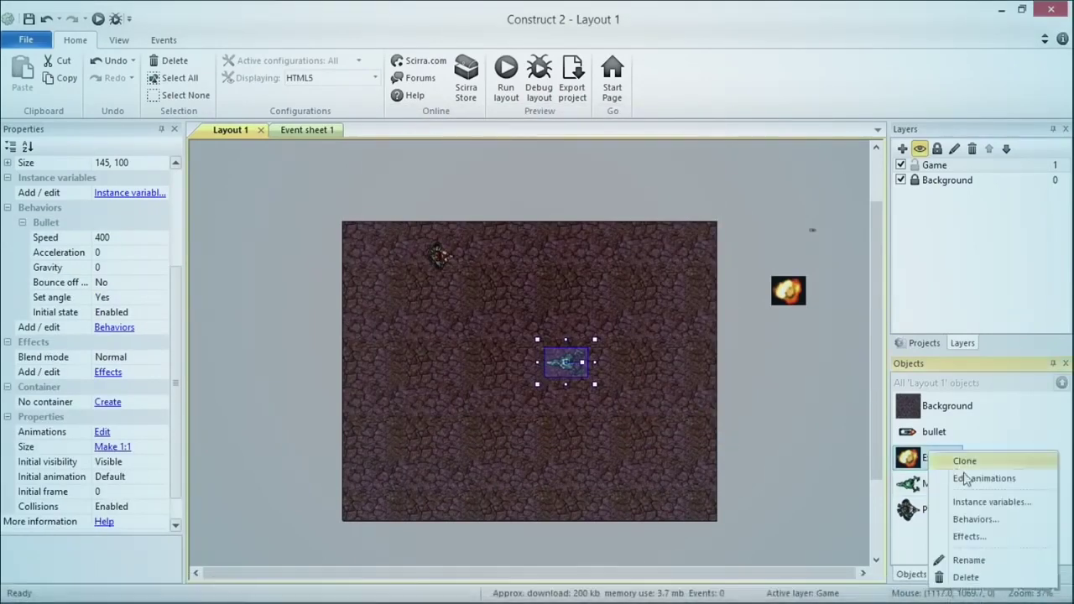
click(975, 519)
click(422, 223)
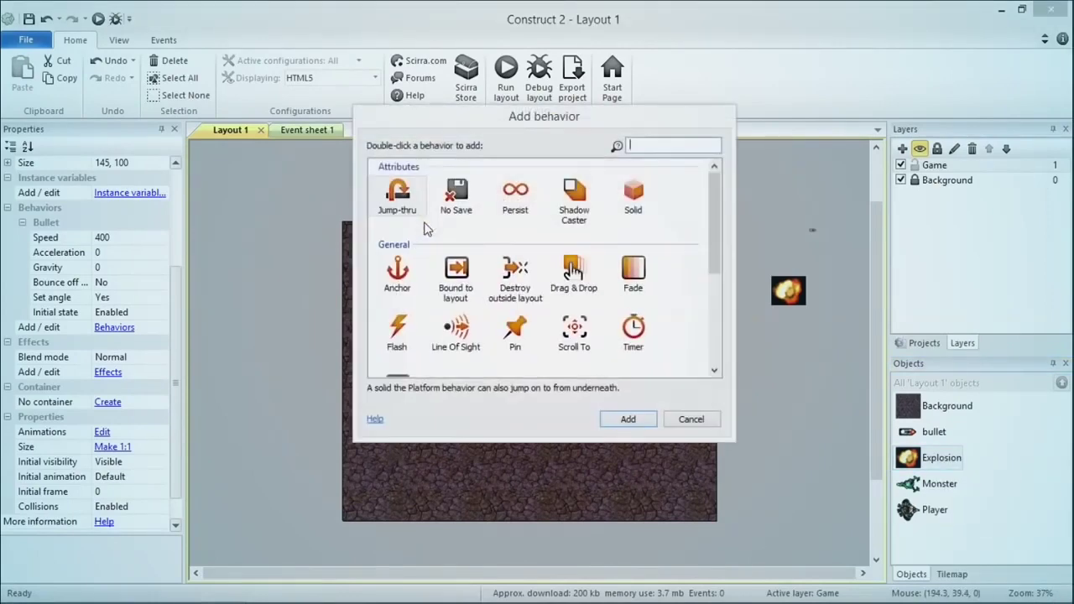
text(fade)
key(Return)
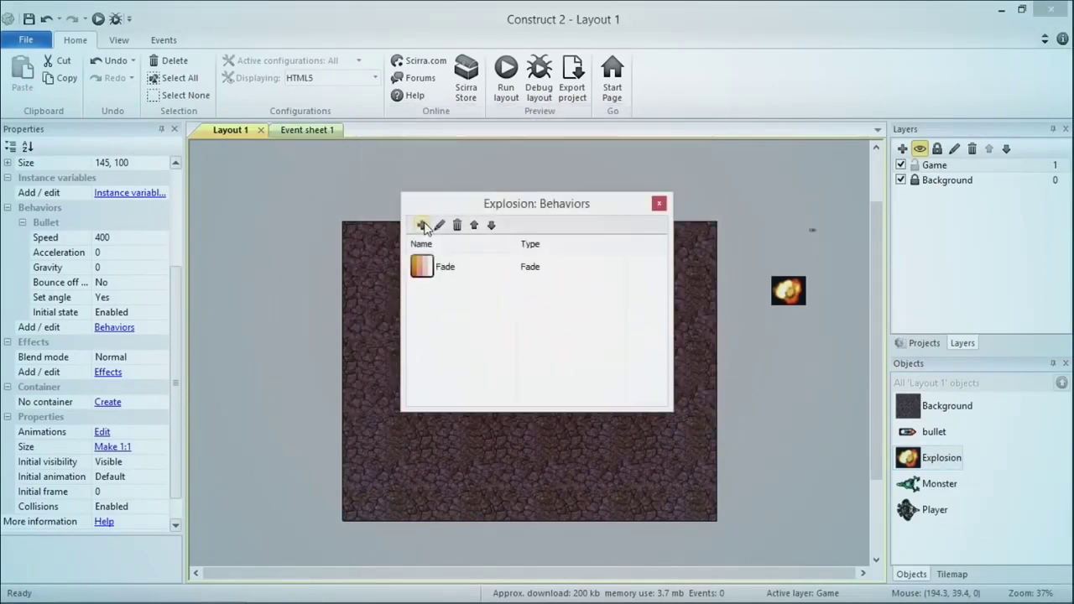
key(Escape)
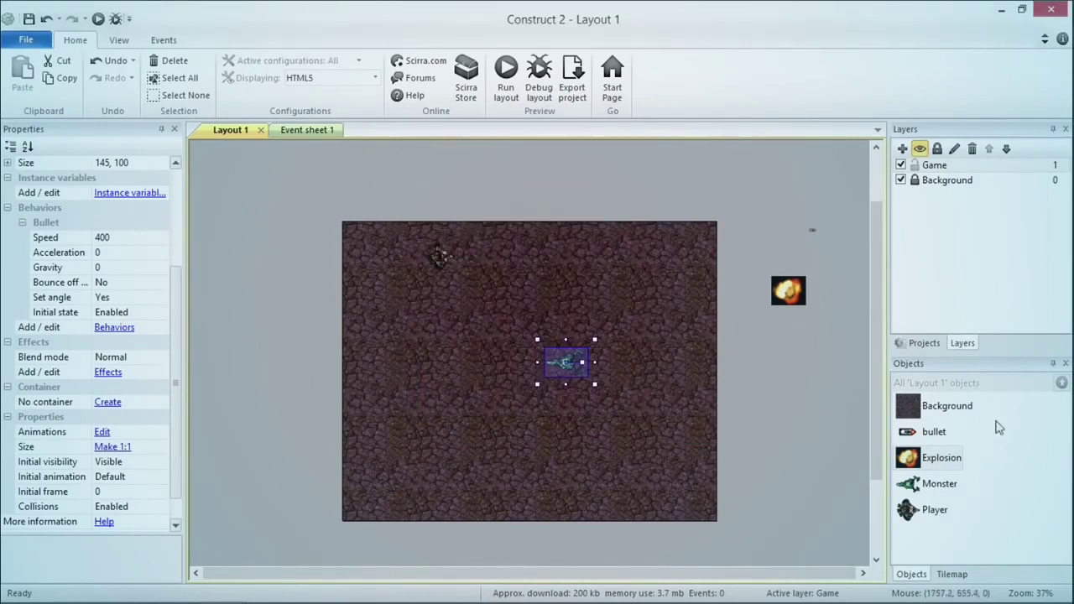
Add the Bullet movement behavior to the bullet sprite and close its behaviors dialog.
right_click(933, 432)
click(988, 497)
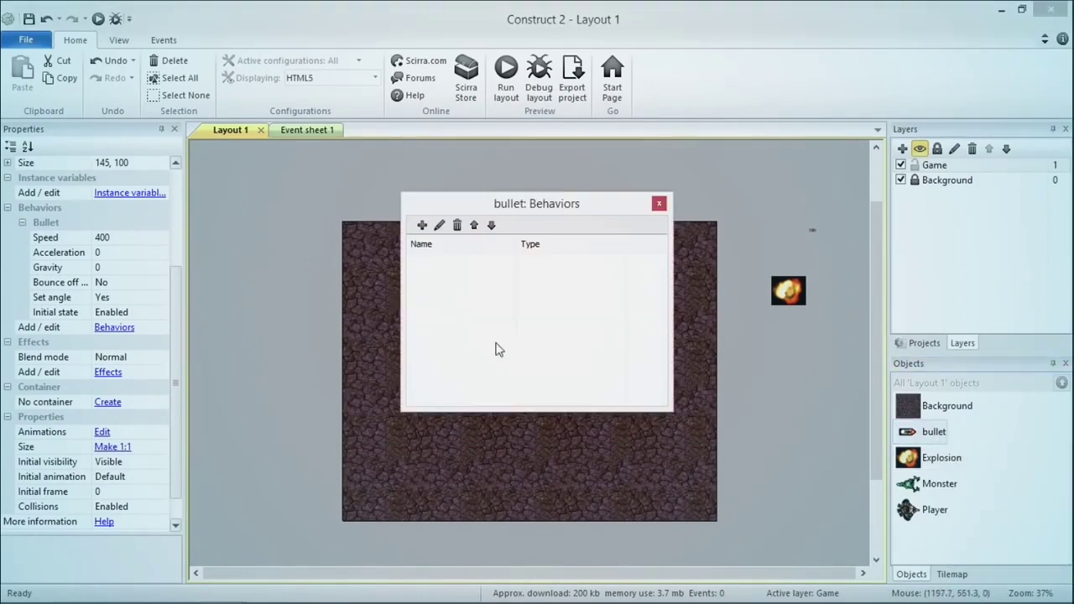
click(421, 225)
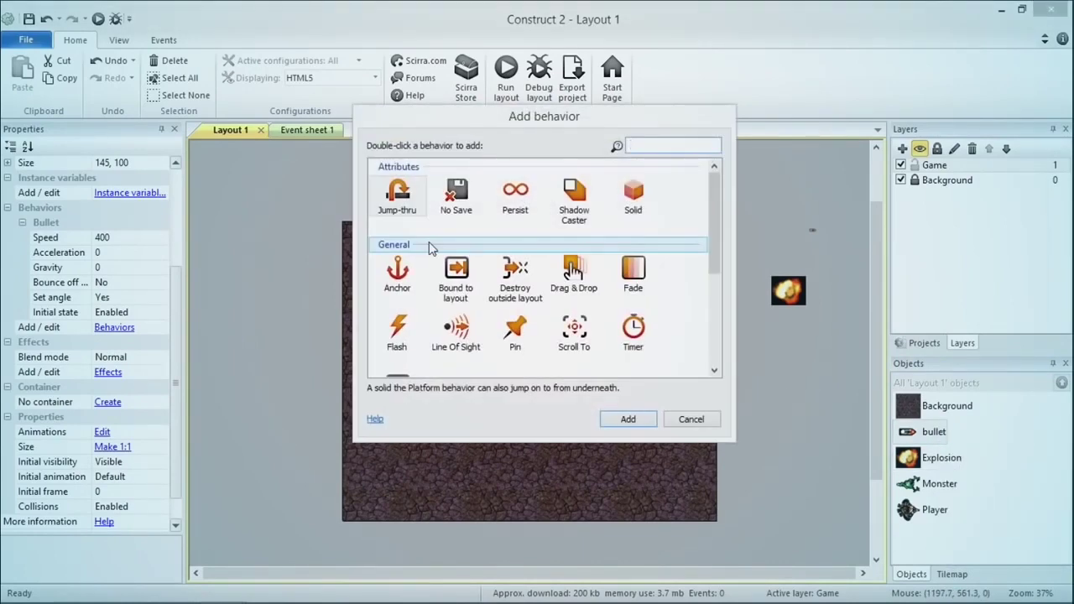
text(b)
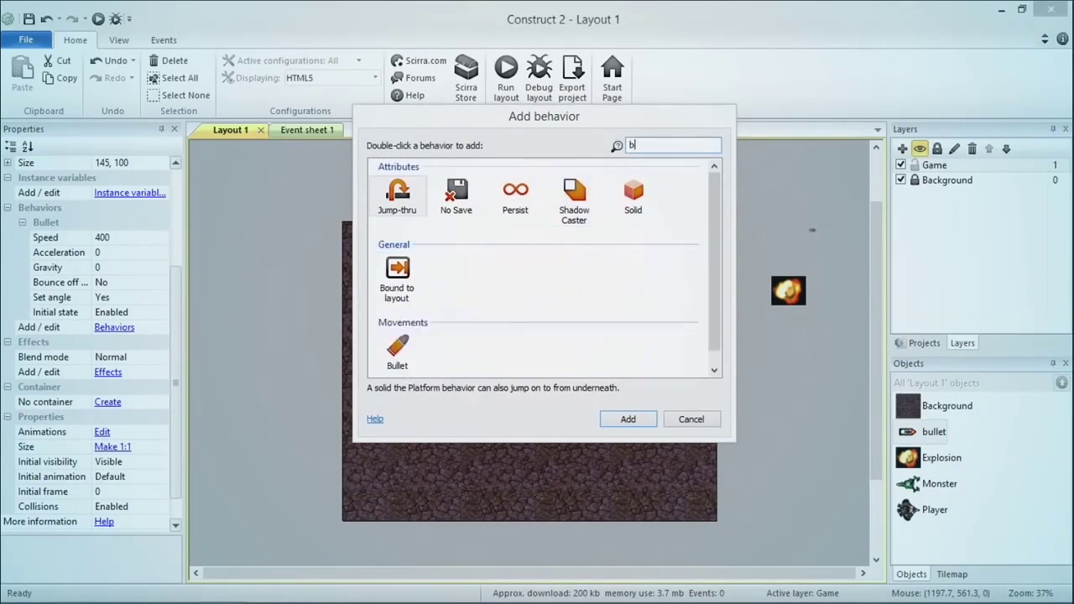
text(ullet)
key(Return)
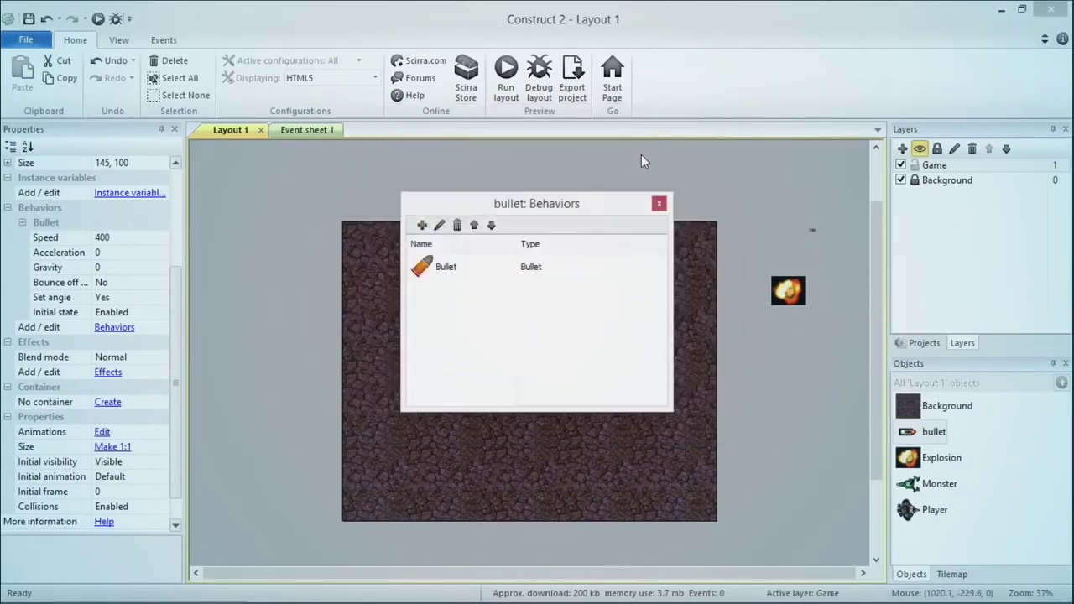
key(Escape)
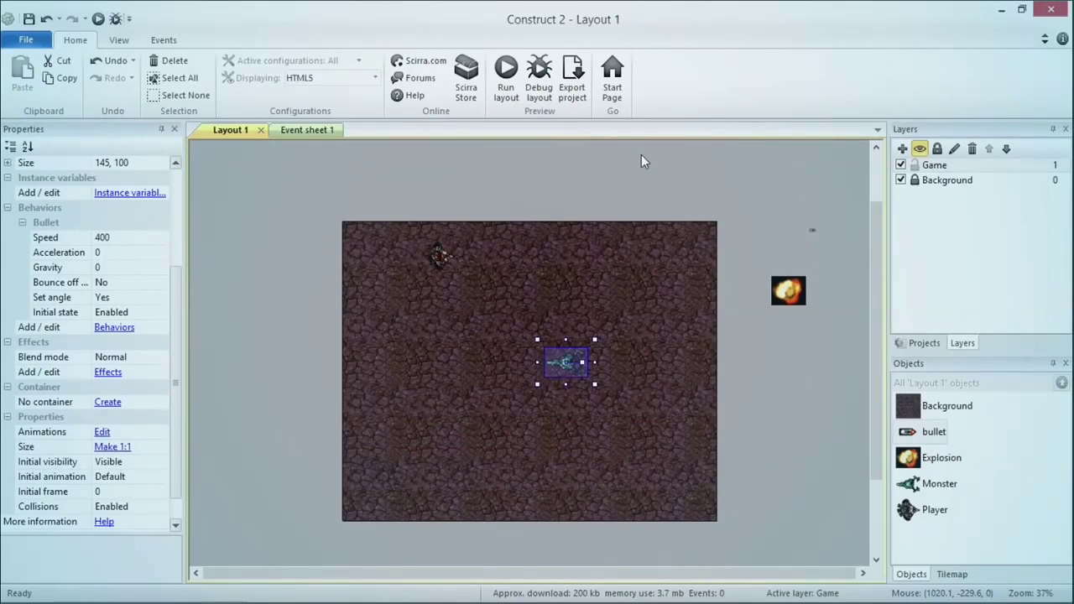
Add the Destroy outside layout behavior to the bullet sprite, then switch back to the PowerPoint slide show.
right_click(916, 452)
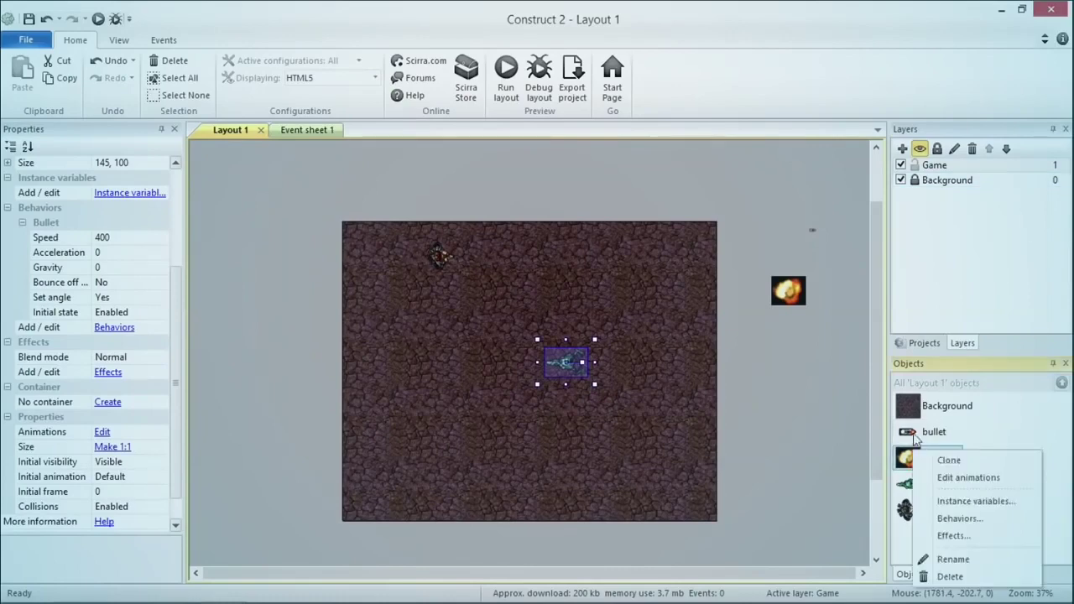
click(956, 518)
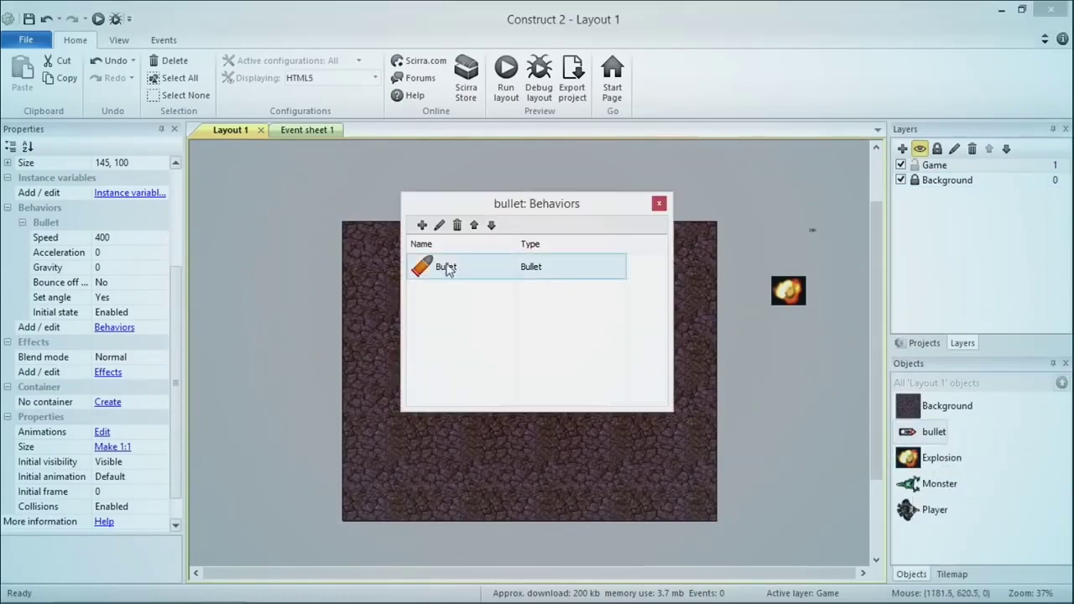
click(422, 225)
text(destroy out)
key(Return)
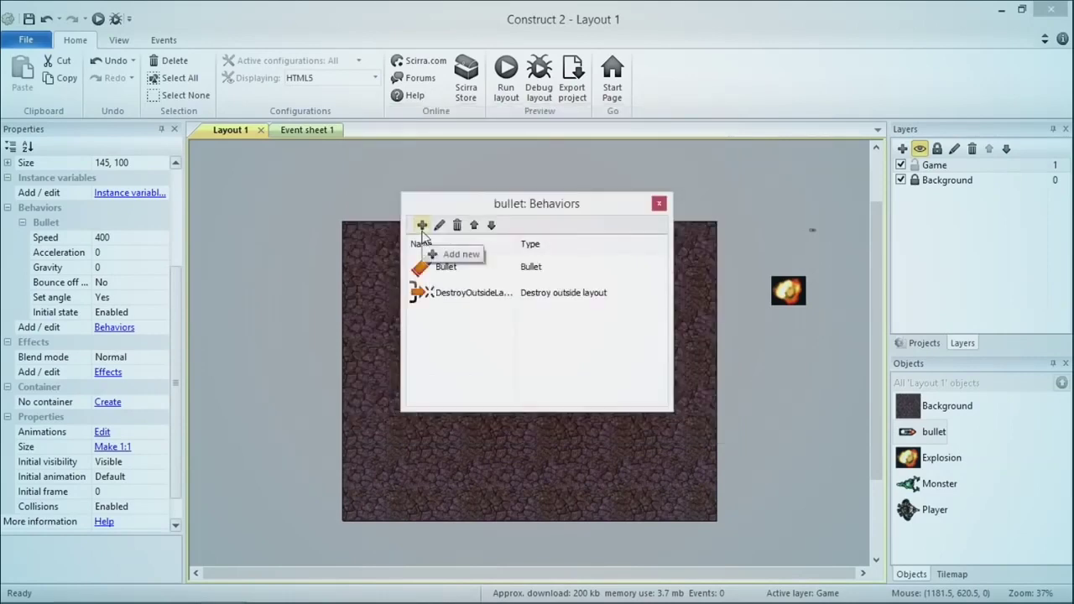
key(Escape)
key(alt+Tab)
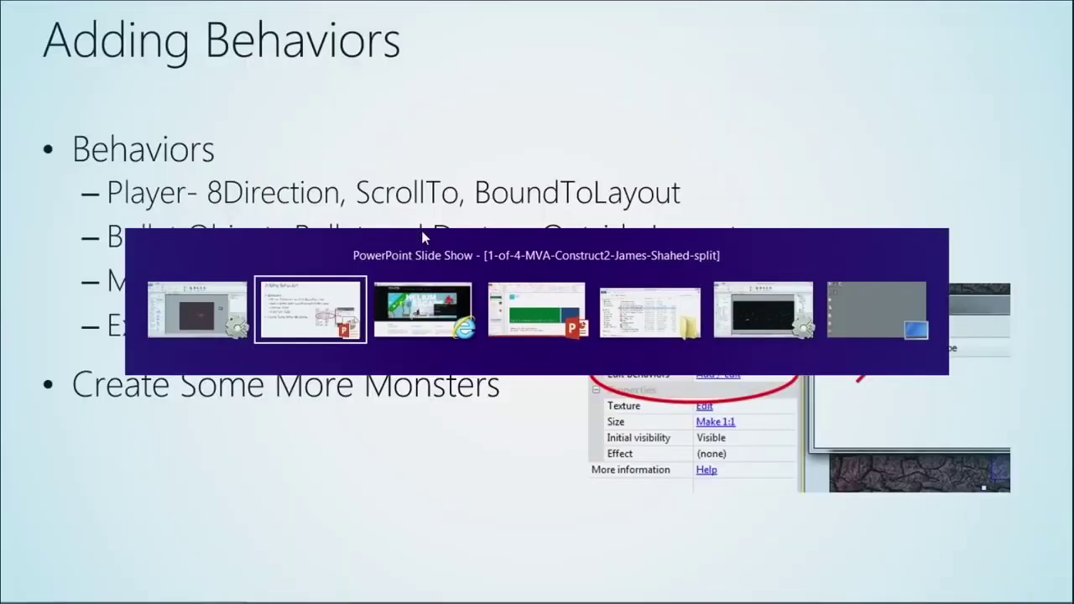
Go back through the slide show from the Events slide to the Inserting Objects slide.
click(241, 432)
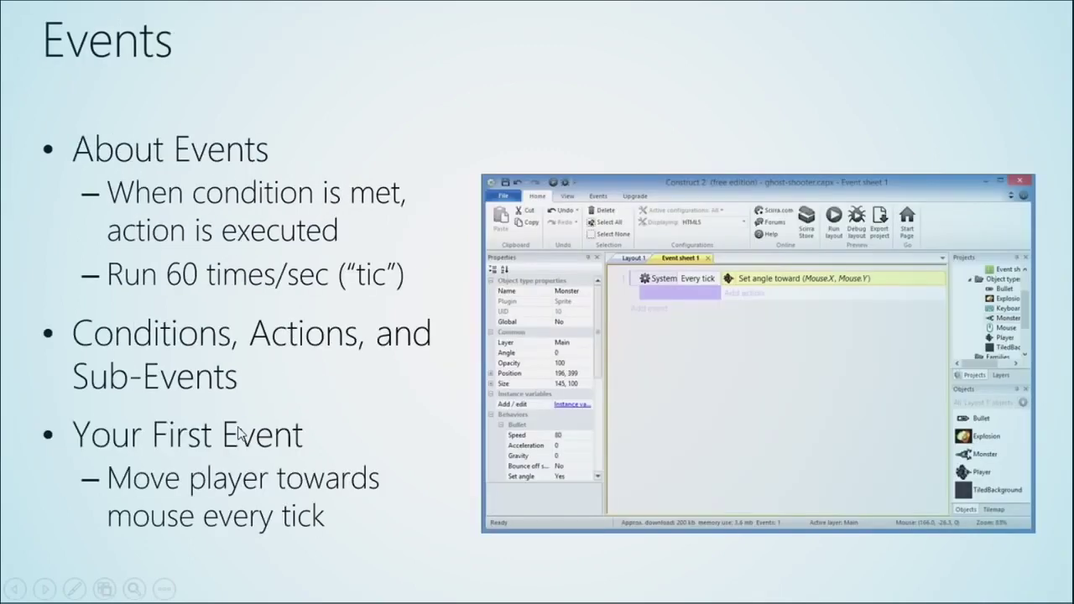
key(Left)
key(Left)
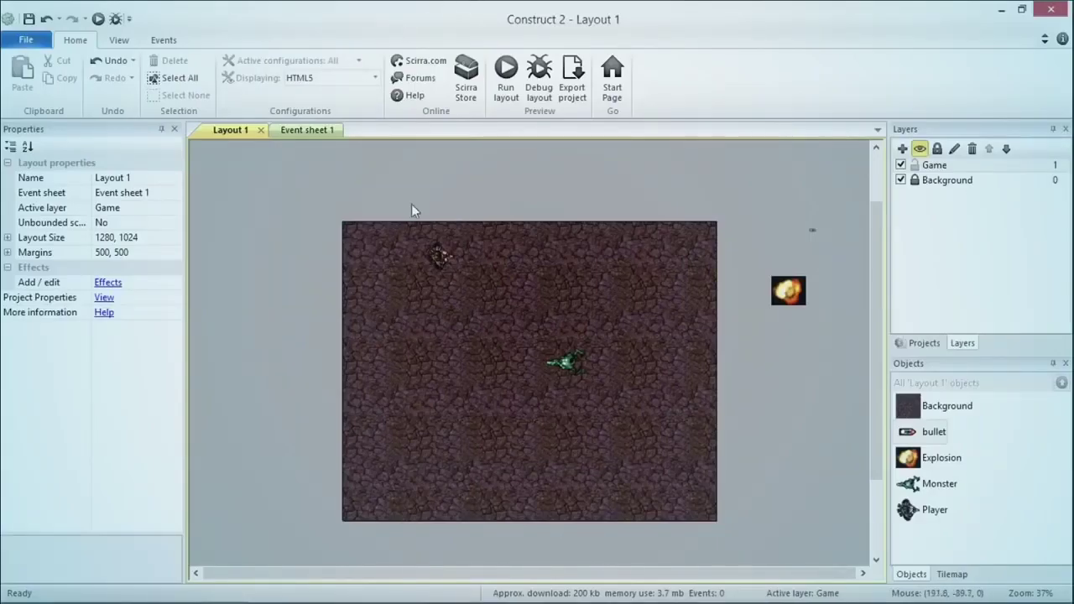
Insert the Keyboard and Mouse input objects into the Construct 2 project.
double_click(454, 189)
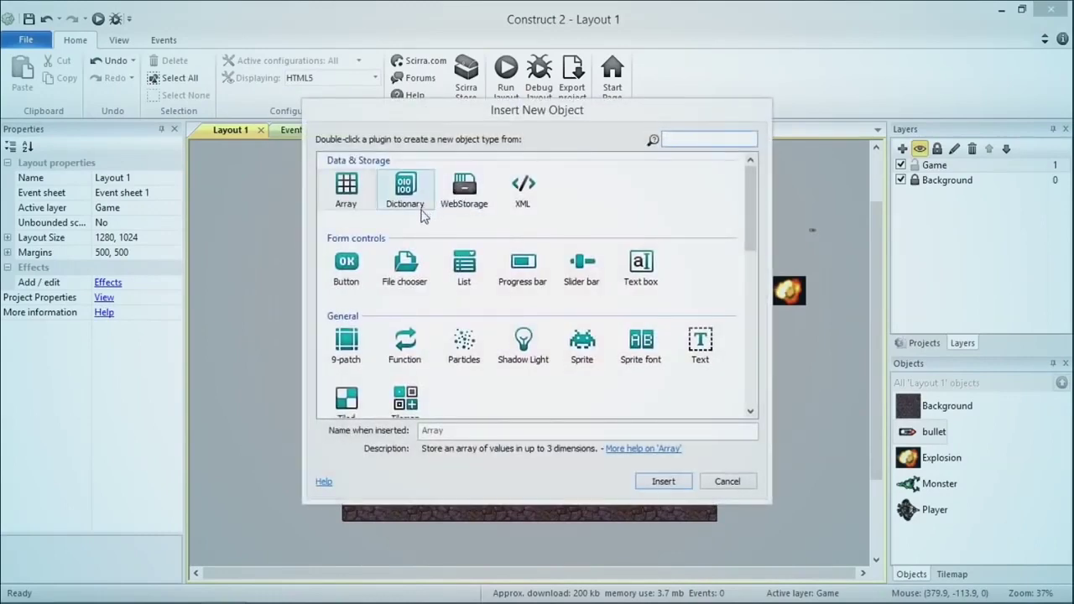
text(keybo)
key(Return)
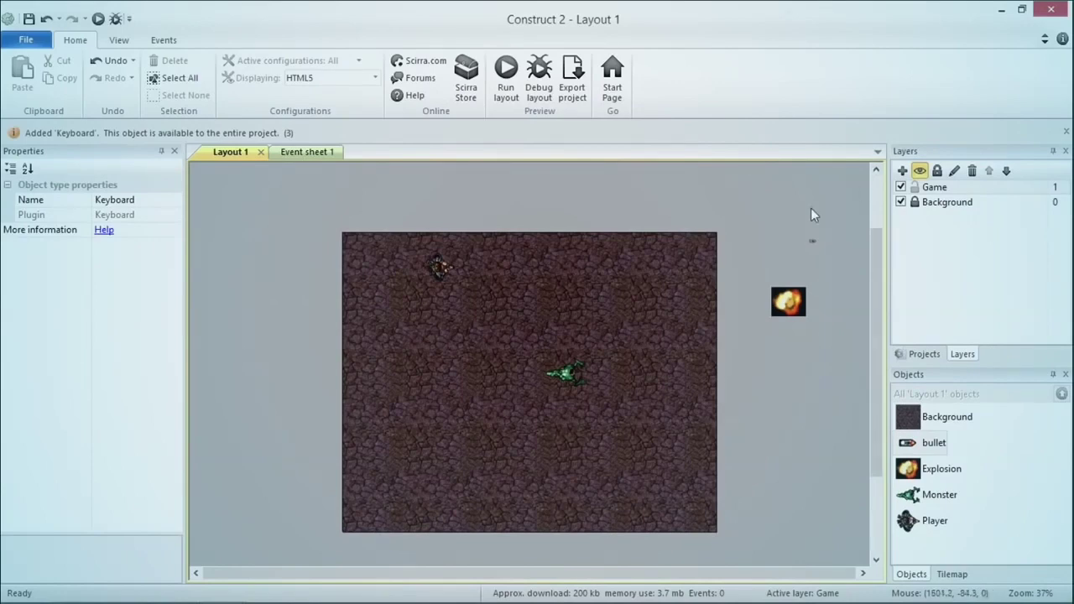
double_click(784, 211)
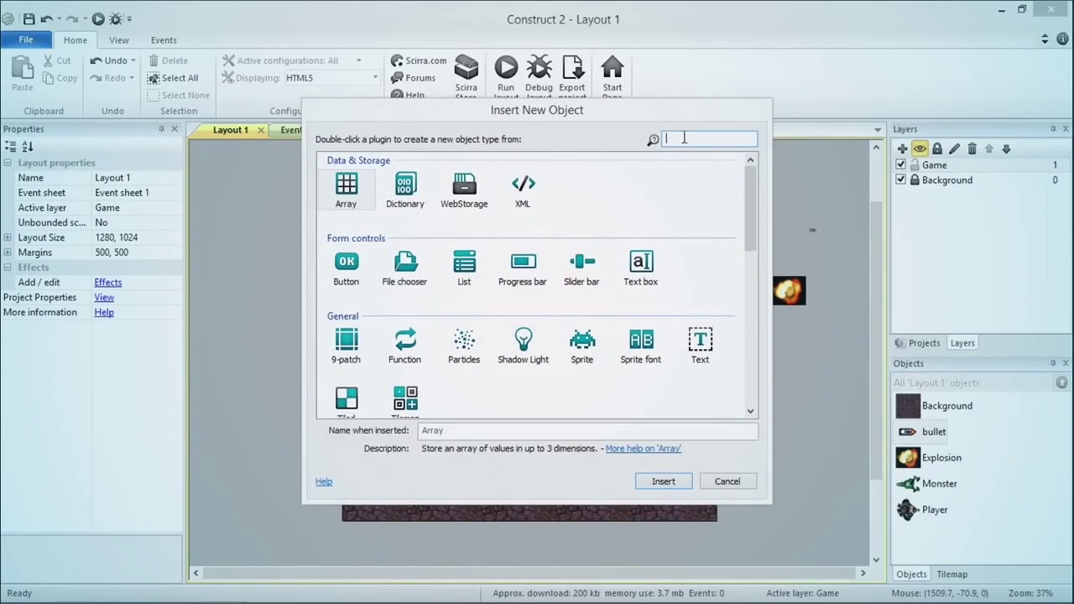
text(mouse)
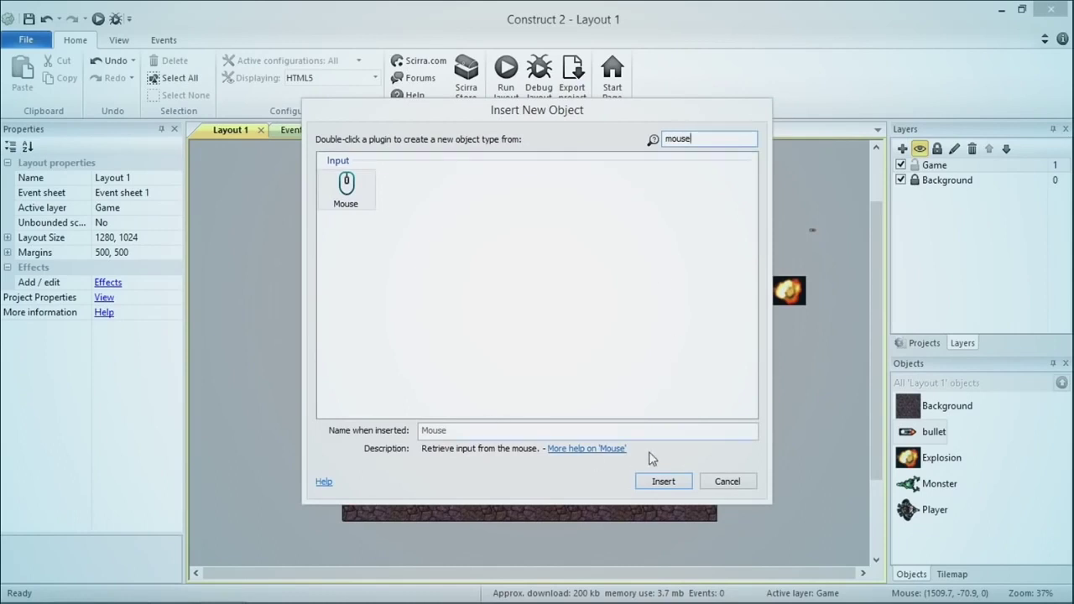
click(654, 481)
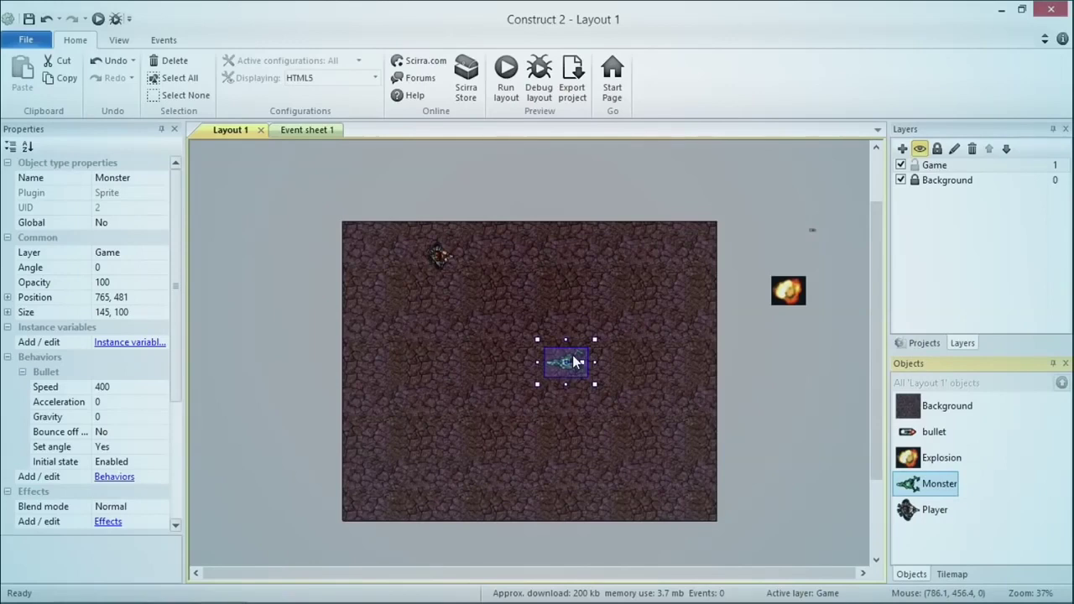
Copy the Monster sprite and paste seven more instances spread around the layout, away from the player.
key(ctrl+c)
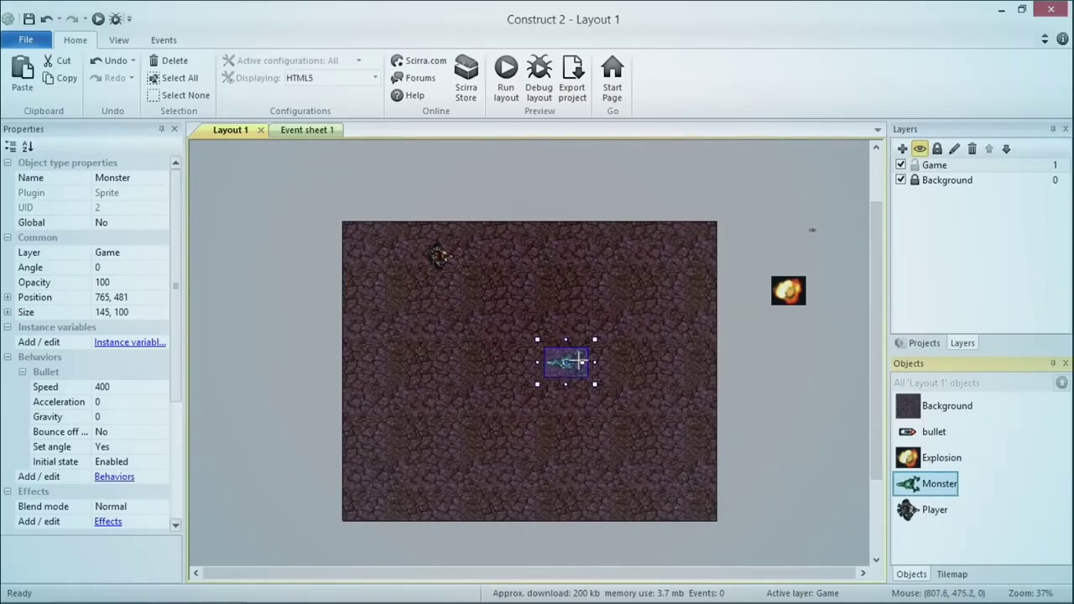
key(ctrl+v)
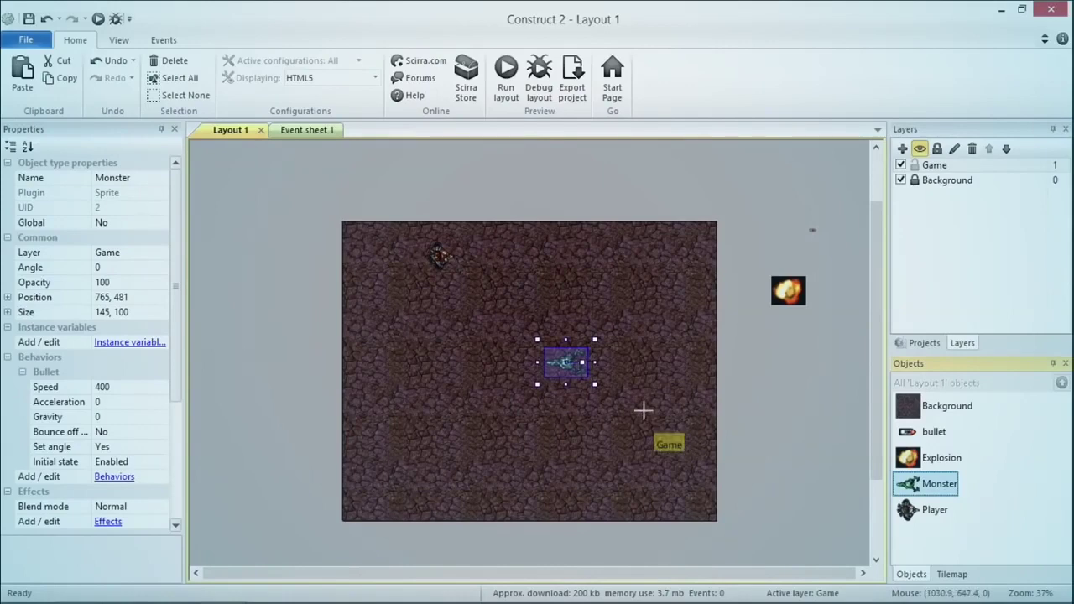
click(638, 288)
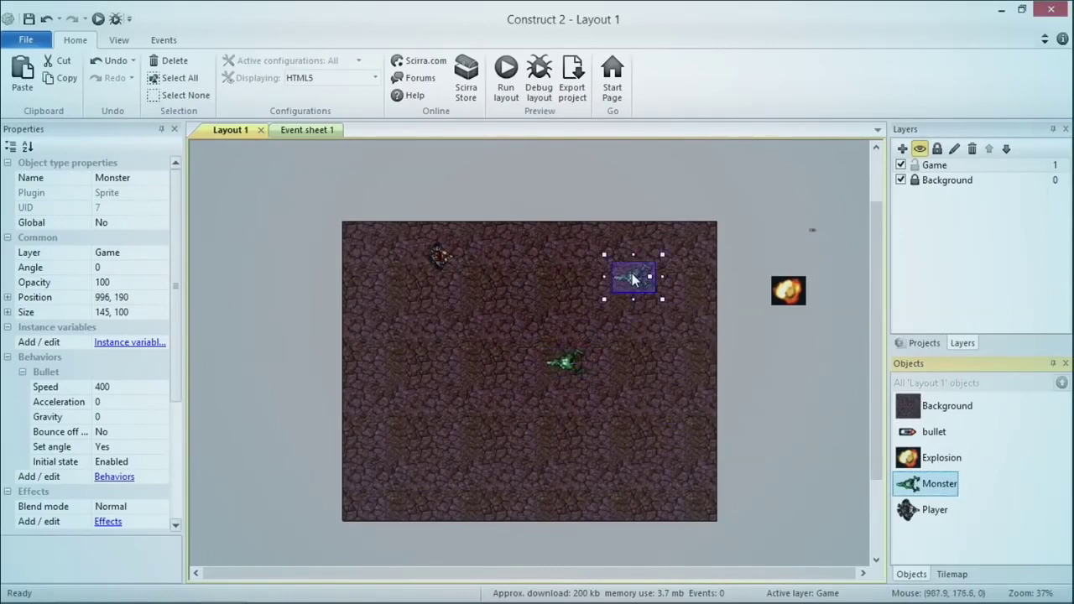
key(ctrl+v)
click(660, 428)
key(ctrl+v)
click(530, 458)
key(ctrl+v)
click(638, 360)
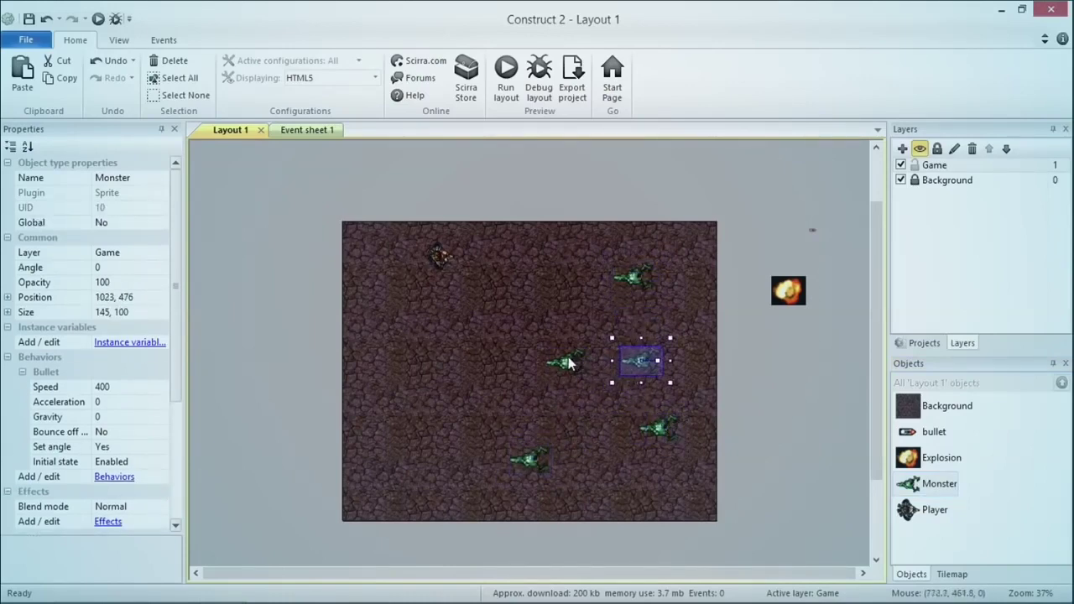
key(ctrl+v)
click(532, 307)
key(ctrl+v)
click(481, 407)
key(ctrl+v)
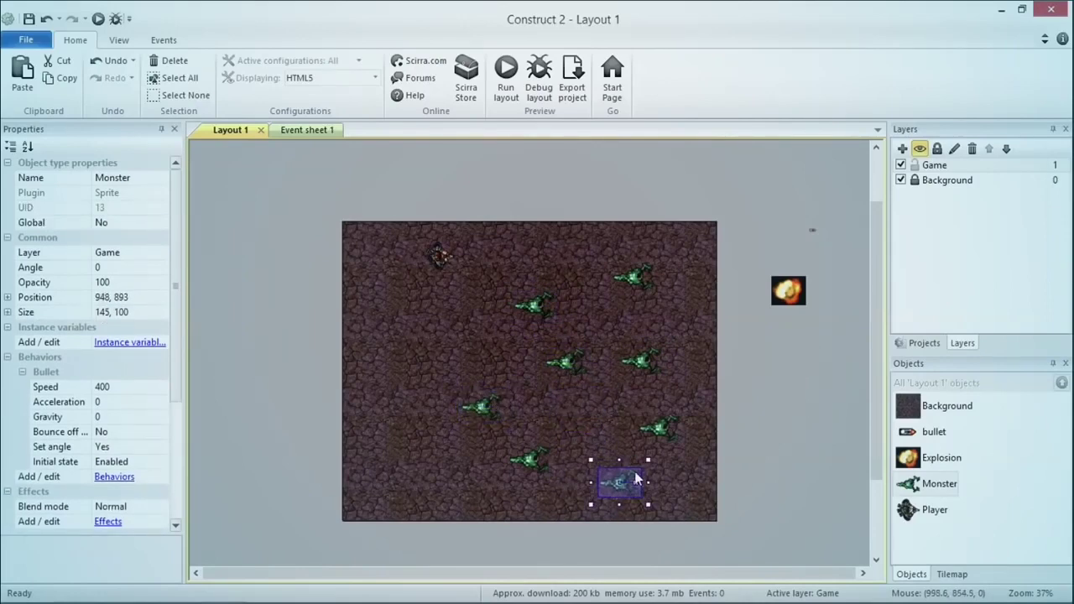
Switch to the PowerPoint slide show and advance to the Events slide.
key(alt+Tab)
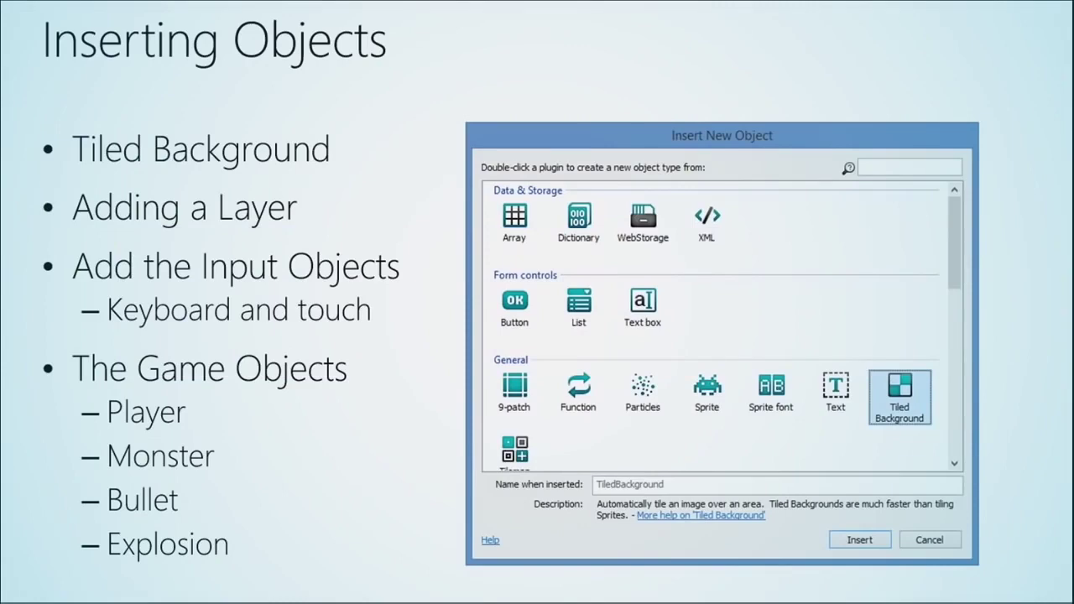
key(Right)
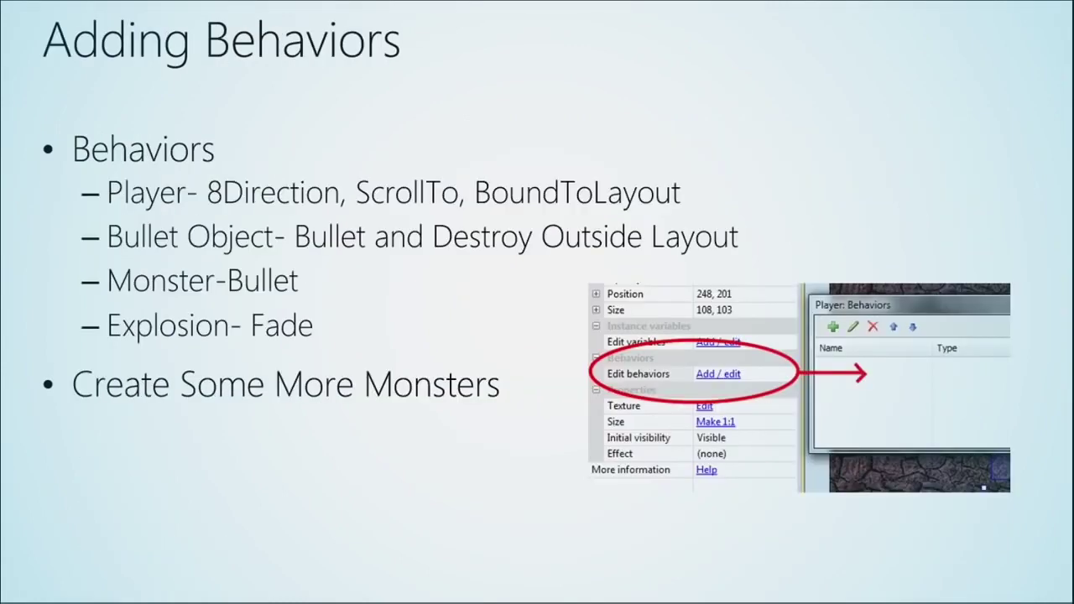
key(Right)
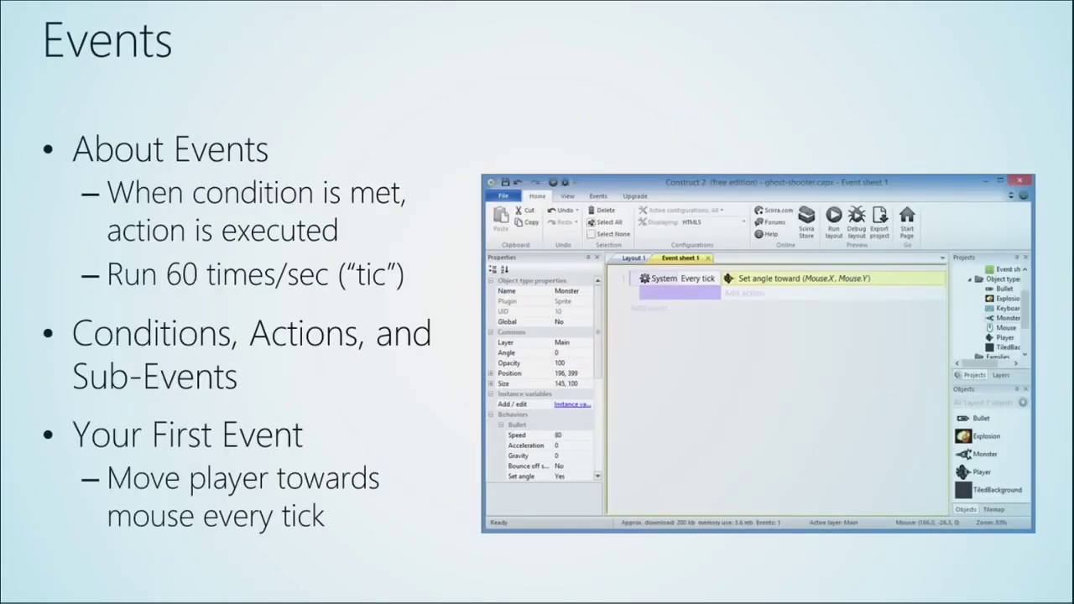
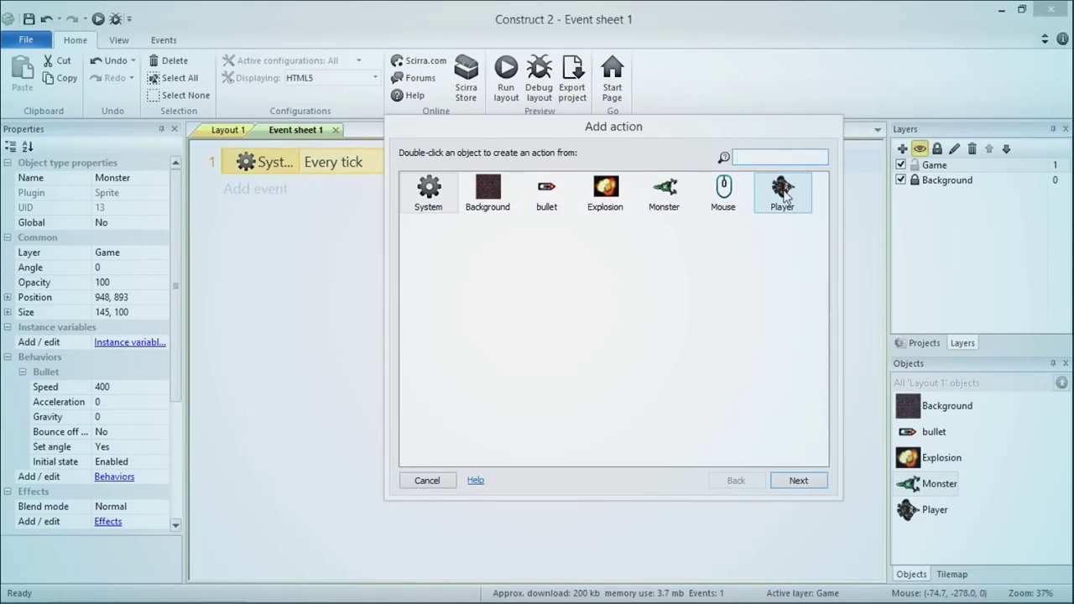
Choose the Player's Set angle toward position action for the Every tick event in Construct 2.
double_click(786, 196)
text(set)
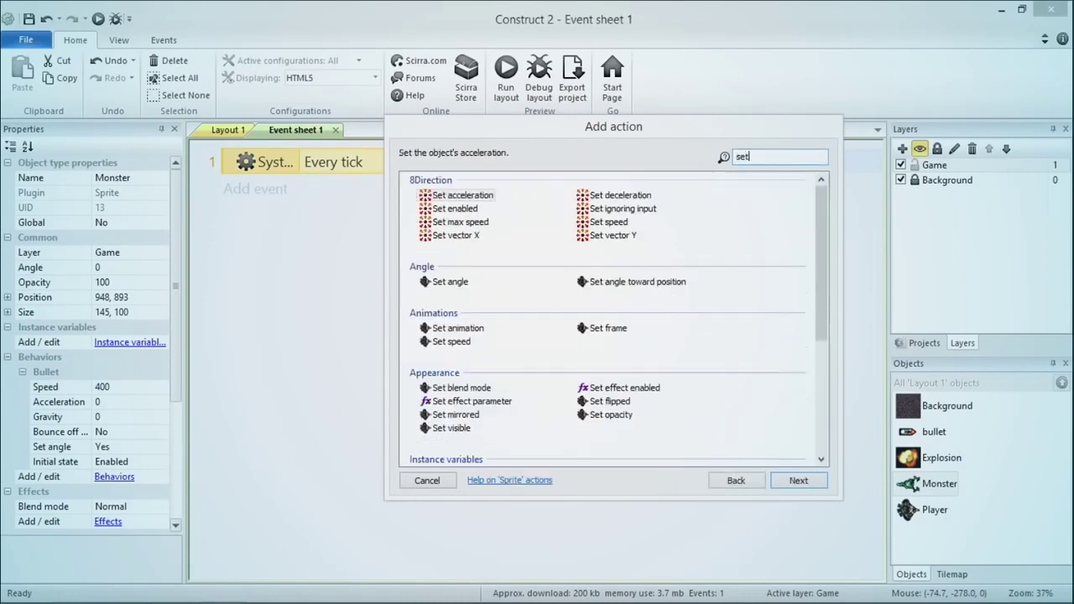
text( angle towa)
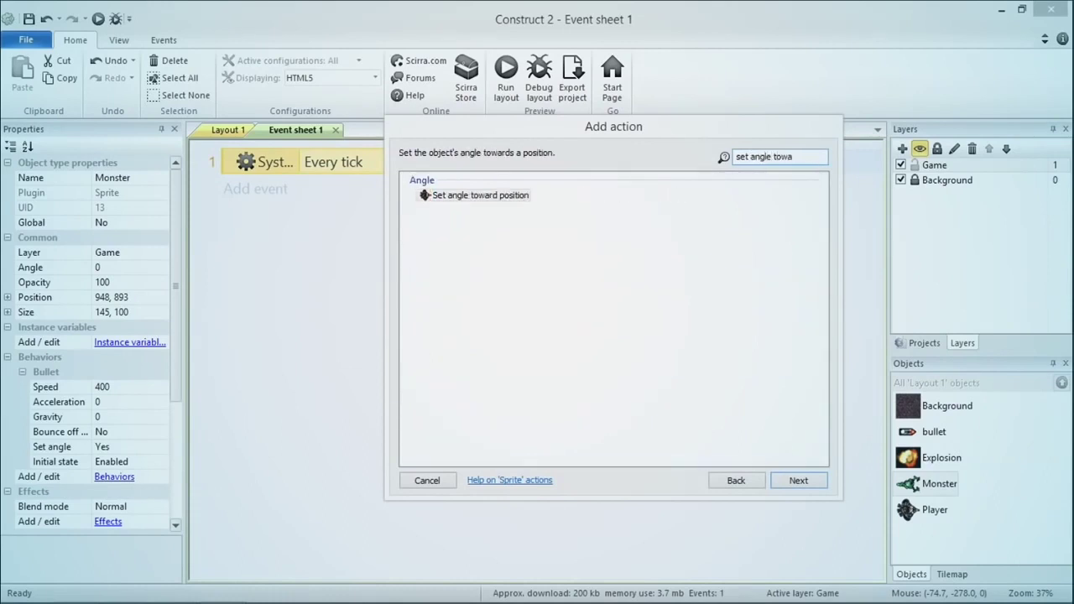
key(Return)
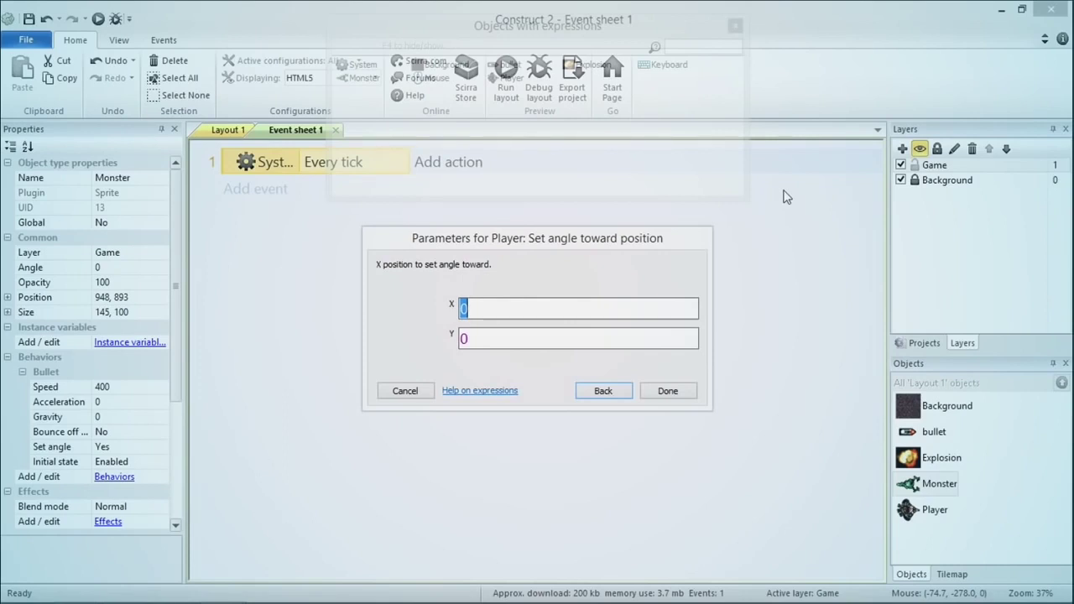
Set the action's target position to X Mouse.X and Y Mouse.Y and finish adding it to the event.
text(Mou)
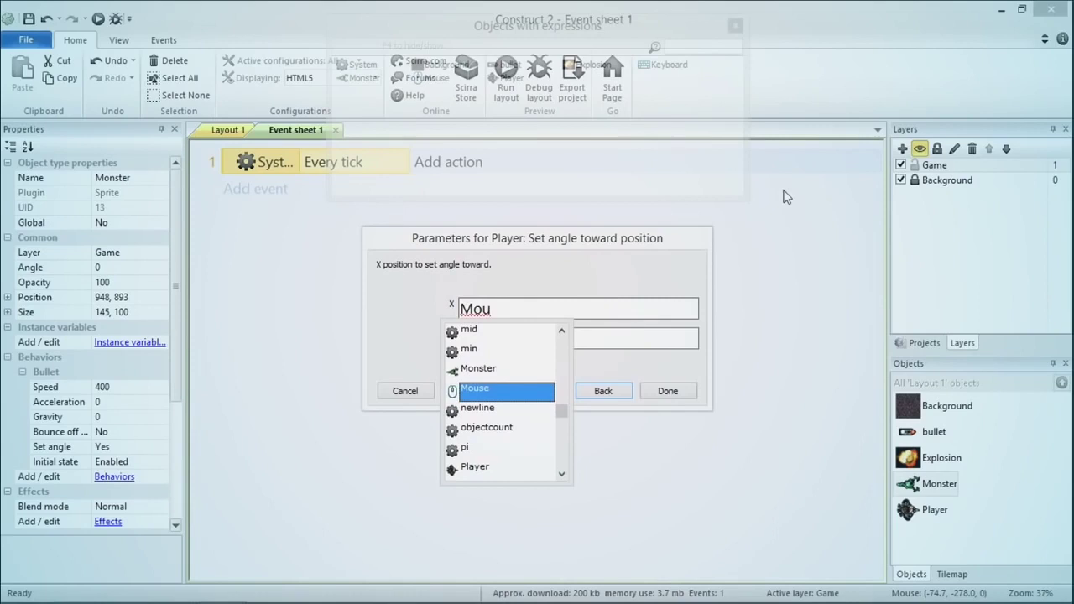
key(Return)
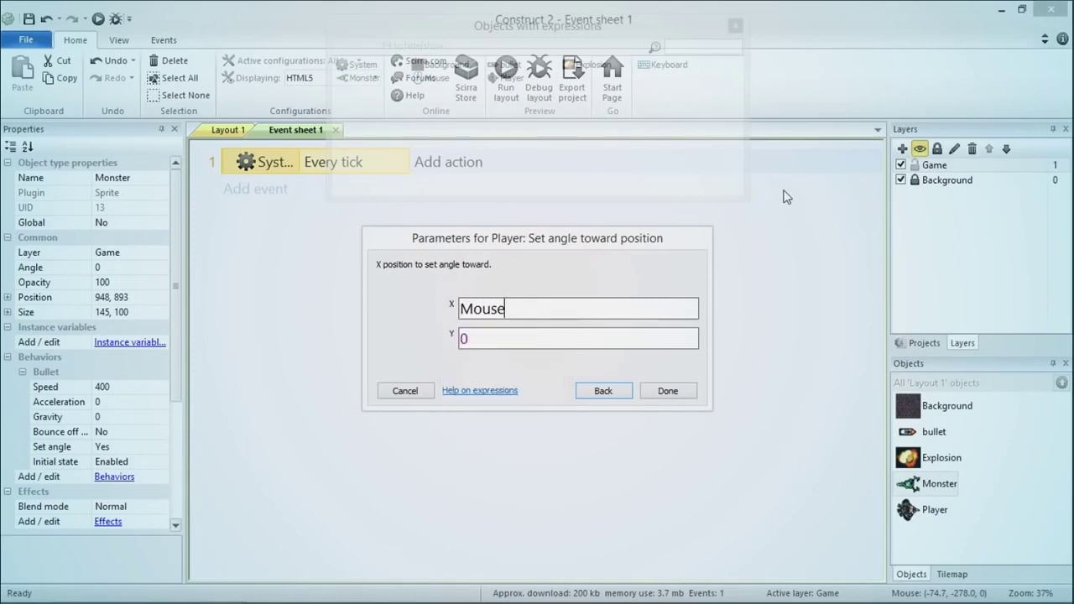
text(.)
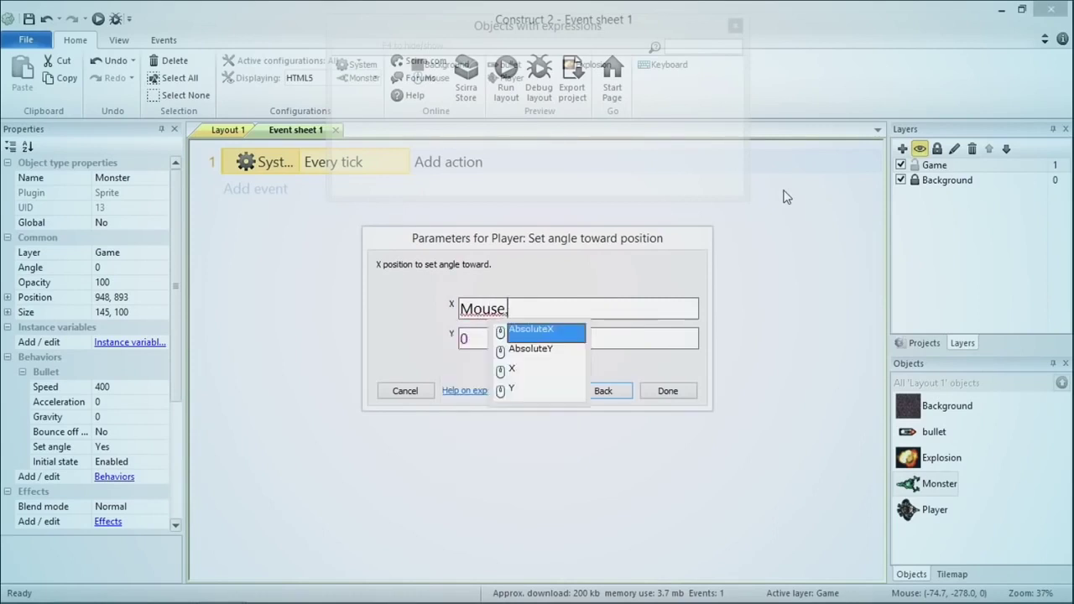
key(Down)
key(Down)
key(Down)
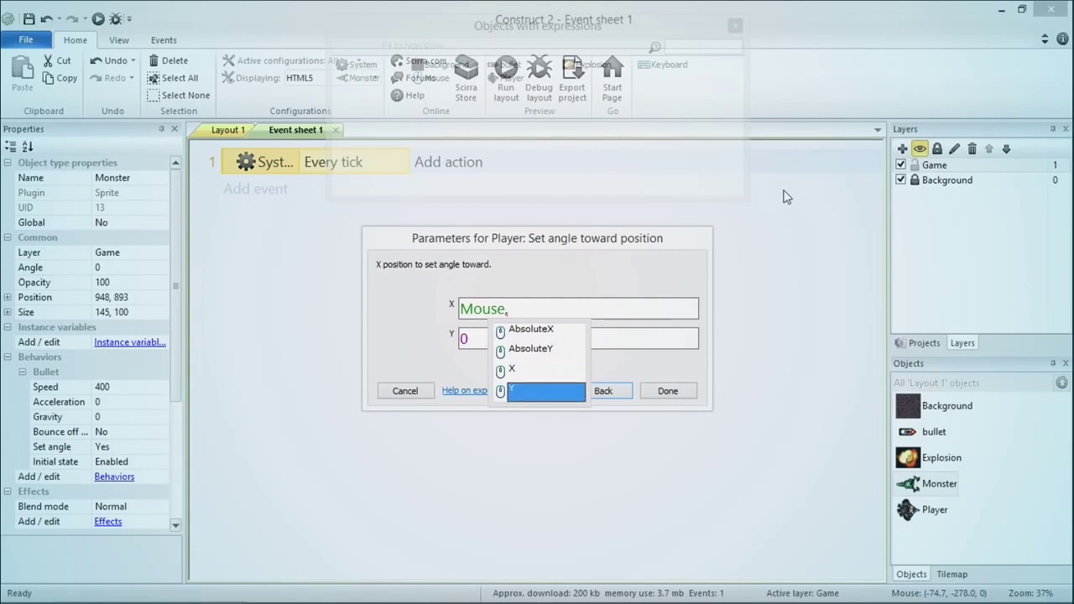
key(Up)
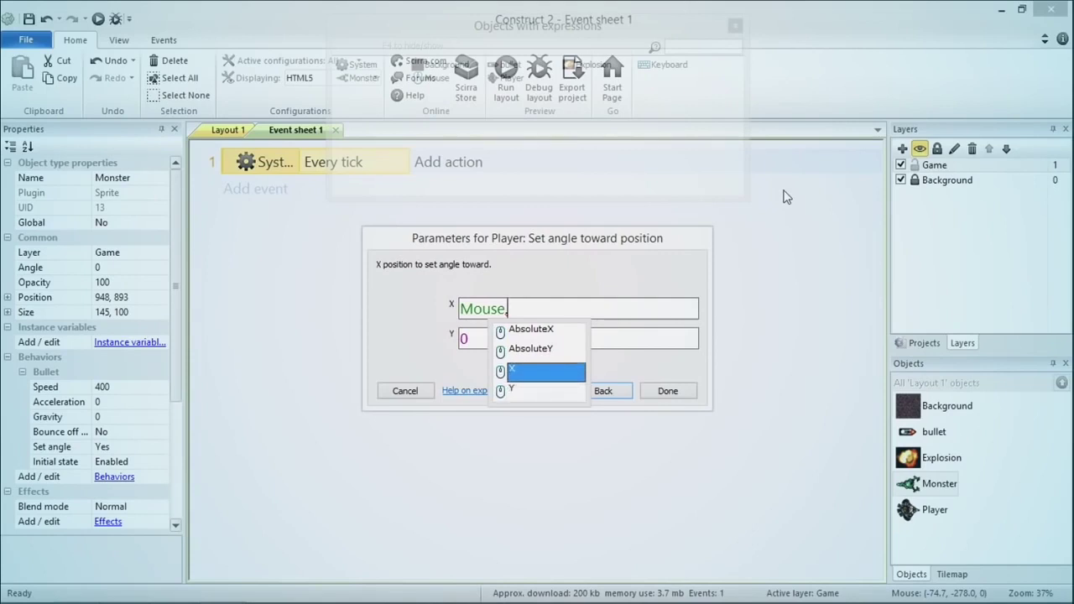
key(Return)
key(Tab)
text(Mouse.Y)
key(Return)
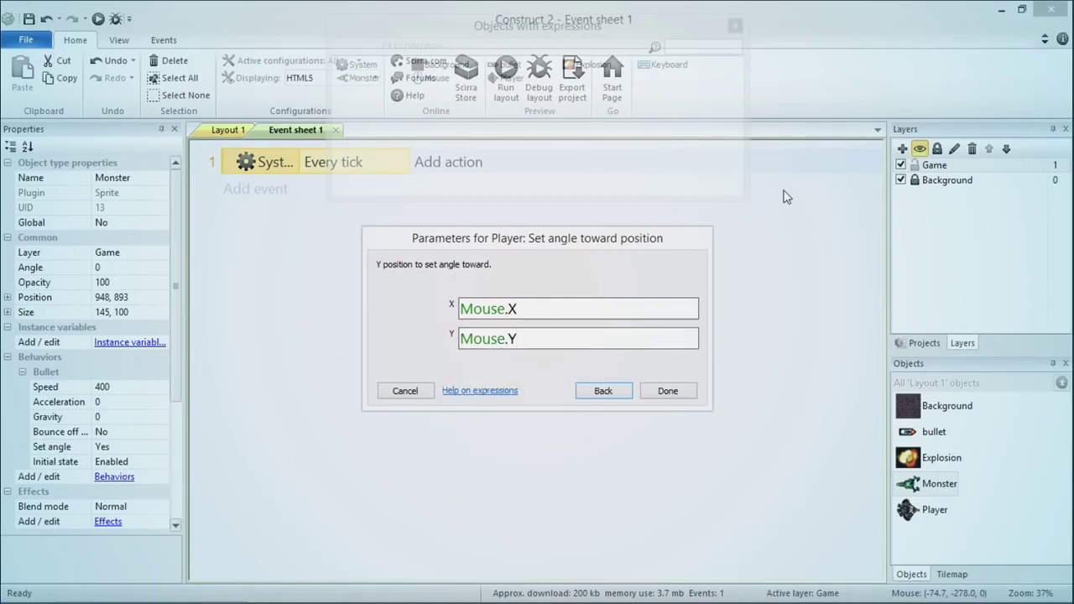
click(667, 392)
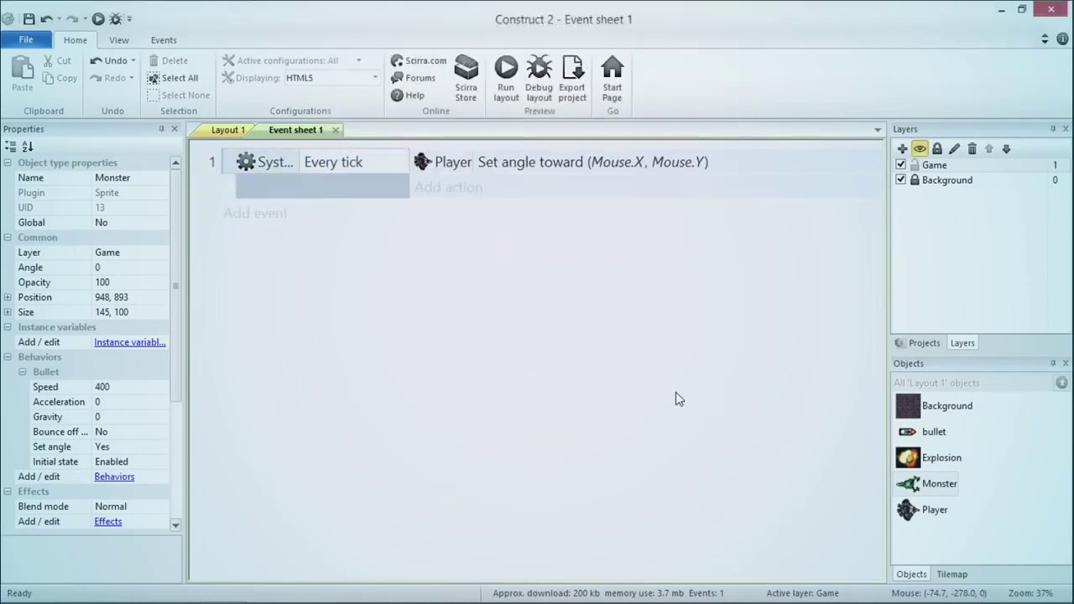
Run the layout in the browser, test moving the player in all directions and aiming at the mouse, and reload the preview.
click(508, 74)
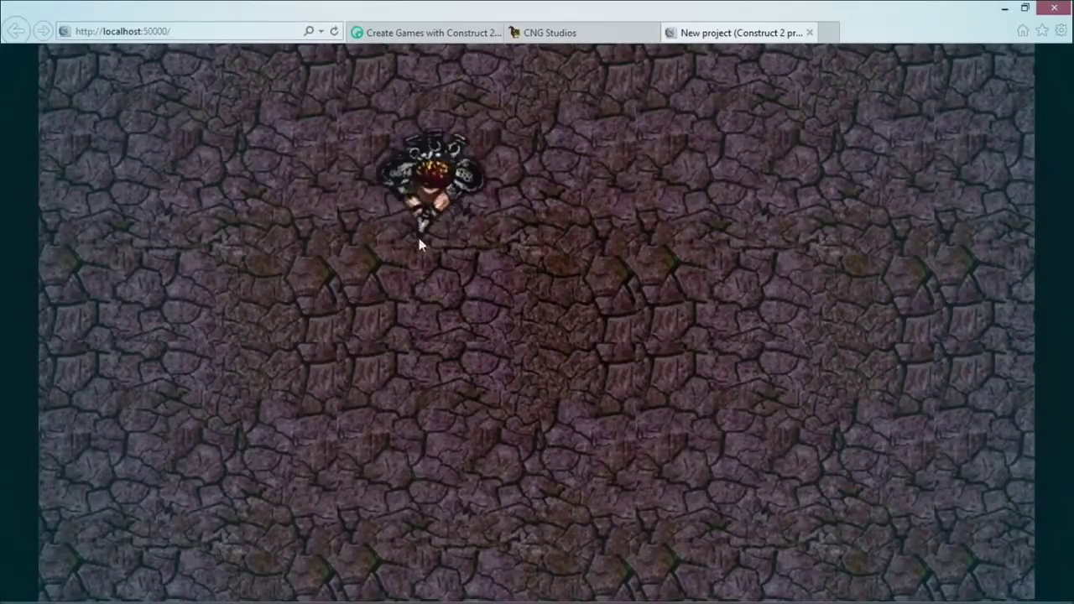
key(Right)
key(Down)
key(Right)
key(Down)
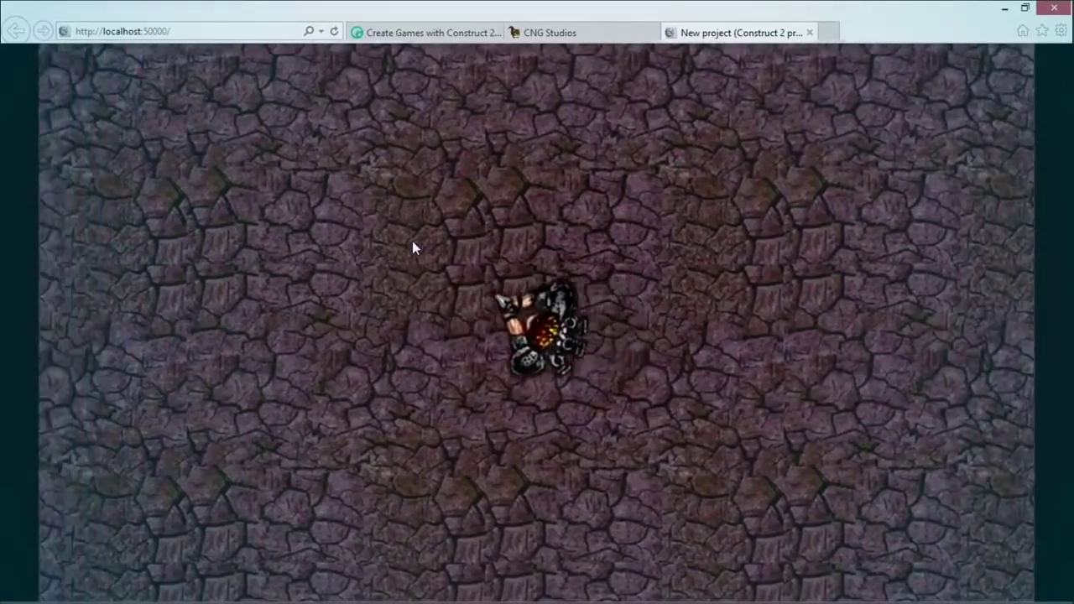
key(Up)
key(Left)
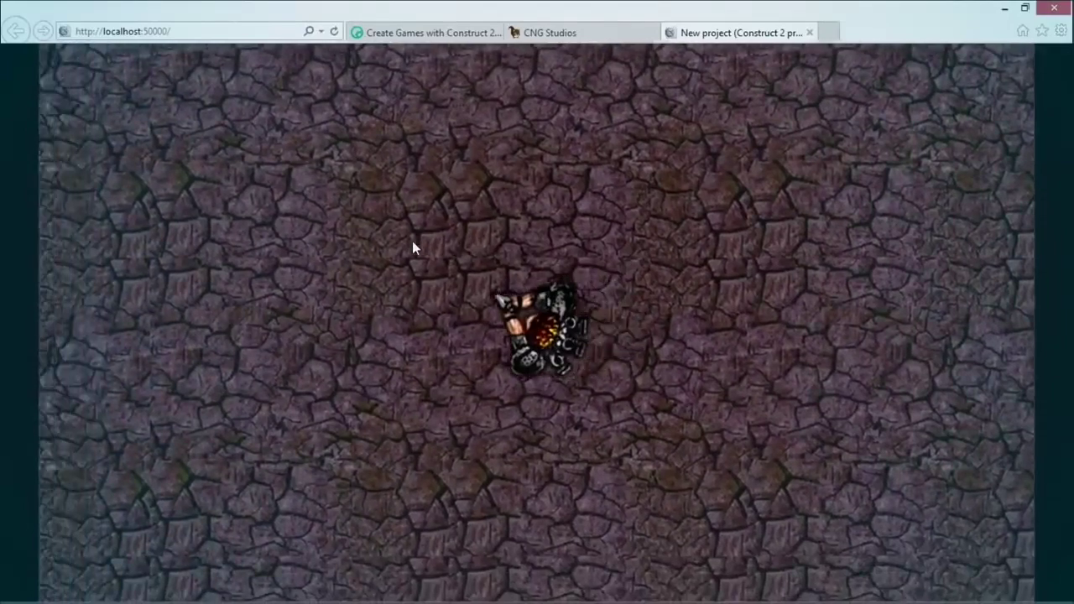
key(Left)
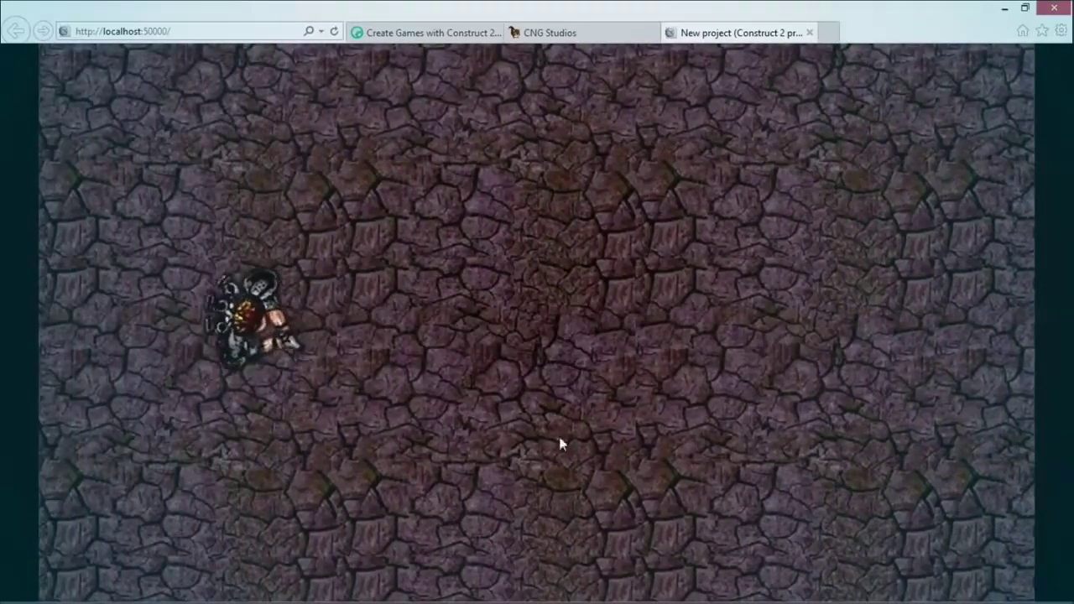
key(Right)
click(335, 34)
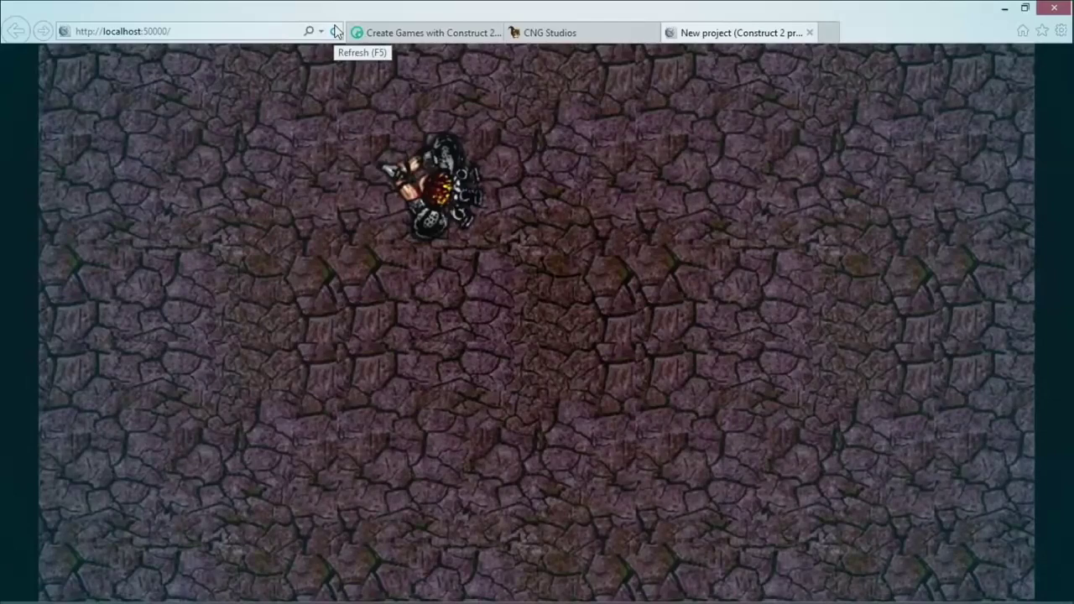
Return to the PowerPoint slide show and advance past the Events slide.
key(alt+Tab)
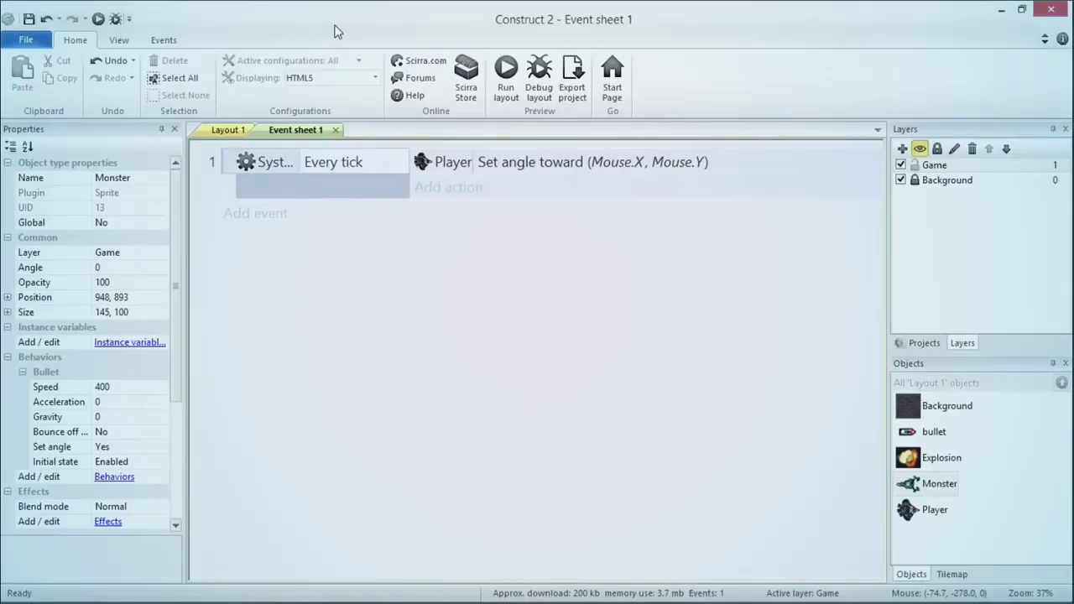
key(alt+Tab)
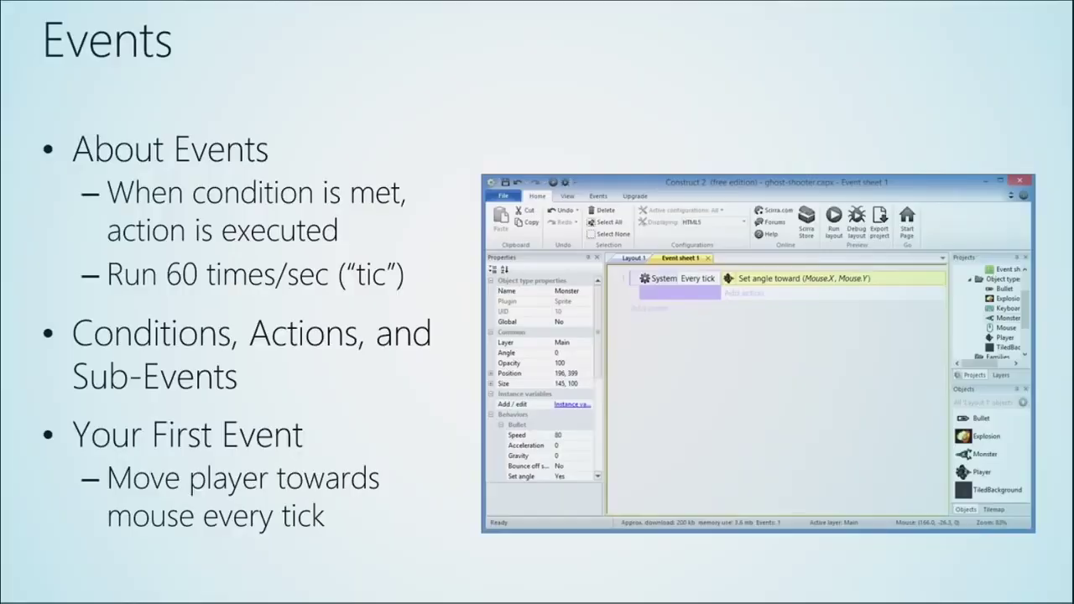
key(Right)
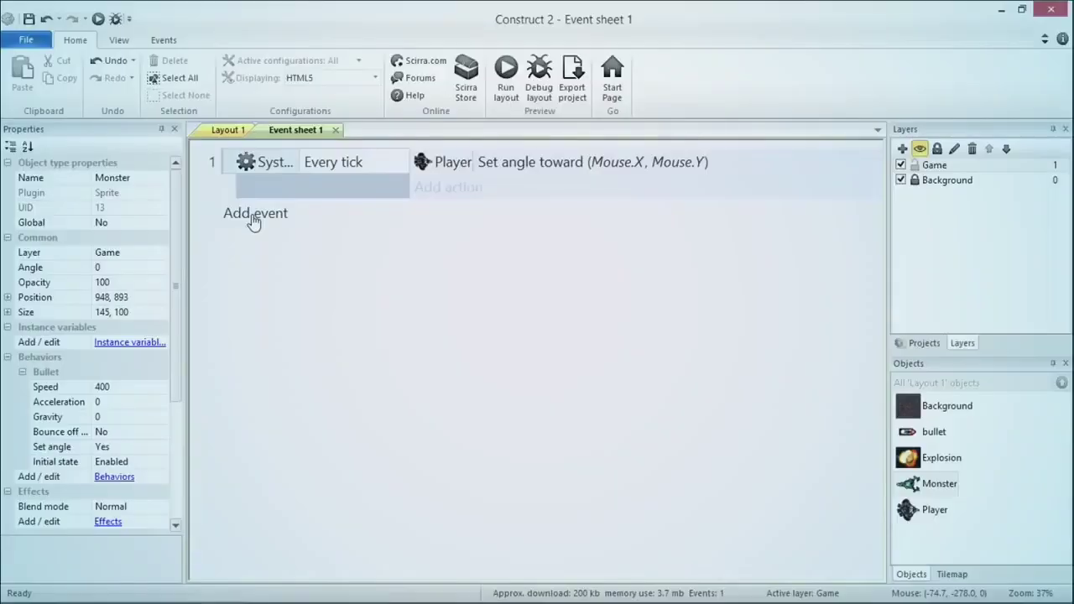
Add a Mouse On click event that triggers when the Left button is Clicked.
click(256, 217)
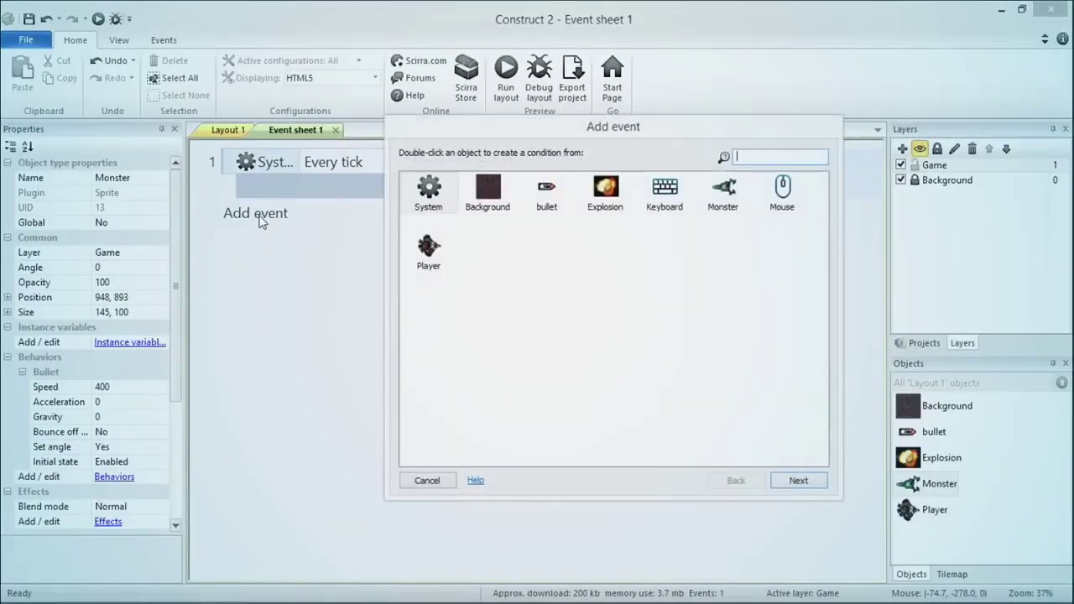
double_click(781, 195)
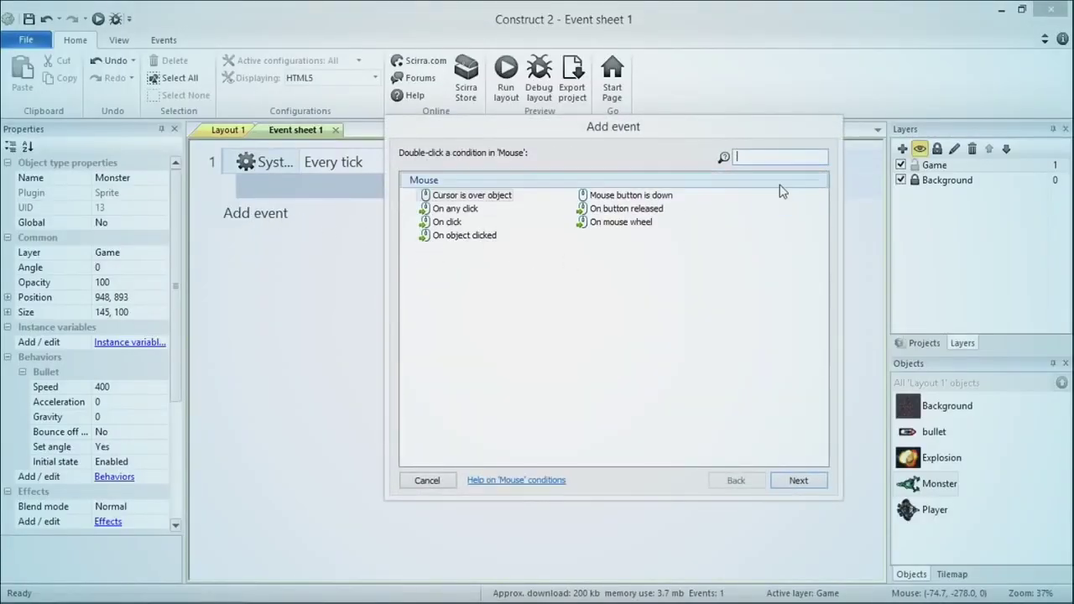
double_click(457, 222)
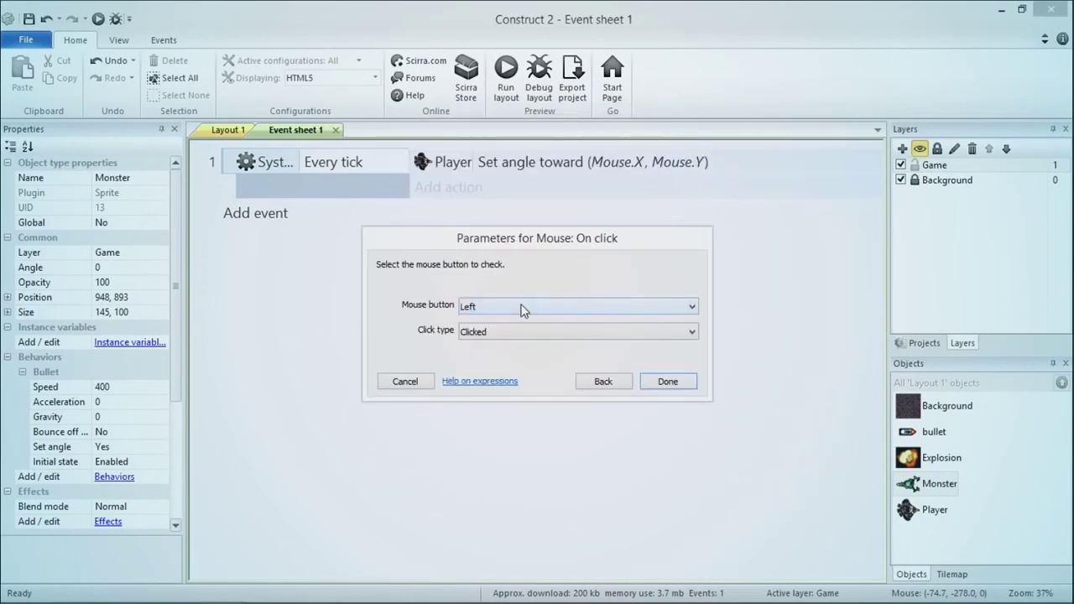
click(667, 382)
Add a Player Spawn another object action to the left-click event, spawning bullet on layer 1.
click(453, 224)
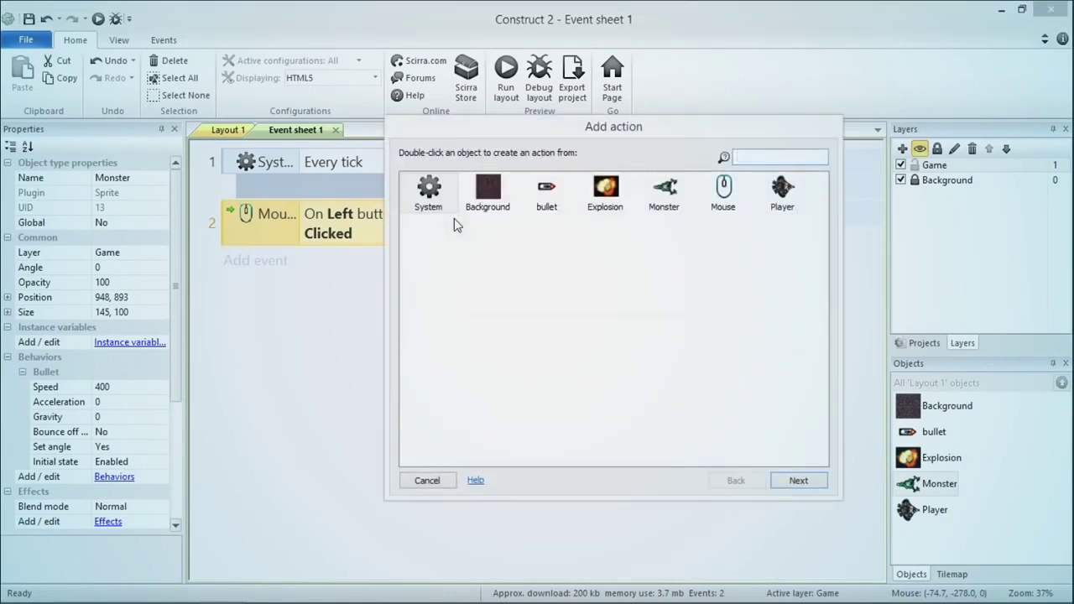
double_click(785, 195)
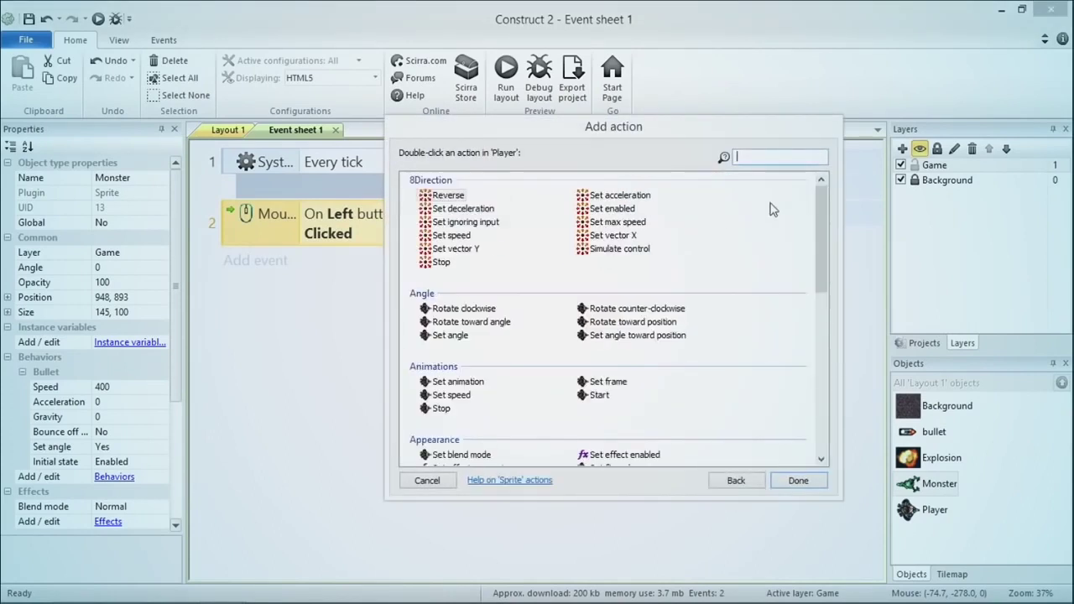
text(spawn)
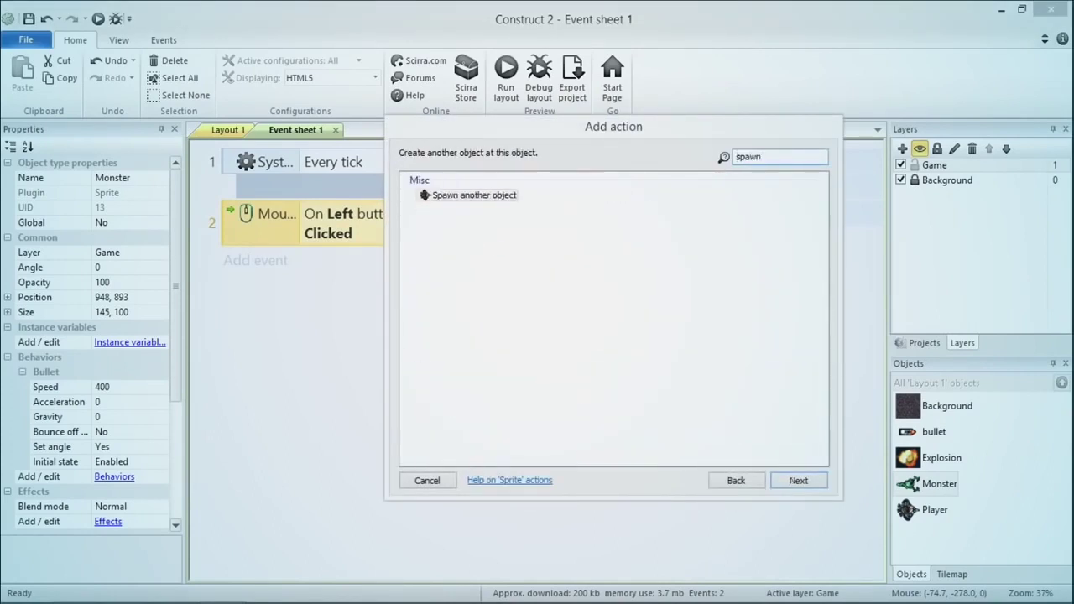
key(Return)
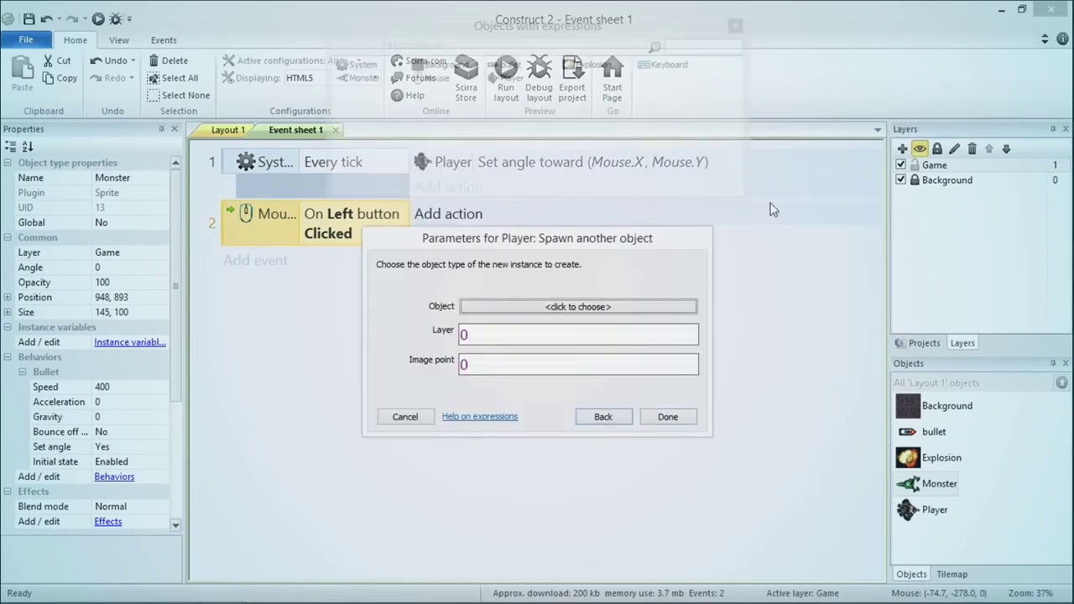
click(627, 306)
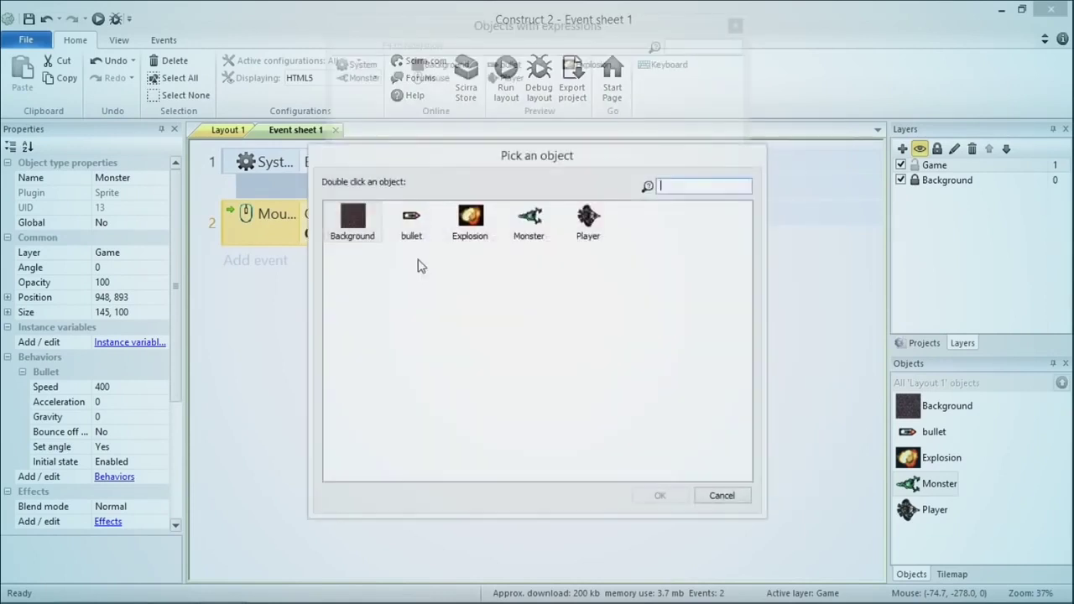
double_click(417, 223)
click(494, 347)
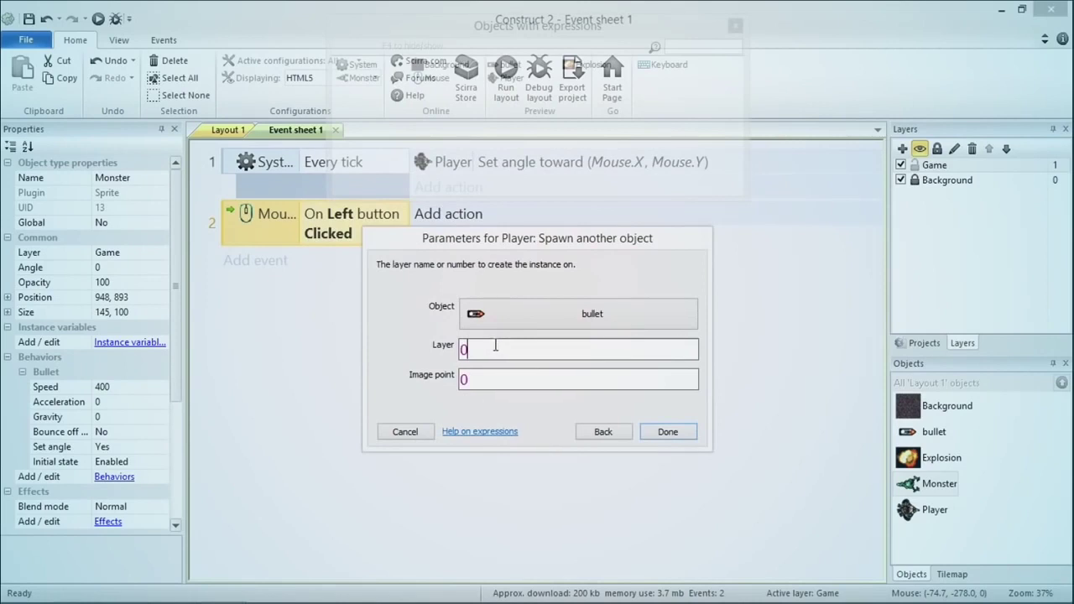
key(BackSpace)
text(1)
click(668, 431)
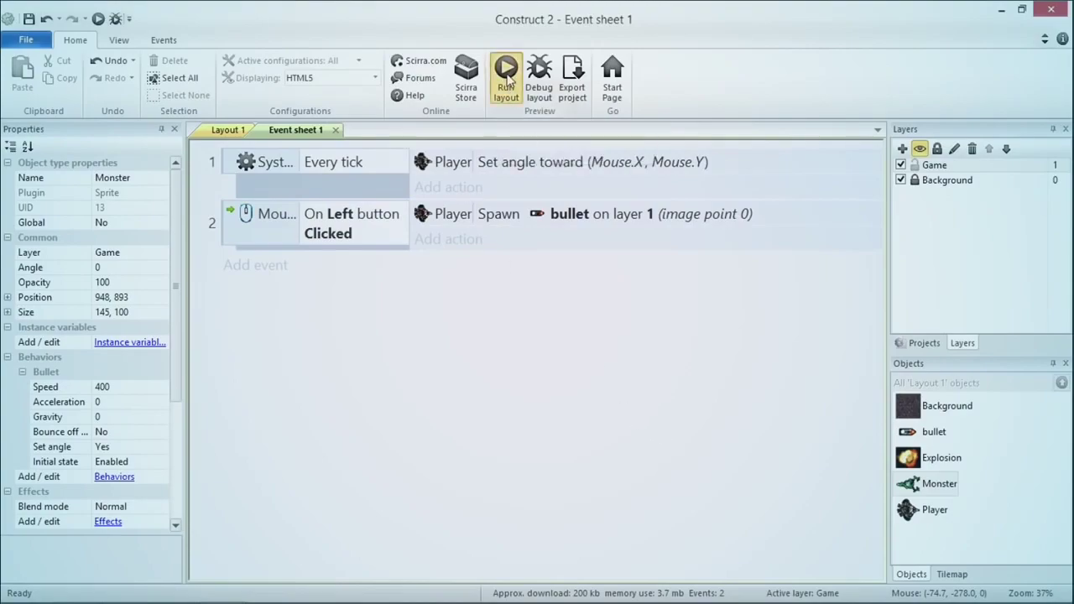
Run the layout in the browser and test shooting bullets from the player at several points.
click(506, 77)
click(529, 312)
click(587, 369)
click(630, 408)
click(445, 298)
click(454, 311)
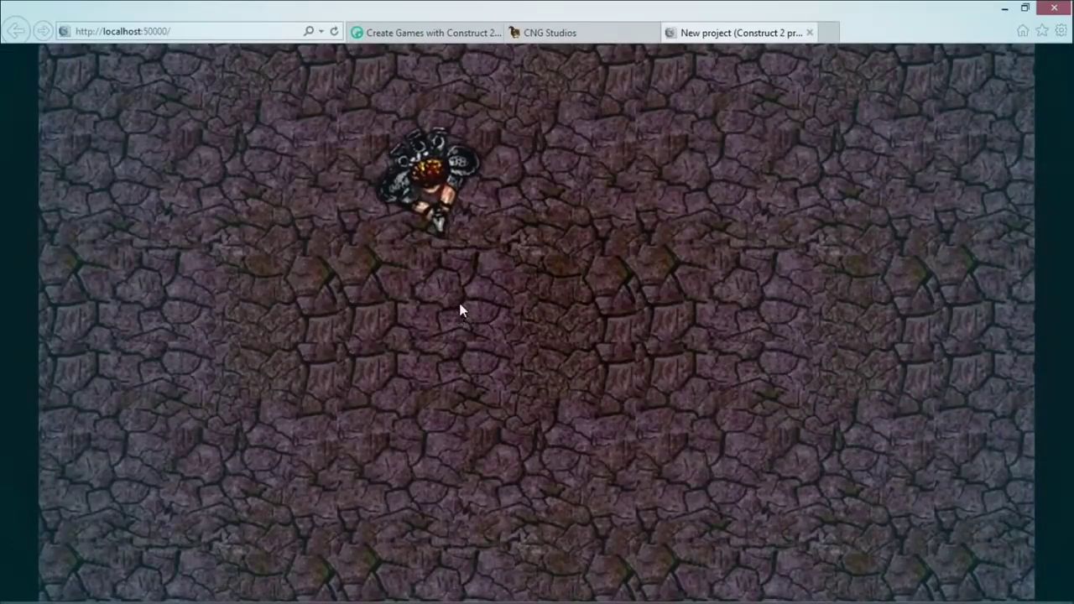
click(460, 306)
Switch back to Construct 2, show Layout 1, and bring up the Player object's editing options.
key(alt+Tab)
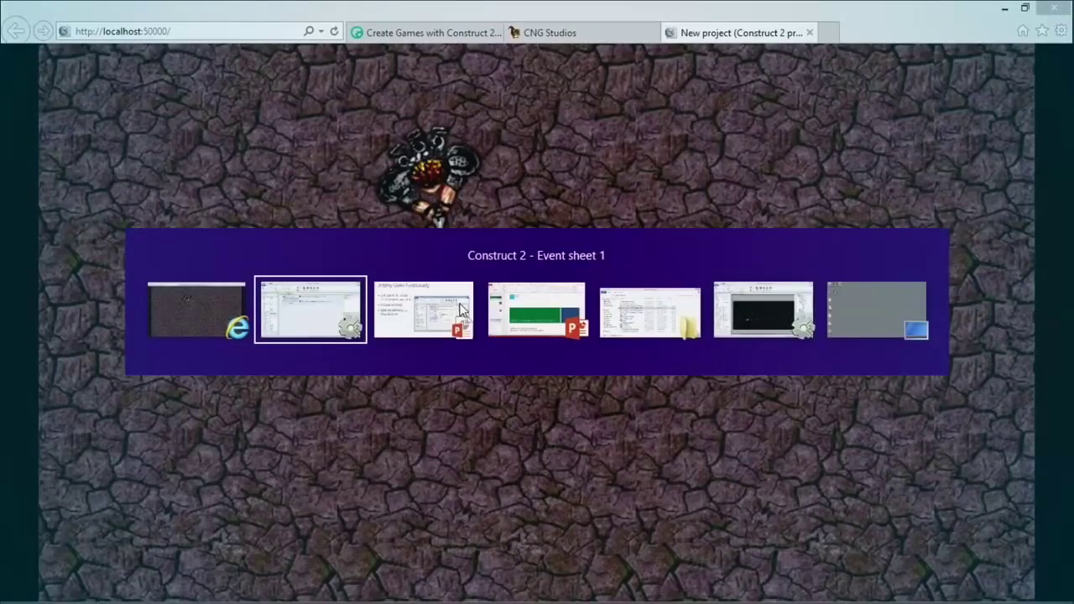
click(225, 131)
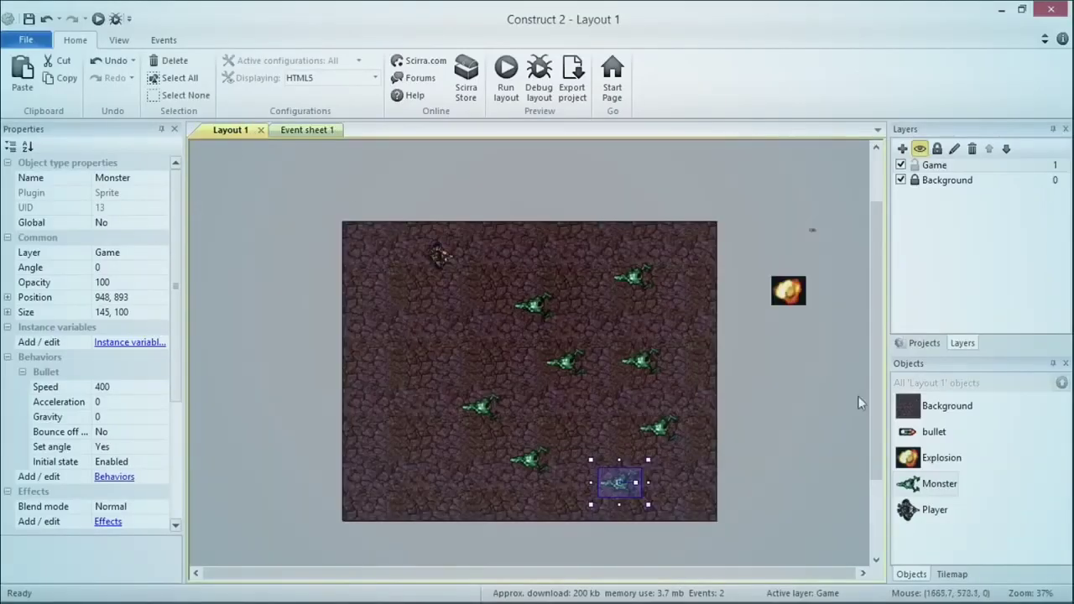
click(936, 510)
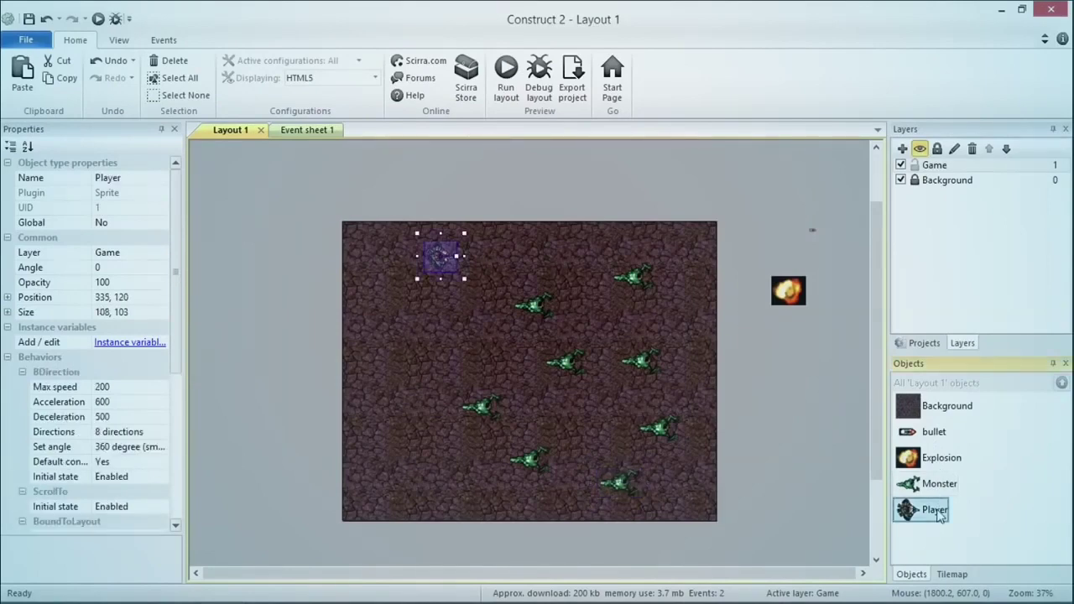
right_click(938, 514)
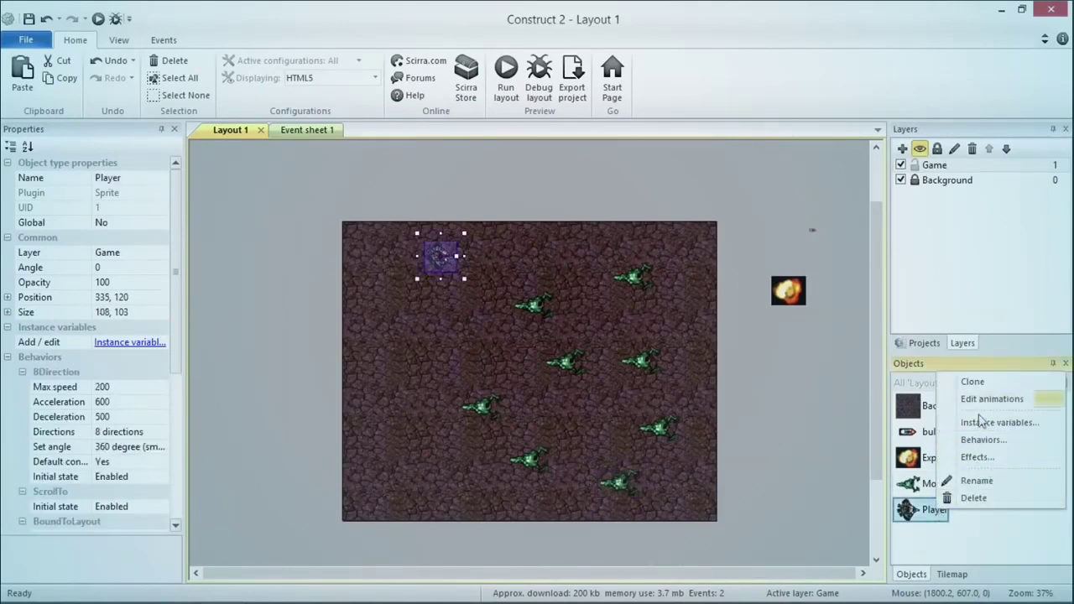
Add Imagepoint 1 to the Player sprite at the gun's tip, X 99 and Y 52, and close the image editor.
double_click(930, 509)
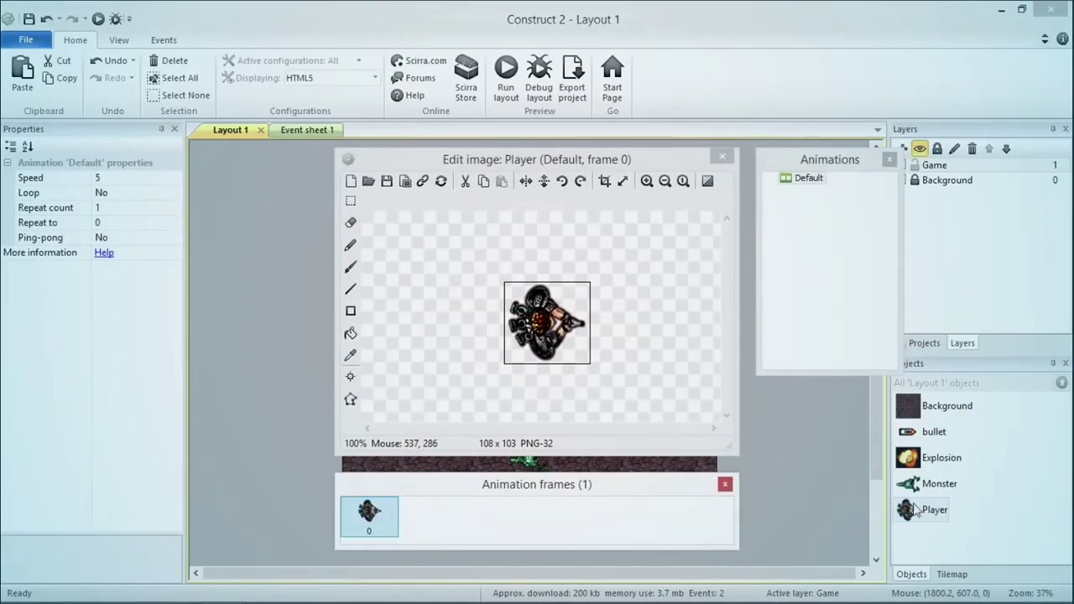
click(351, 377)
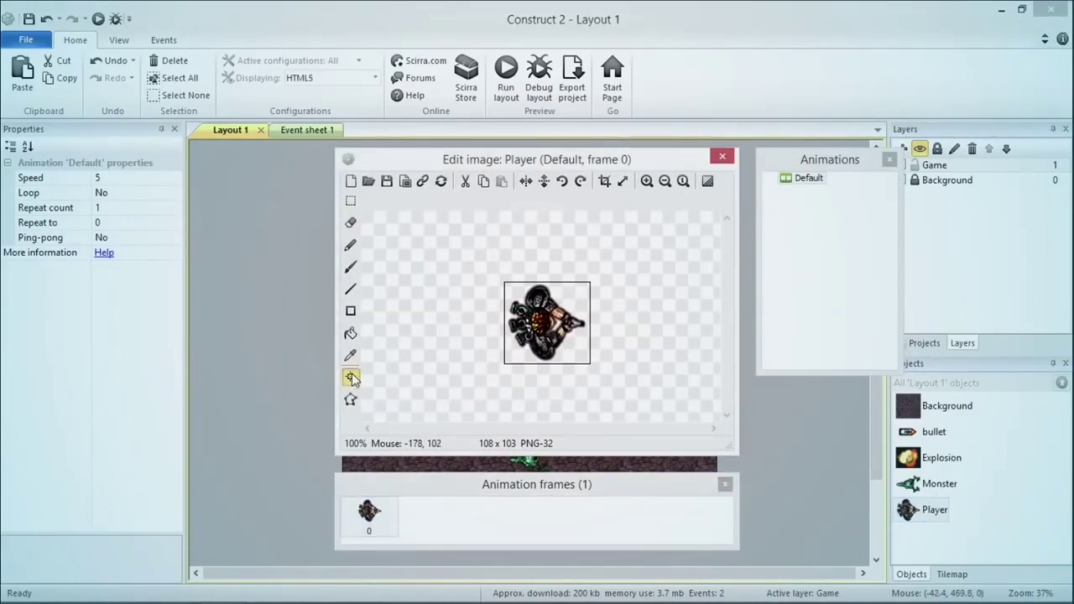
click(476, 249)
drag(554, 226, 436, 227)
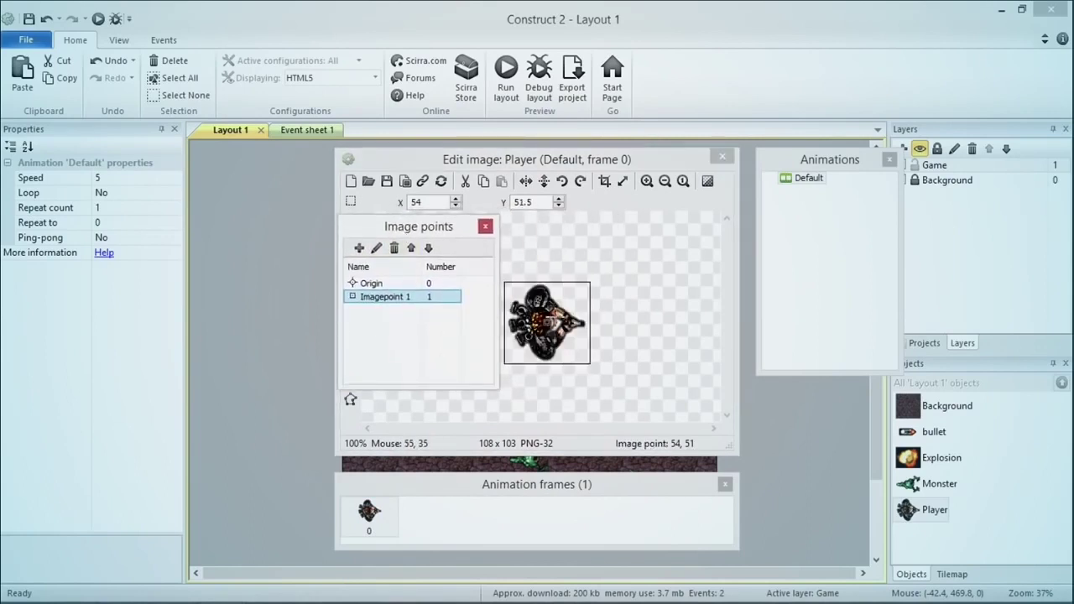
click(582, 323)
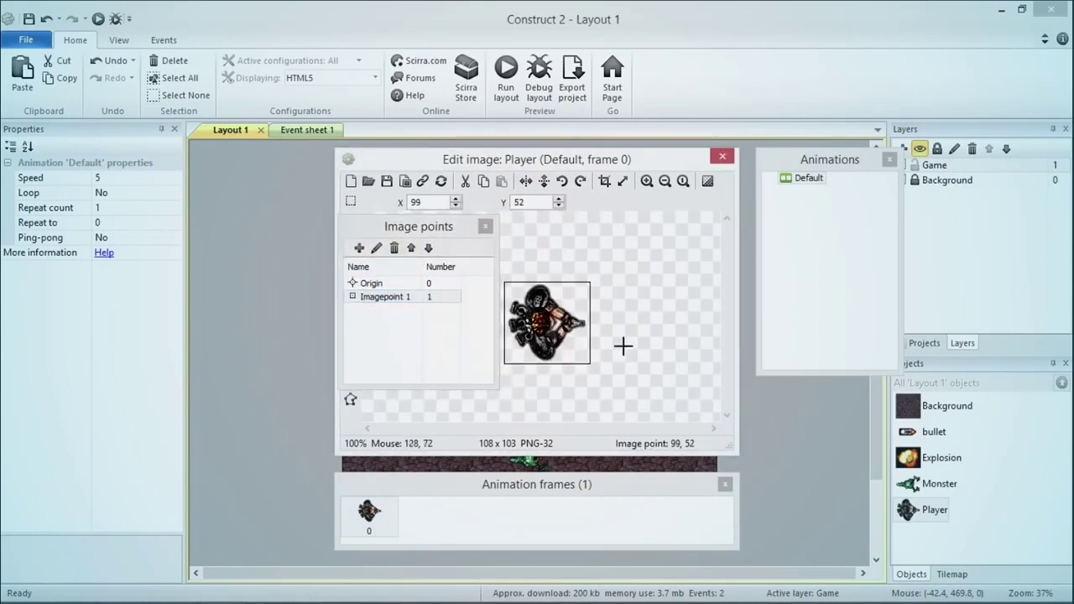
click(485, 227)
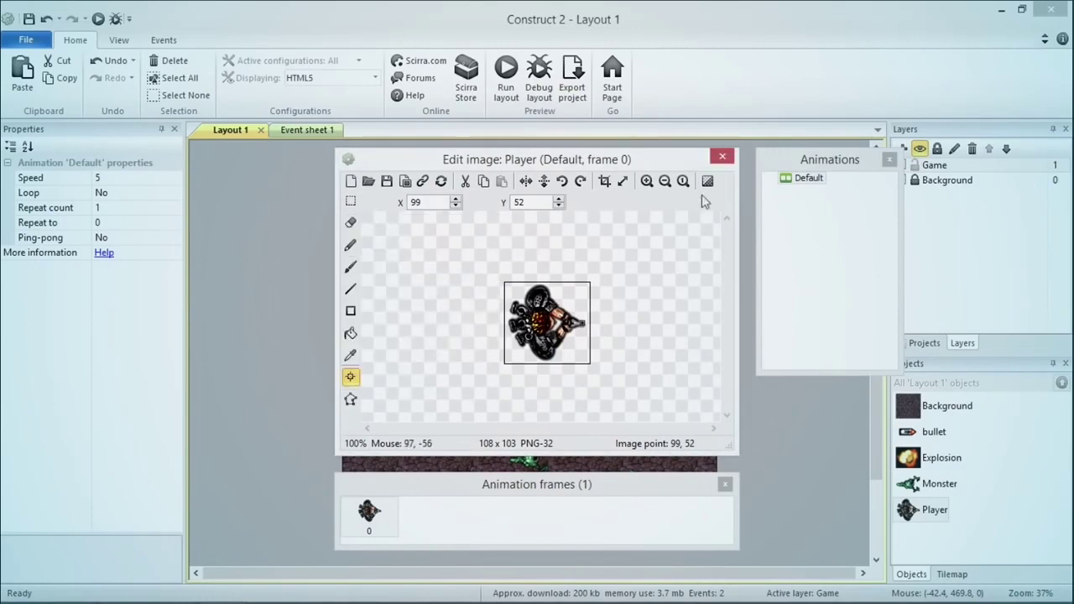
click(721, 156)
In the event sheet, set the image point of the Player's Spawn bullet action to 1.
click(325, 133)
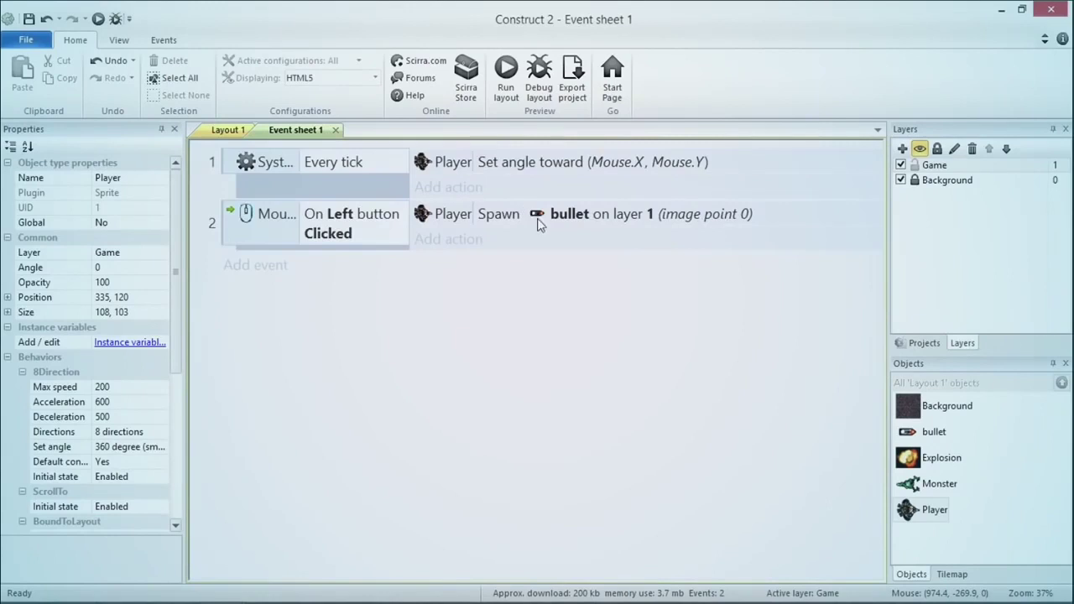
double_click(562, 215)
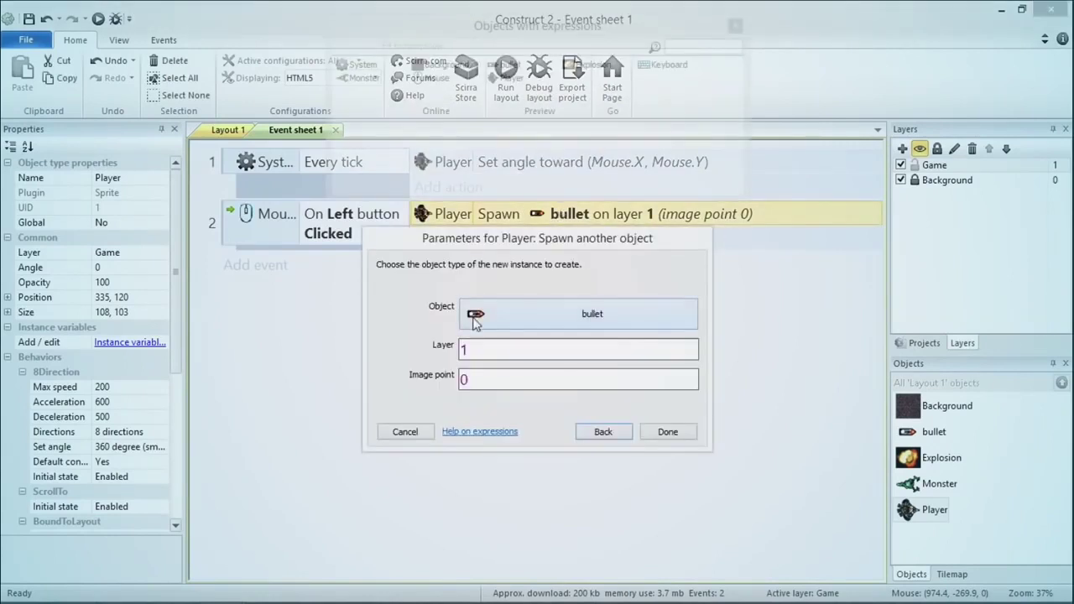
click(479, 380)
key(BackSpace)
text(1)
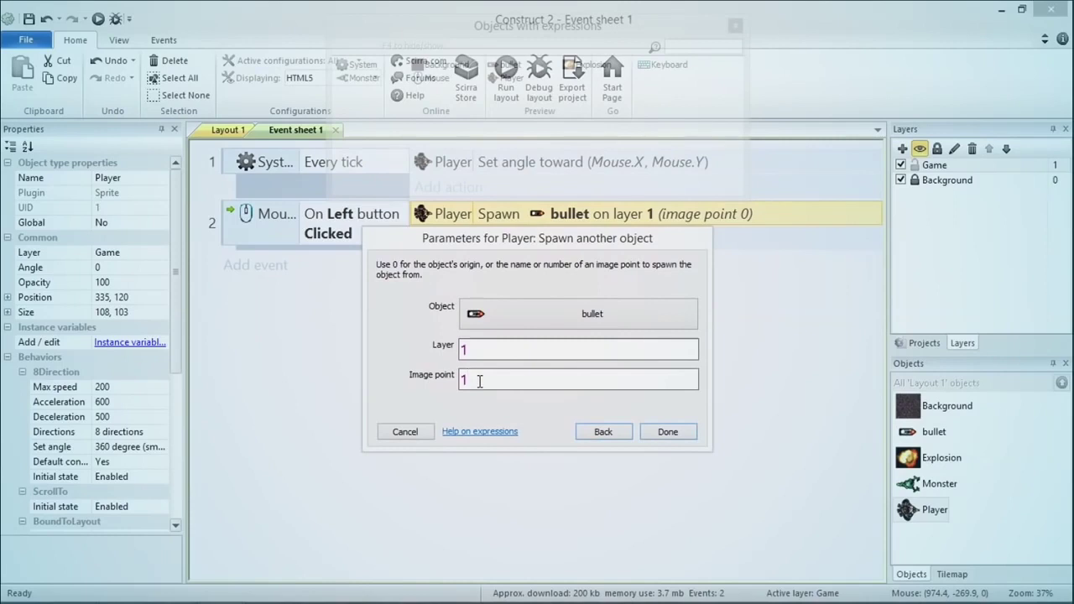
Run the layout and fire several bullets diagonally away from the player to test where they spawn, and return to the event sheet.
click(506, 74)
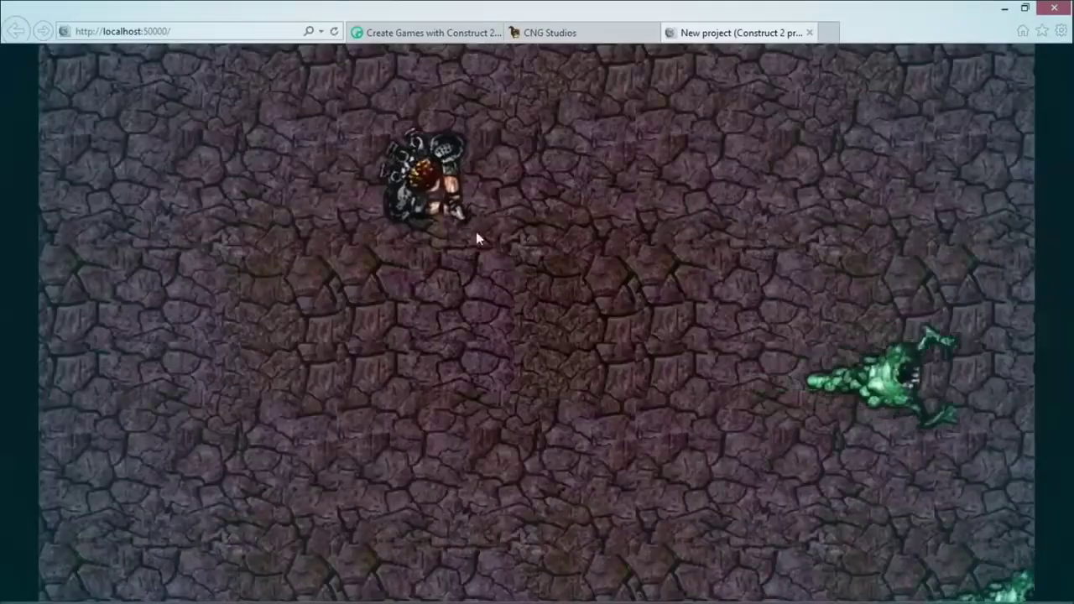
click(489, 243)
click(516, 272)
click(550, 306)
click(571, 323)
click(597, 340)
click(600, 343)
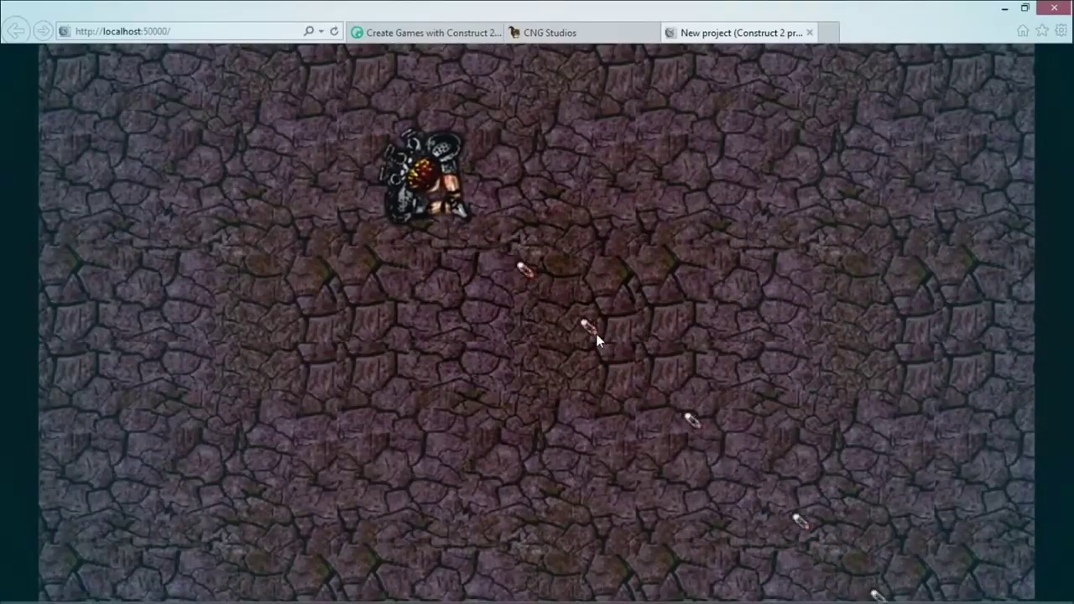
key(alt+Tab)
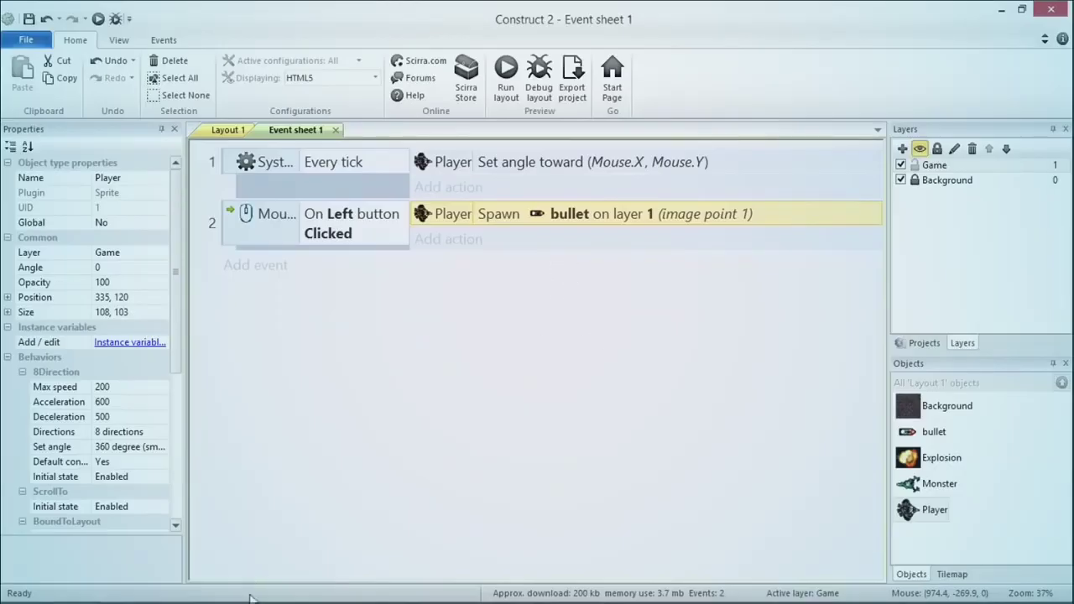
key(alt+Tab)
key(alt+Tab)
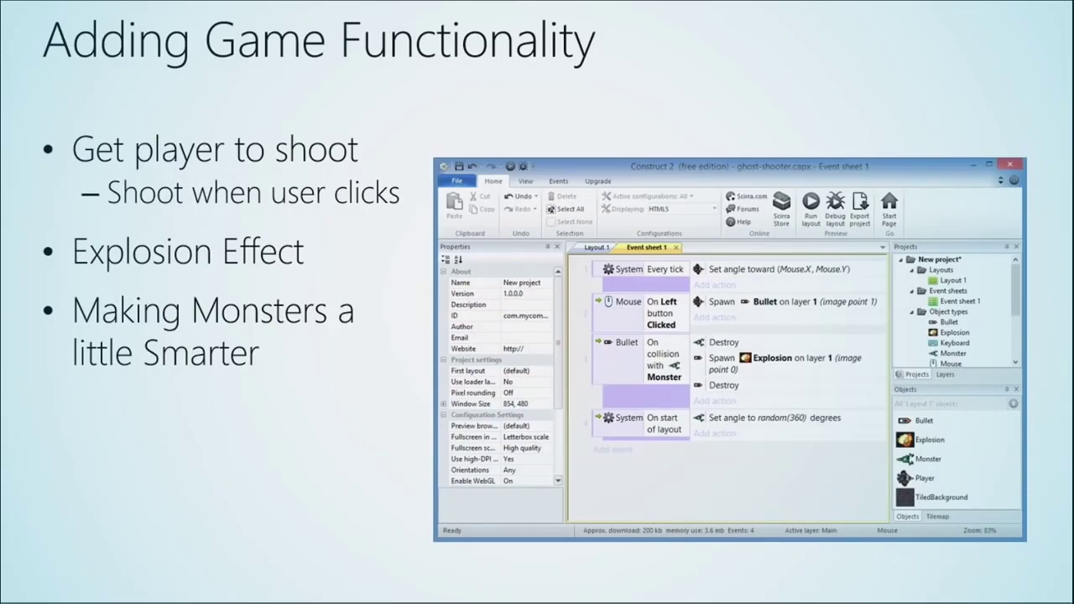
key(alt+Tab)
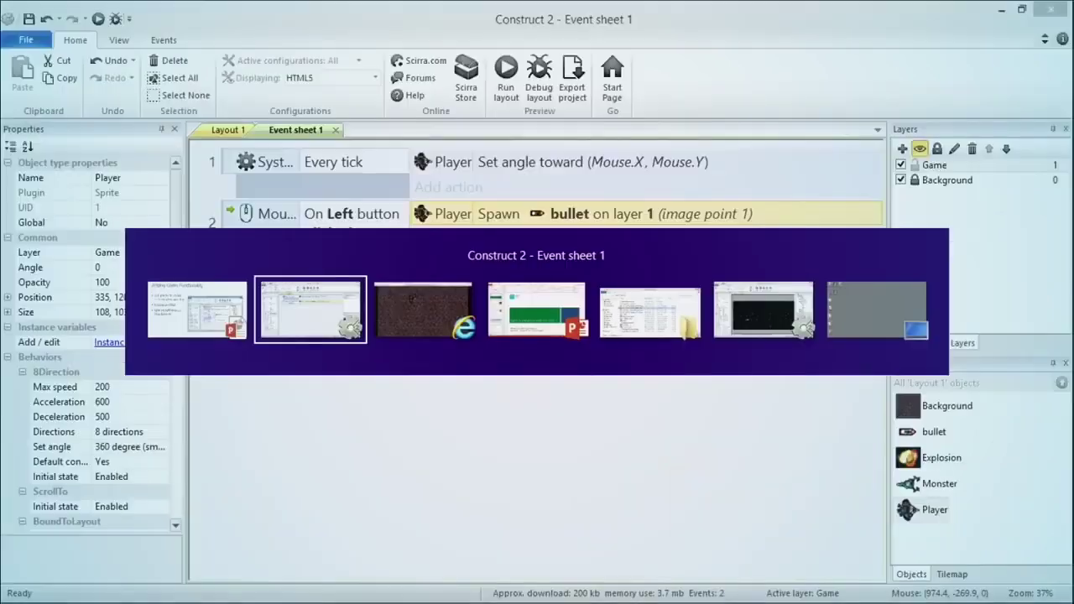
key(alt+Tab)
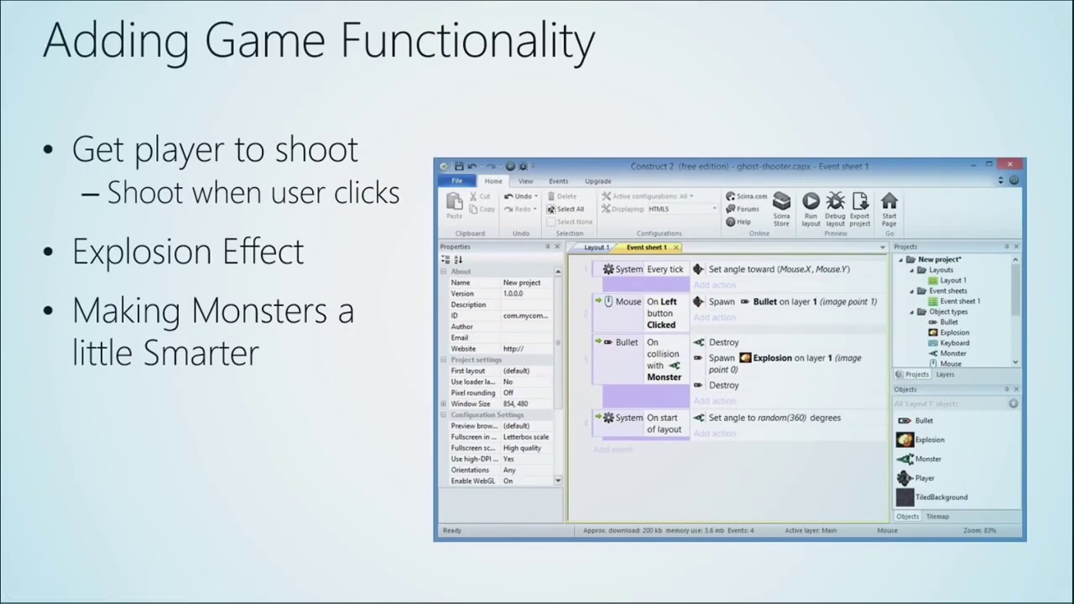
key(alt+Tab)
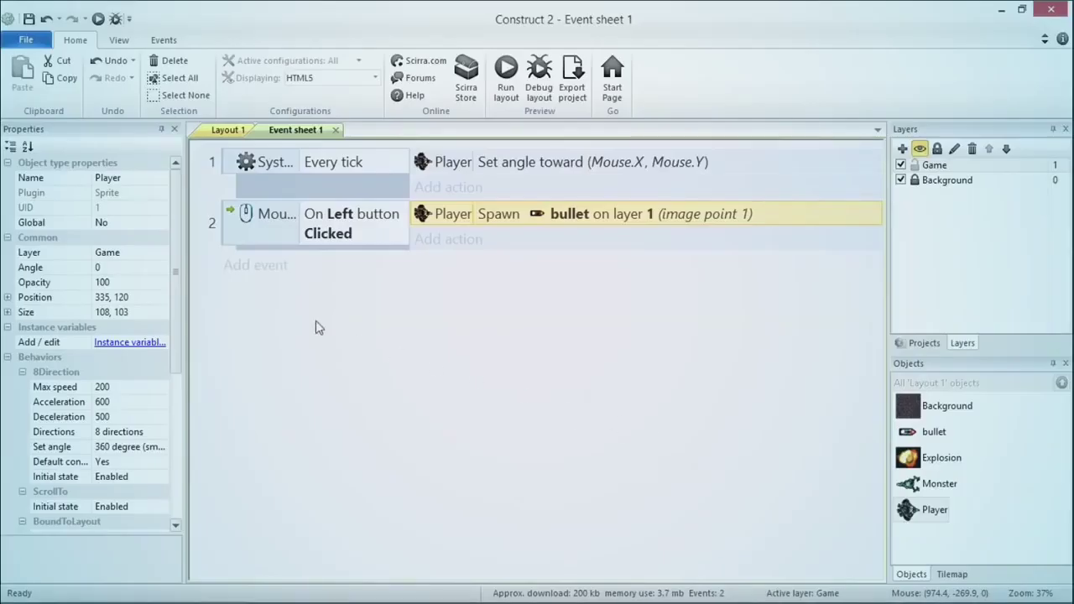
Add an event with the bullet condition On collision with another object, using Monster as the object.
click(271, 269)
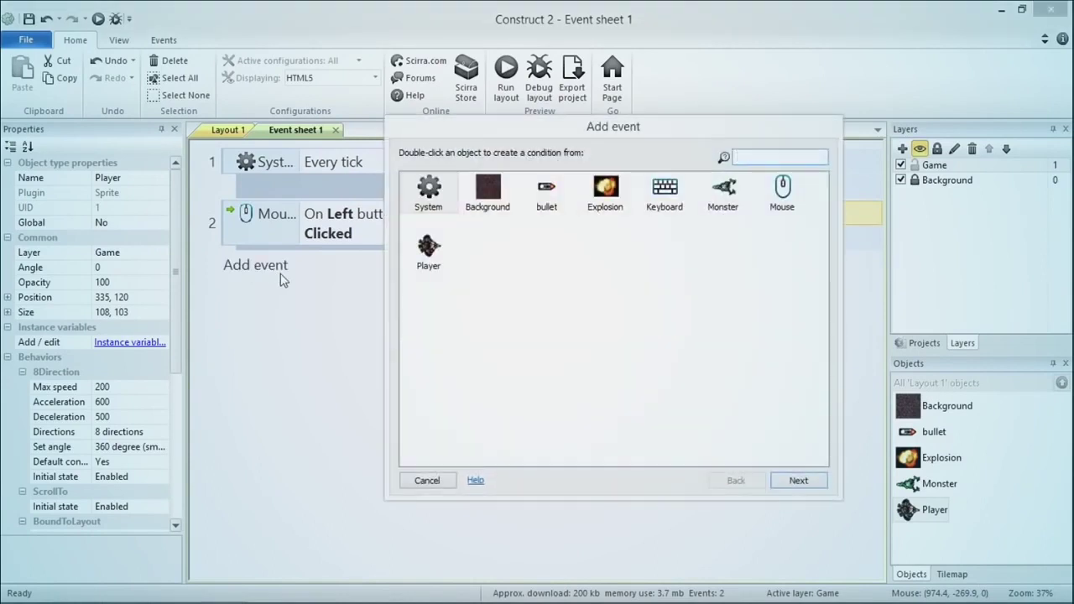
double_click(548, 205)
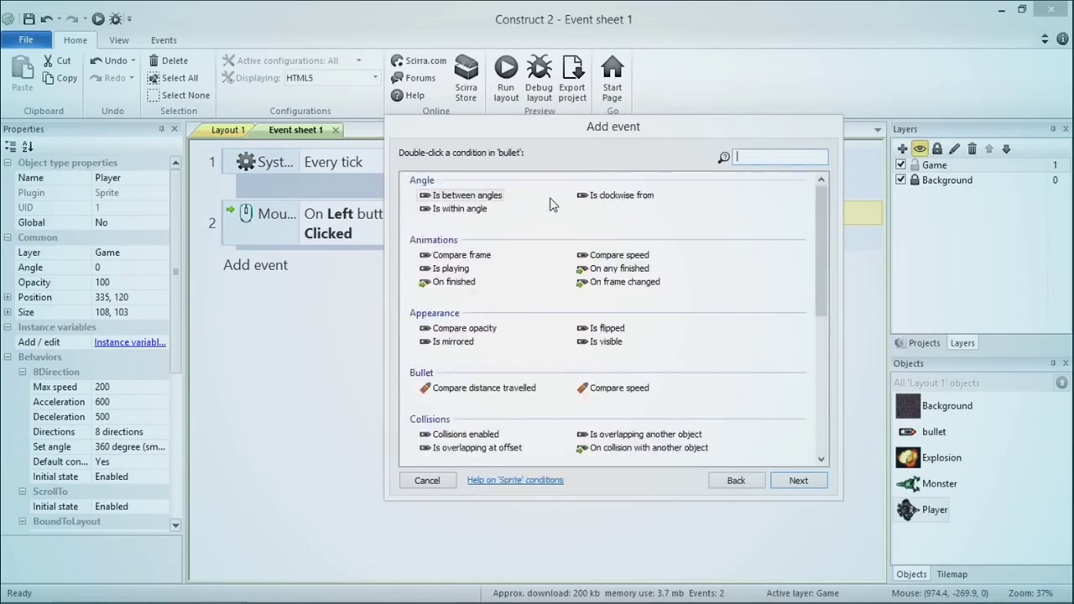
text(on coll)
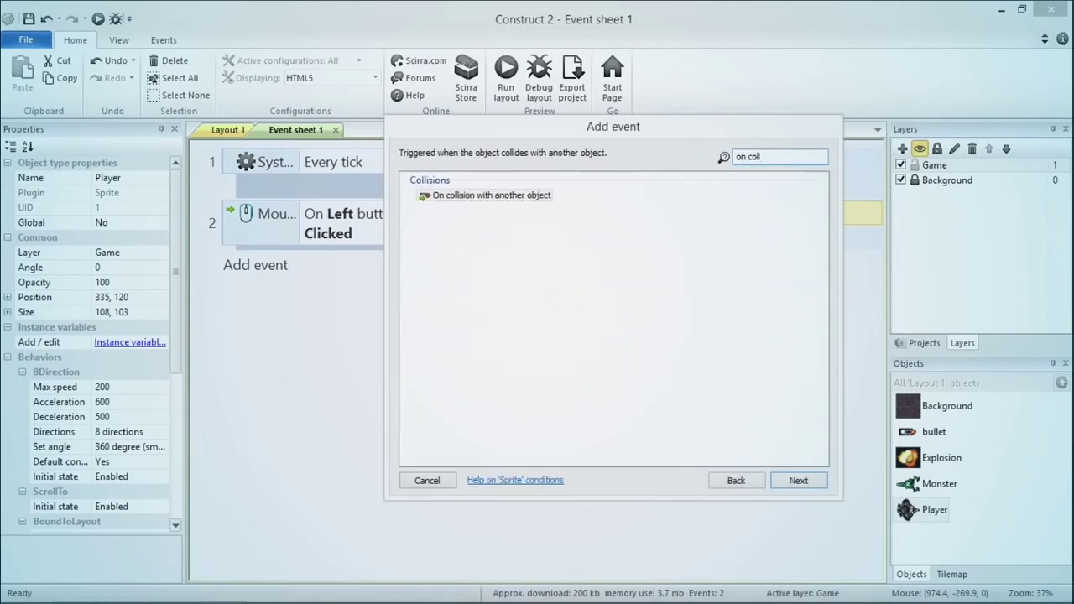
key(Return)
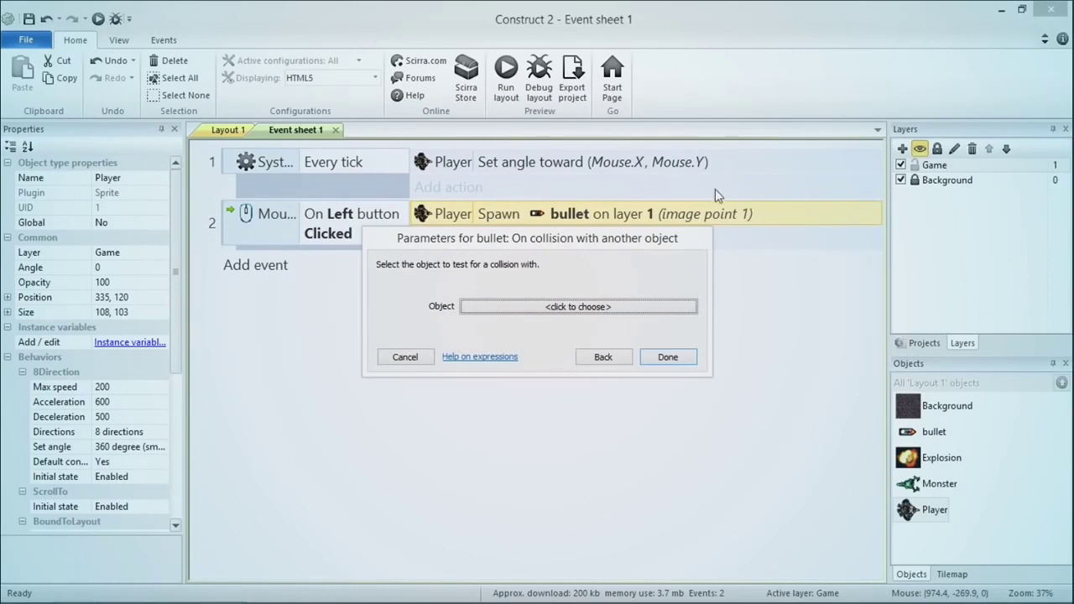
click(638, 307)
double_click(534, 227)
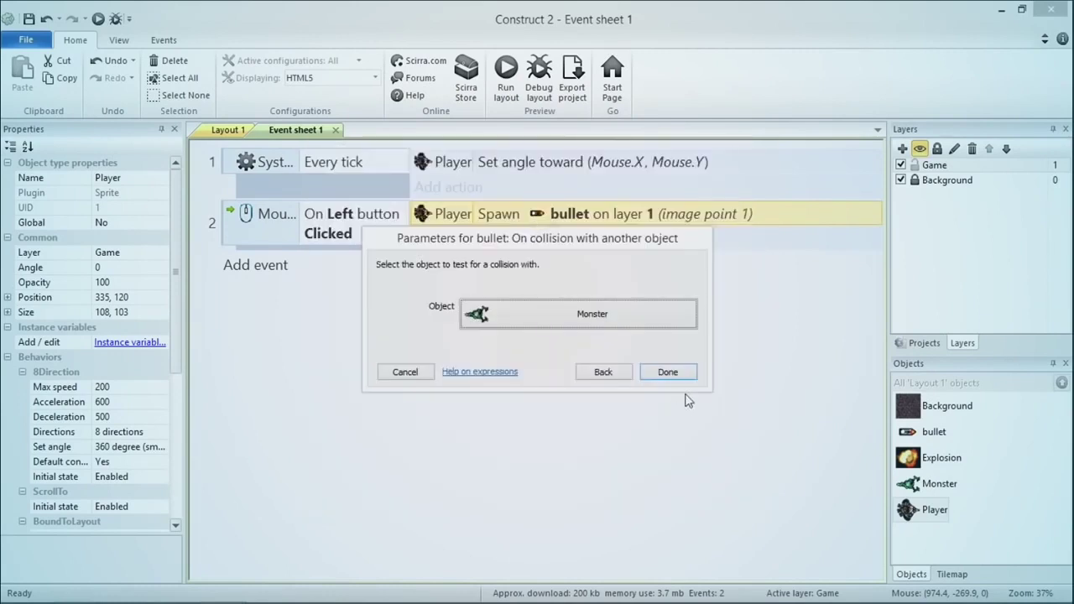
click(670, 372)
Add a Destroy action for Monster to the bullet collision event.
click(458, 272)
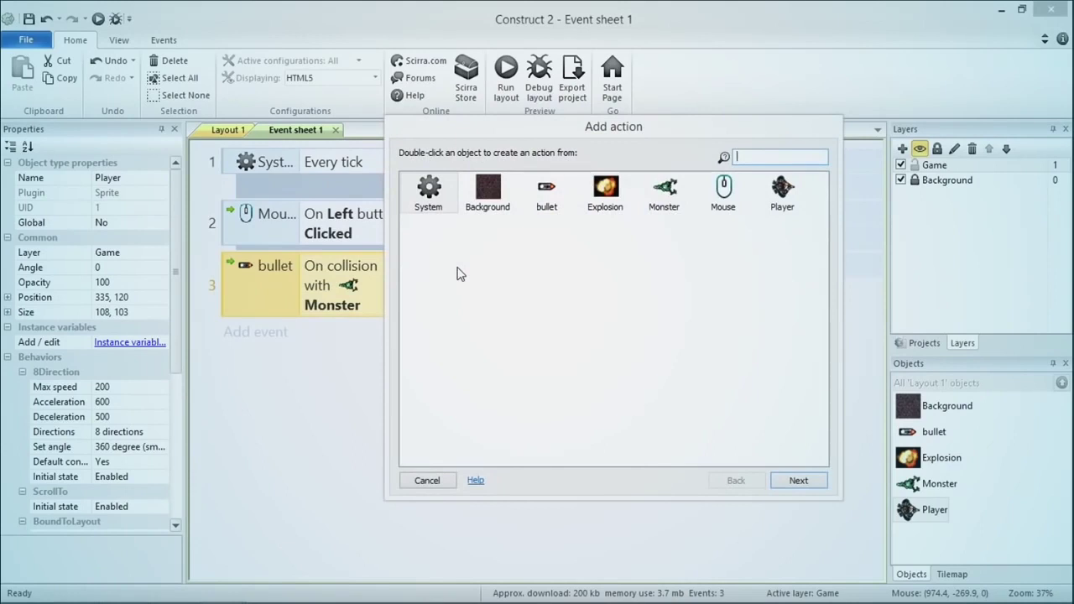
click(672, 201)
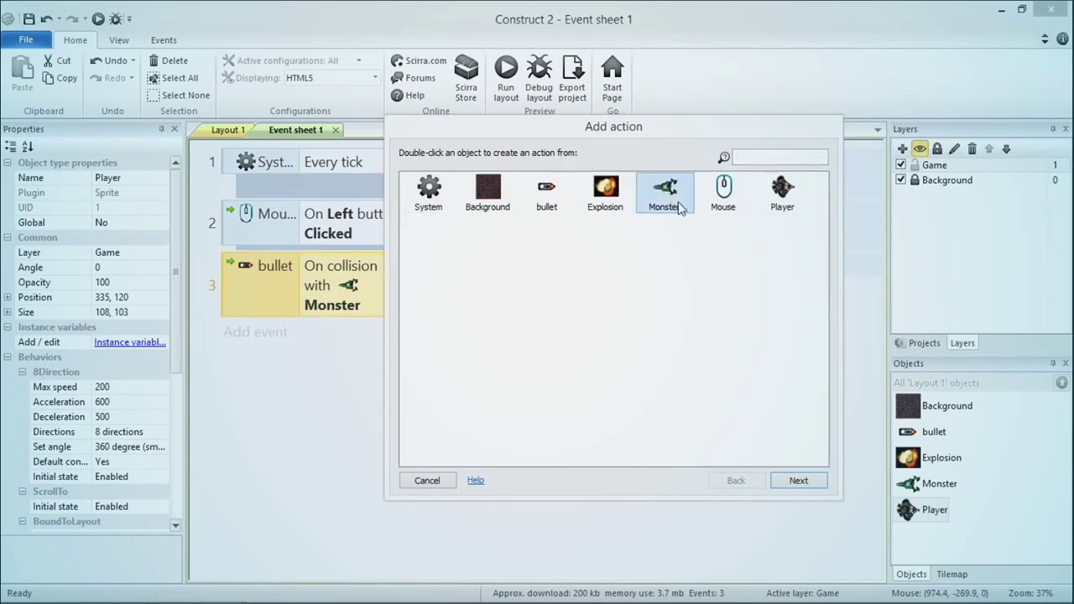
double_click(679, 206)
text(destroy)
key(Return)
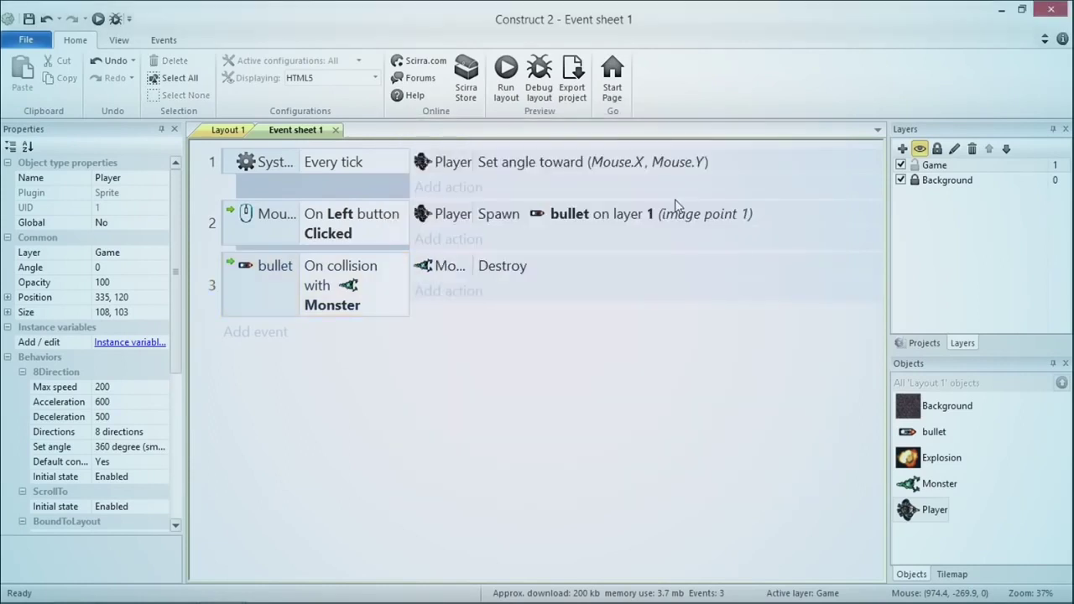
Add a bullet action to the collision event that spawns Explosion on layer 1 at image point 0.
click(475, 295)
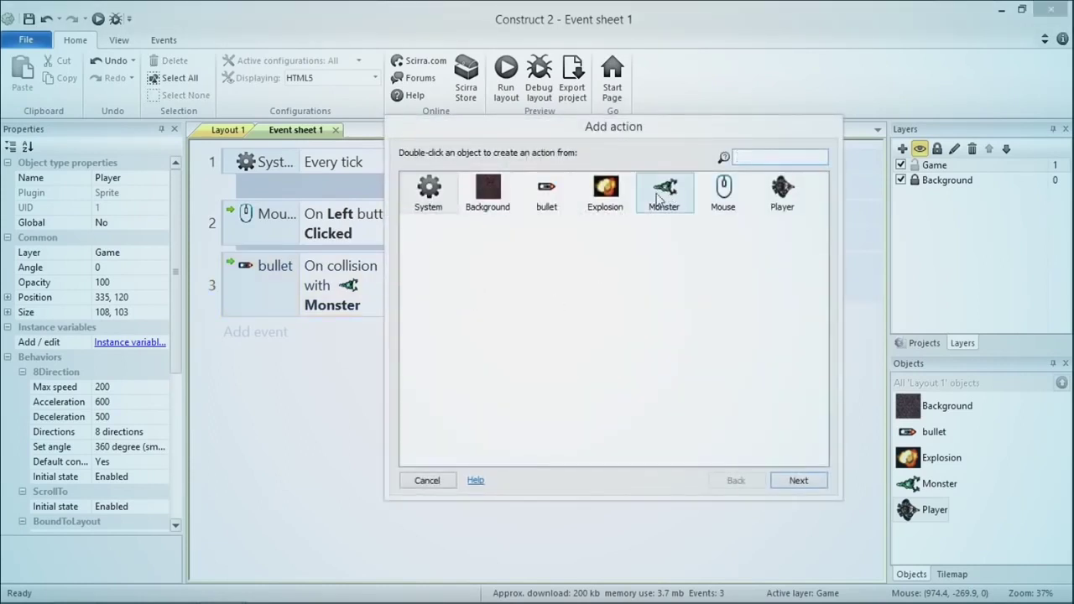
text(bullet)
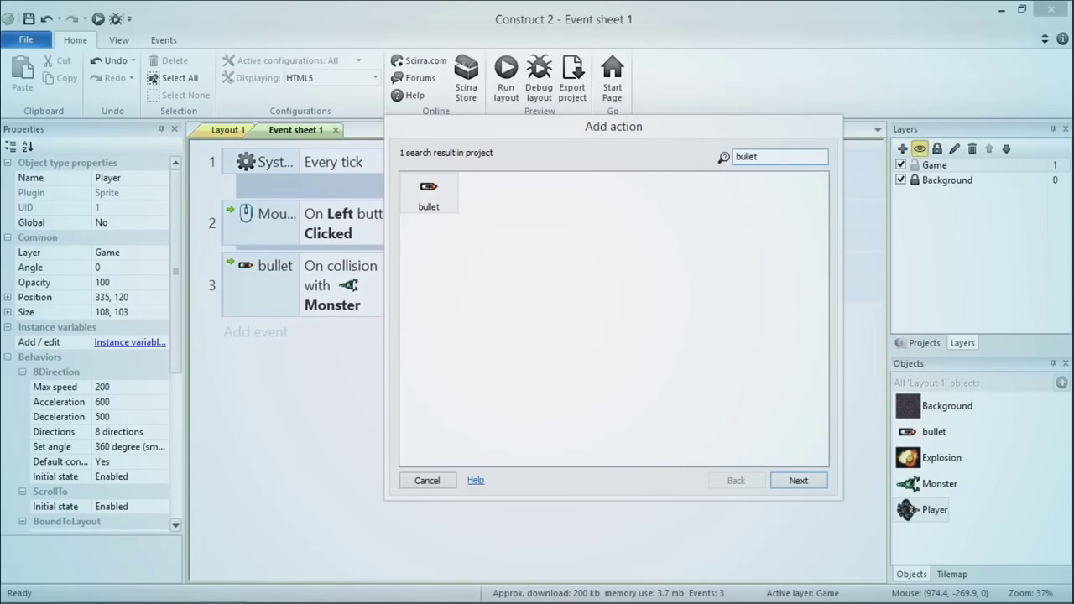
key(Return)
text(spawn)
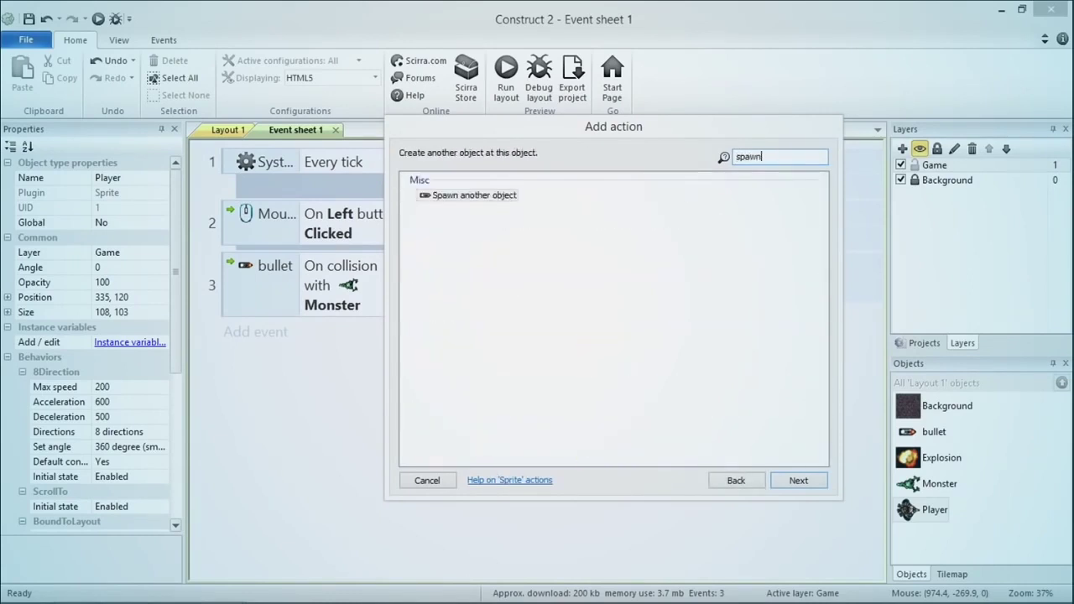
key(Return)
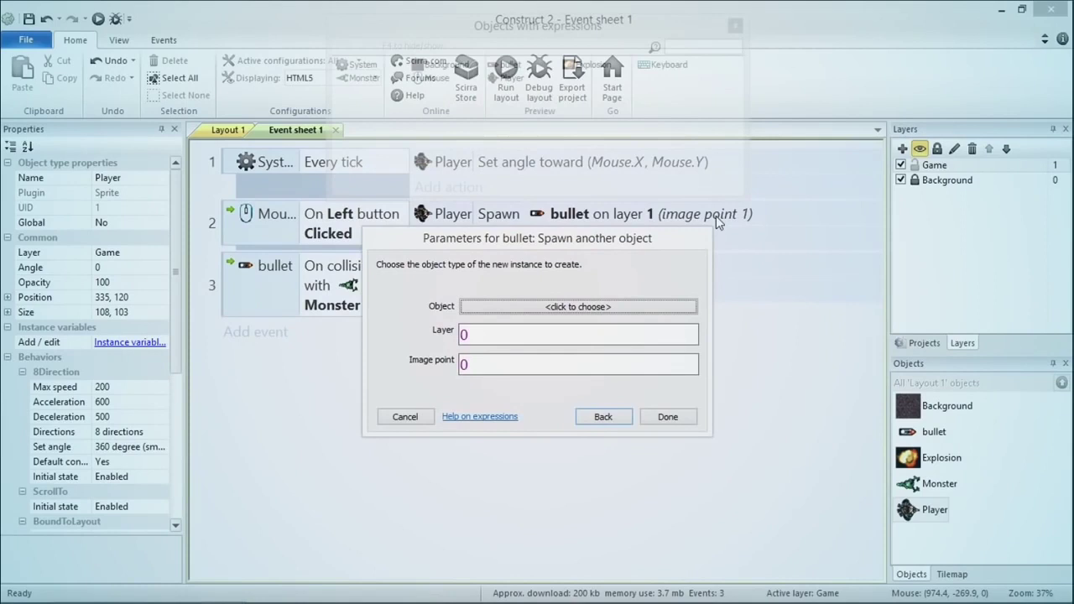
click(620, 307)
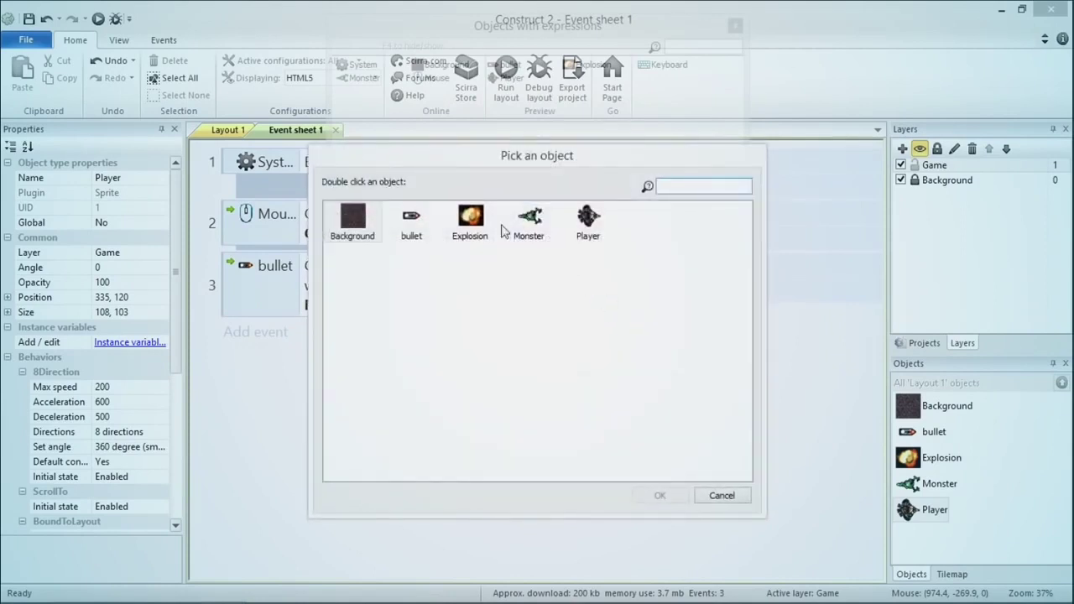
click(475, 226)
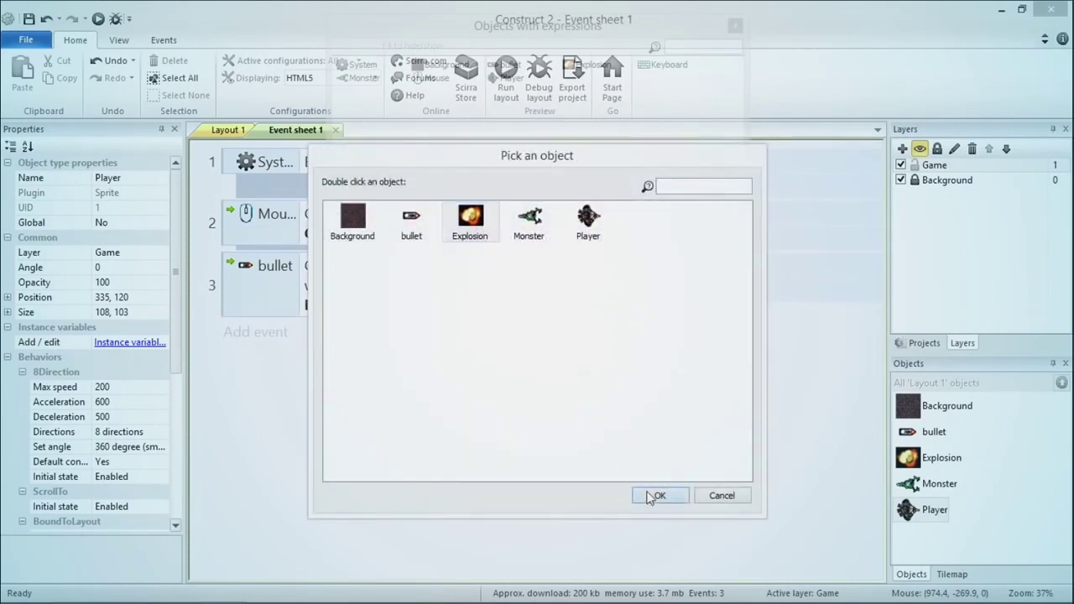
click(658, 496)
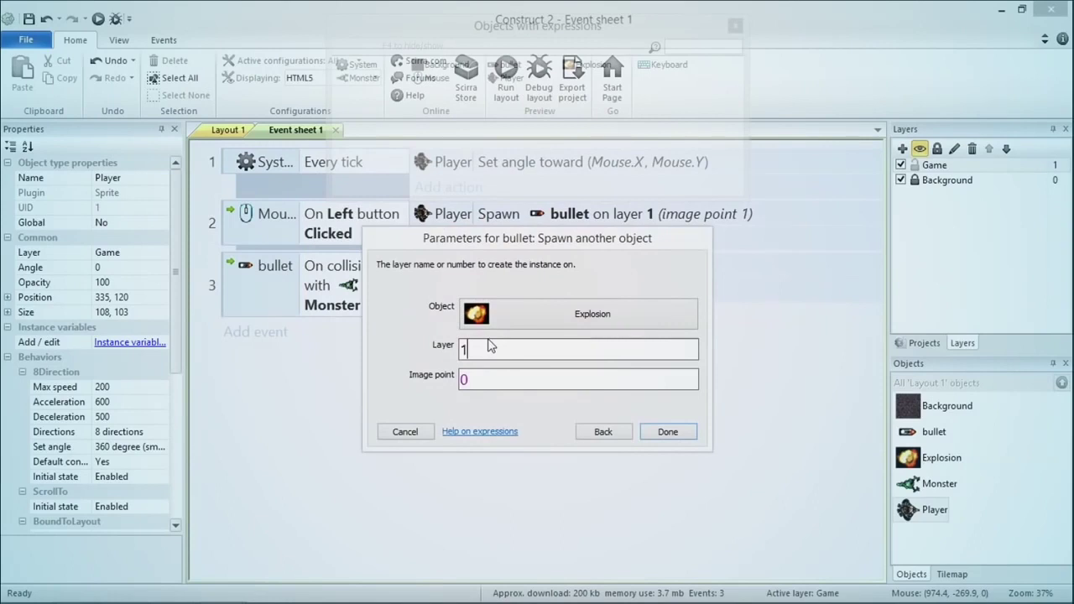
key(Return)
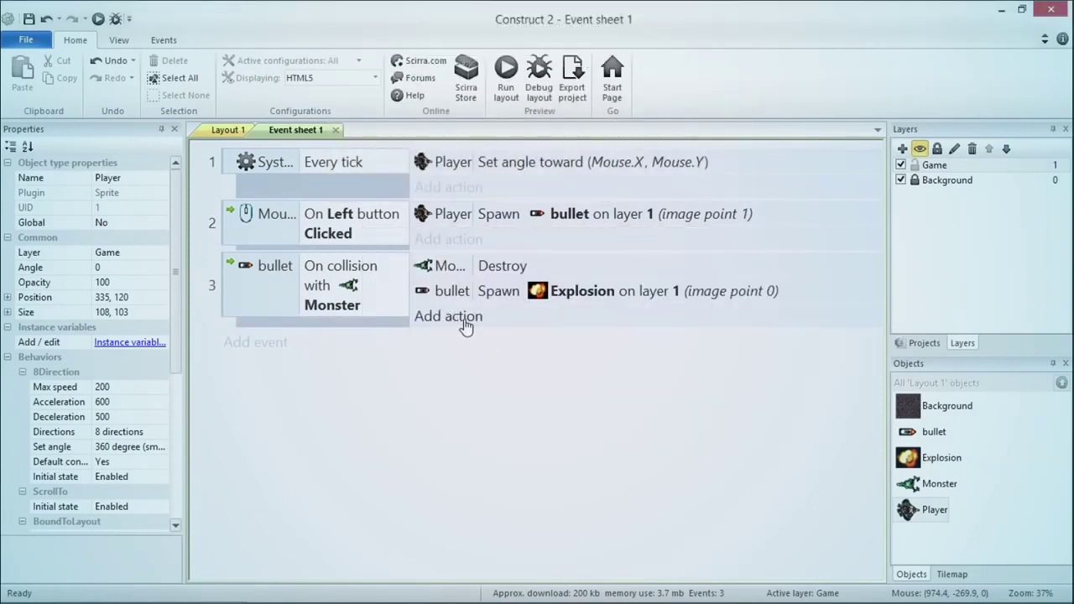
Add a Destroy action for bullet at the end of the collision event's actions.
click(465, 322)
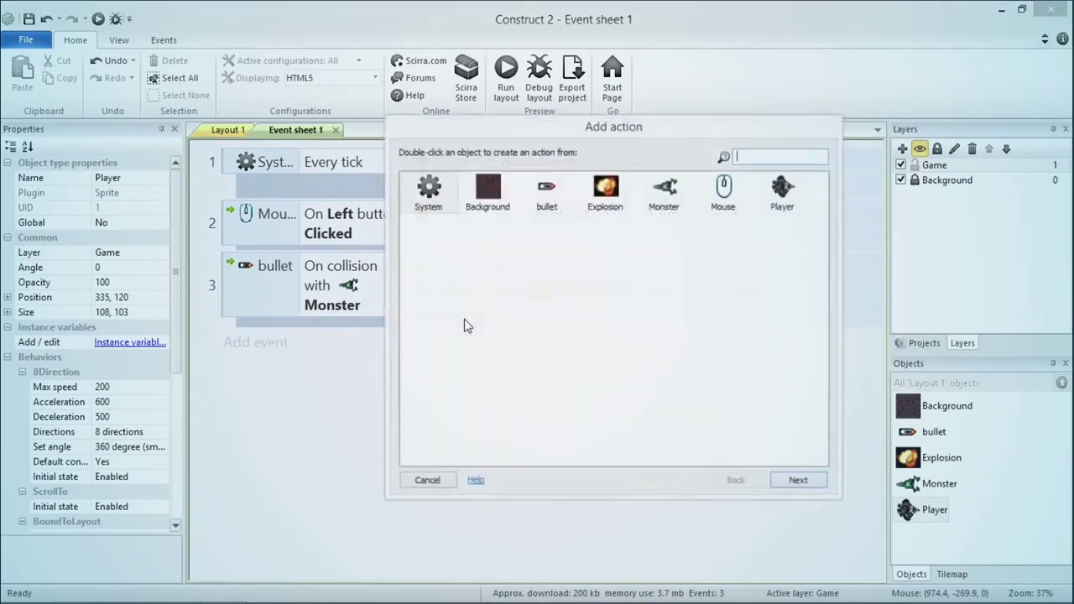
double_click(548, 192)
text(de)
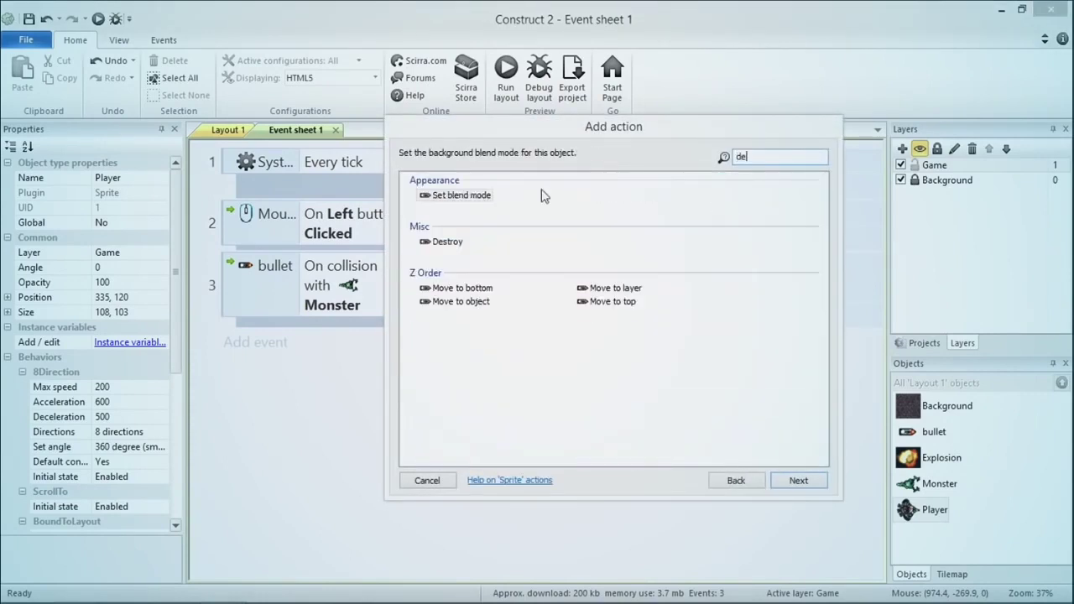
text(str)
key(Return)
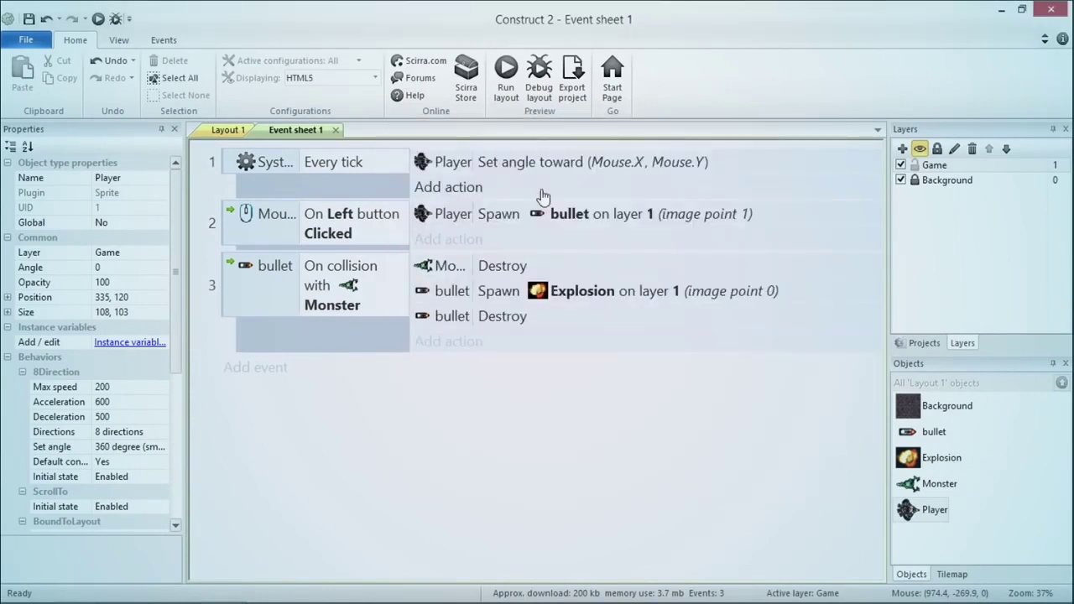
key(alt+Tab)
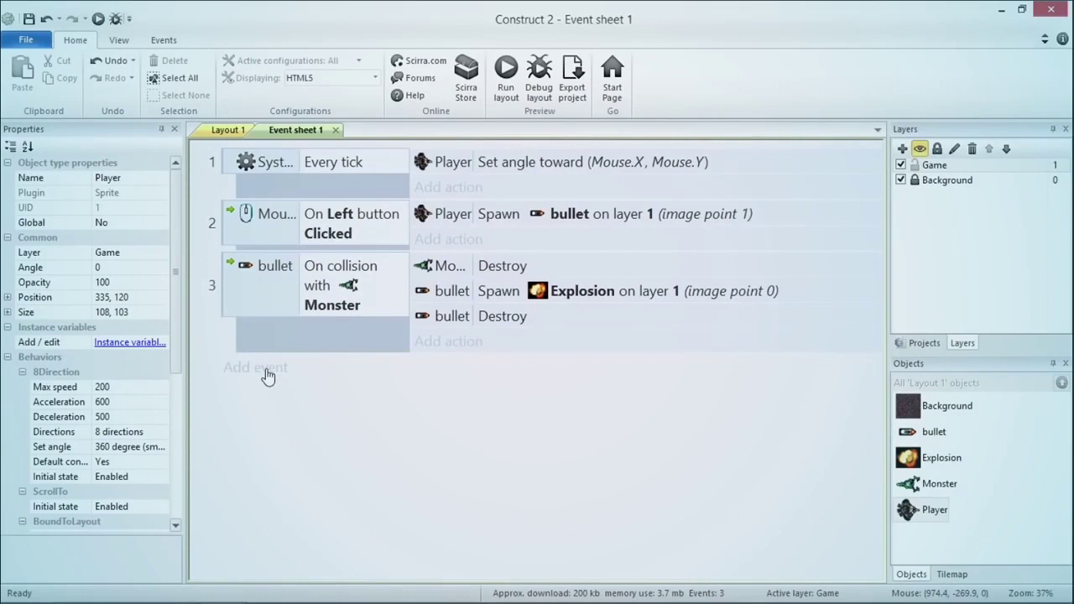
Add an event with the System condition On start of layout.
click(262, 369)
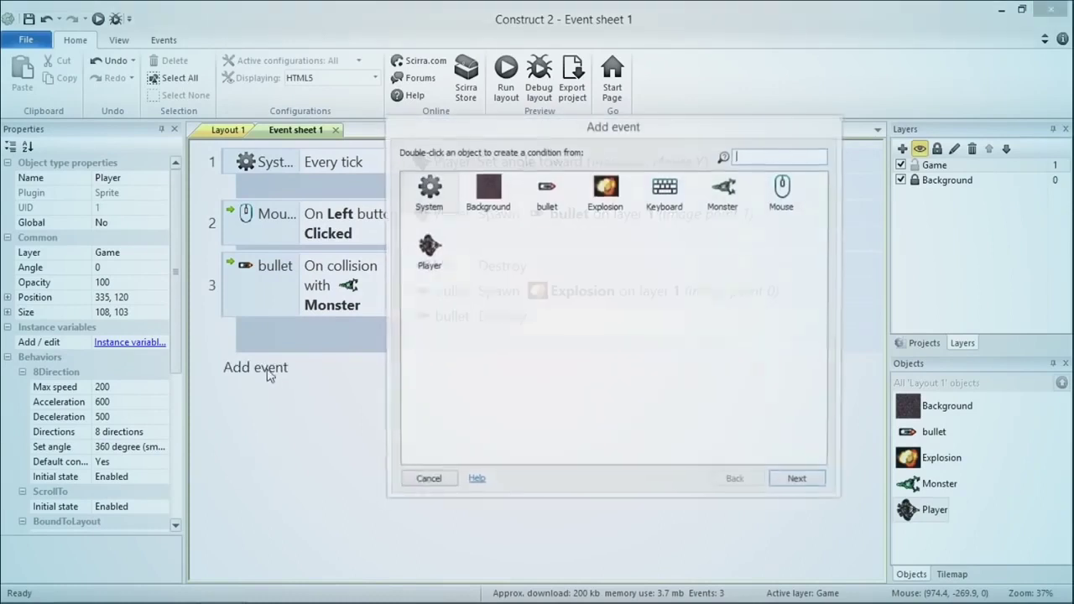
double_click(446, 198)
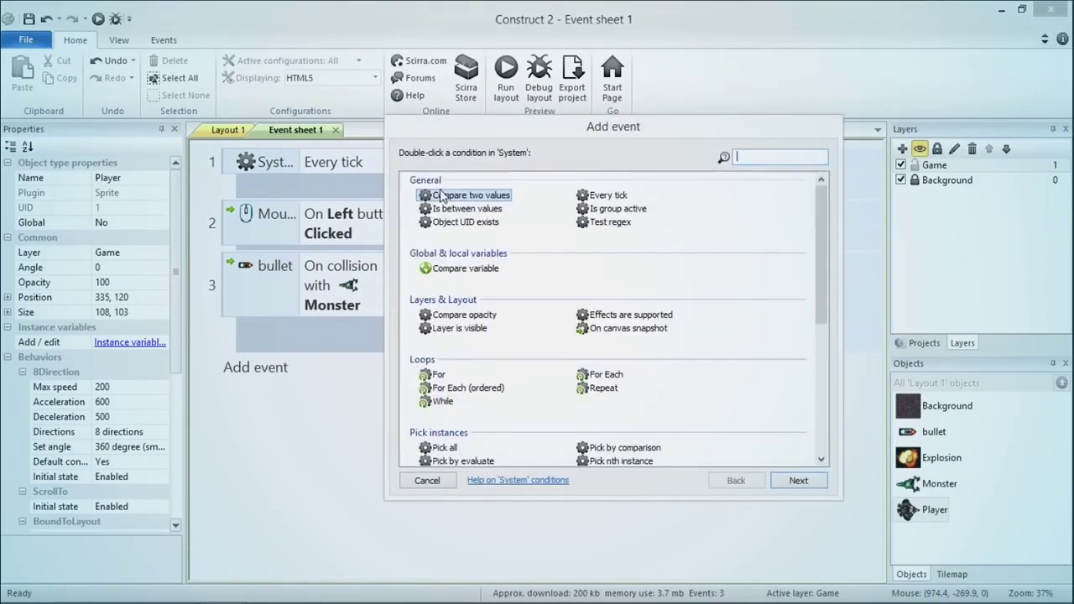
text(on start)
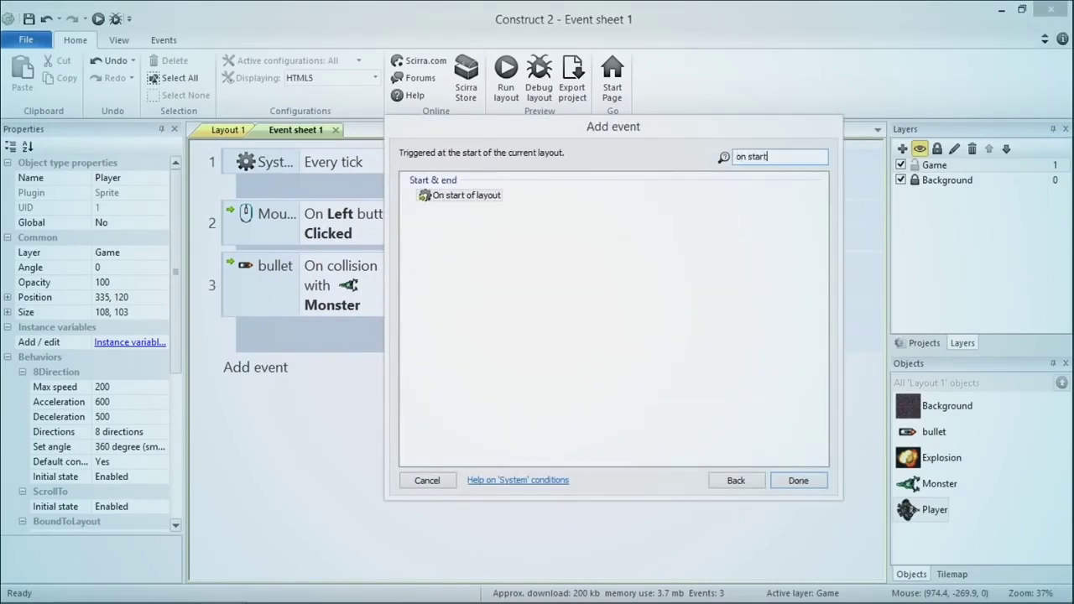
double_click(445, 197)
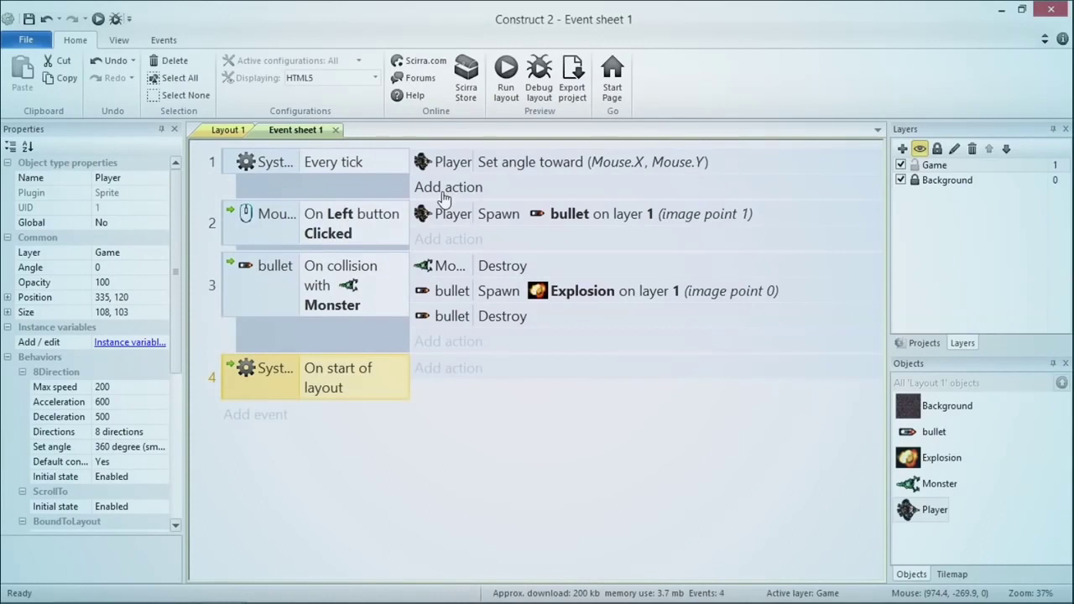
Add a Monster action to the start-of-layout event that sets its Bullet angle of motion to random(360).
click(445, 368)
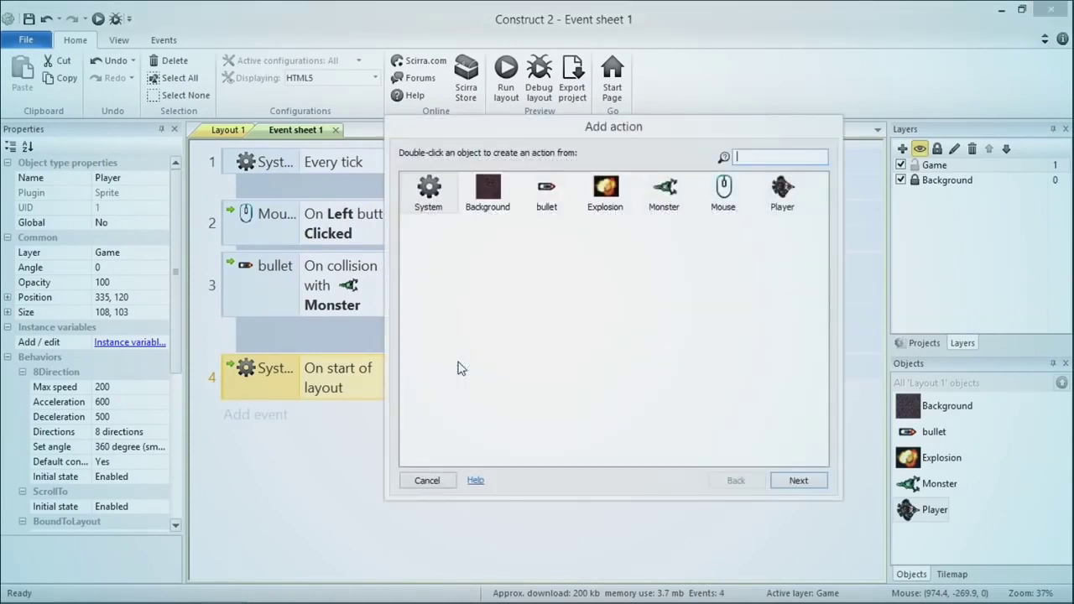
double_click(664, 193)
text(se)
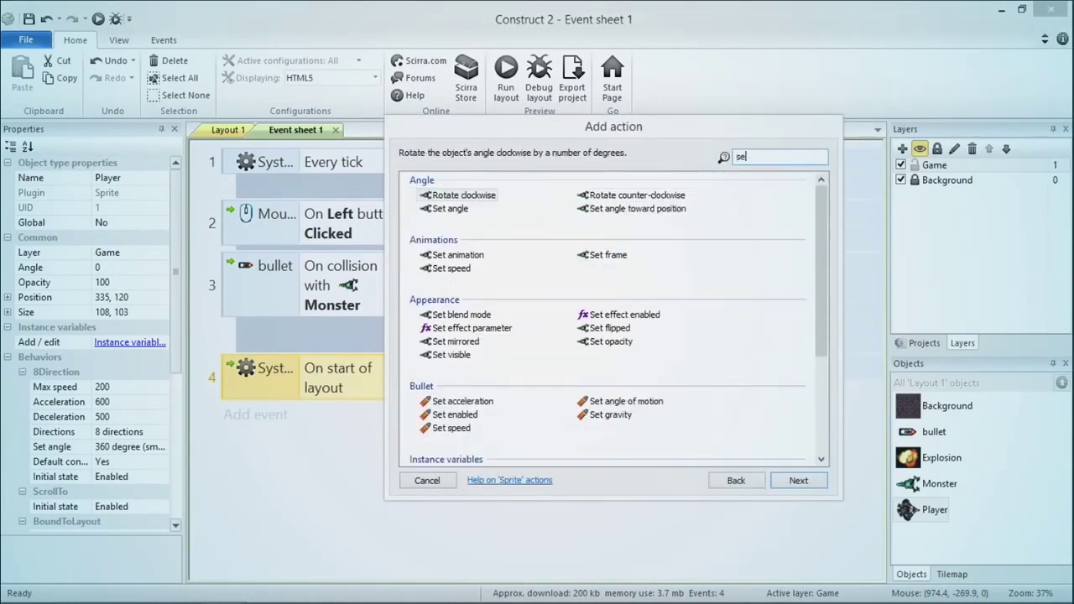
text(t angle of motio)
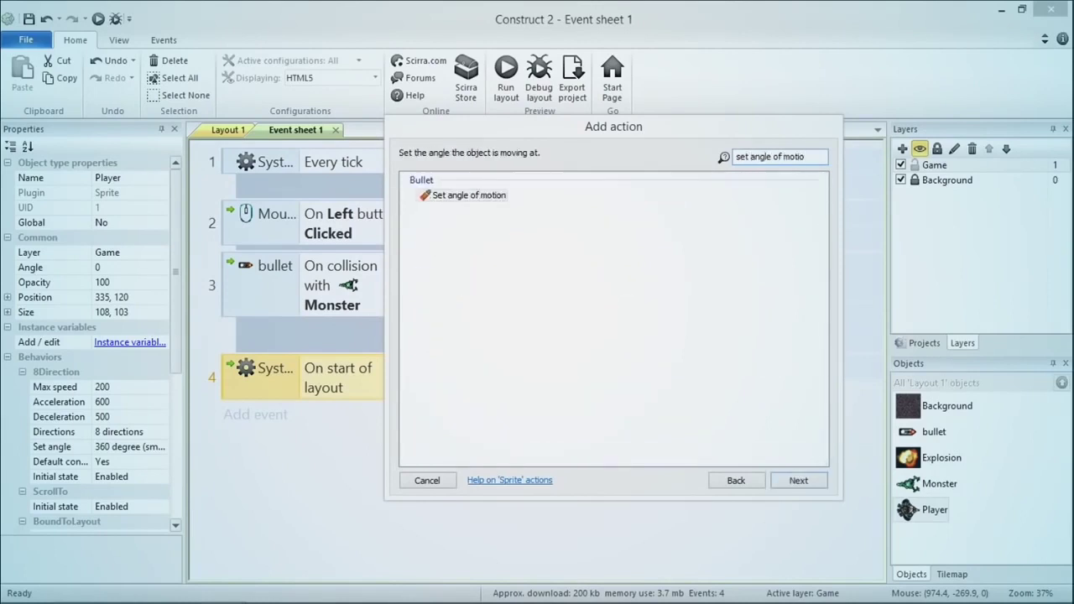
key(Return)
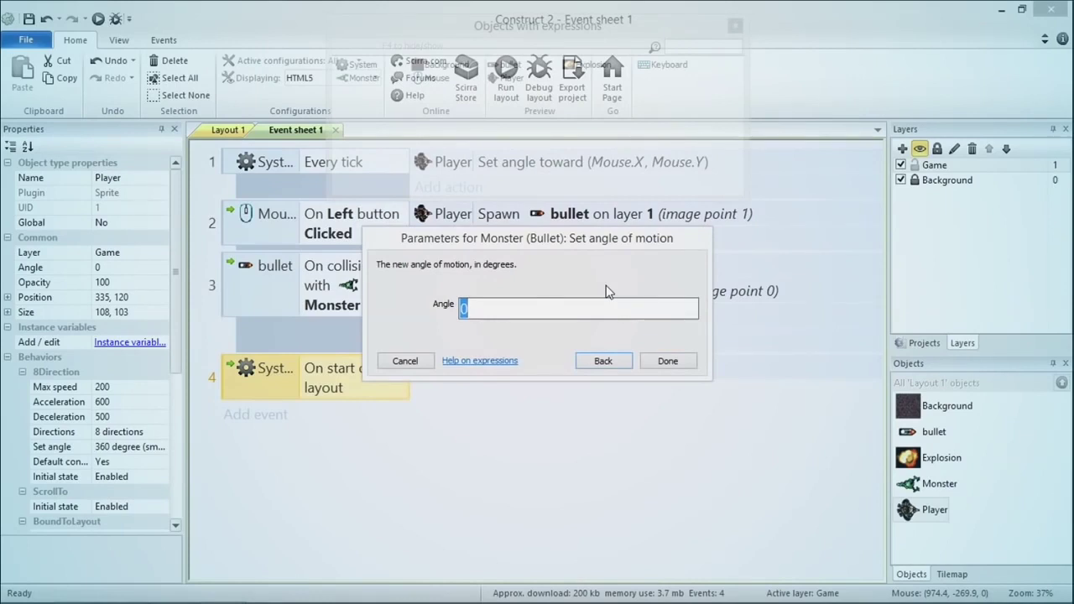
text(ra)
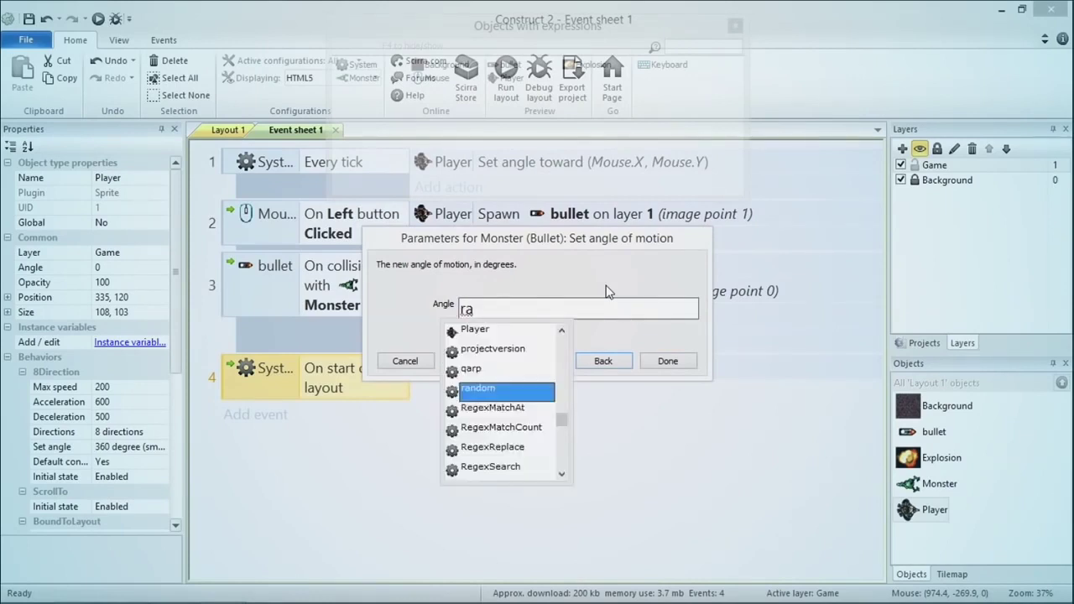
key(Tab)
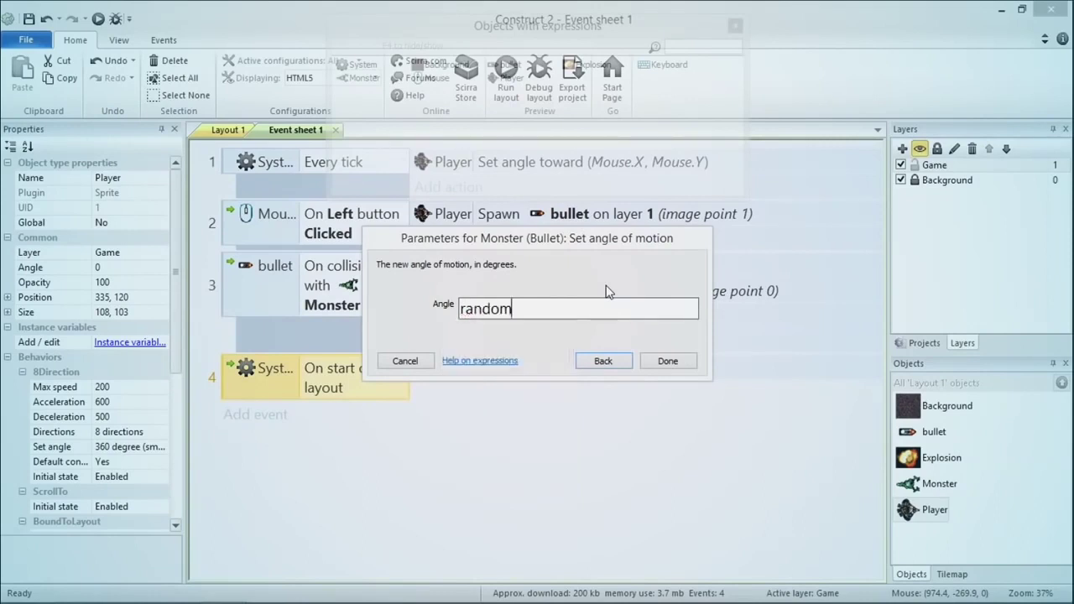
text(()
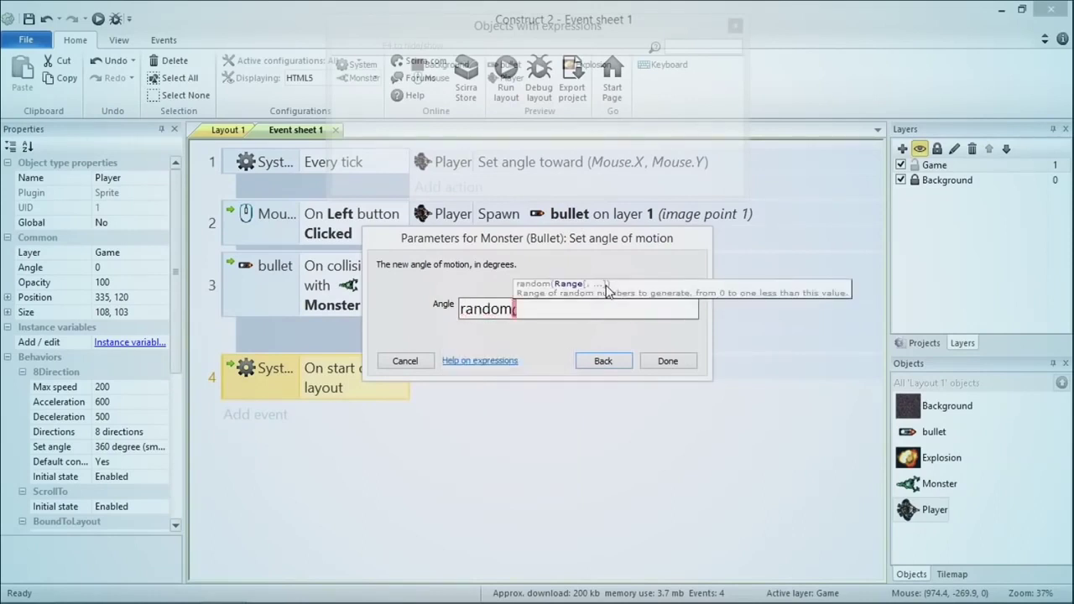
text())
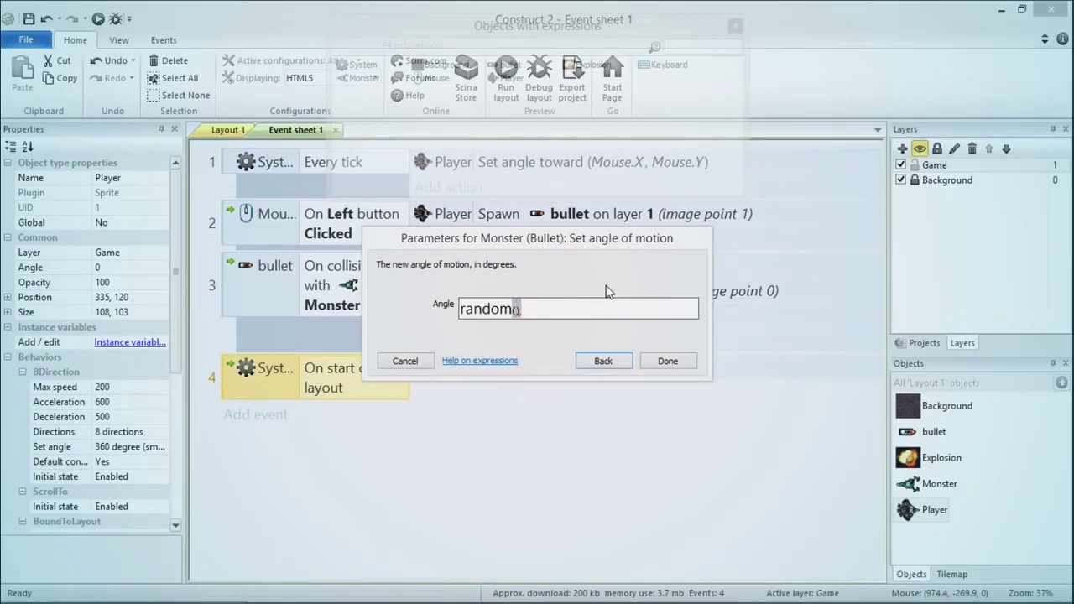
text(360)
key(Return)
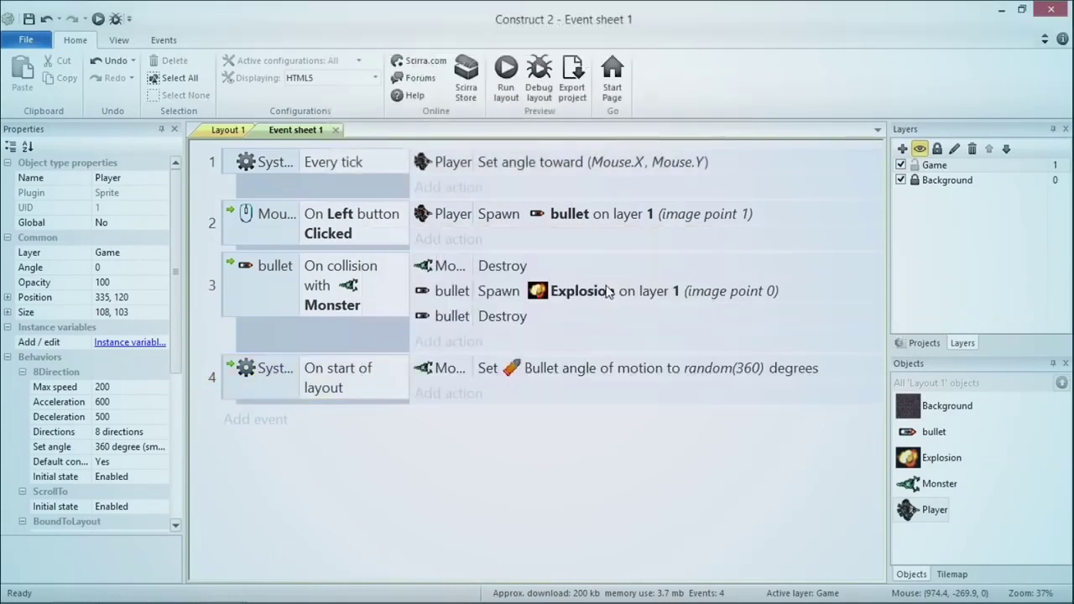
Run the layout briefly to check how the monsters move, and return to the editor.
click(504, 72)
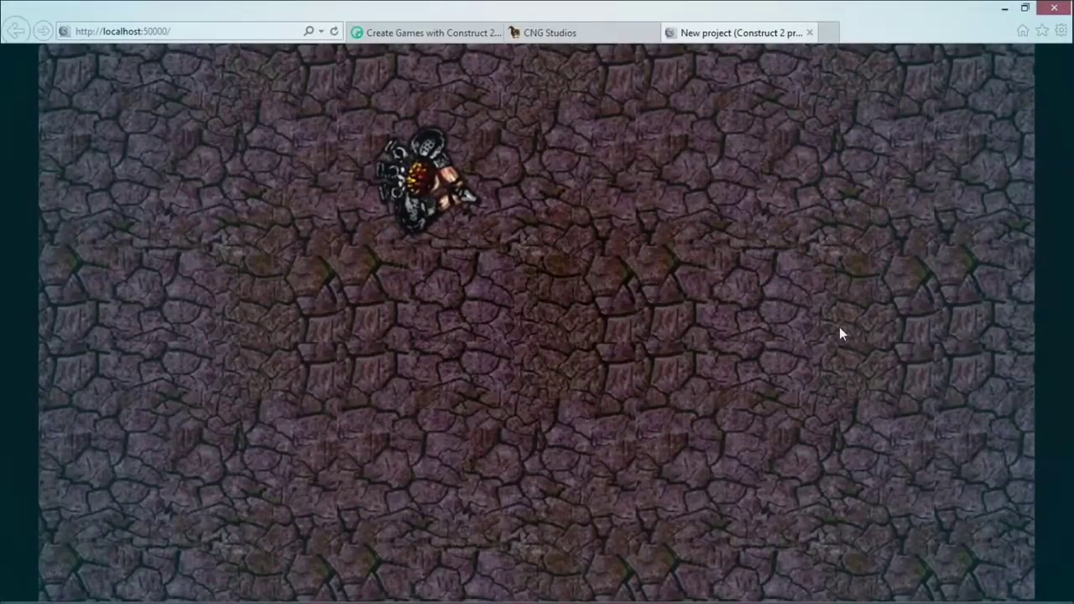
key(alt+Tab)
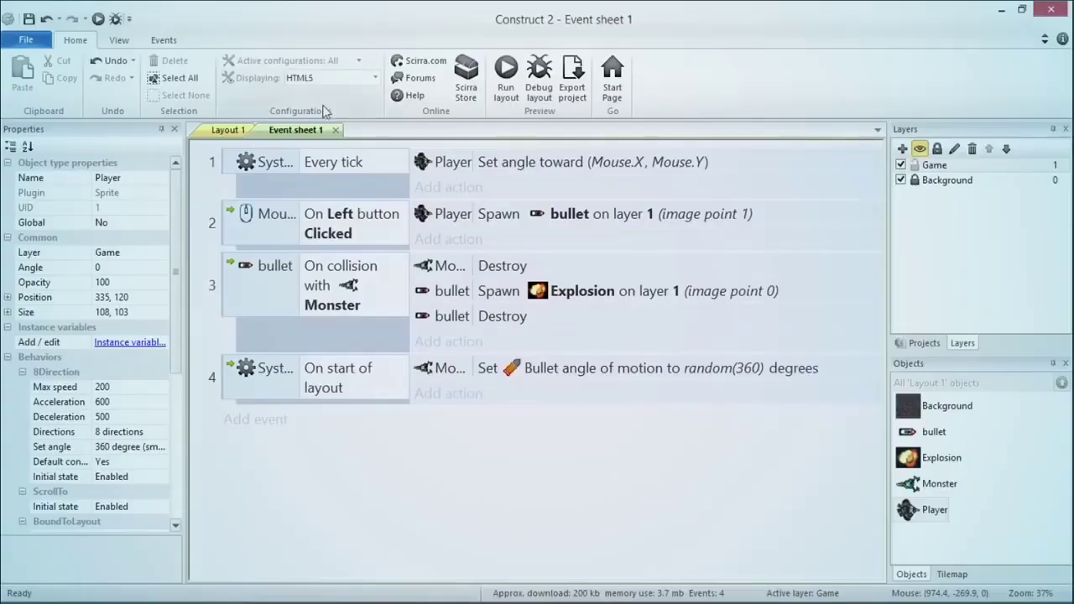
In Layout 1, set the Monster's Bullet behavior speed to 80.
click(219, 131)
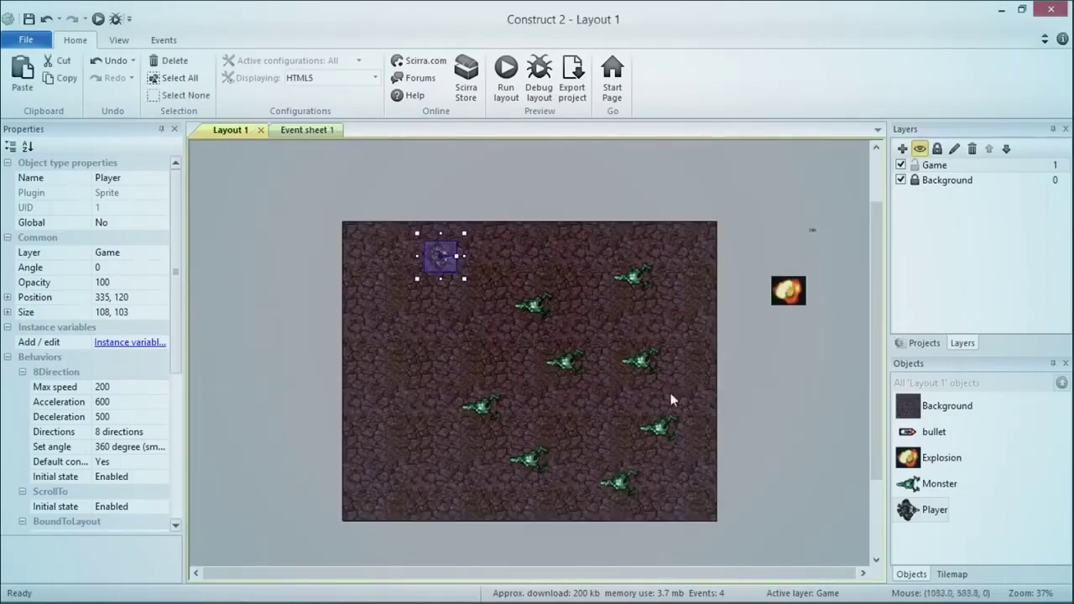
click(945, 483)
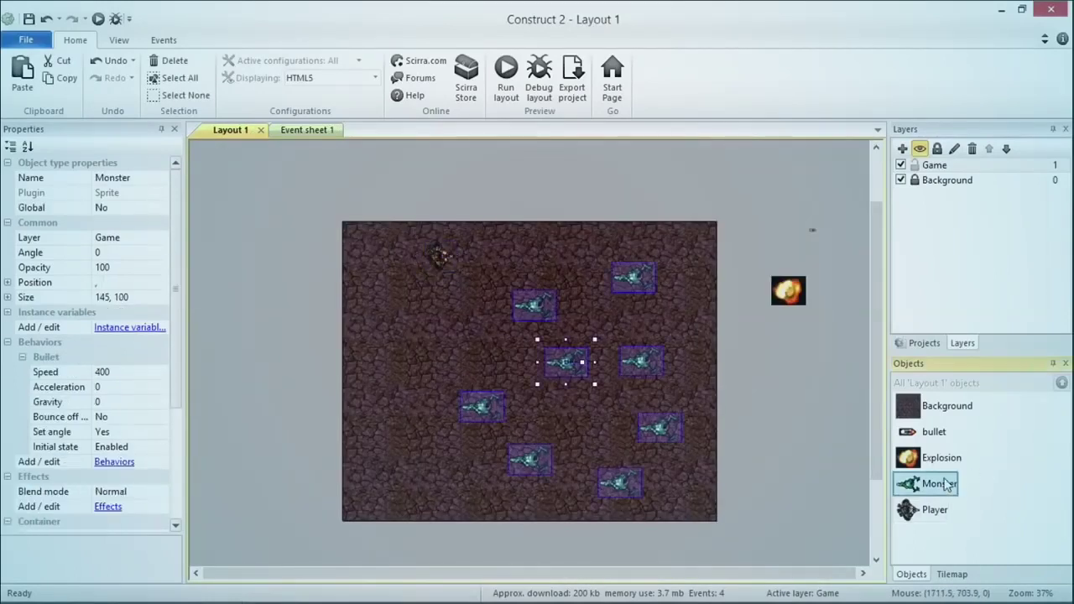
click(117, 372)
text(80)
key(Return)
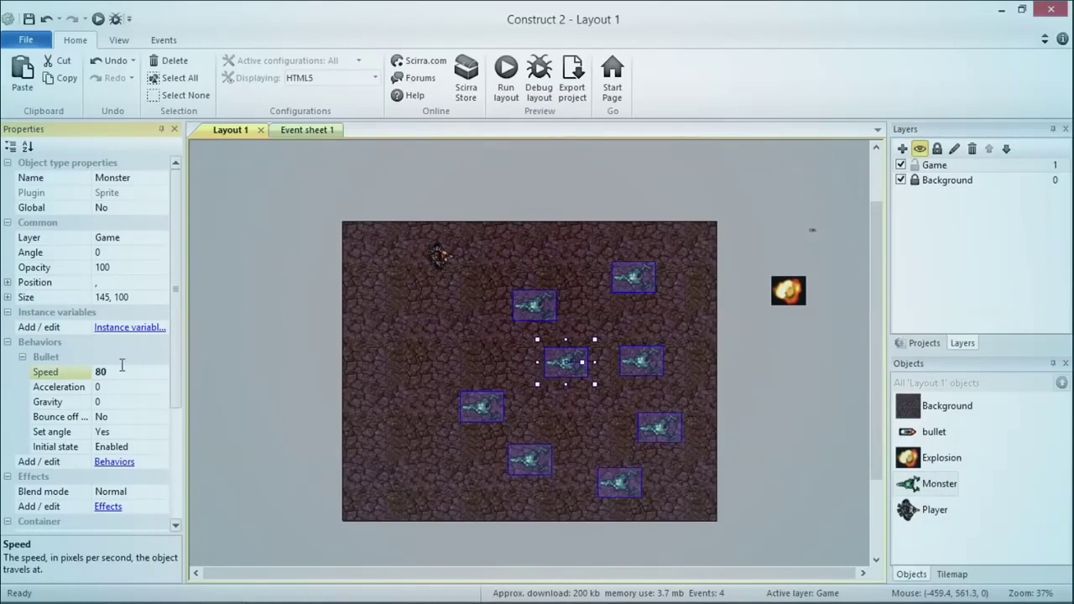
Run the layout and fire bullets at the monsters to test the slower speed, and return to the editor.
click(506, 76)
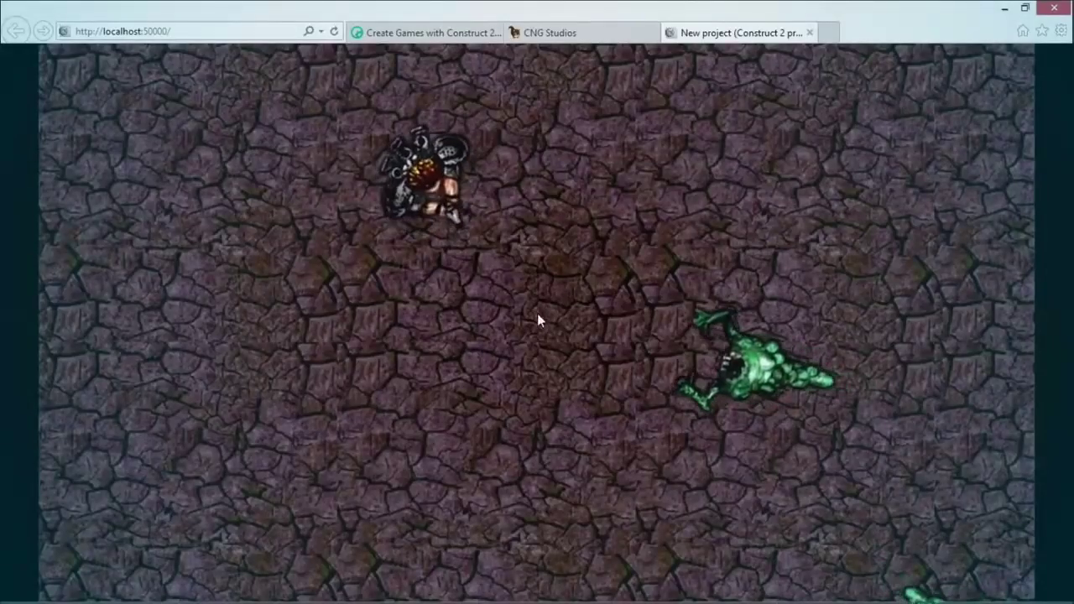
click(621, 323)
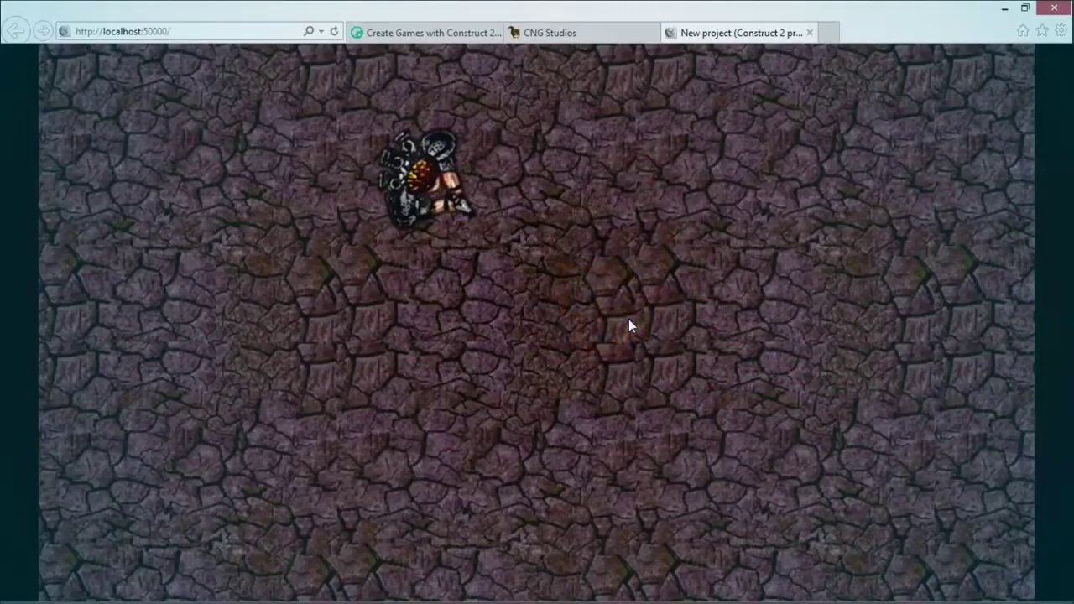
click(166, 533)
click(290, 533)
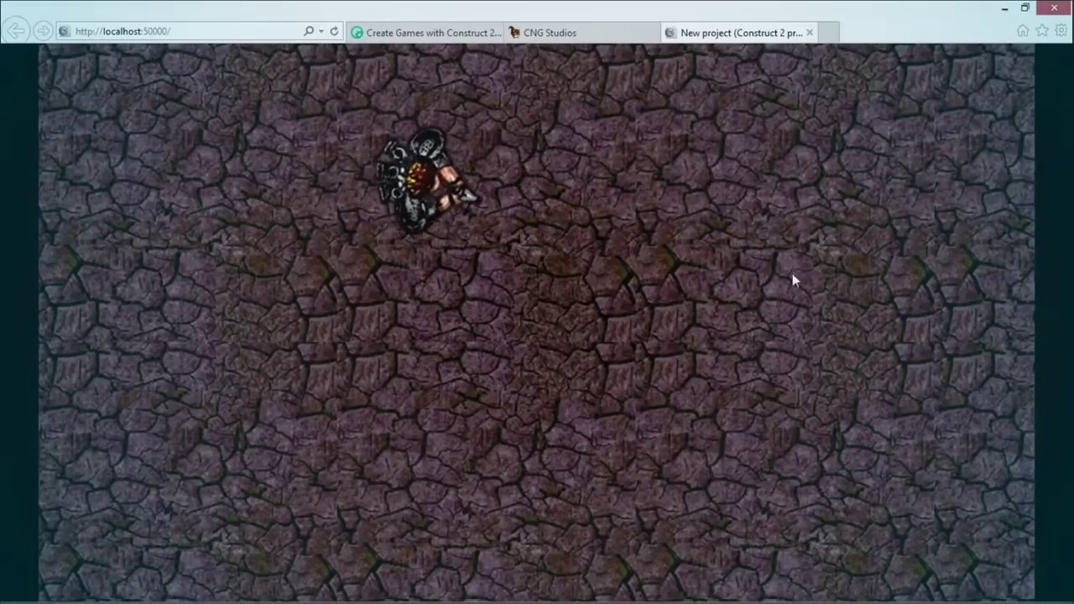
key(alt+Tab)
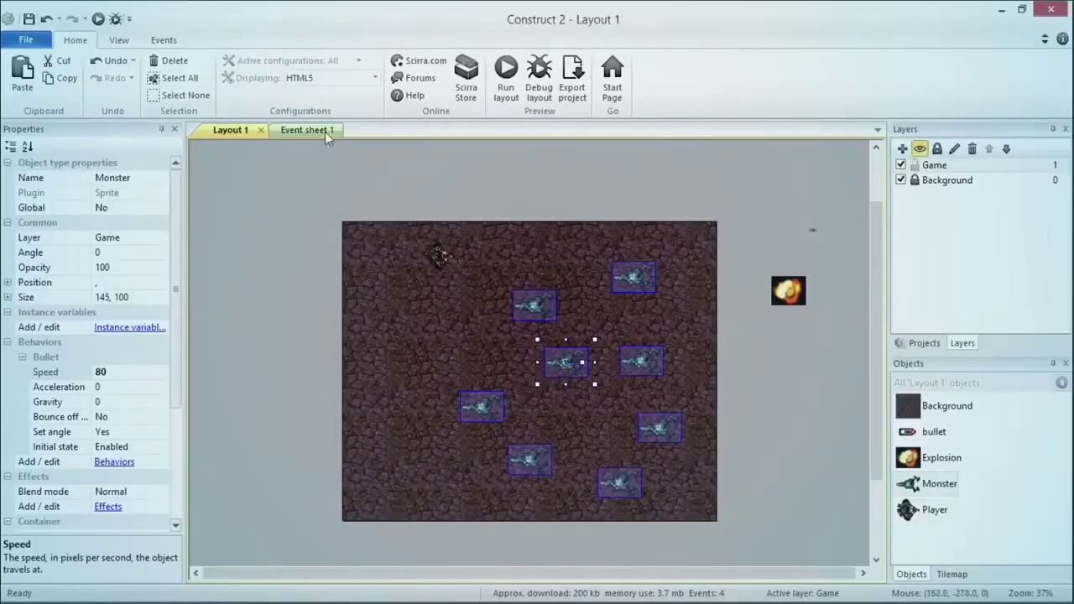
Set the Explosion object's blend mode to Additive.
click(932, 458)
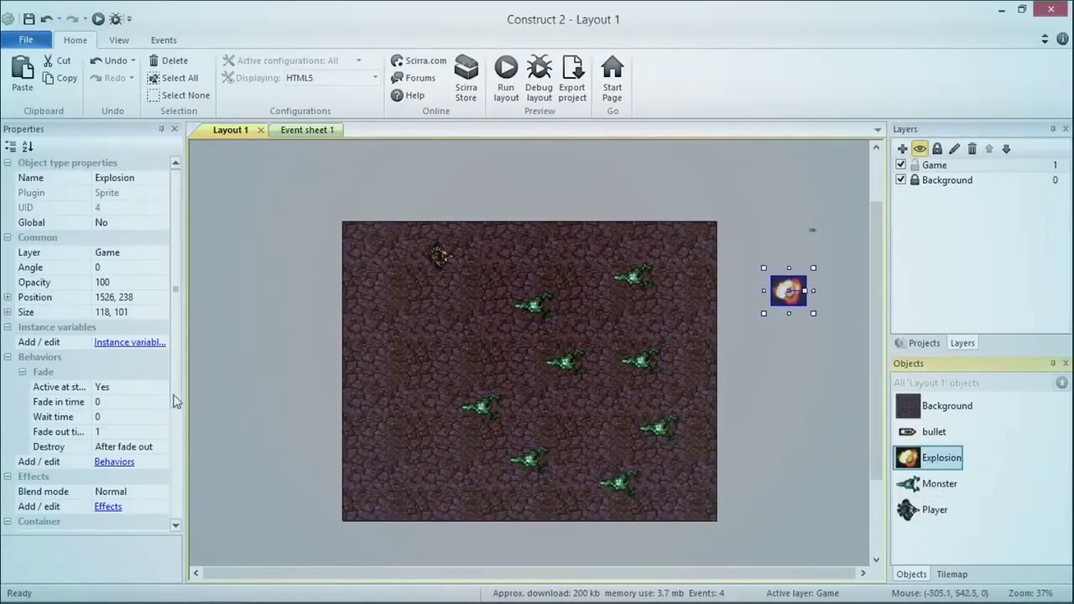
scroll(167, 475, down, 3)
scroll(166, 476, down, 1)
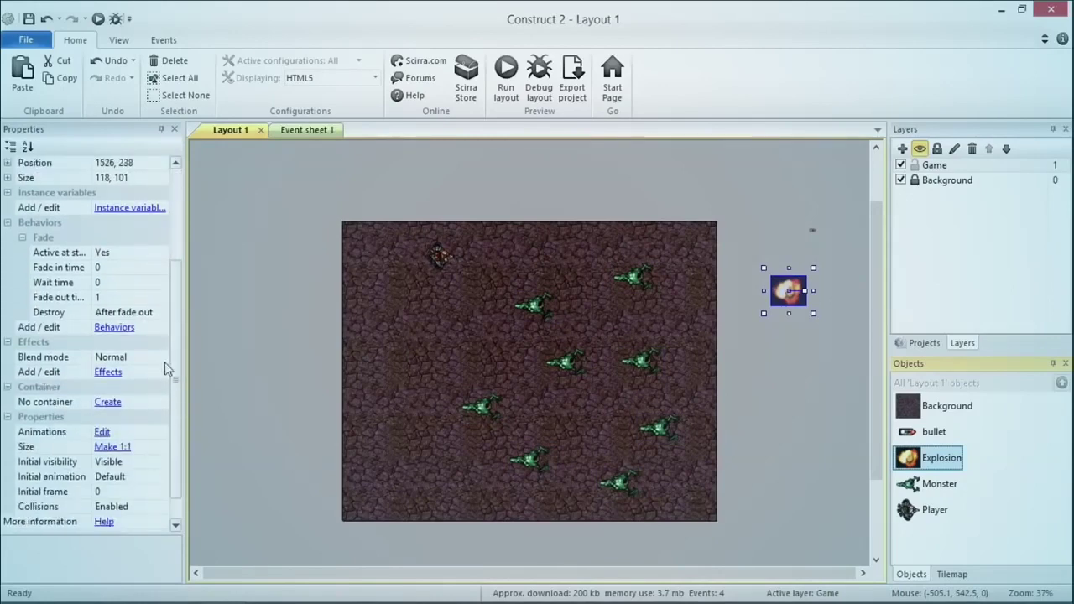
scroll(167, 378, down, 1)
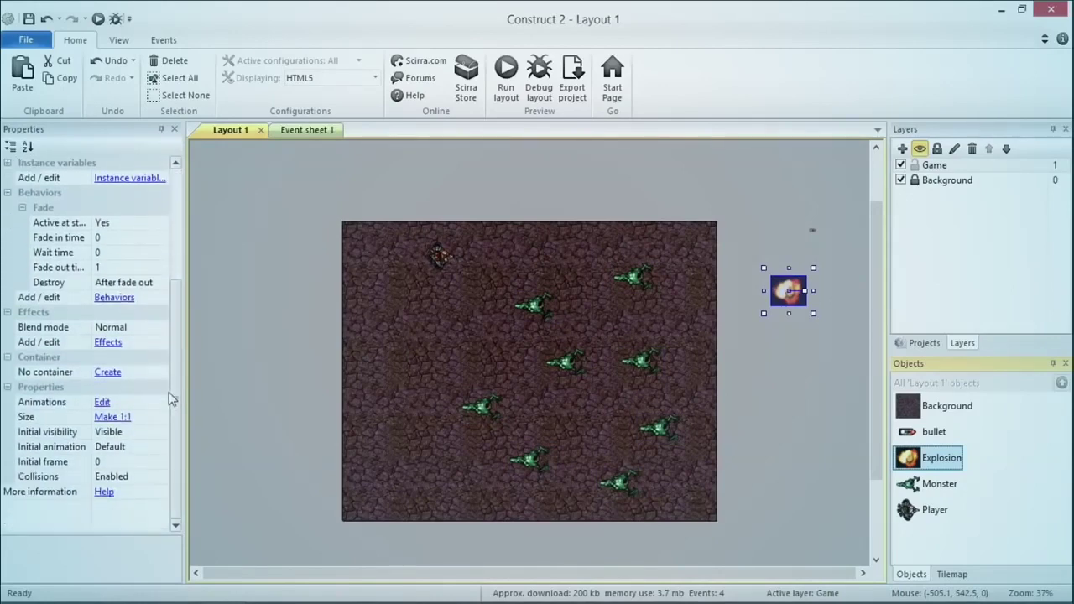
click(126, 332)
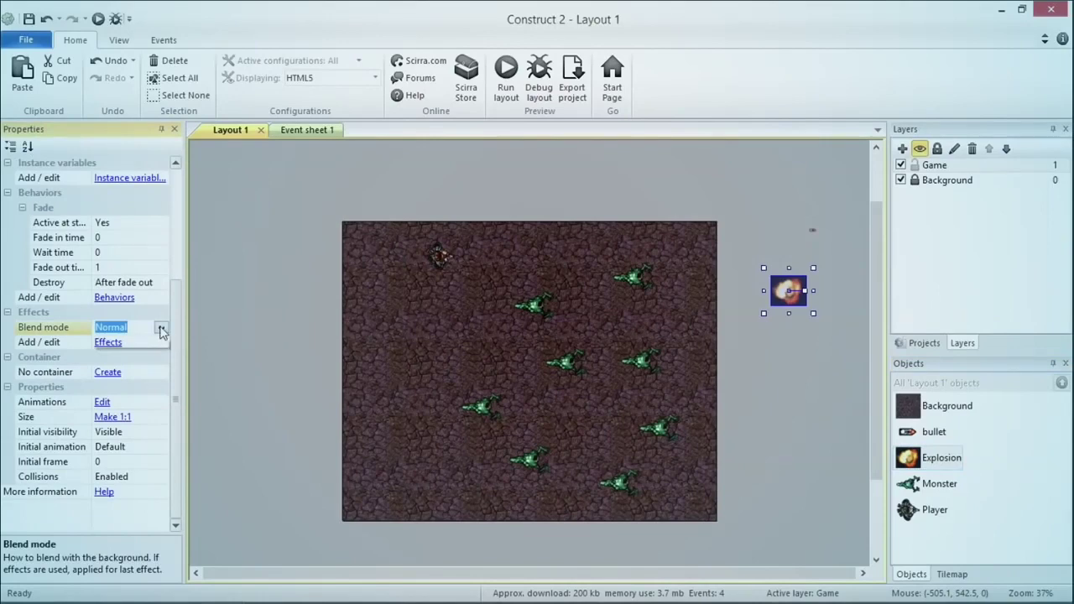
click(161, 329)
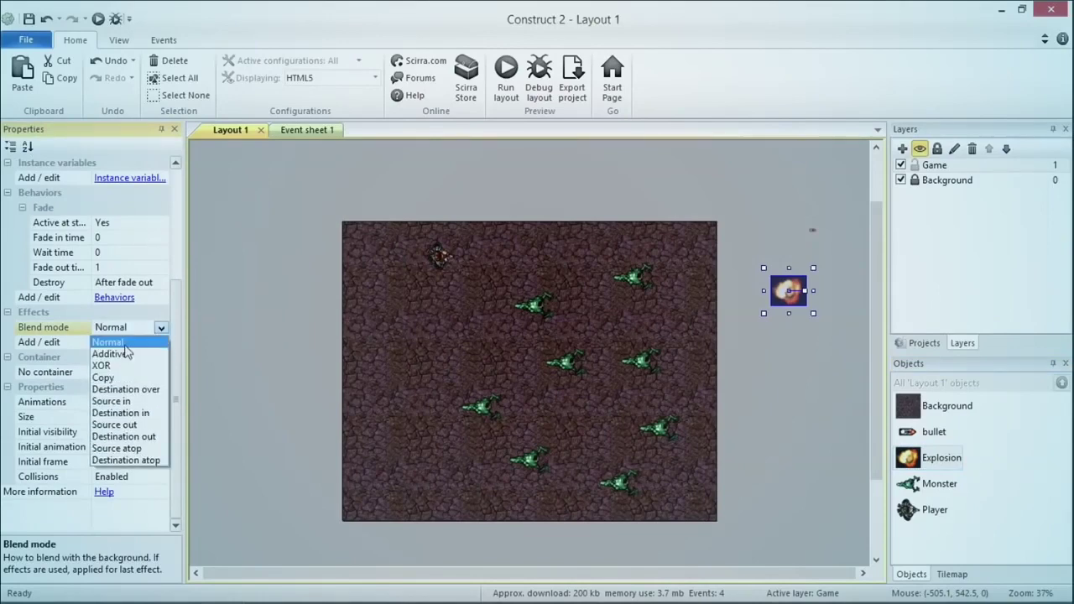
click(126, 353)
click(160, 328)
click(126, 355)
click(277, 237)
Run the layout and shoot at the monsters to check the additive explosion effect.
click(506, 80)
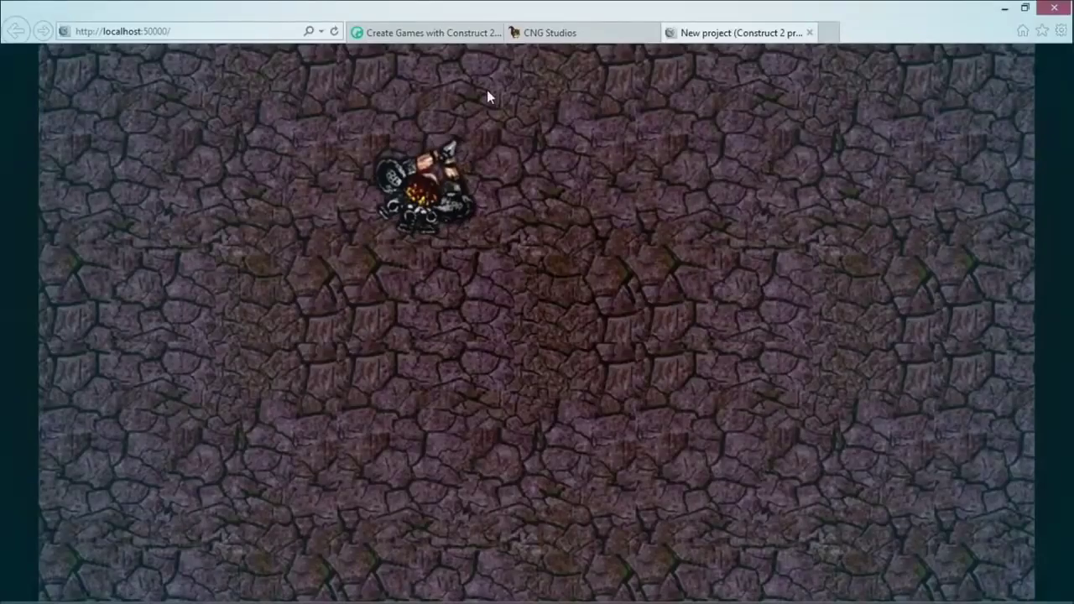
click(816, 330)
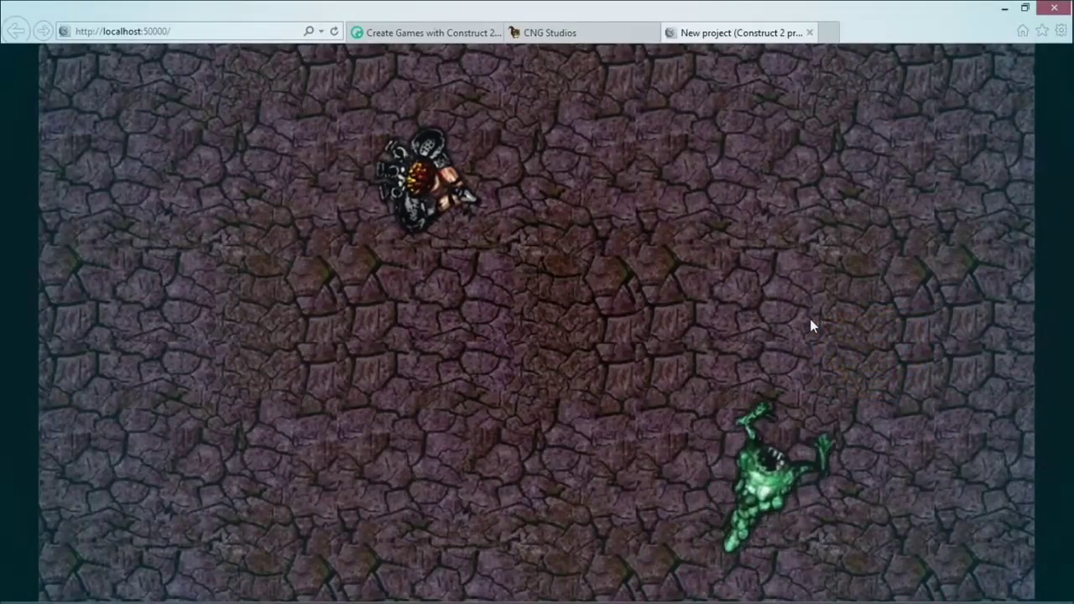
click(997, 294)
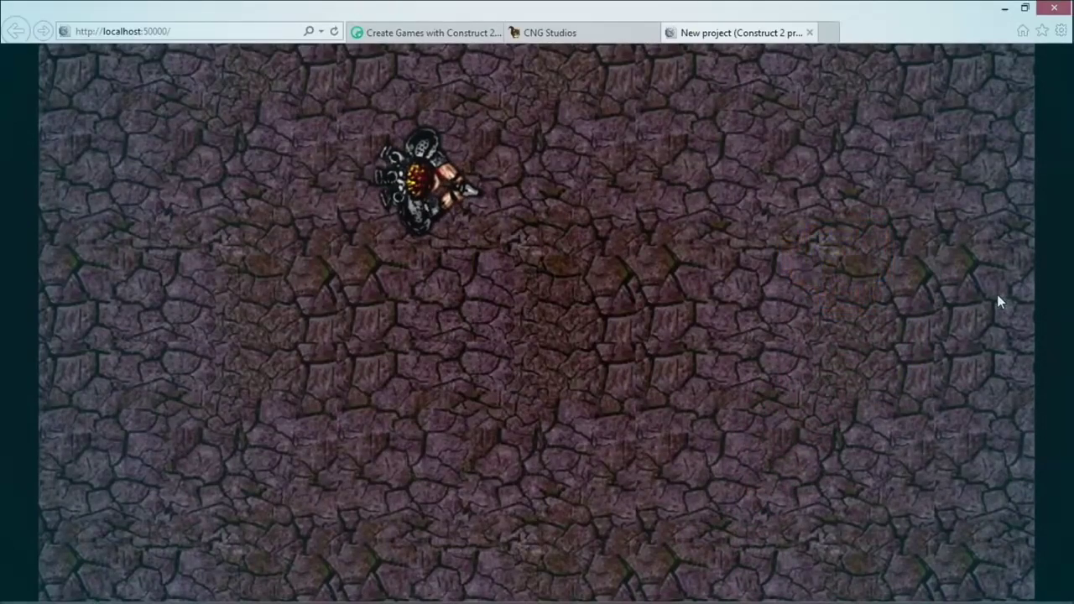
key(alt+Tab)
key(alt+Tab)
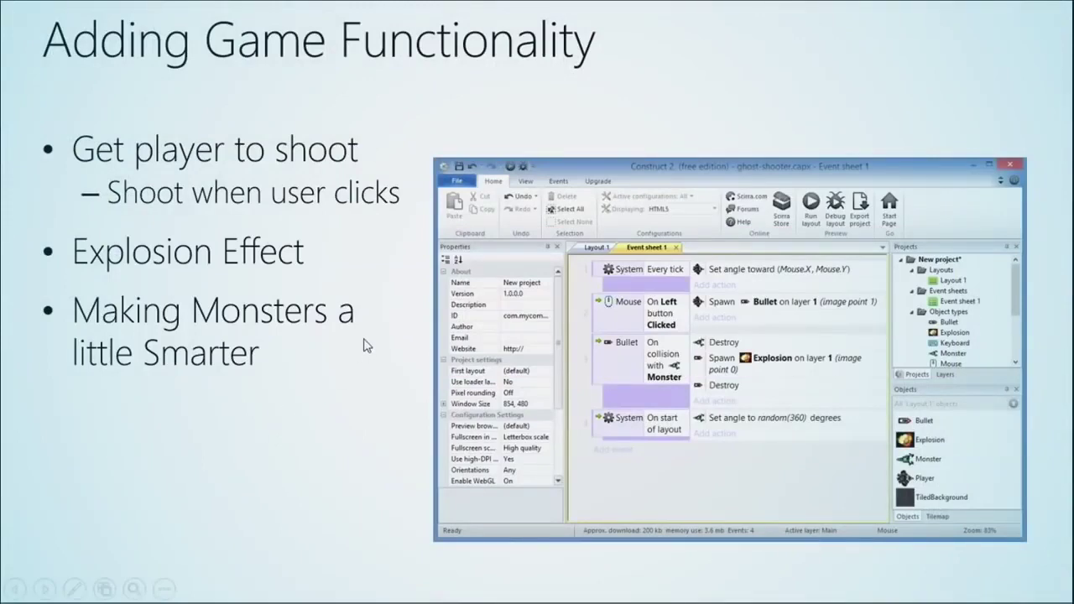
click(365, 345)
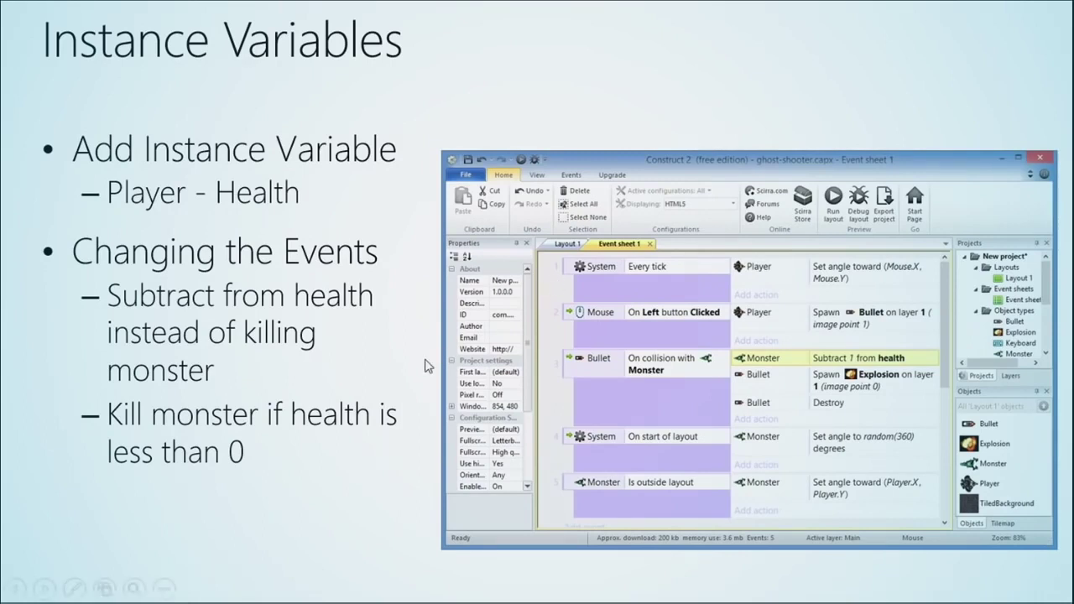
Switch to Construct 2 and add a Number instance variable named health with initial value 3 to the Monster object.
key(alt+Tab)
key(alt+Tab)
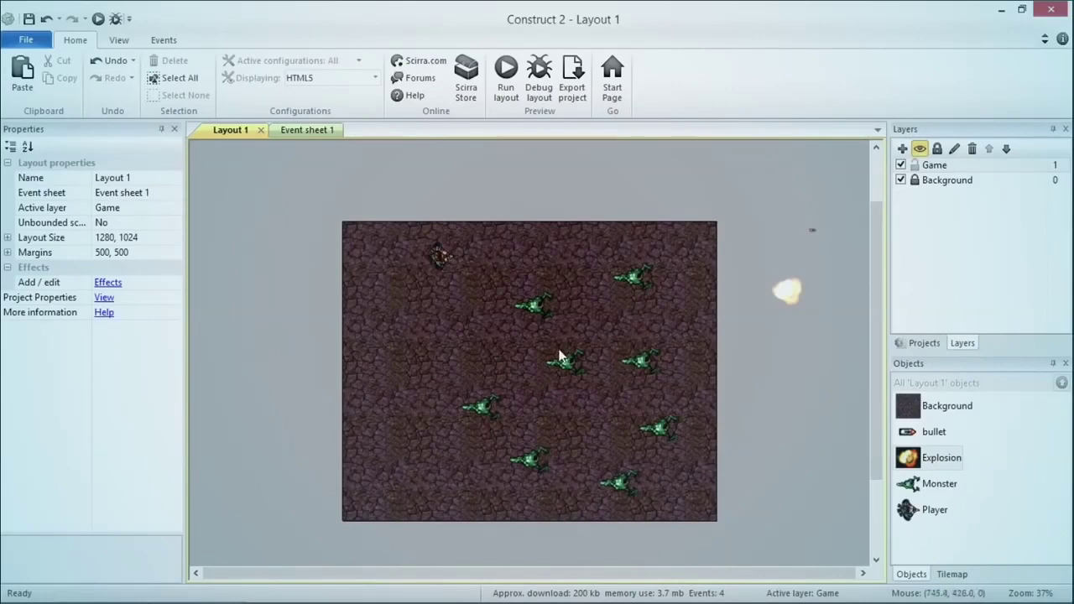
click(936, 490)
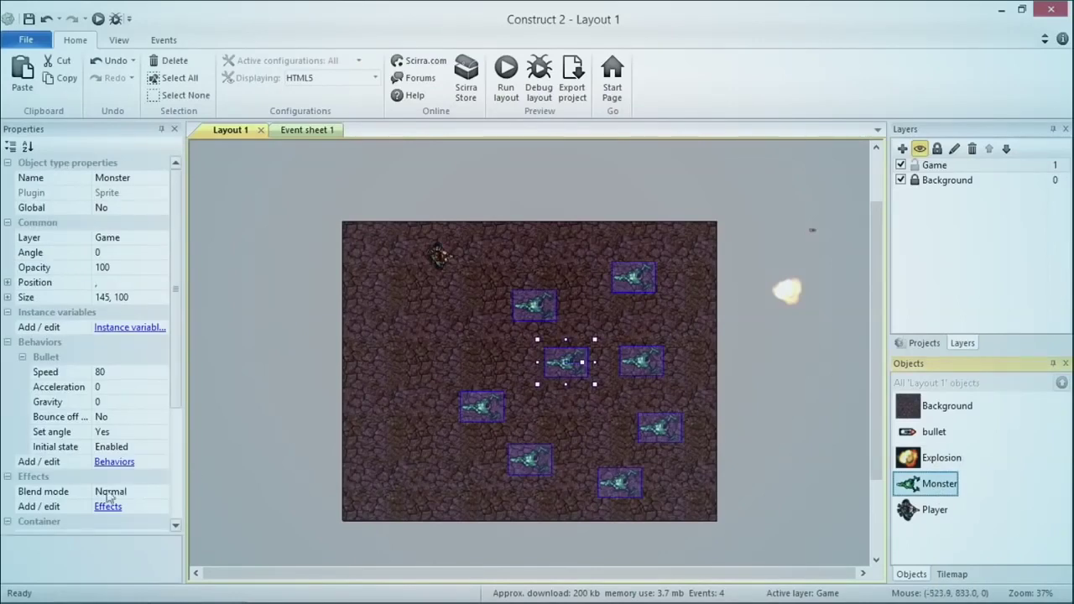
click(131, 326)
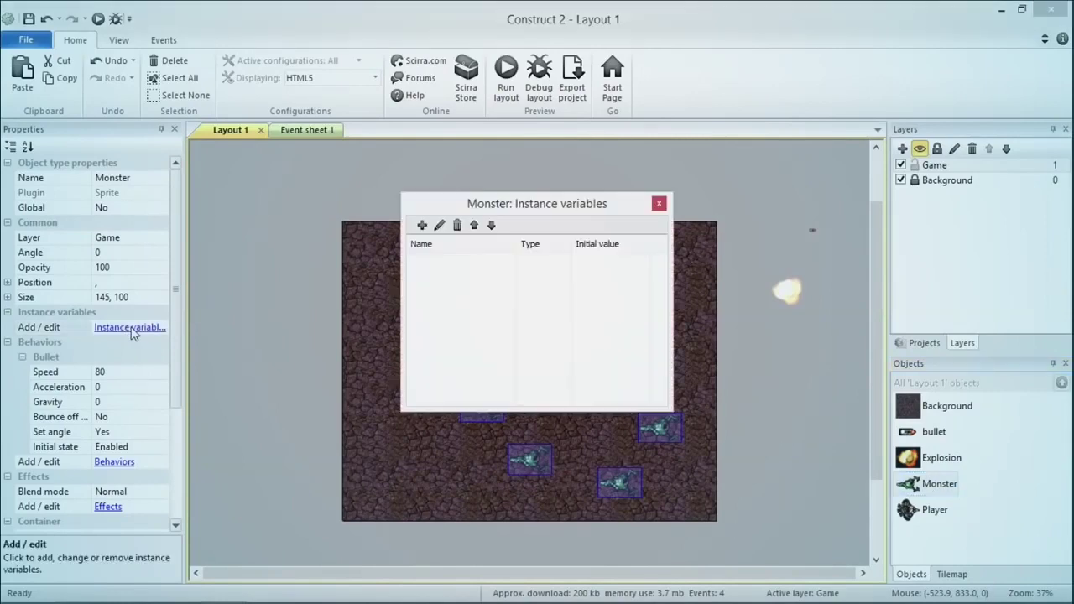
click(423, 226)
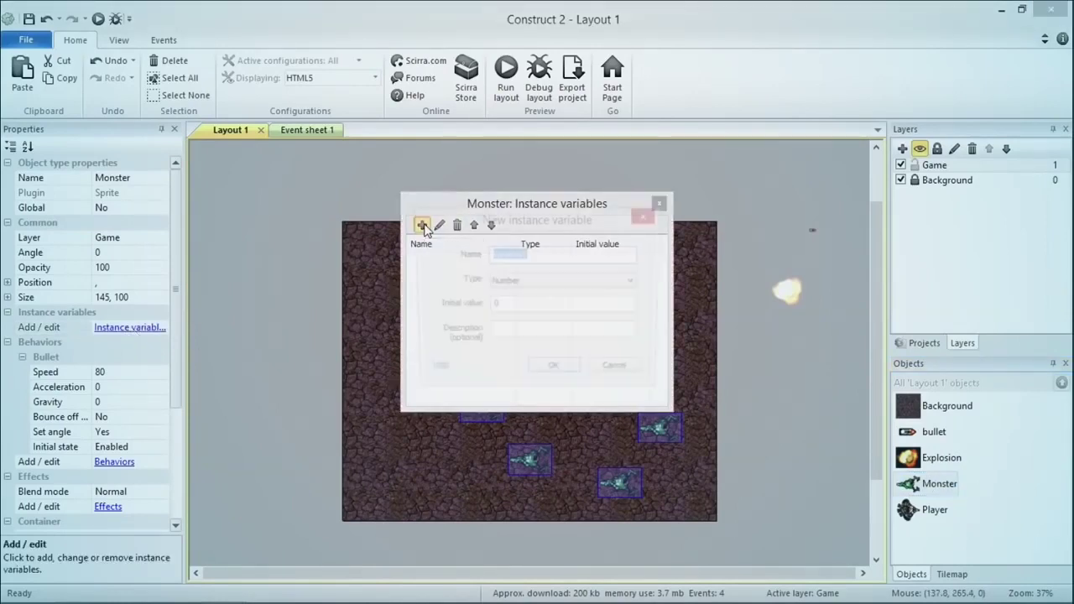
text(health)
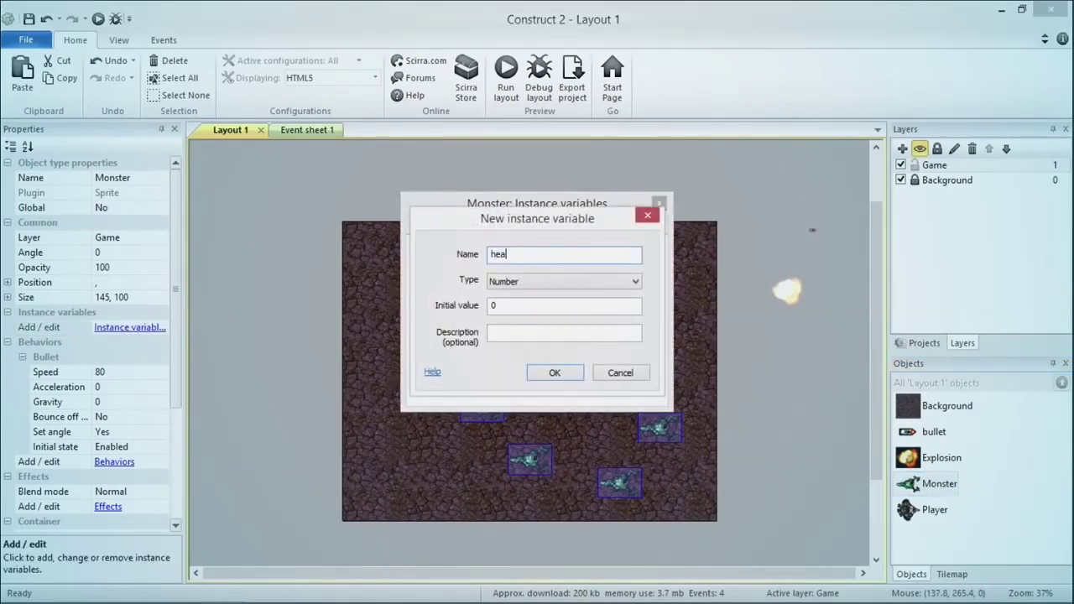
key(Tab)
key(Tab)
text(3)
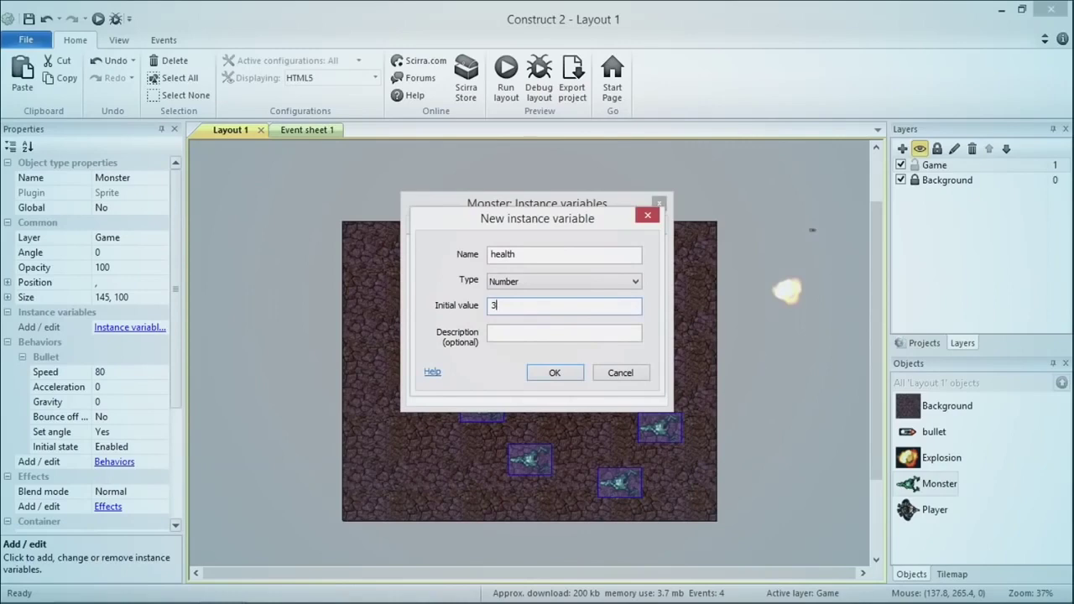
key(Return)
click(659, 203)
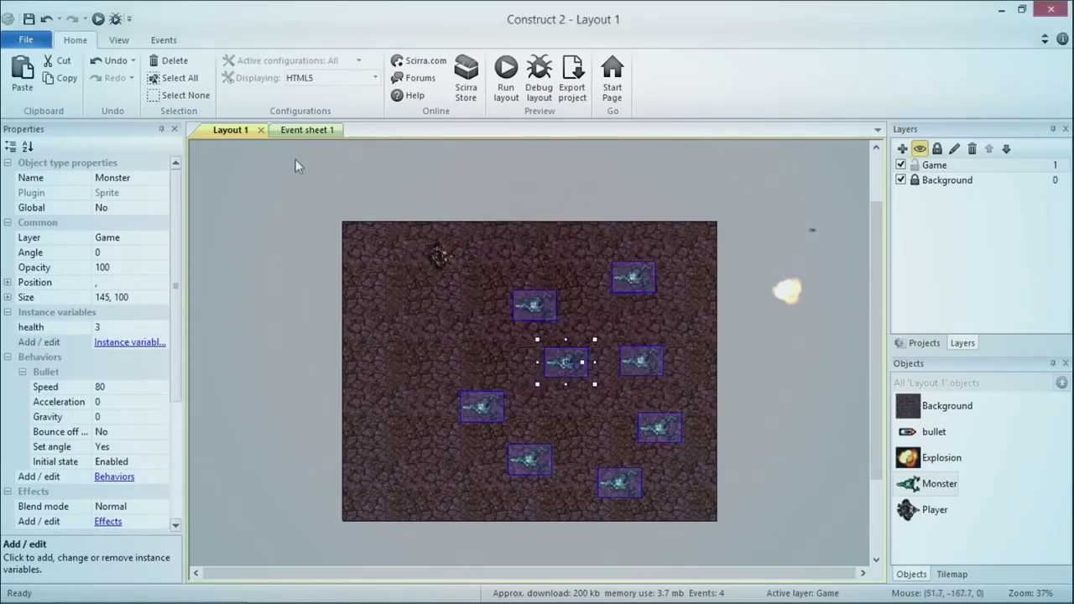
In Event sheet 1, add an action to the bullet–Monster collision event that subtracts 1 from the Monster's health.
click(307, 130)
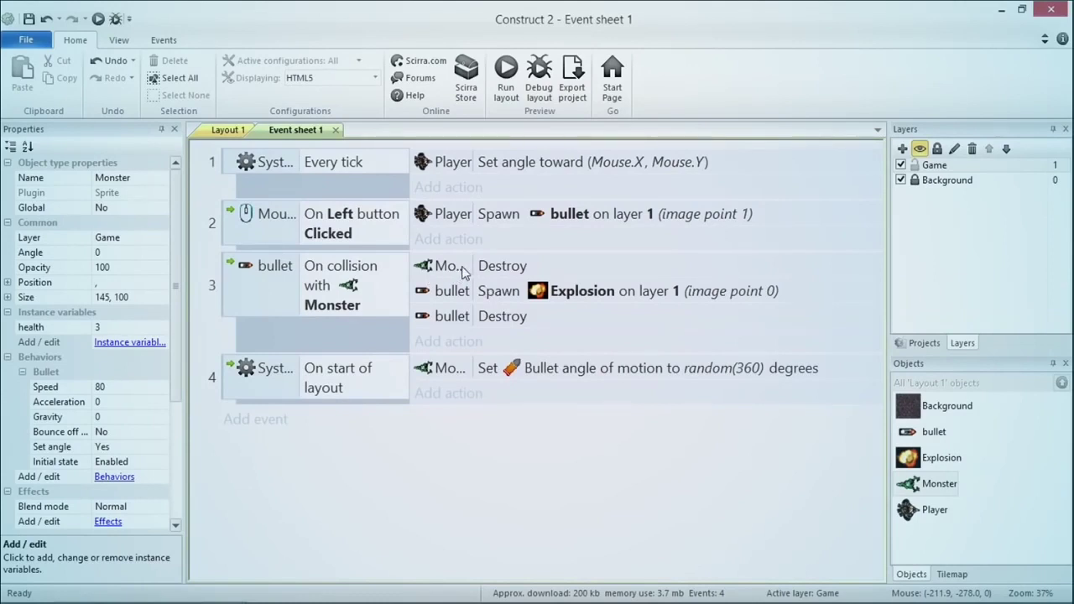
click(452, 341)
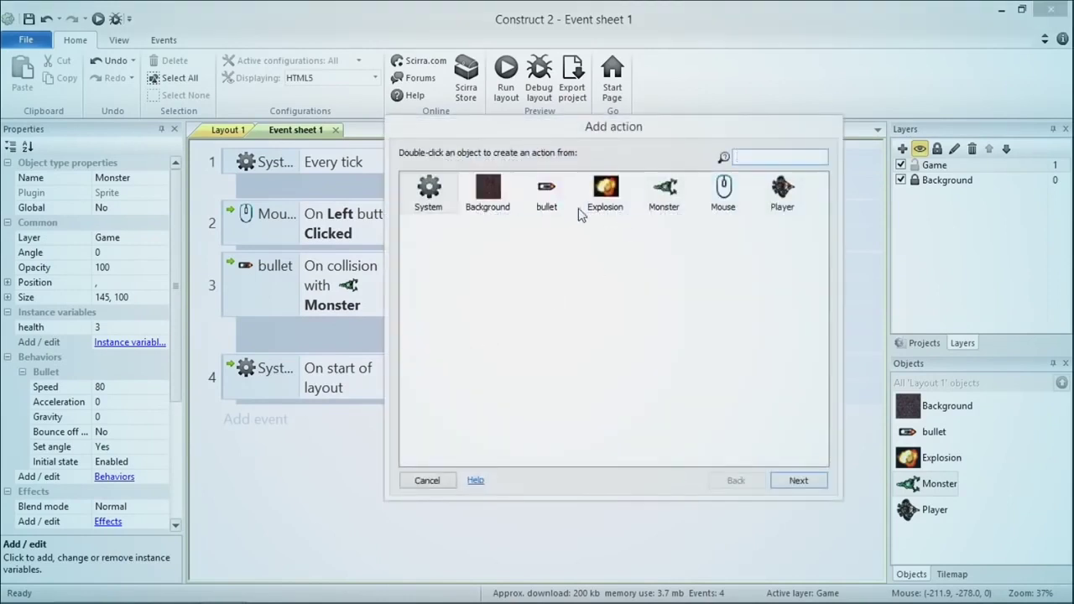
double_click(675, 202)
text(subtr)
key(Return)
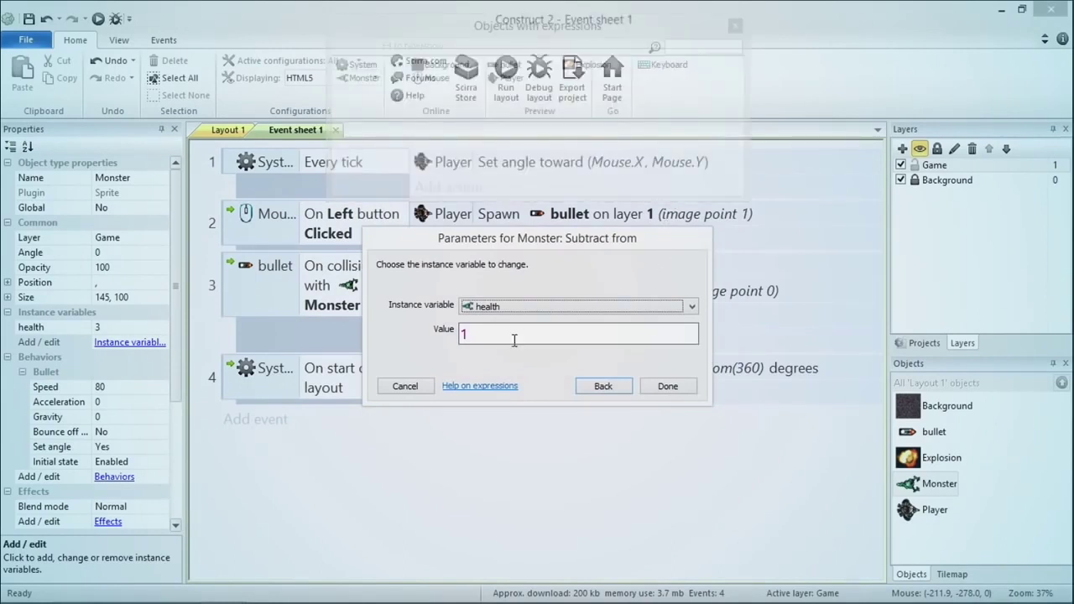
click(667, 388)
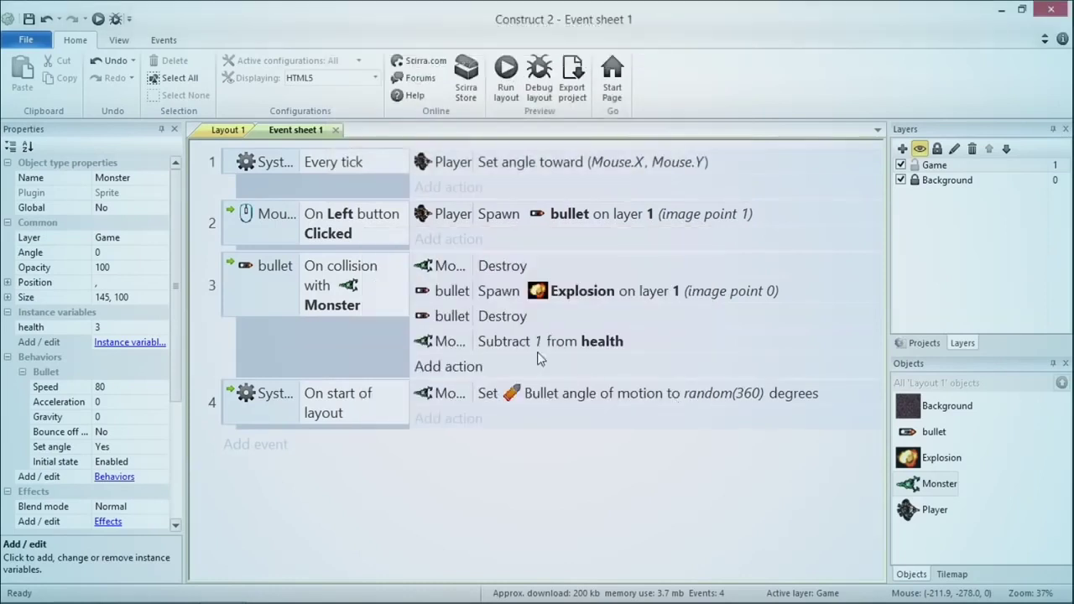
Move the health subtraction to the start of the collision event's actions and delete that event's Monster Destroy action.
drag(541, 342, 526, 270)
click(508, 292)
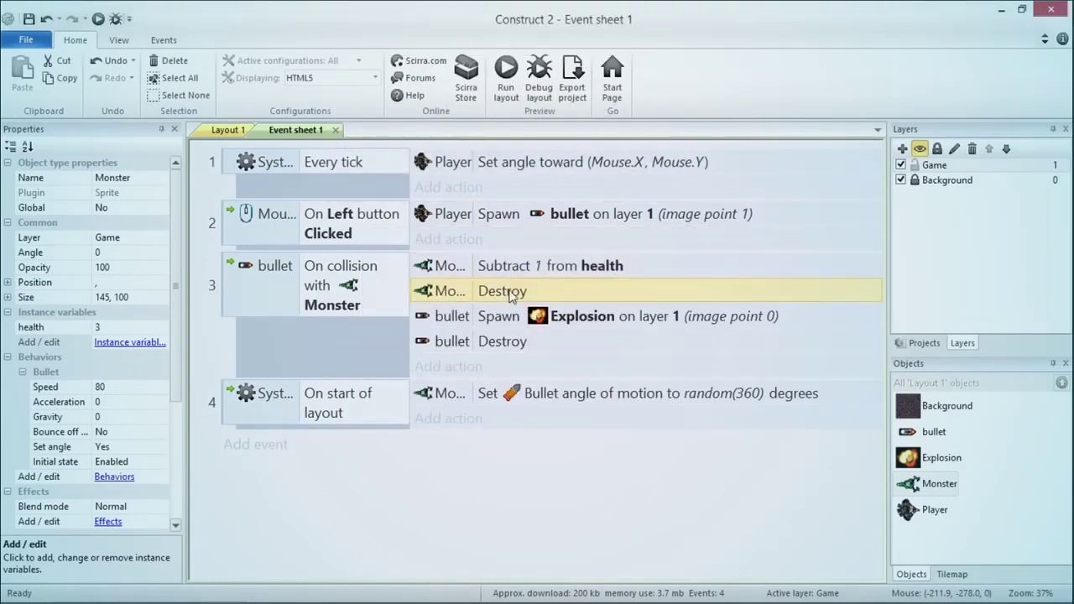
key(Delete)
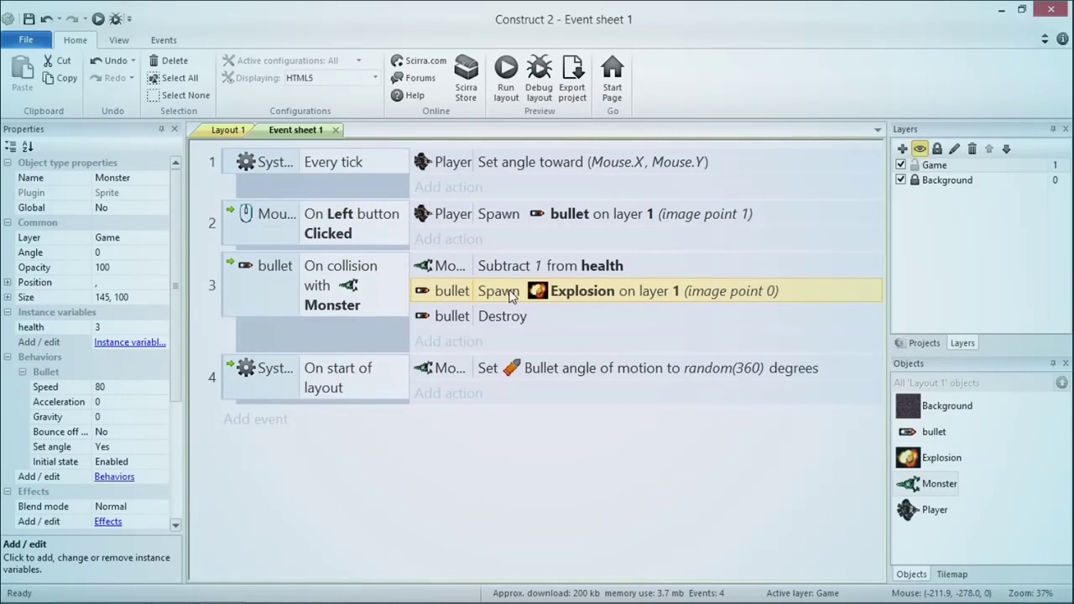
Add a new event with a Monster Compare instance variable condition: health less or equal to 0.
click(277, 422)
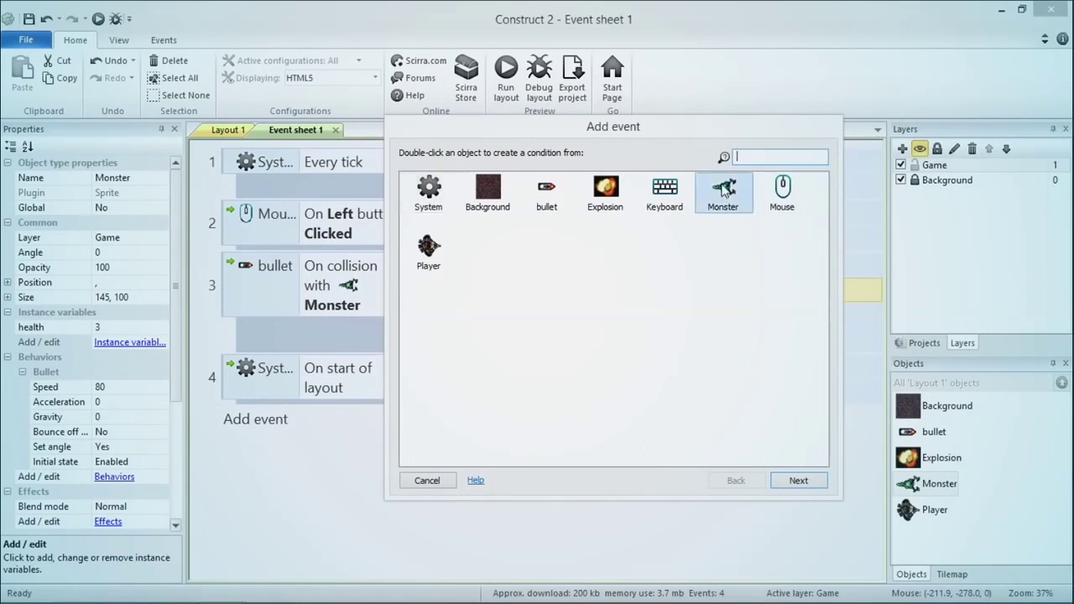
double_click(723, 189)
text(compar)
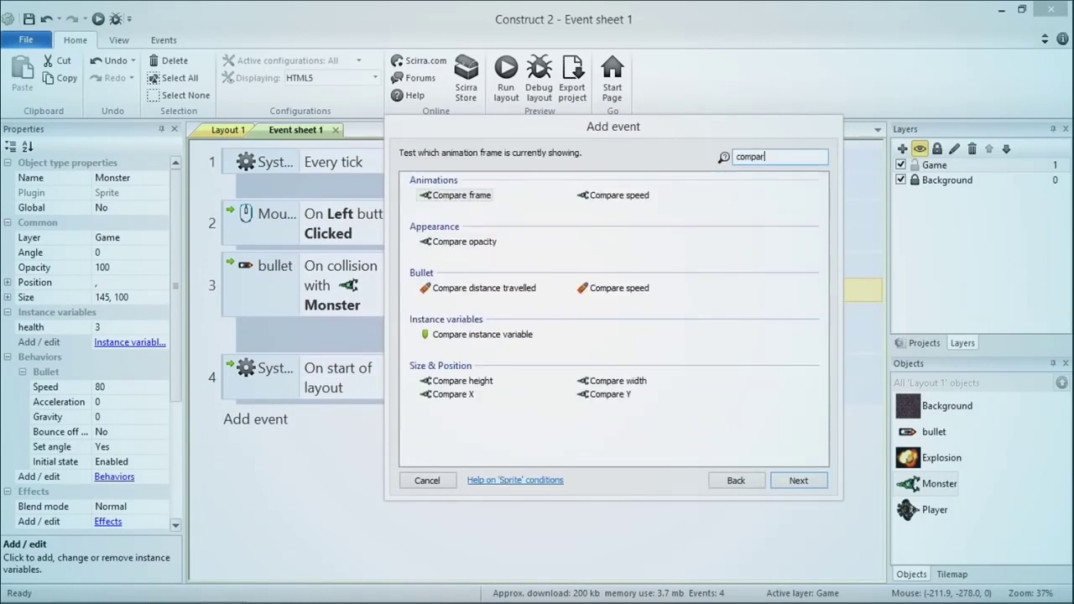
text(e inst)
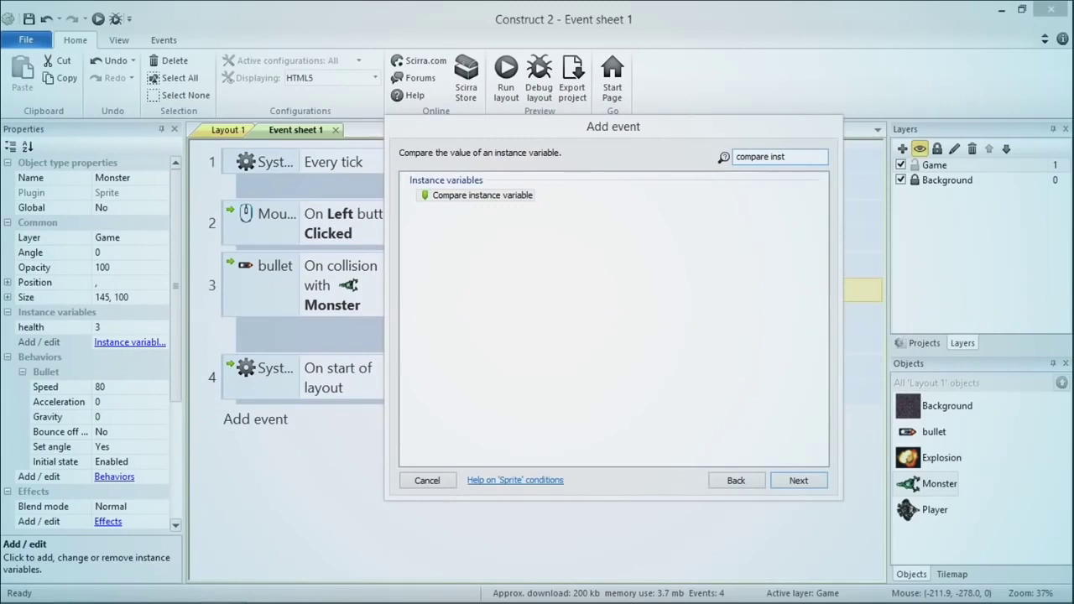
key(Return)
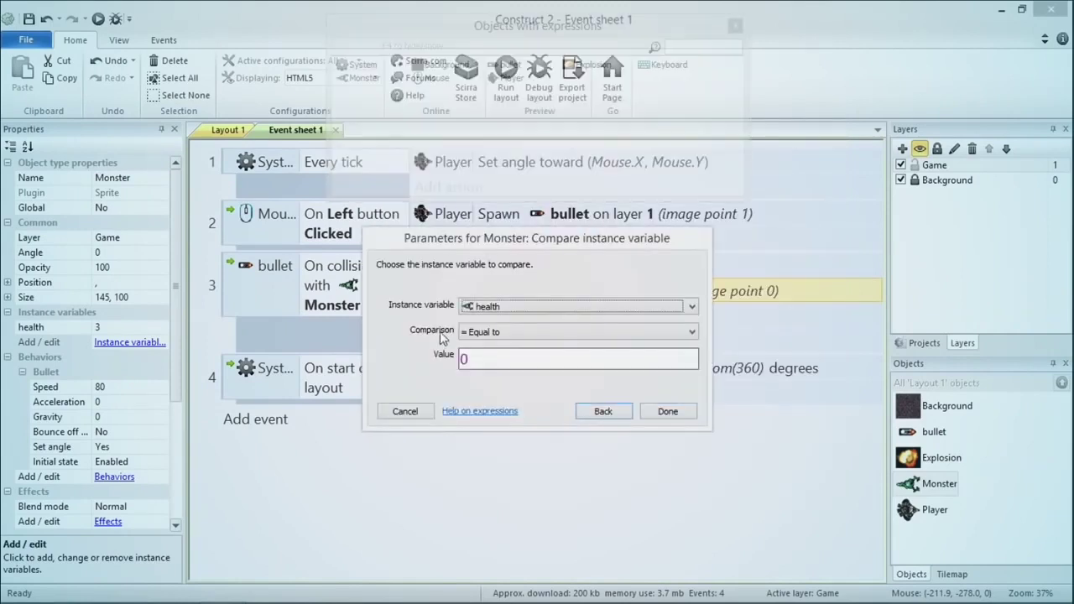
click(491, 333)
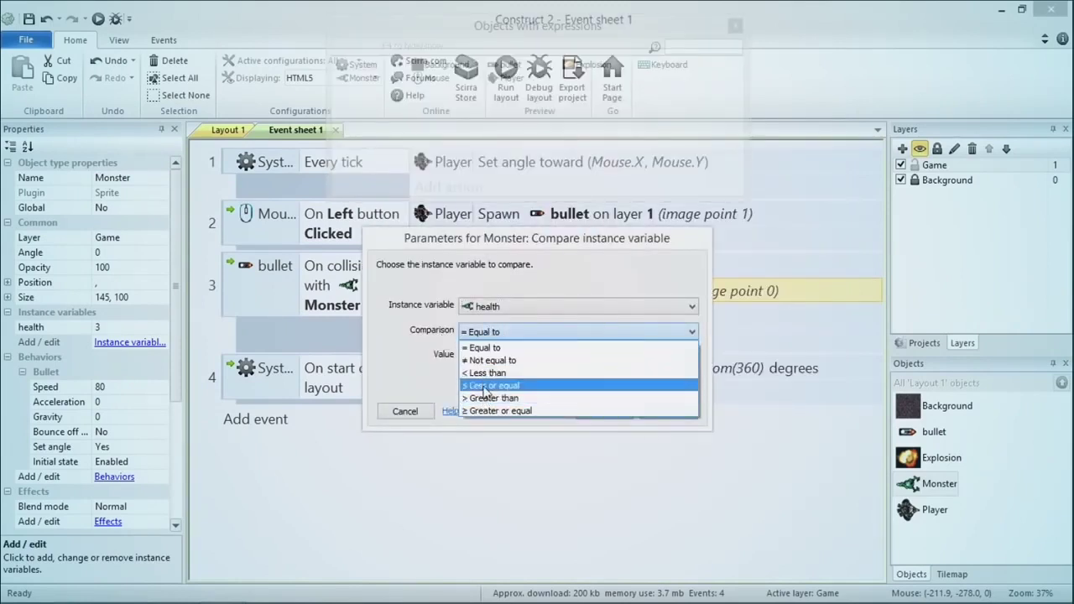
click(491, 386)
click(672, 411)
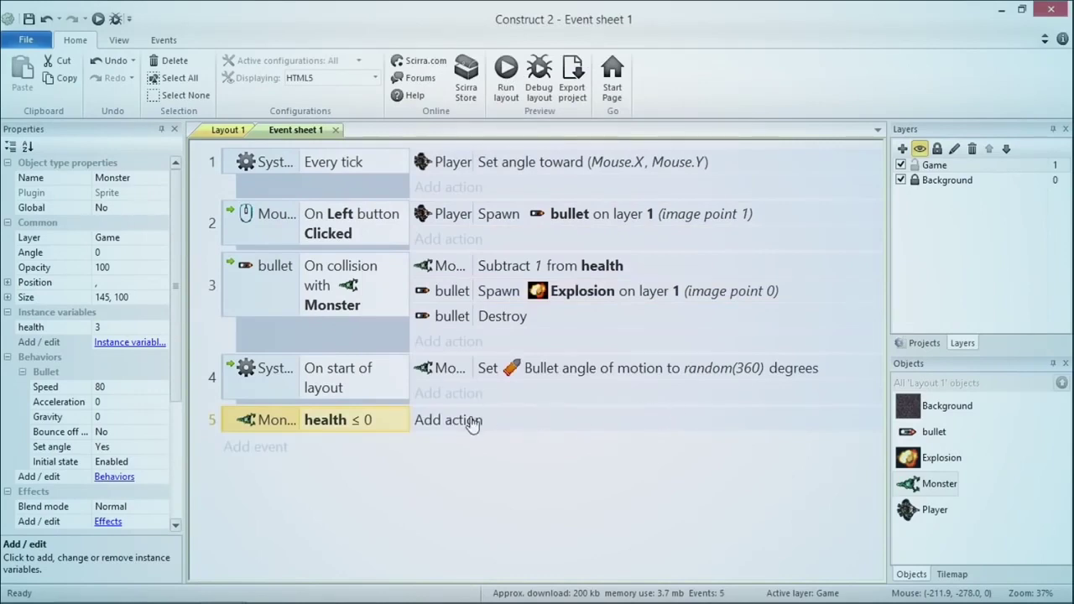
Add a Monster Destroy action to the event that checks for health ≤ 0.
click(473, 423)
double_click(659, 198)
text(destroy)
key(Return)
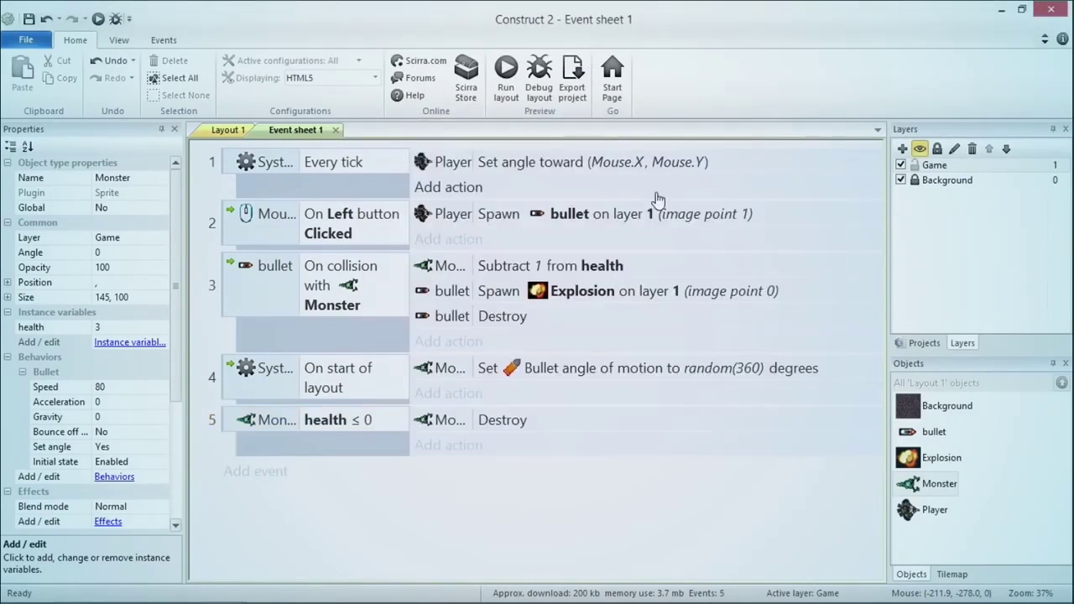
Run the layout, shoot repeatedly at the monsters to test their health, and switch to the Keeping Score slide.
click(507, 80)
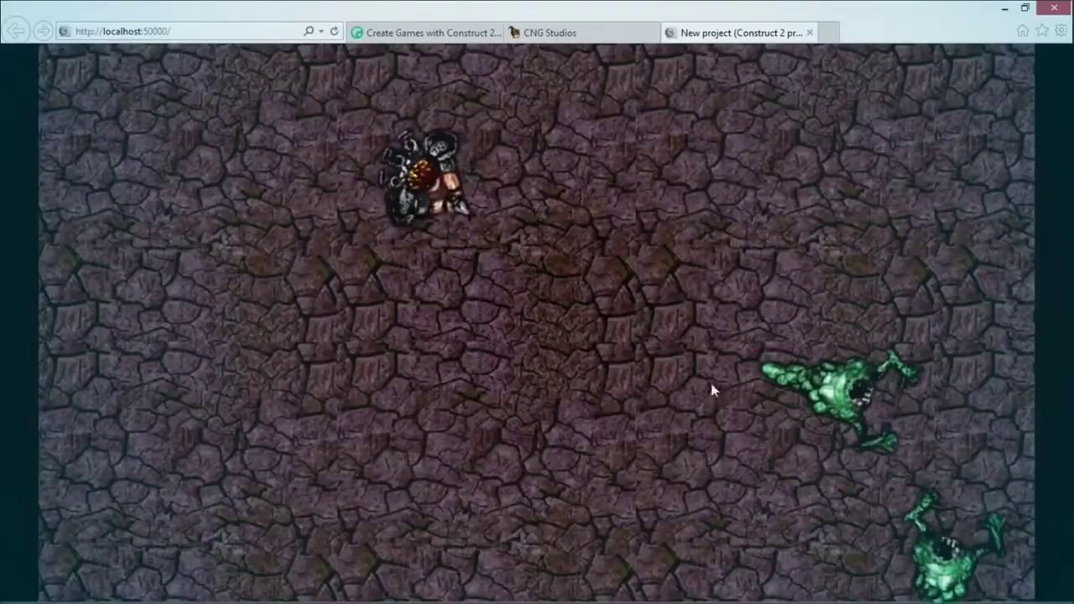
click(886, 426)
click(885, 426)
click(886, 426)
click(892, 76)
click(897, 76)
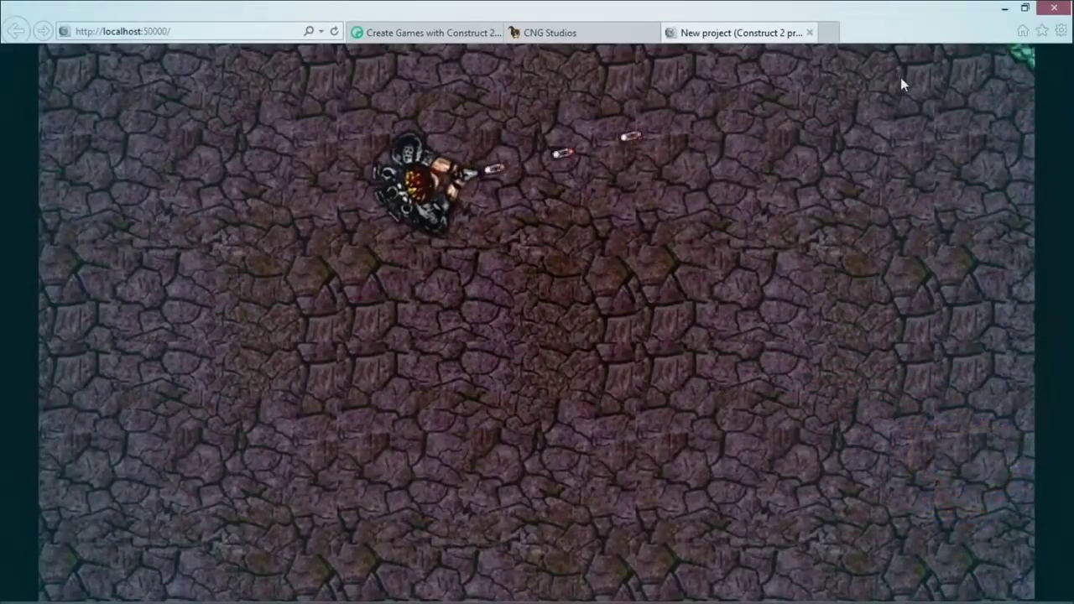
click(772, 412)
click(962, 350)
click(966, 361)
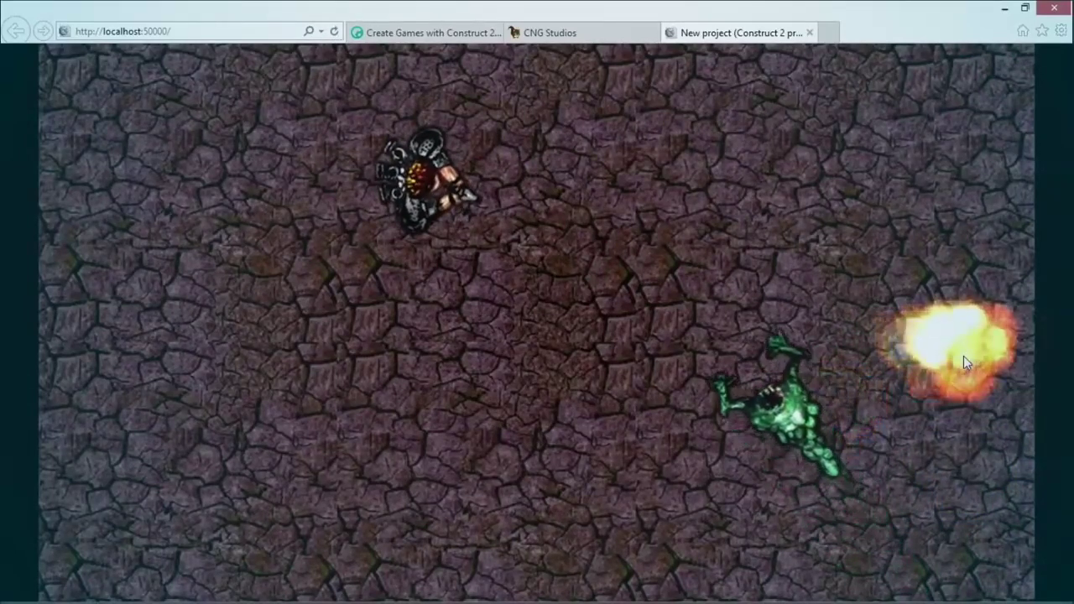
click(761, 379)
click(761, 379)
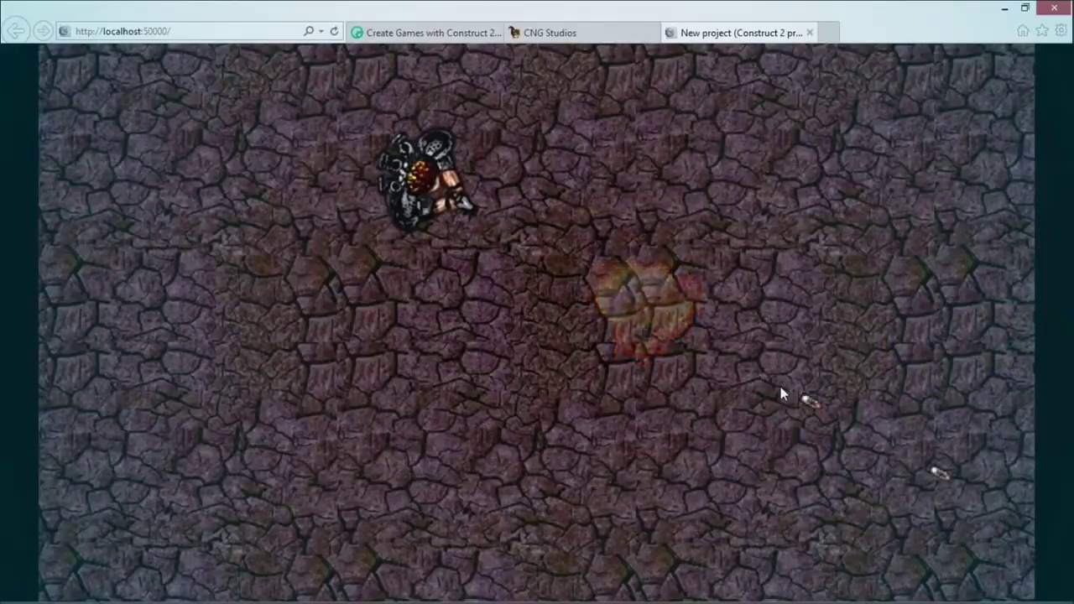
key(alt+Tab)
key(alt+Tab)
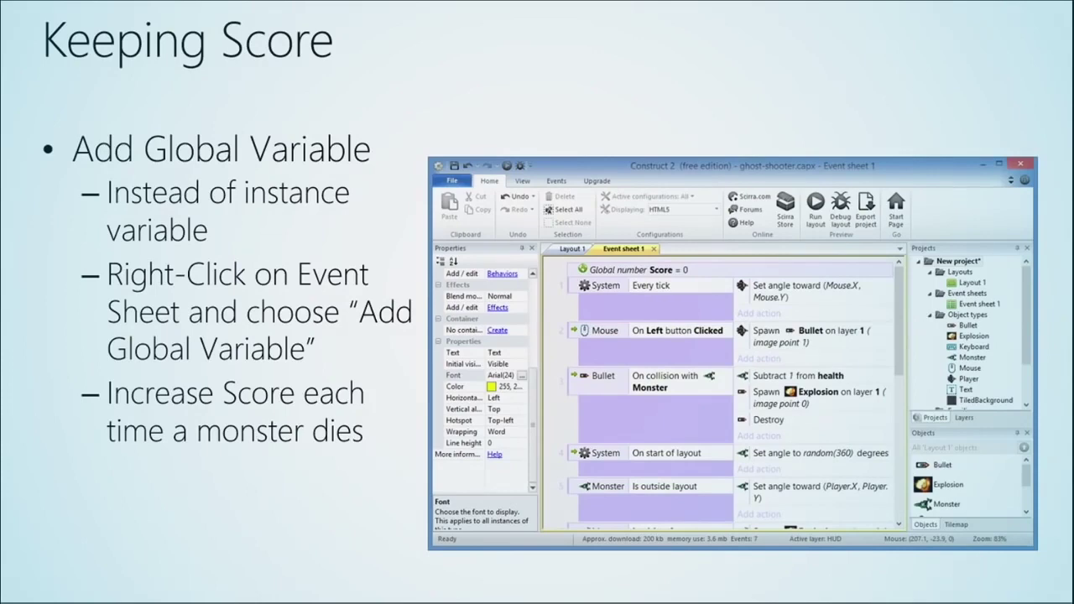
Switch back to Construct 2 and add a global number variable named score with initial value 0 to the event sheet.
key(alt+Tab)
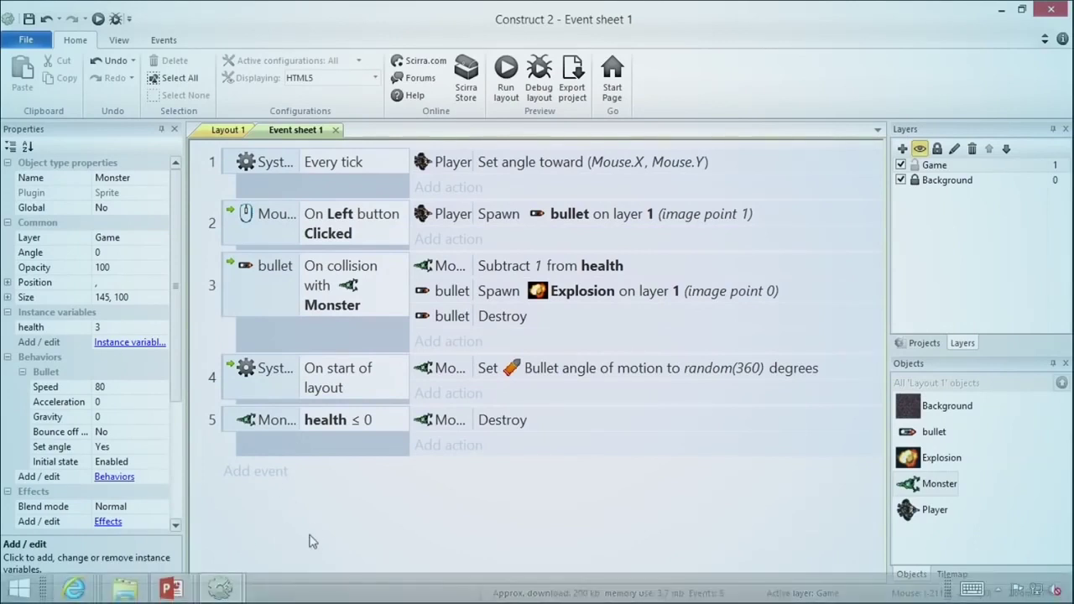
right_click(321, 409)
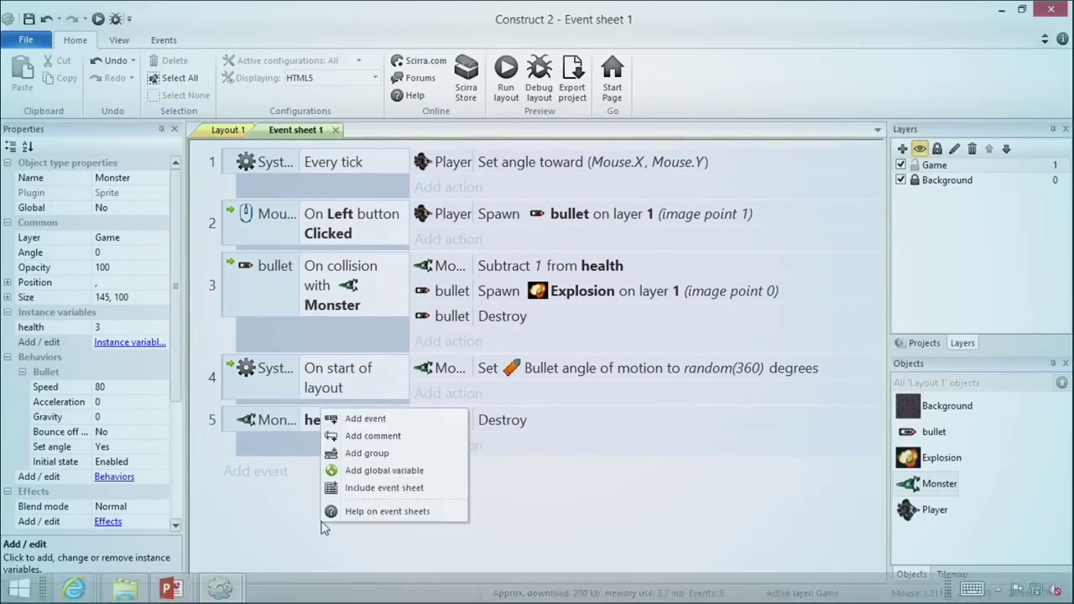
click(369, 471)
text(score)
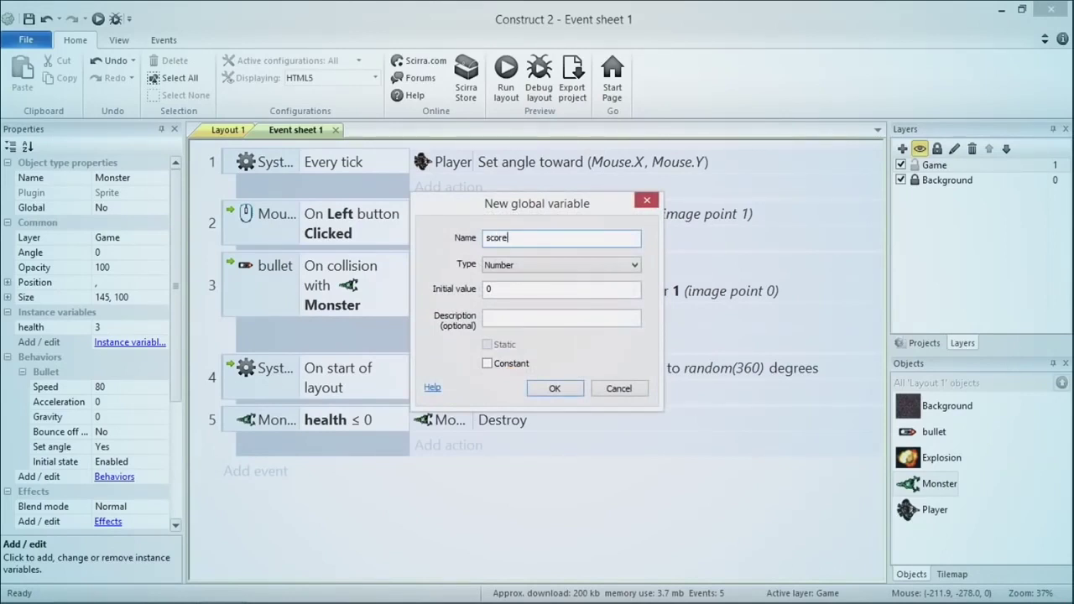
key(Return)
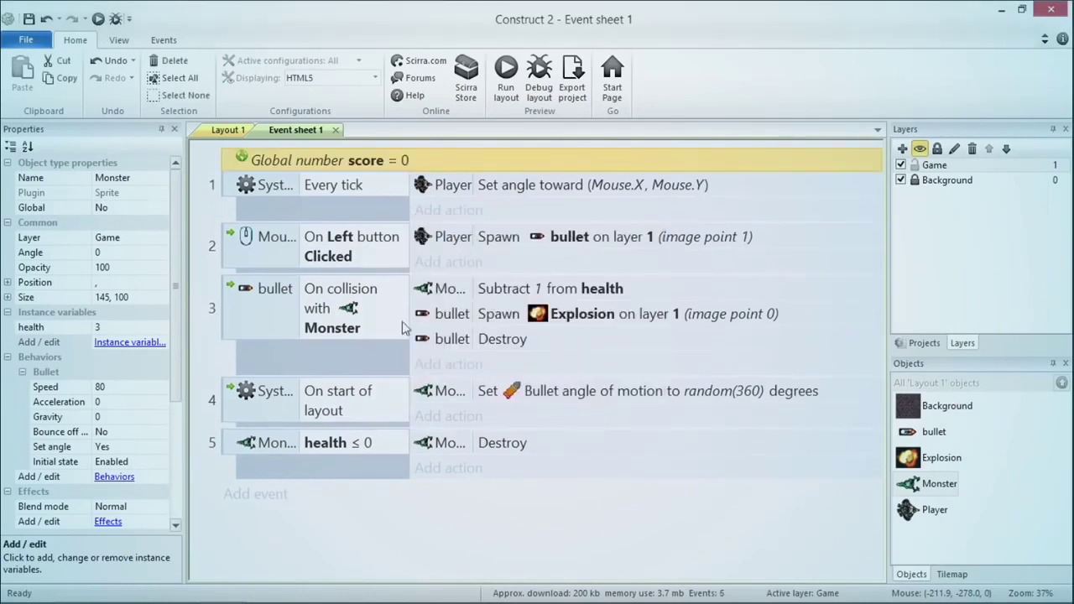
Add a System Add to action to the bullet–Monster collision event that adds 1 to score.
click(447, 366)
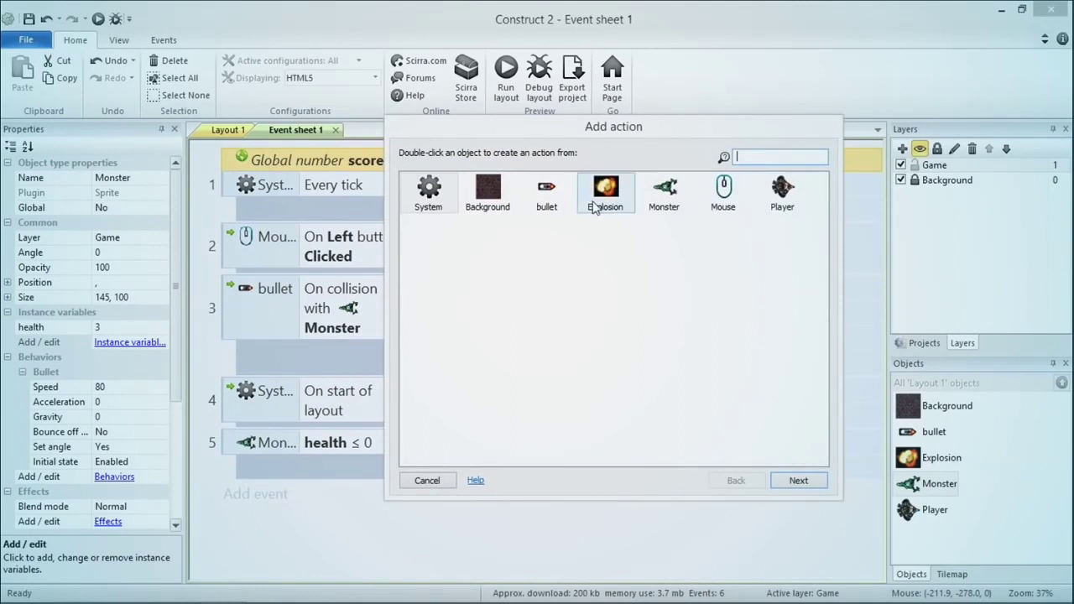
double_click(446, 202)
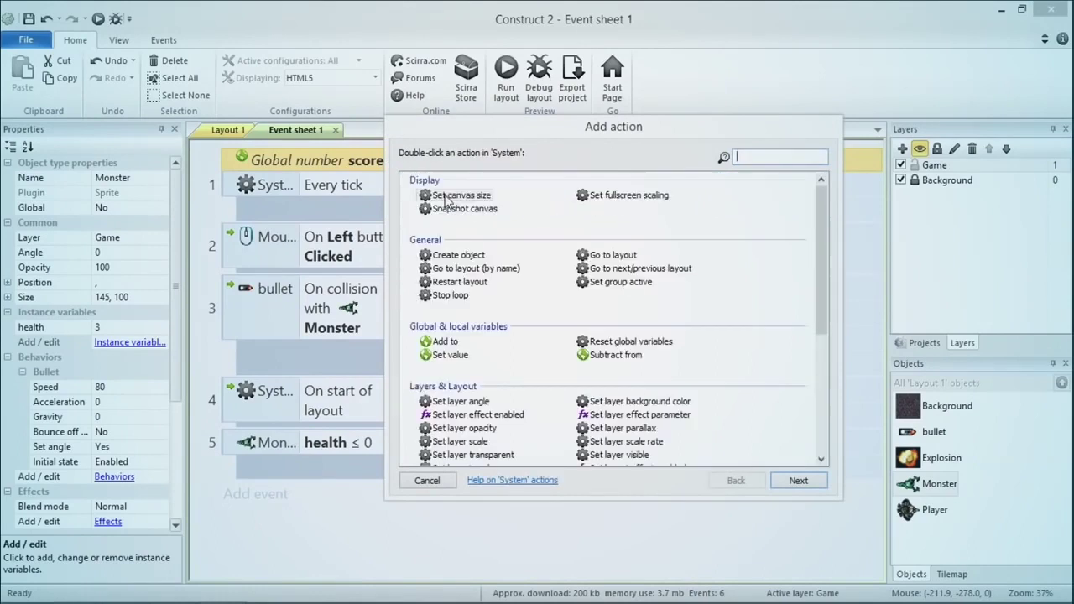
text(add t)
key(Return)
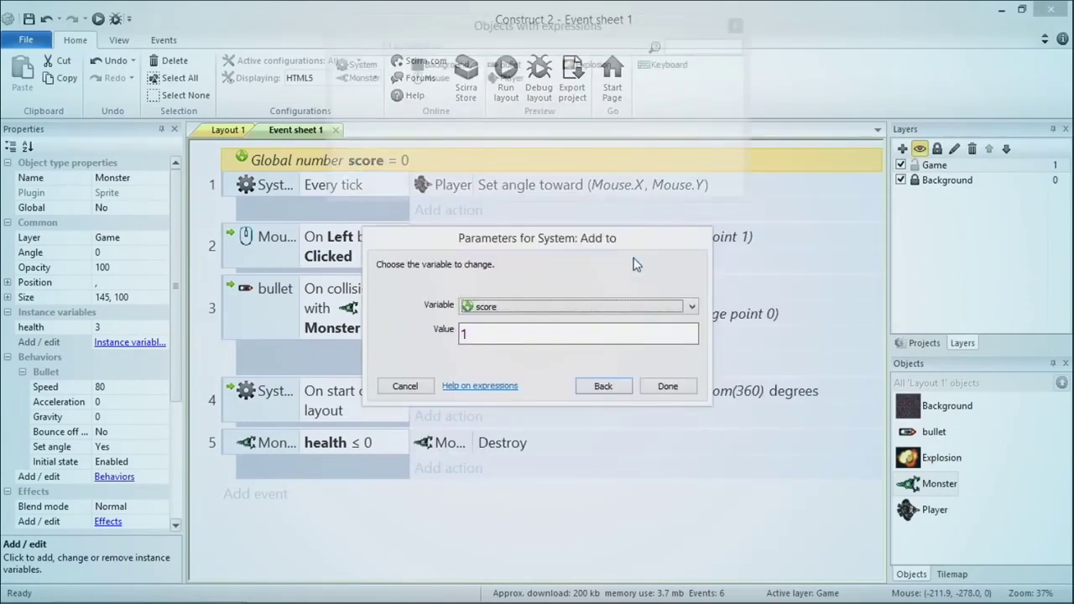
key(Return)
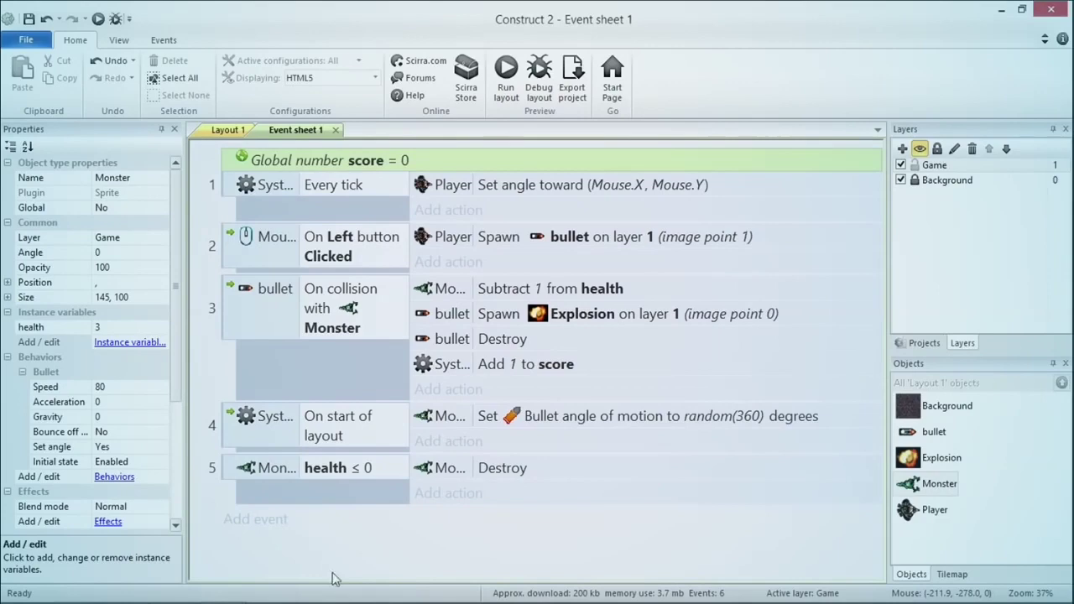
Switch to the presentation and advance to the Creating a Heads Up Display slide.
key(alt+Tab)
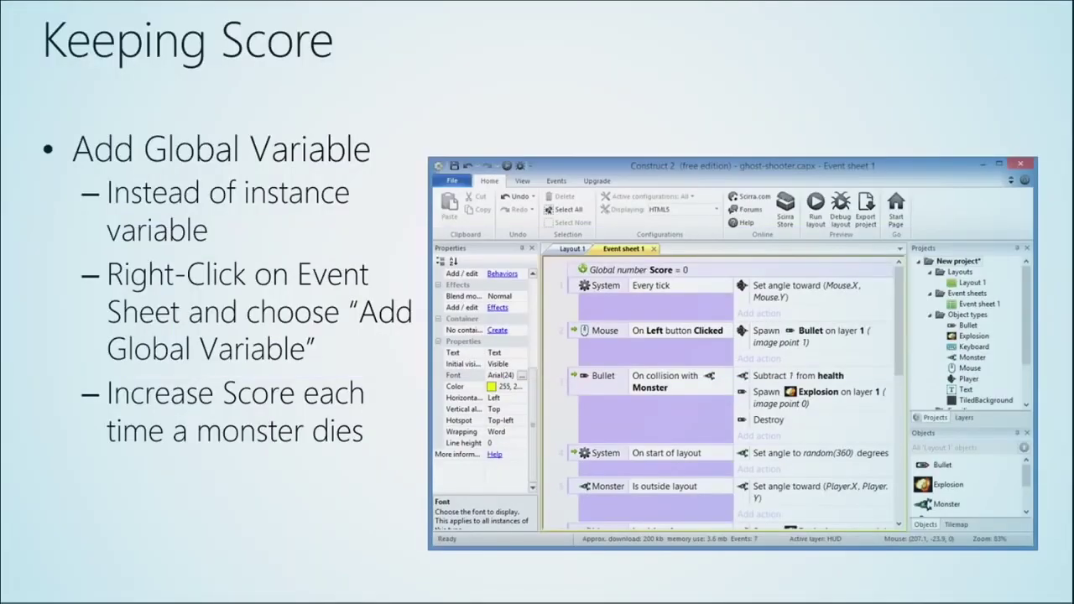
key(Right)
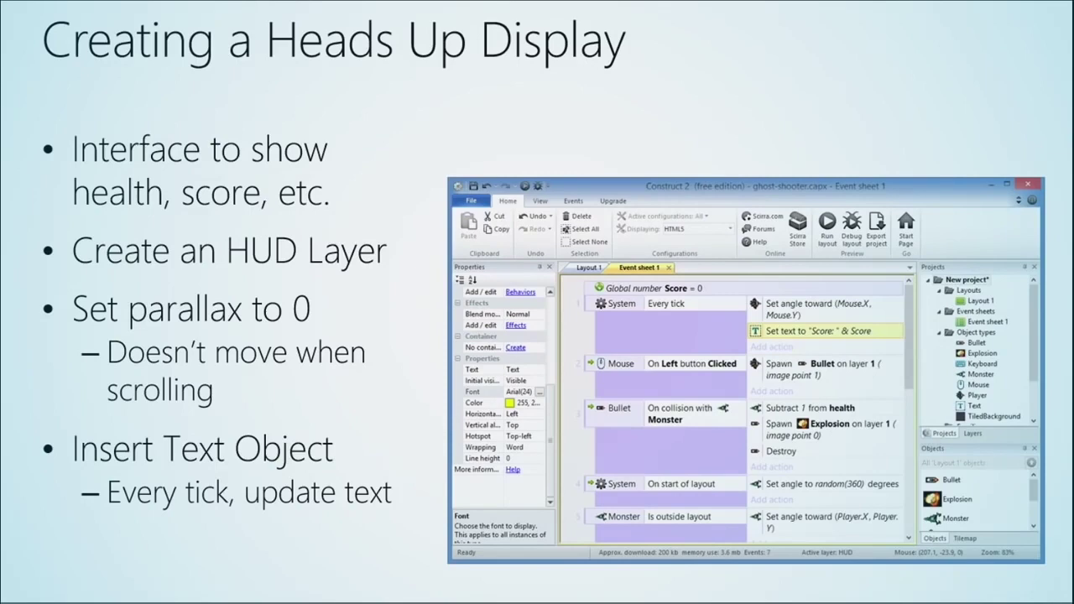
Switch to Construct 2, open Layout 1, and add a new layer above Game named HUD.
key(alt+Tab)
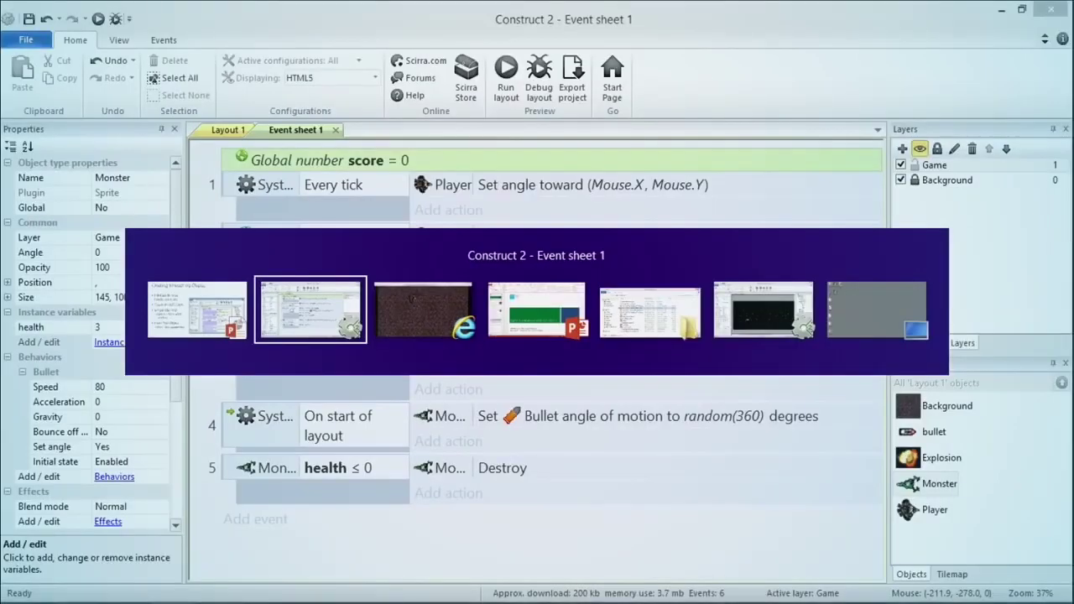
click(237, 131)
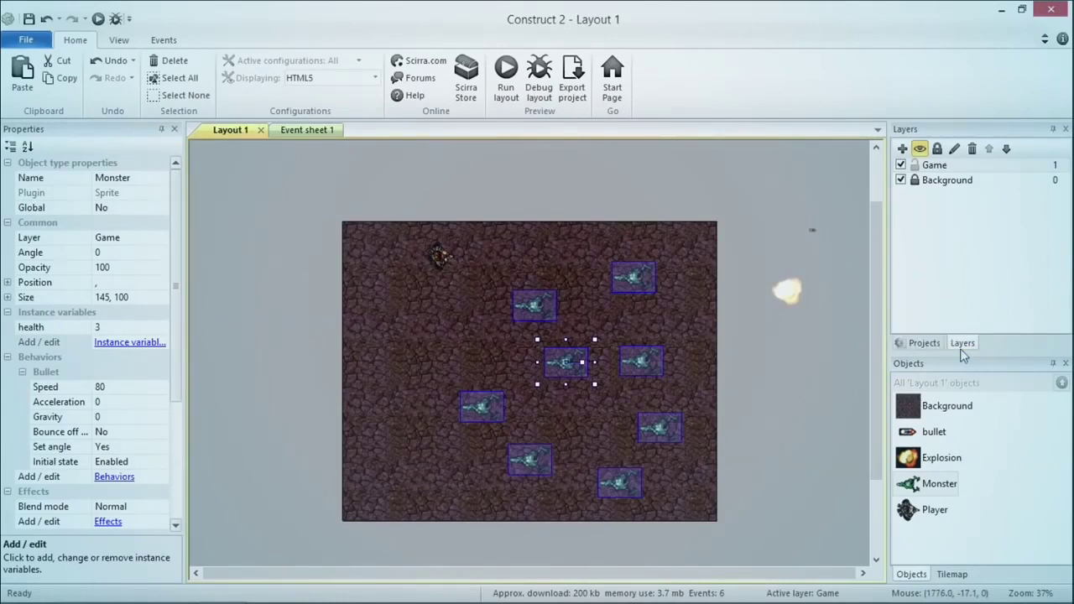
click(902, 149)
right_click(941, 167)
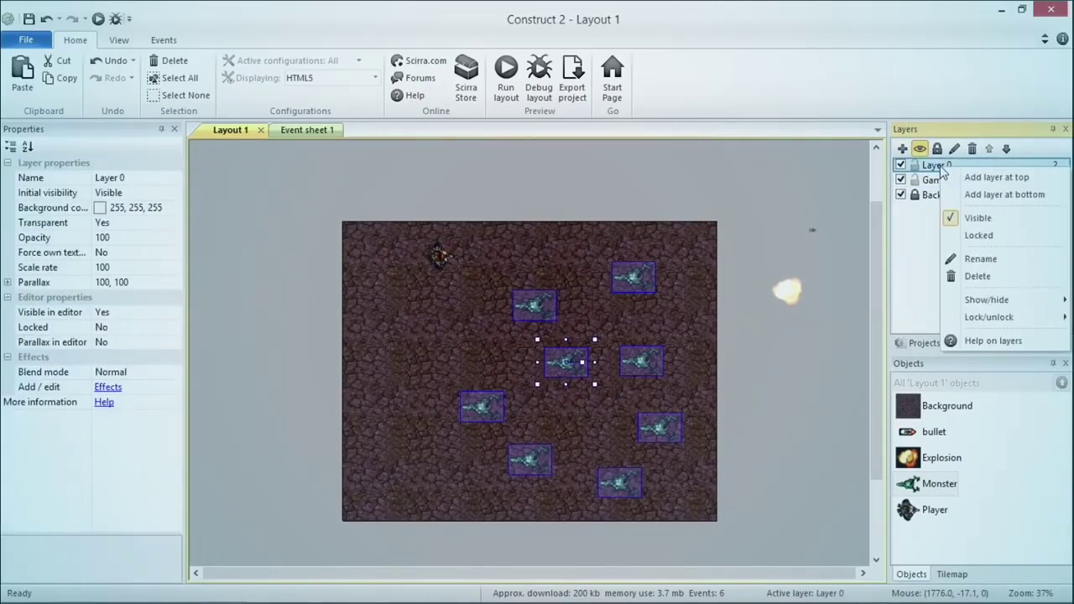
click(982, 258)
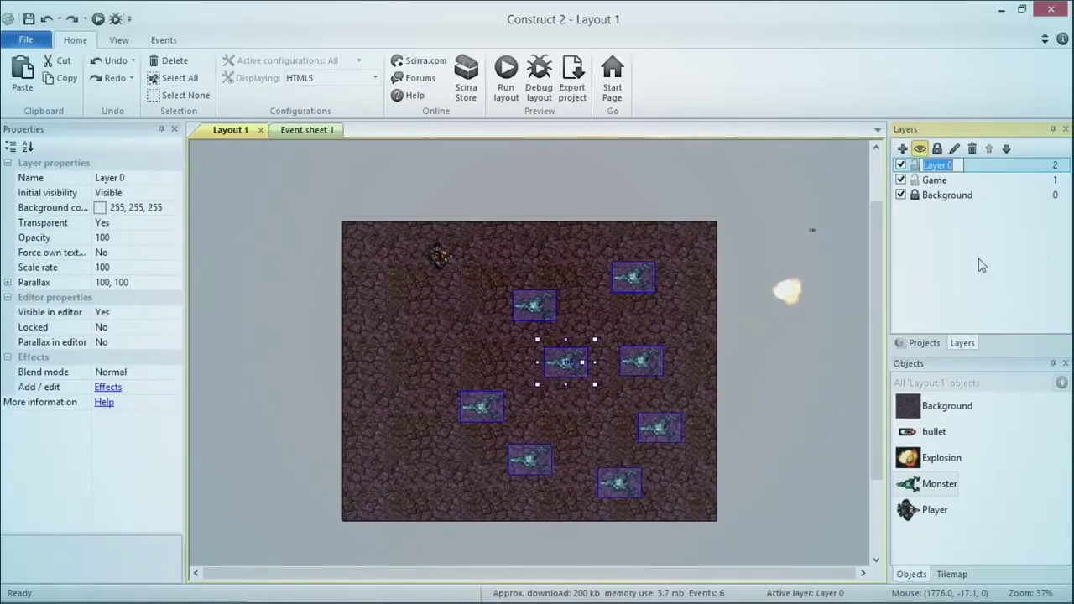
text(HUD)
key(Return)
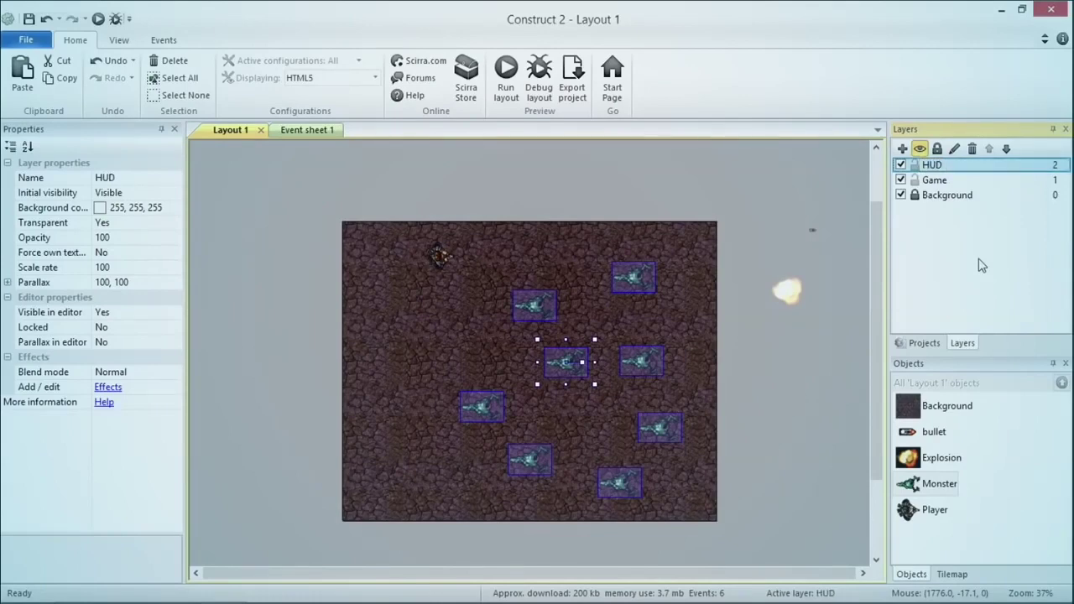
click(809, 365)
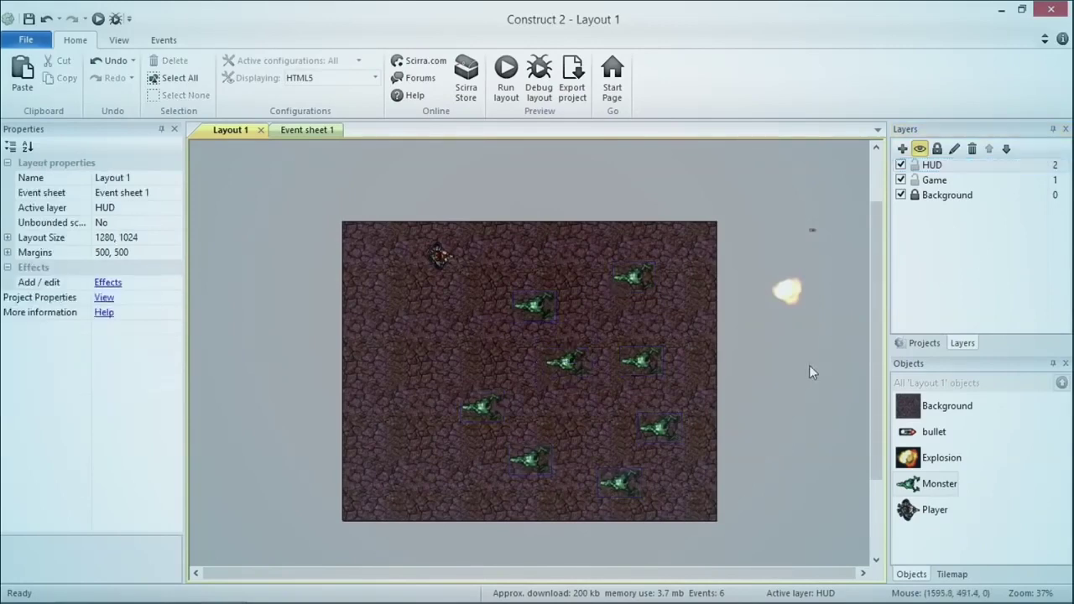
Check the heads-up display slide, return to Construct 2, and set the HUD layer's parallax to 0, 0.
key(alt+Tab)
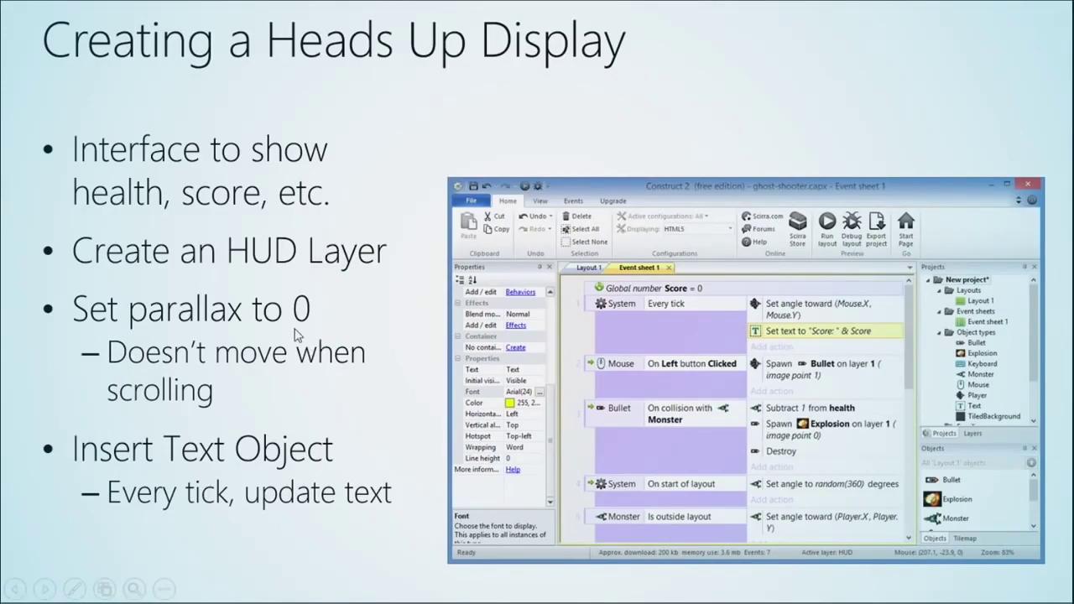
key(alt+Tab)
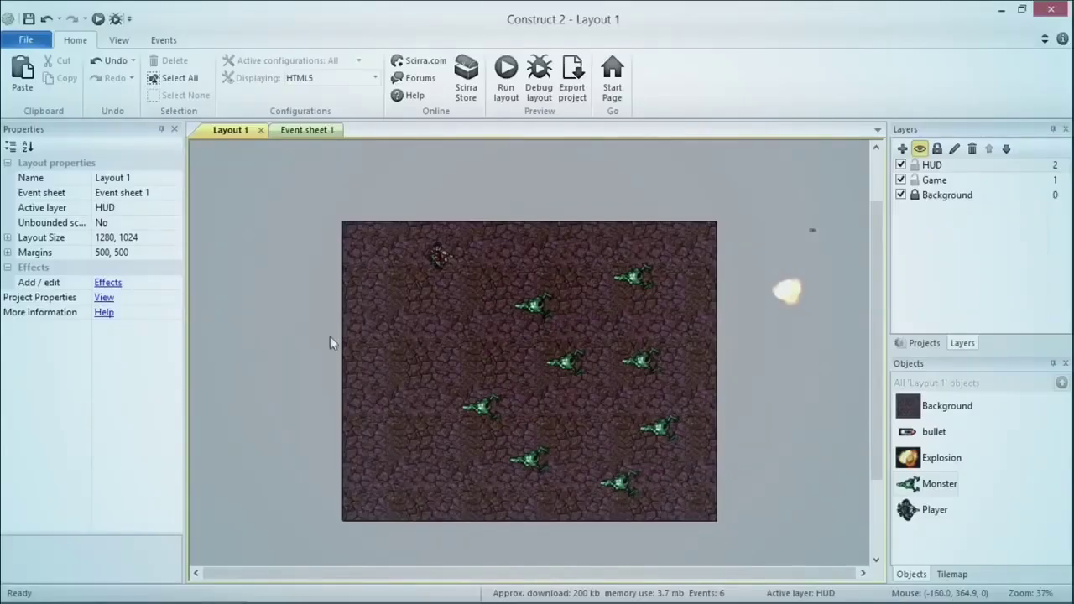
click(945, 172)
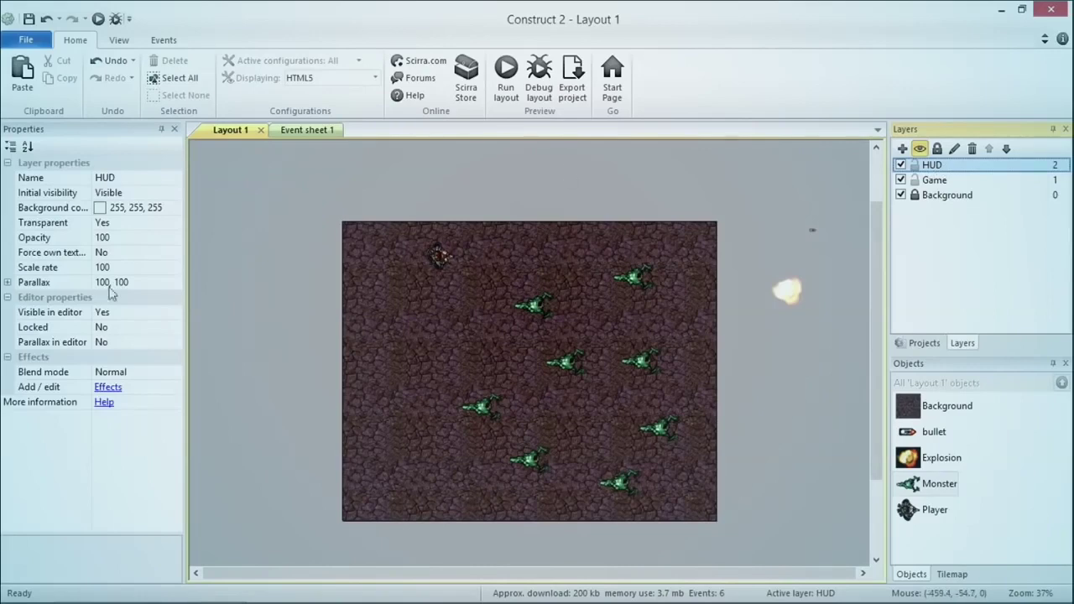
click(135, 285)
text(0,0)
key(Return)
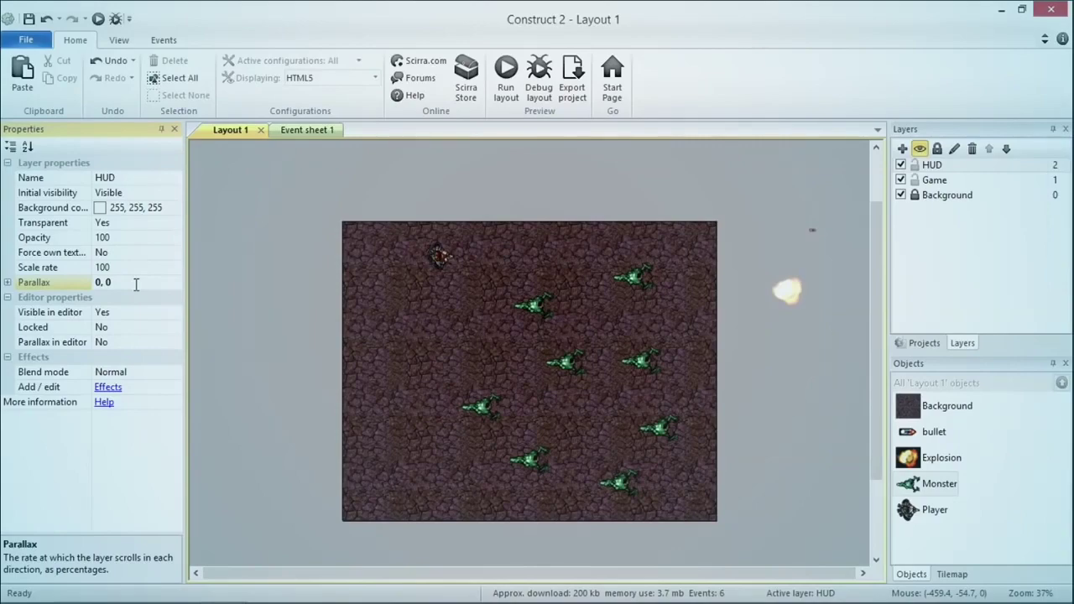
Switch to the presentation and review the slide on combining text with a variable.
key(alt+Tab)
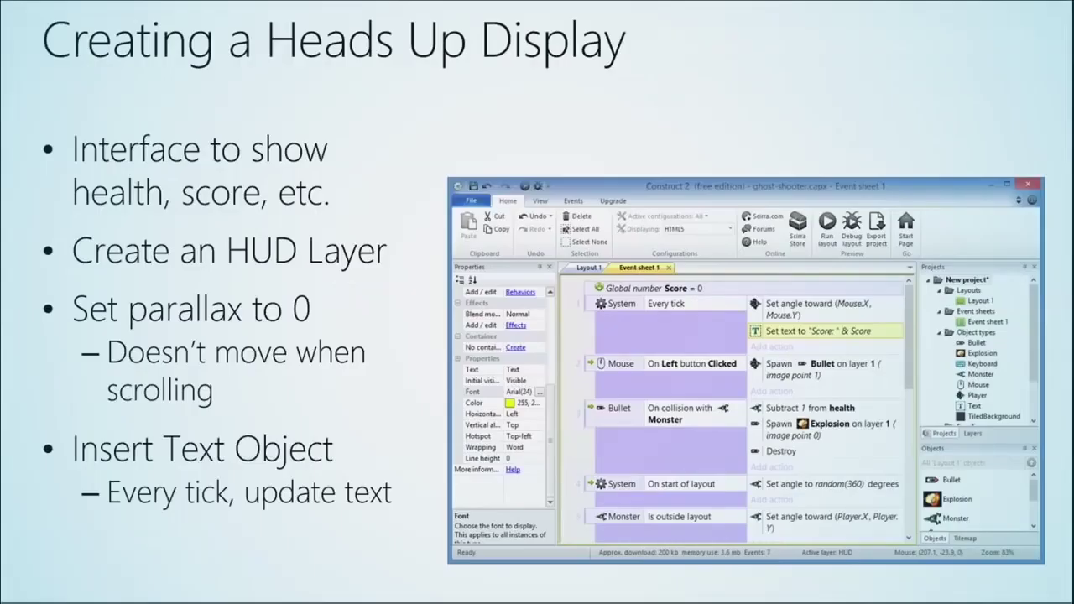
key(Right)
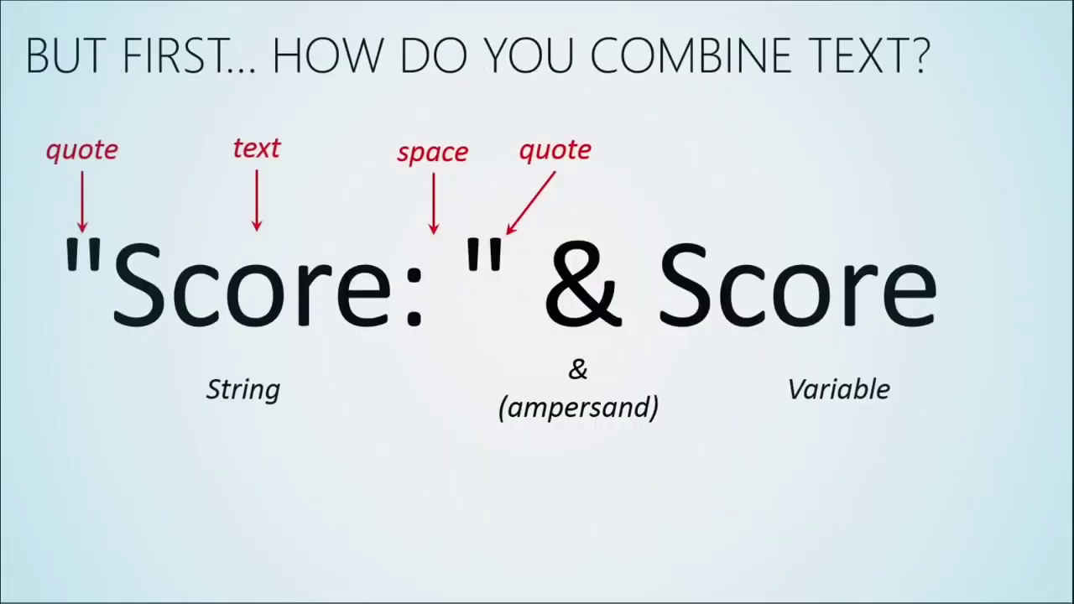
key(Right)
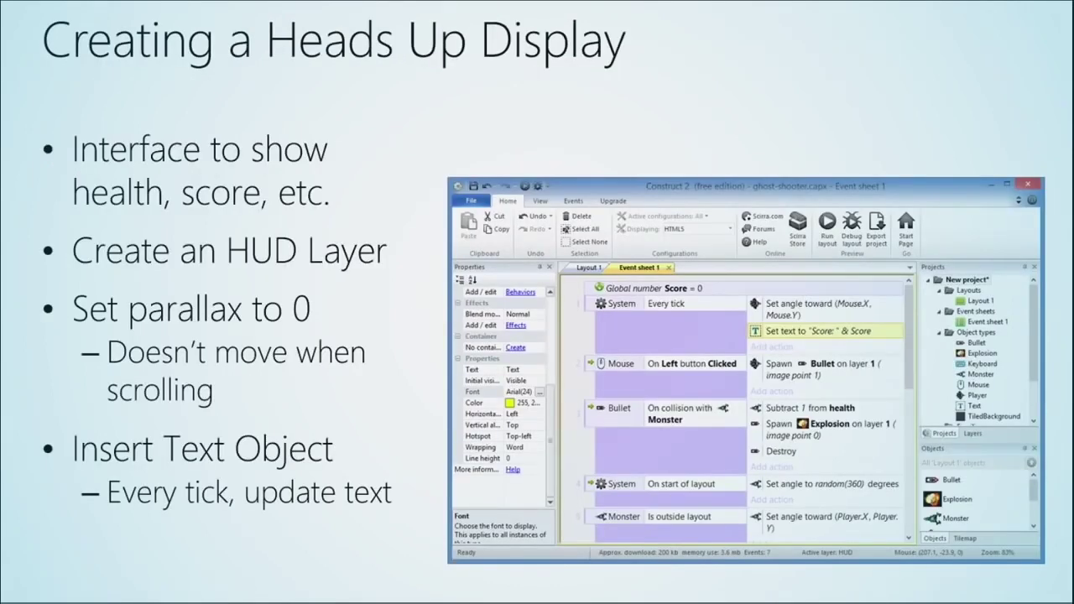
key(Left)
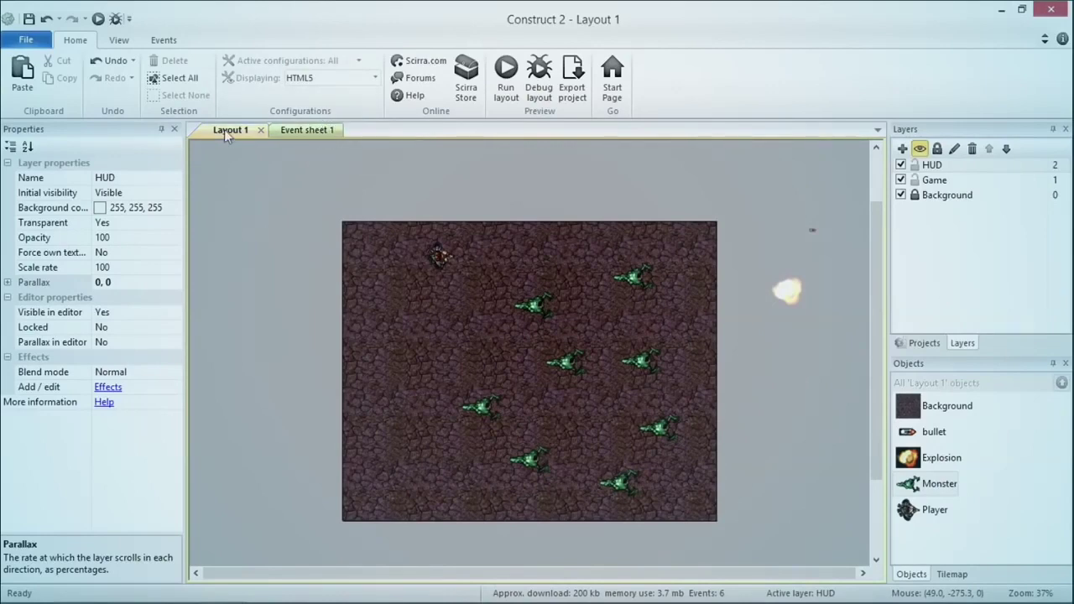
In Construct 2, insert a Text object named ScoreText near the layout's upper-right corner and enlarge it to about 302 by 97.
double_click(598, 239)
click(699, 352)
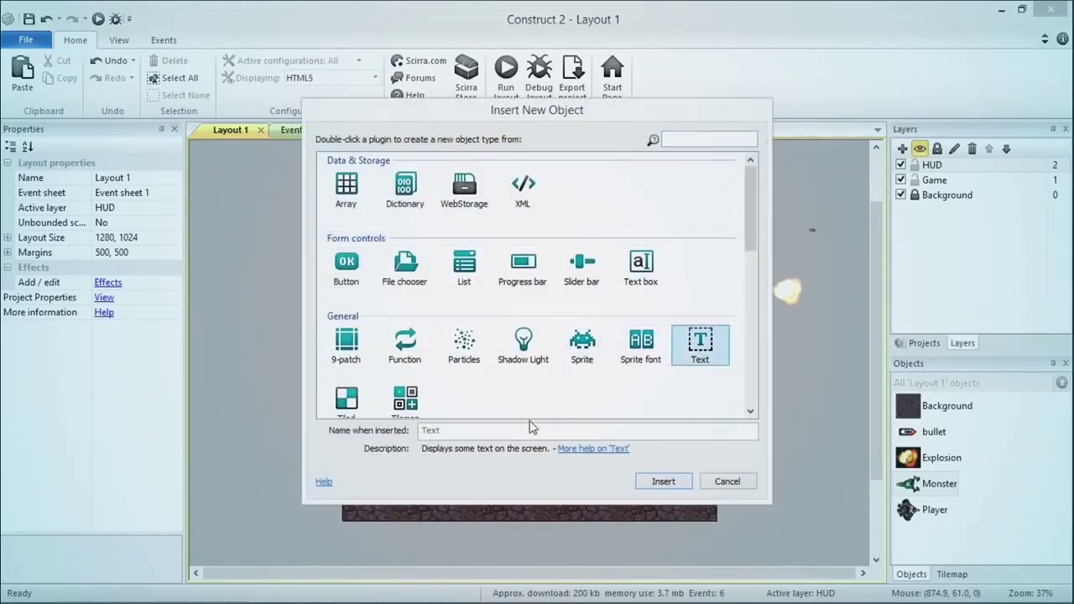
click(499, 430)
text(ScoreTex)
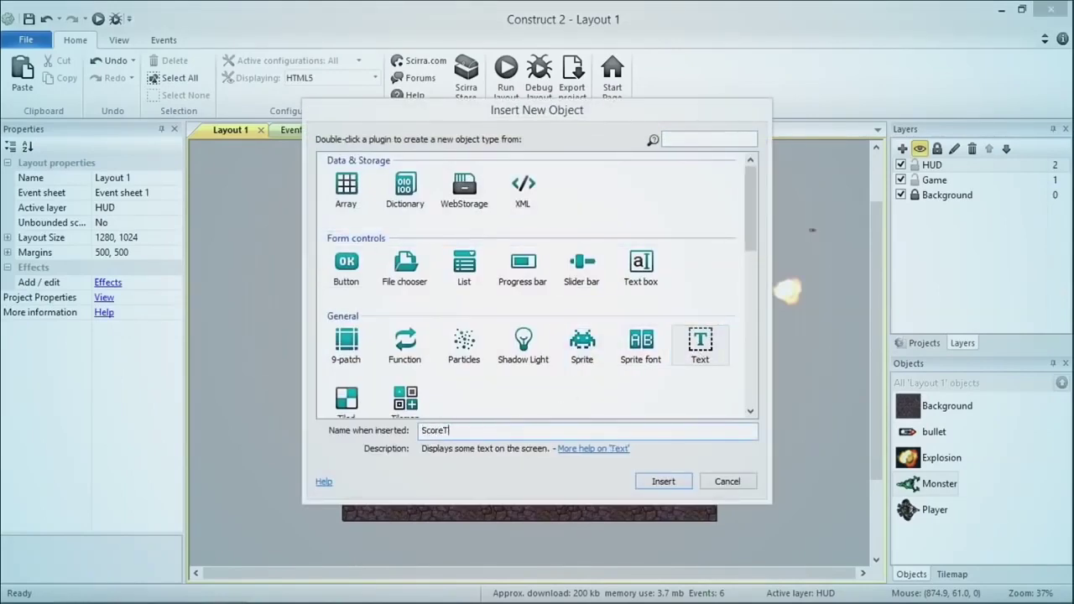
key(Return)
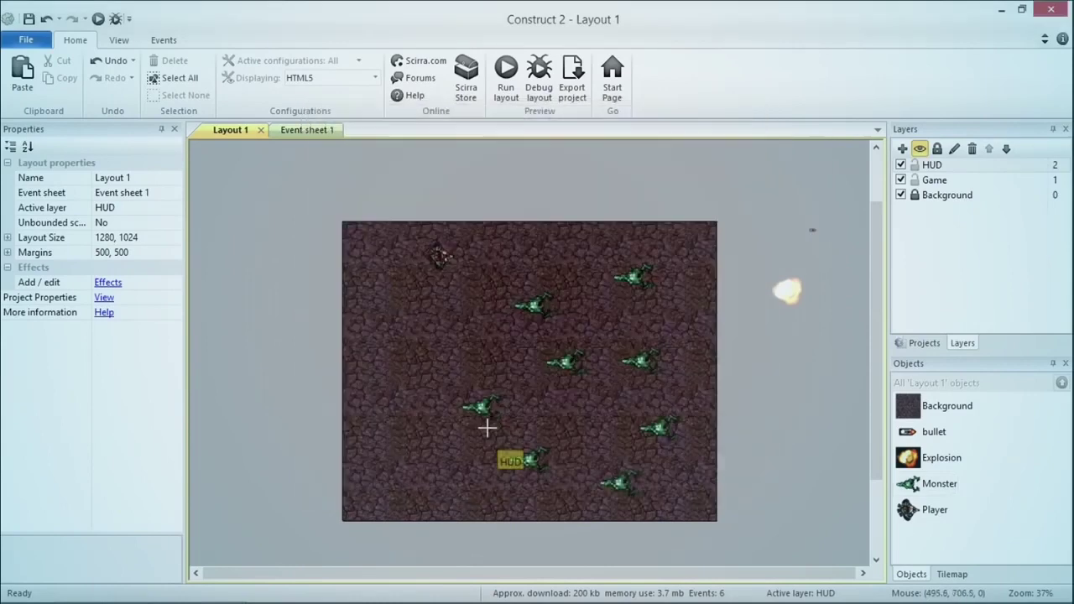
click(626, 234)
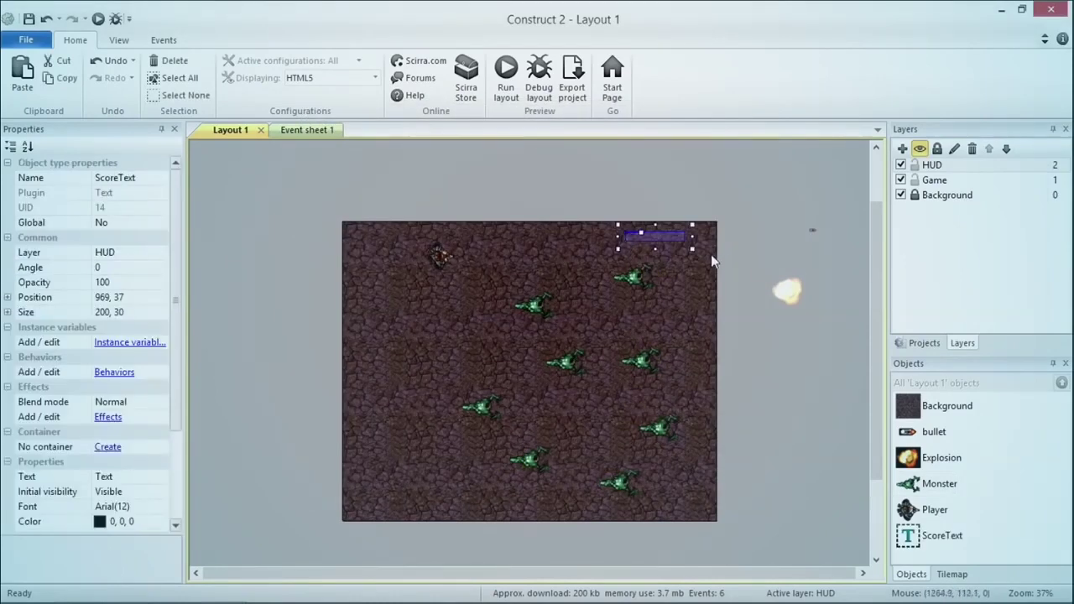
drag(692, 249, 723, 269)
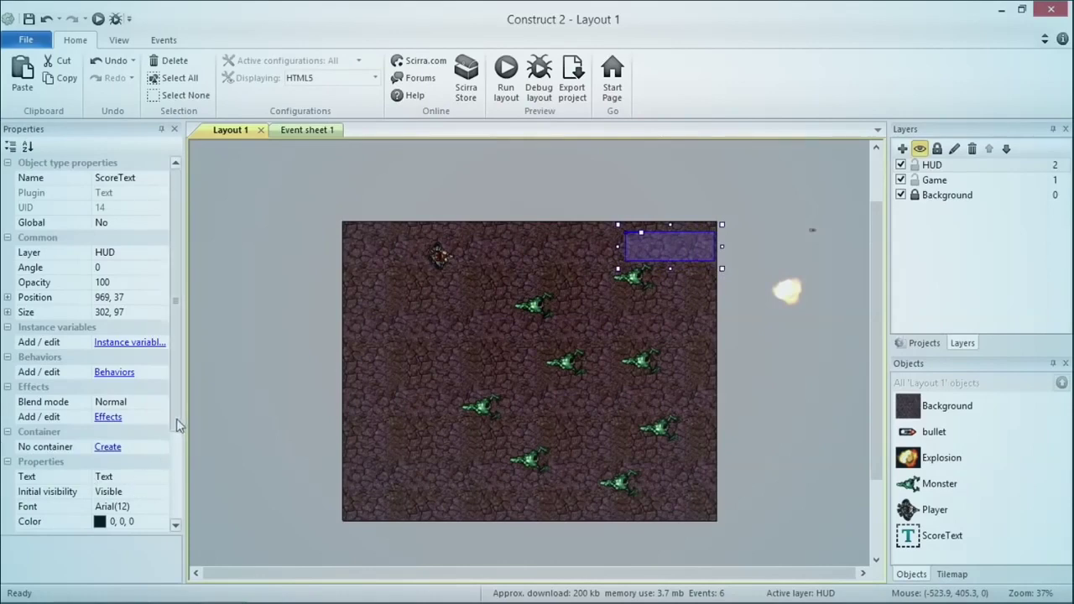
Set ScoreText's text to Score and move it along the layout's upper edge to about 724, 15, keeping it on the HUD layer.
scroll(174, 437, down, 1)
click(139, 432)
text(SCore)
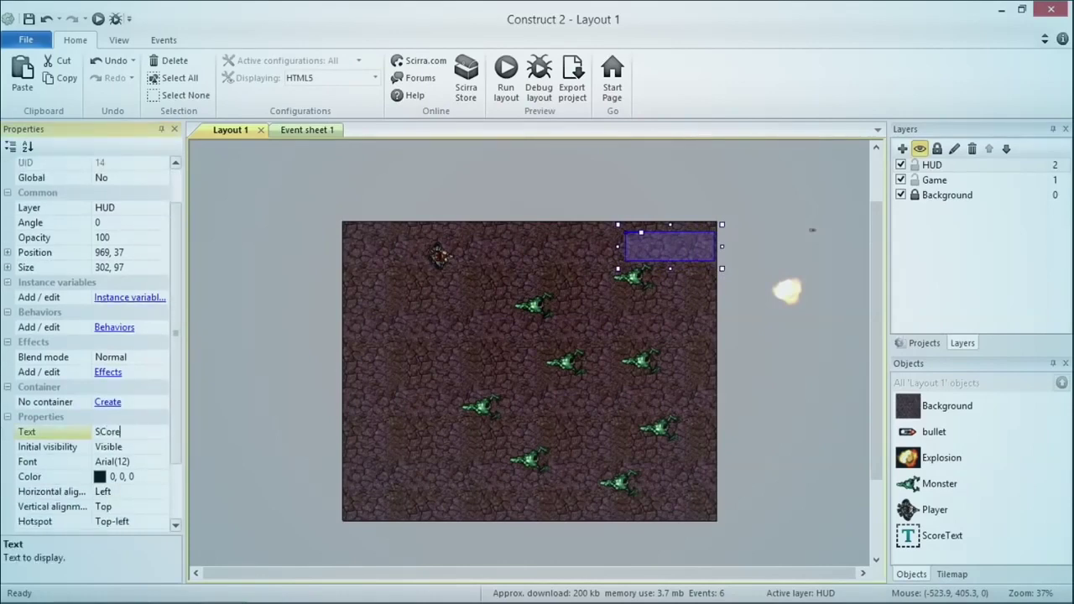
key(BackSpace)
key(BackSpace)
key(BackSpace)
key(BackSpace)
text(core)
drag(668, 250, 597, 245)
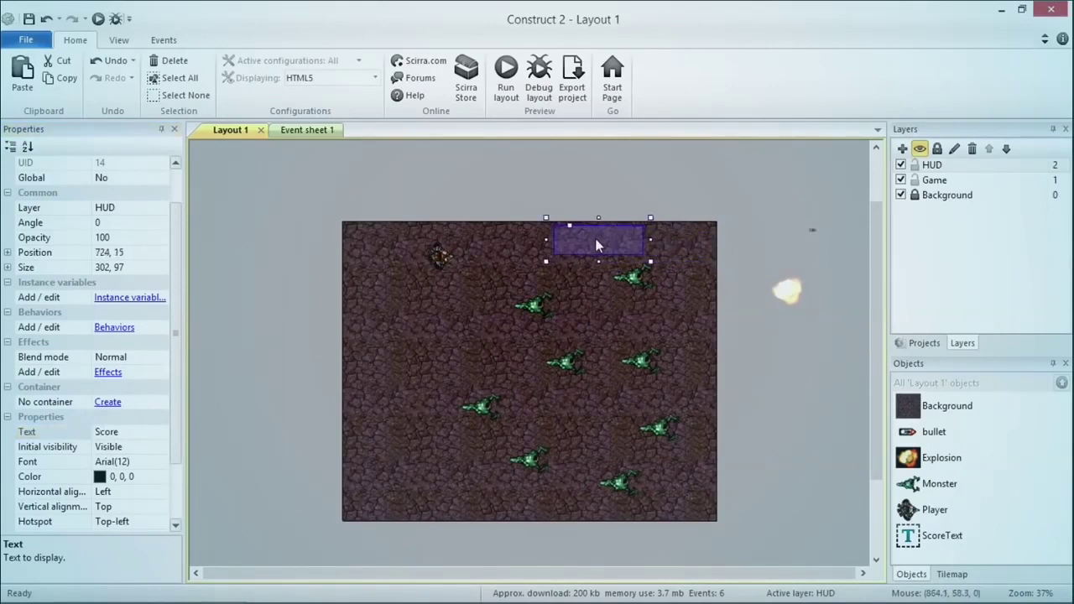
right_click(613, 238)
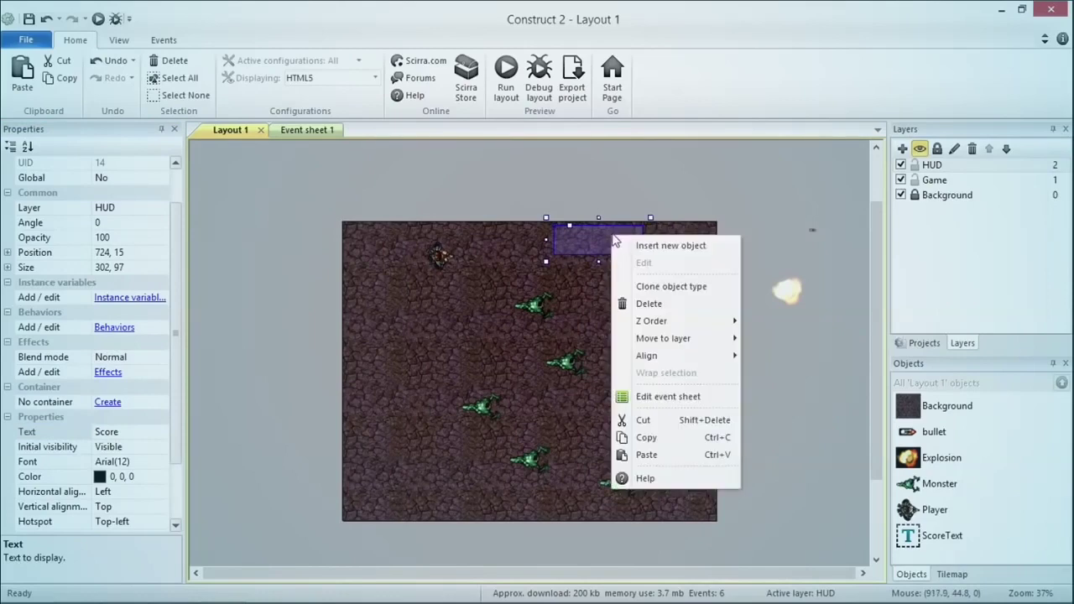
mouse_move(707, 338)
click(764, 339)
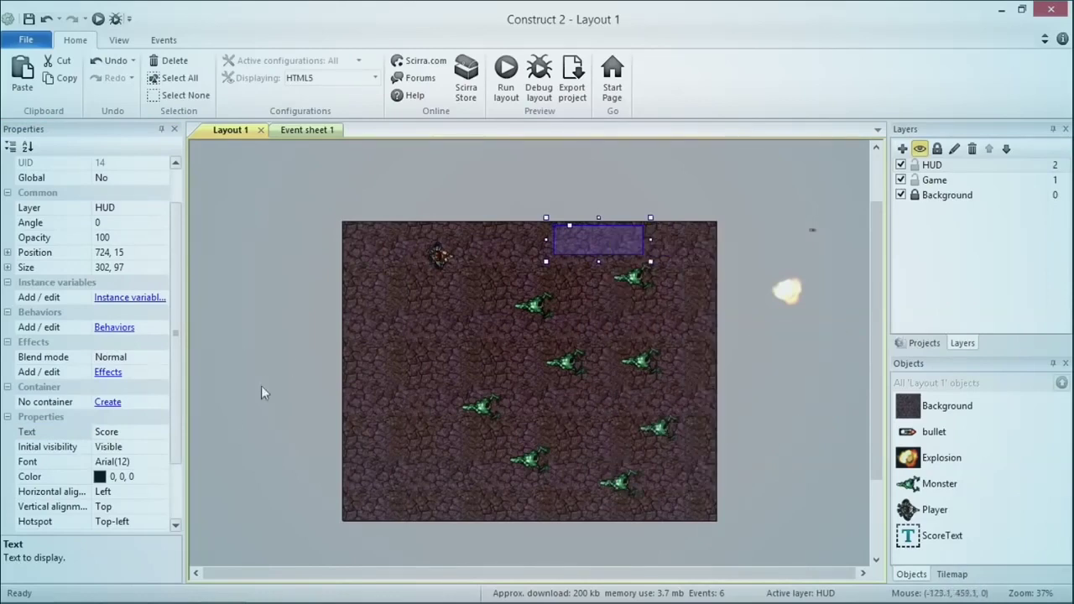
Set ScoreText's font to Arial Bold, size 36.
click(151, 477)
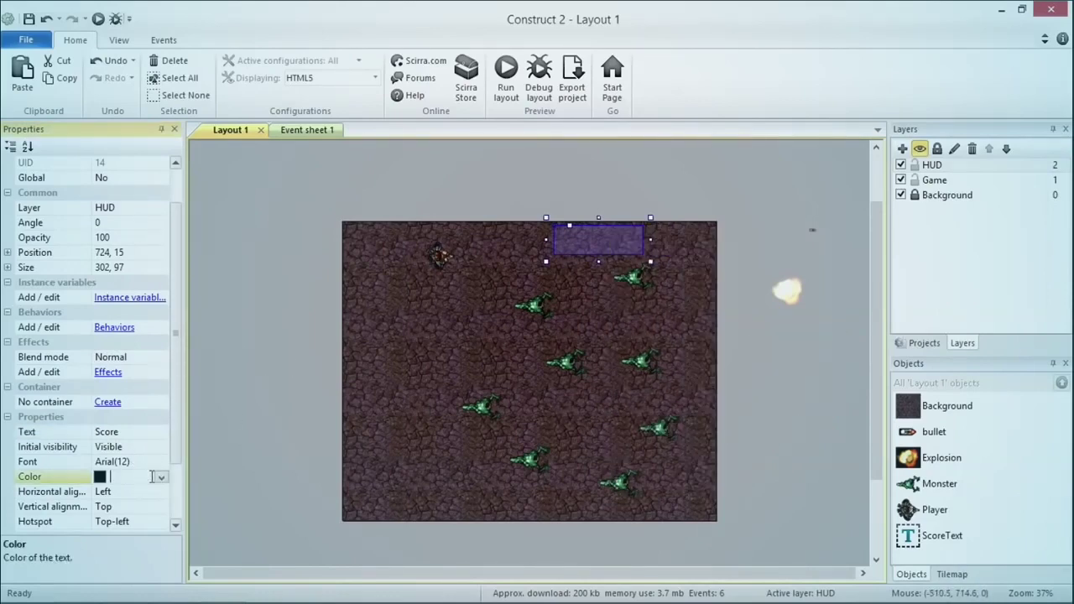
click(159, 461)
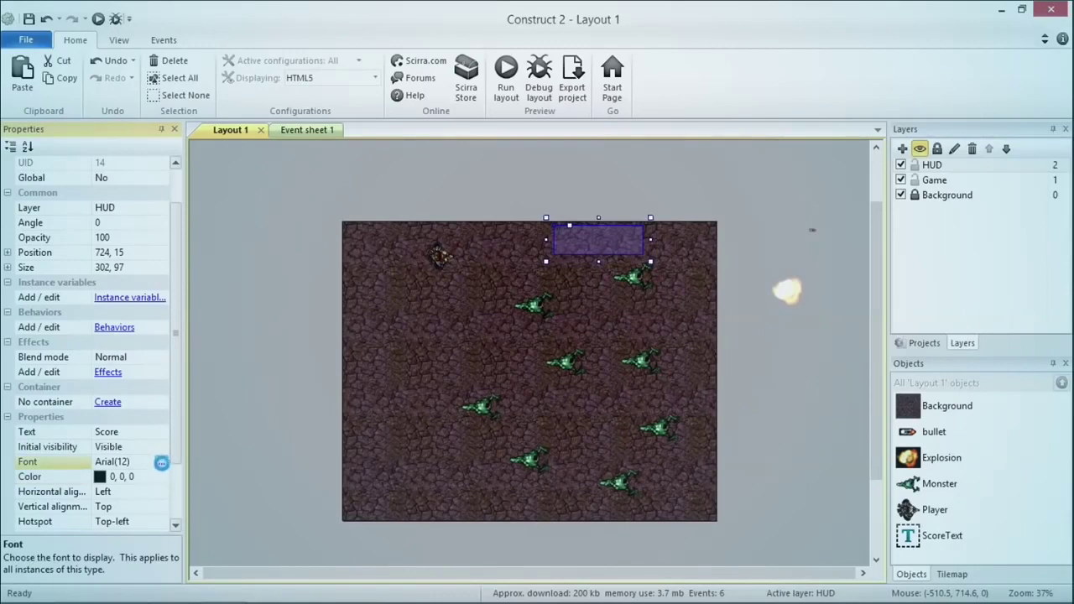
click(161, 462)
scroll(614, 272, down, 3)
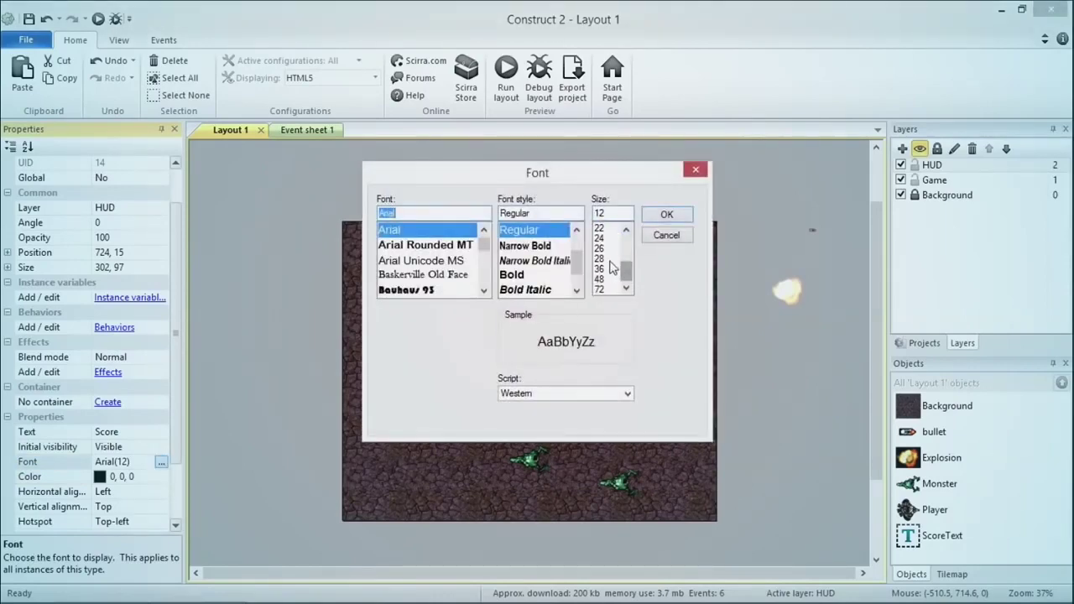
click(601, 259)
click(601, 269)
click(537, 274)
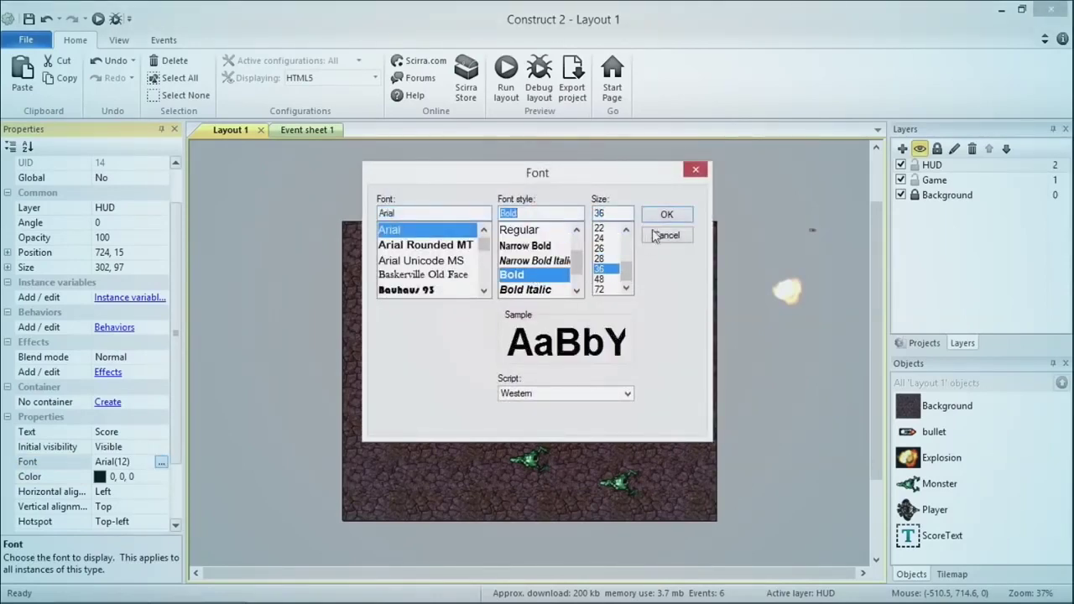
click(665, 214)
Set ScoreText's color to yellow (255, 255, 0) and deselect it.
click(125, 477)
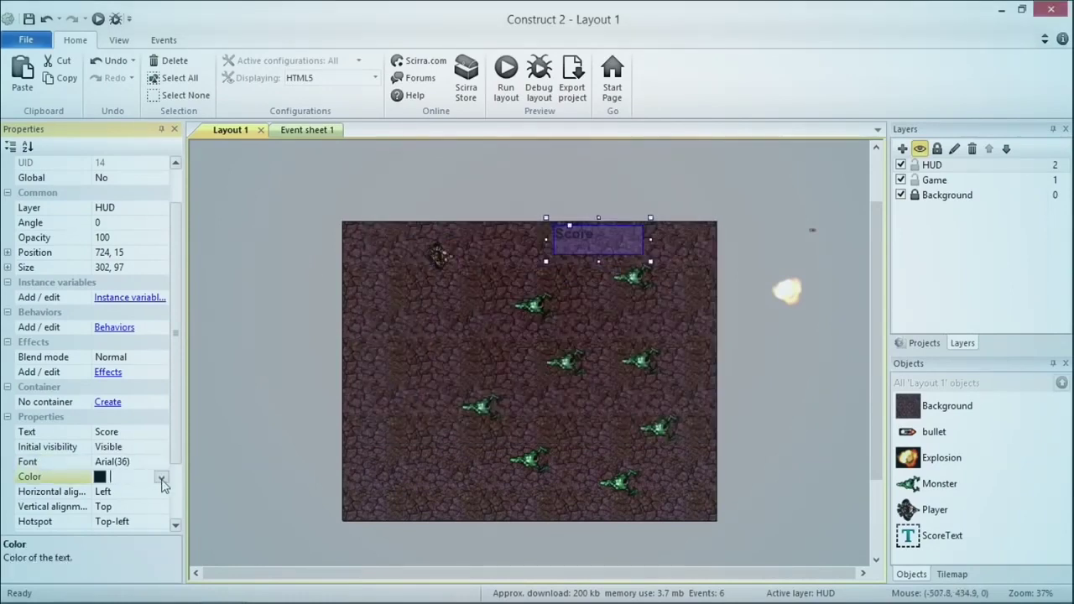
click(162, 480)
click(263, 432)
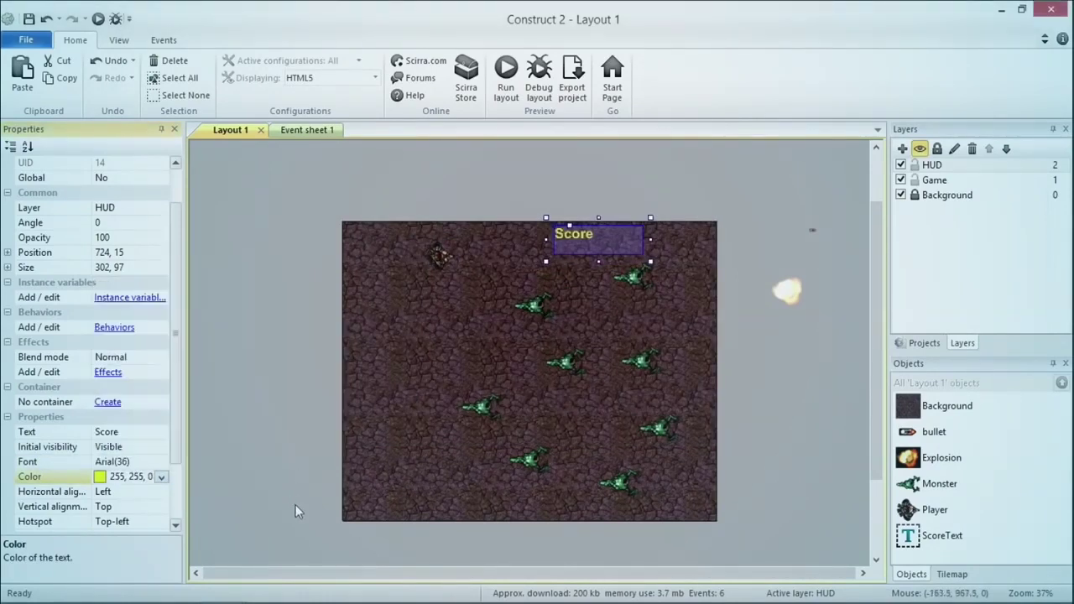
click(272, 499)
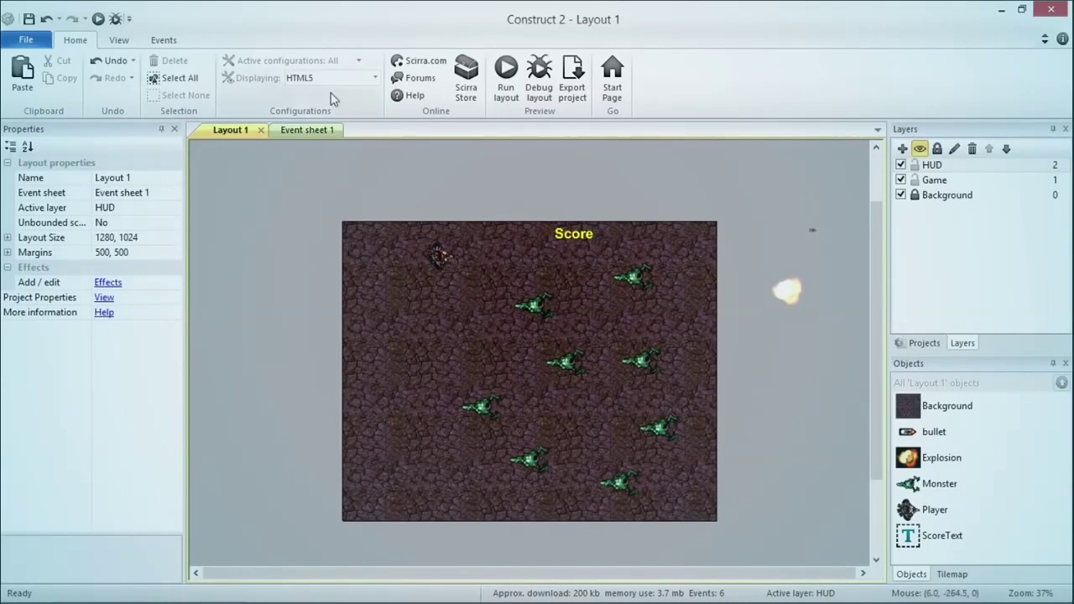
In the event sheet, add a Set text action for ScoreText to the bullet's collision with Monster event.
click(304, 130)
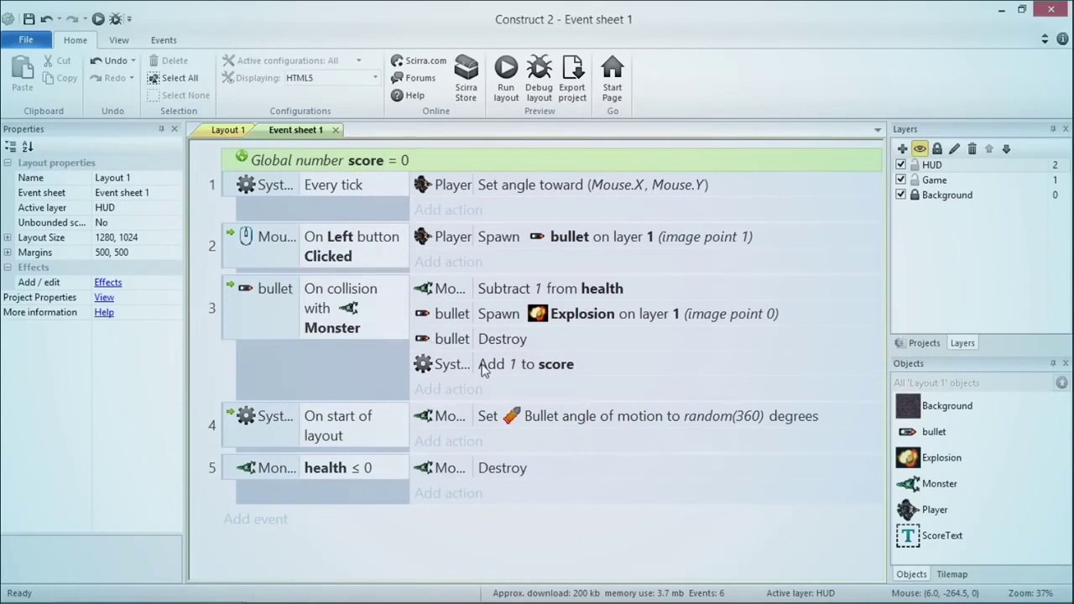
click(462, 390)
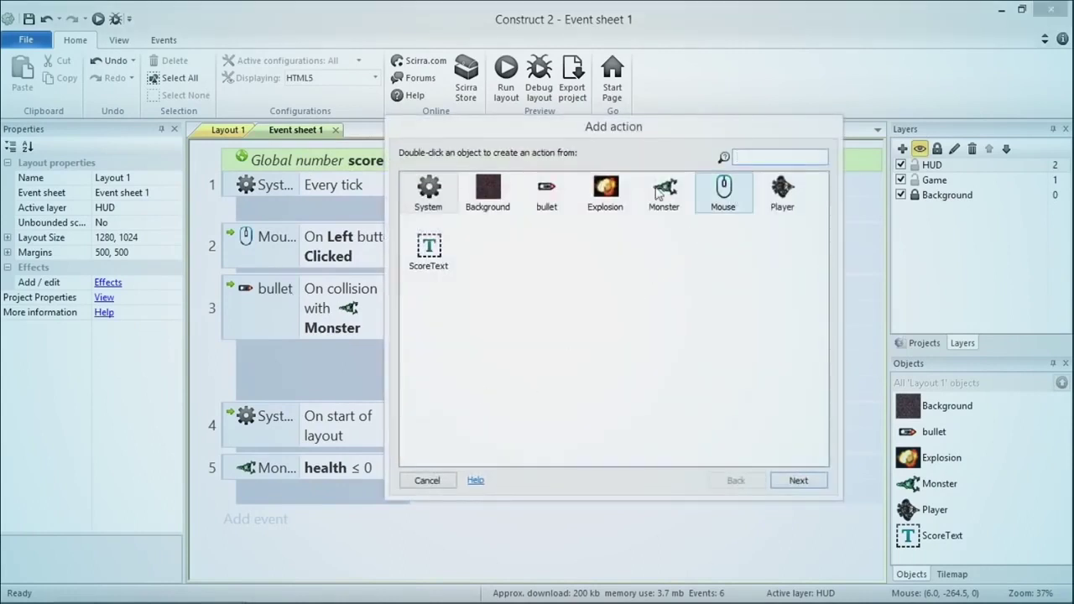
double_click(430, 252)
text(set text)
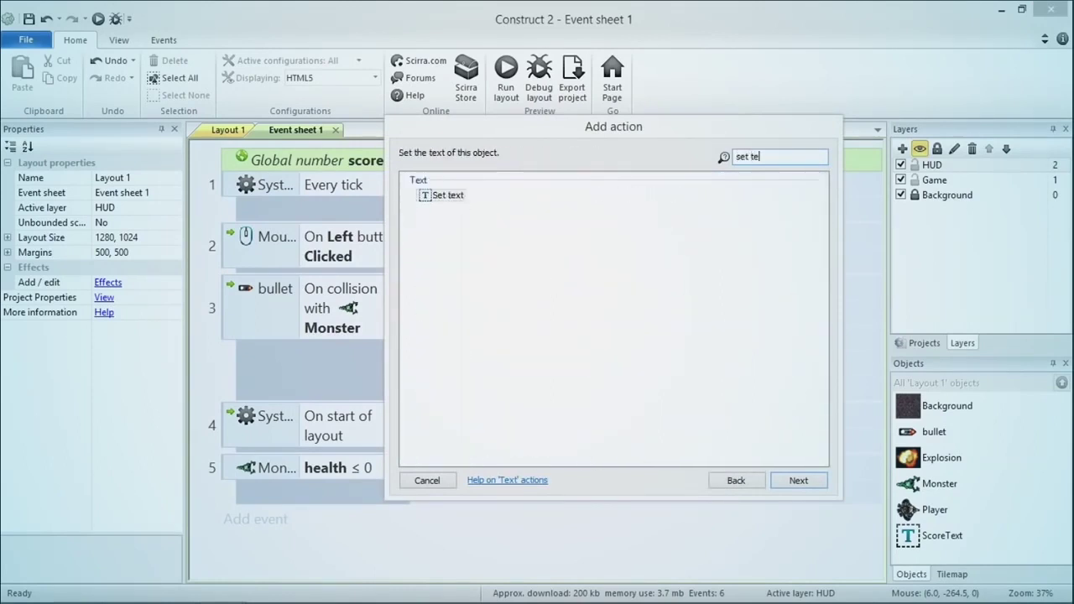
key(Return)
Set the ScoreText action's text expression to "Score" & score and finish the action.
text("SCo)
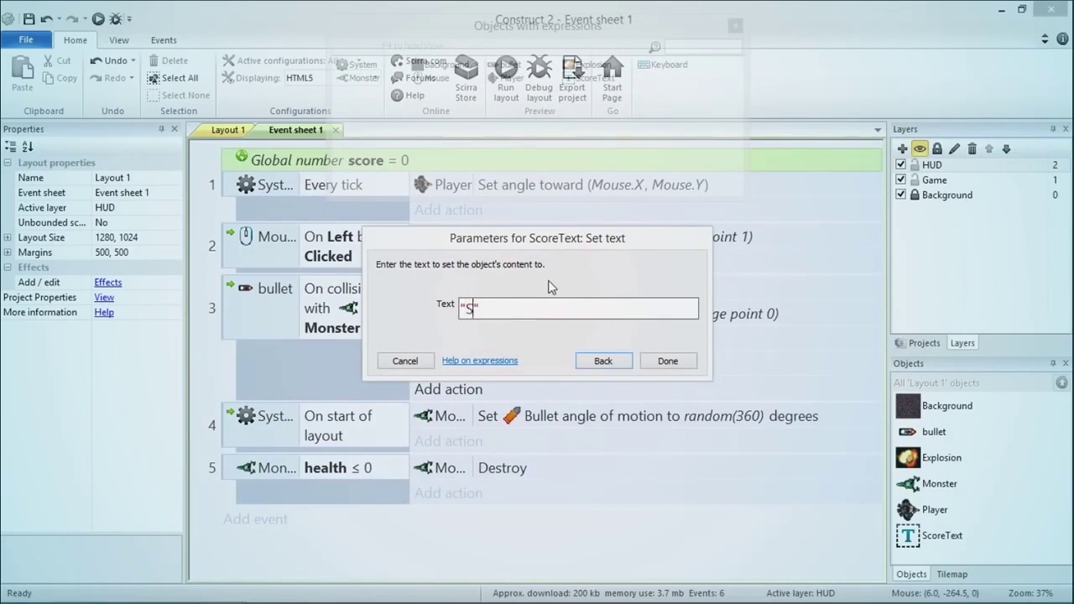
key(BackSpace)
key(BackSpace)
text(core)
key(Right)
text(& score)
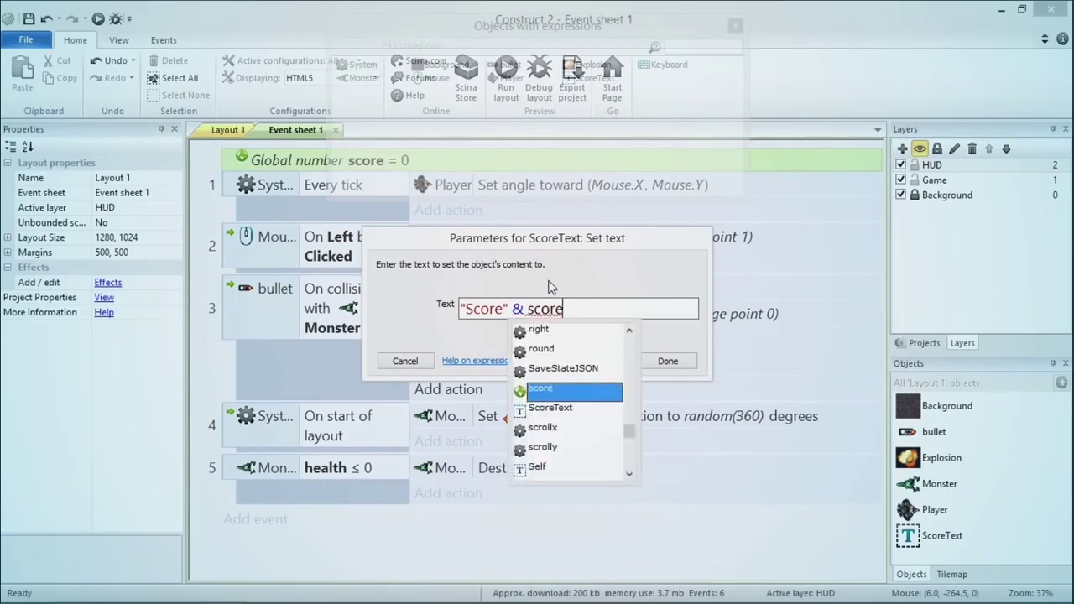
key(Escape)
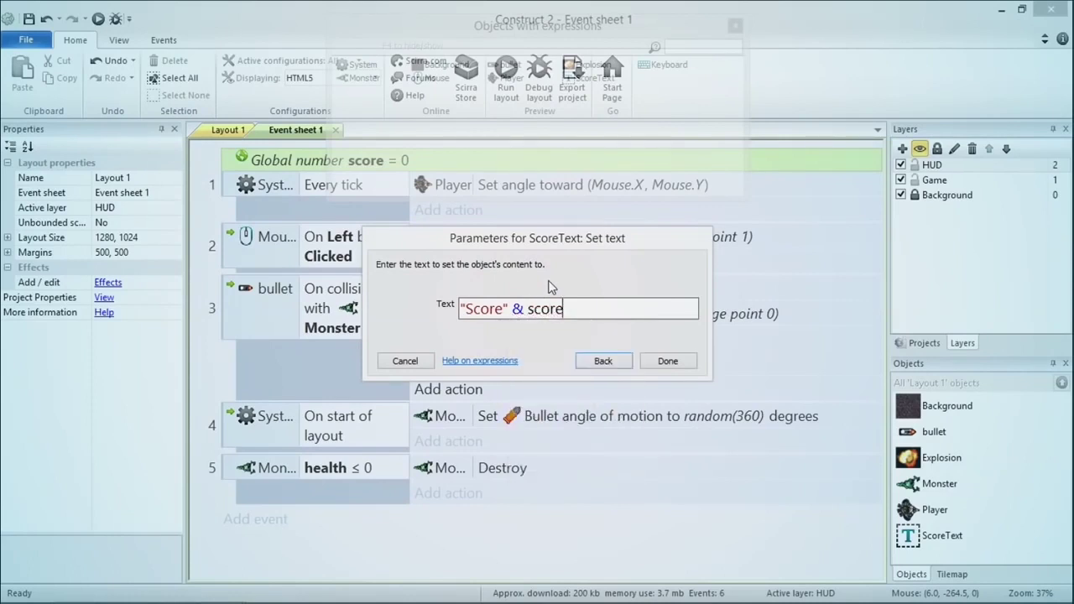
click(678, 364)
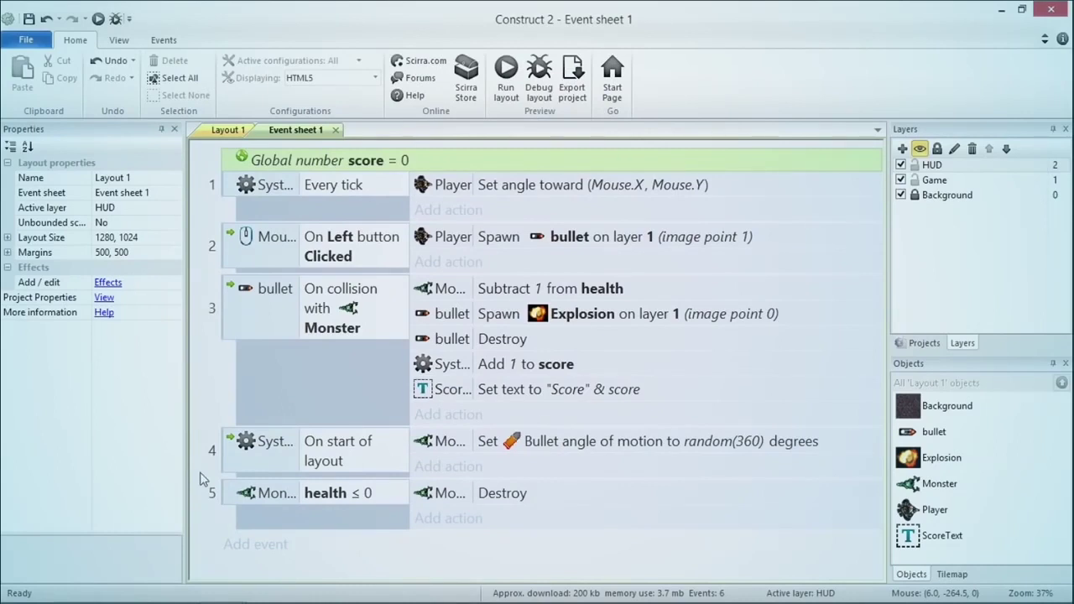
key(alt+Tab)
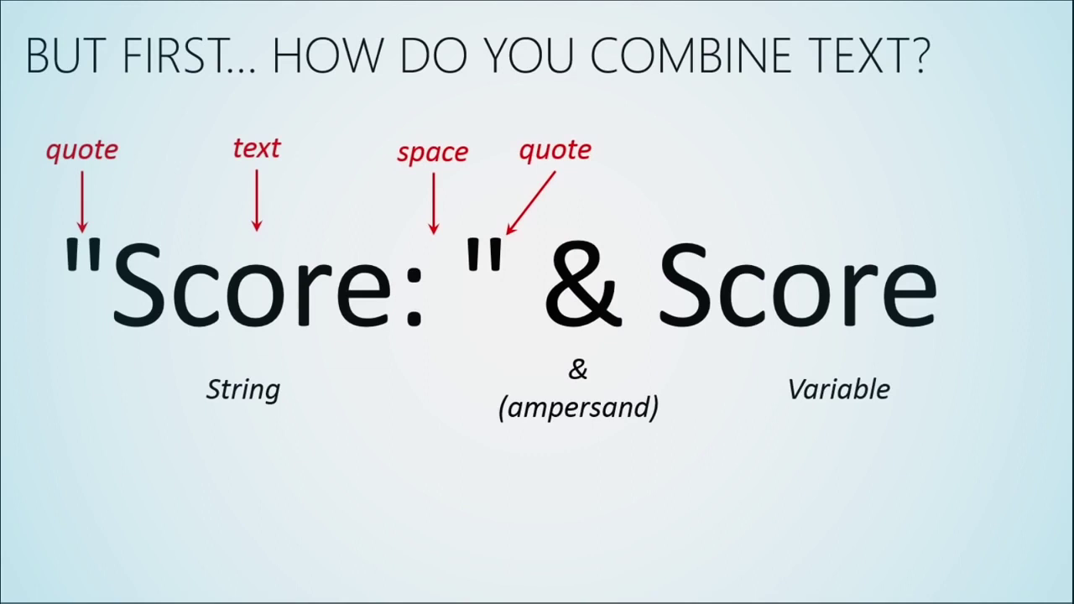
key(Right)
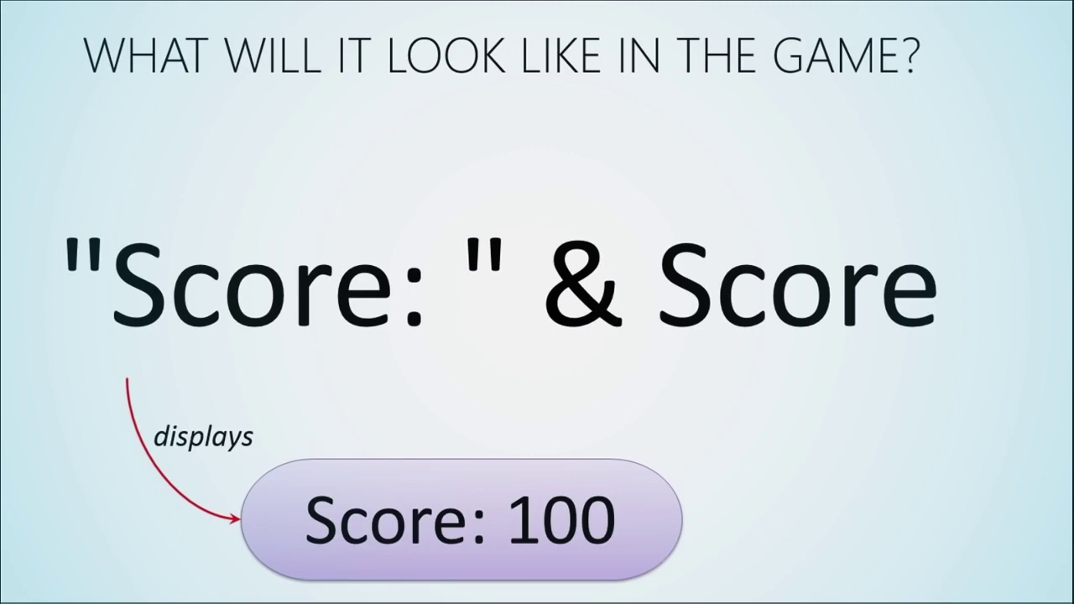
key(Right)
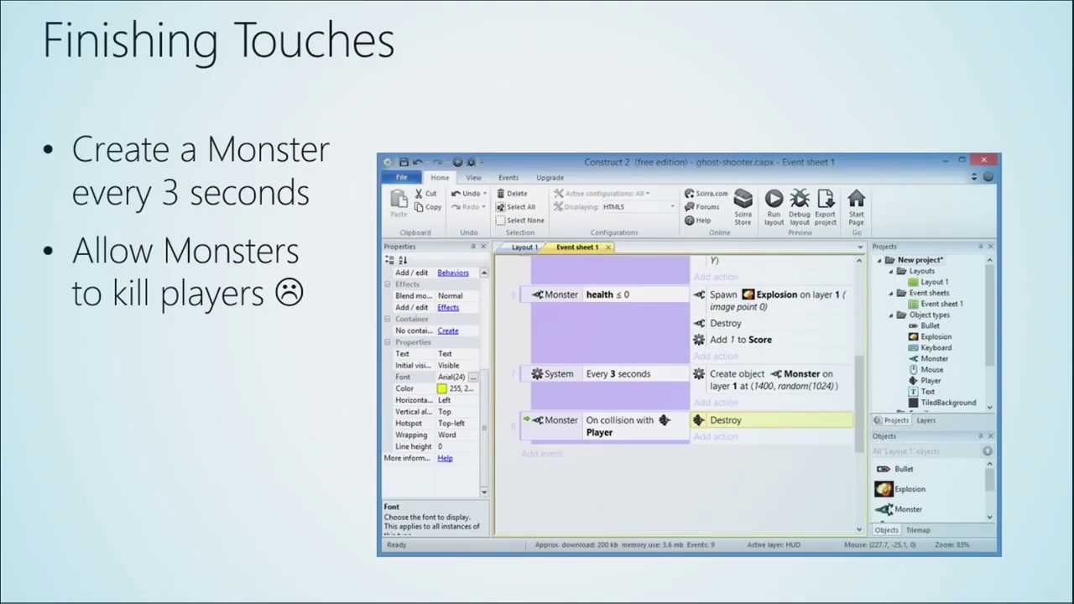
key(alt+Tab)
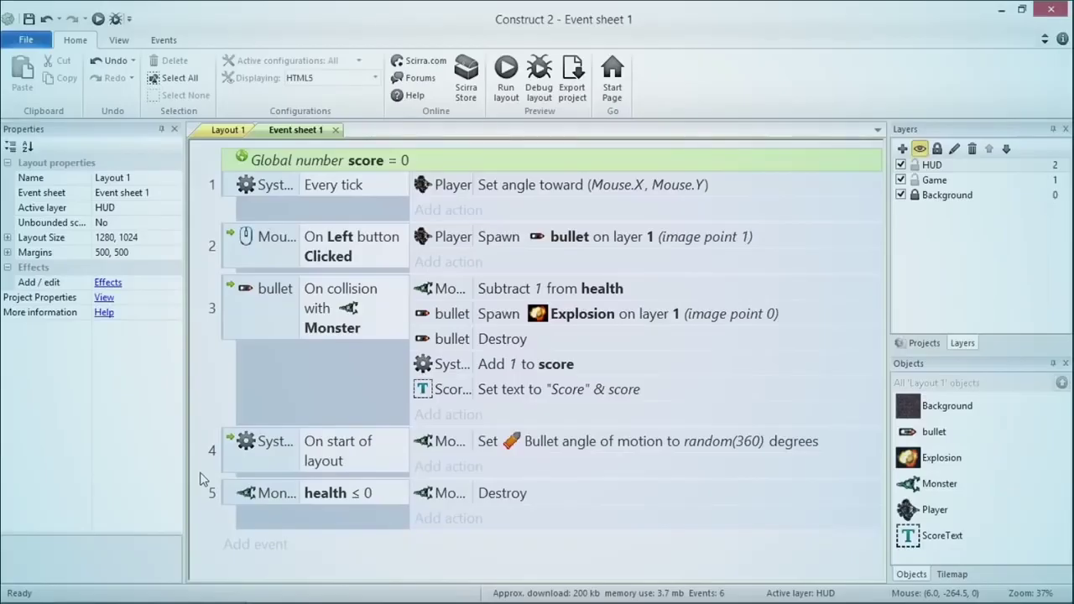
Add a System event that runs every 3.0 seconds.
click(277, 548)
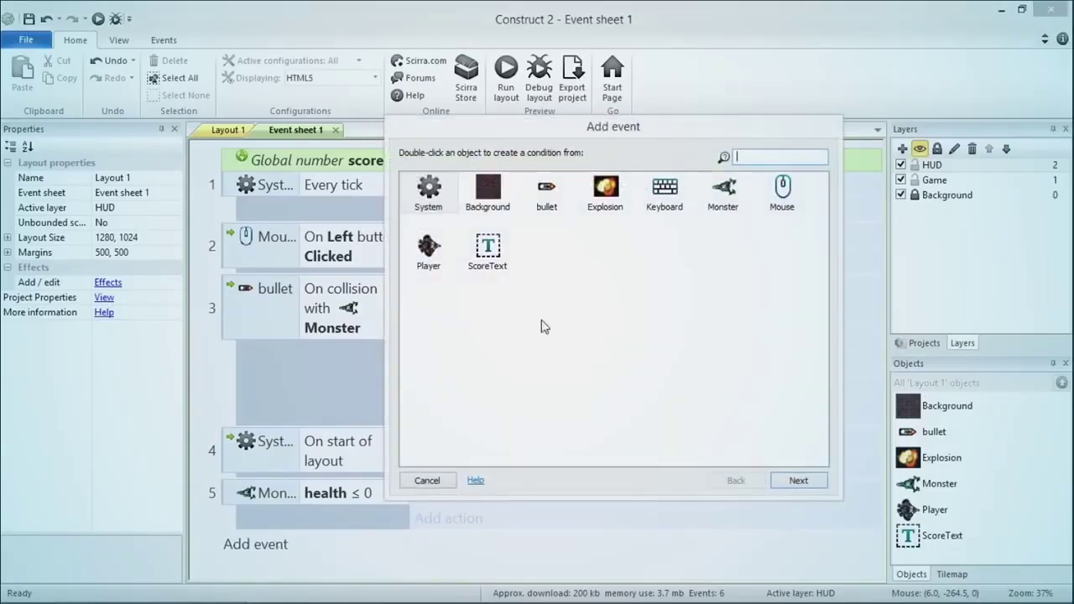
double_click(445, 194)
text(every x)
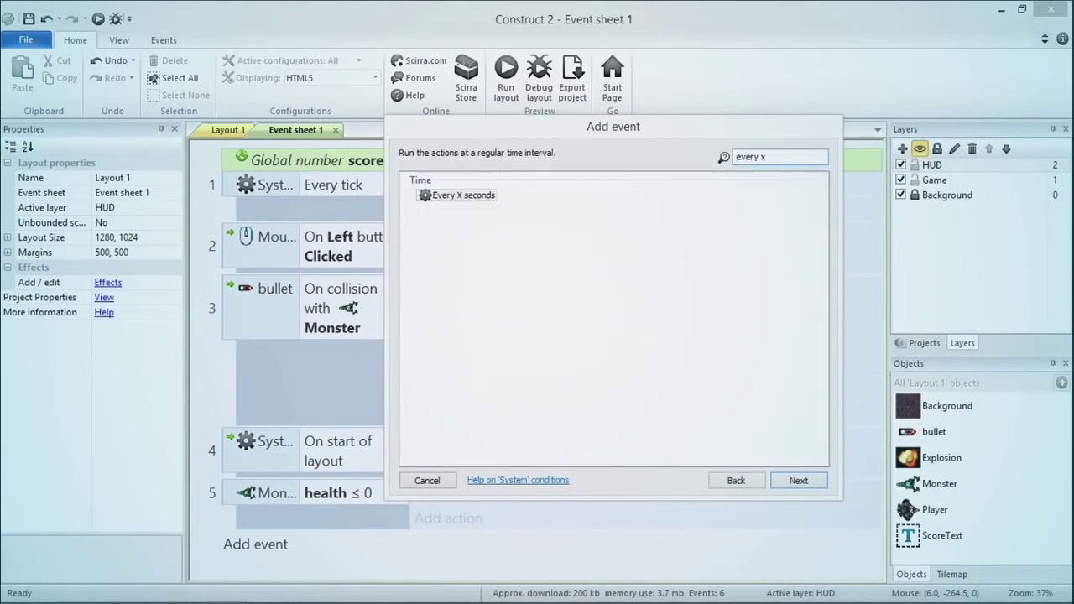
double_click(446, 196)
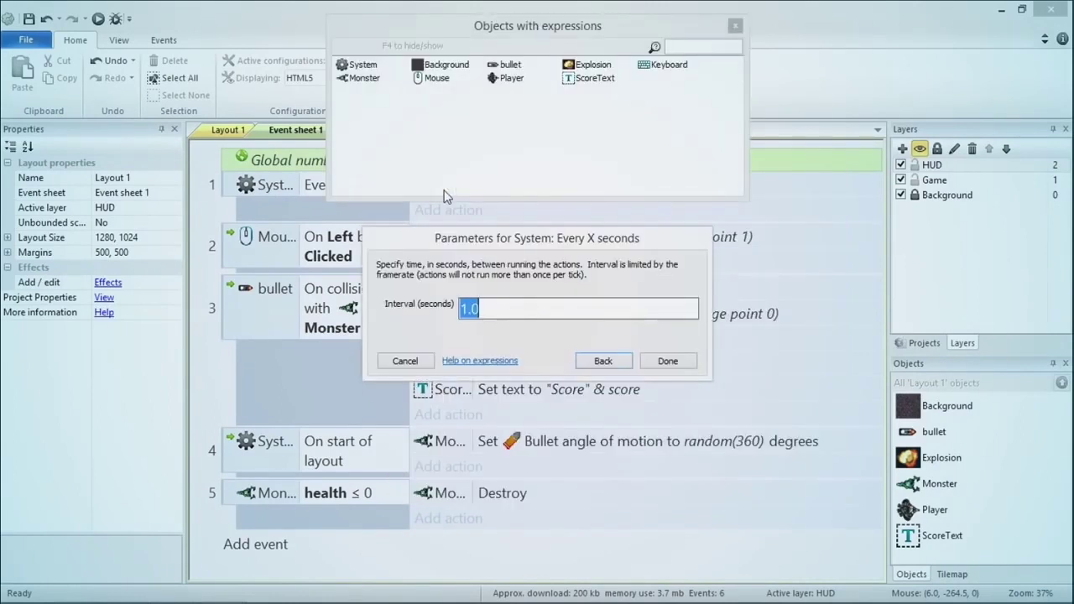
text(3.0)
key(Return)
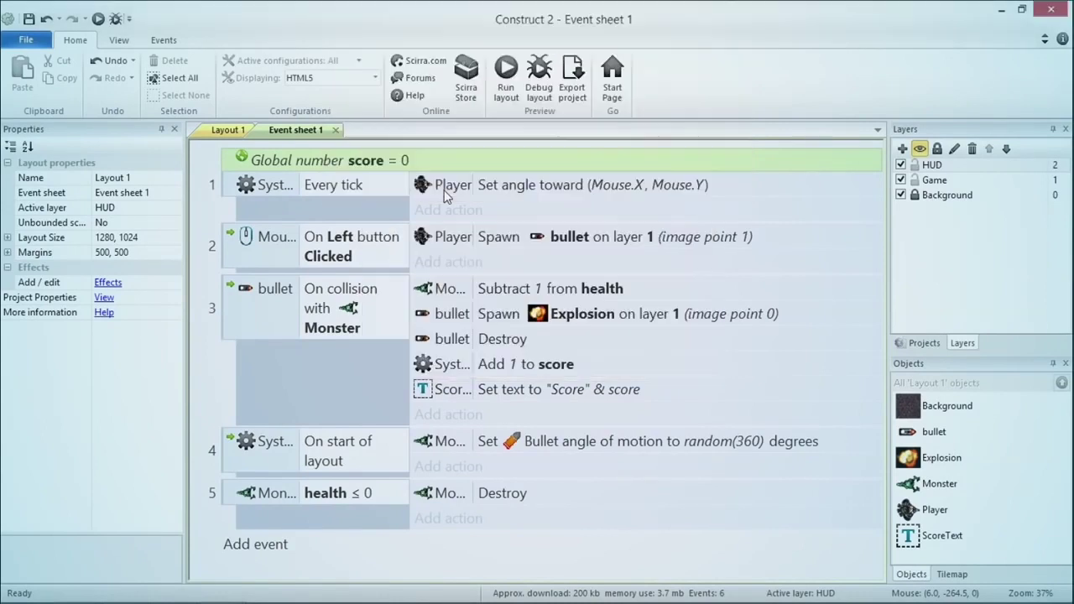
Give the 3-second event a System Create object action that creates Monster on layer 1.
scroll(470, 243, down, 1)
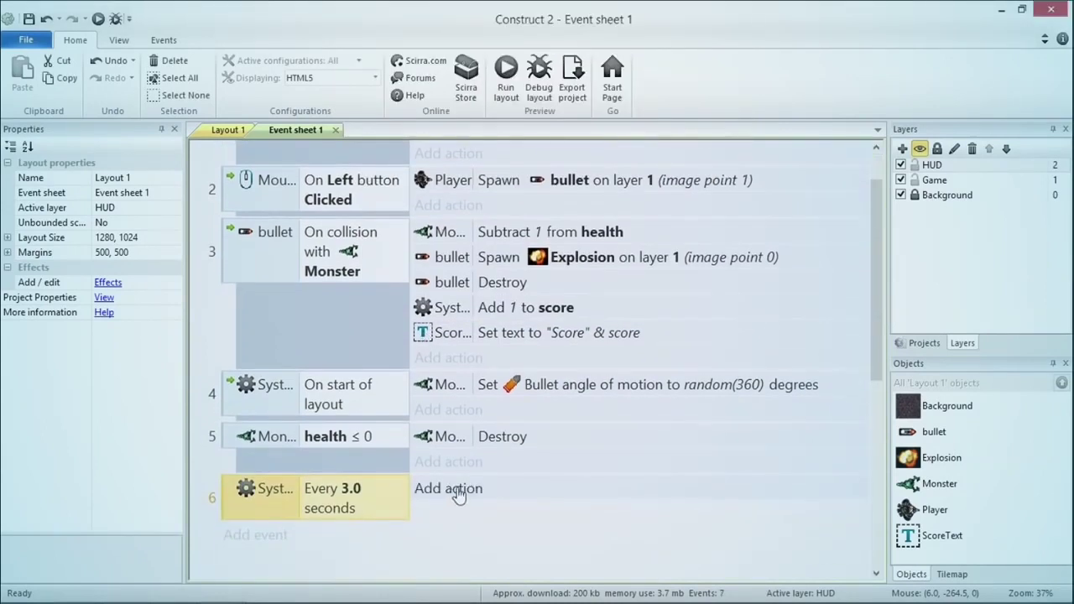
click(456, 491)
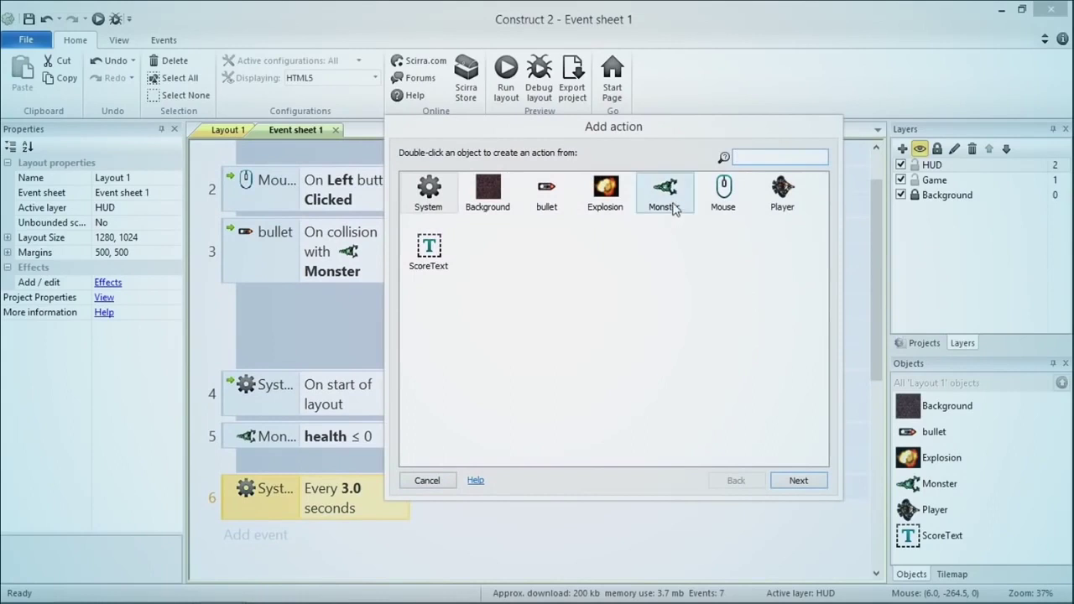
double_click(420, 188)
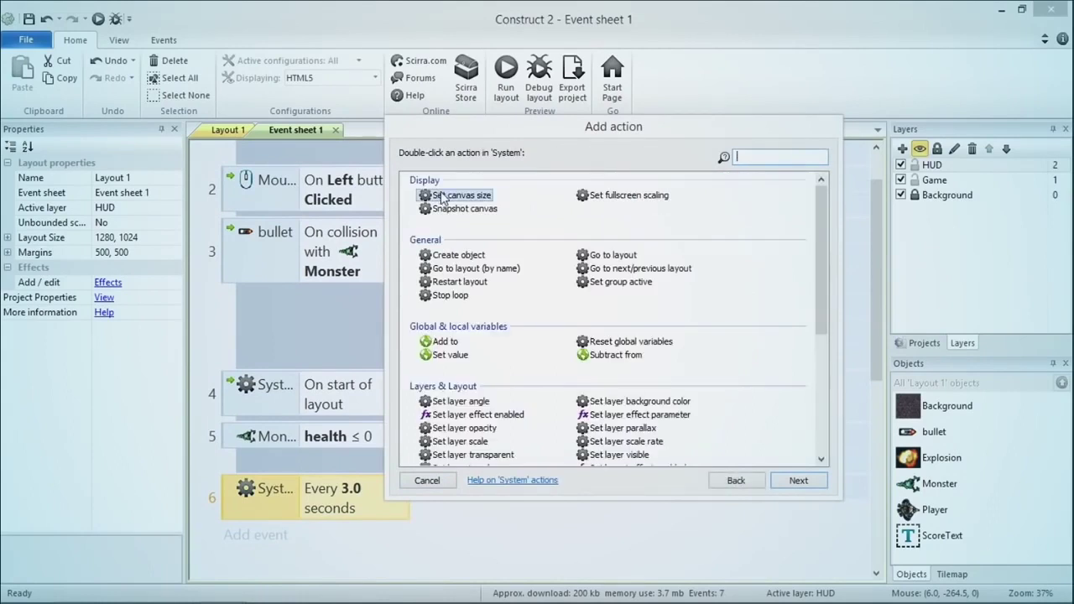
text(create ob)
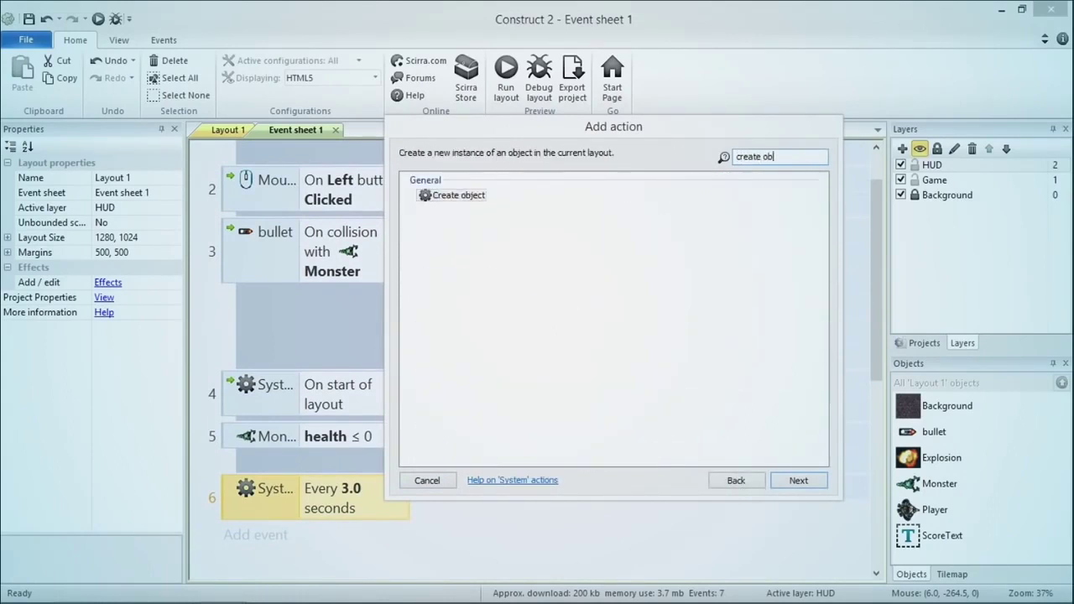
key(Escape)
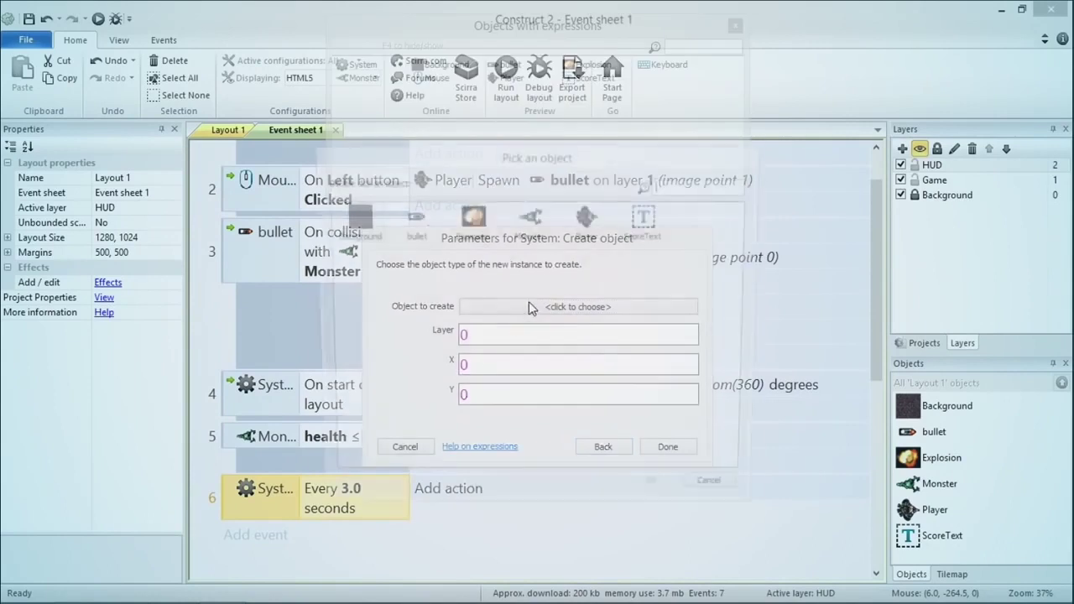
click(529, 304)
double_click(528, 220)
click(484, 347)
text(1)
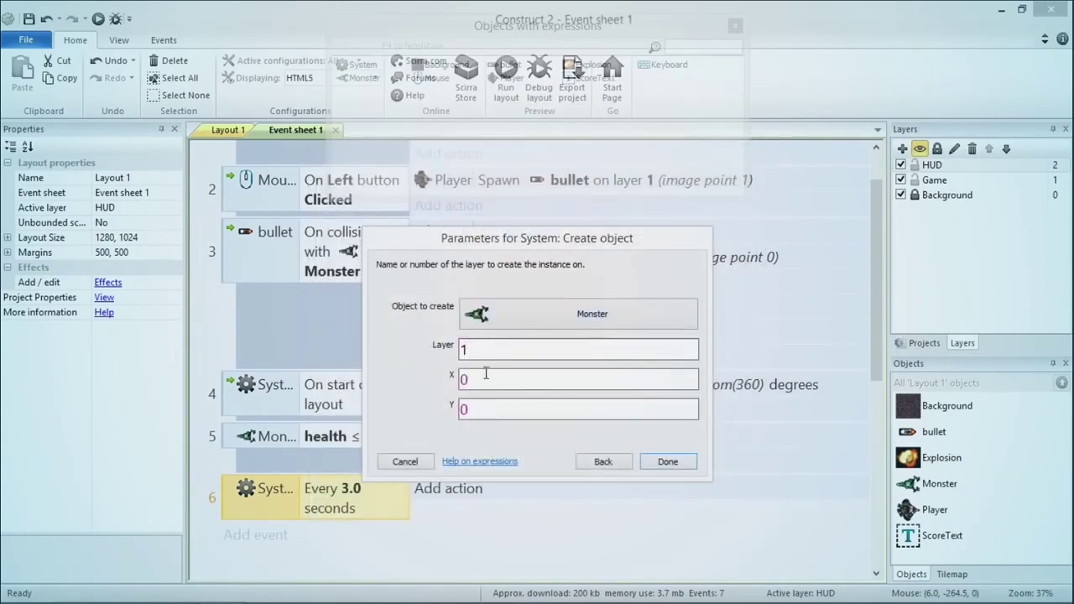
Set the created Monster's X coordinate to random(LayoutWidth).
click(490, 380)
key(BackSpace)
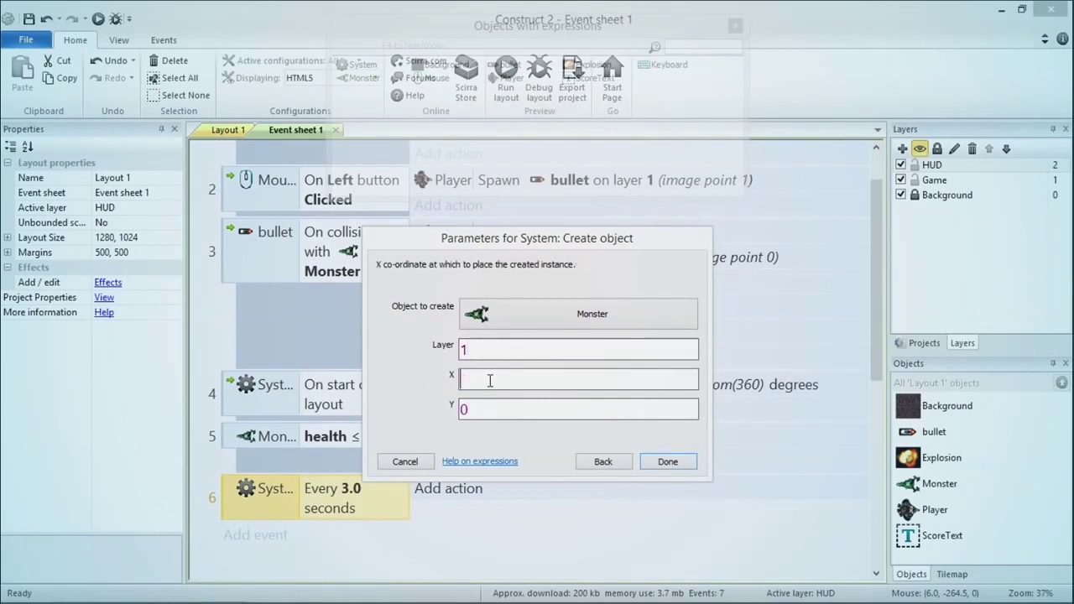
text(random)
key(Return)
text(()
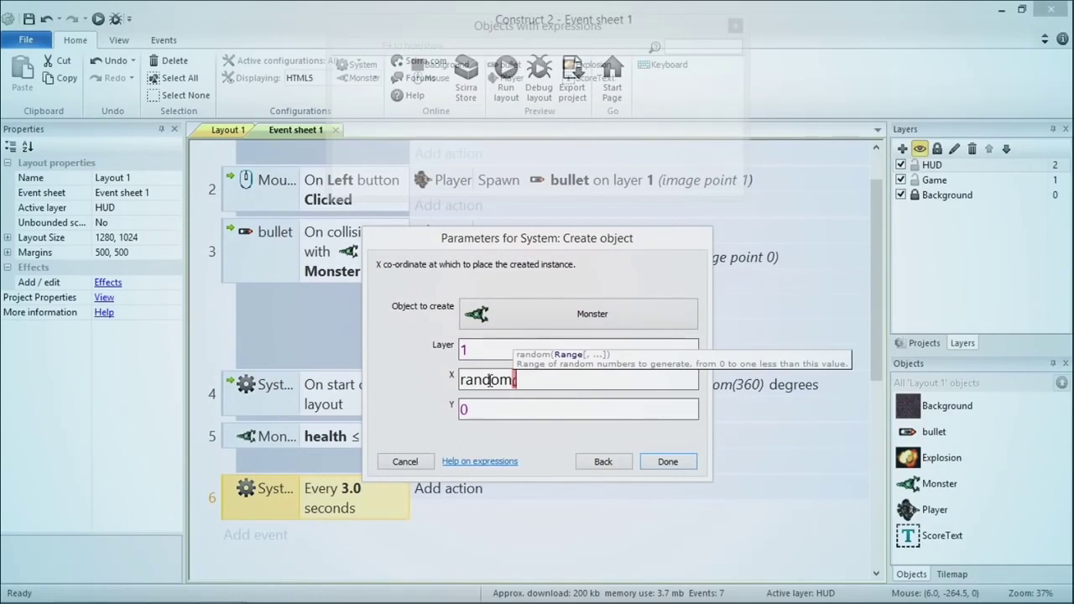
text(layou)
key(Down)
key(Down)
key(Down)
key(Down)
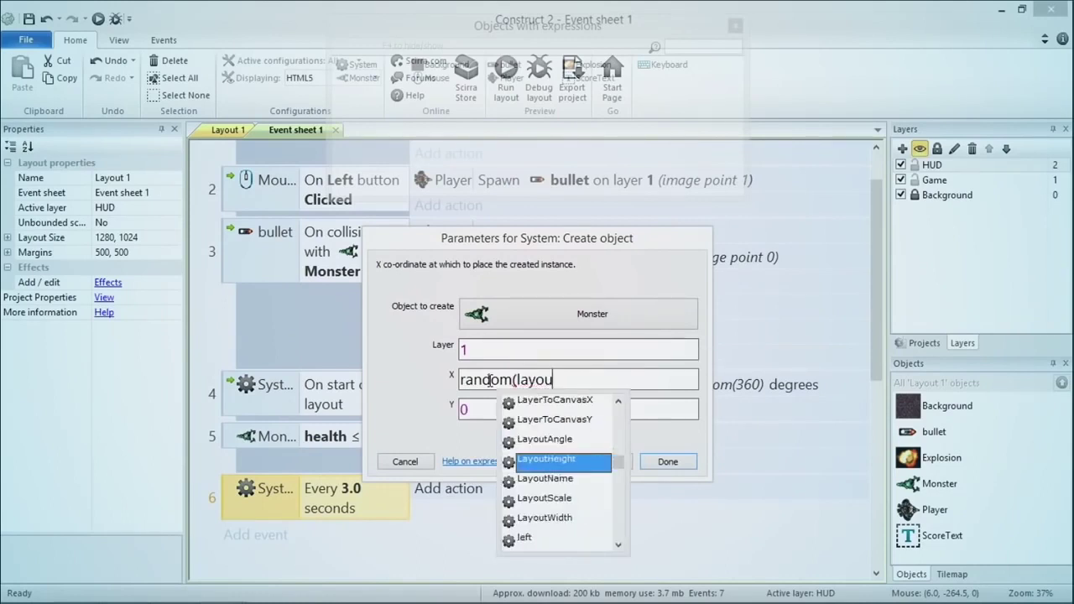
key(Return)
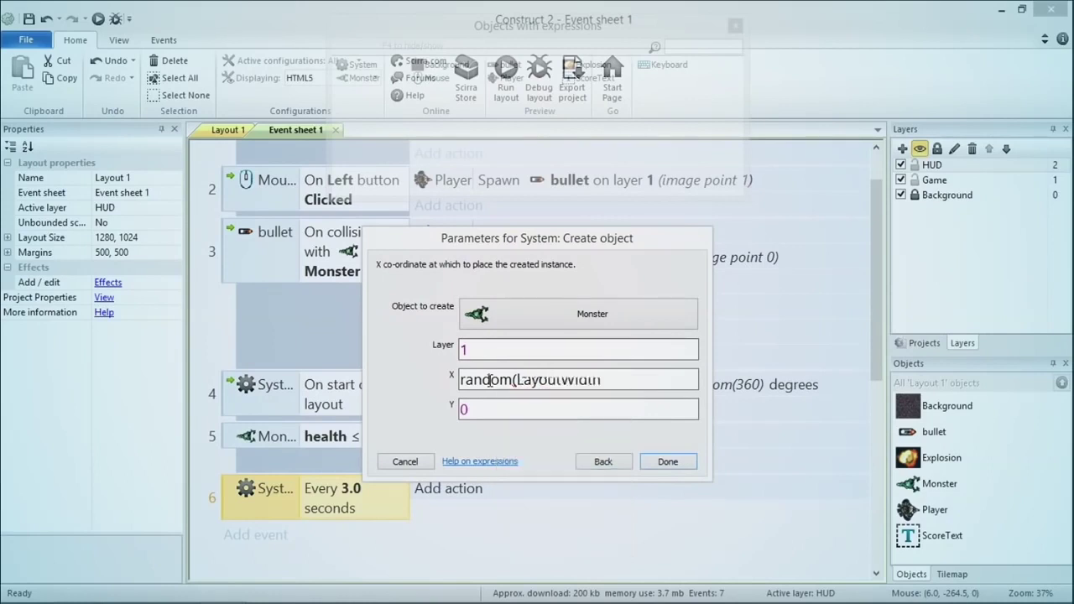
text())
Set the created Monster's Y coordinate to random(LayoutHeight) and finish the Create object action.
key(Tab)
text(random)
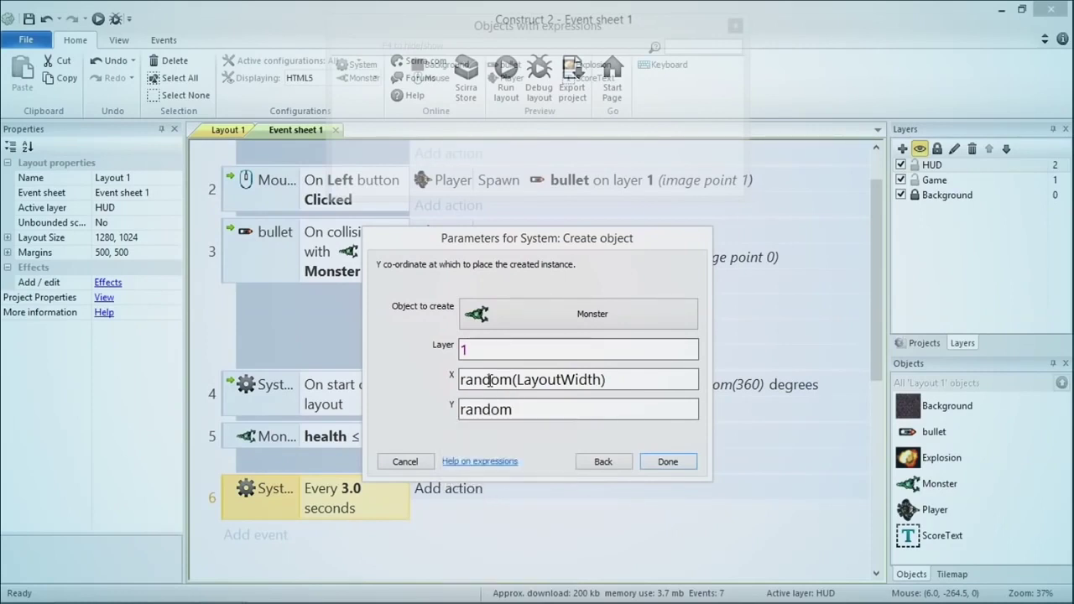
text((lay)
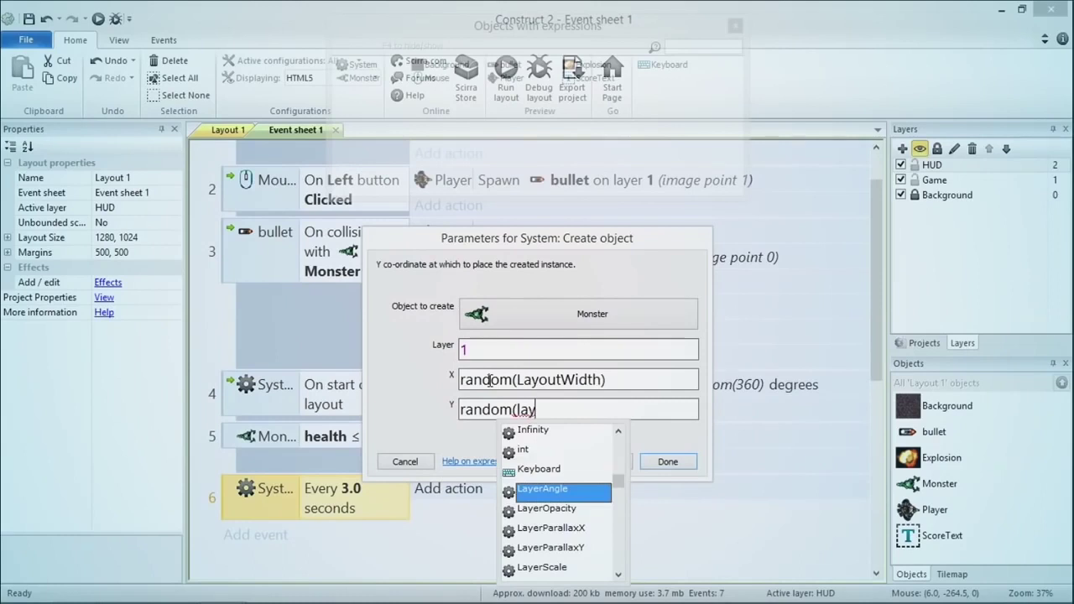
text(ou)
key(Return)
text())
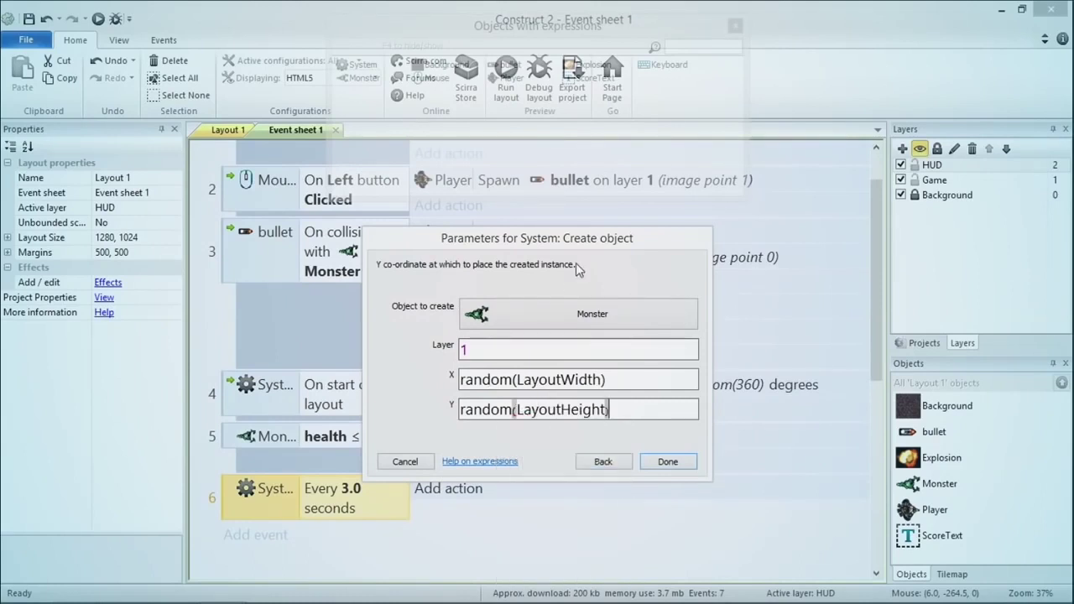
click(668, 461)
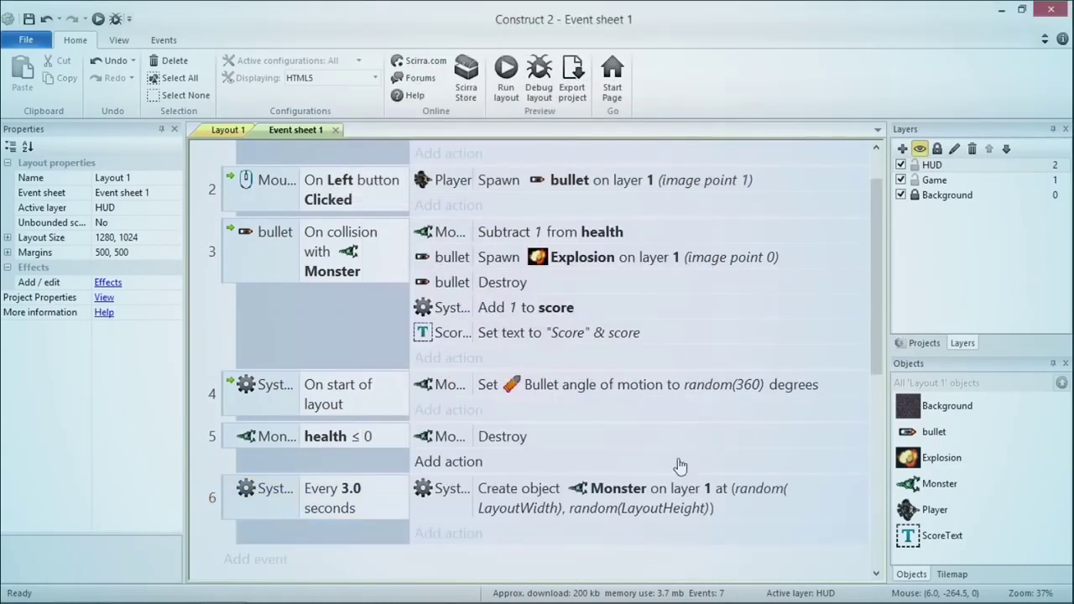
Add a Player event triggered on collision with Monster.
click(277, 560)
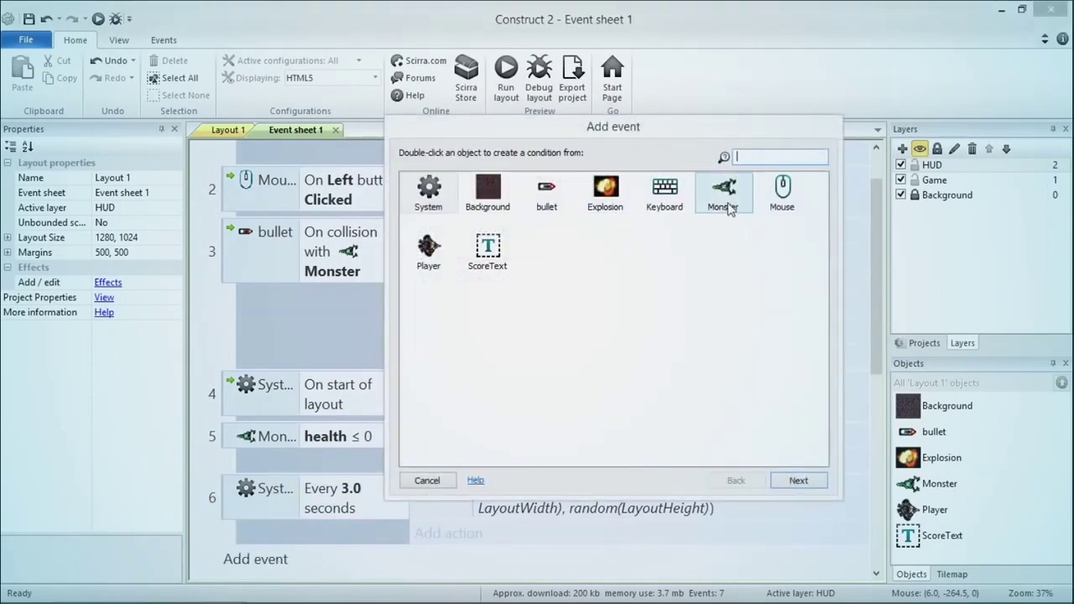
click(430, 253)
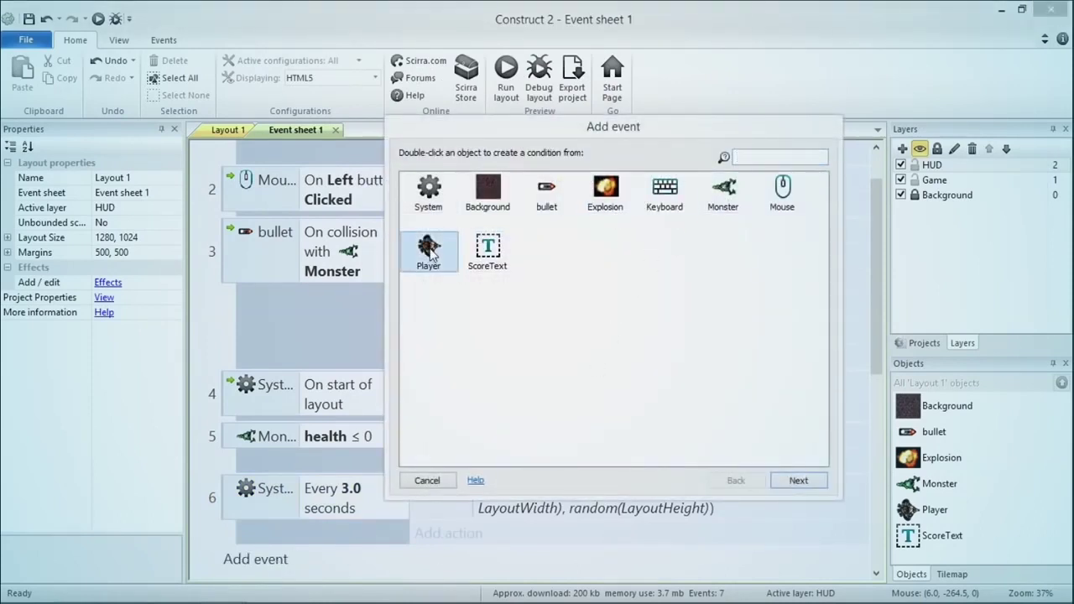
double_click(430, 254)
text(on col)
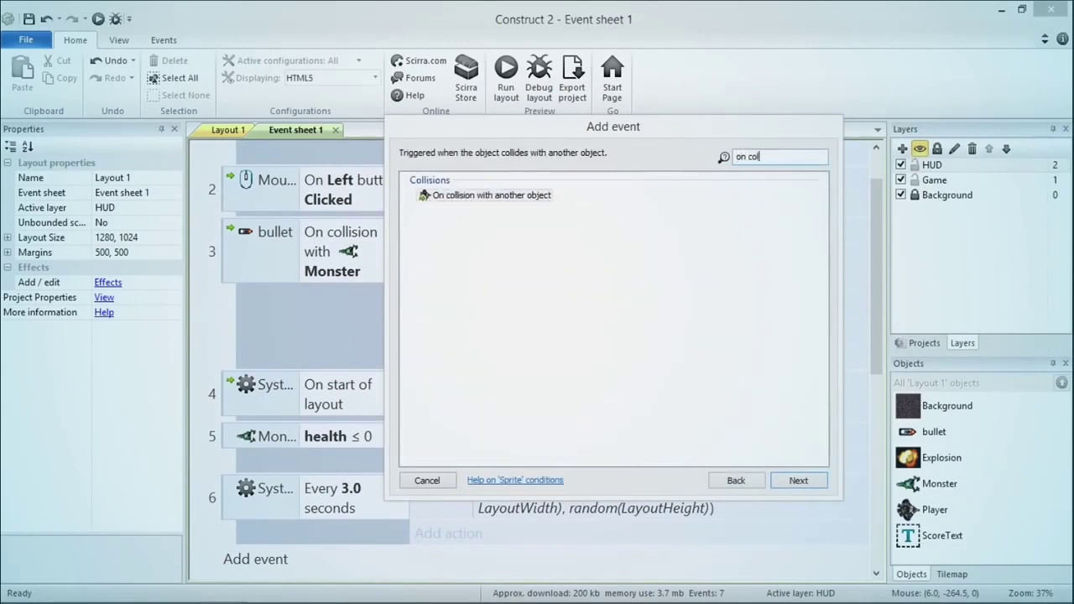
key(Return)
click(497, 308)
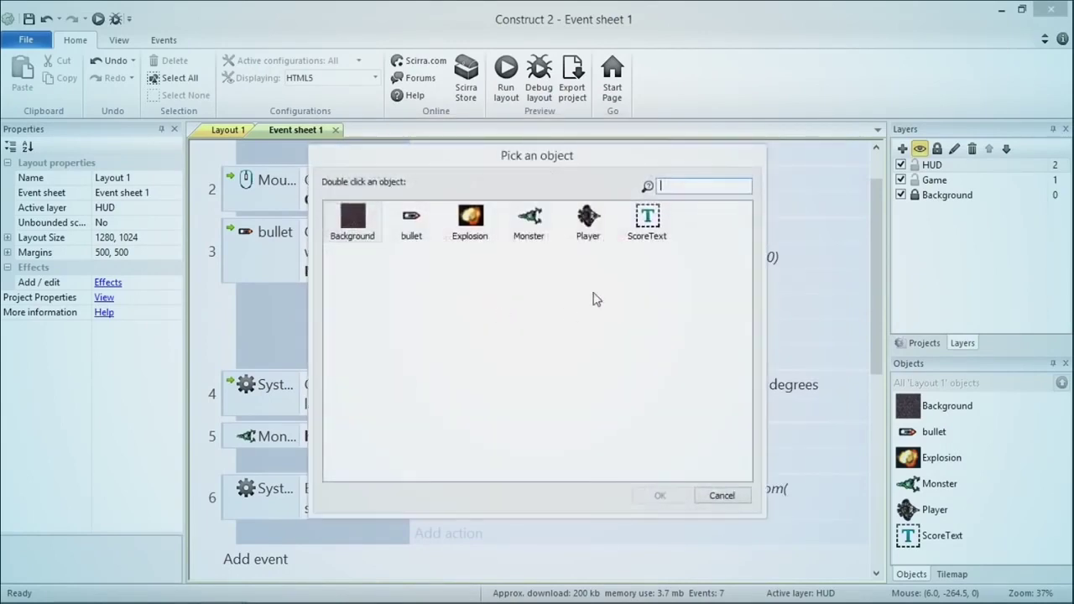
double_click(530, 220)
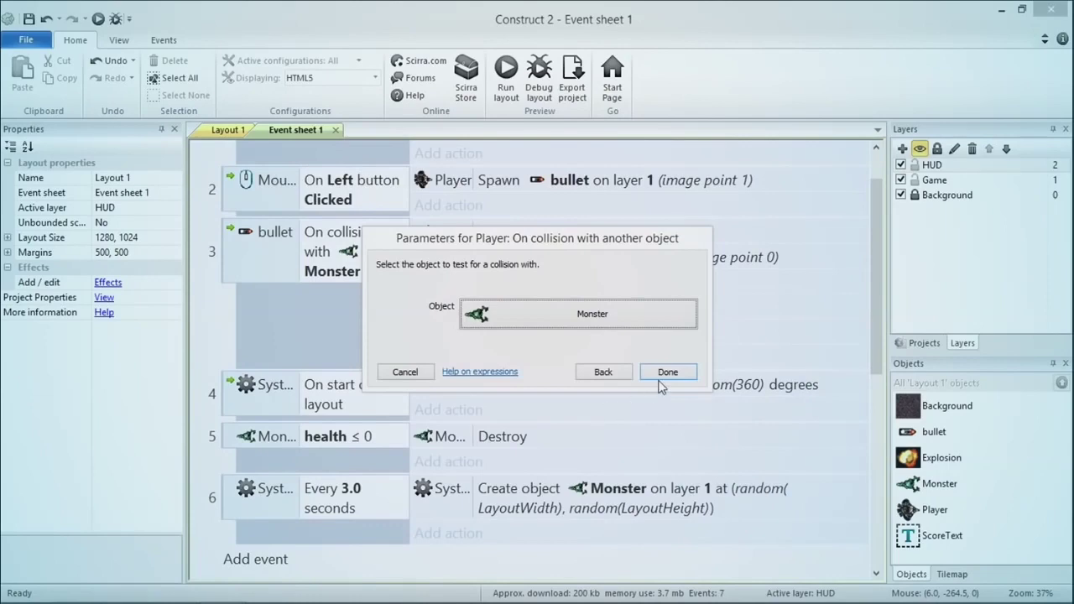
click(667, 372)
Add a Player Destroy action to the event for the Player's collision with Monster.
click(446, 562)
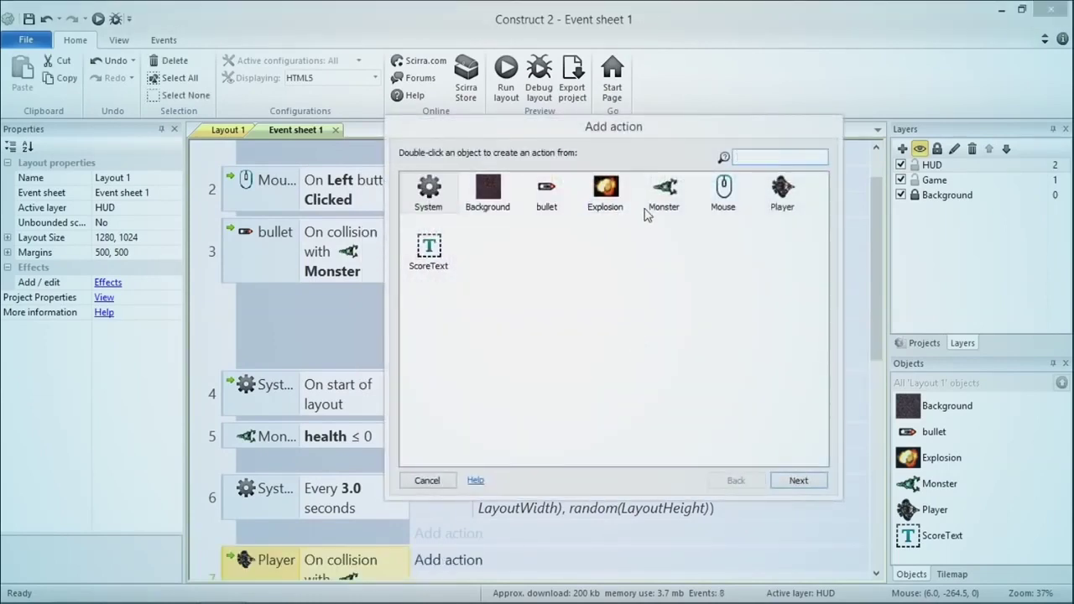
double_click(779, 194)
text(d)
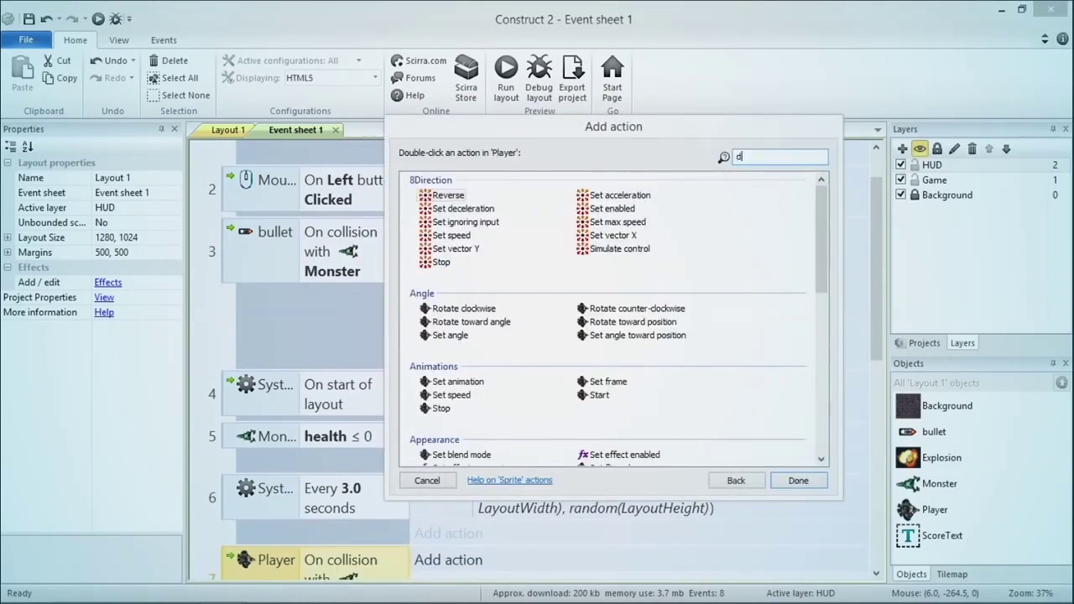
text(estroy)
key(Return)
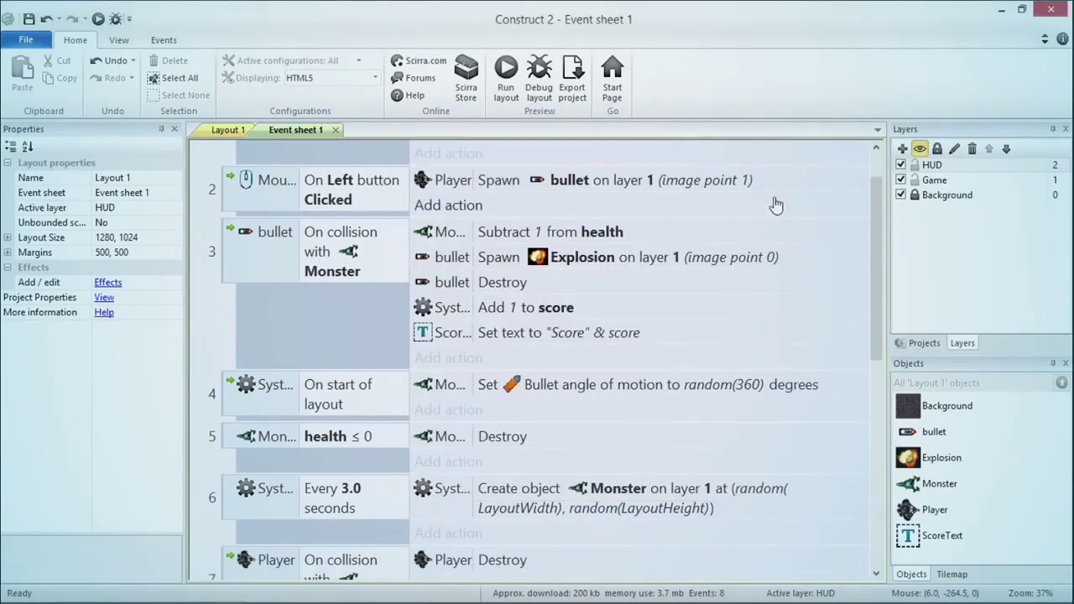
Run the layout, test shooting monsters and moving the player into one, and return to Construct 2.
click(506, 73)
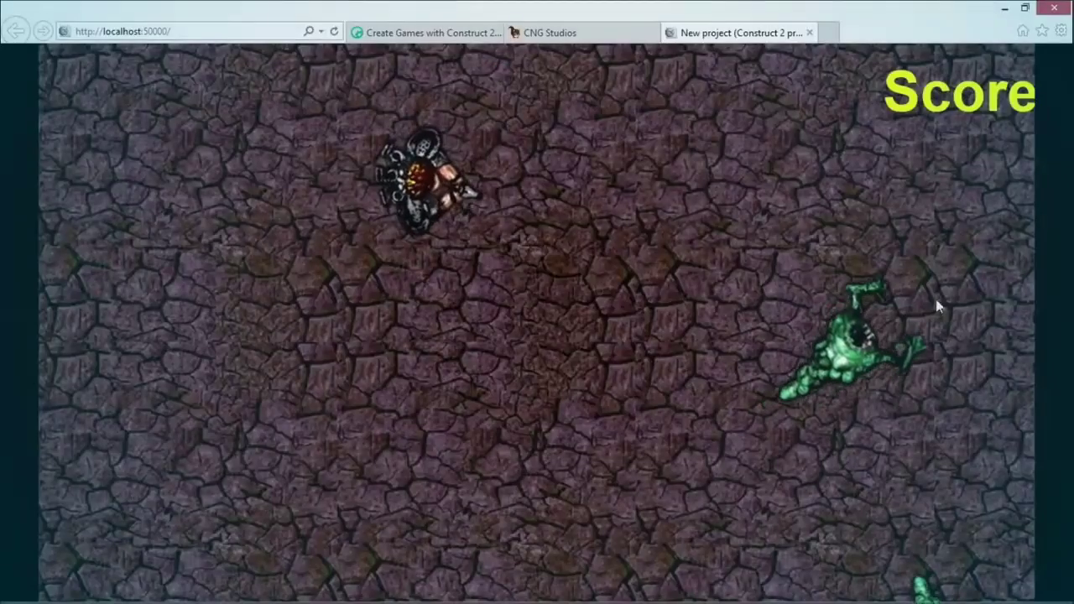
click(919, 331)
click(924, 326)
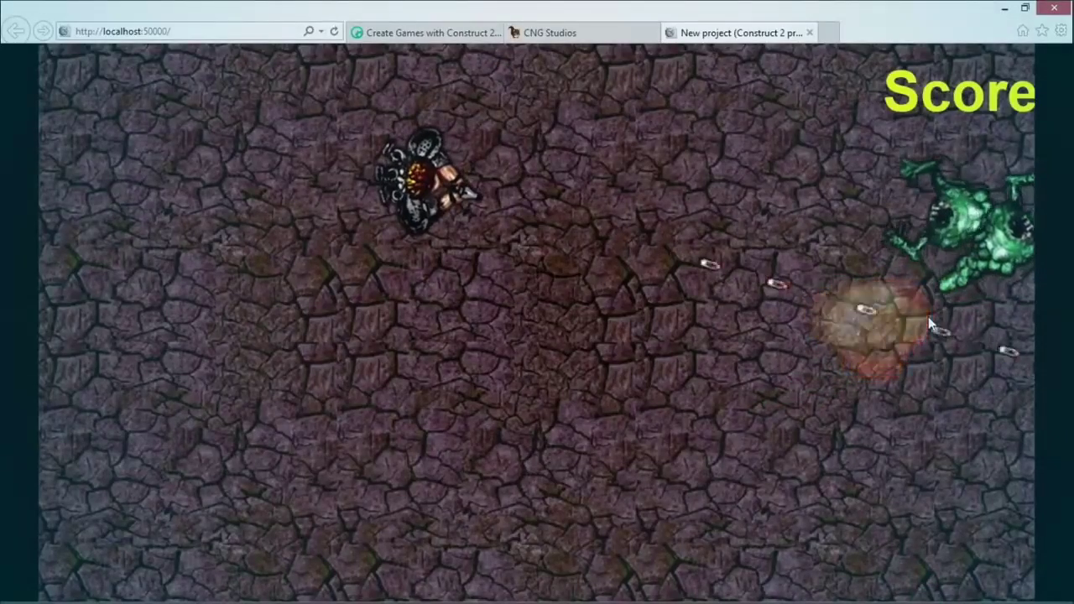
key(Right)
key(Down)
key(Left)
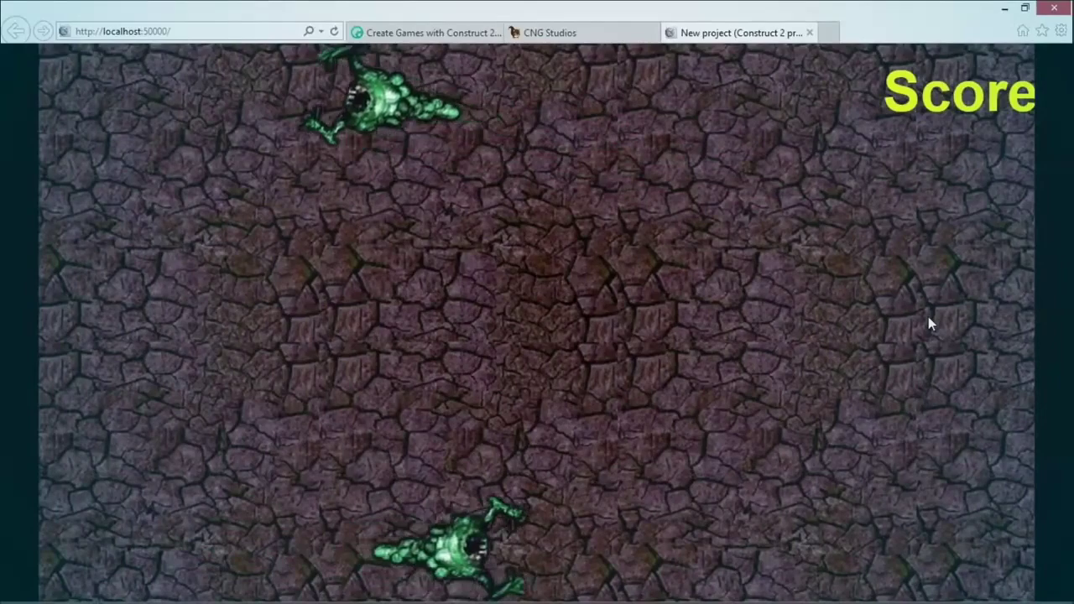
key(alt+Tab)
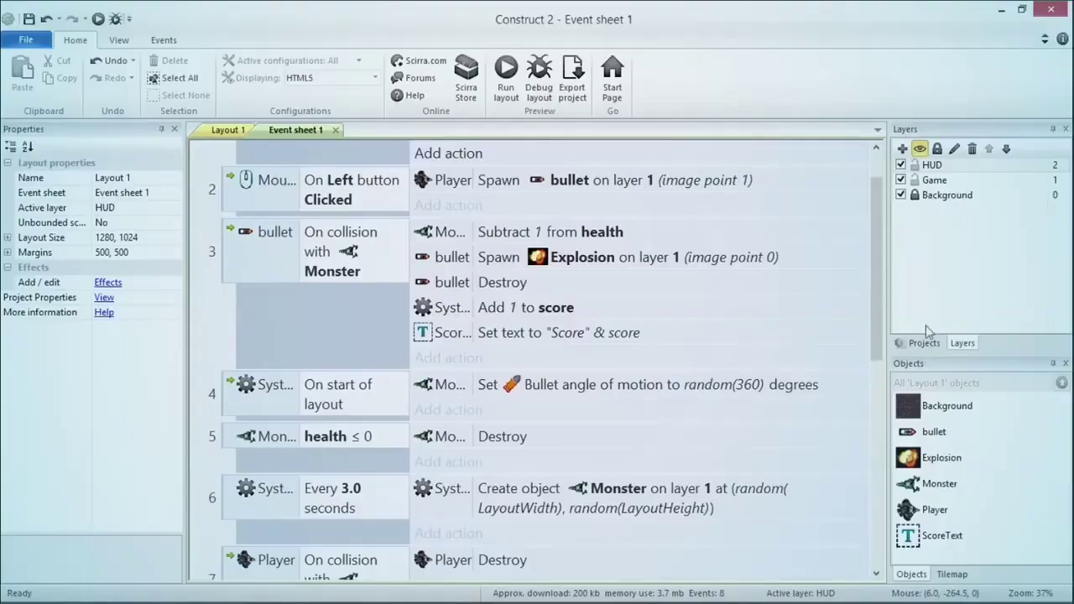
Move the Score text to the upper-left corner of Layout 1, at about 97, 20.
click(226, 131)
drag(588, 235, 388, 239)
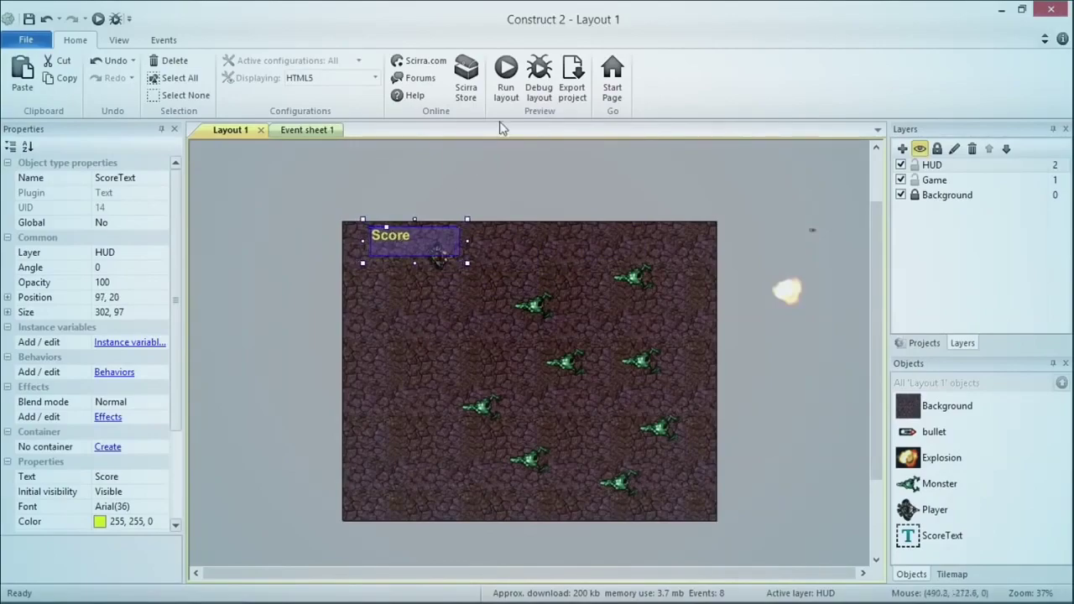
Run the layout again and shoot monsters to check the score display, then leave the preview.
click(507, 76)
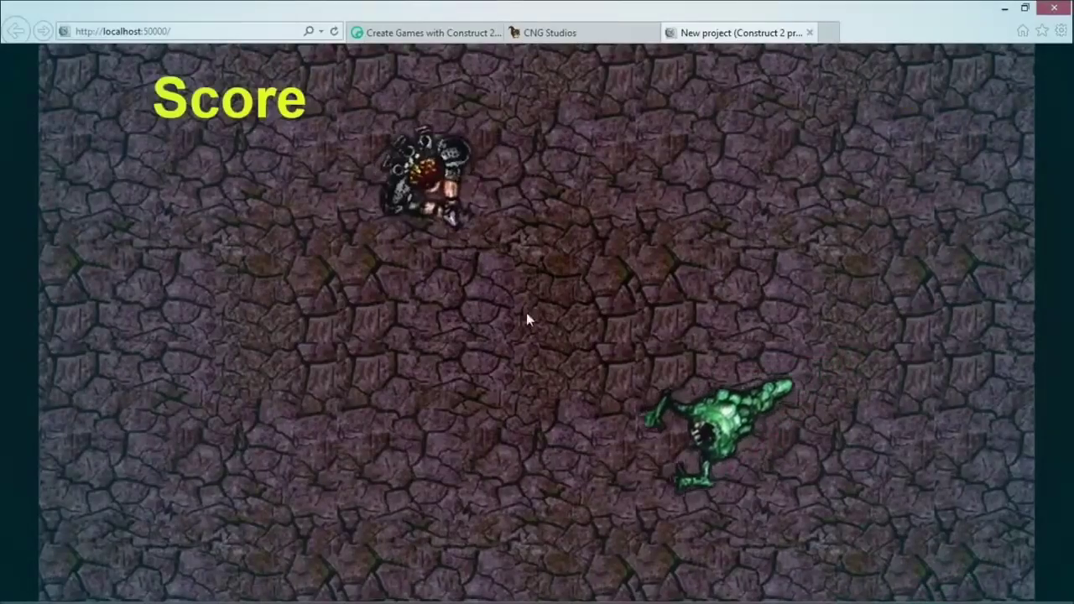
click(627, 431)
click(625, 428)
click(622, 426)
click(614, 444)
click(607, 488)
click(607, 490)
click(608, 491)
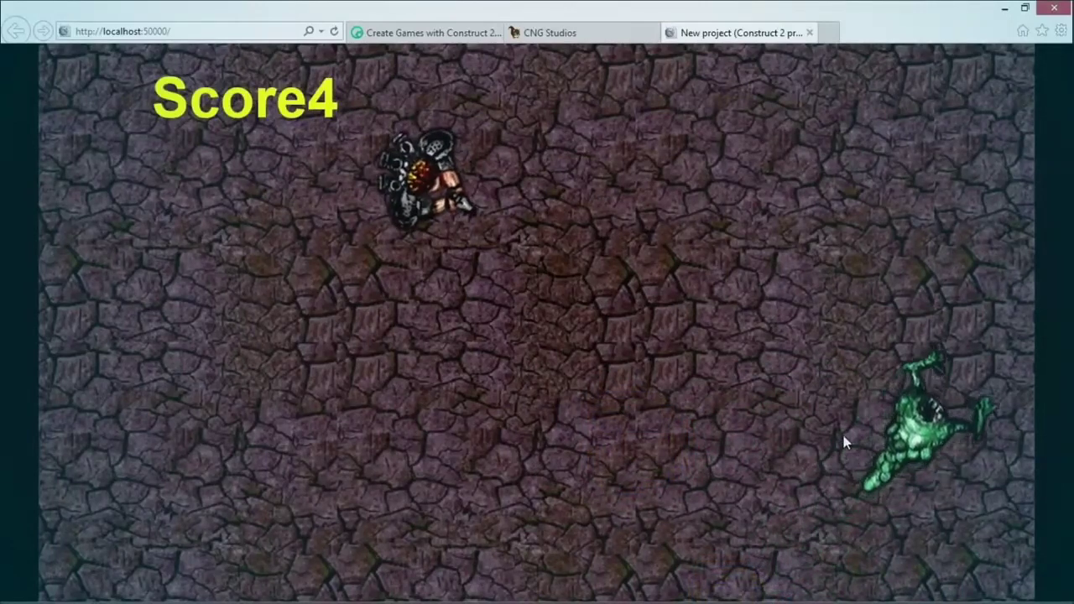
click(961, 367)
click(961, 367)
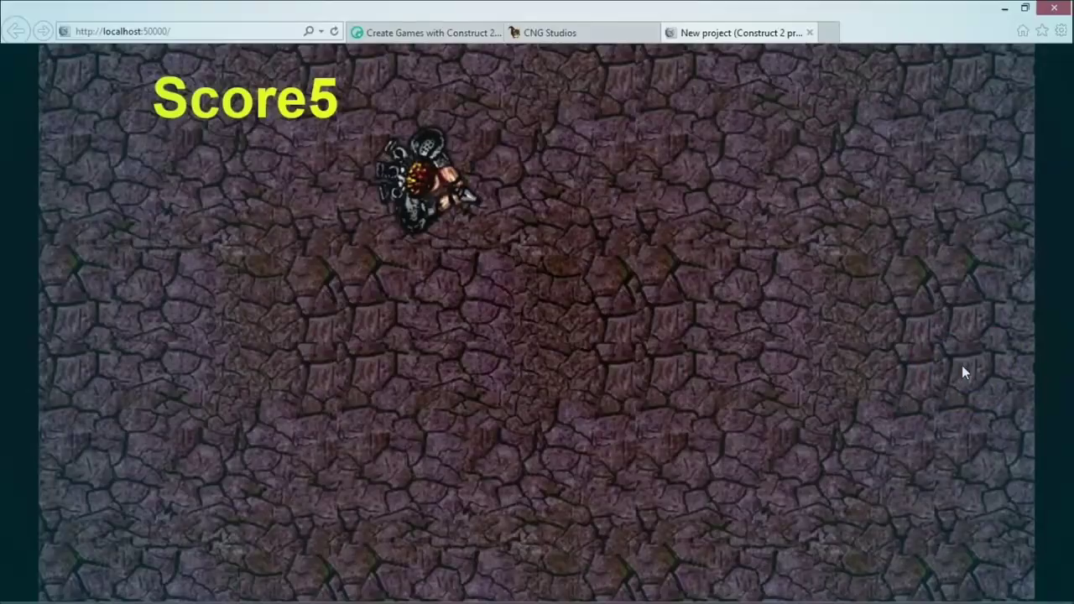
key(alt+Tab)
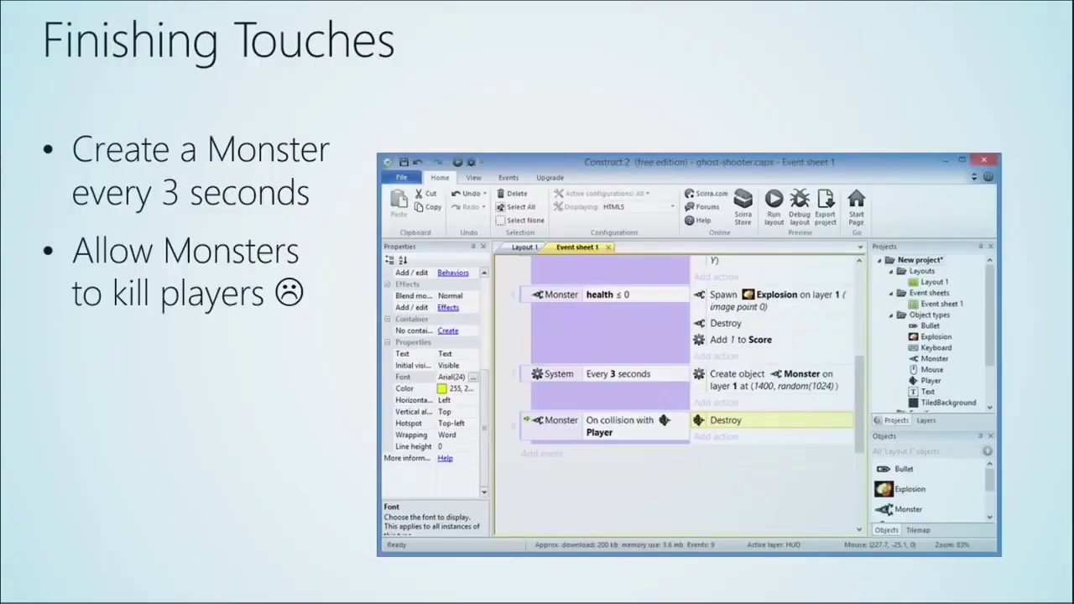
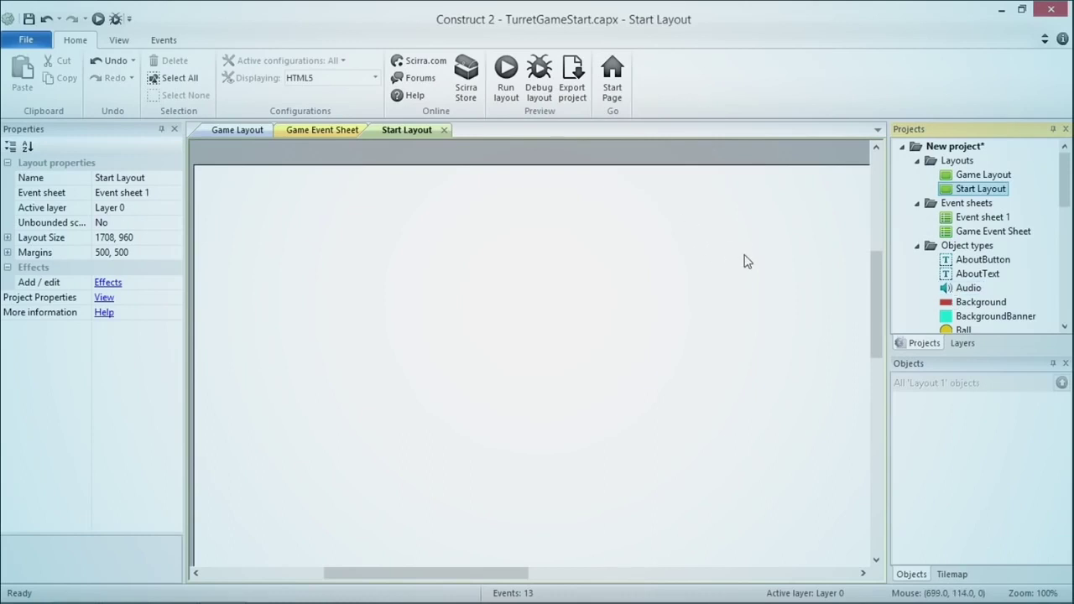
Undo the renaming and the addition of the blank Start Layout.
key(ctrl+z)
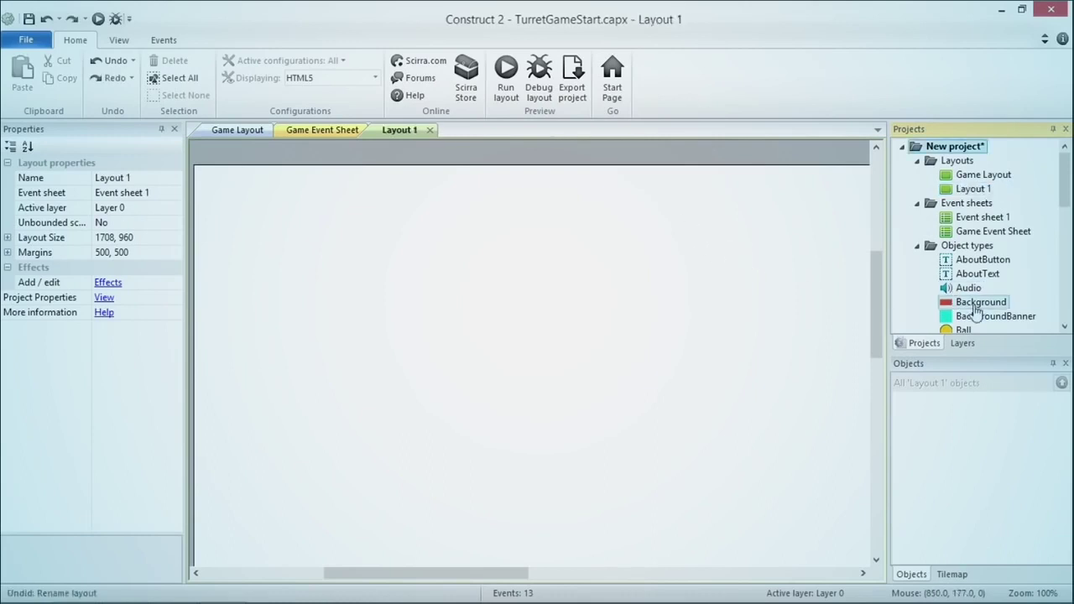
key(ctrl+z)
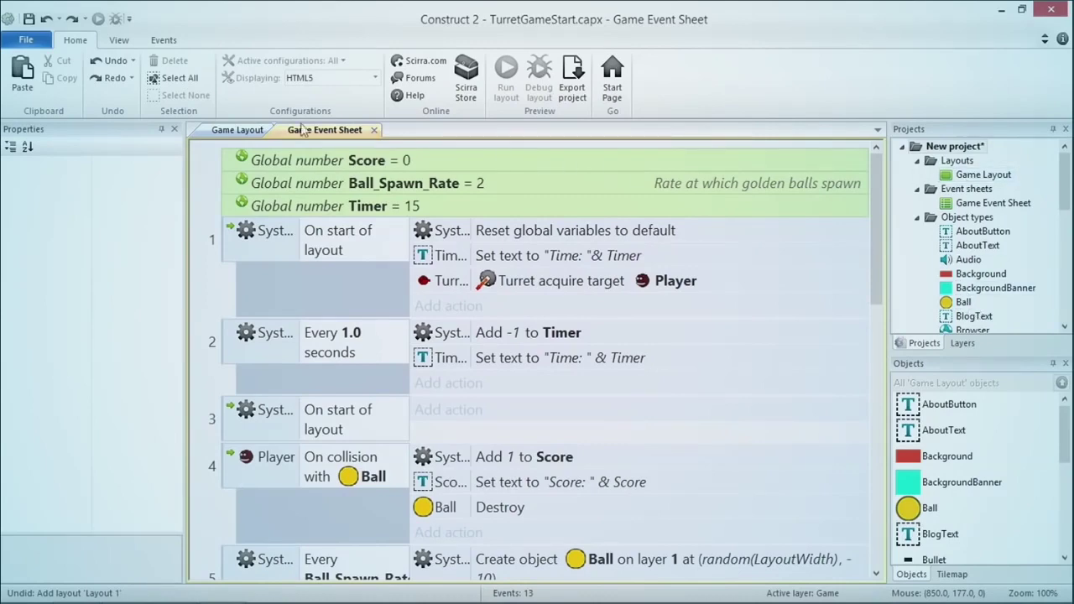
Duplicate Game Layout and name the copy Start Layout.
click(219, 134)
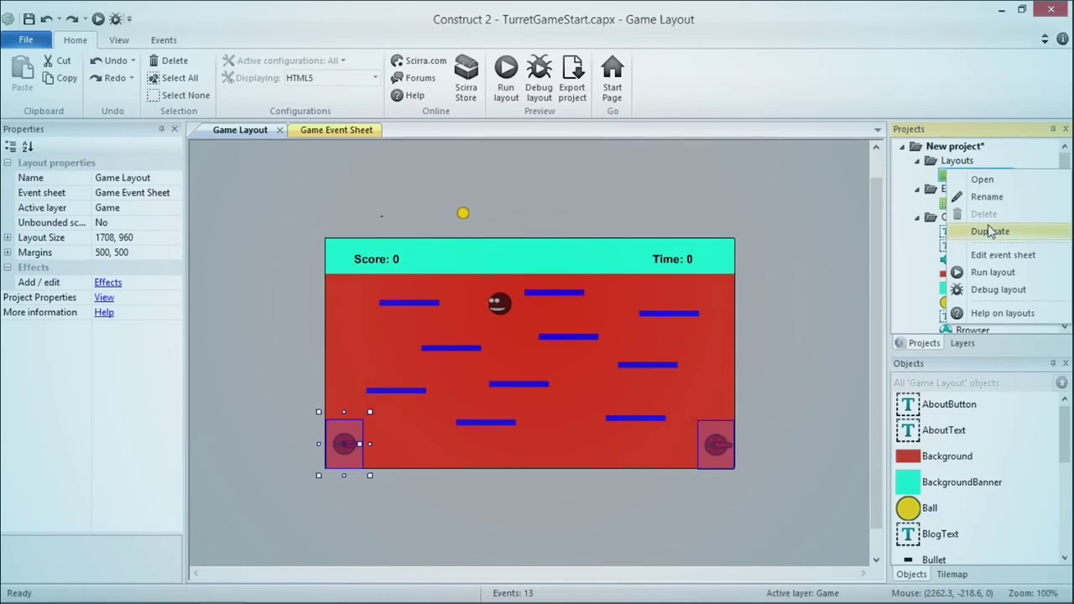
click(990, 231)
text(Start Layout)
key(Return)
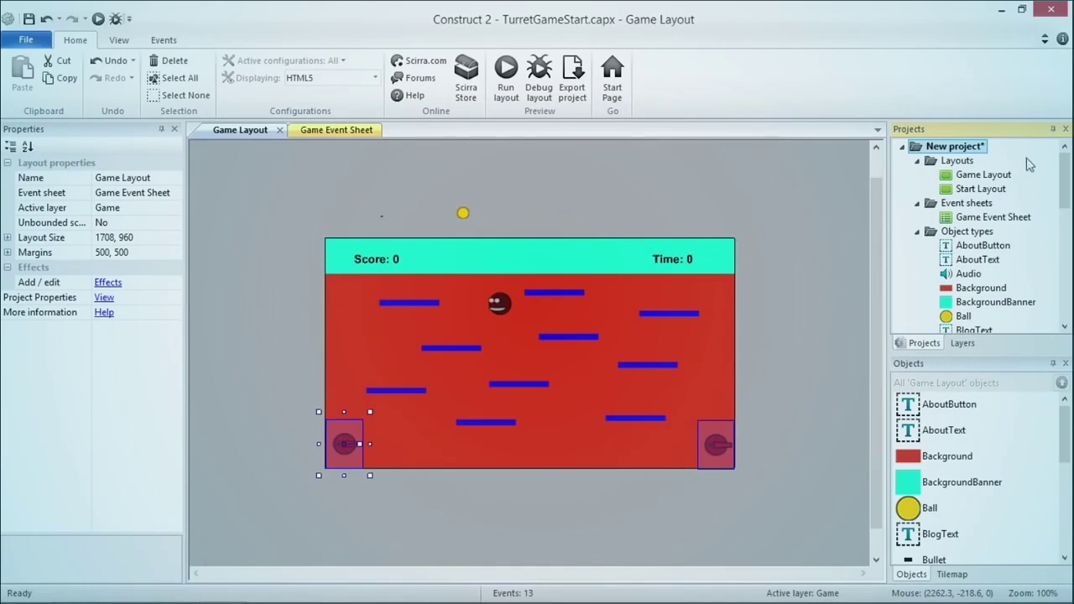
Open Start Layout and delete the Time text from its banner.
double_click(981, 189)
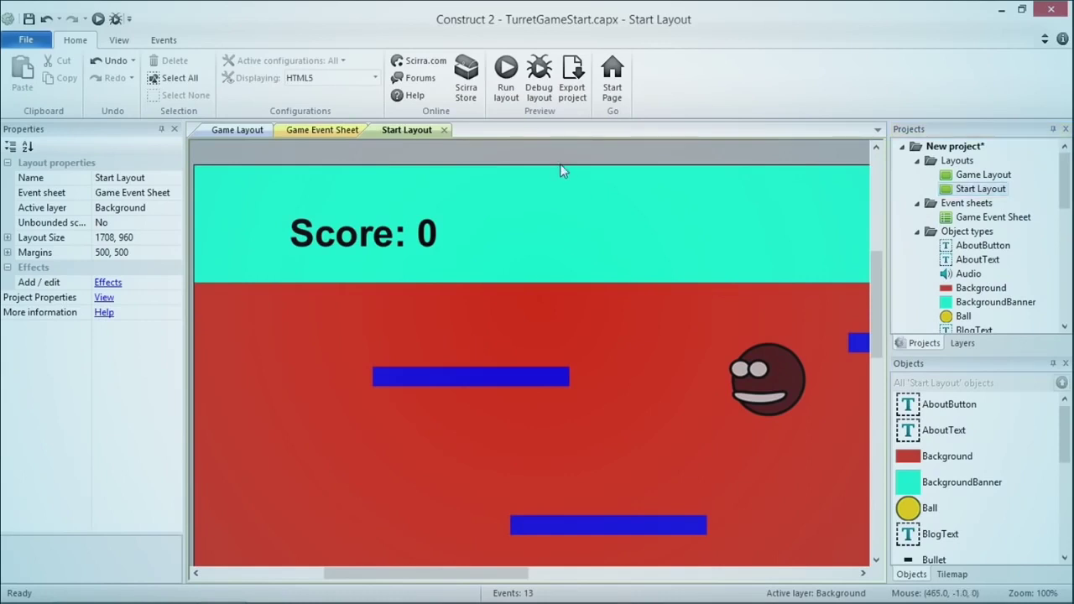
ctrl+scroll(561, 165, down, 3)
ctrl+scroll(560, 163, down, 2)
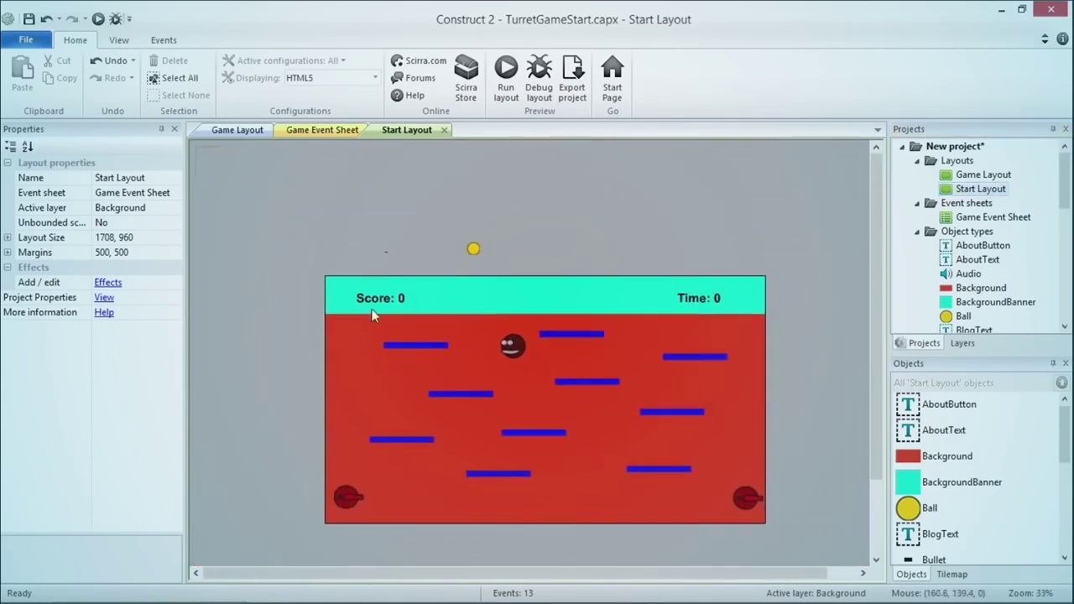
click(398, 298)
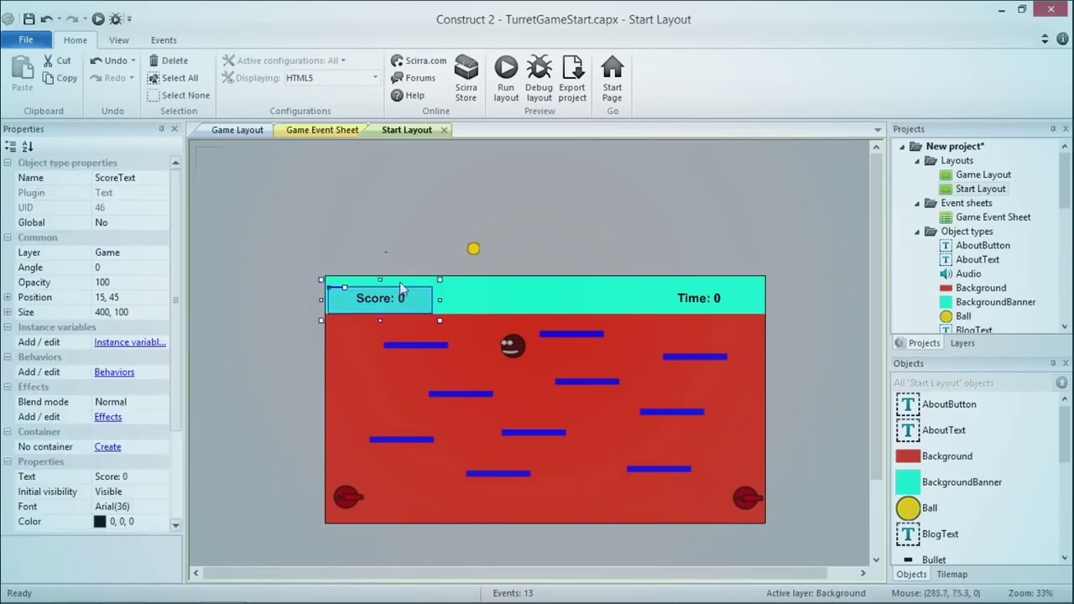
click(716, 304)
click(858, 428)
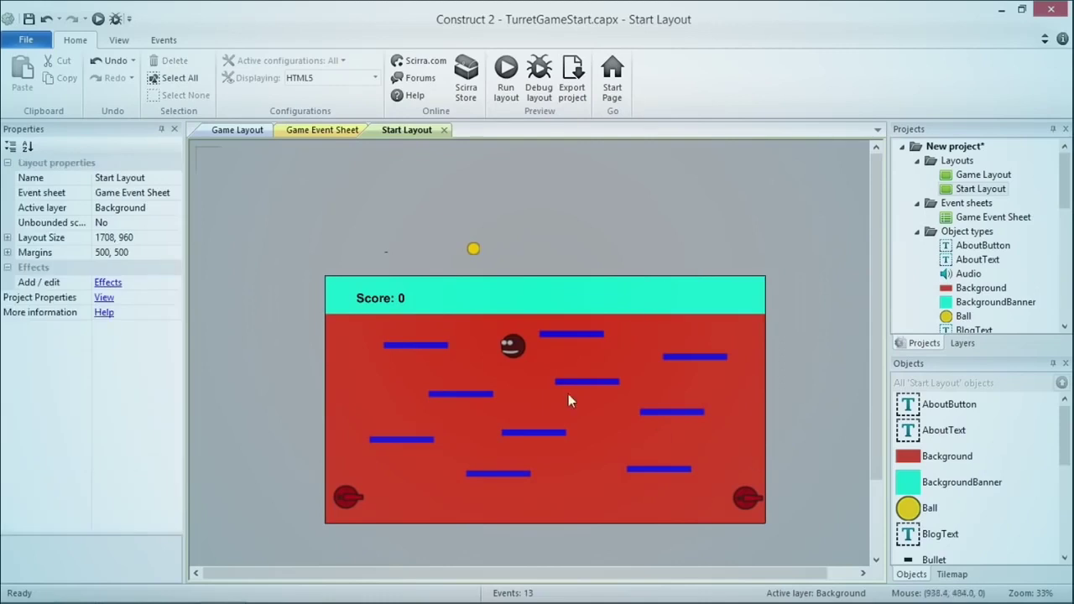
Delete all the blue platforms from Start Layout.
click(574, 335)
key(Delete)
click(587, 381)
key(Delete)
click(671, 412)
key(Delete)
click(691, 358)
key(Delete)
click(657, 469)
key(Delete)
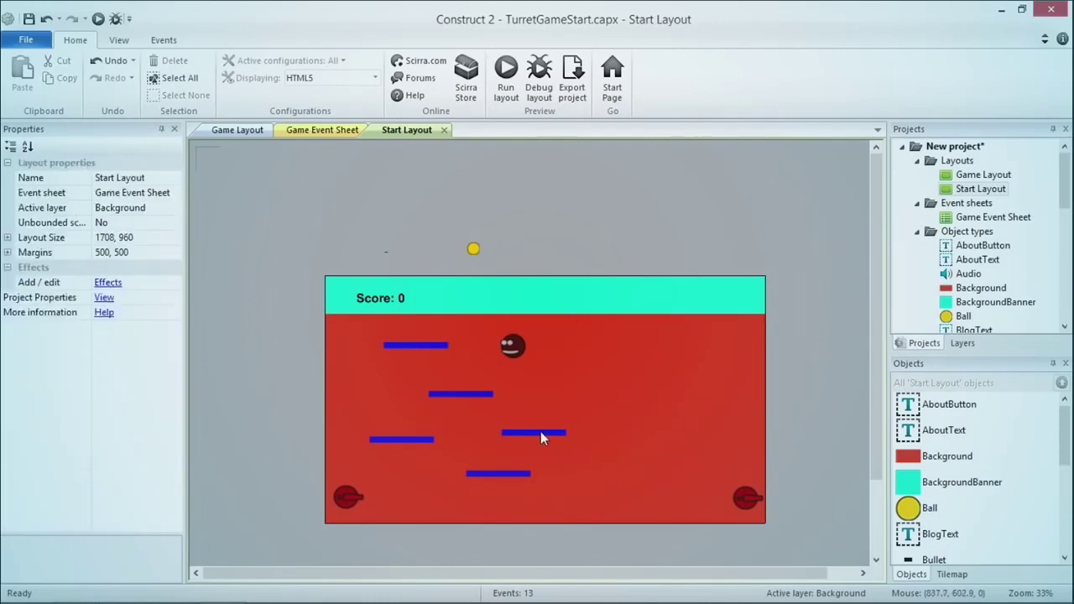
click(540, 432)
key(Delete)
click(499, 471)
click(484, 475)
key(Delete)
click(419, 439)
key(Delete)
click(460, 395)
key(Delete)
click(429, 346)
key(Delete)
Delete both turrets, the player, the golden ball and the bullet from Start Layout.
click(743, 500)
key(Delete)
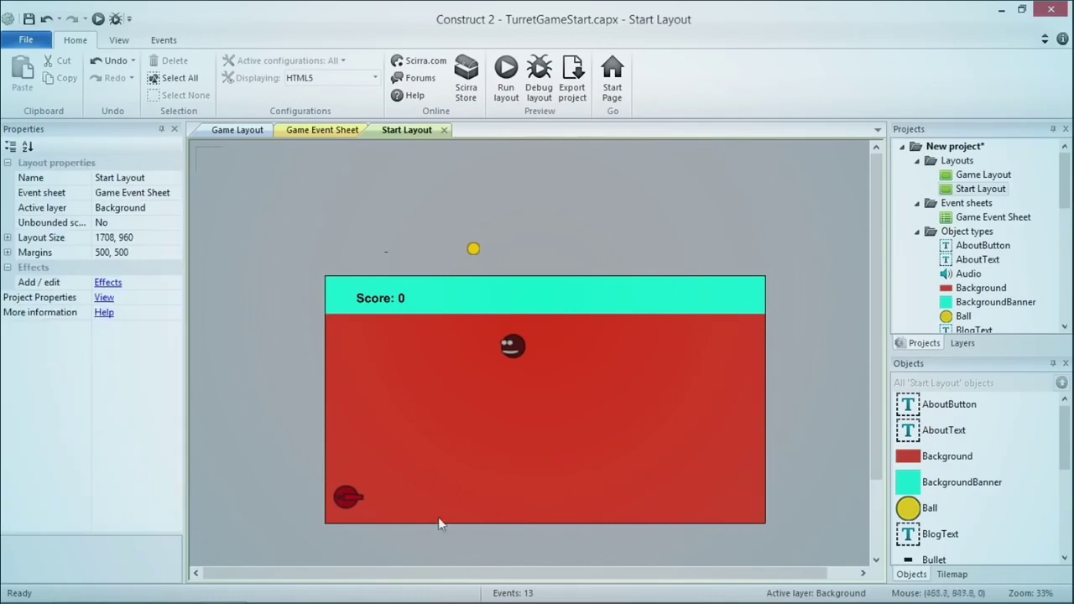
click(348, 500)
key(Delete)
click(511, 345)
key(Delete)
click(474, 251)
key(Delete)
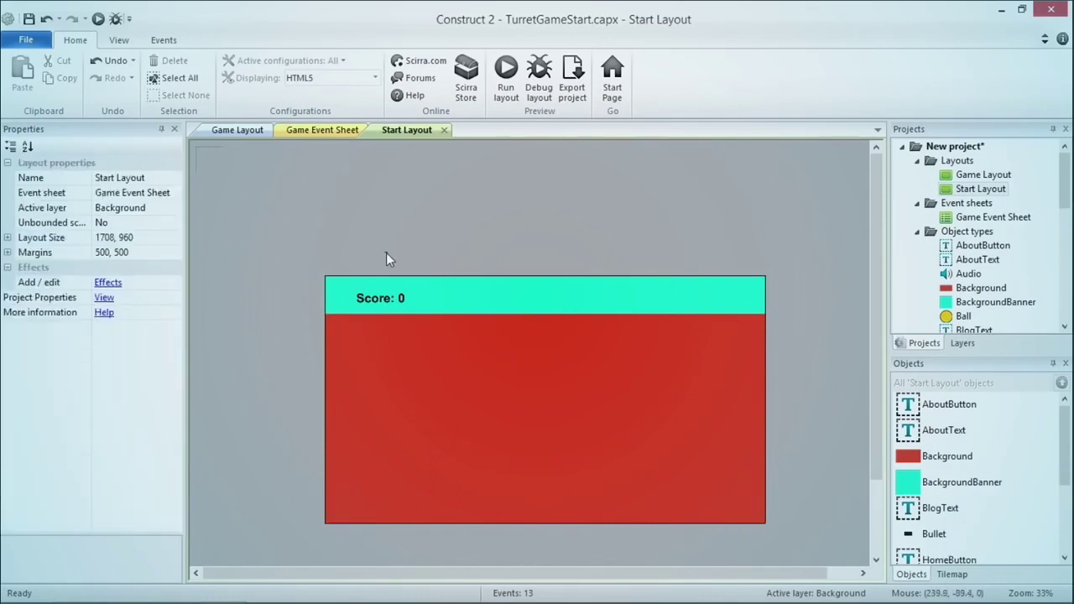
click(387, 253)
key(Delete)
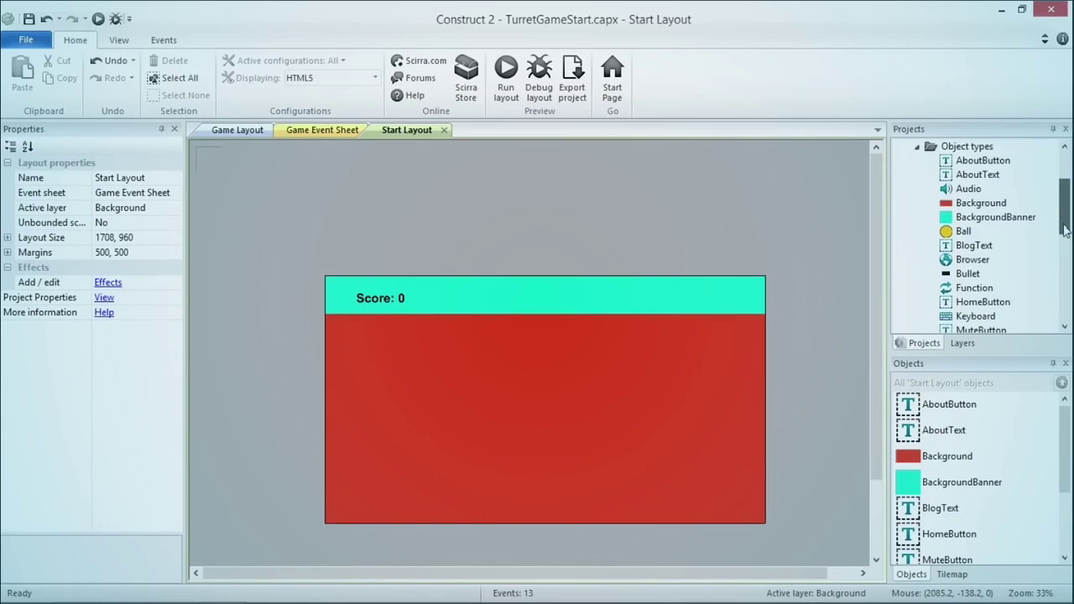
Place the TitleText object centred in the upper part of Start Layout's red background, at about 453, 224.
scroll(1064, 231, down, 5)
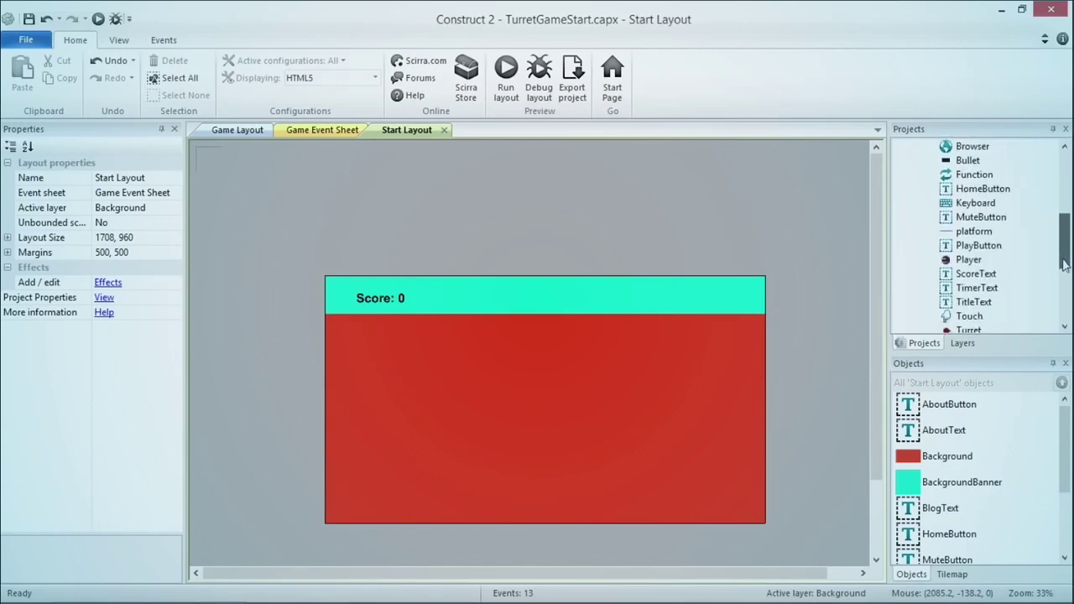
drag(986, 290, 470, 360)
drag(549, 393, 524, 367)
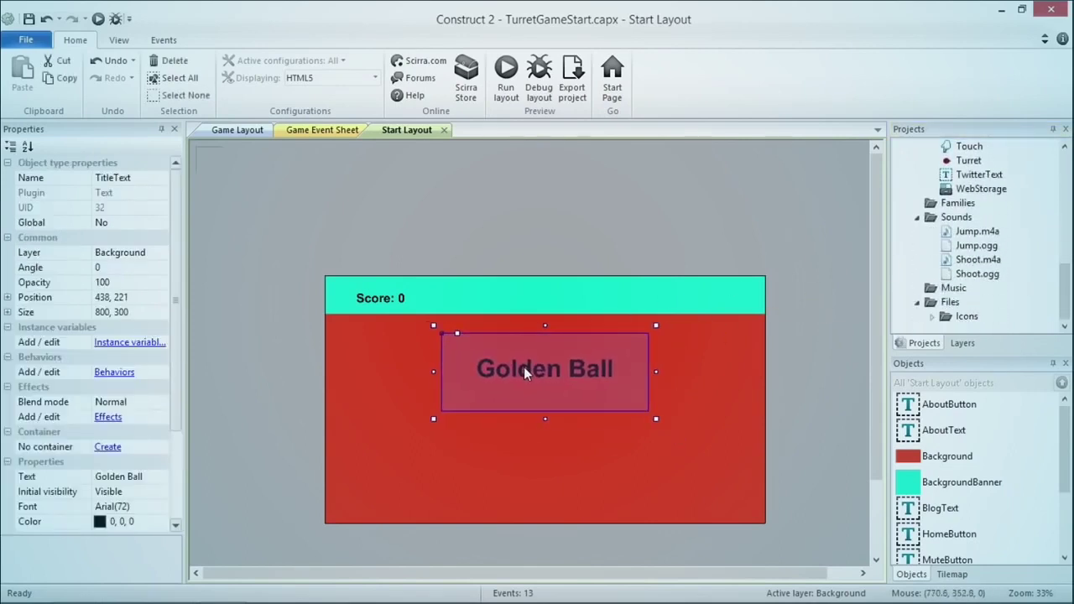
Place the PlayButton object on Start Layout, centred below the Golden Ball title.
scroll(976, 216, up, 3)
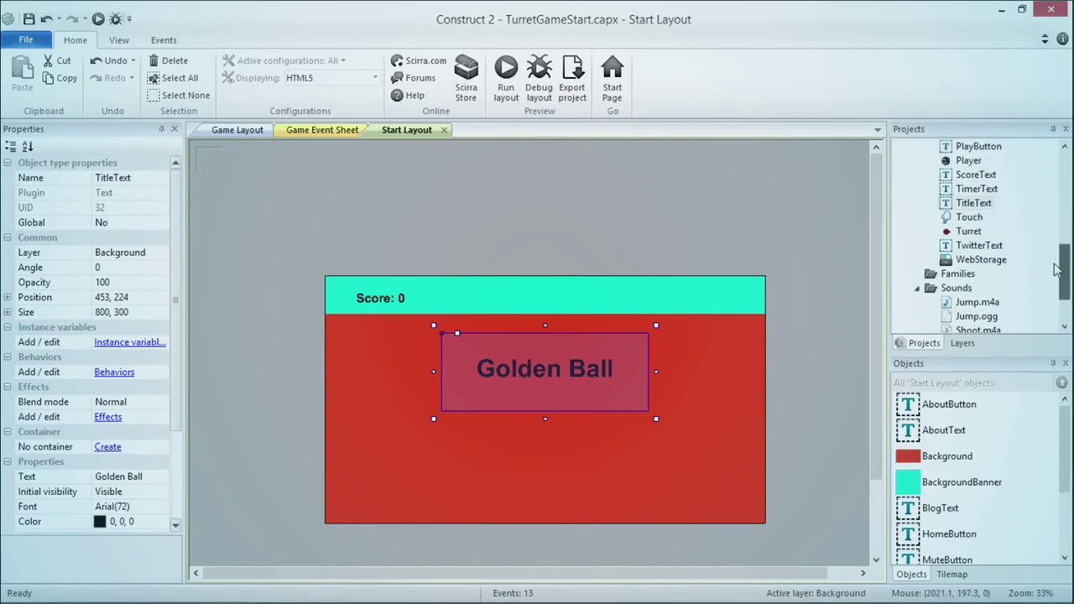
drag(976, 195, 548, 444)
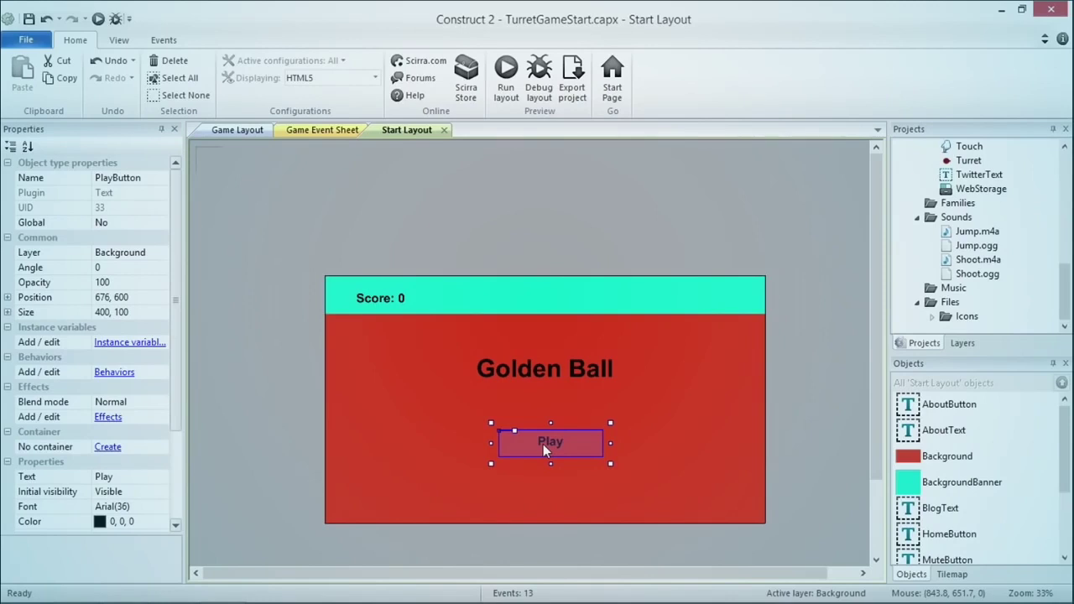
drag(545, 444, 537, 442)
Place the AboutButton object at the right end of Start Layout's banner, at about 1265, 27.
drag(1063, 279, 1064, 192)
drag(993, 183, 717, 300)
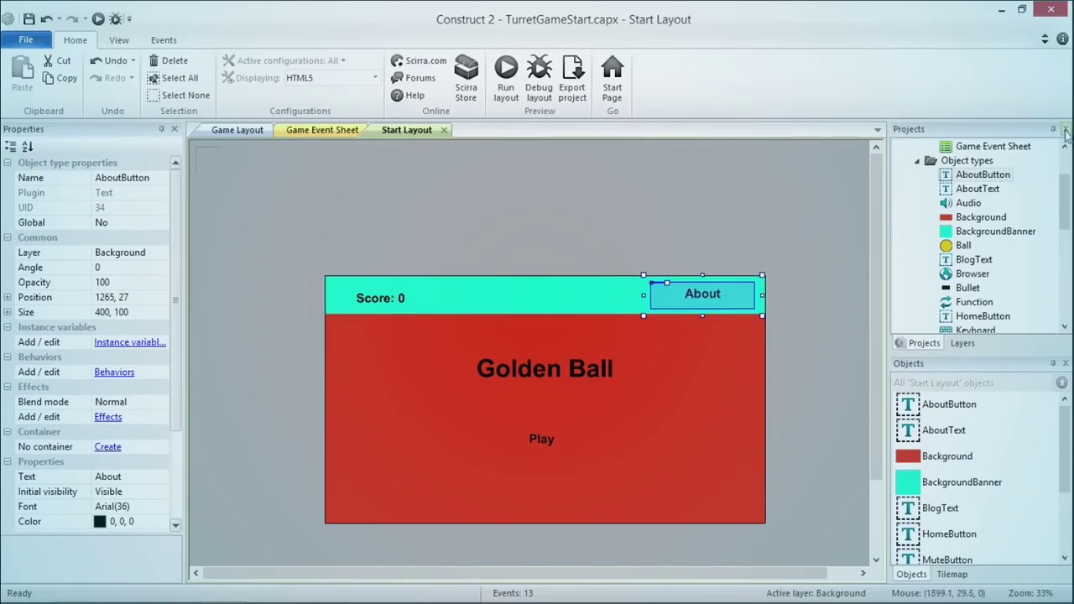
Add a new event sheet to the project and name it Start Event Sheet.
scroll(986, 184, up, 2)
right_click(971, 208)
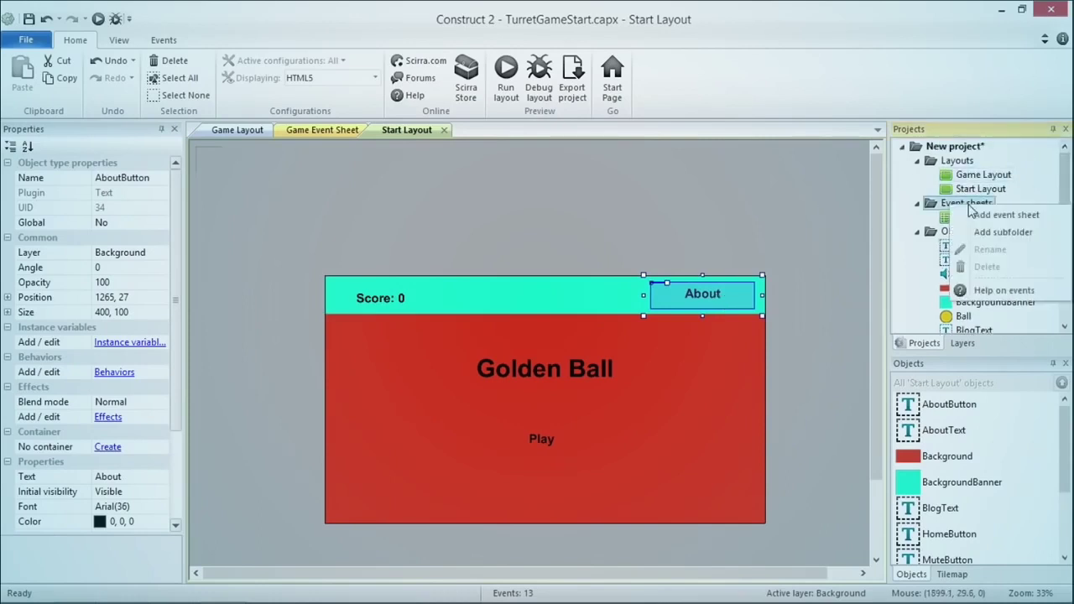
click(973, 211)
text(Start Event Sheet)
key(Return)
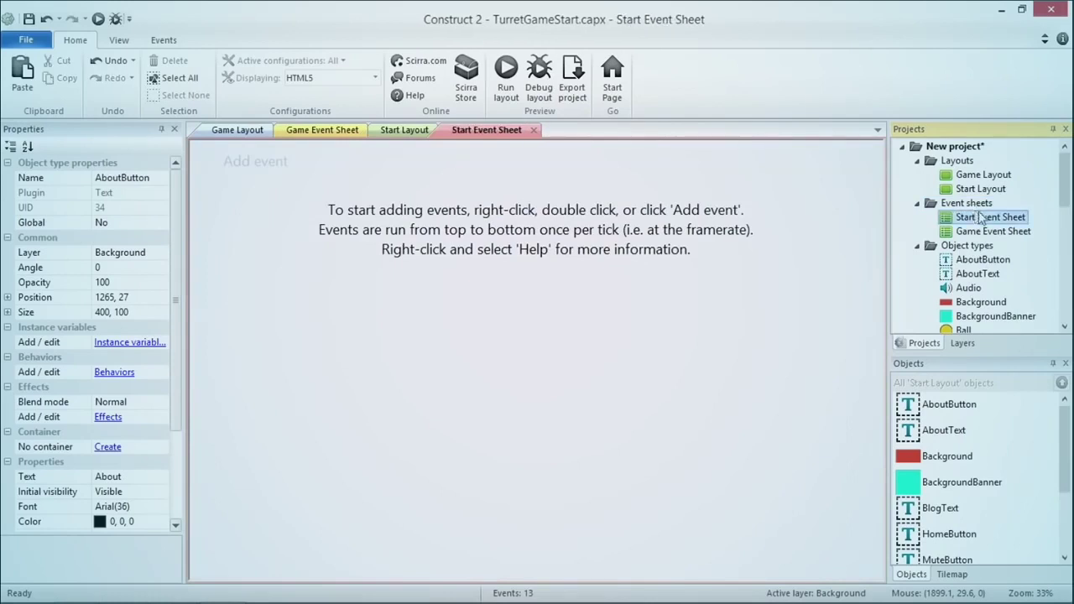
Set Start Layout's event sheet to Start Event Sheet.
click(990, 190)
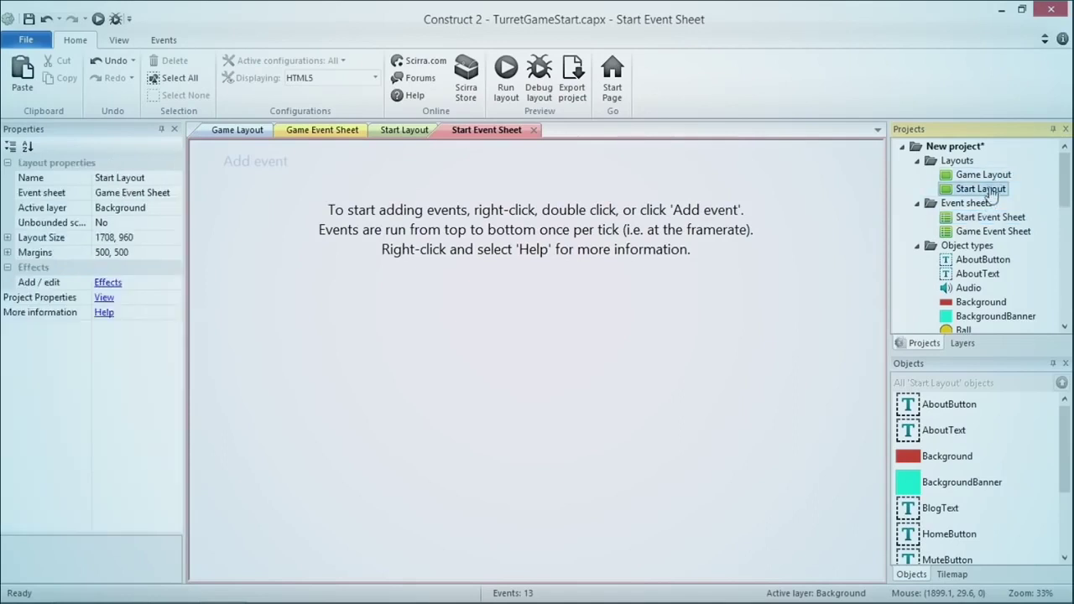
click(136, 175)
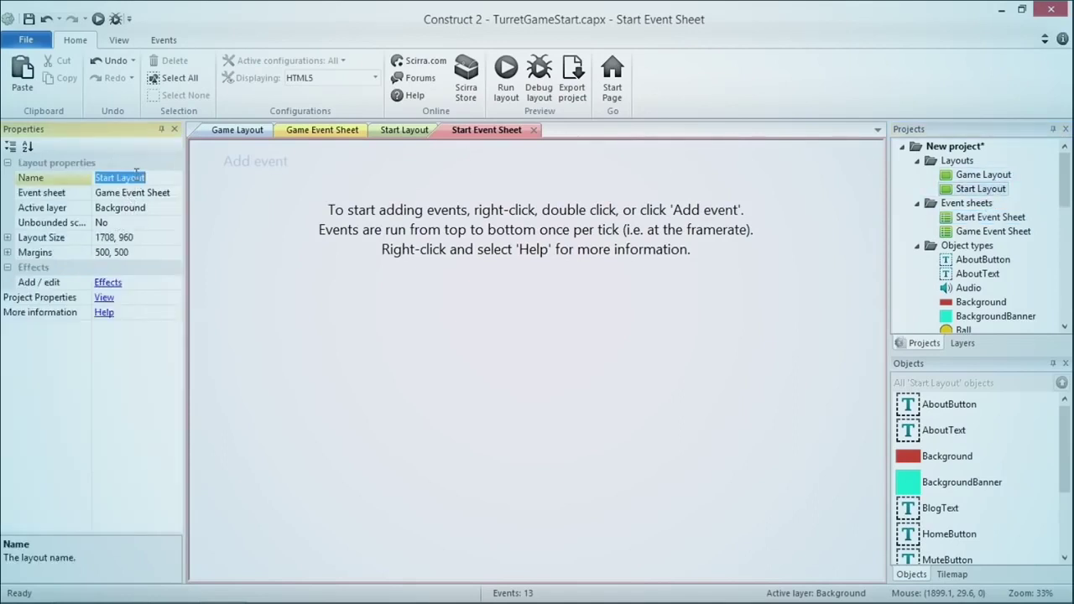
click(135, 195)
click(134, 195)
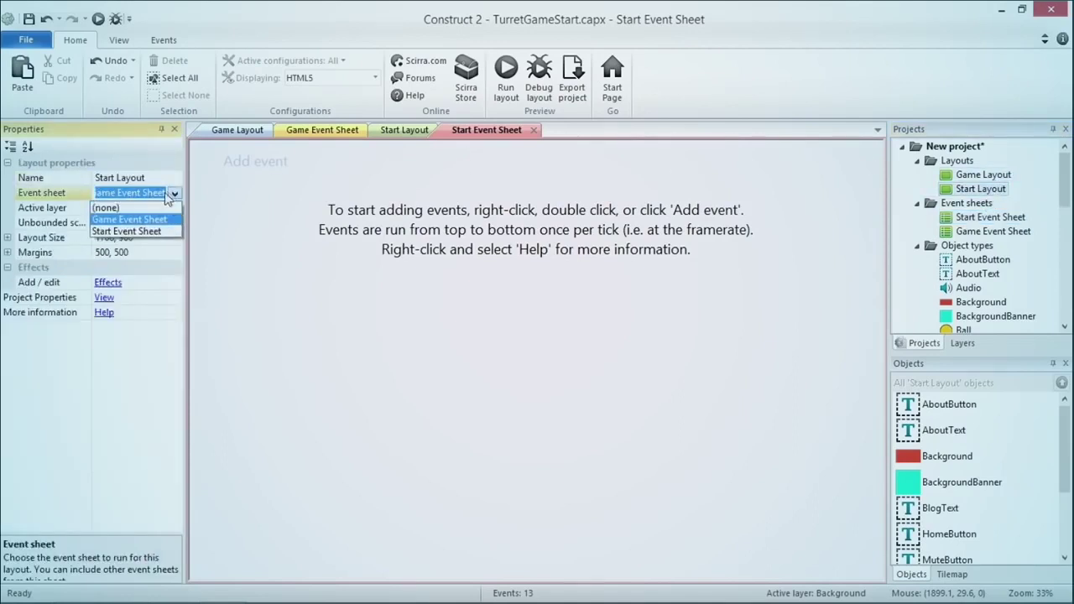
click(130, 220)
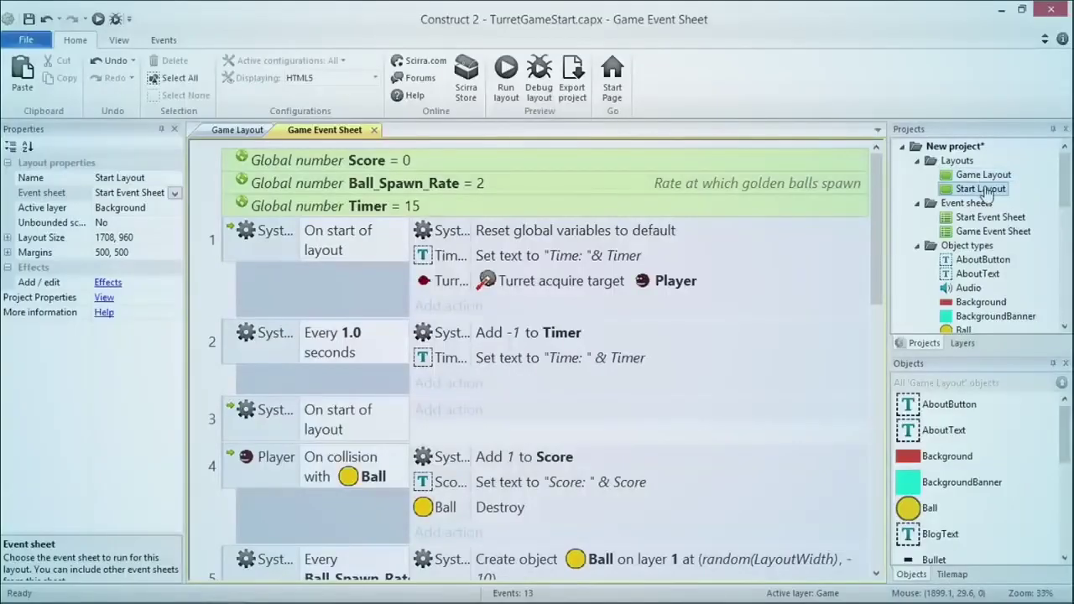
Duplicate Start Layout and name the copy End Layout.
right_click(961, 189)
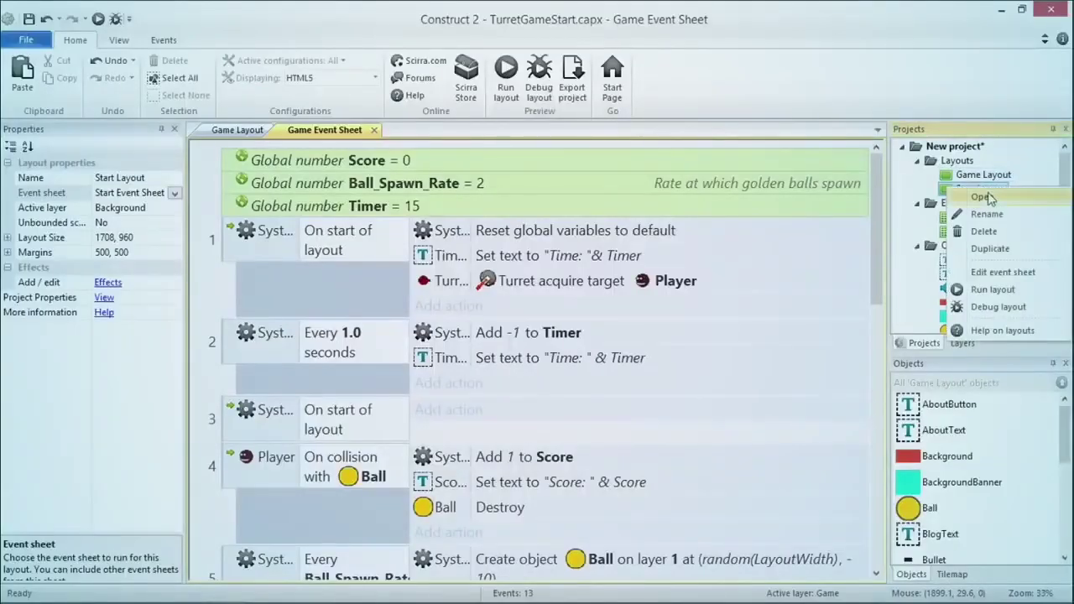
click(990, 249)
text(End Layout)
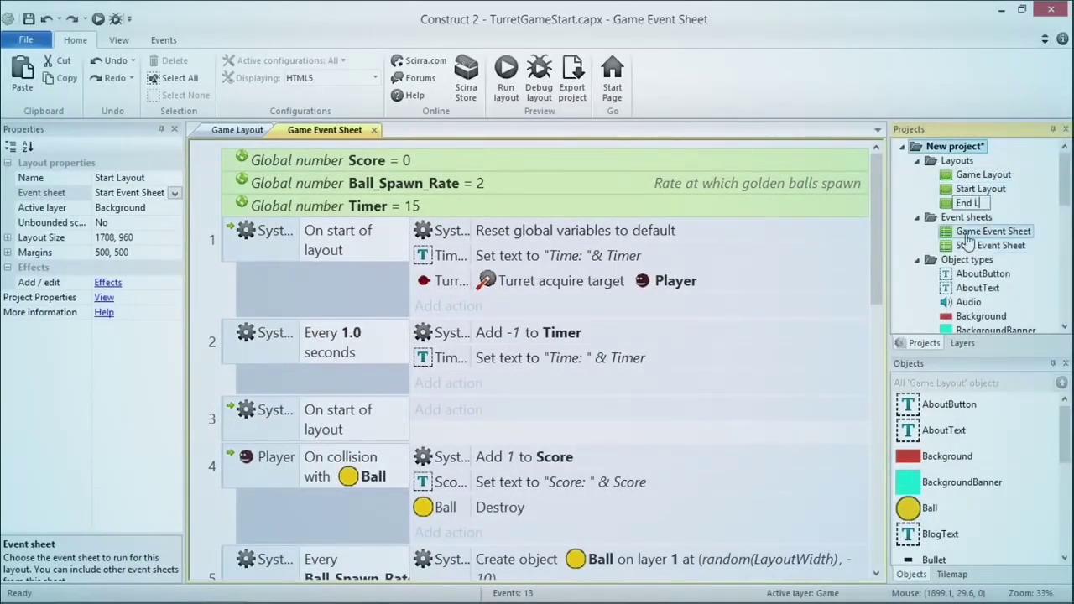
key(Return)
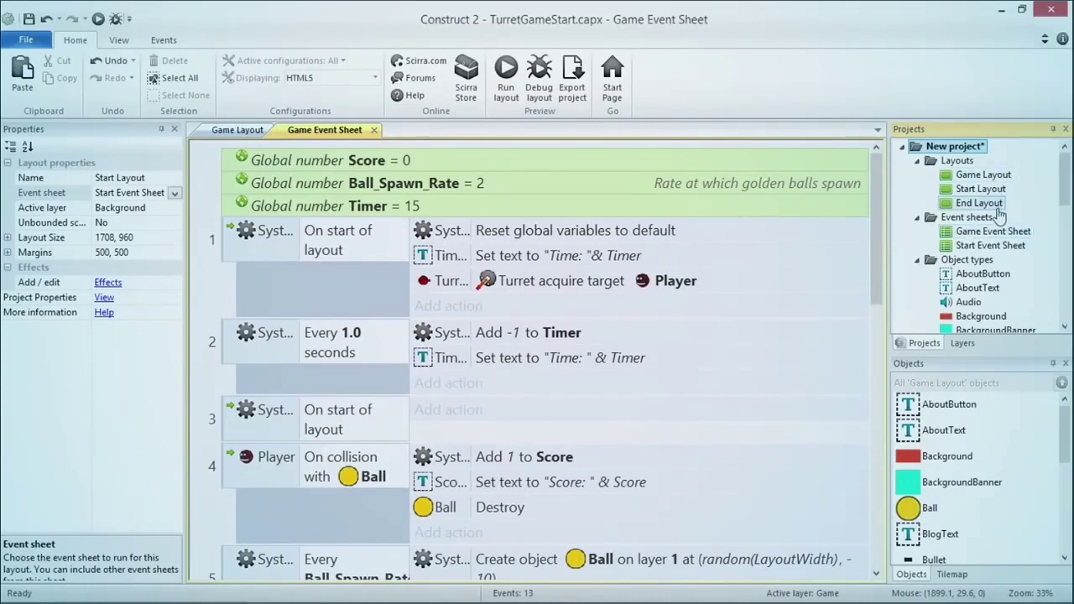
Open End Layout and delete the About text from its banner.
double_click(979, 204)
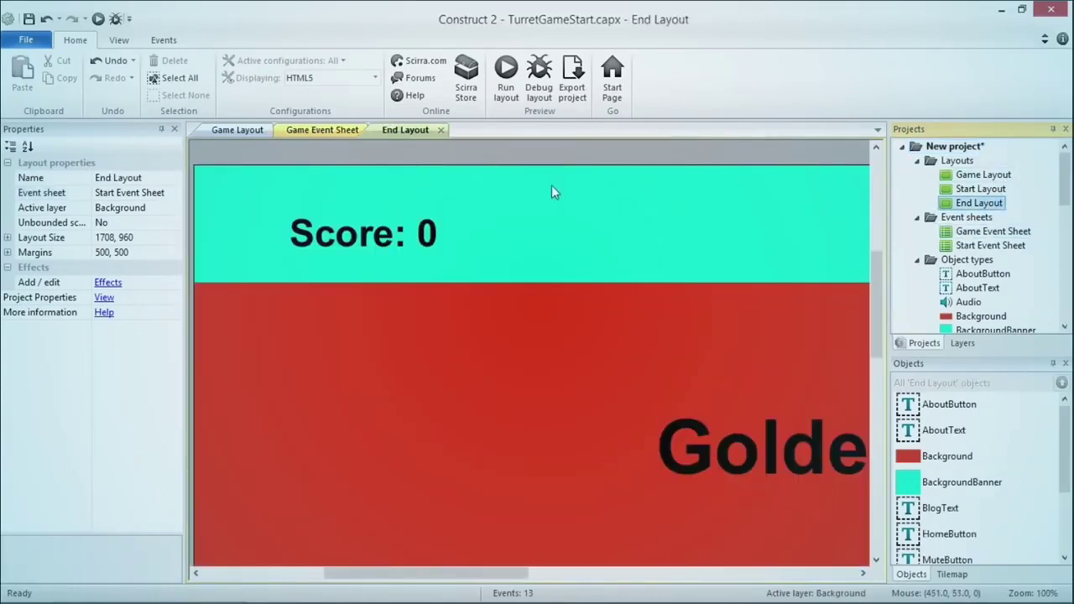
ctrl+scroll(554, 148, down, 5)
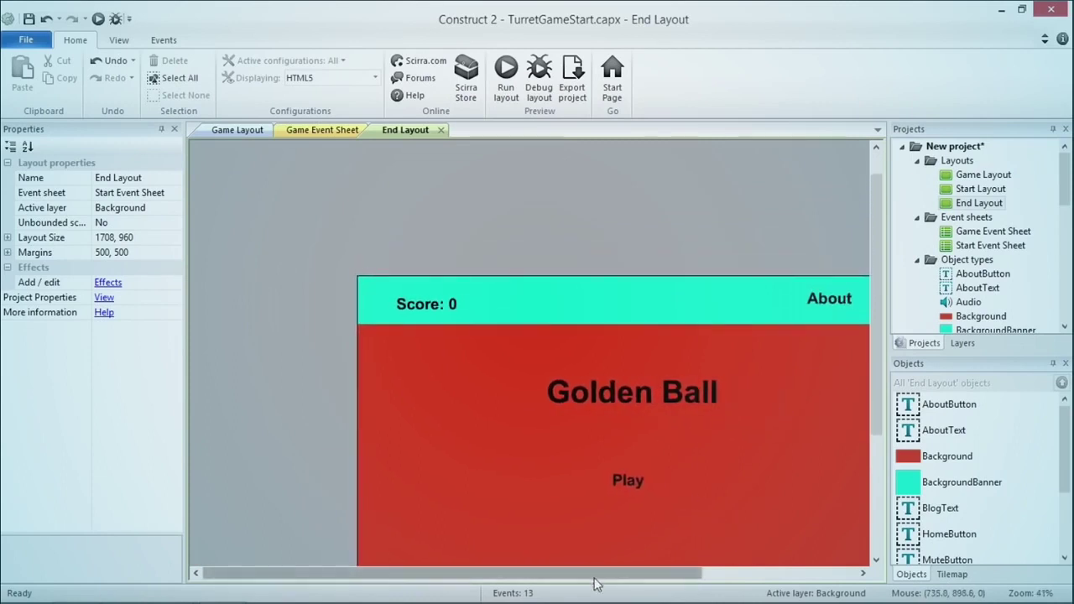
drag(595, 574, 668, 573)
ctrl+scroll(495, 208, down, 2)
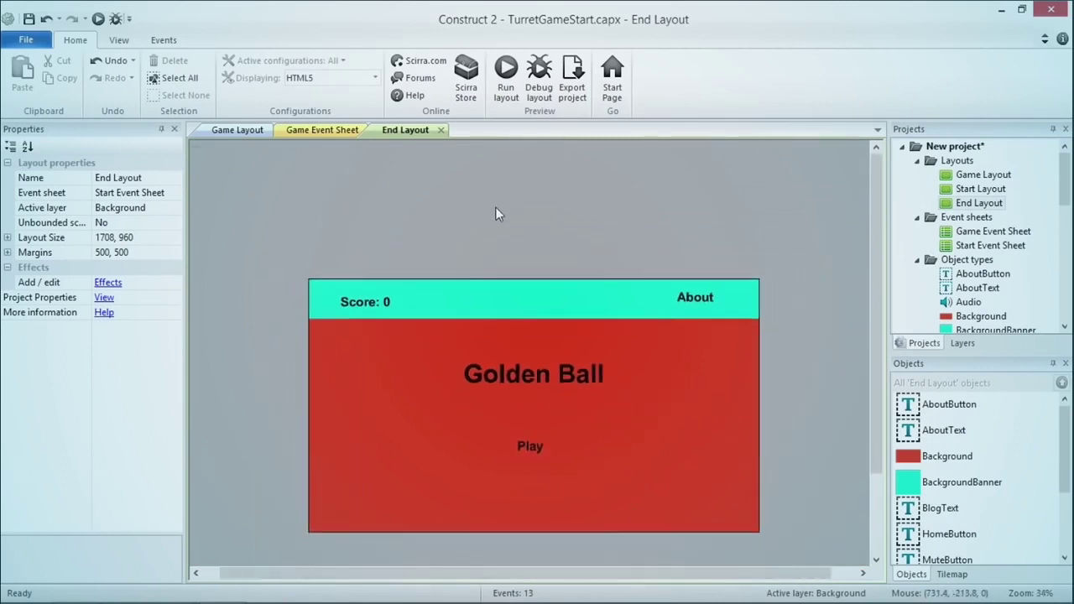
ctrl+scroll(535, 269, up, 2)
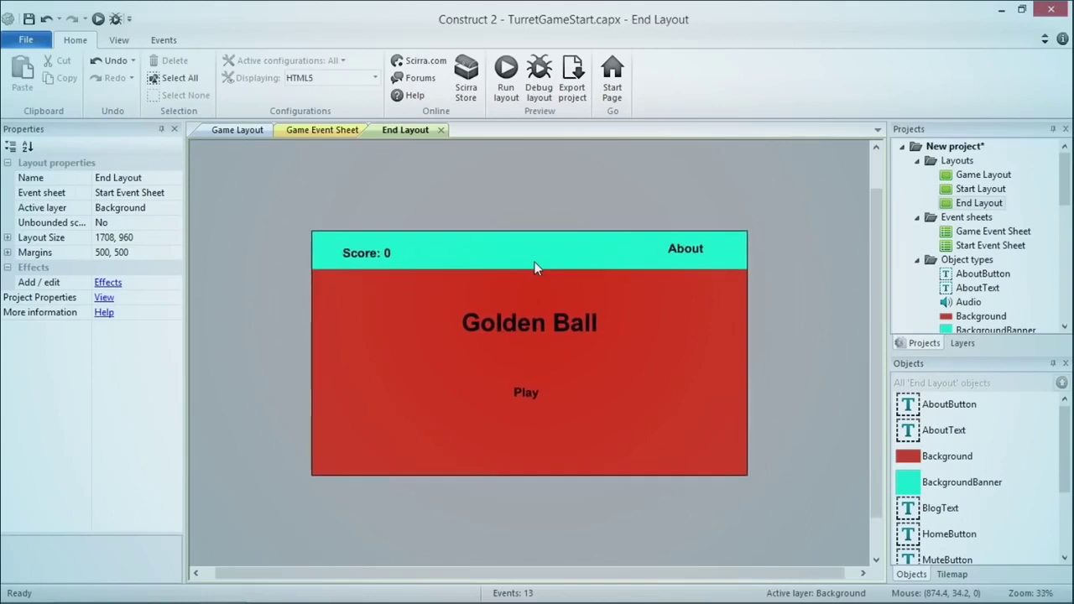
click(727, 223)
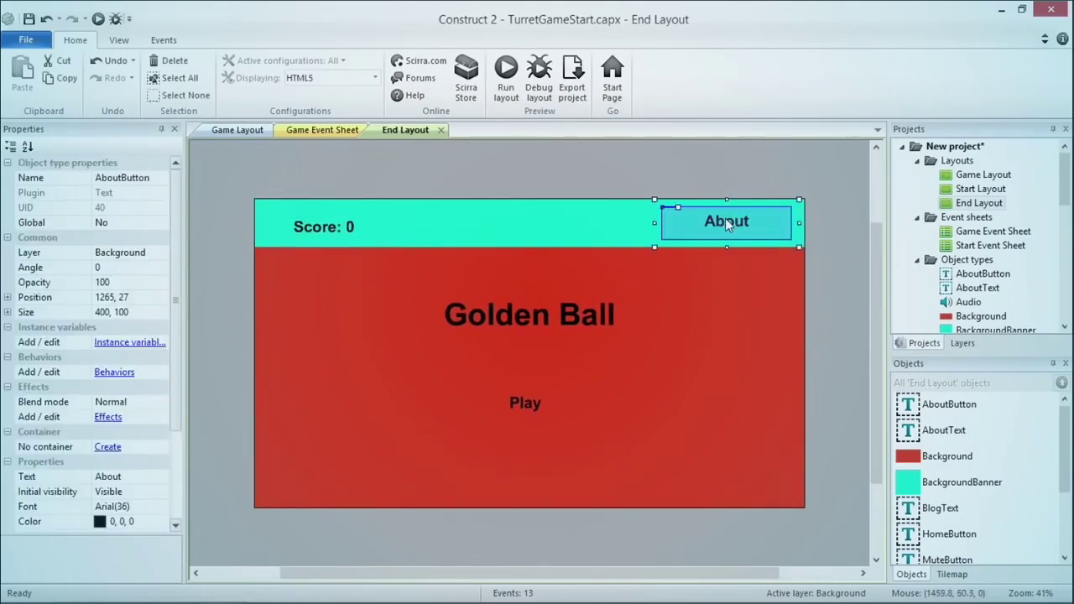
key(Delete)
Move End Layout's Golden Ball title up to about 455, 185 and delete the Play text below it.
click(547, 316)
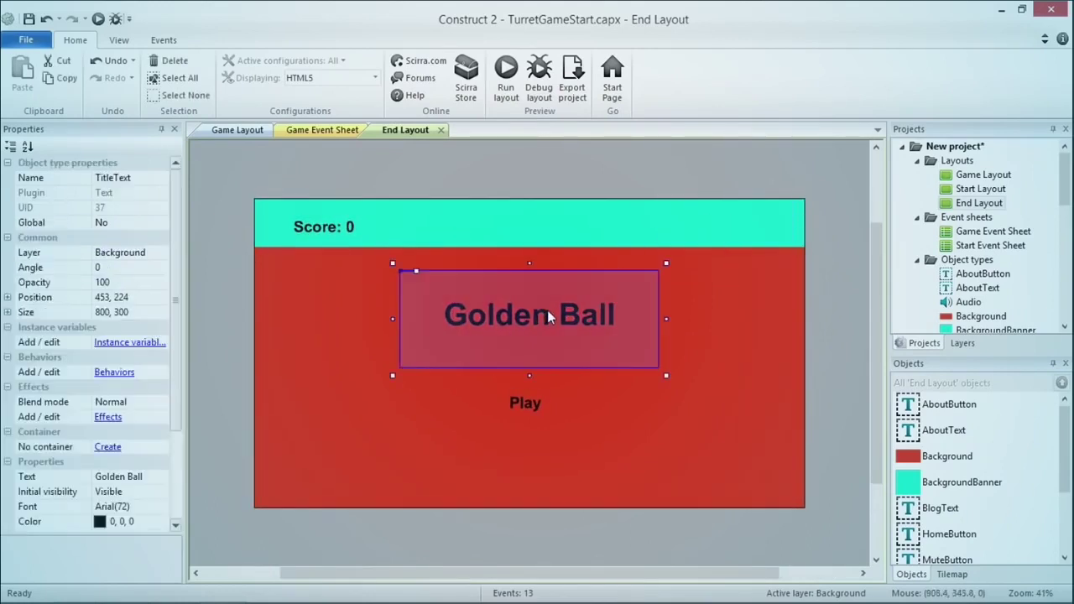
drag(550, 316, 554, 306)
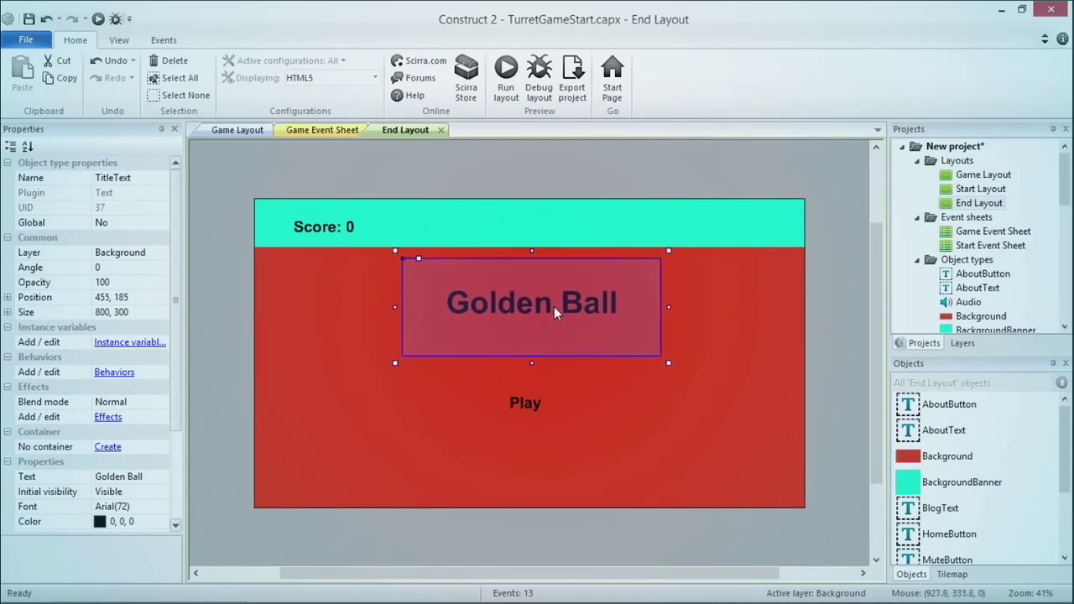
click(526, 407)
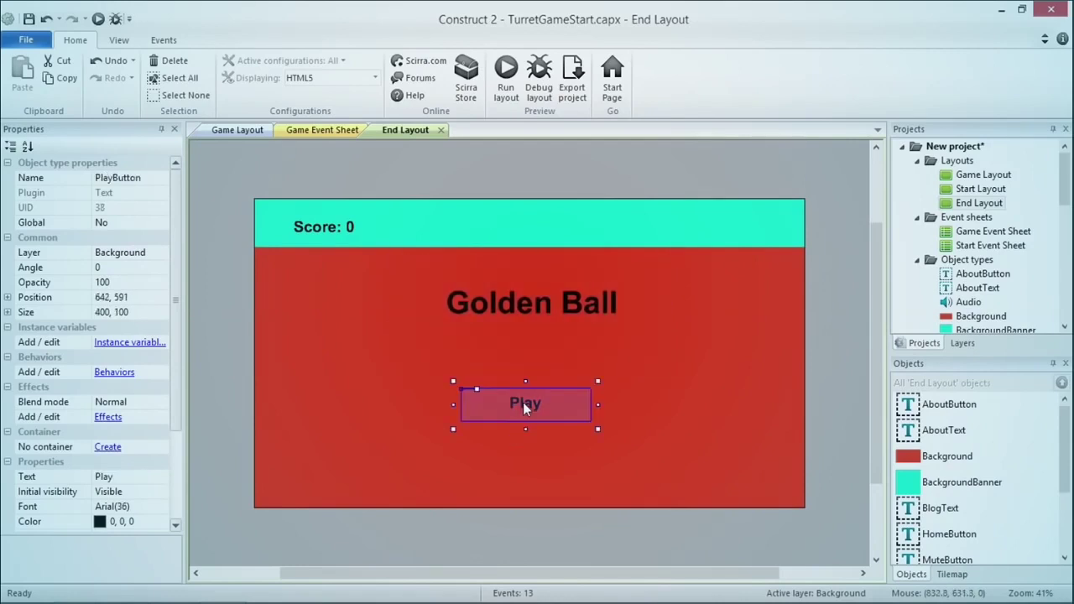
key(Delete)
Place the HomeButton object at about 230, 490 and the PlayButton object at about 986, 475 below End Layout's title.
drag(1062, 201, 1060, 280)
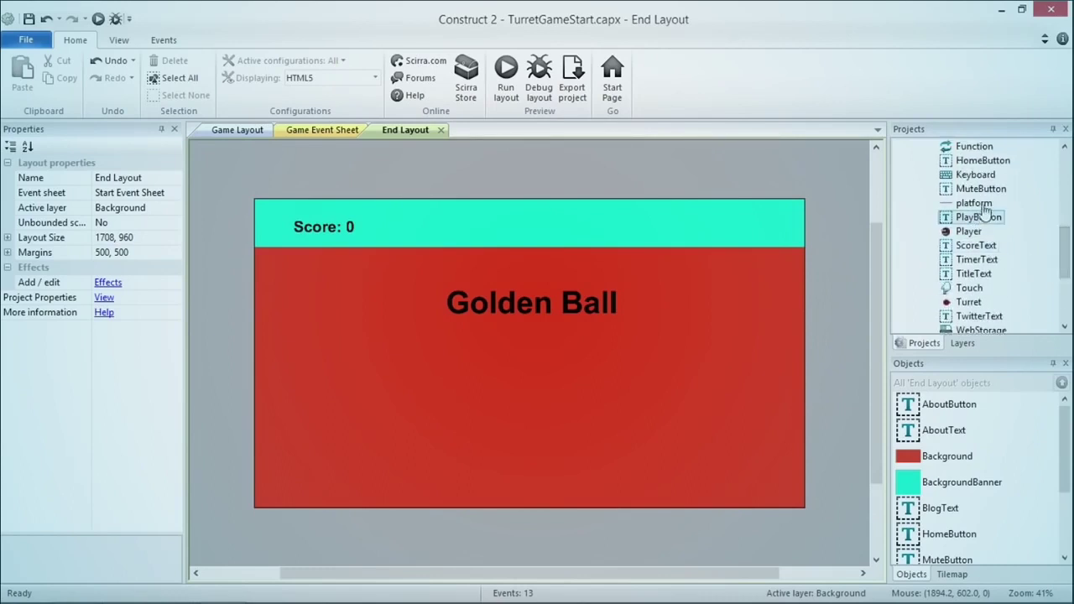
drag(1066, 262, 338, 362)
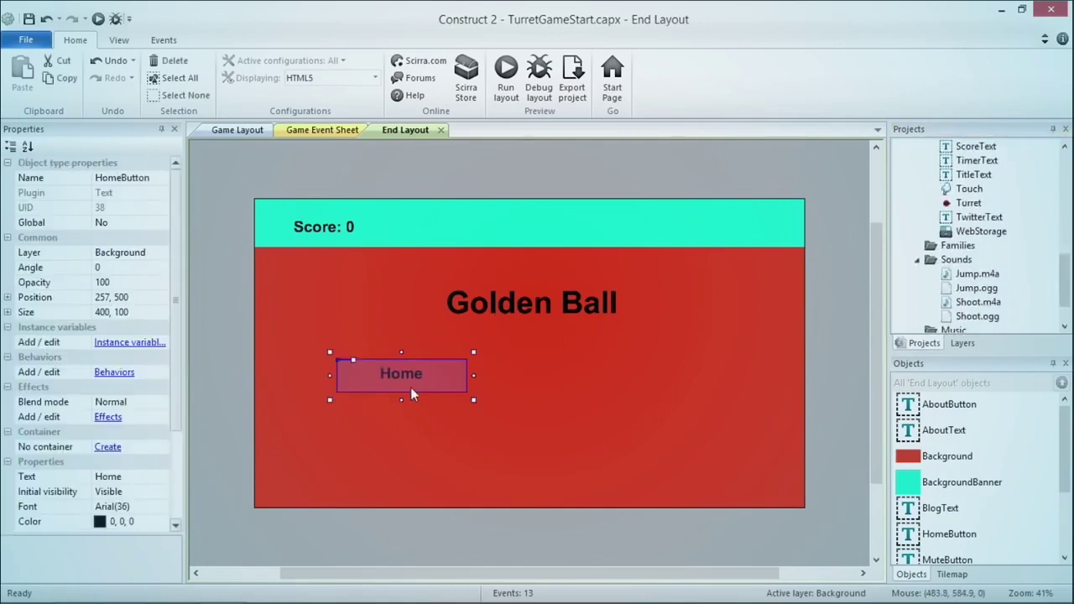
drag(410, 387, 402, 384)
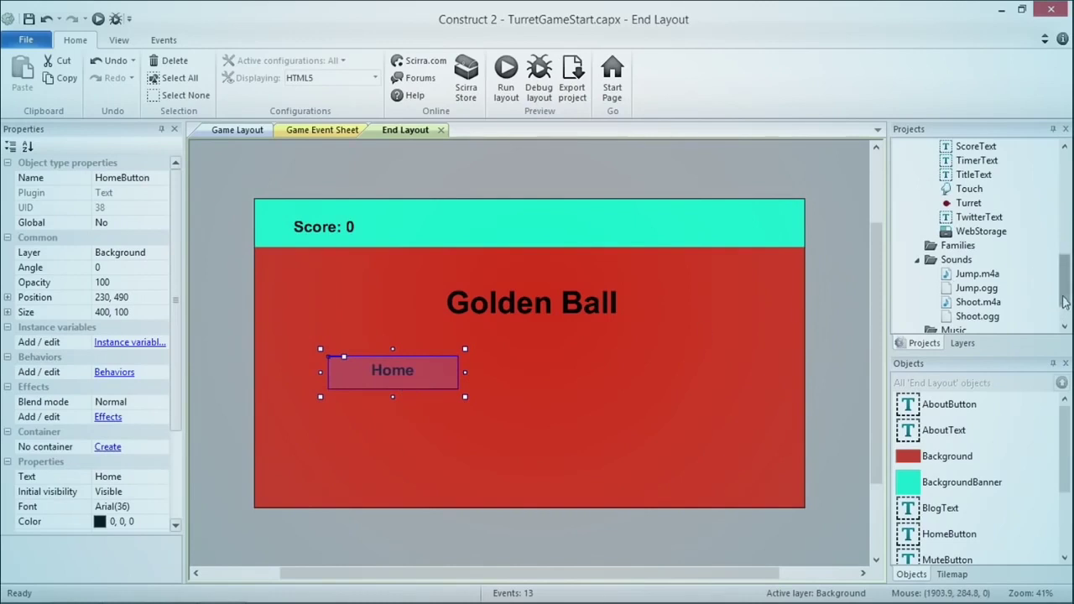
drag(1068, 296, 1064, 265)
drag(978, 203, 624, 376)
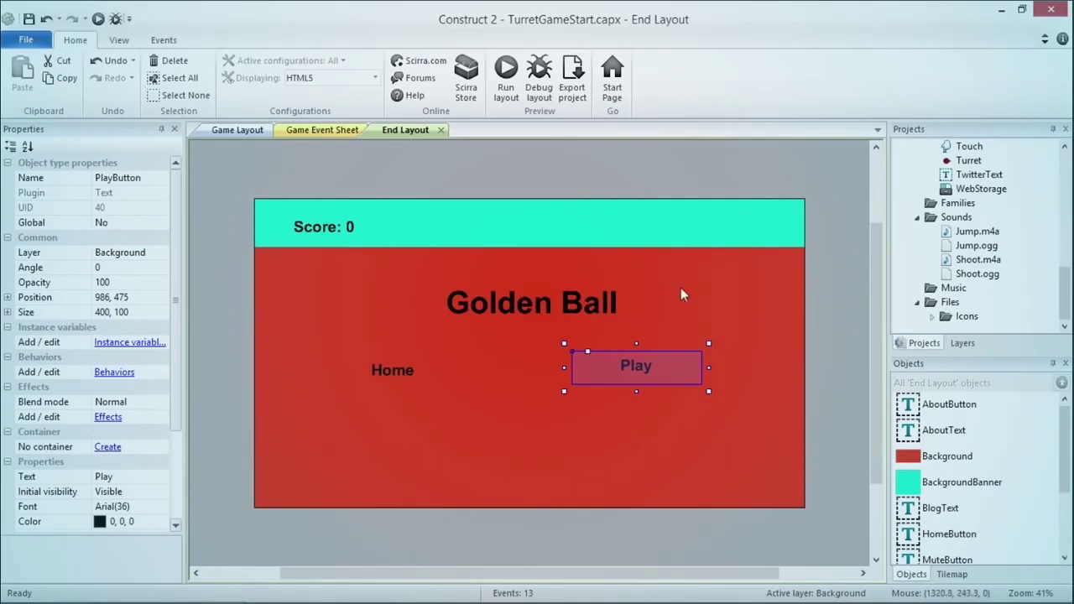
Add a new event sheet to the project and name it End Event Sheet.
drag(1064, 304, 1064, 184)
right_click(975, 217)
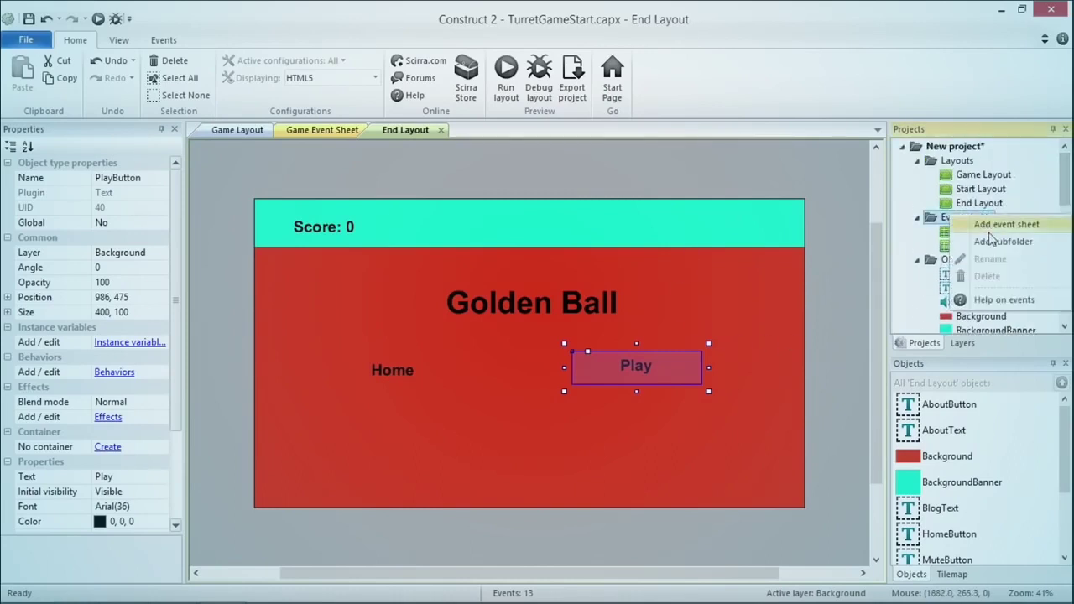
click(995, 224)
text(End Event Sheet)
key(Return)
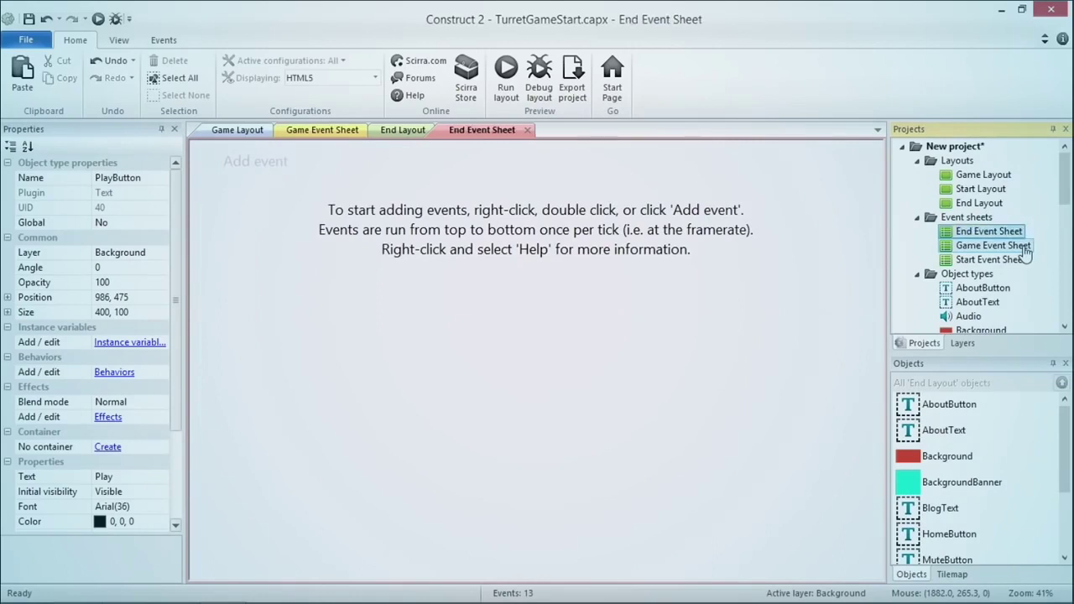
Set End Layout's event sheet to End Event Sheet.
click(989, 207)
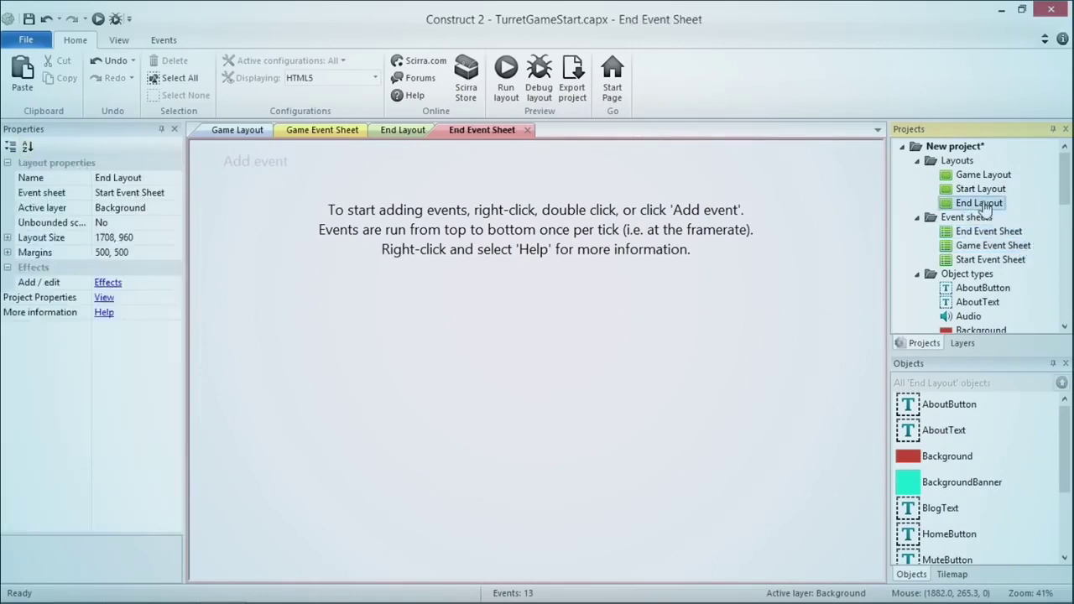
click(154, 194)
click(174, 193)
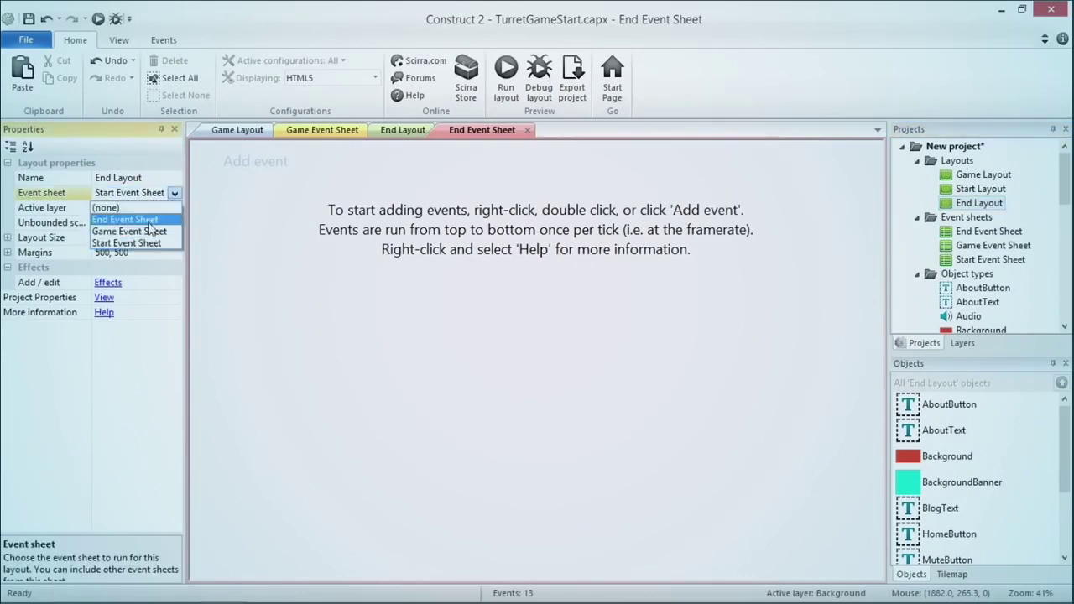
click(147, 220)
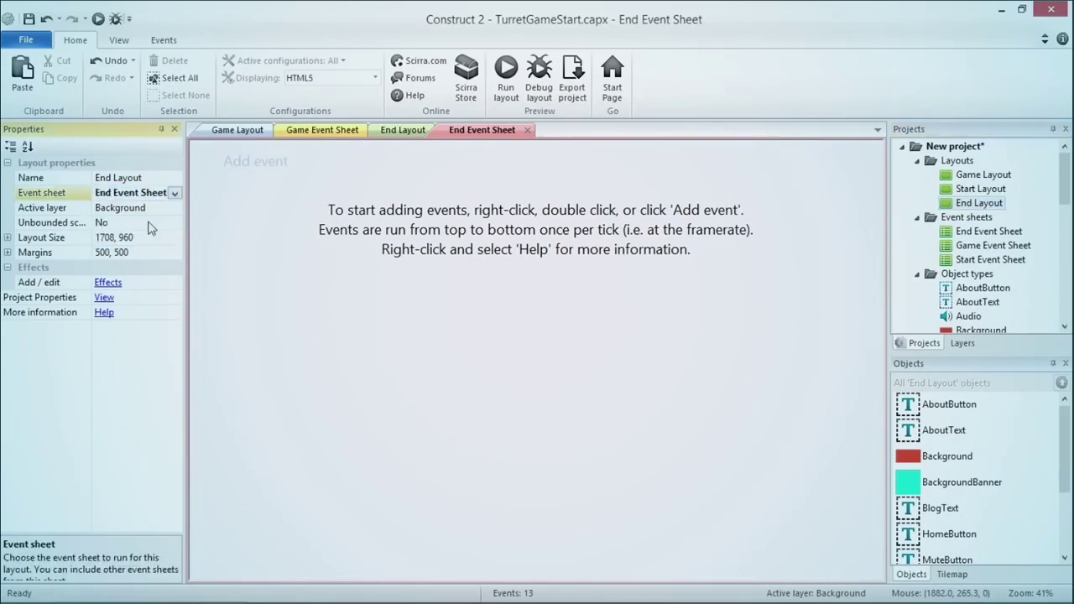
Add an event to End Event Sheet with the Touch condition On touched object for PlayButton.
click(271, 165)
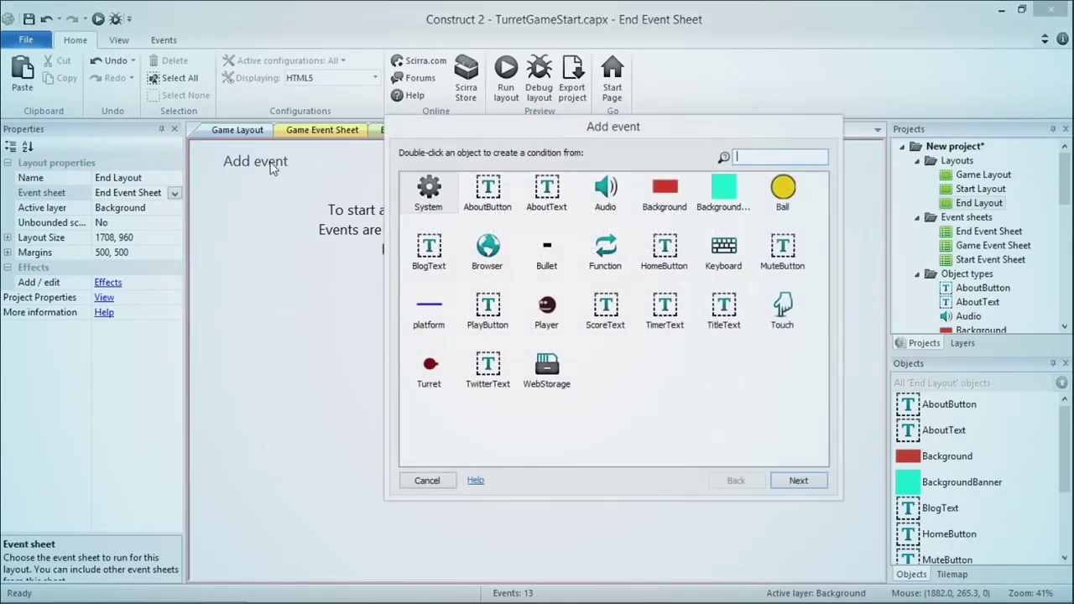
text(touch)
key(Return)
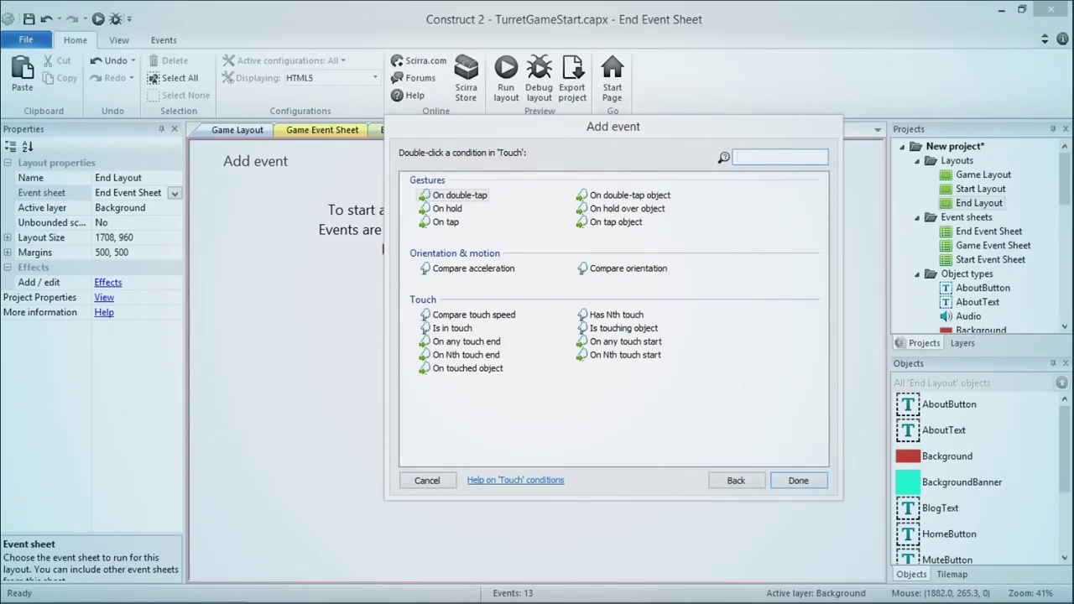
text(on touched)
key(Return)
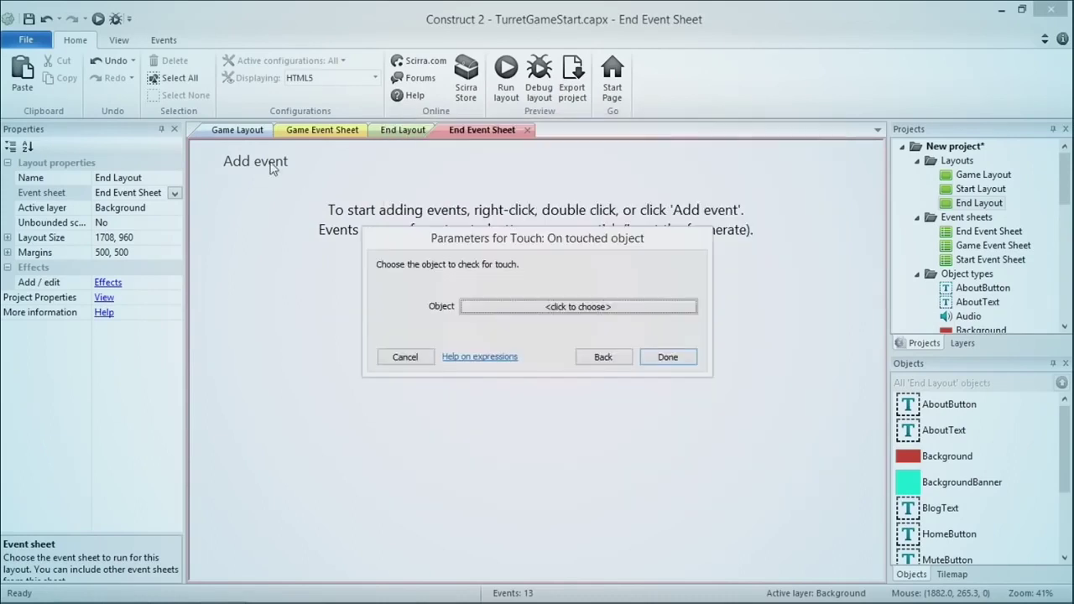
click(529, 309)
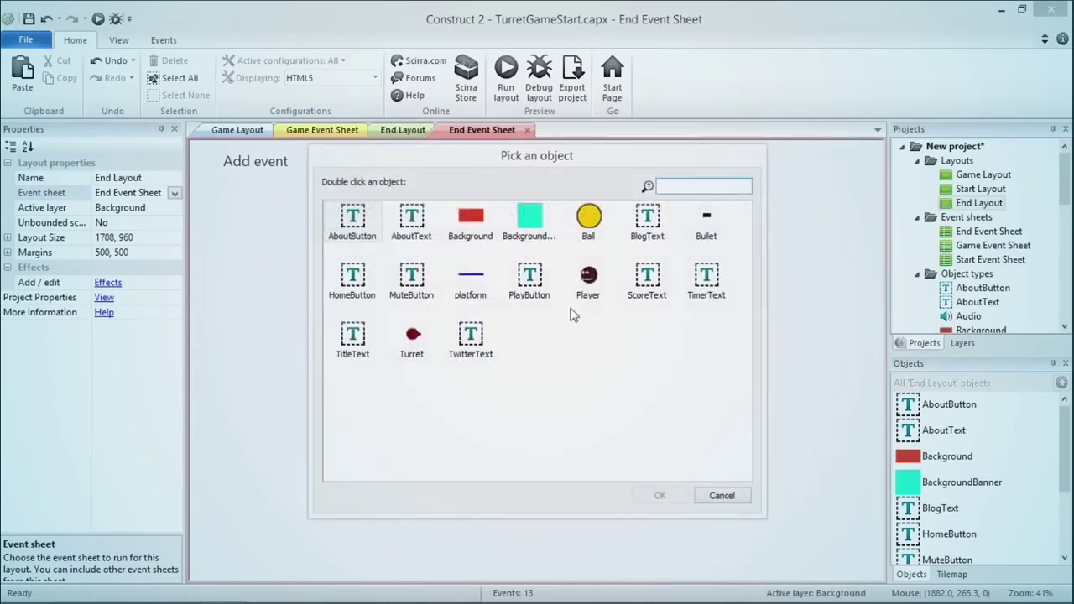
double_click(524, 282)
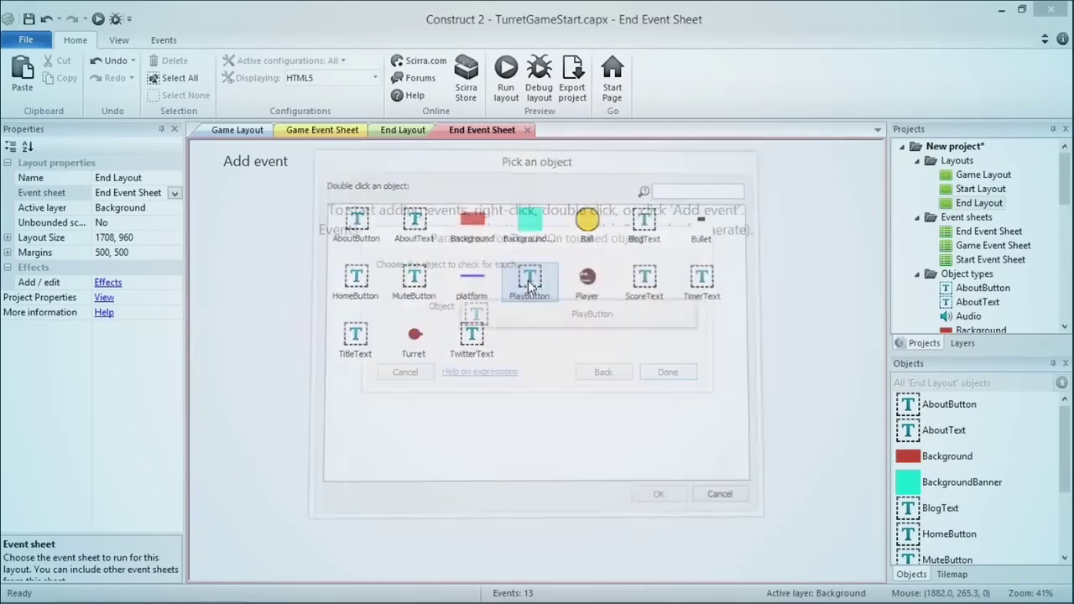
click(656, 376)
Give the PlayButton touch event a System action Go to layout that targets Start Layout.
click(443, 173)
text(sys)
key(Return)
text(go to layout)
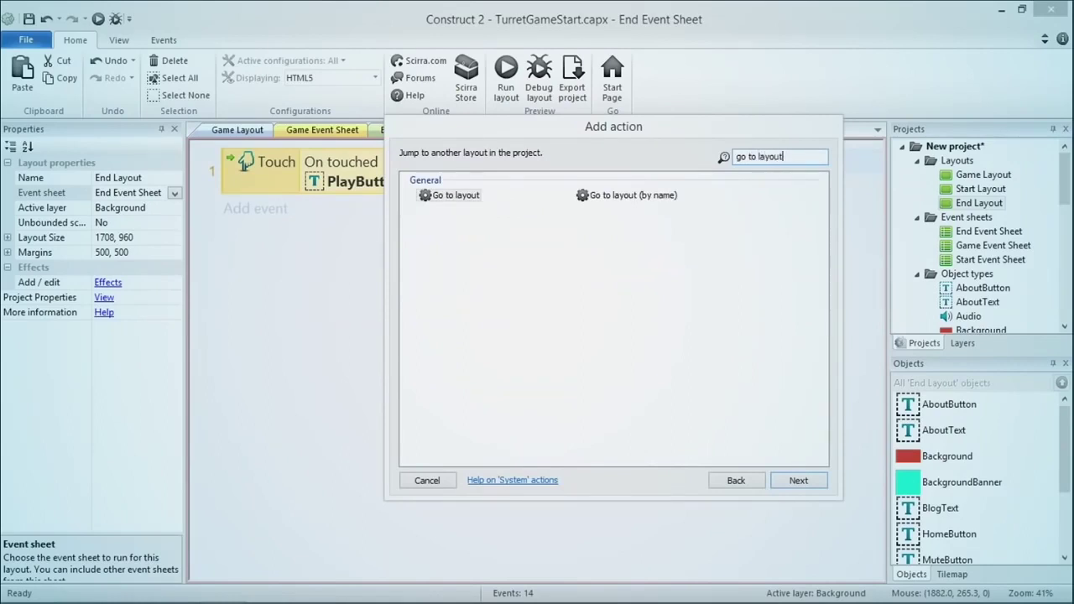
key(Return)
click(505, 305)
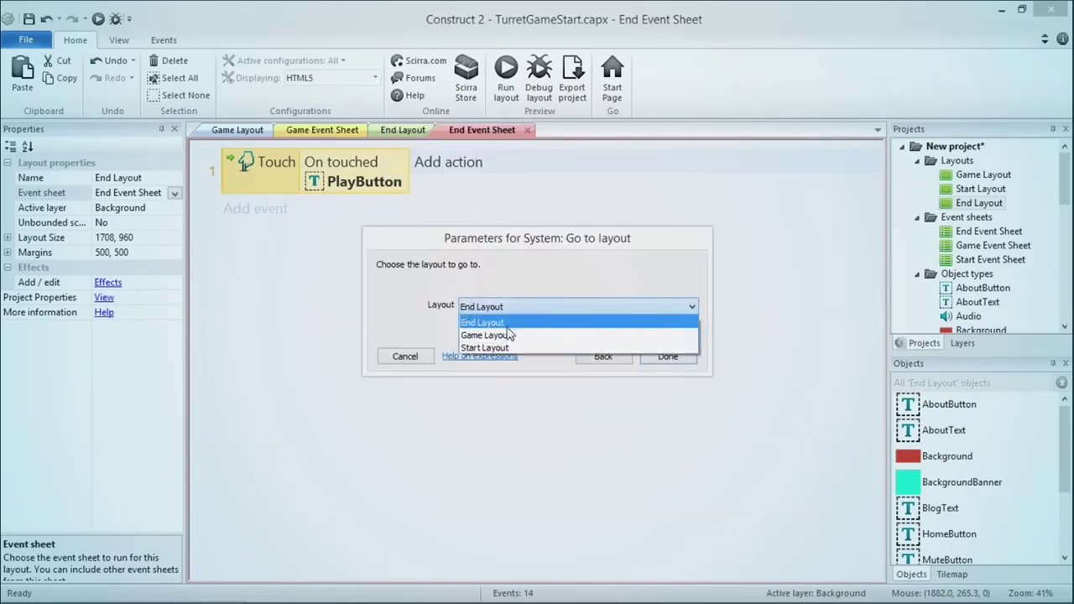
click(507, 337)
click(667, 358)
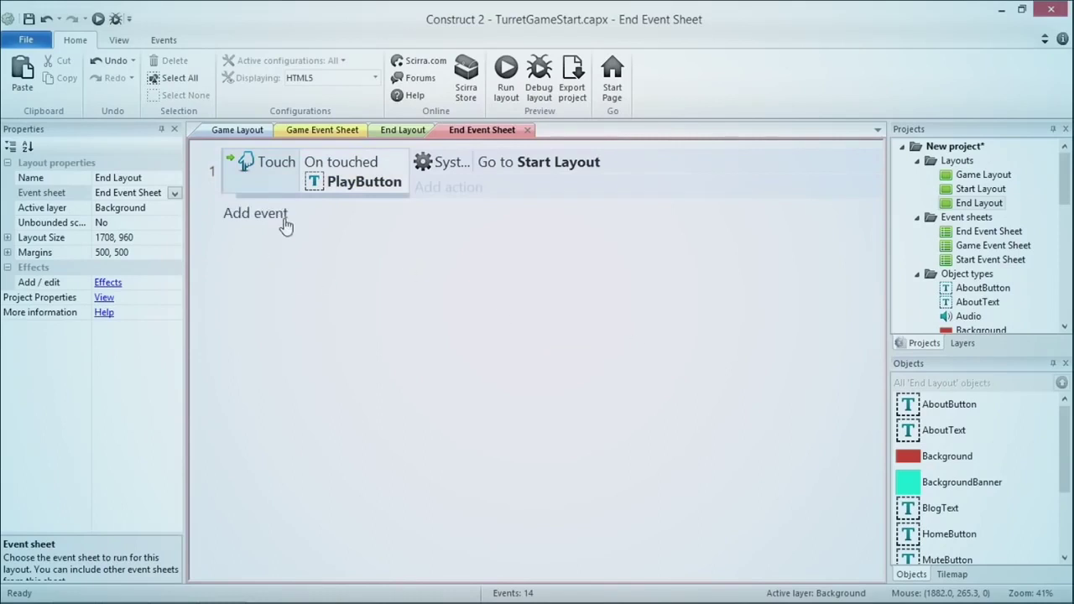
Add an event to End Event Sheet with the Touch condition On touched object for HomeButton.
click(283, 220)
text(touch)
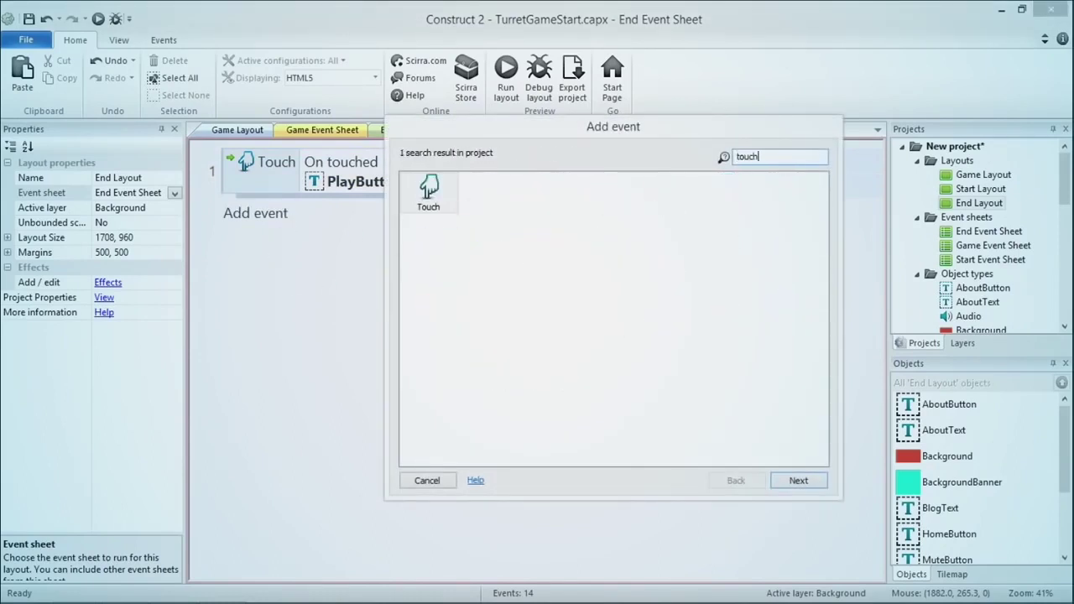
key(Return)
text(on to)
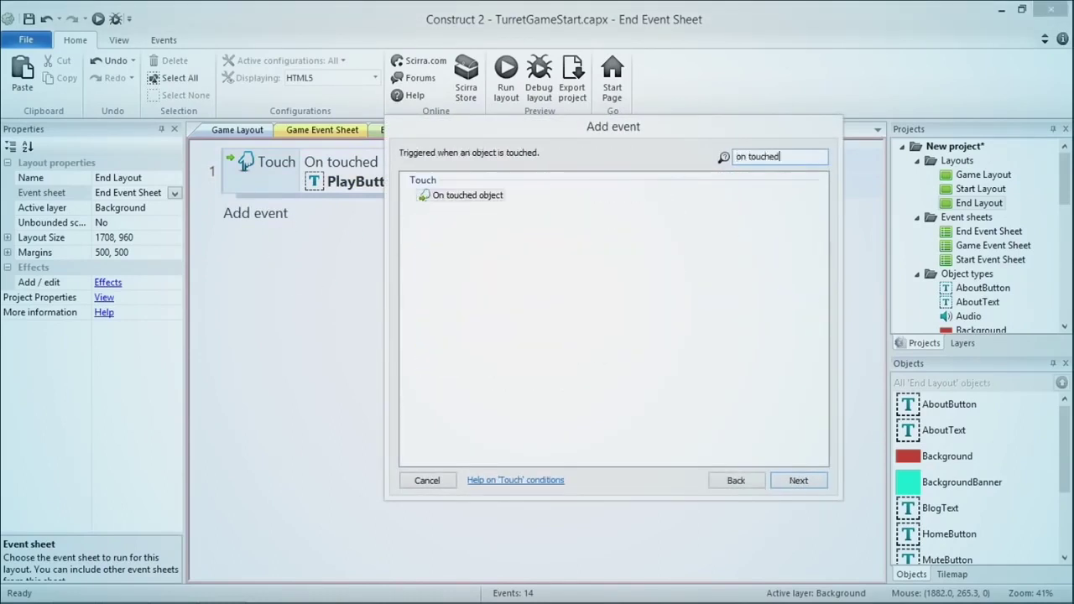
key(Return)
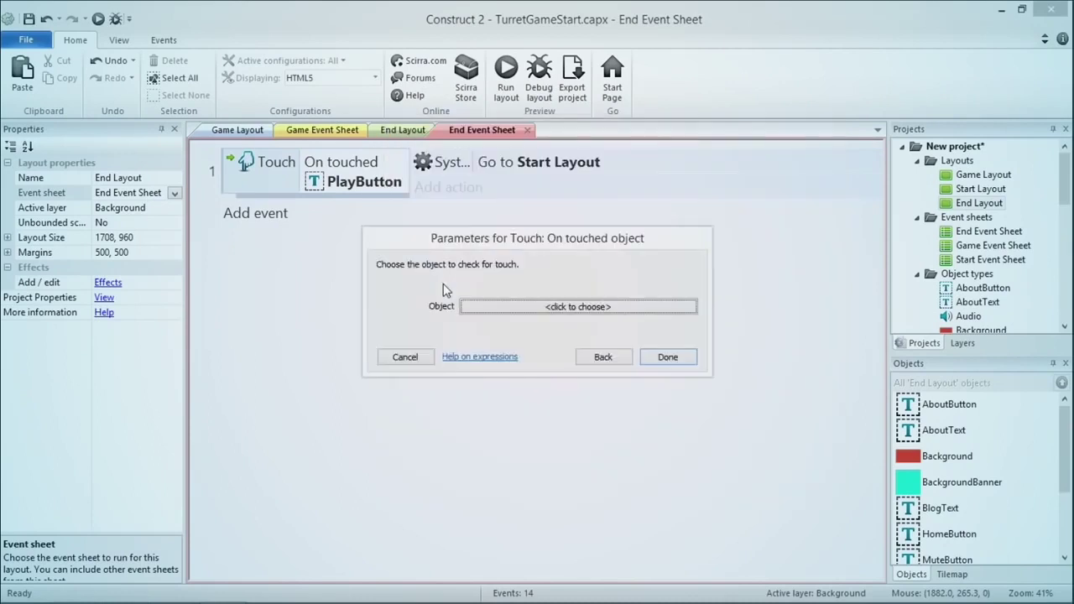
click(539, 308)
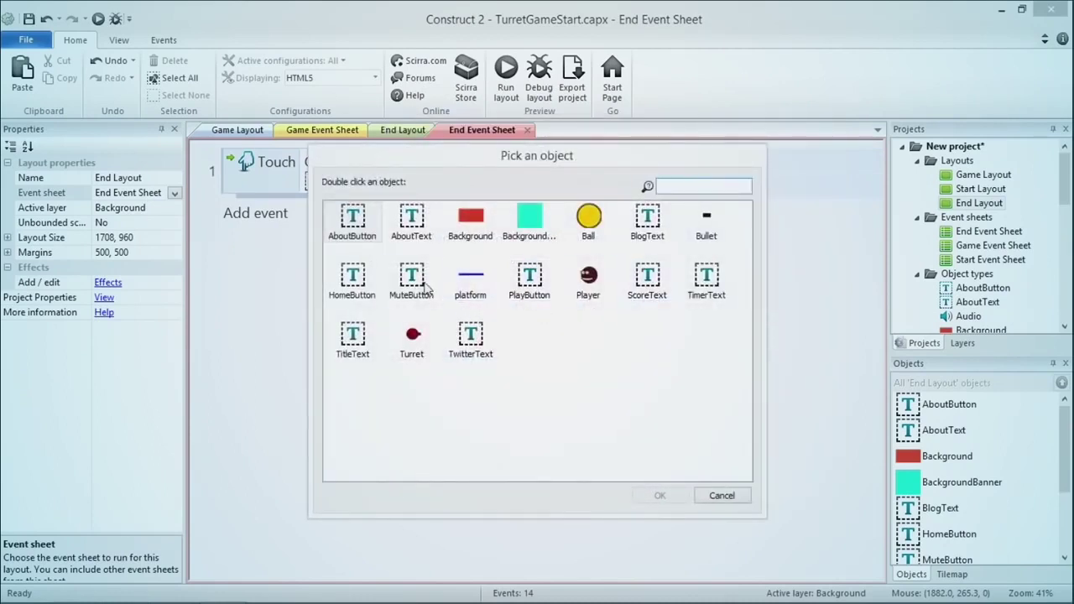
double_click(355, 282)
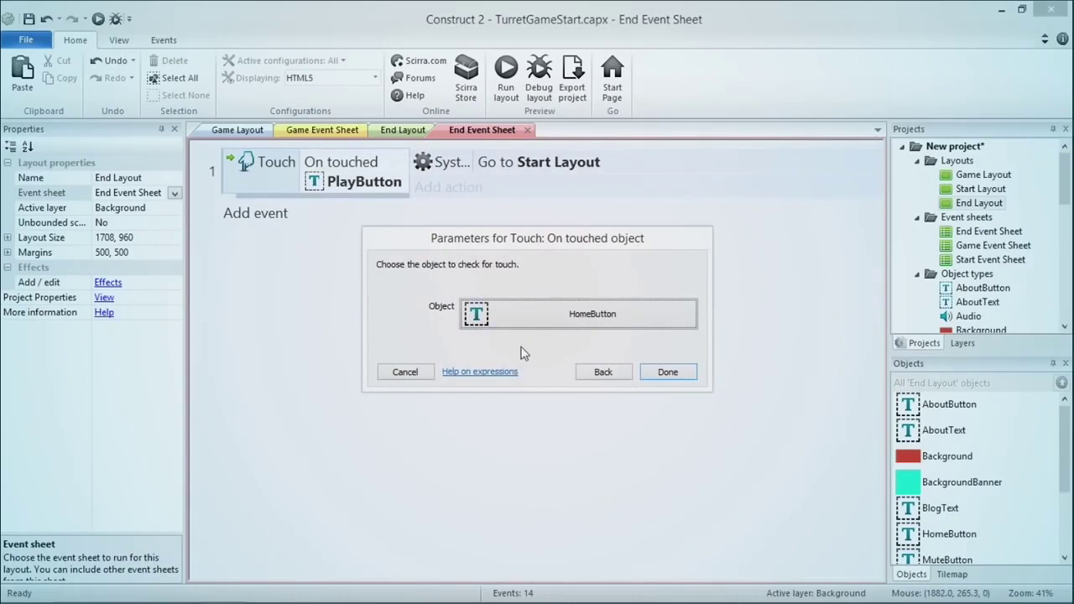
click(665, 377)
Give the HomeButton touch event a System action Go to layout that targets Start Layout.
click(449, 227)
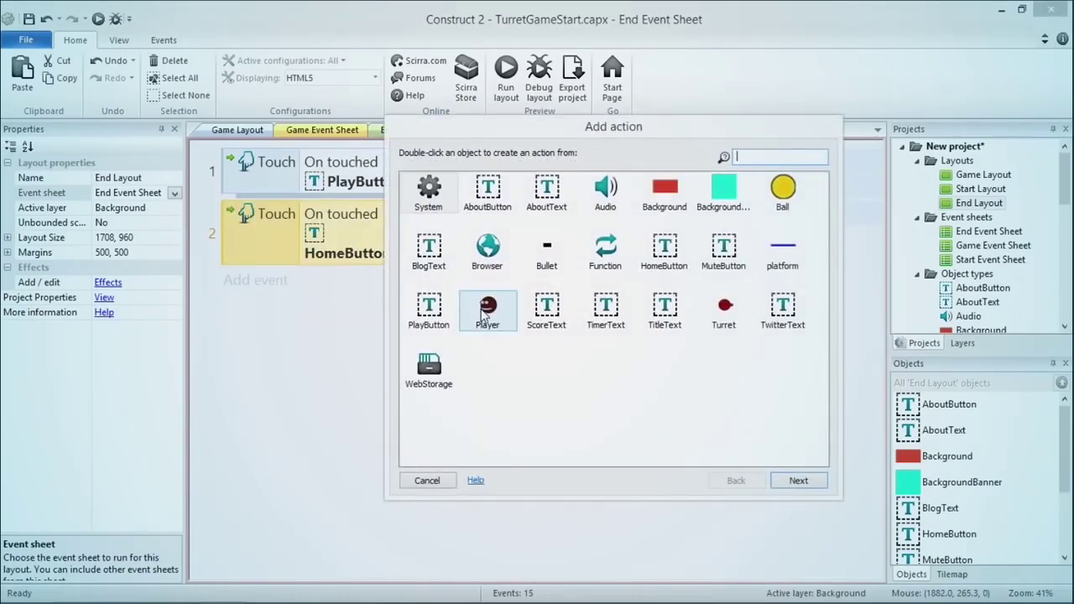
text(go to)
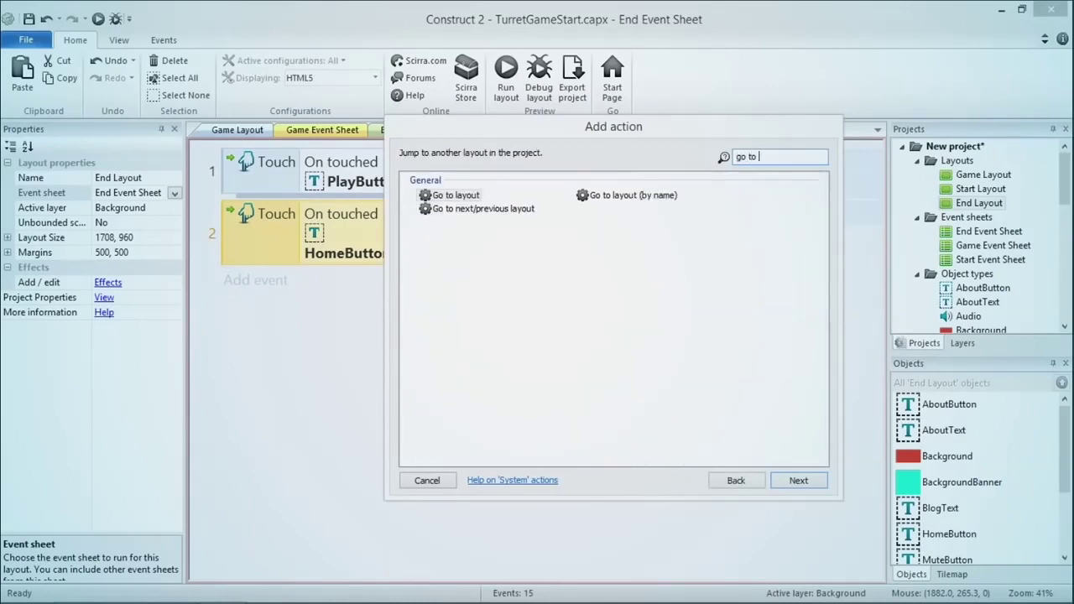
key(Return)
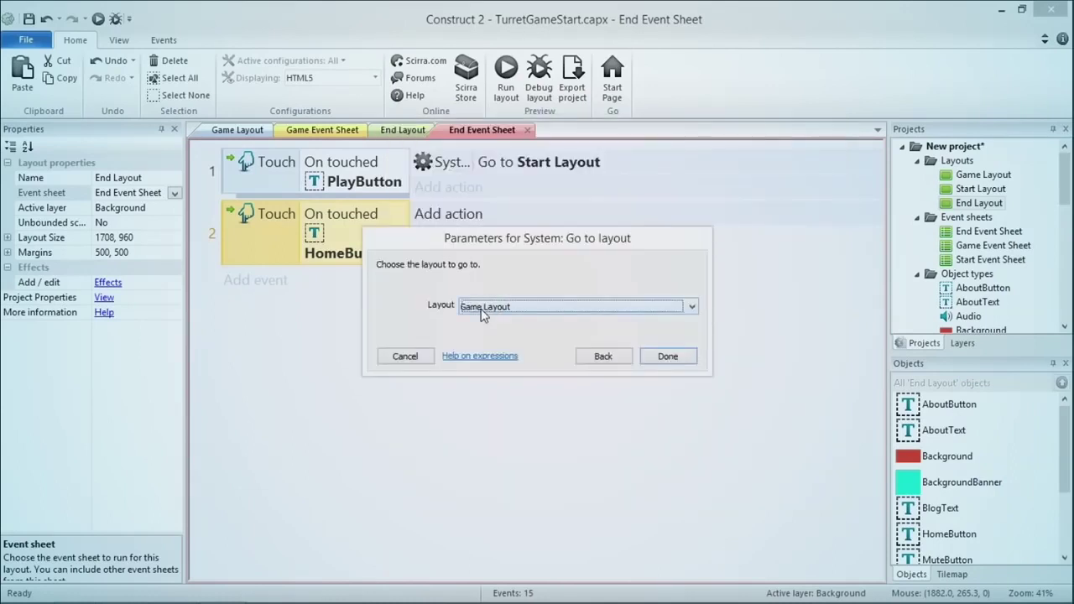
key(Return)
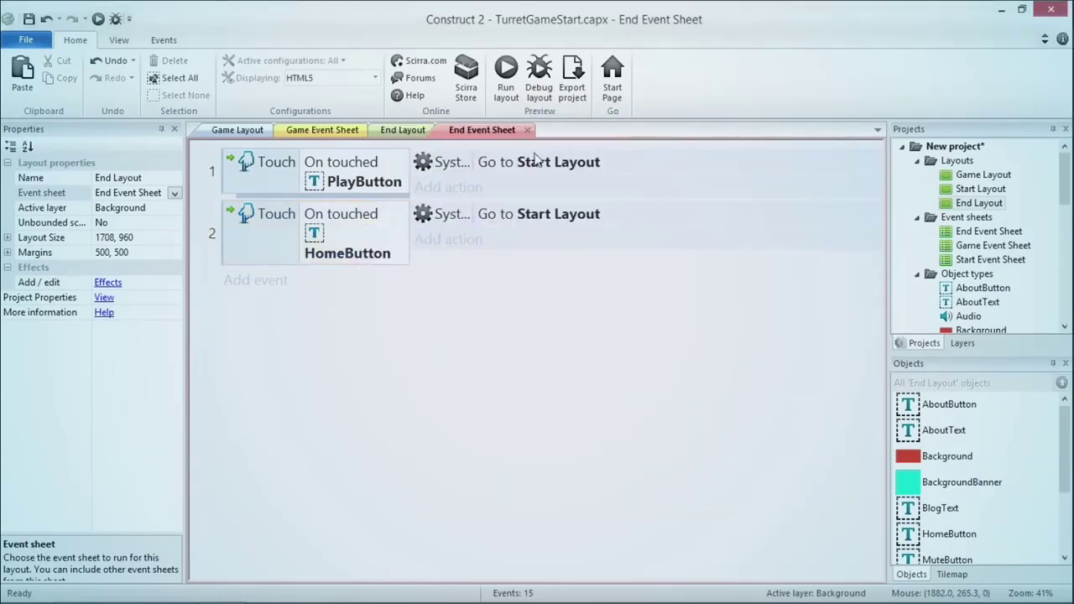
Change the target layout of the PlayButton event's Go to layout action in End Event Sheet.
double_click(536, 160)
click(543, 306)
click(514, 334)
click(669, 356)
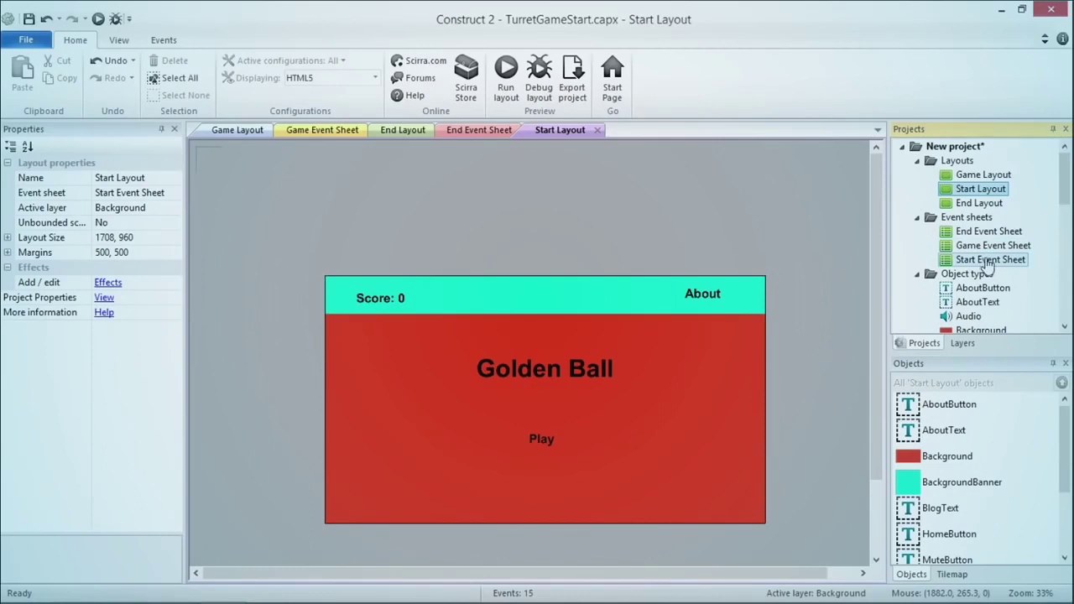
Open Start Event Sheet and add an event with the Touch condition On touched object for PlayButton.
double_click(989, 261)
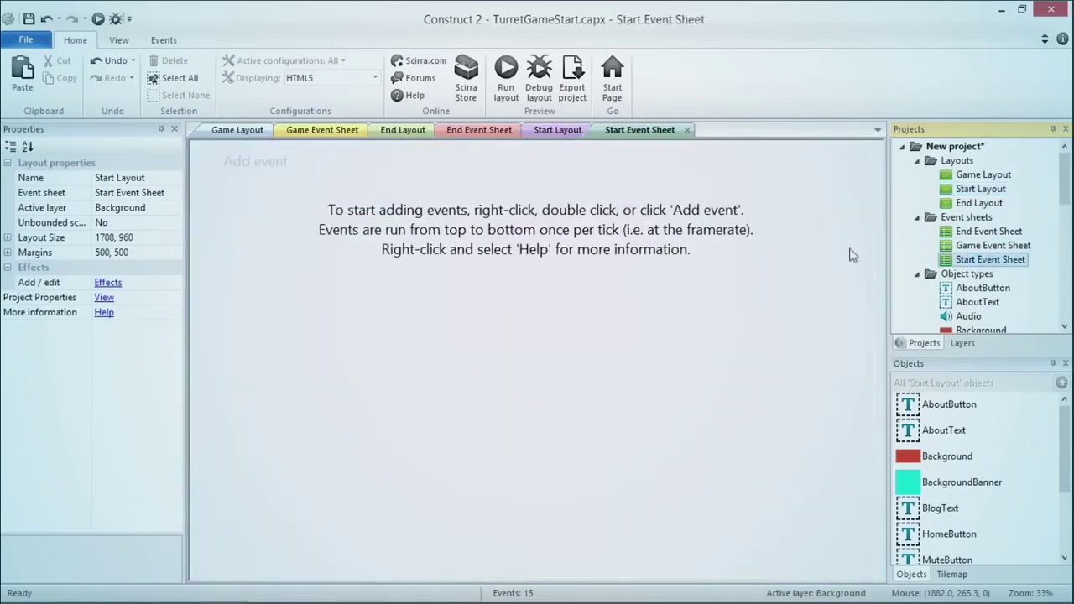
click(243, 162)
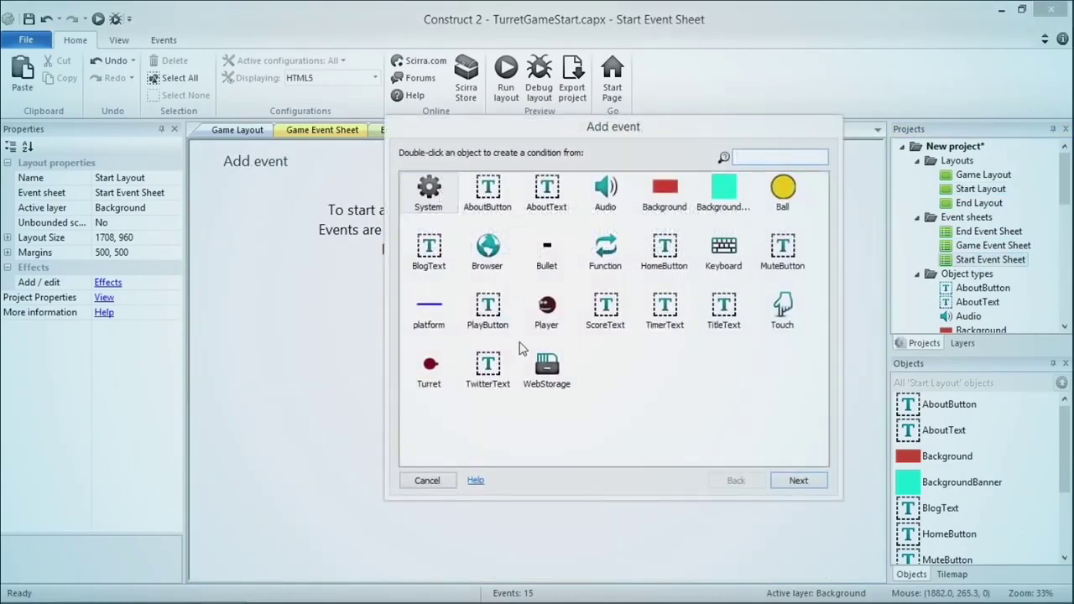
text(touched)
key(BackSpace)
key(BackSpace)
key(Return)
text(on touched)
key(Return)
key(Return)
text(play)
key(Return)
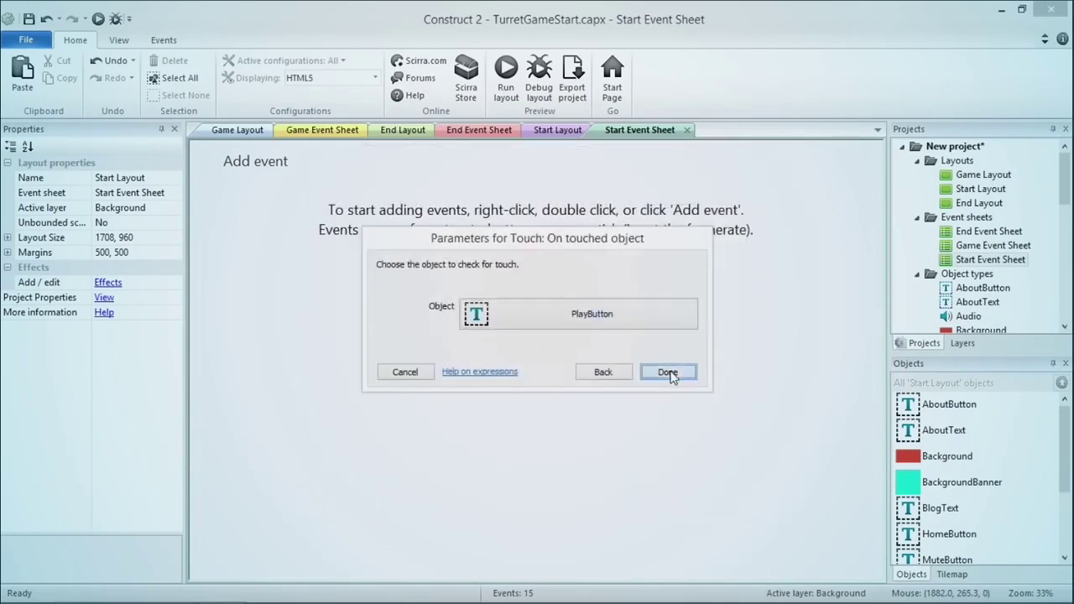
click(669, 375)
Give the PlayButton touch event in Start Event Sheet a System action Go to layout that targets Game Layout.
click(440, 163)
text(sys)
key(Return)
text(go to)
key(Return)
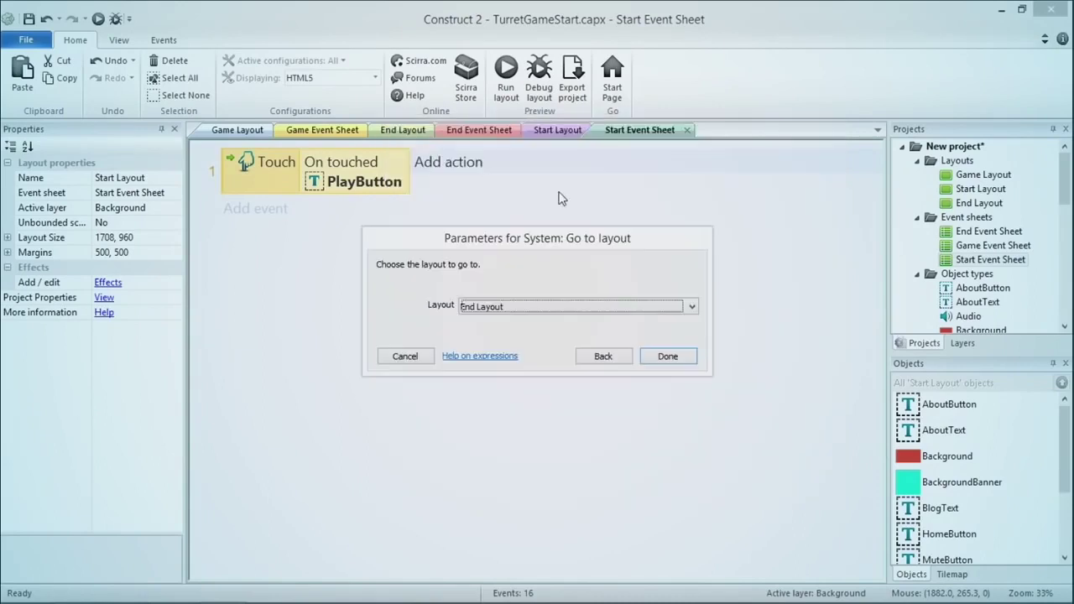
key(Return)
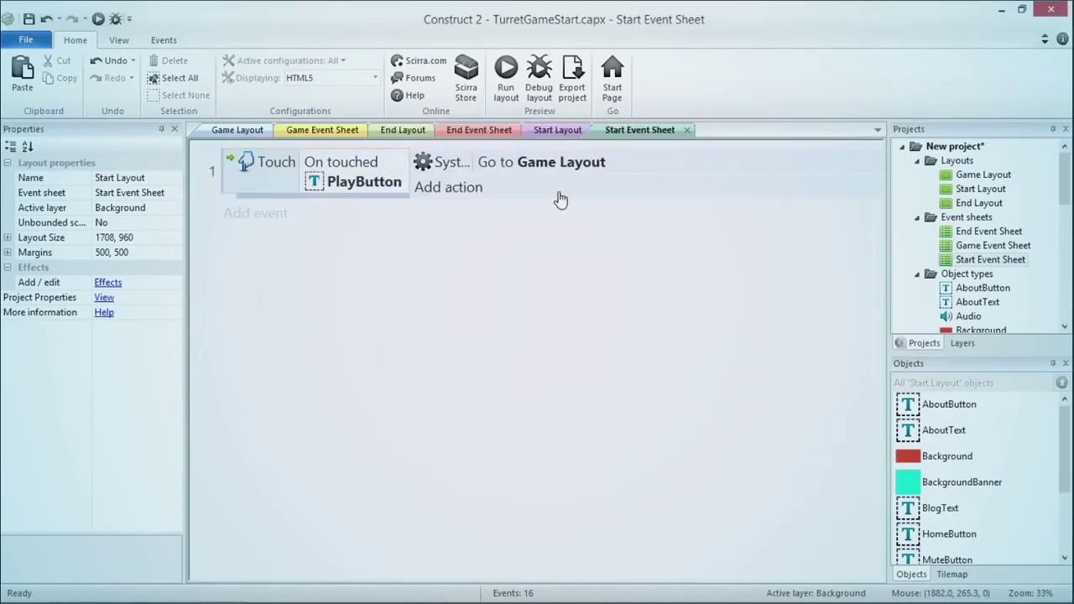
Create another layout in the project from Start Layout and name it About Layout.
right_click(953, 192)
click(995, 252)
text(About La)
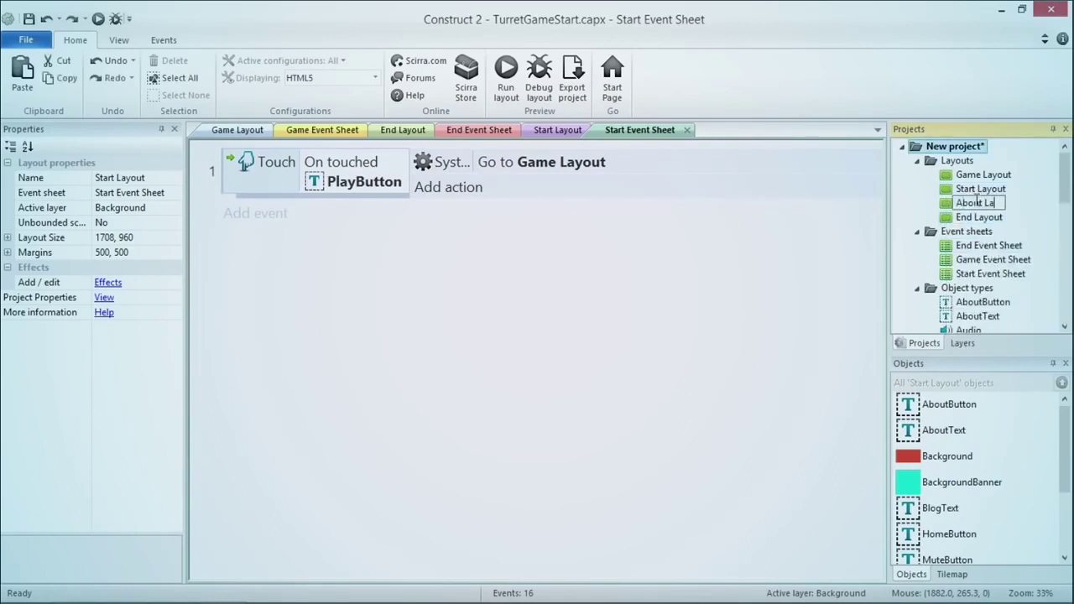
text(yout)
key(Return)
Add a new event sheet to the project and name it About Event Sheet.
right_click(967, 231)
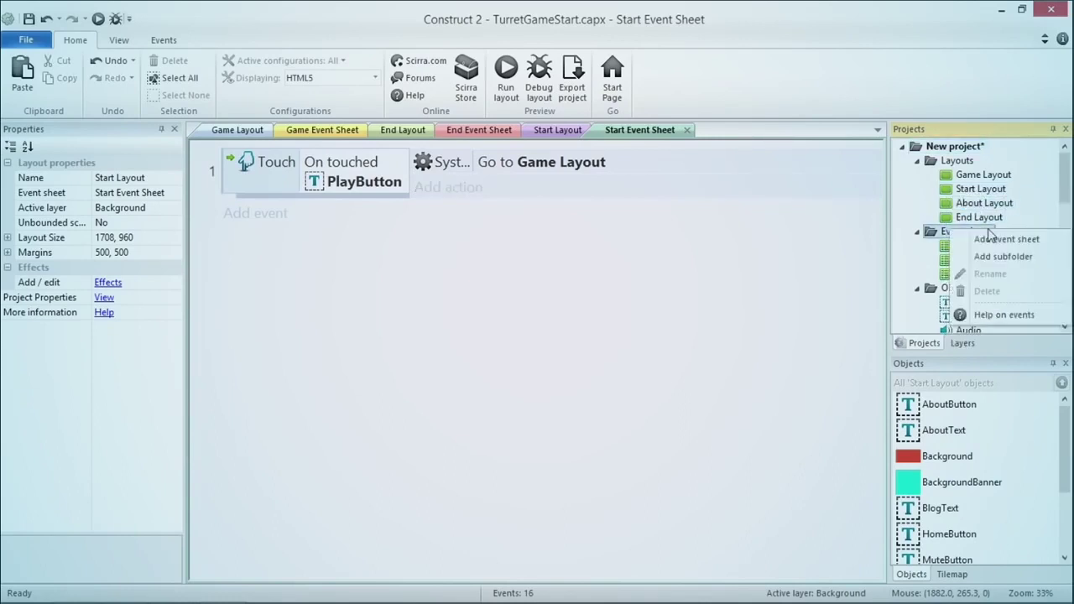
click(996, 242)
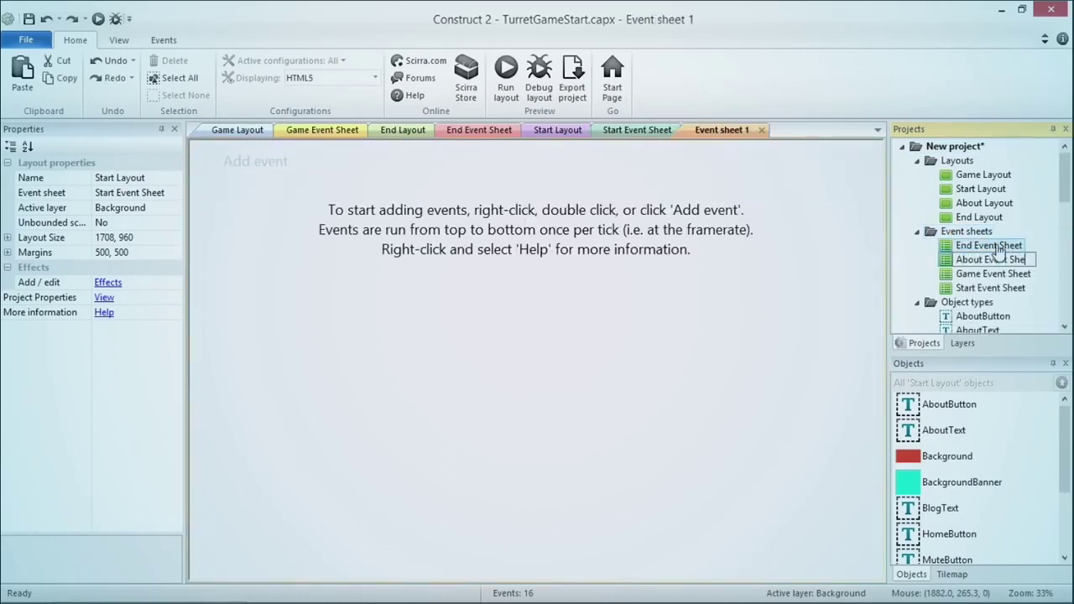
text(About Event Sheet)
key(Return)
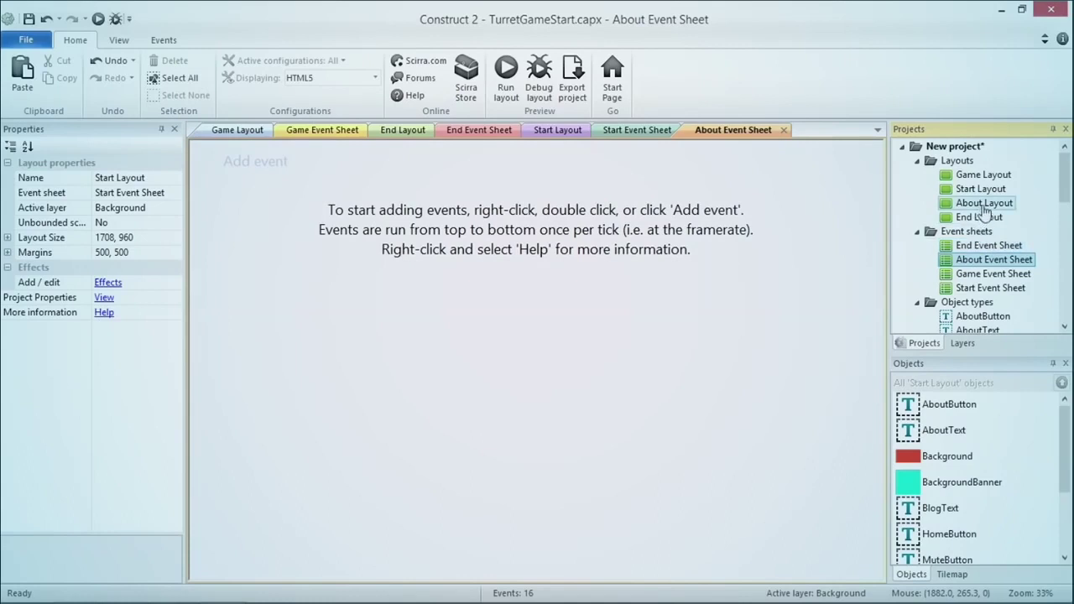
Set About Layout's event sheet to About Event Sheet.
click(984, 203)
click(134, 192)
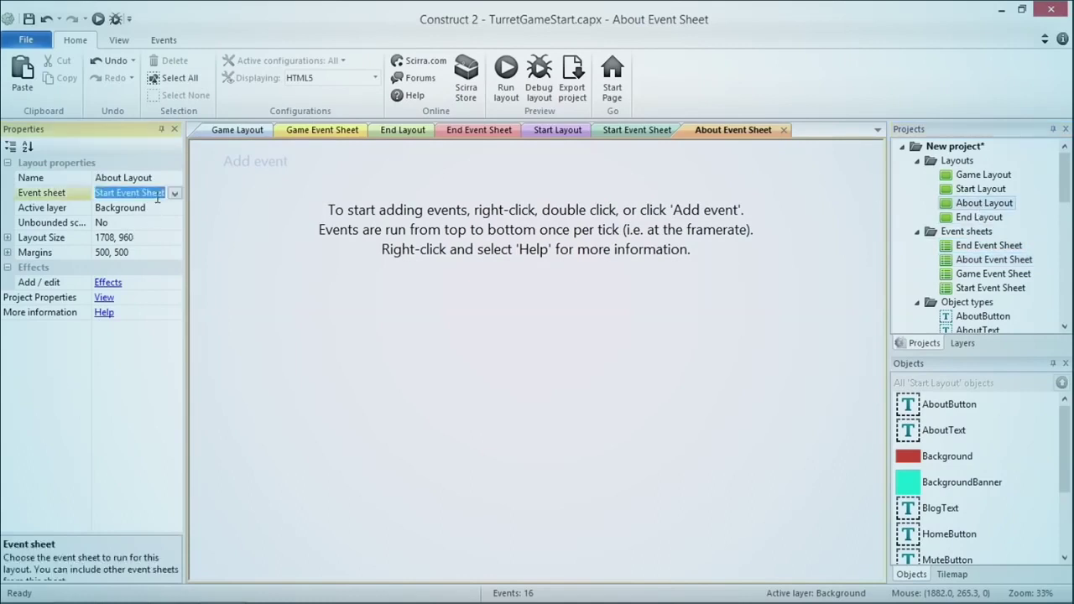
click(174, 194)
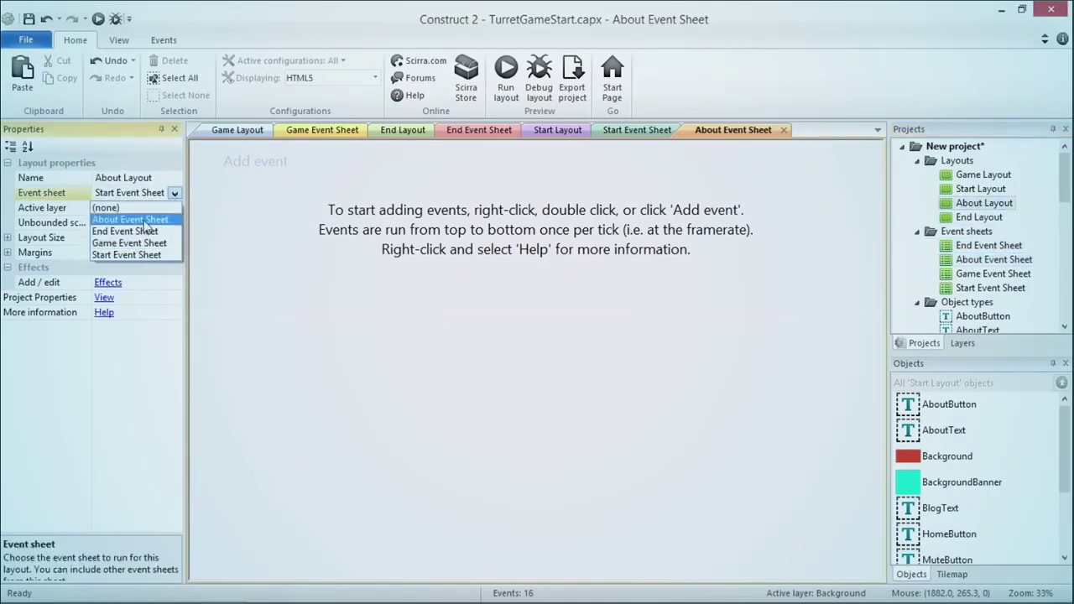
click(130, 219)
Open About Layout and delete the About button and the score text from its banner.
double_click(985, 204)
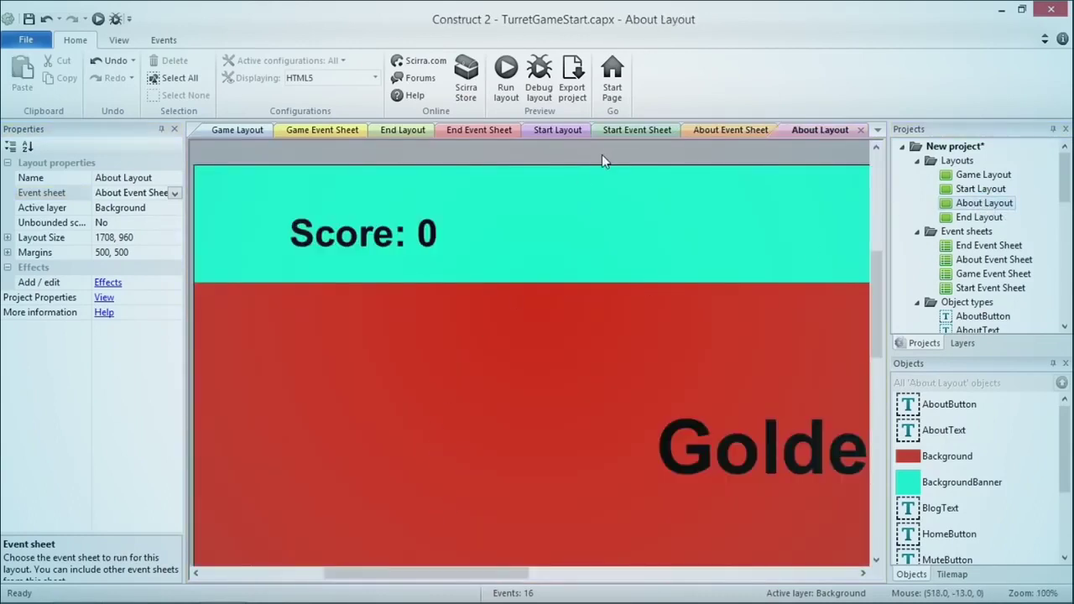
ctrl+scroll(602, 154, down, 5)
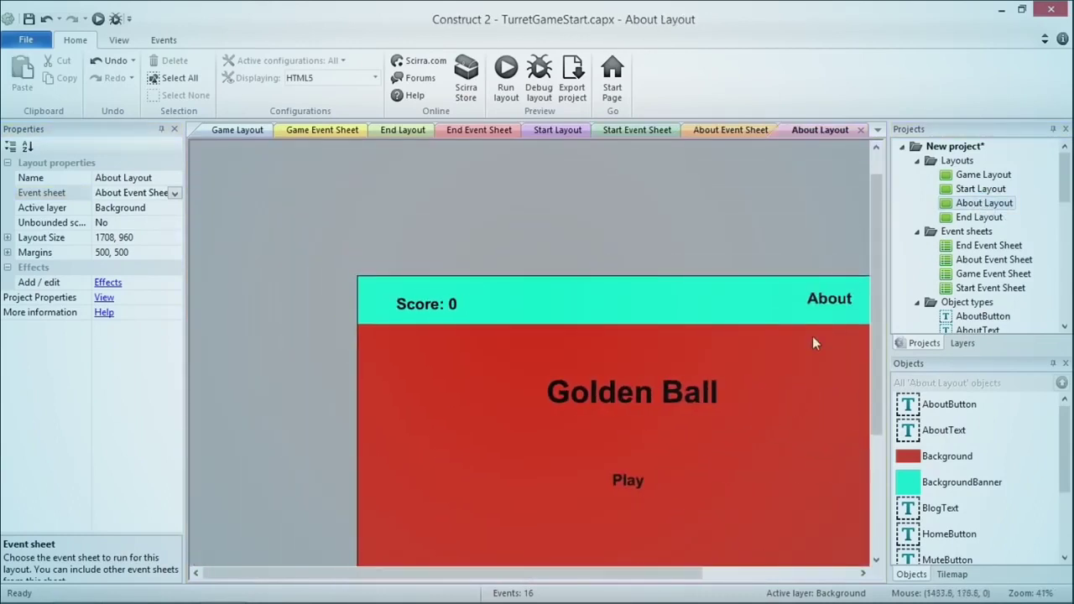
drag(671, 574, 744, 574)
drag(877, 427, 878, 470)
click(733, 233)
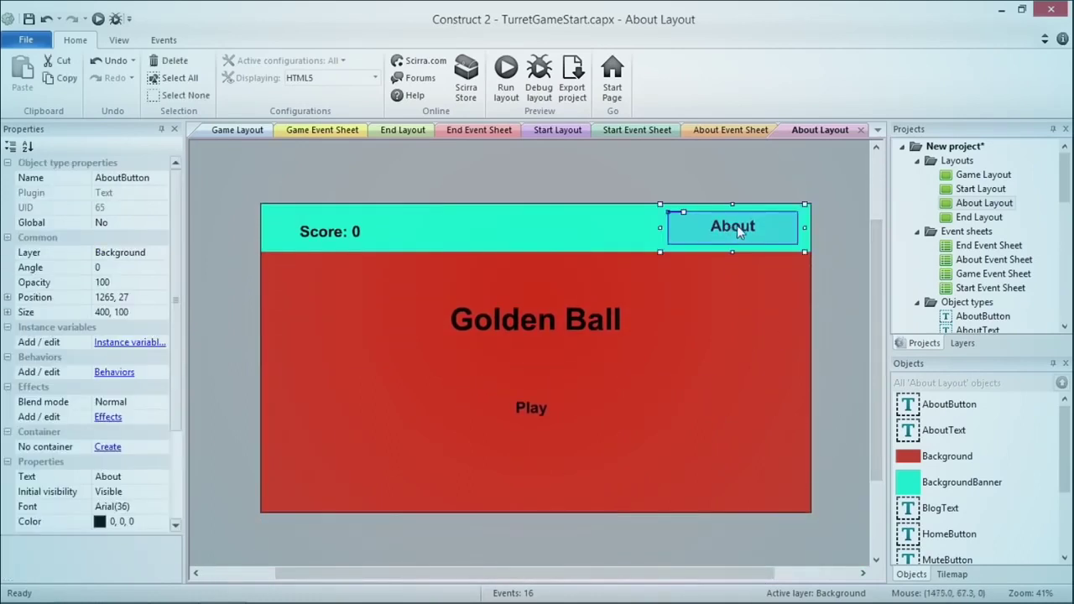
key(Delete)
click(327, 236)
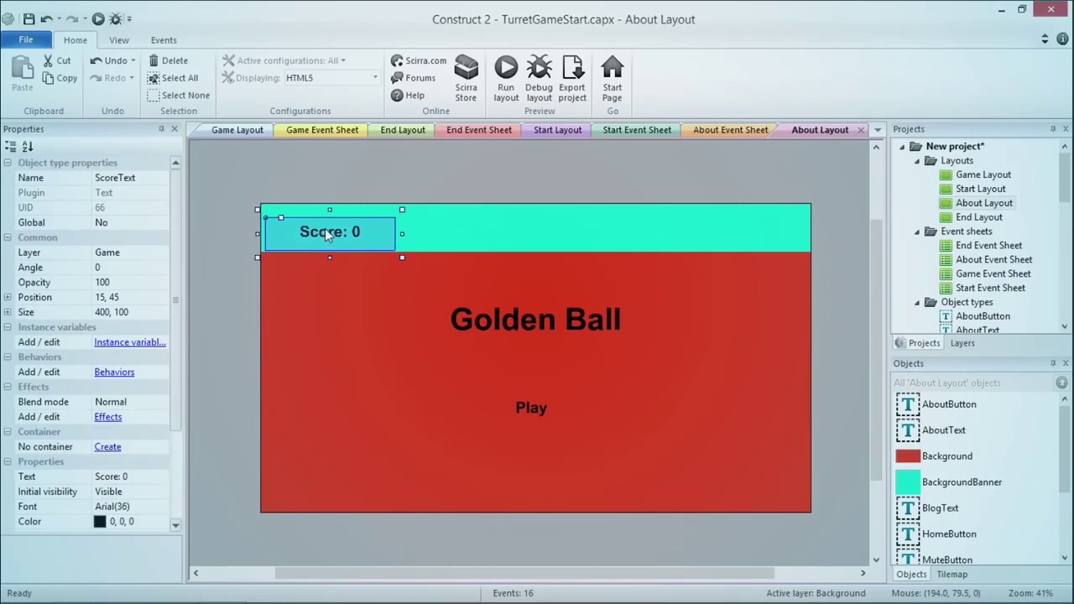
key(Delete)
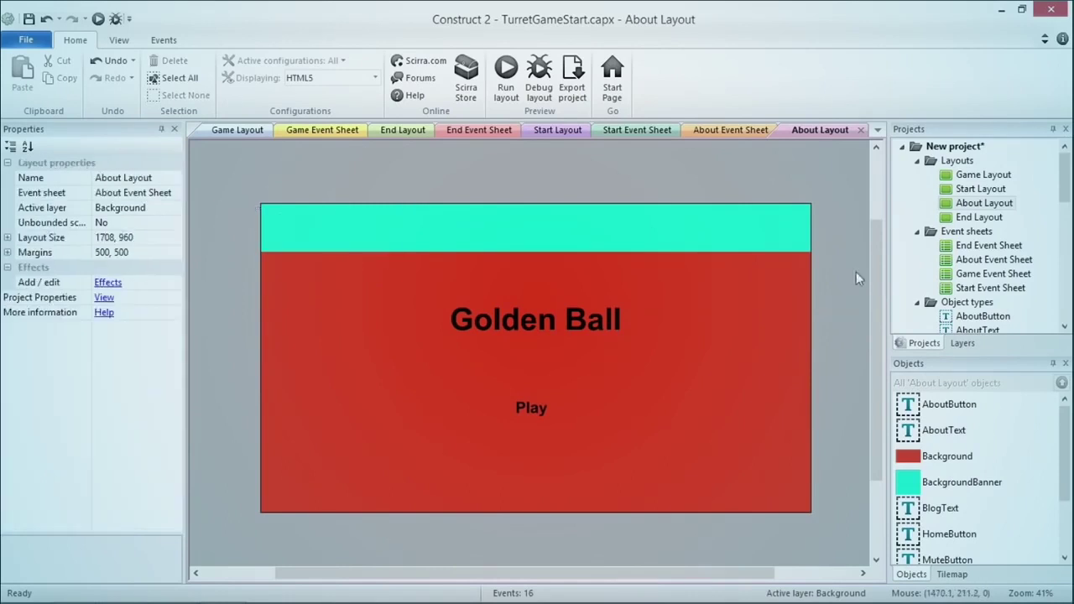
Place HomeButton at the left end of About Layout's banner and delete the Play button.
drag(1068, 192, 1068, 258)
drag(982, 203, 334, 226)
click(541, 408)
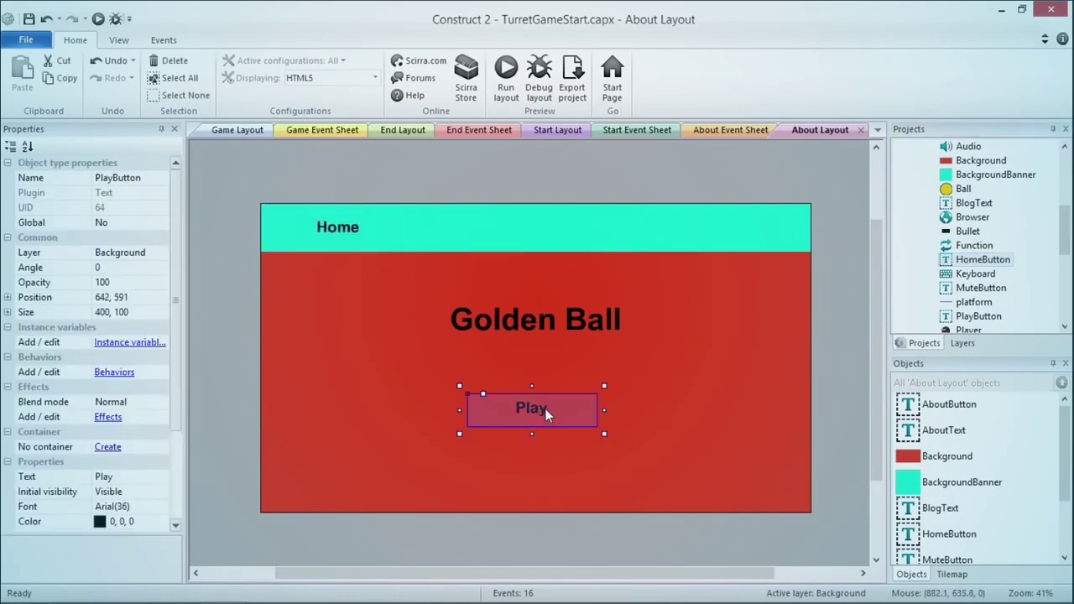
key(Delete)
Place AboutText below the Golden Ball title on About Layout at about 372, 441.
drag(1064, 238, 1065, 214)
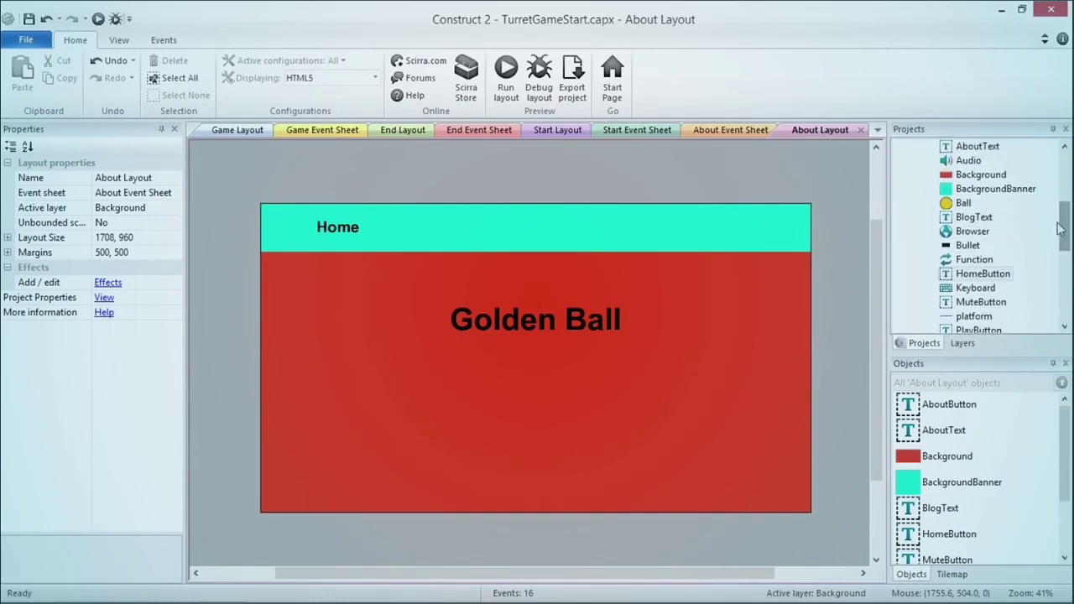
drag(974, 146, 420, 380)
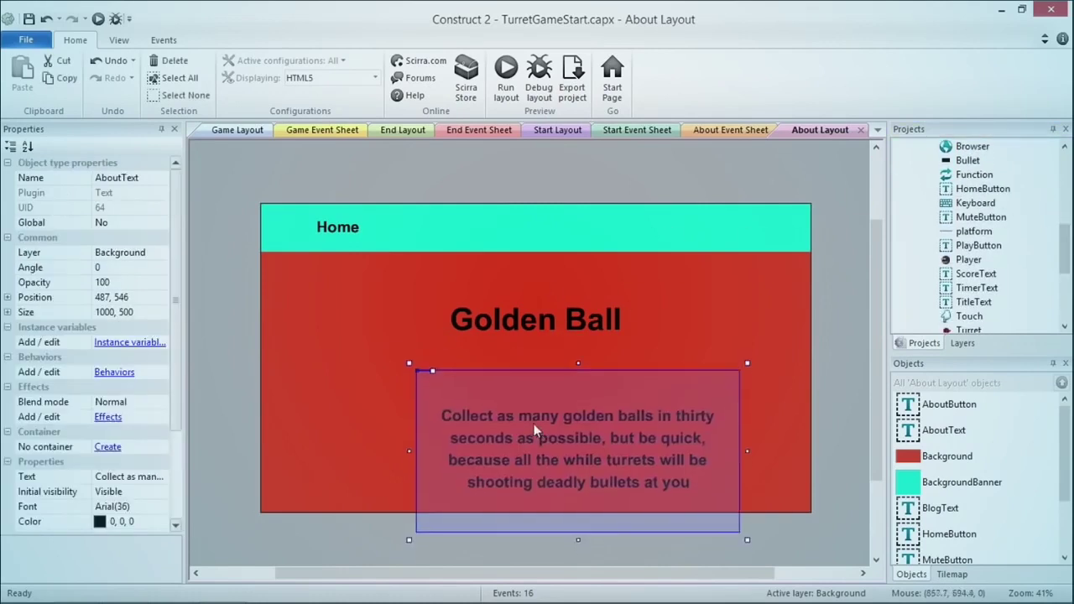
drag(537, 427, 501, 402)
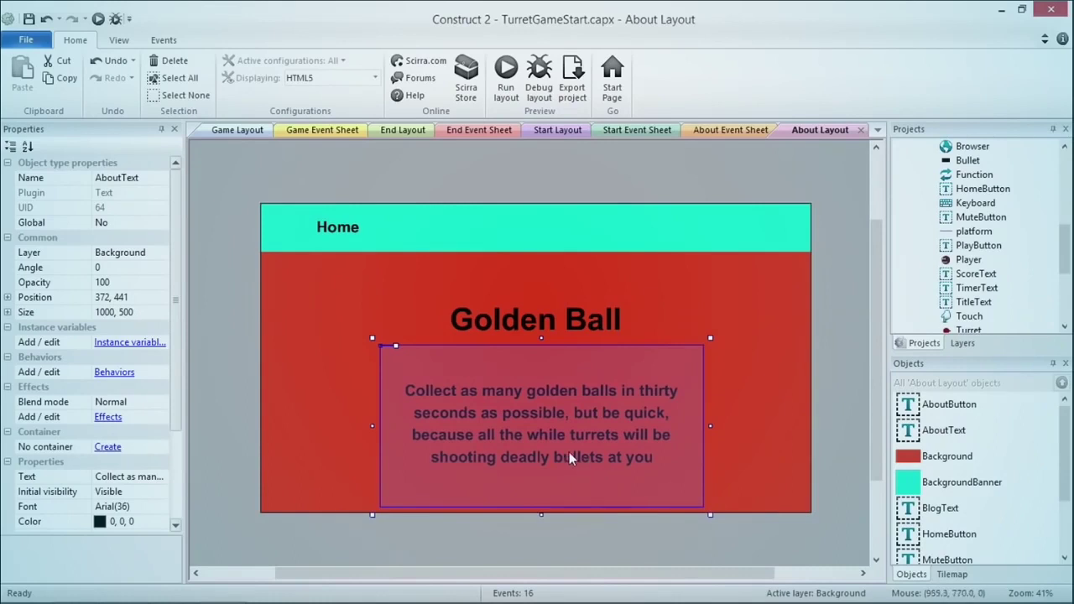
Place TwitterText at the right end of About Layout's banner and BlogText beside it at about 887, 23.
drag(1070, 267, 1068, 278)
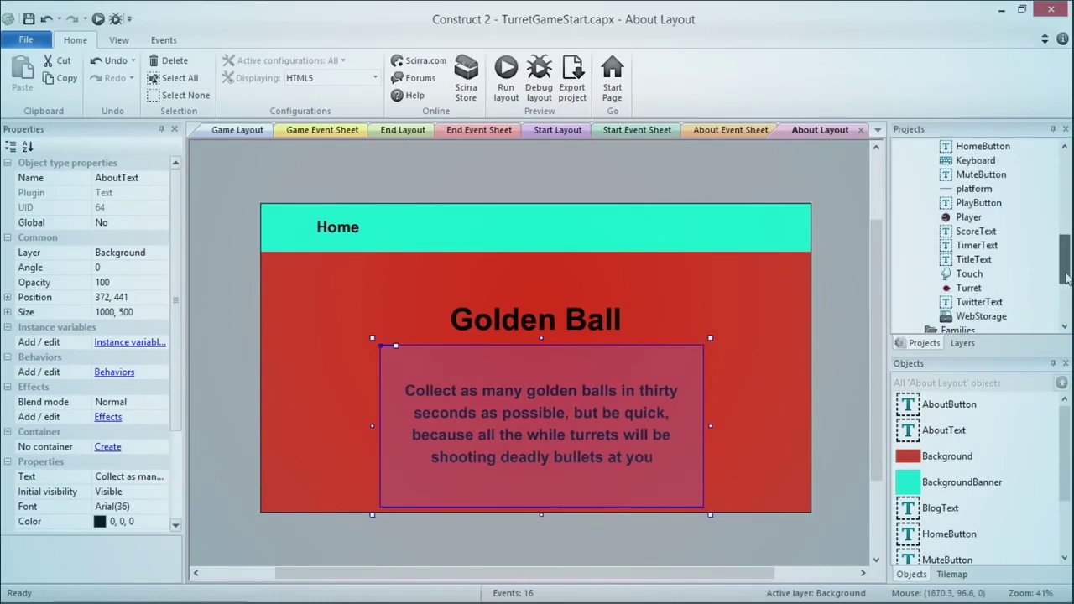
drag(979, 302, 732, 234)
drag(1067, 274, 1064, 220)
drag(974, 217, 604, 231)
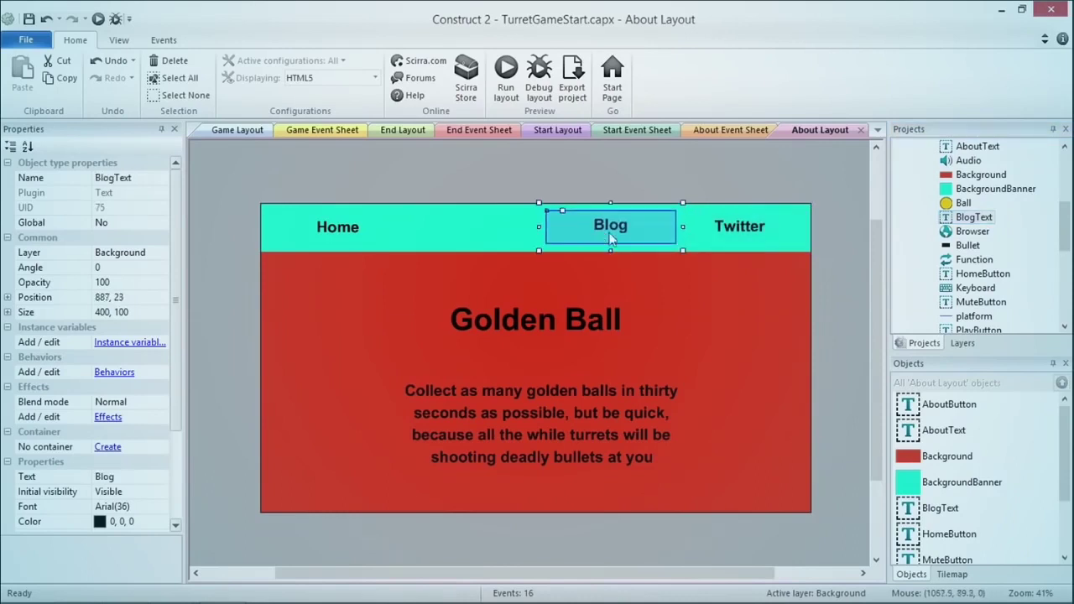
Add an On touched object event for HomeButton to the About Event Sheet.
click(707, 175)
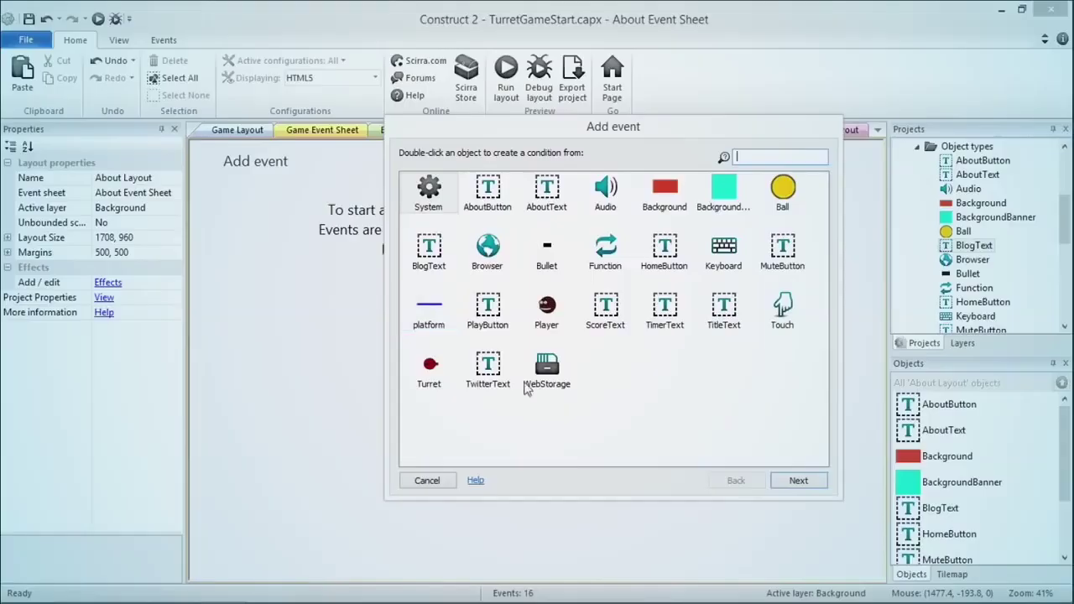
text(touch)
key(Return)
text(on touch)
key(Return)
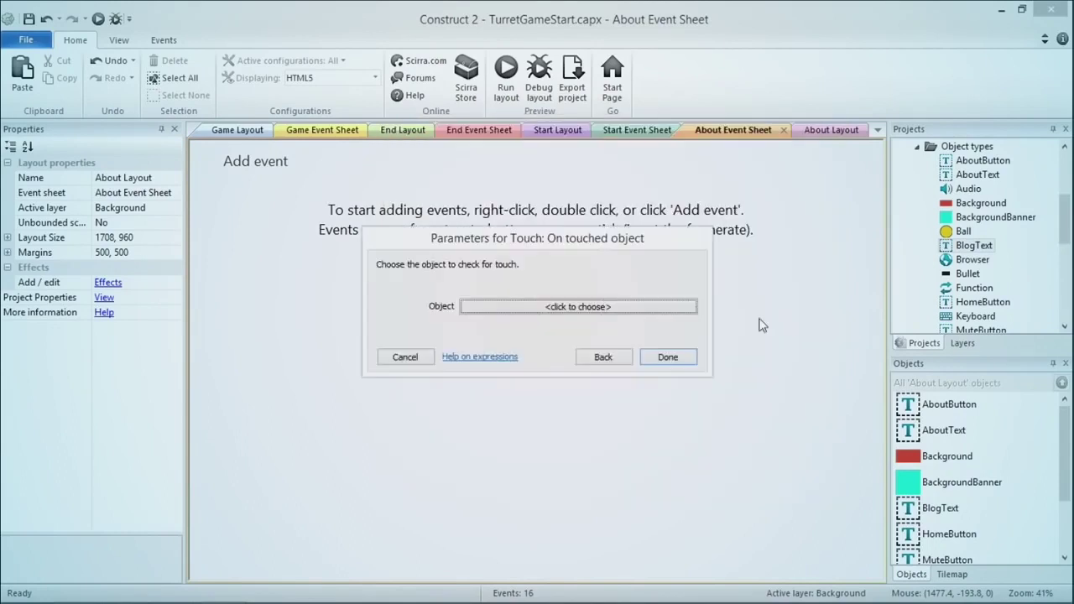
key(Return)
text(home)
key(Return)
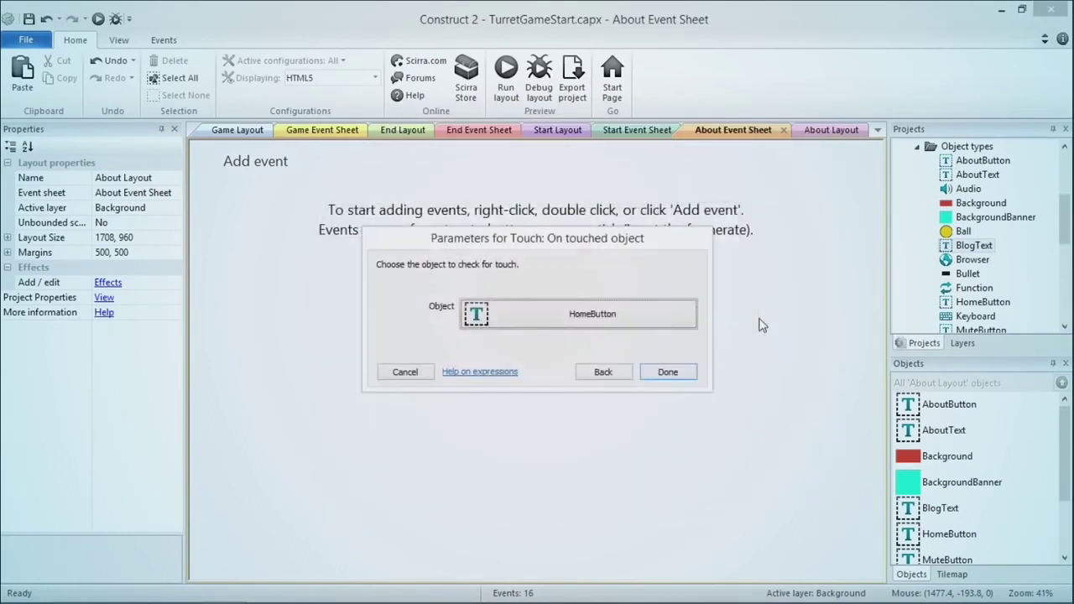
click(663, 372)
Give the HomeButton touch event a System action that goes to Start Layout.
click(452, 165)
text(sys)
key(Return)
text(go to)
key(Return)
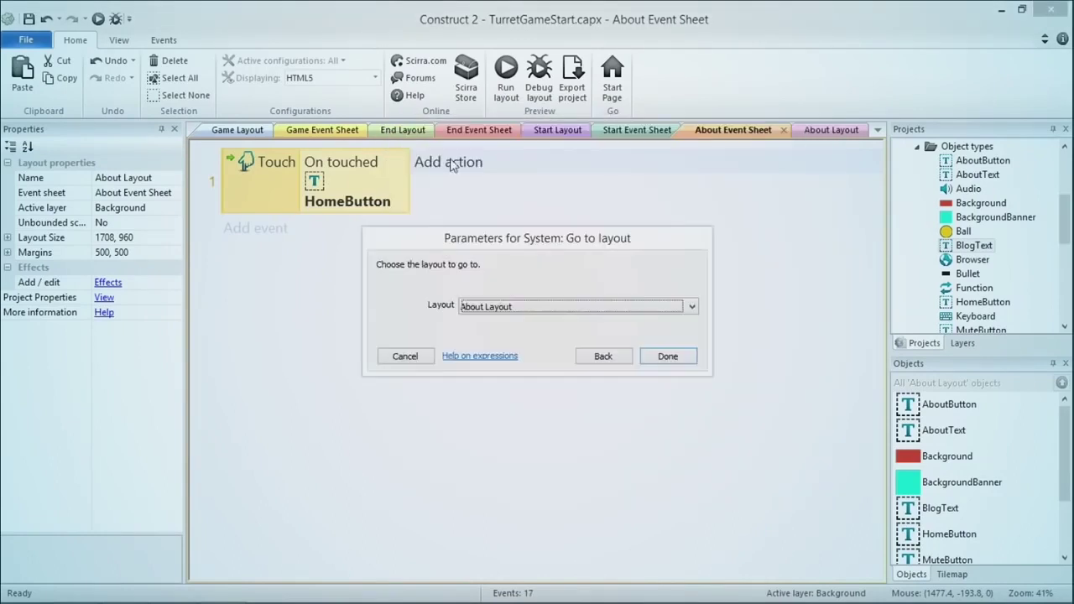
key(Down)
key(Return)
Add a second Touch event, On touched object, for TwitterText below the HomeButton event.
click(277, 229)
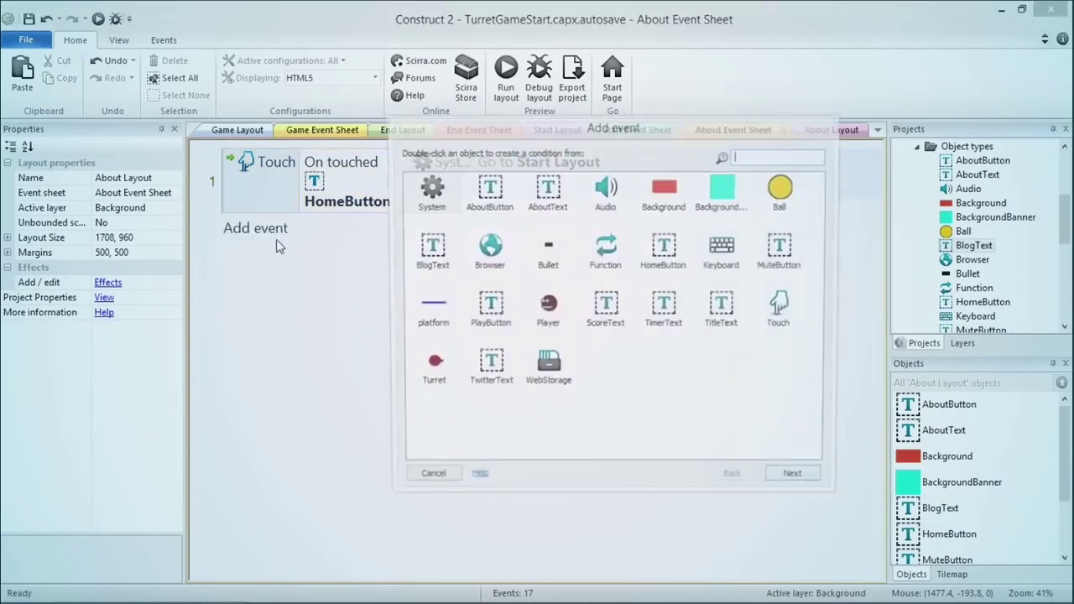
text(touch)
key(Return)
text(twi)
key(BackSpace)
key(BackSpace)
text(on touched)
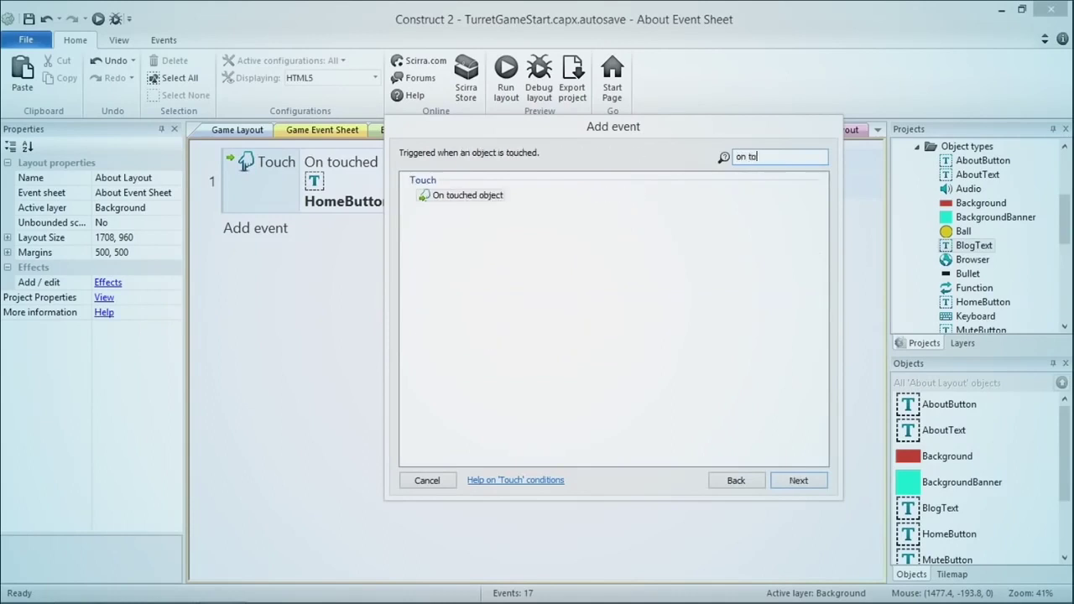
key(Return)
click(654, 306)
text(twit)
key(Return)
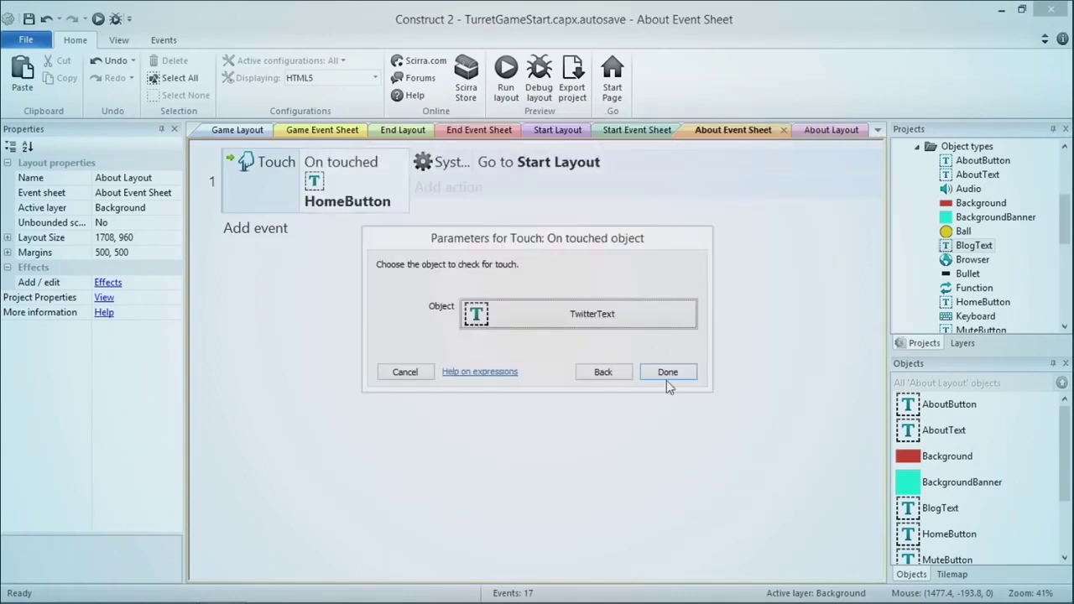
click(667, 380)
click(448, 230)
text(browser)
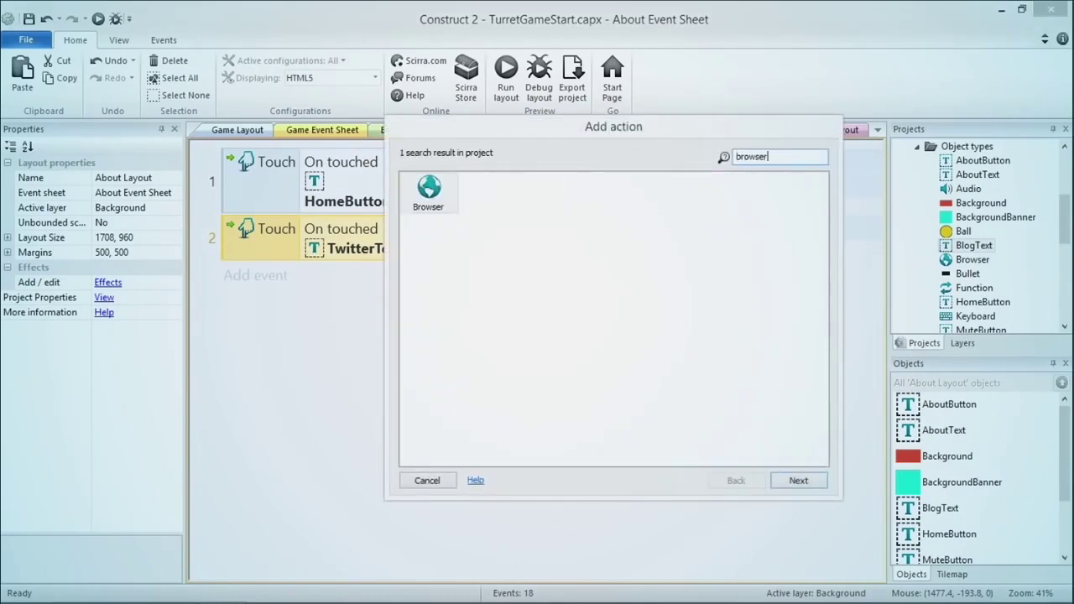
key(Return)
text(go to)
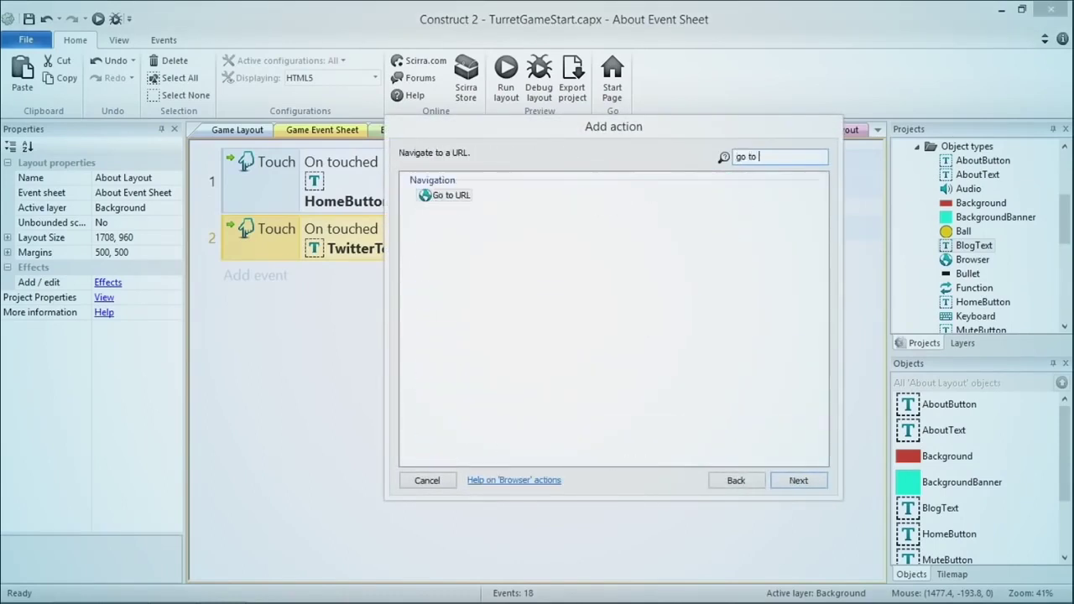
key(Return)
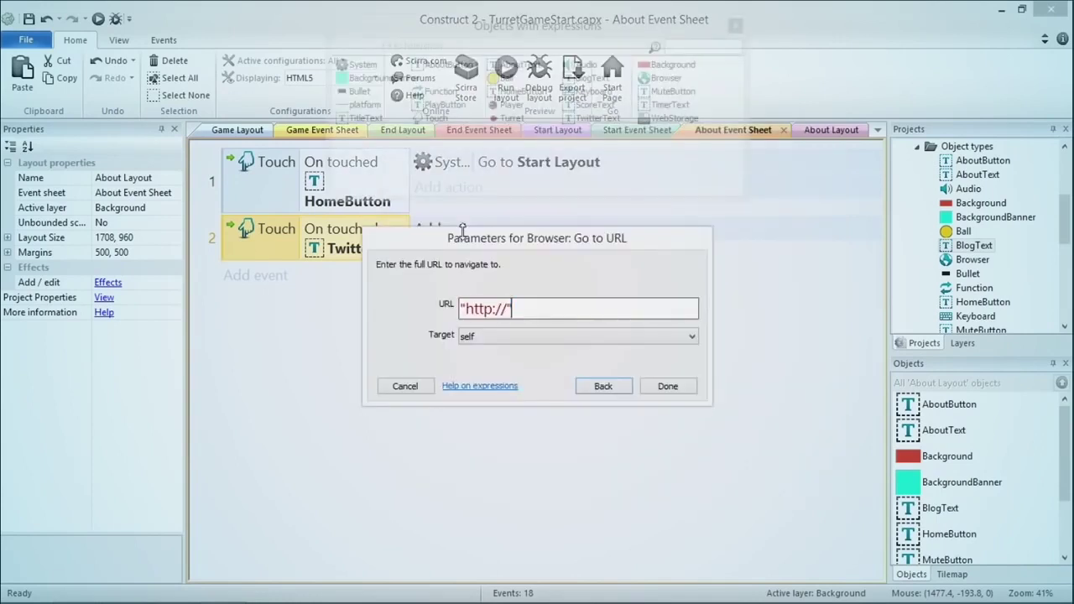
text(www.twitter.com)
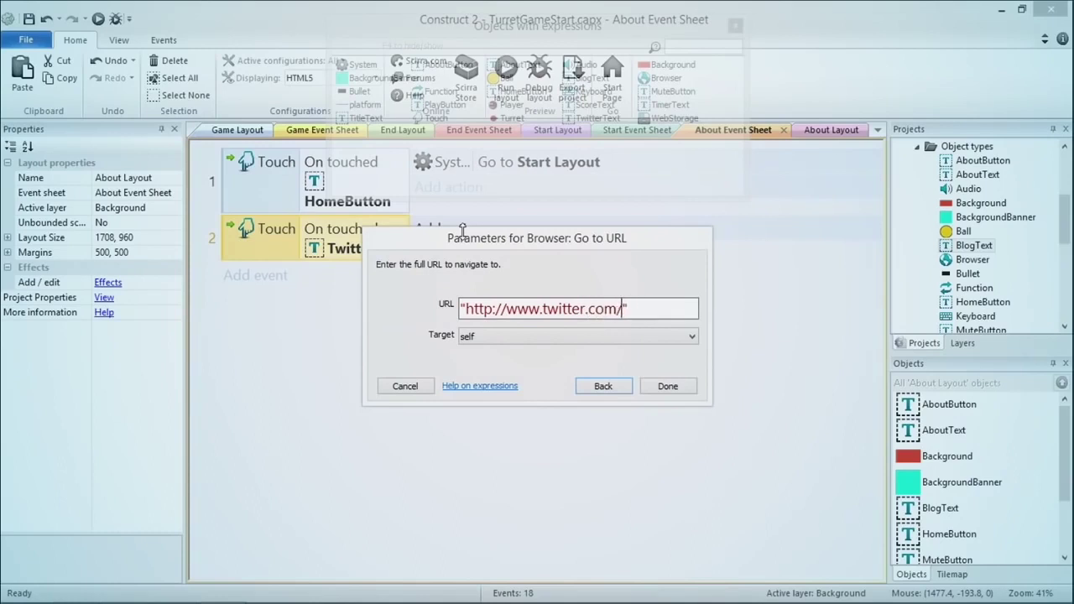
text(/jquickwit)
click(667, 386)
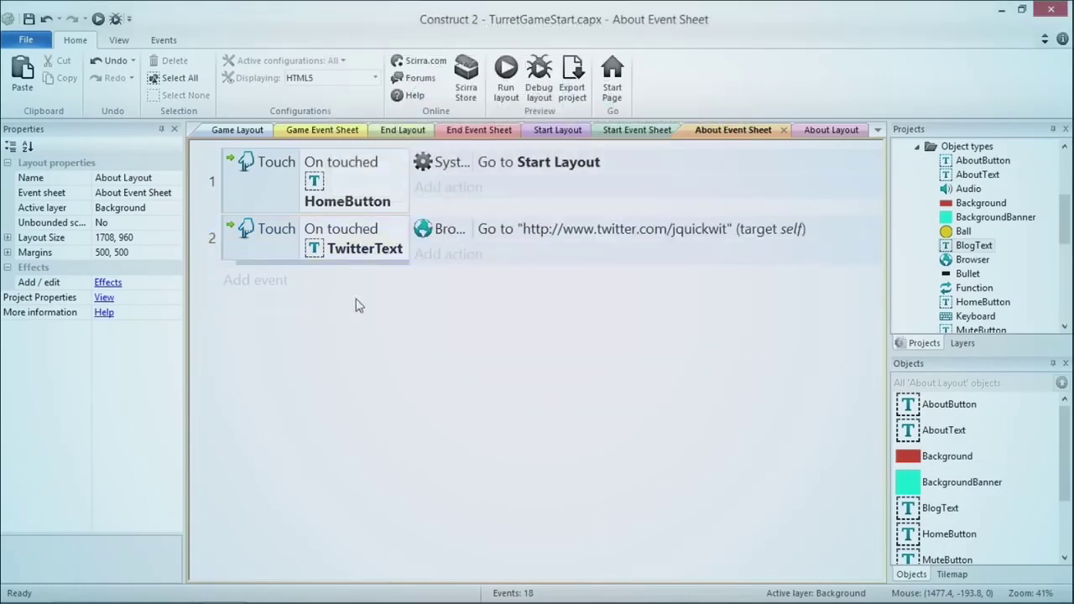
Add a third Touch event, On touched object, for BlogText below the TwitterText event.
click(262, 282)
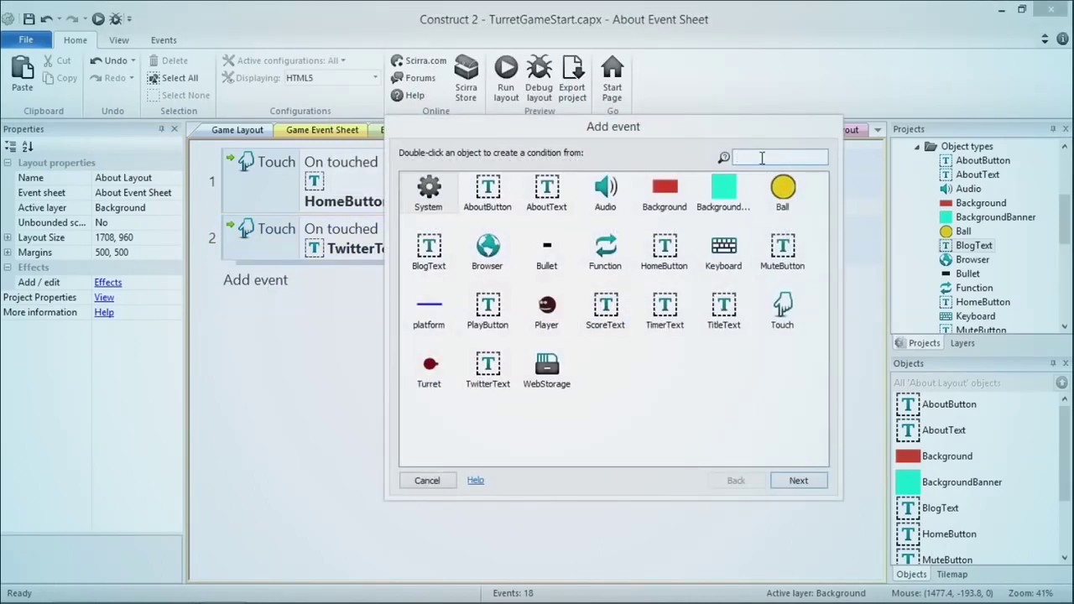
text(touch)
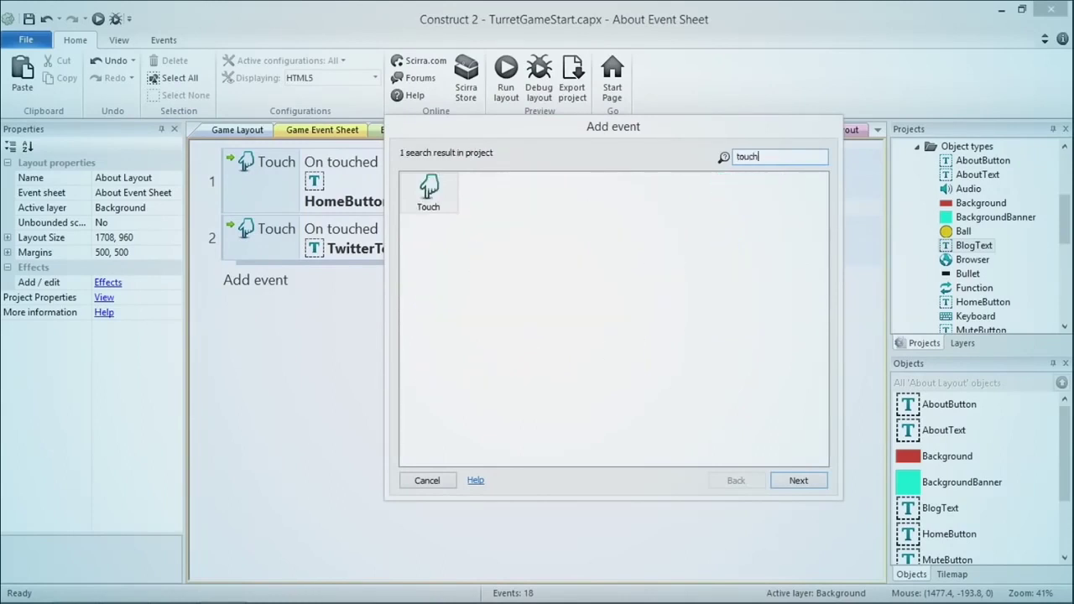
key(Return)
text(on tou)
key(Return)
key(Return)
text(blog)
key(Return)
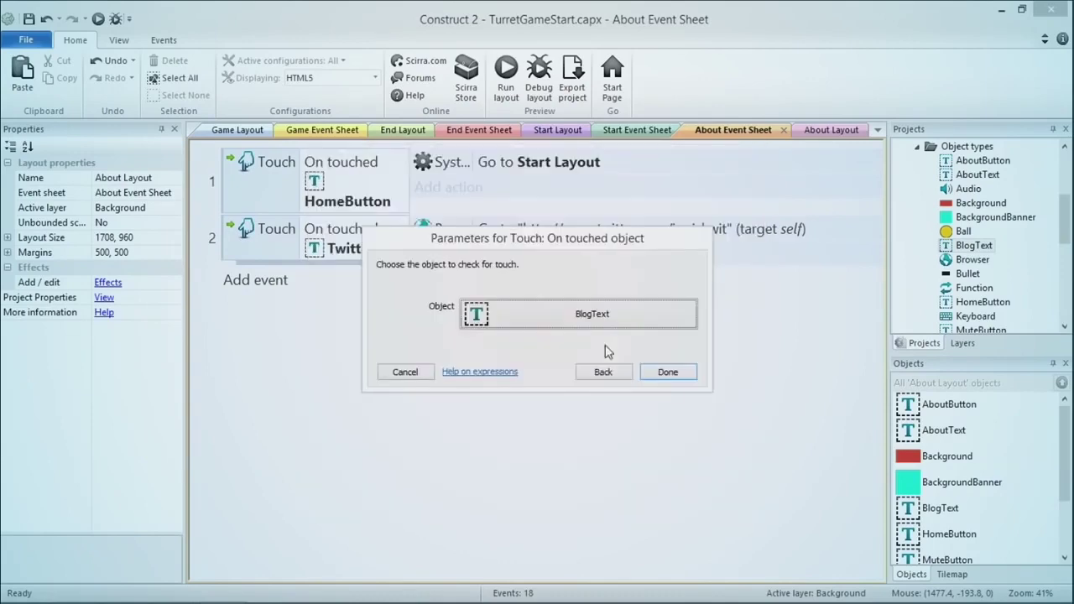
click(663, 372)
click(436, 281)
double_click(495, 252)
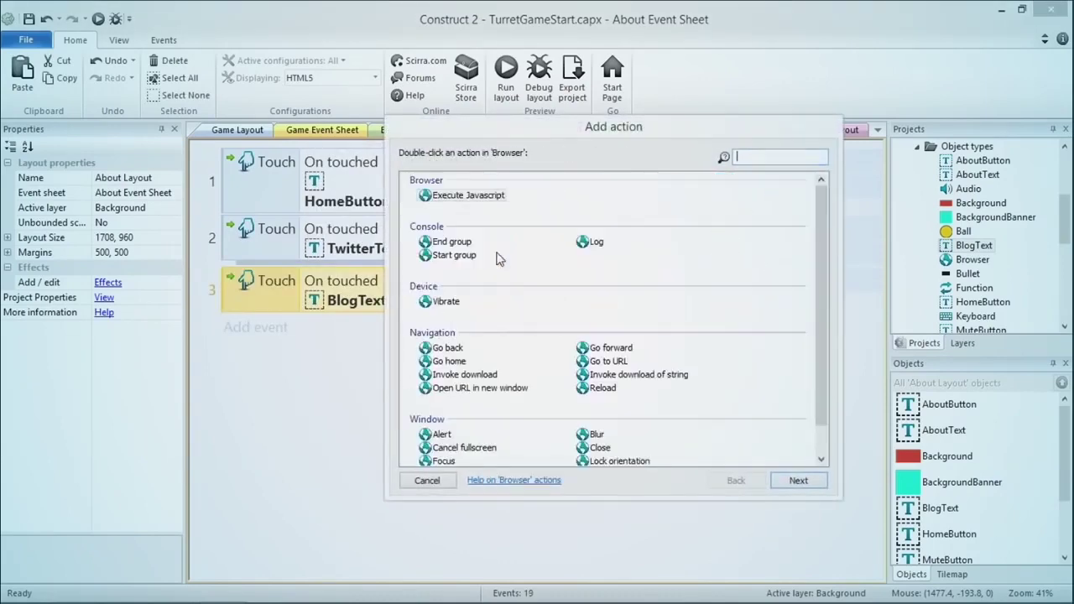
text(go to)
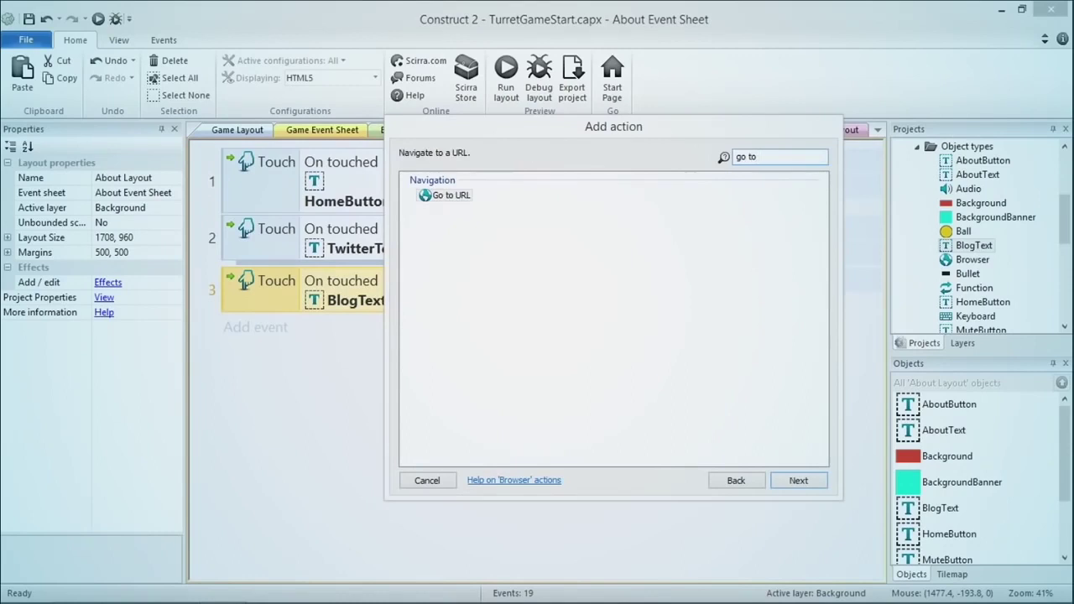
key(Return)
key(End)
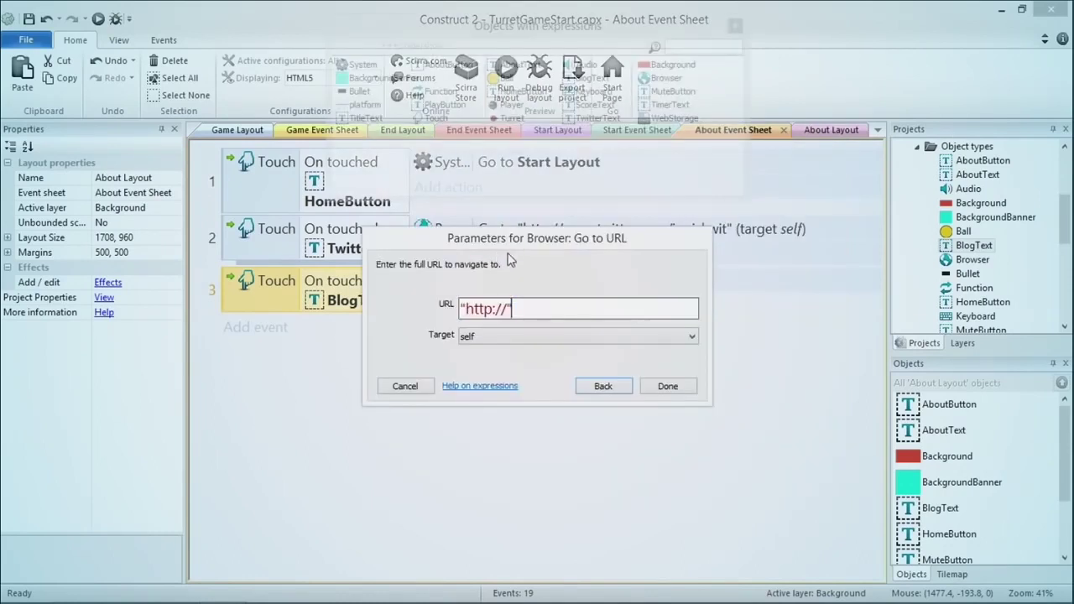
text(blogs.msdn.com)
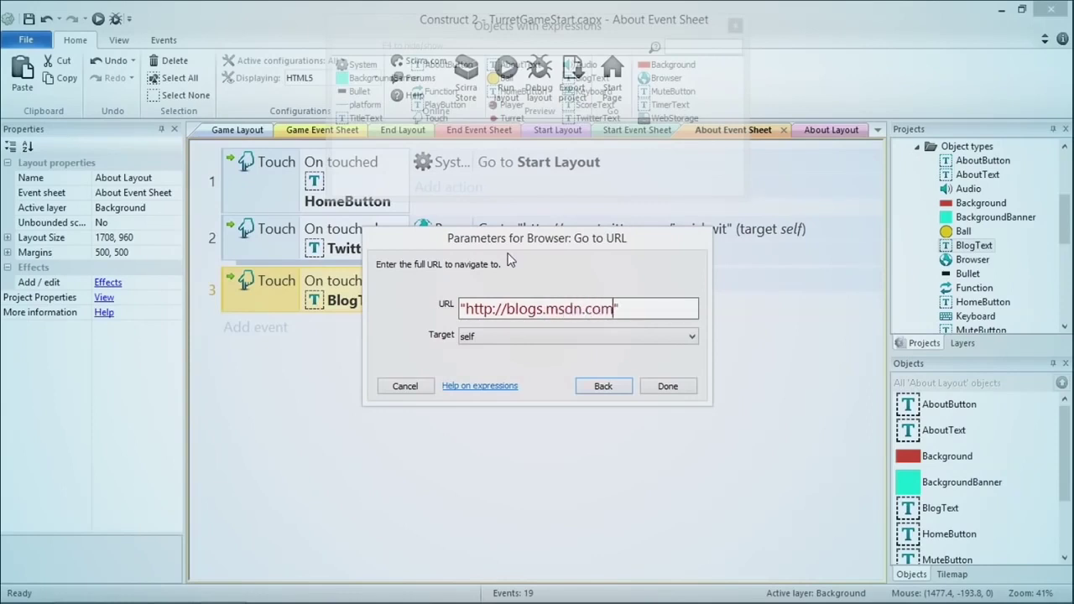
text(/quick_thou)
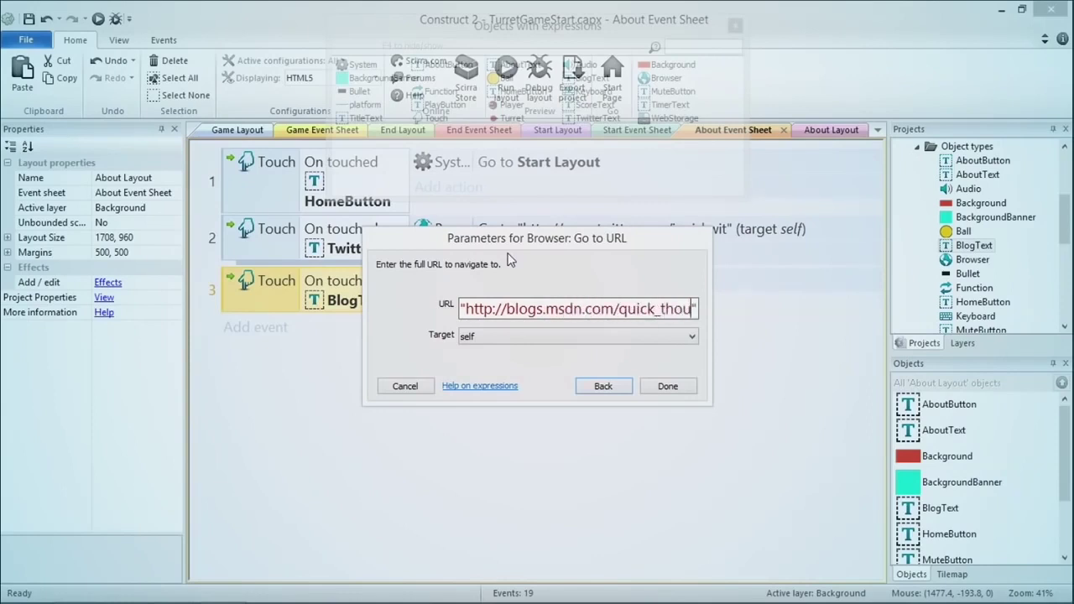
text(ghts)
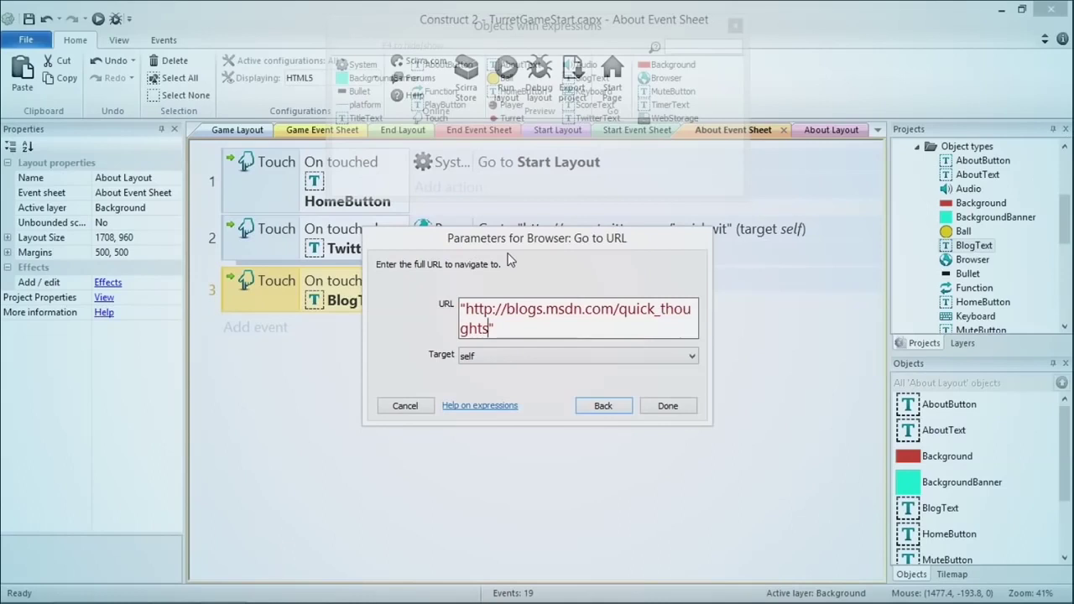
key(Return)
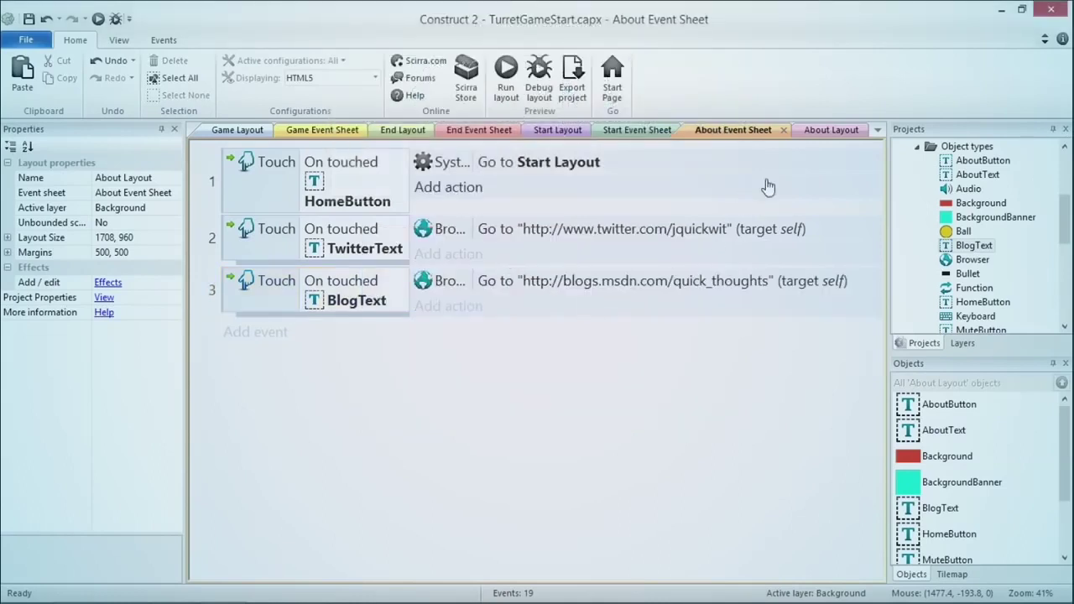
click(820, 132)
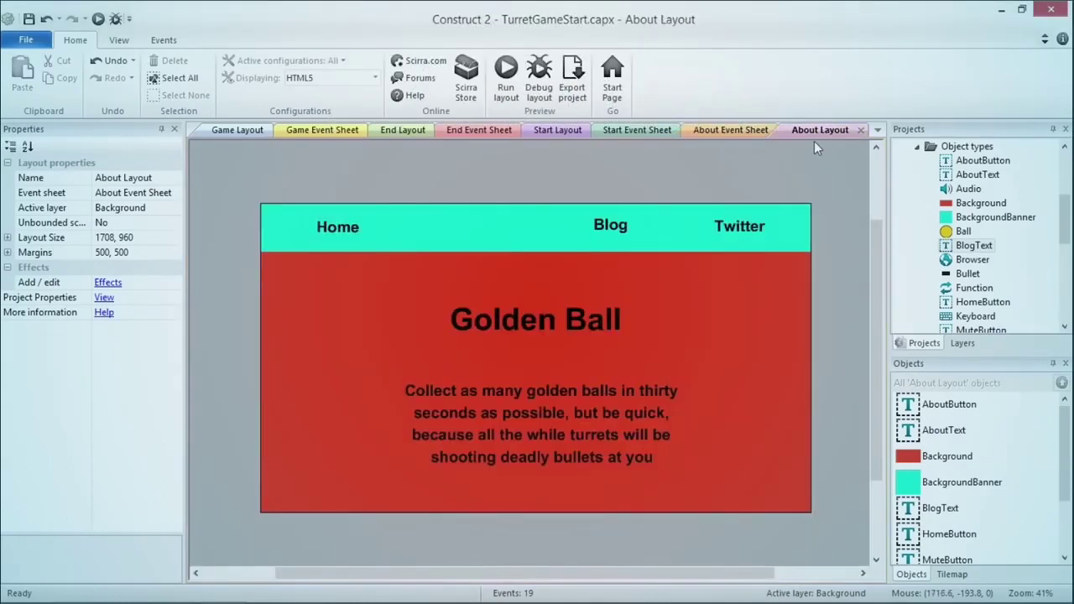
click(715, 127)
click(637, 130)
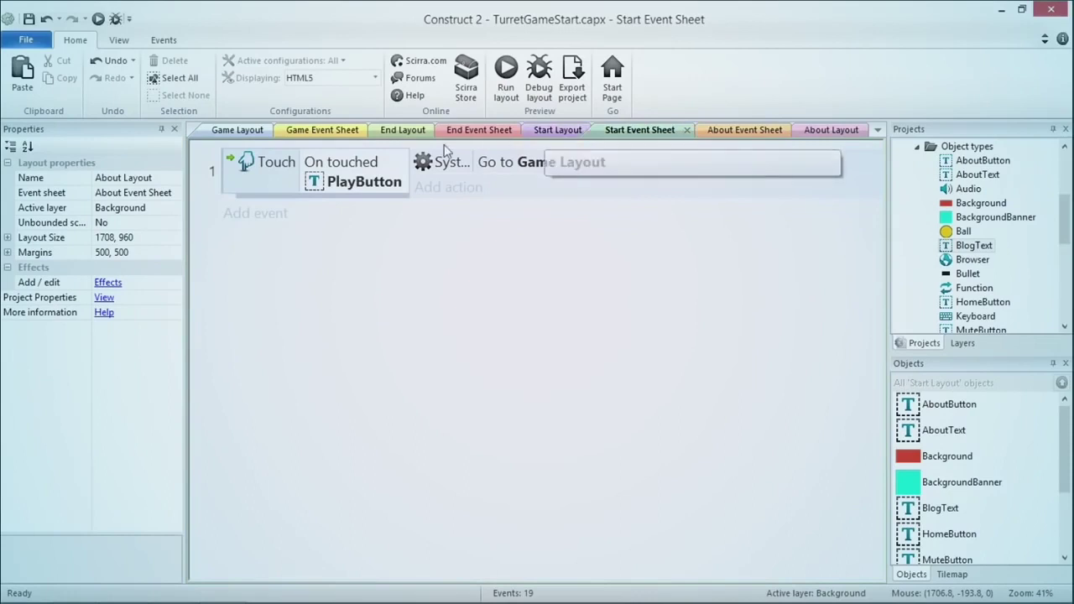
Set the initial value of the global variable Timer to 3 in the Game Event Sheet.
click(333, 135)
click(413, 206)
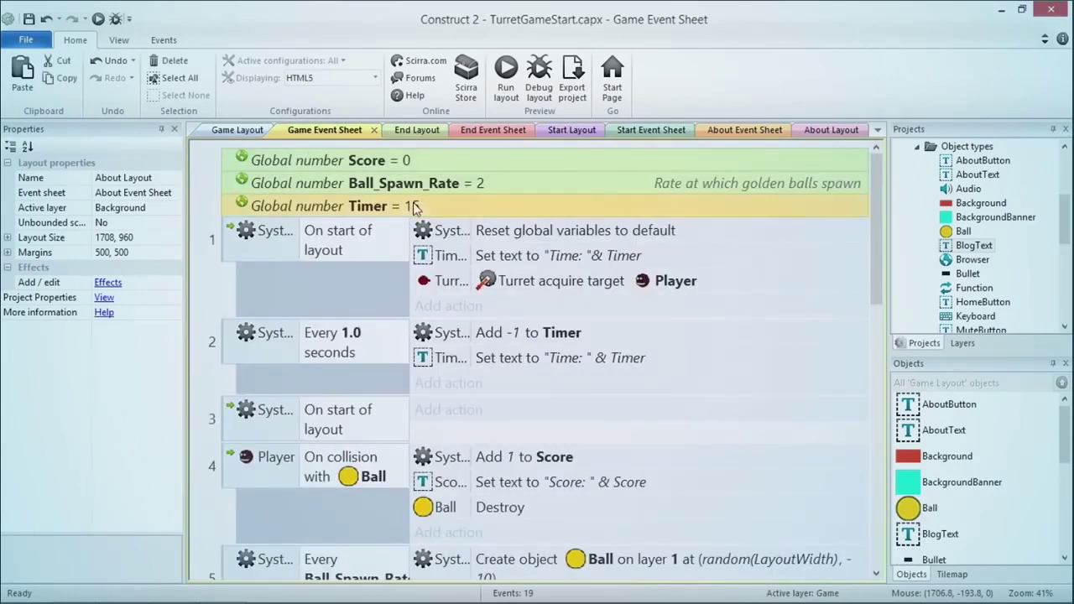
double_click(425, 208)
click(514, 288)
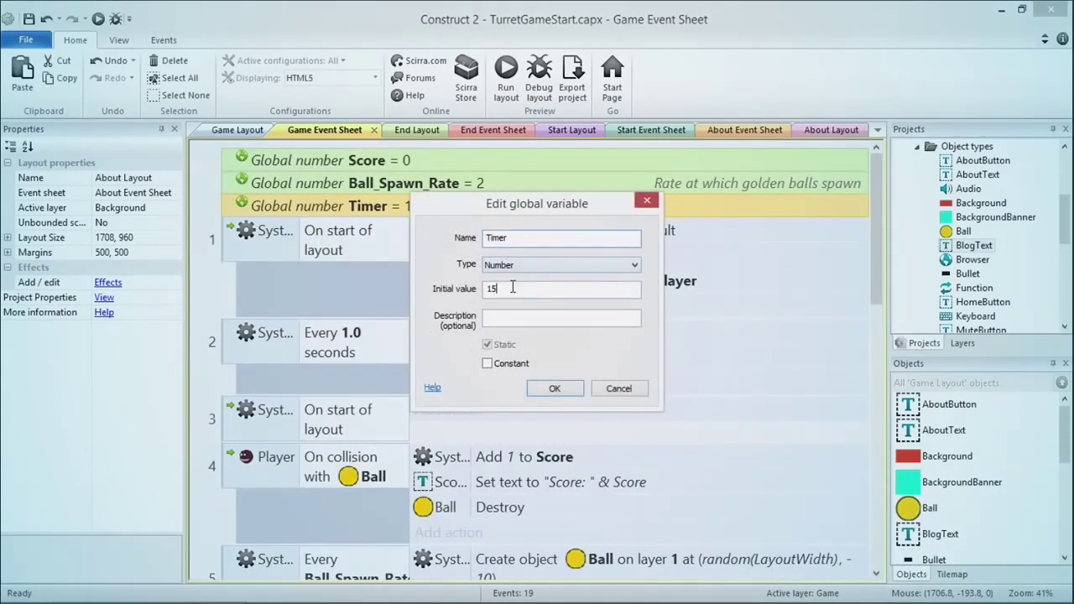
key(BackSpace)
text(3)
key(Return)
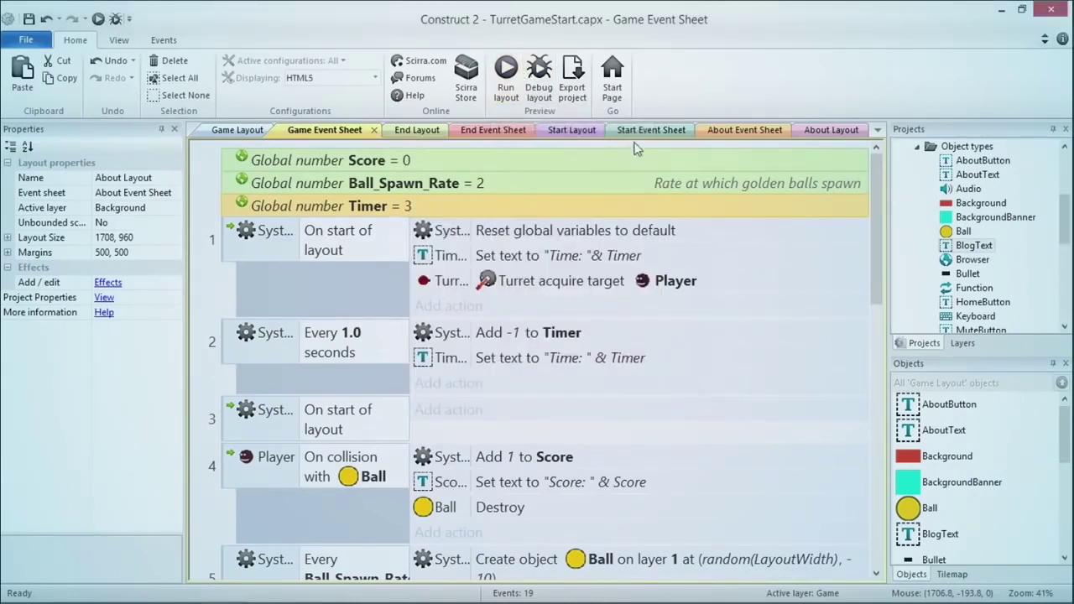
Run Start Layout in the browser, start the game with Play, and return to Construct 2.
click(575, 131)
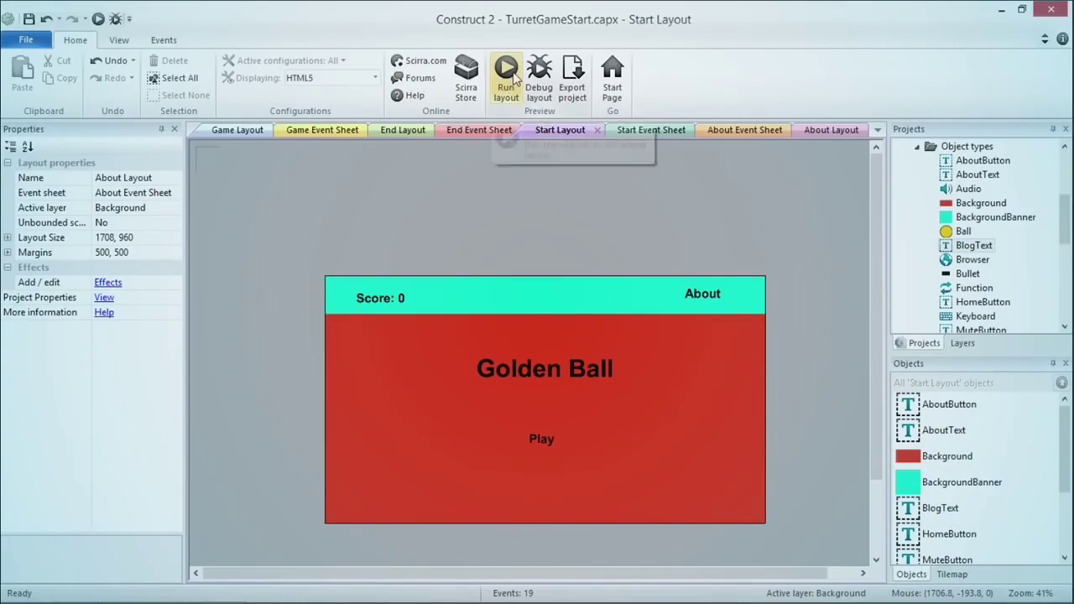
click(506, 75)
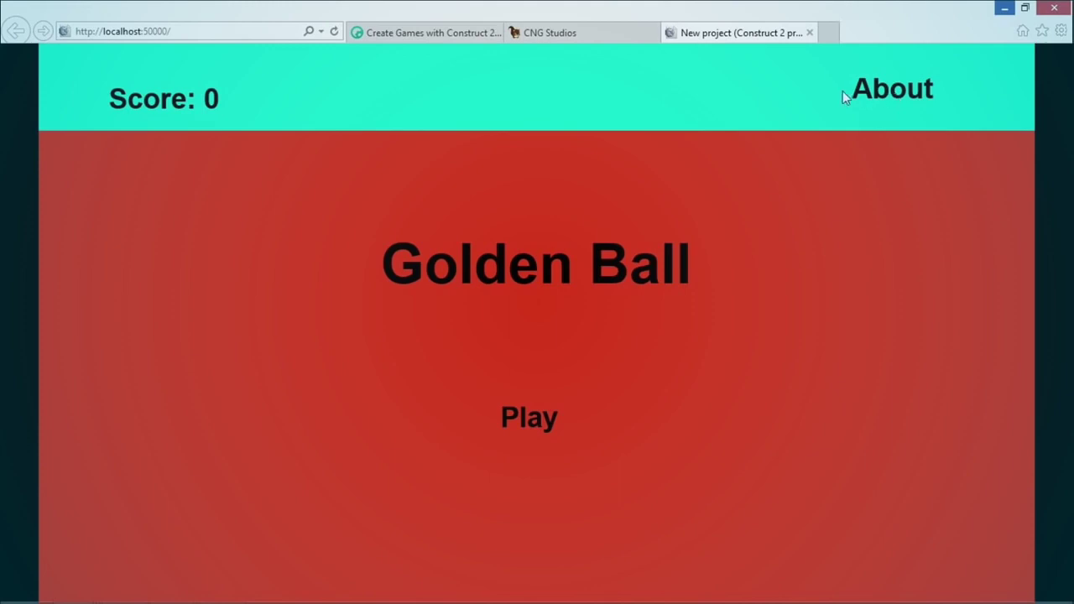
key(alt)
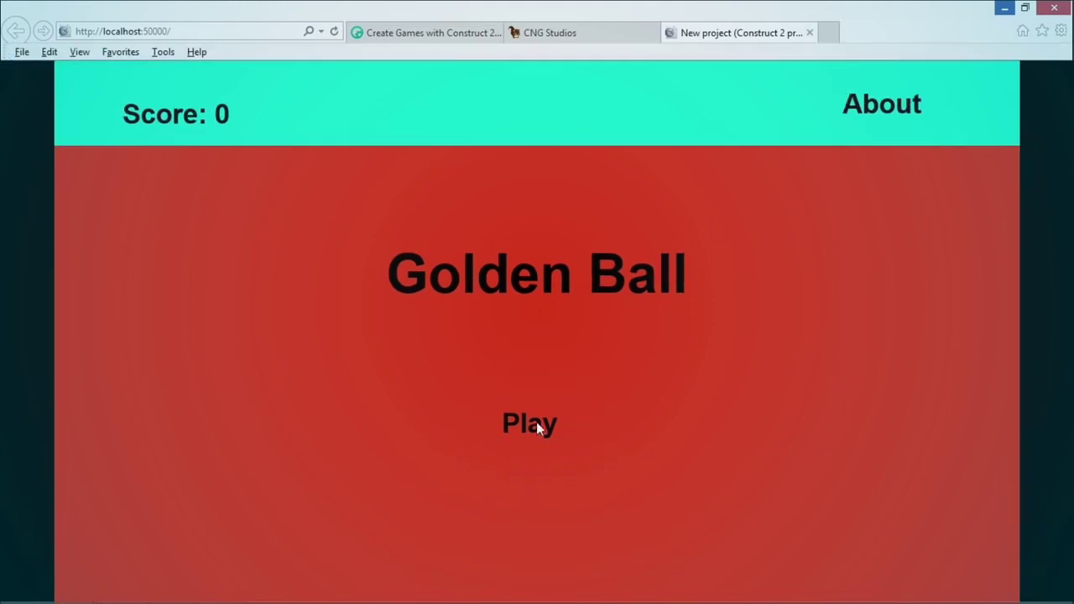
key(alt)
click(539, 424)
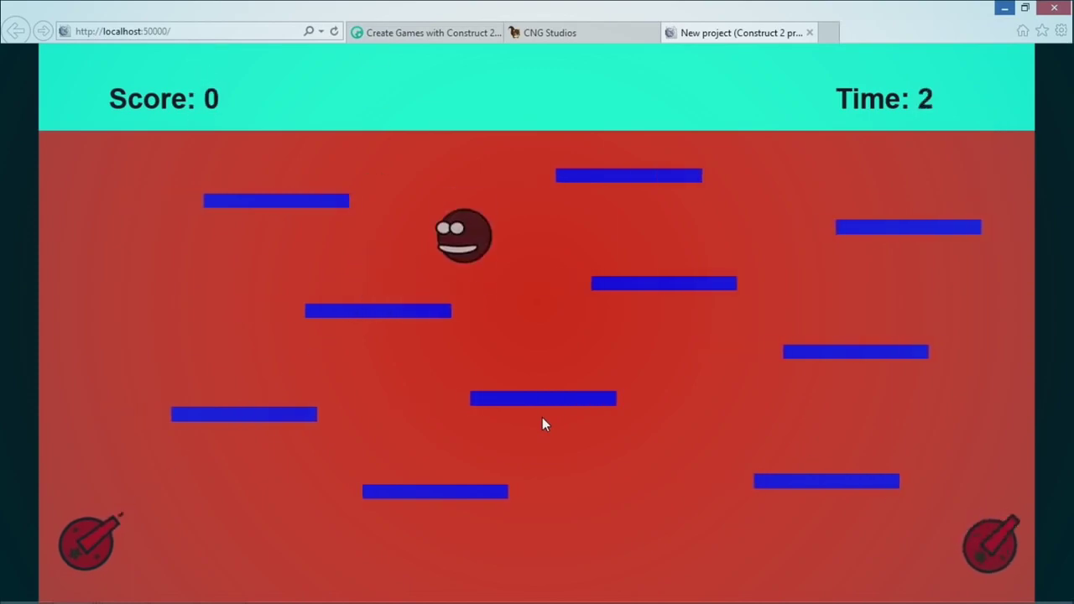
key(alt+Tab)
key(alt+Tab)
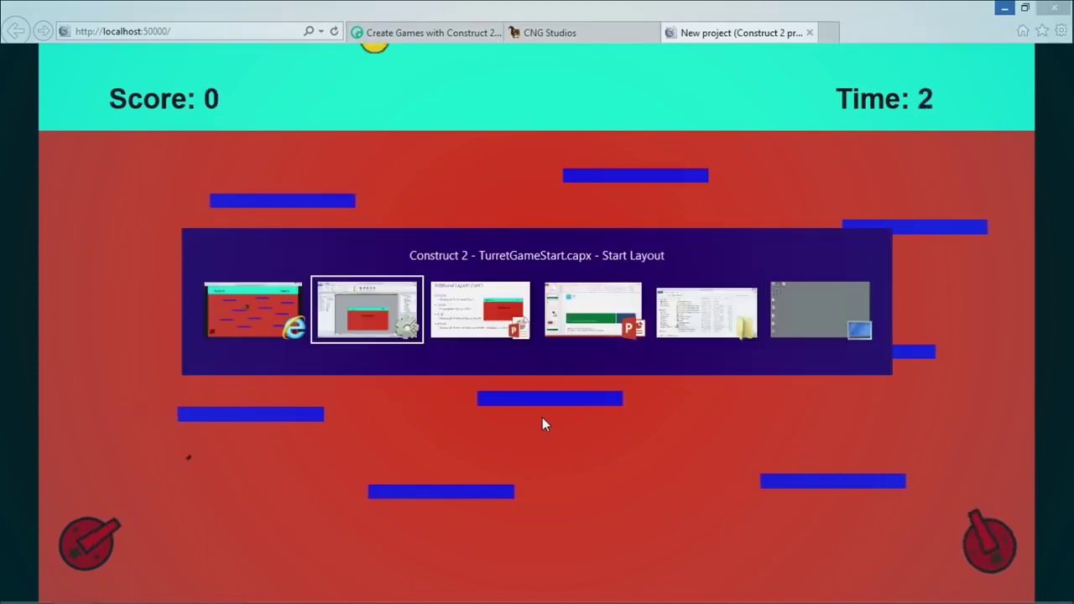
key(alt+shift+Tab)
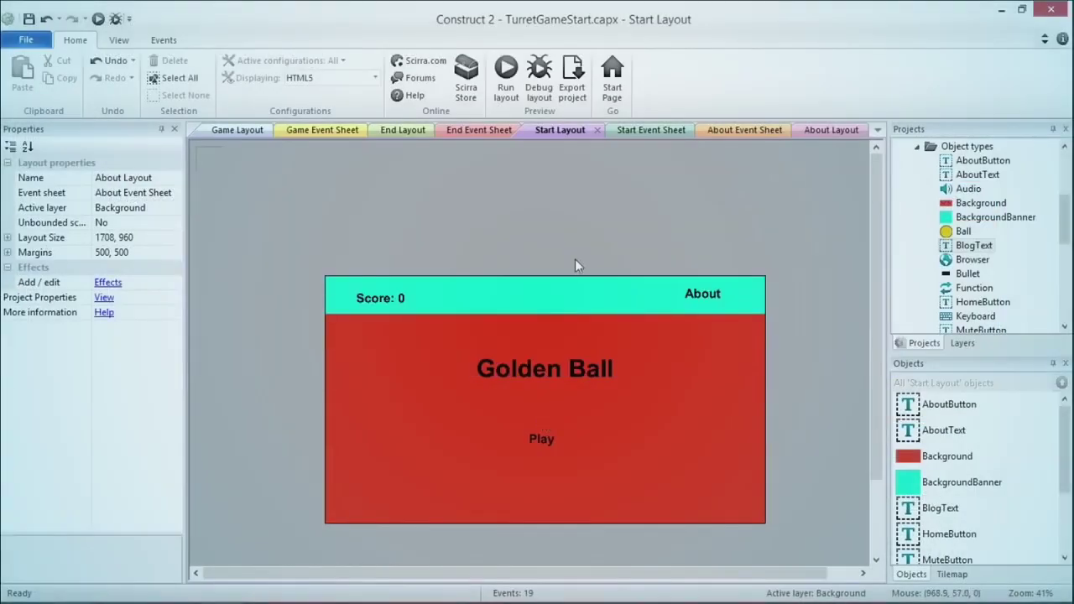
Add a Touch event, On touched object, for AboutButton below the PlayButton event in the Start Event Sheet.
click(651, 130)
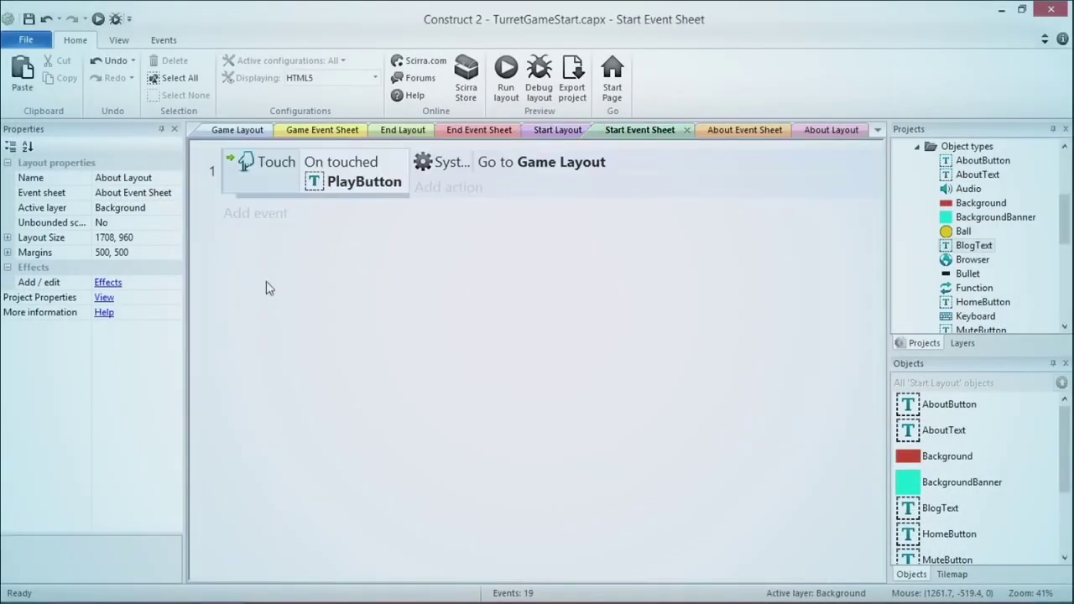
click(256, 213)
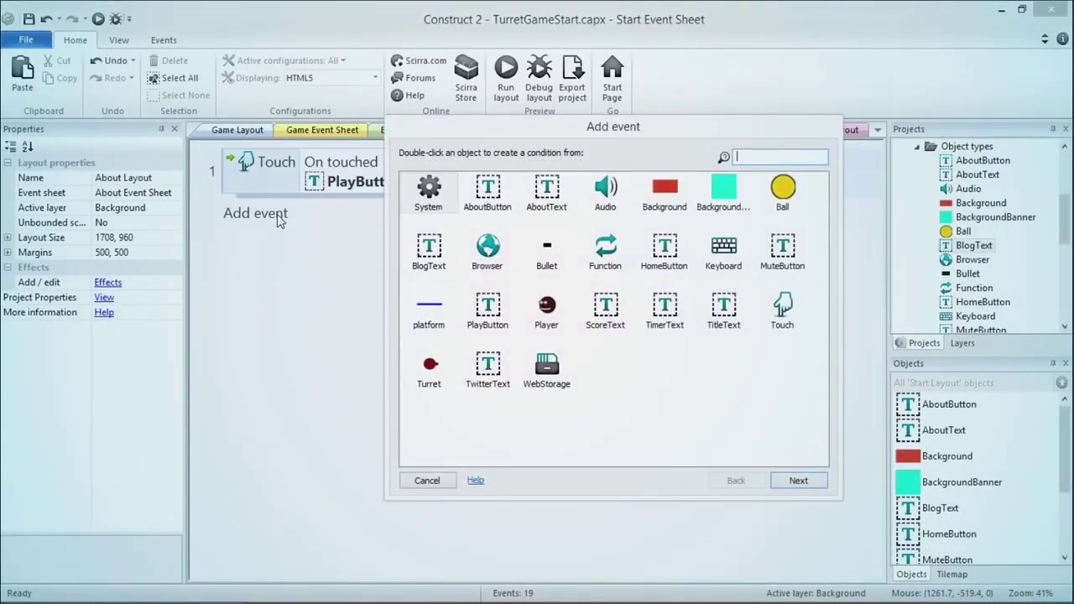
text(touch)
key(Return)
text(on touc)
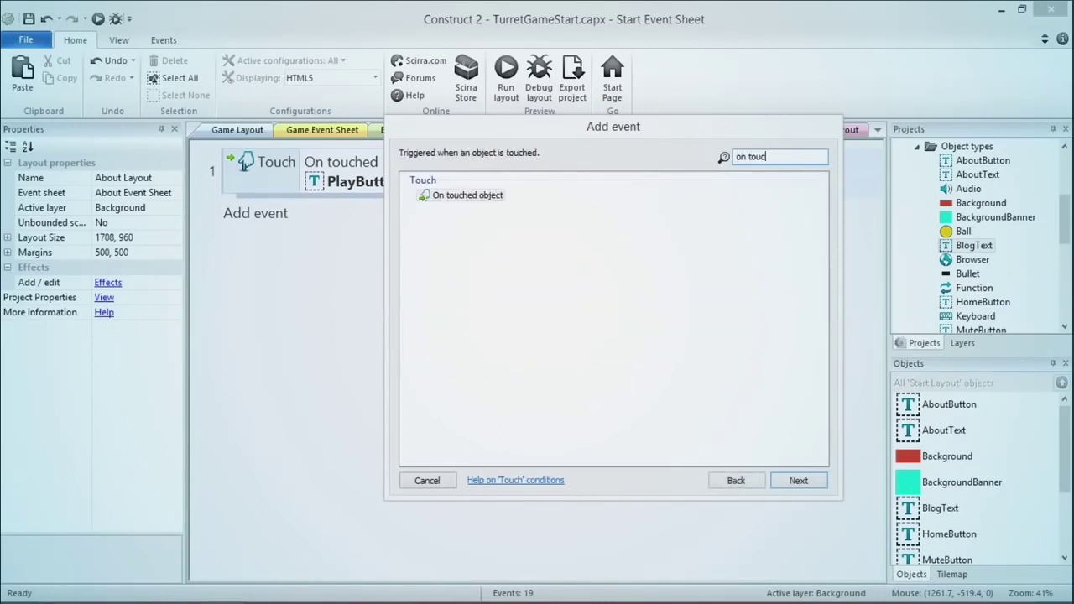
text(h)
key(Return)
key(Return)
text(abot)
key(BackSpace)
text(ut)
key(Return)
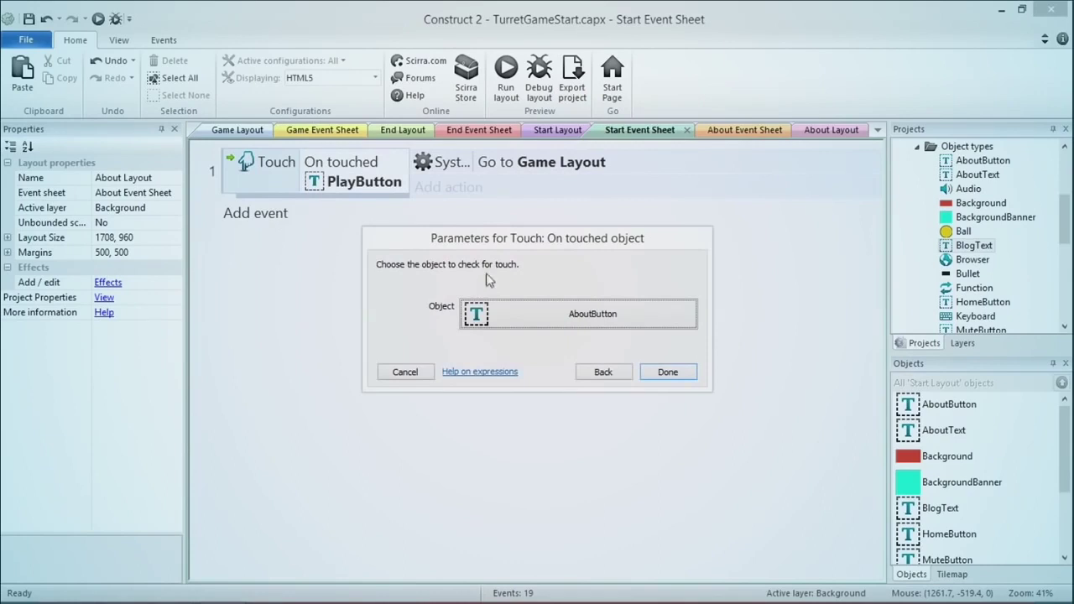
click(679, 379)
Give the AboutButton event a System Go to layout action targeting About Layout.
click(448, 213)
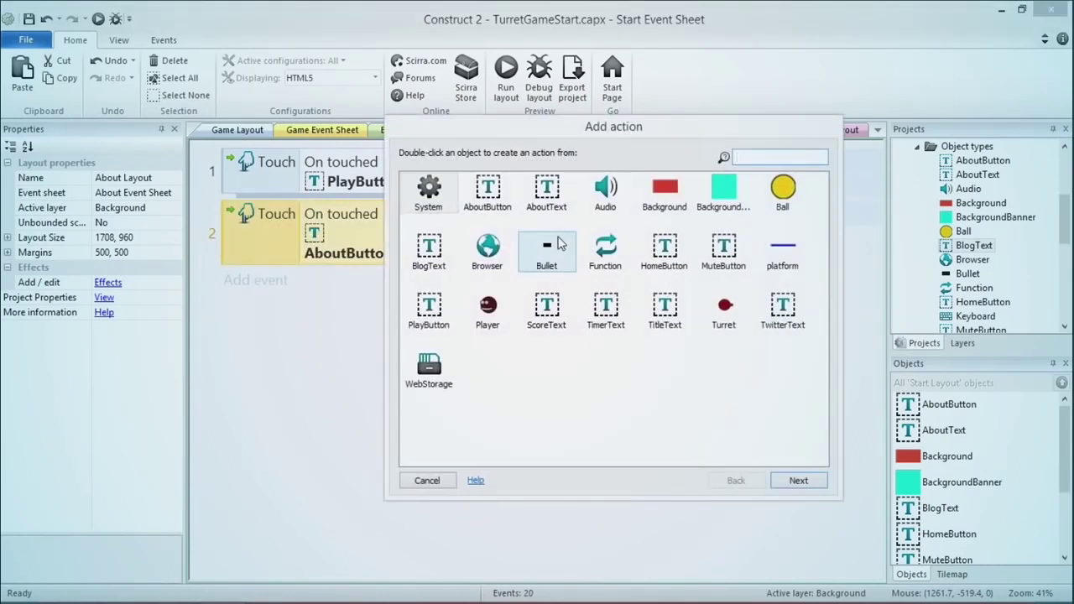
text(sy)
key(Return)
text(go to l)
key(Return)
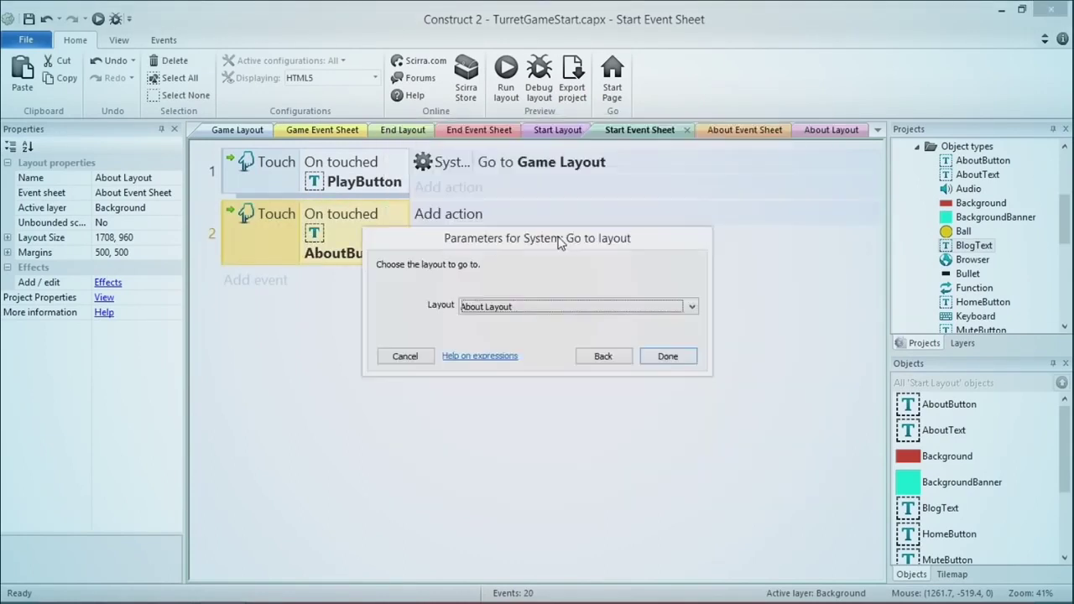
key(Return)
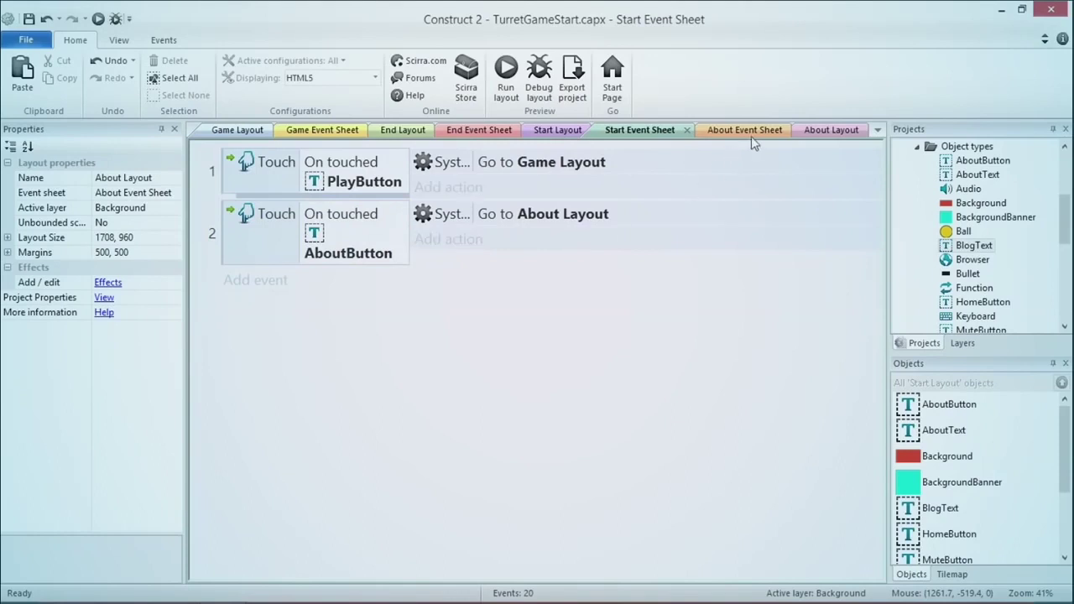
Close the Start Event Sheet, About Layout, About Event Sheet and Start Layout.
click(687, 130)
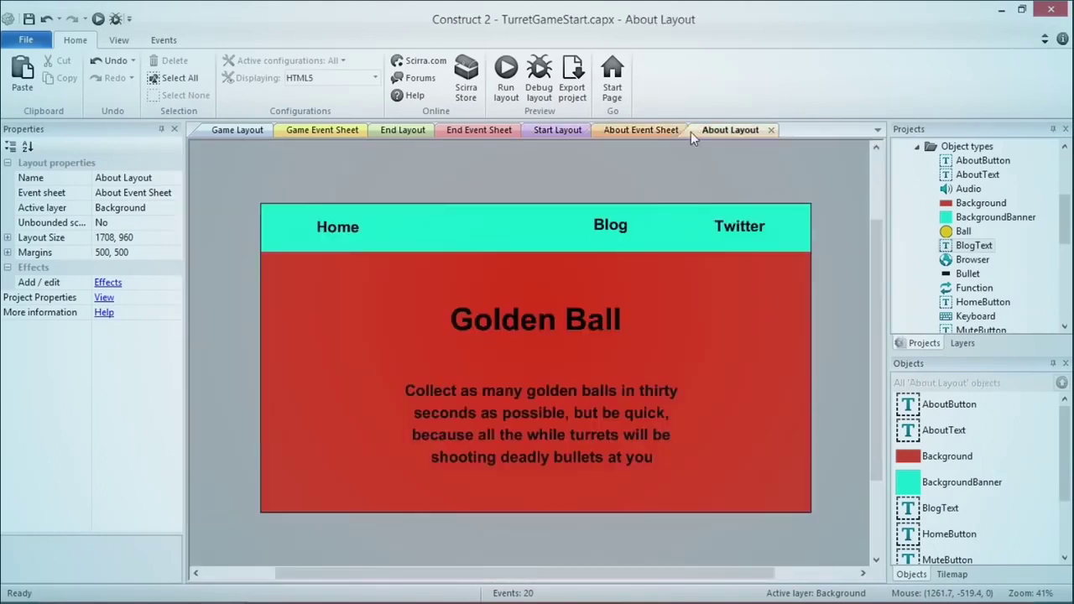
click(771, 130)
click(698, 130)
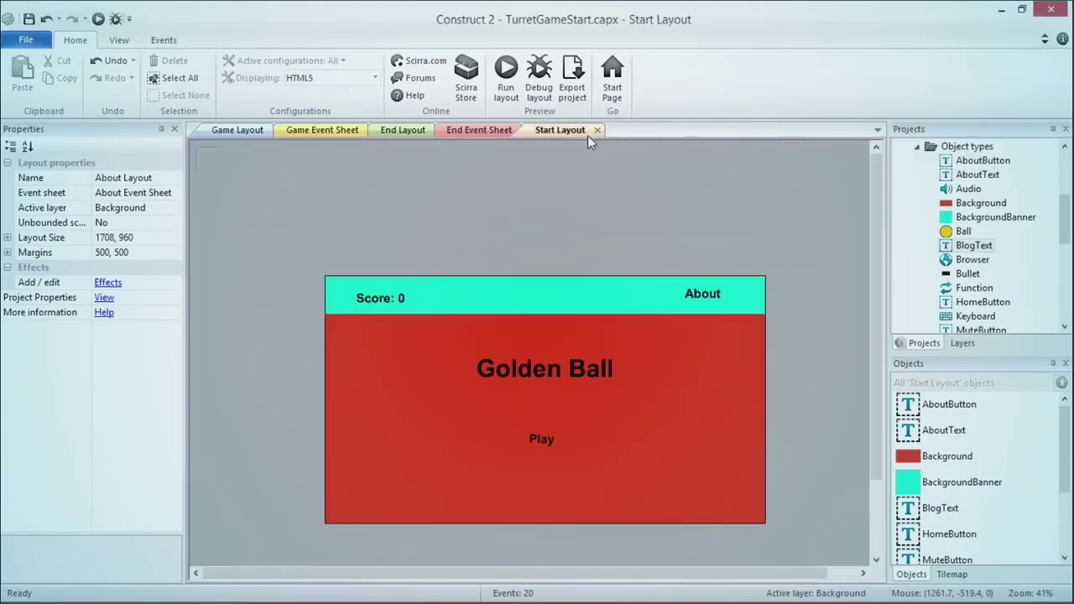
click(596, 130)
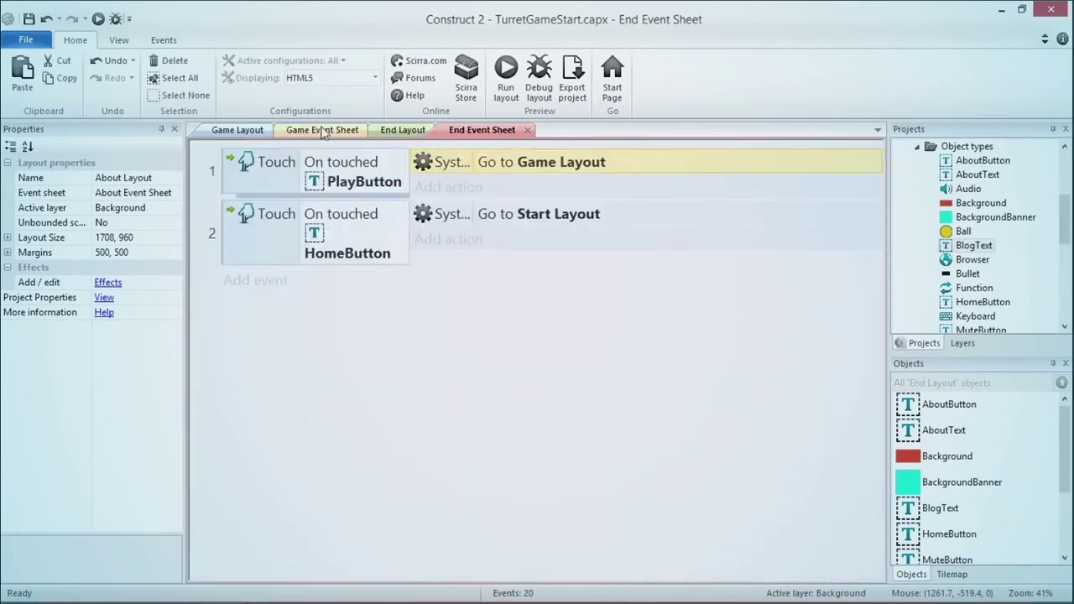
Replace the Restart layout action of the "LoseEvent" function in the Game Event Sheet with Go to End Layout.
click(321, 131)
scroll(490, 319, down, 3)
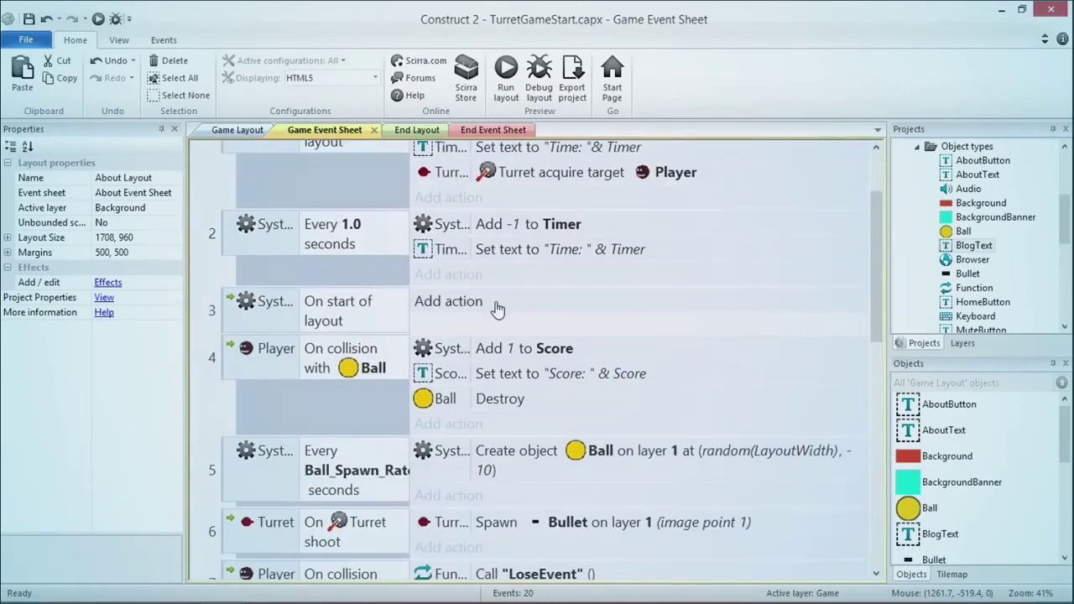
scroll(491, 319, down, 3)
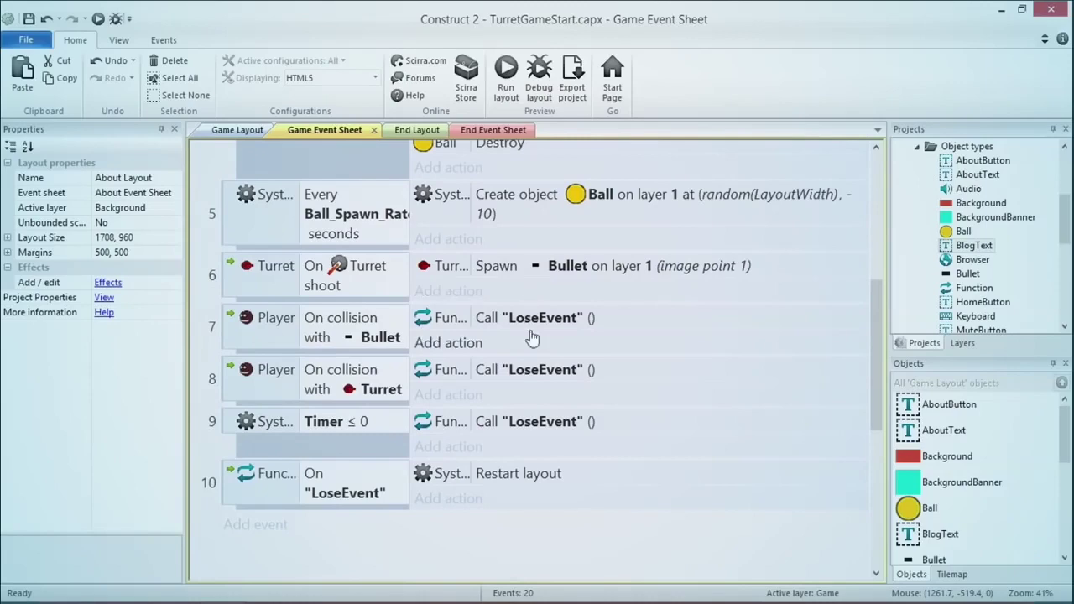
double_click(527, 475)
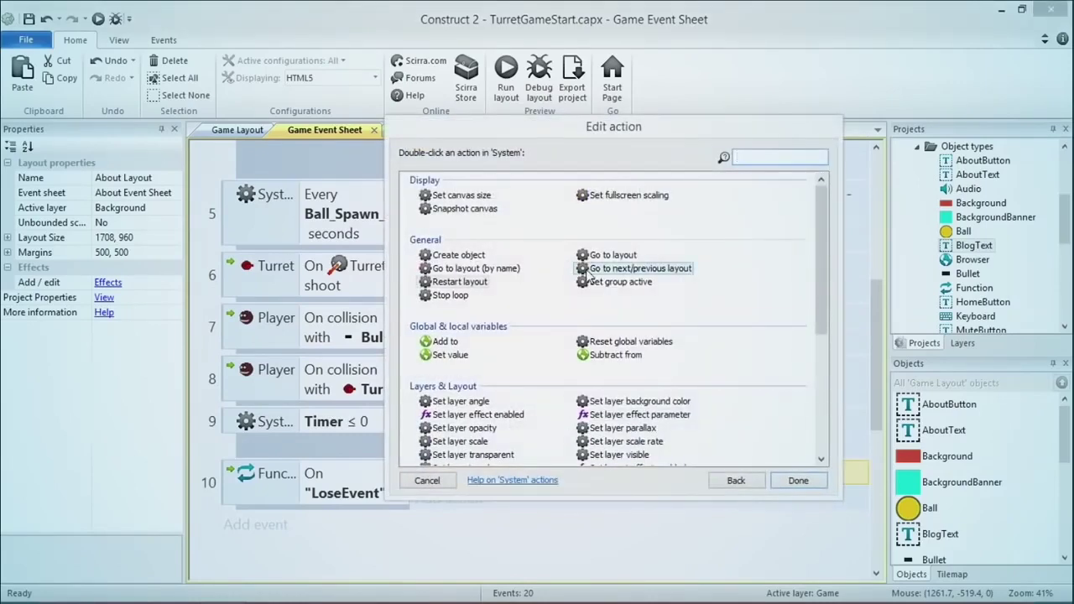
text(go to)
key(Return)
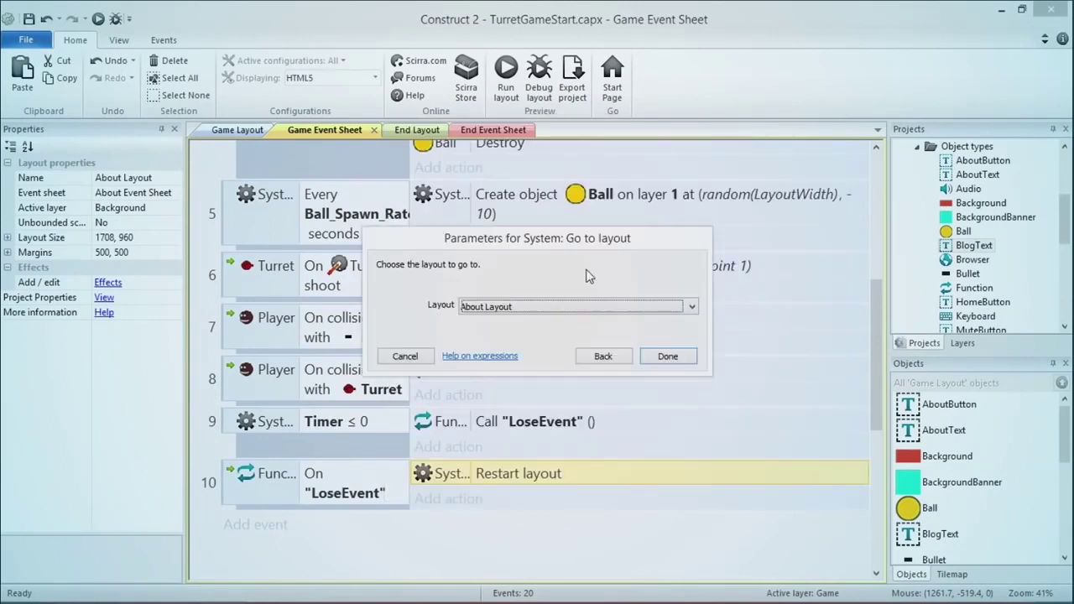
key(Down)
key(Down)
key(Return)
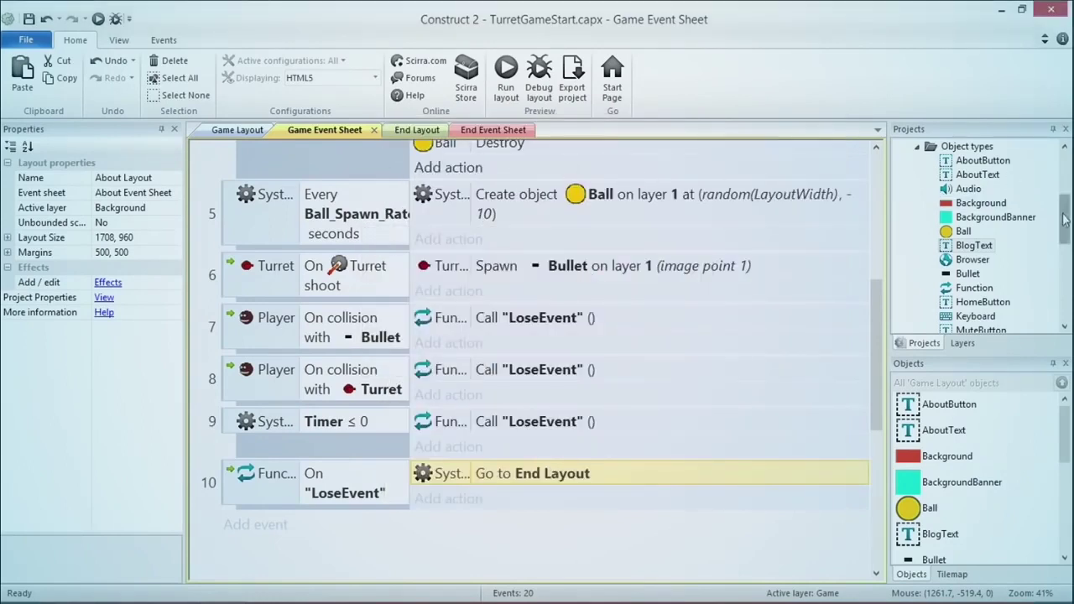
Reopen Start Layout from the project and run it in the browser.
drag(1063, 218, 1062, 166)
click(961, 189)
click(957, 189)
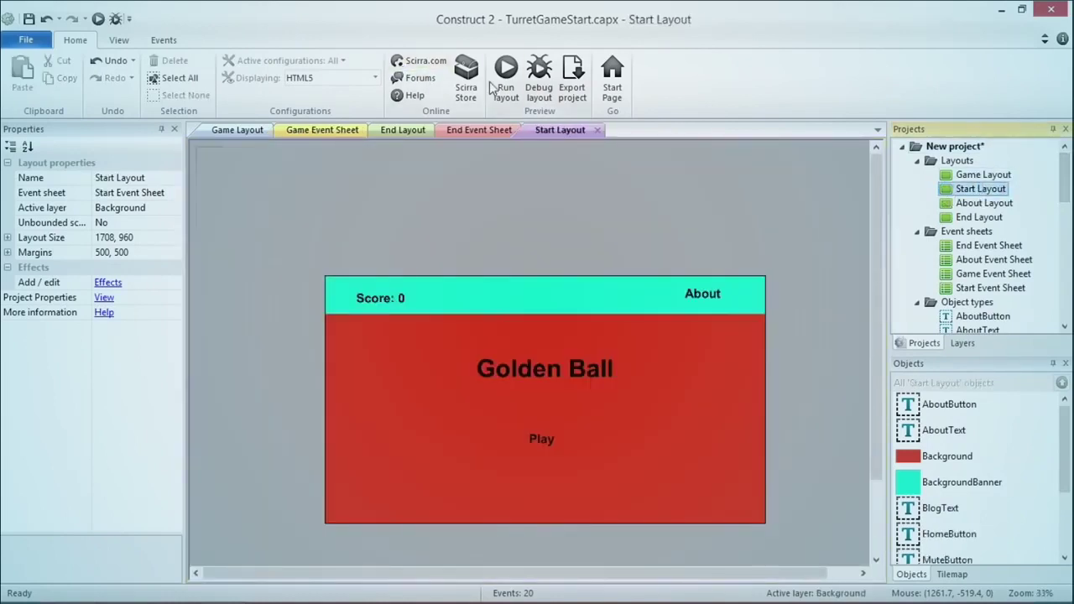
click(506, 79)
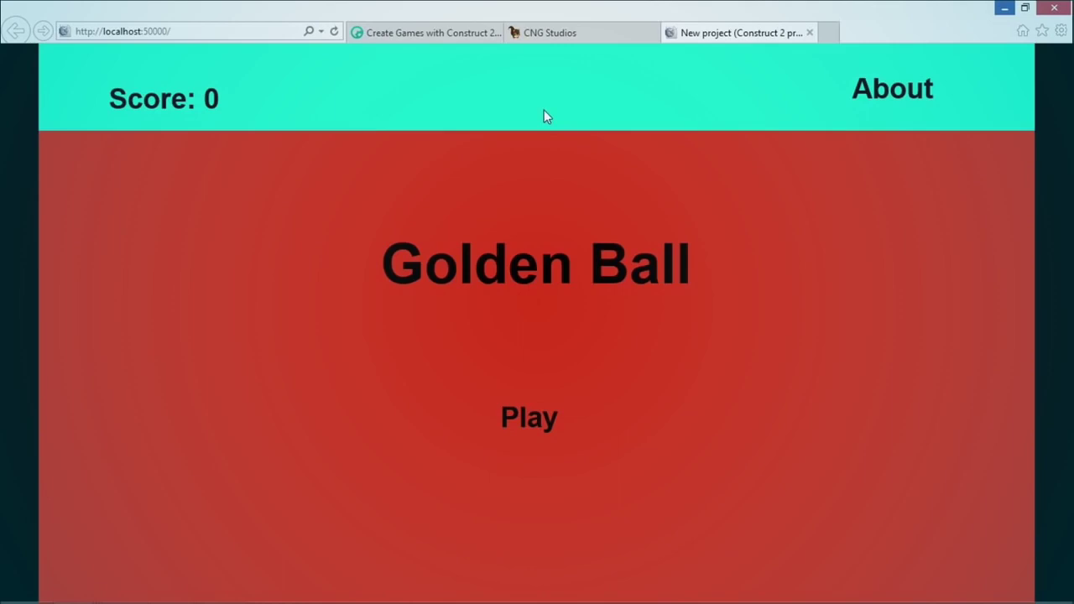
Test the About screen's Blog and Twitter links, returning to the game from each web page.
click(913, 93)
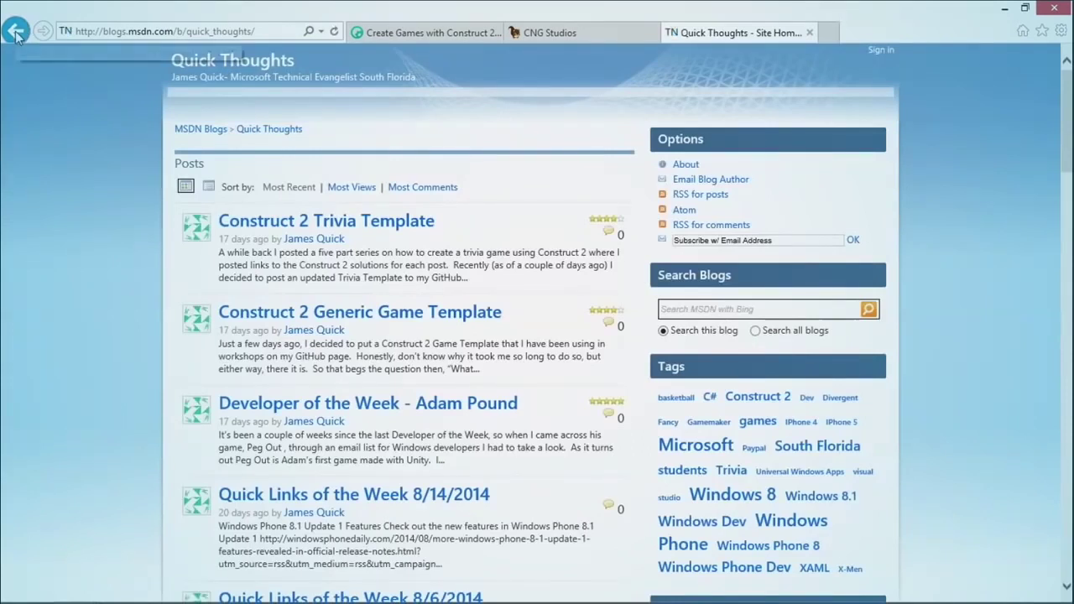
click(15, 31)
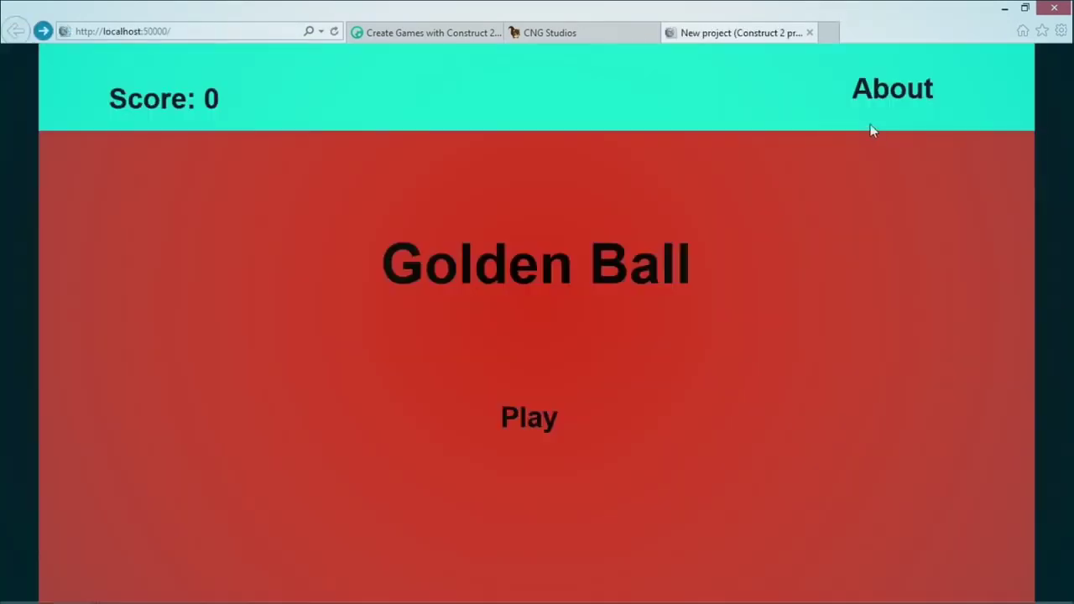
click(890, 96)
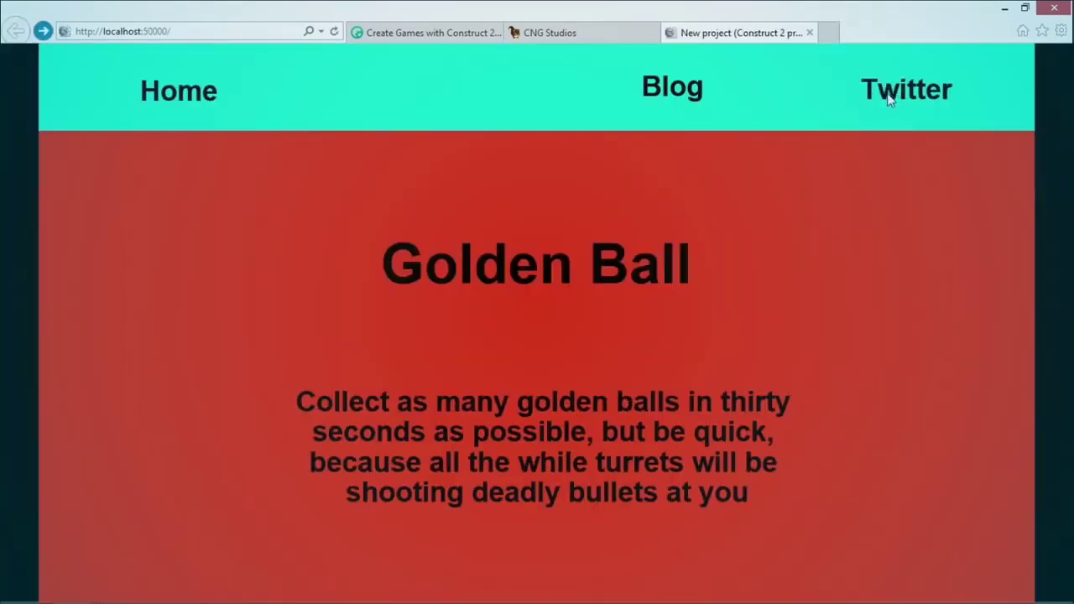
click(901, 96)
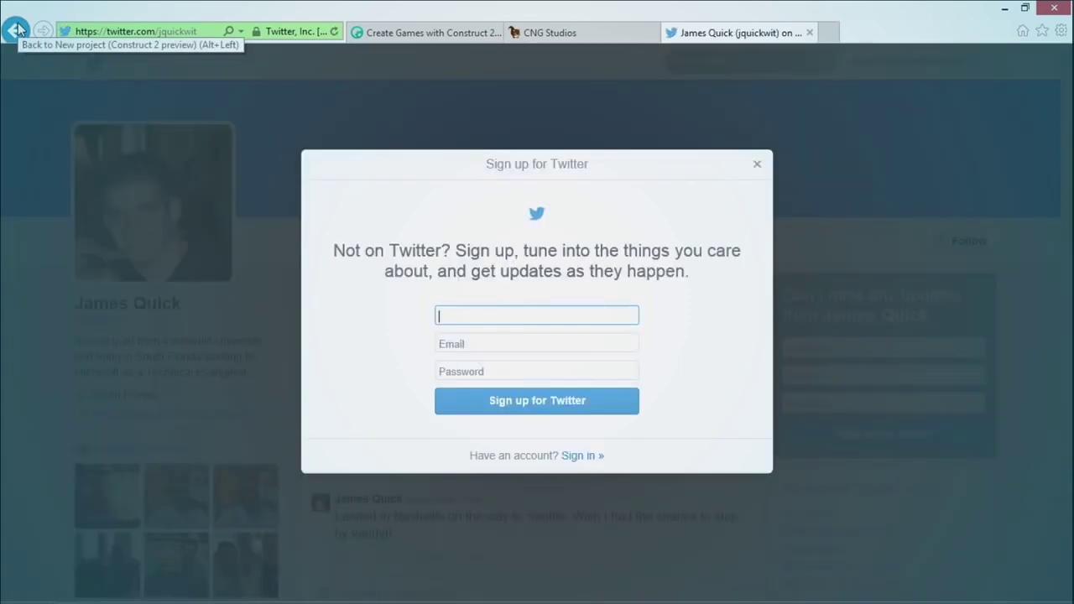
click(757, 163)
click(16, 32)
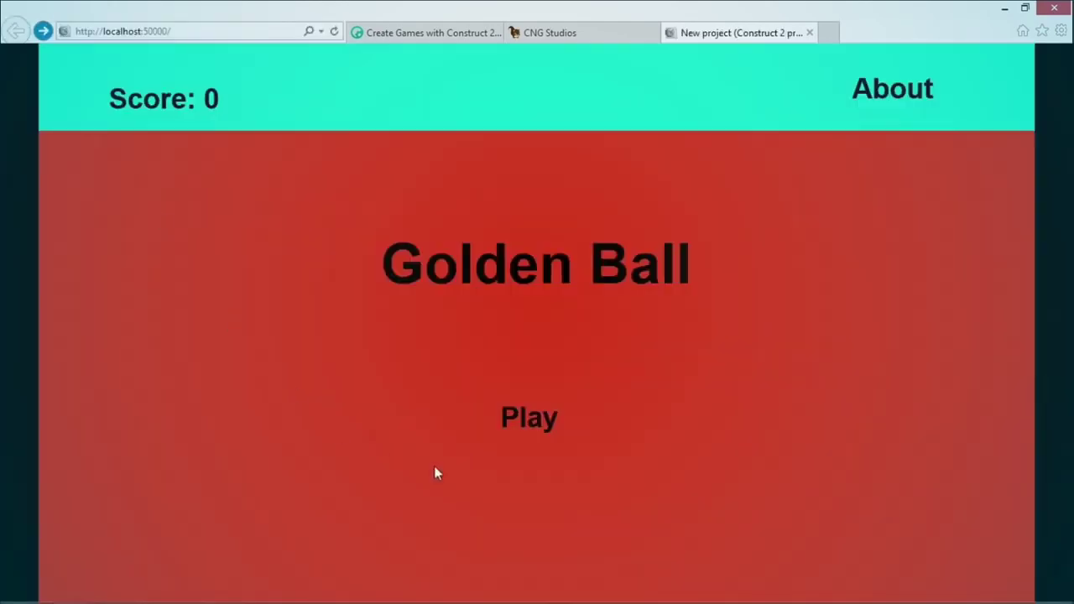
Test Play on the start screen and Play and Home on the end screen, and switch to the PowerPoint slide show.
click(542, 420)
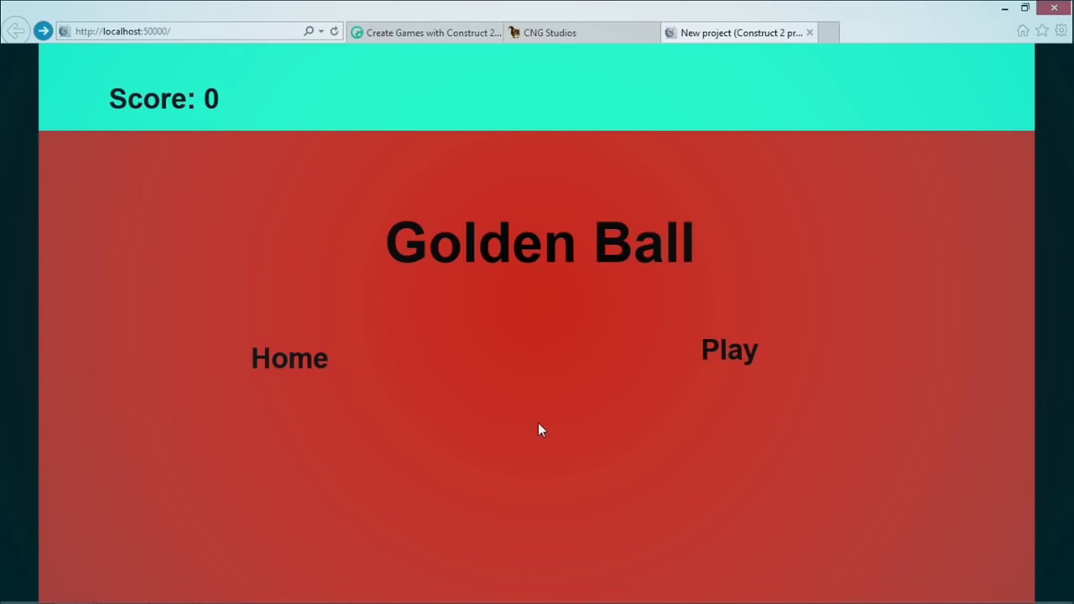
click(734, 356)
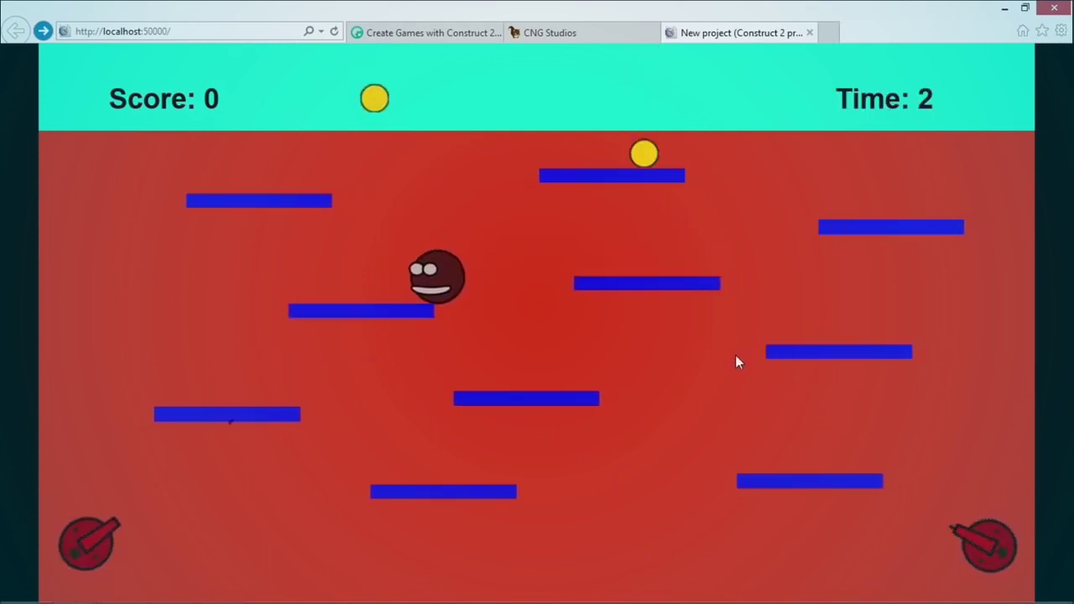
click(304, 361)
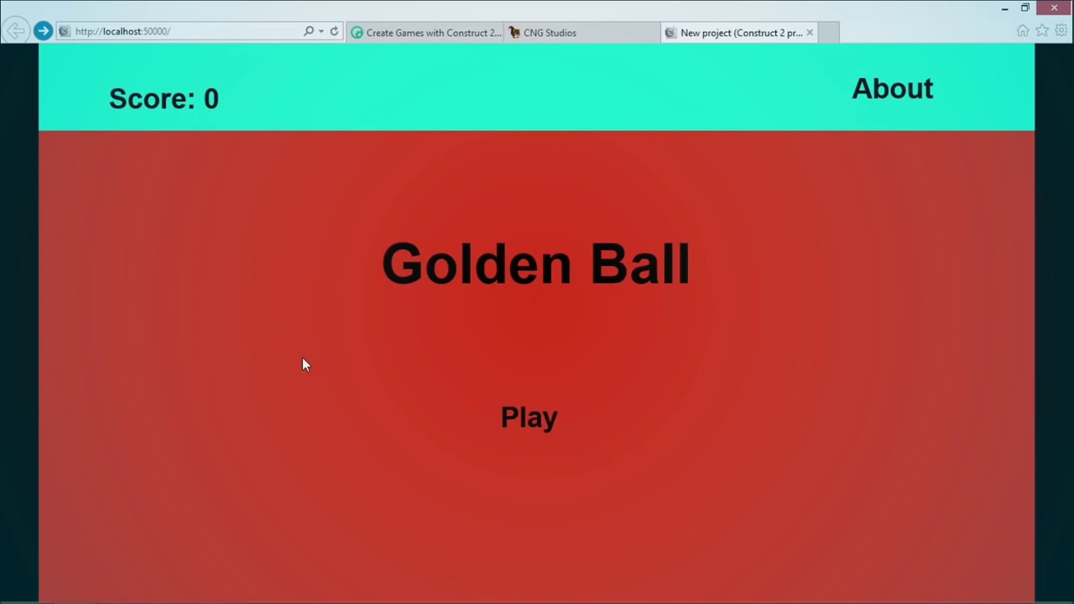
key(alt+Tab)
key(alt+Tab)
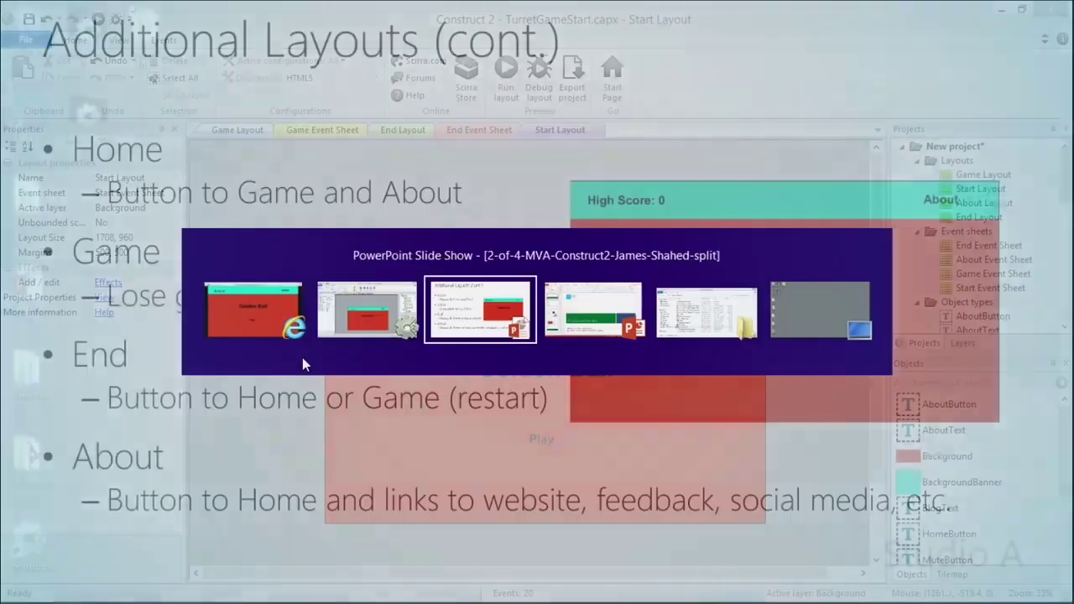